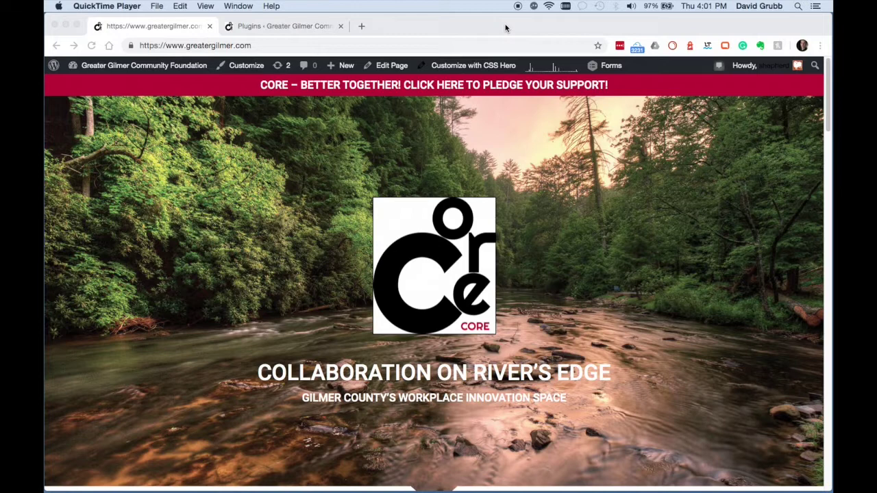
- Review the installed plugins on the WordPress site and locate the Divi Builder entry
click(506, 28)
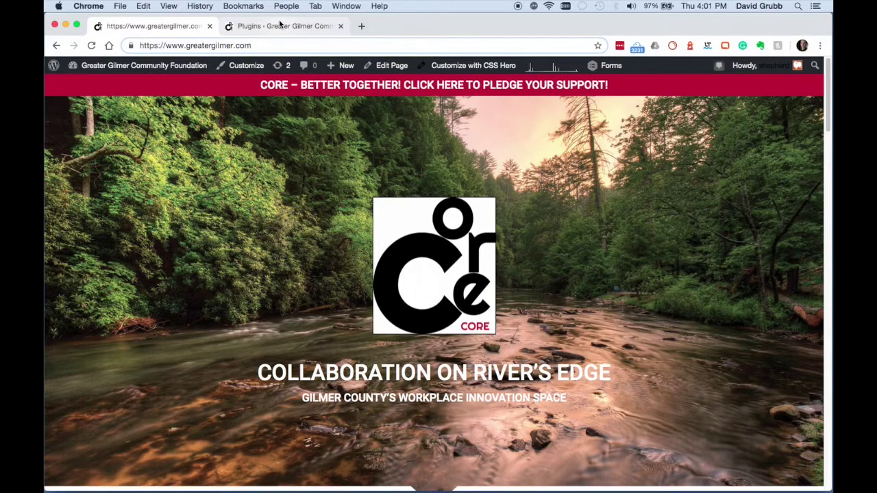
click(279, 25)
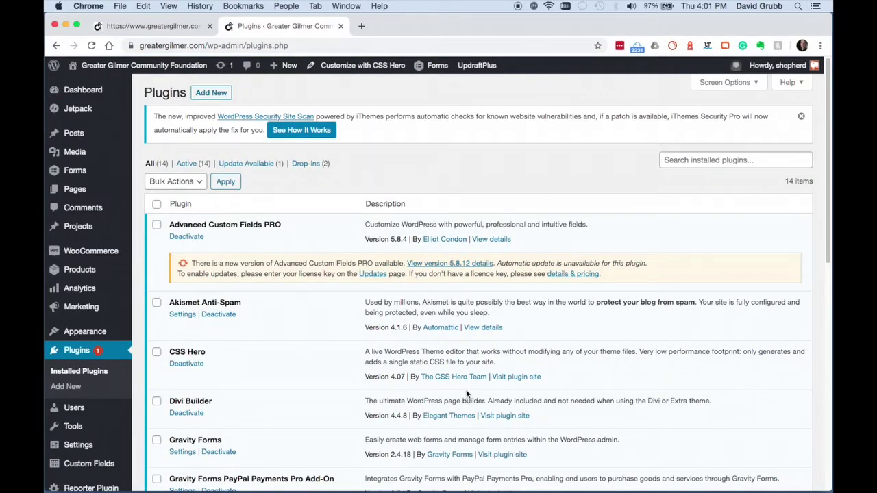
scroll(466, 394, down, 1)
scroll(466, 394, down, 3)
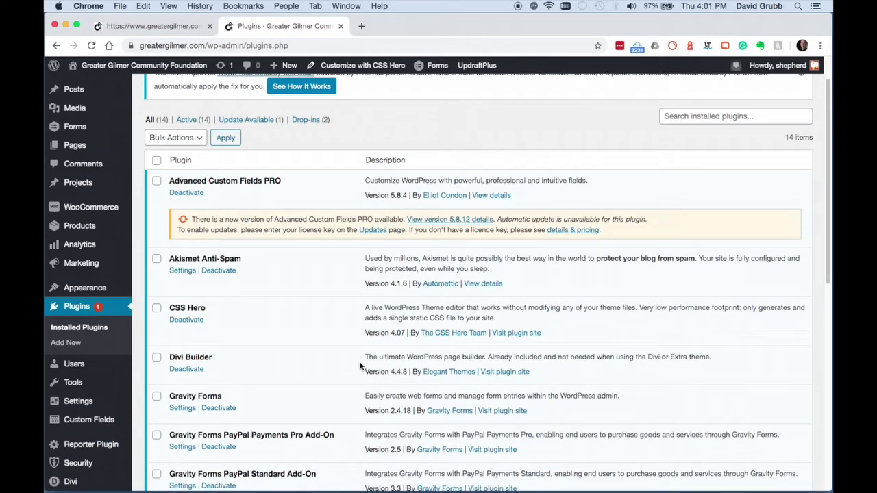
scroll(361, 366, down, 1)
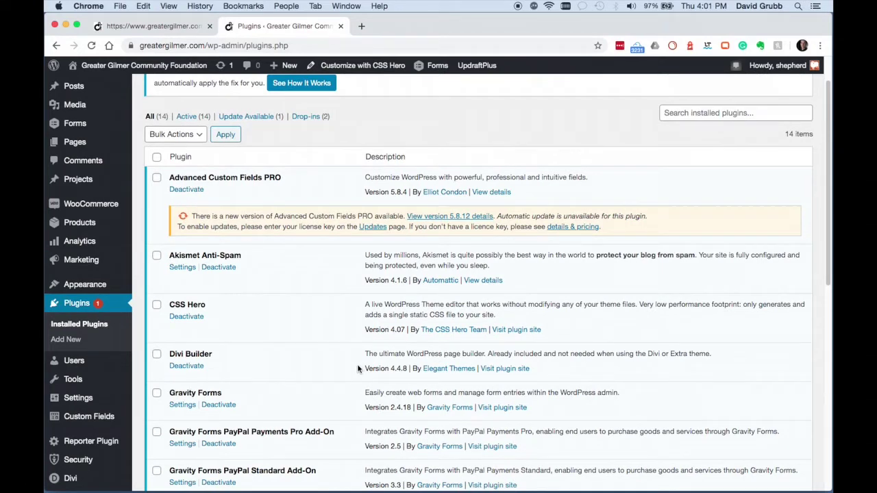
scroll(358, 369, up, 3)
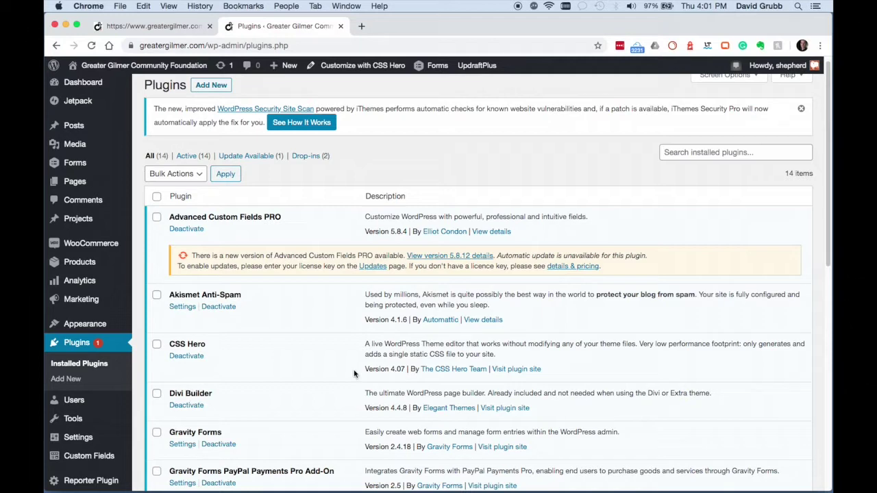
scroll(354, 374, down, 4)
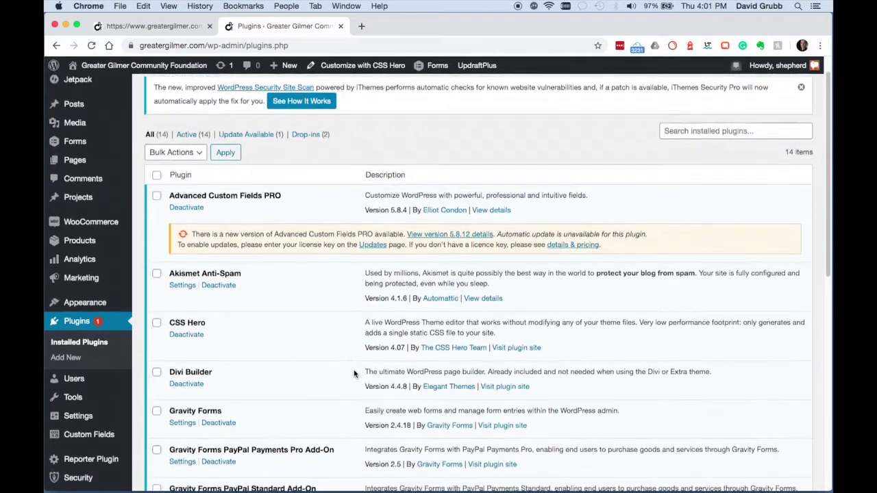
triple_click(193, 334)
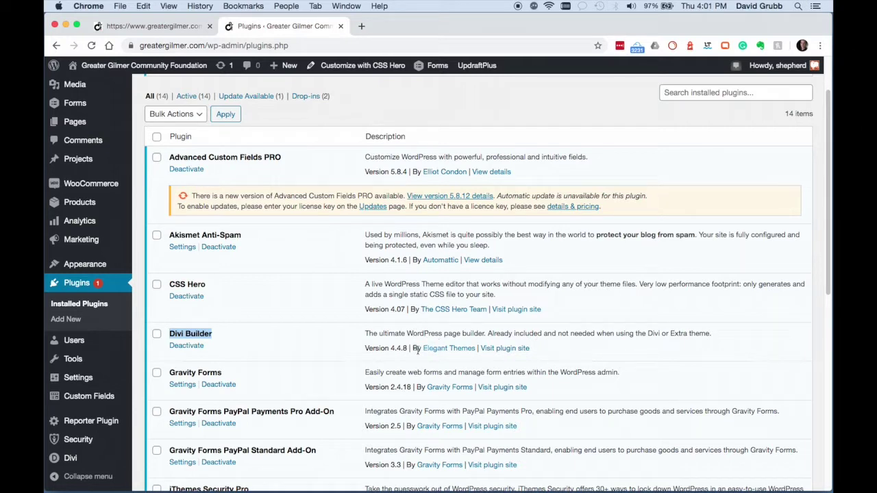
- Create a new page from the WordPress admin
scroll(411, 357, up, 2)
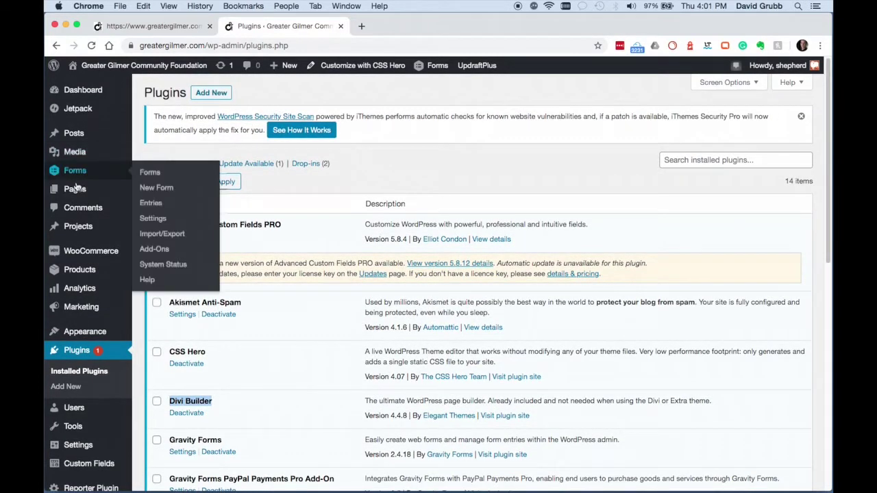
mouse_move(75, 189)
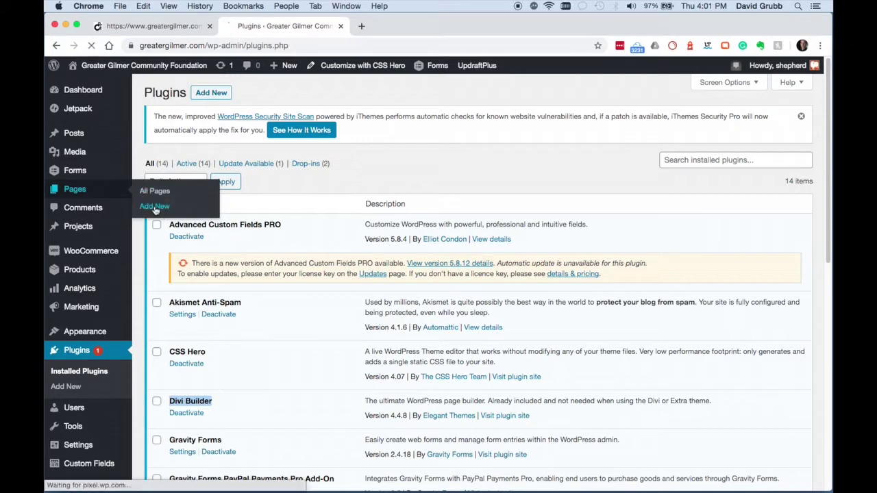
- Examine the existing greatergilmer.com home page from the hero image through the donation section to the footer area as the layout reference
click(157, 27)
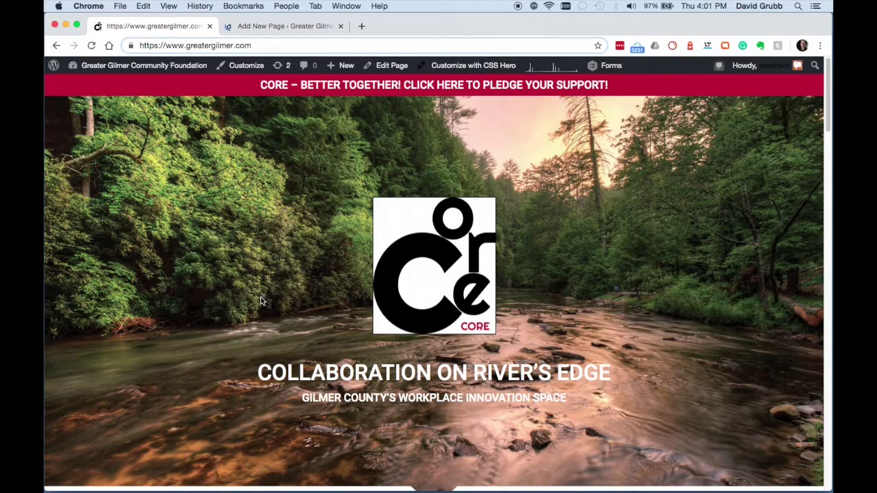
scroll(260, 299, down, 3)
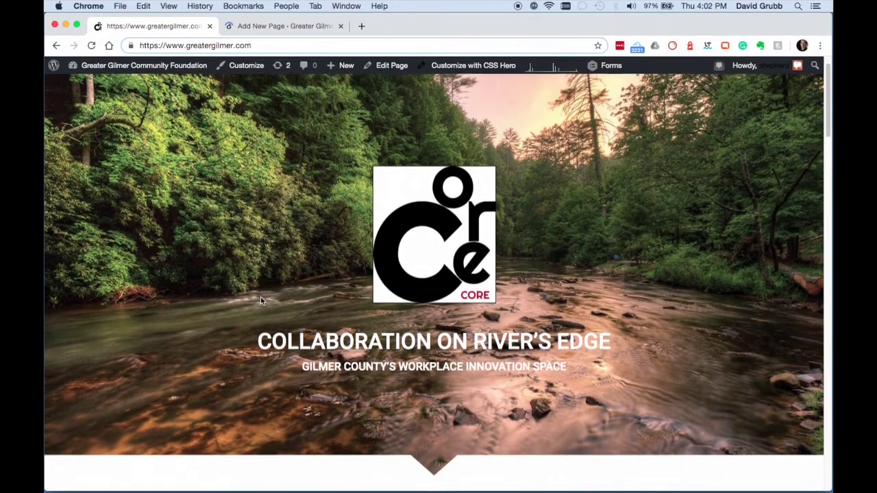
scroll(260, 300, down, 15)
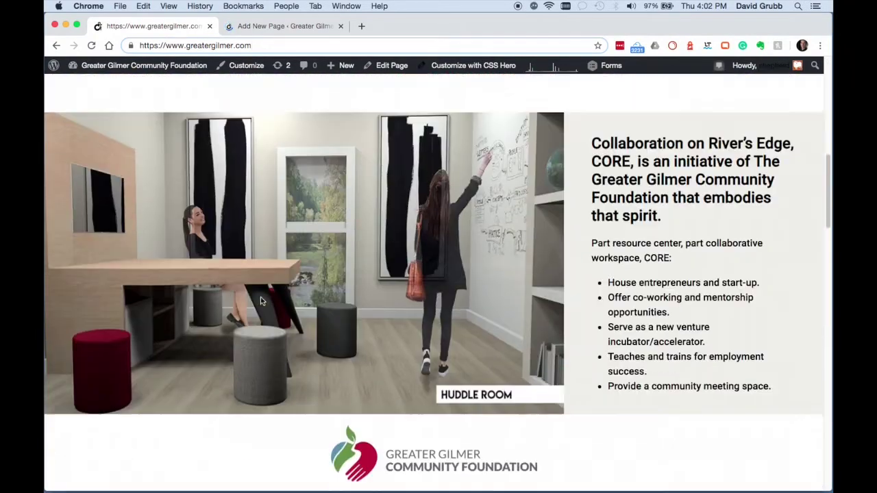
scroll(260, 300, down, 1)
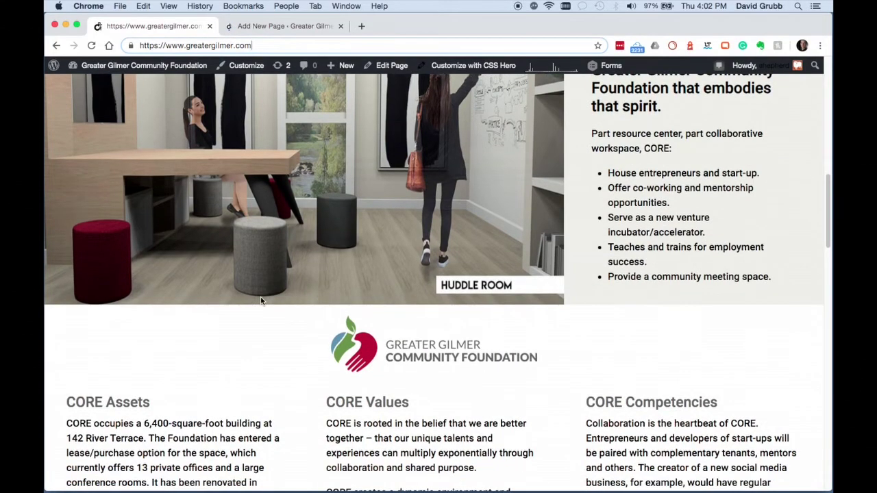
scroll(260, 299, down, 7)
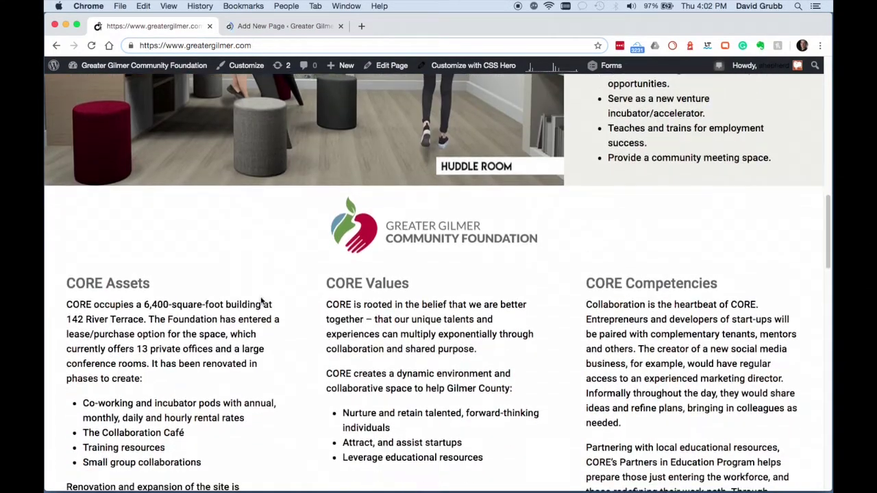
scroll(261, 299, down, 5)
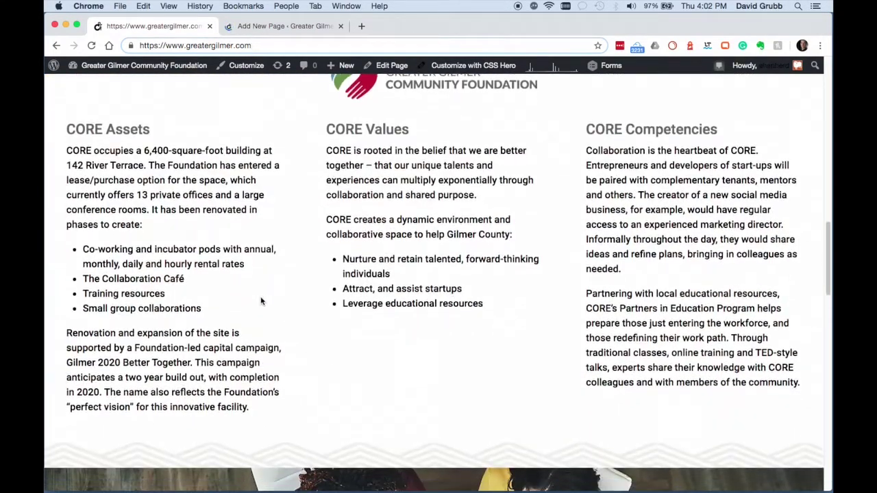
scroll(261, 302, down, 15)
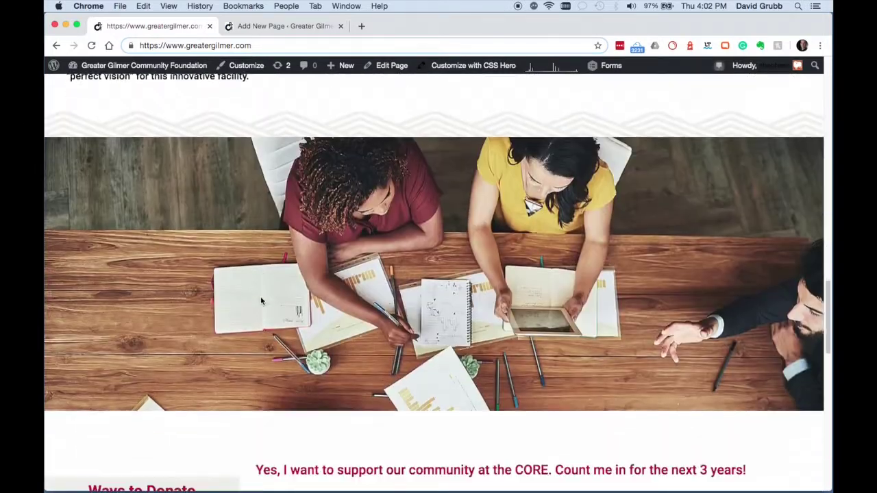
scroll(260, 300, down, 8)
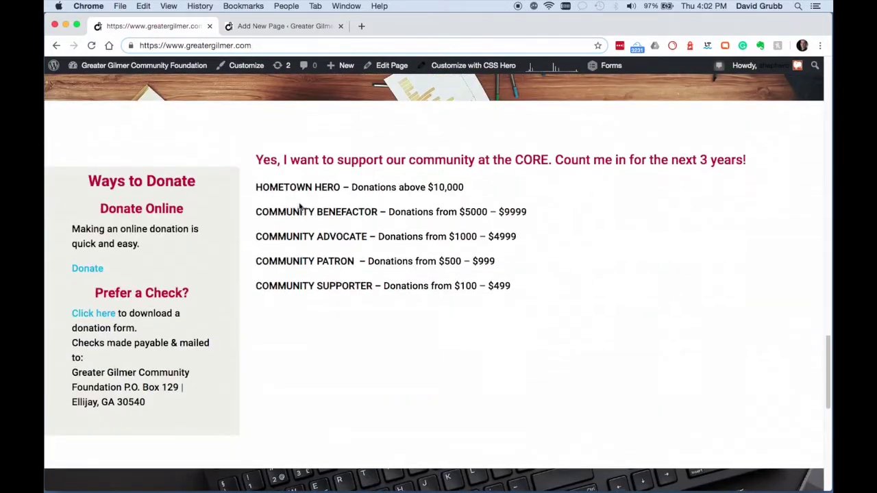
scroll(404, 330, down, 1)
scroll(199, 435, down, 3)
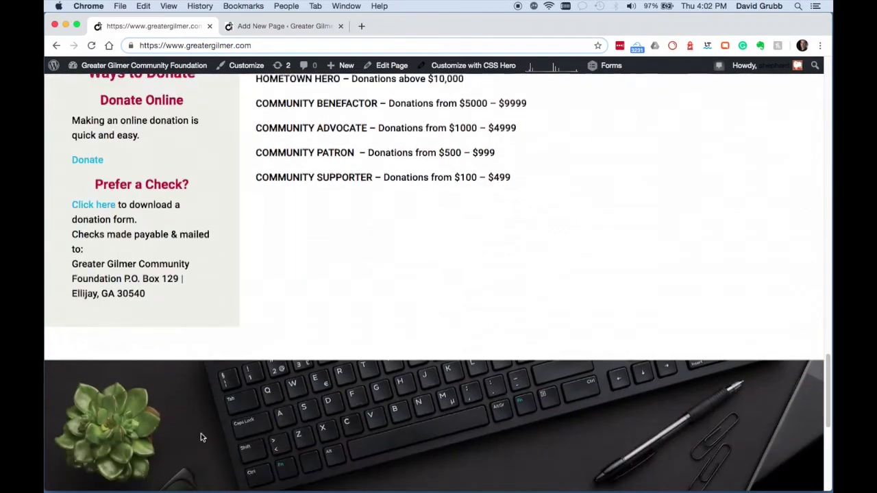
scroll(208, 416, up, 3)
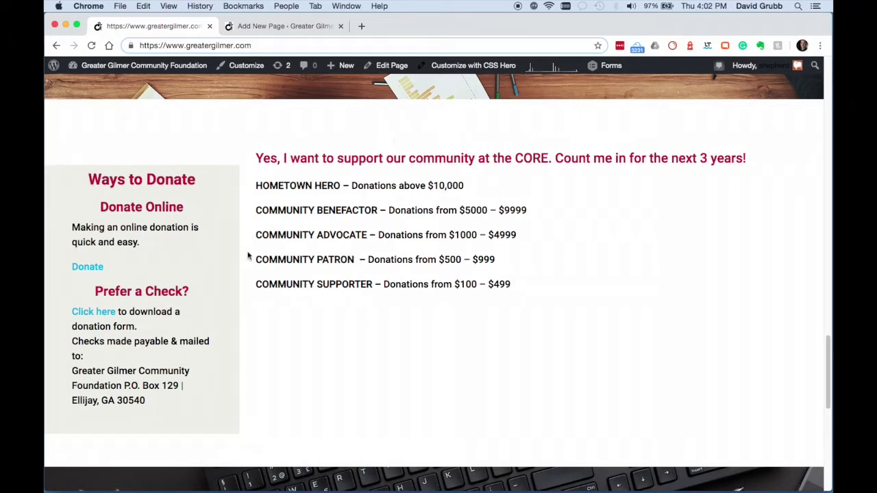
scroll(311, 285, down, 1)
scroll(311, 285, down, 10)
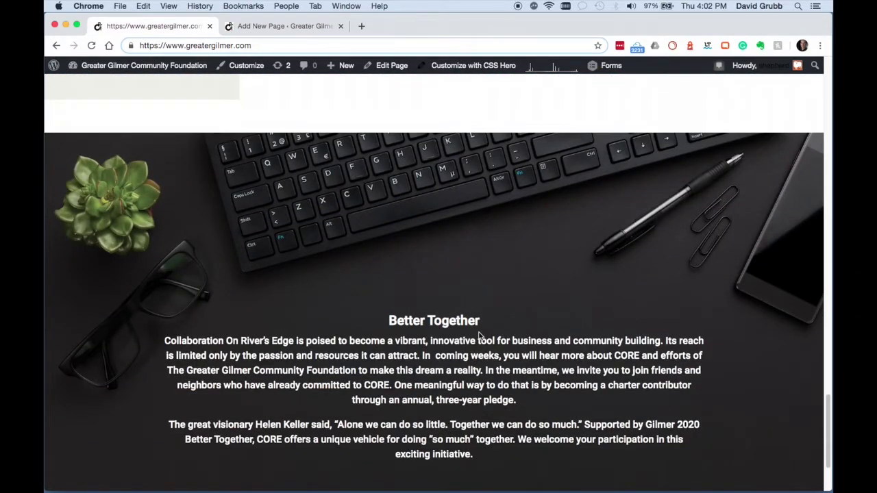
scroll(479, 335, down, 4)
scroll(480, 335, up, 20)
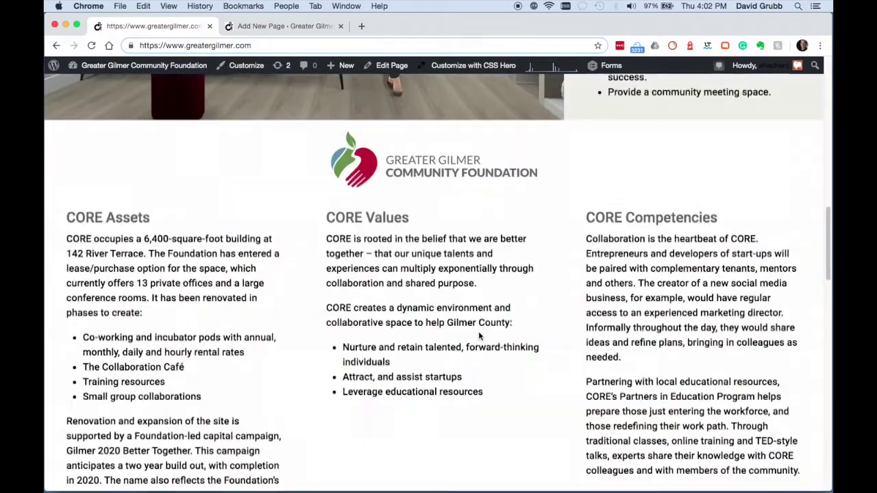
scroll(478, 331, up, 3)
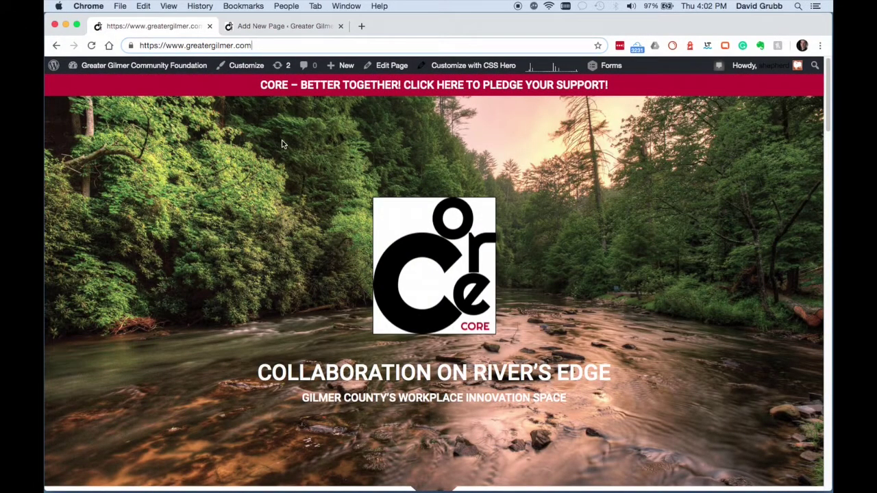
- Return to the new page's editor and title the page "New Home Page"
click(299, 26)
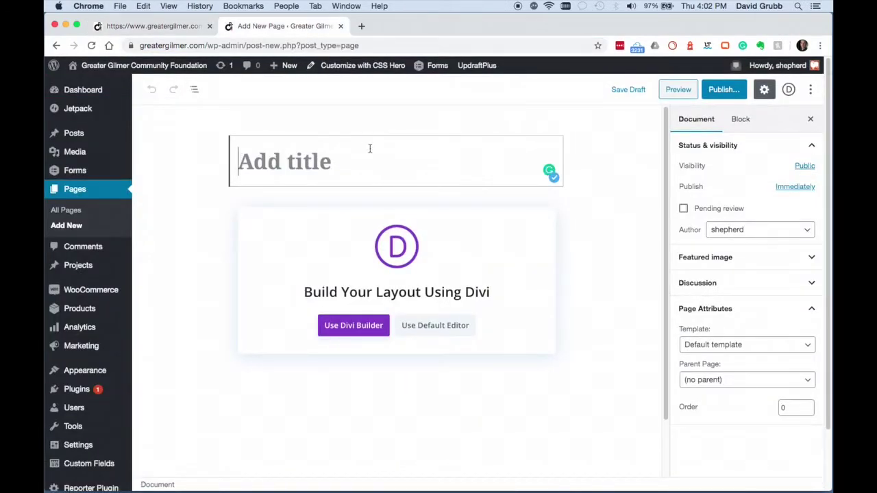
text(New Homte)
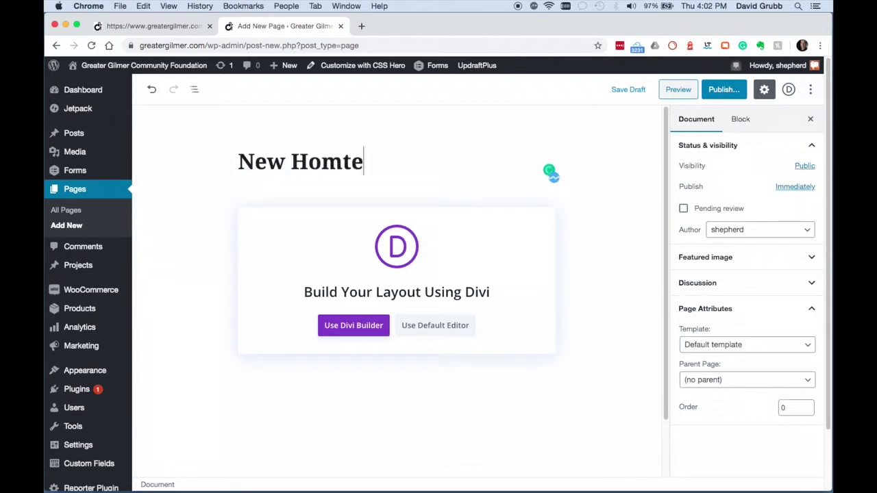
key(BackSpace)
key(BackSpace)
text(e Page)
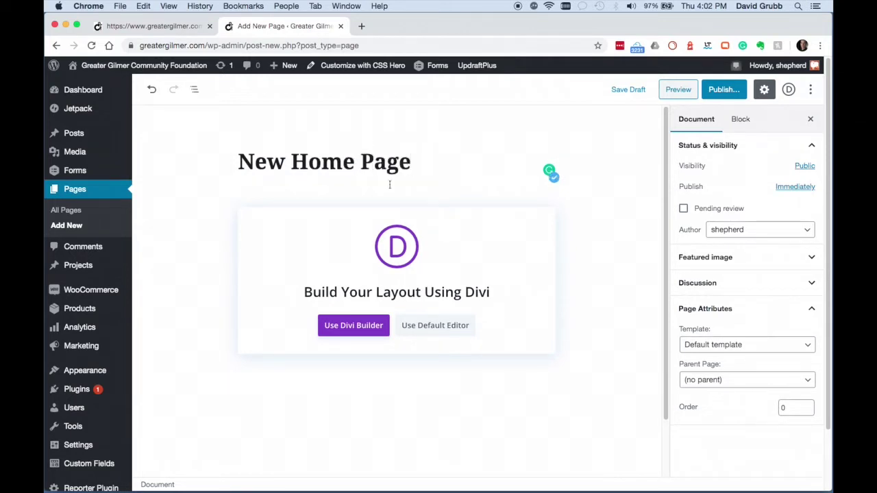
- Launch the Divi Builder for the page and choose to build from scratch, dismissing the row insertion prompt
click(349, 335)
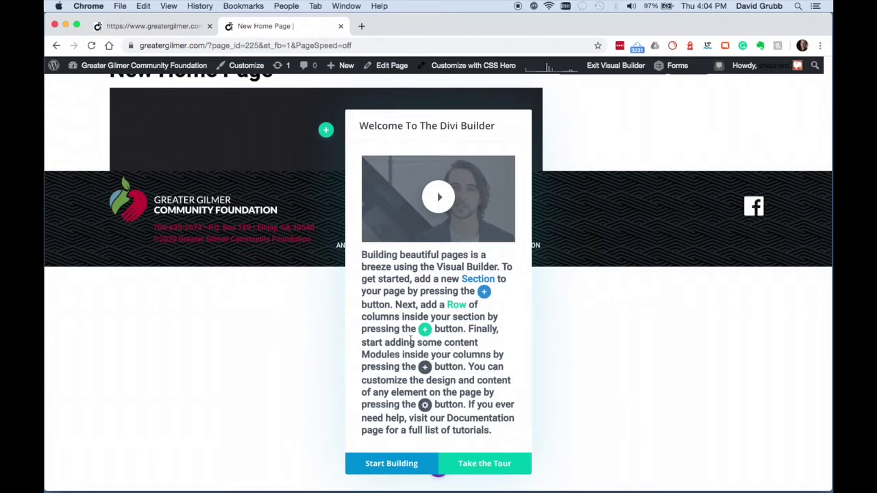
click(387, 465)
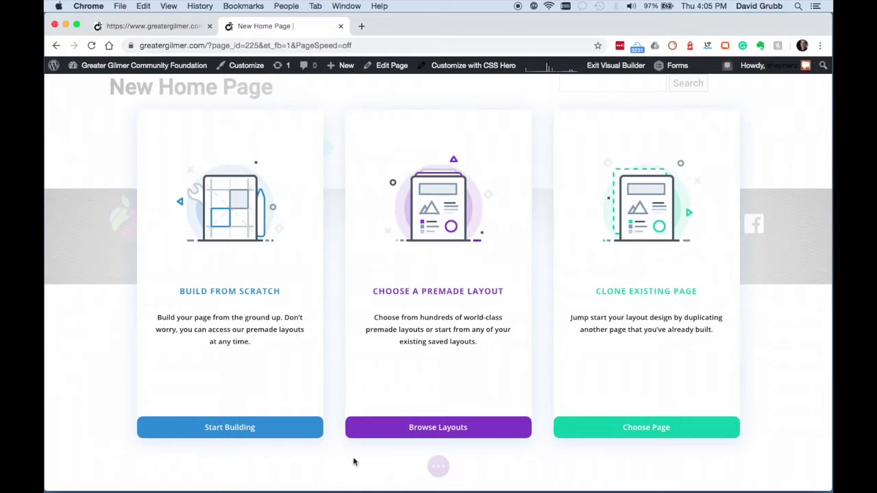
click(222, 431)
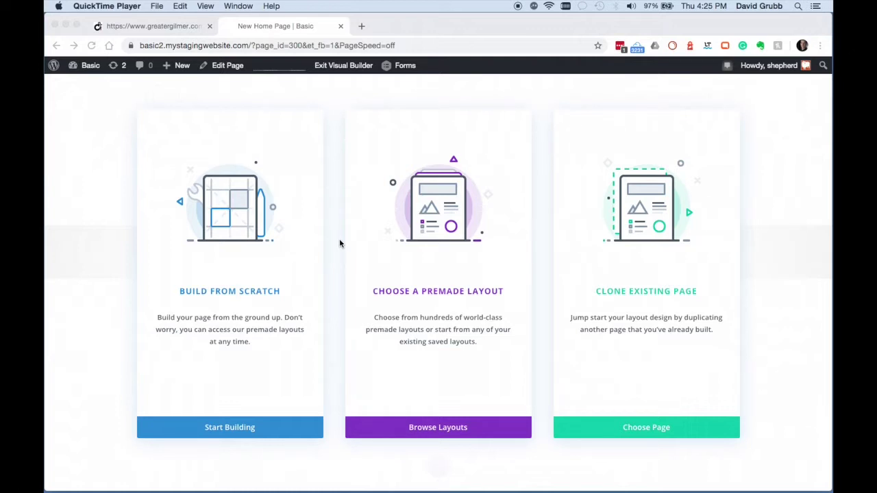
click(230, 430)
click(231, 429)
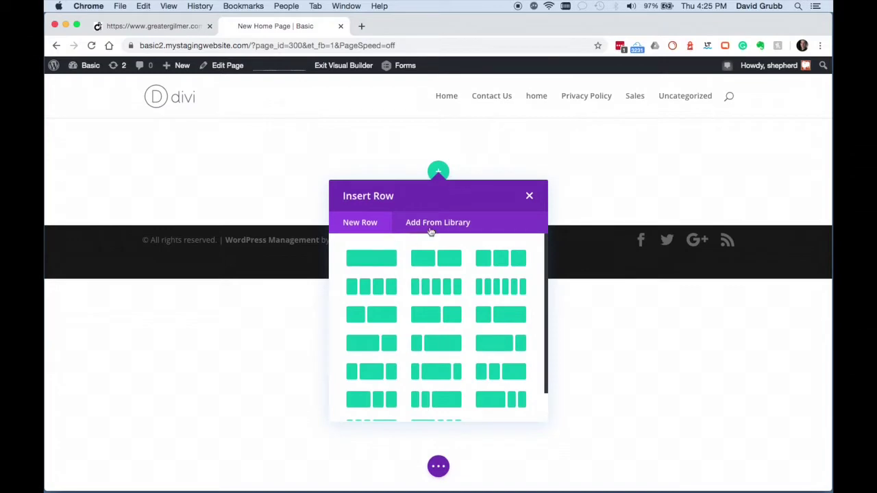
click(529, 198)
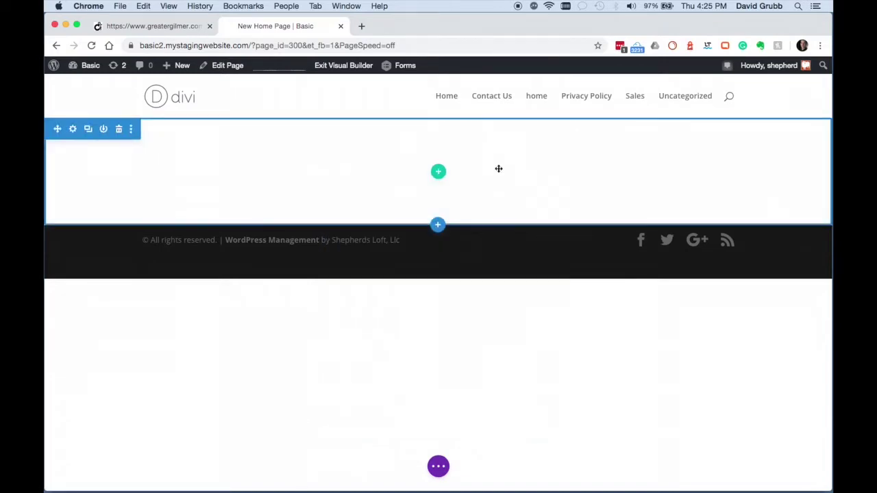
- Compare the hero area of the existing home page with the blank new page
click(147, 26)
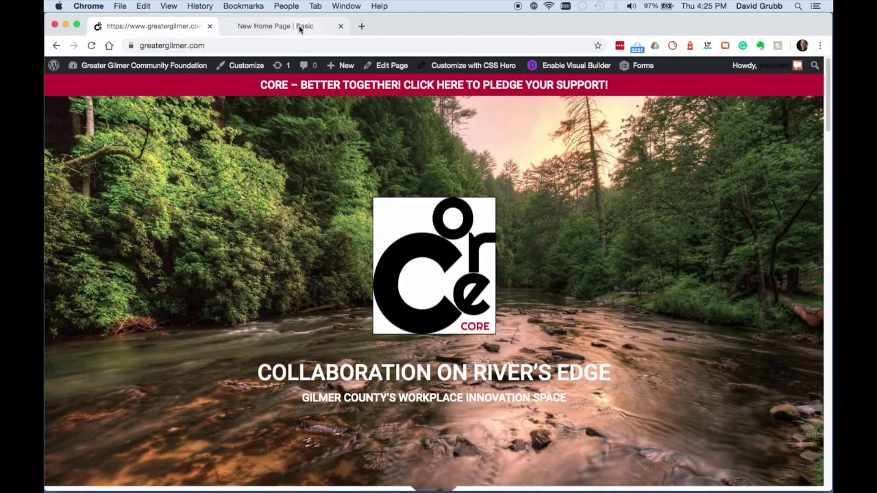
click(299, 27)
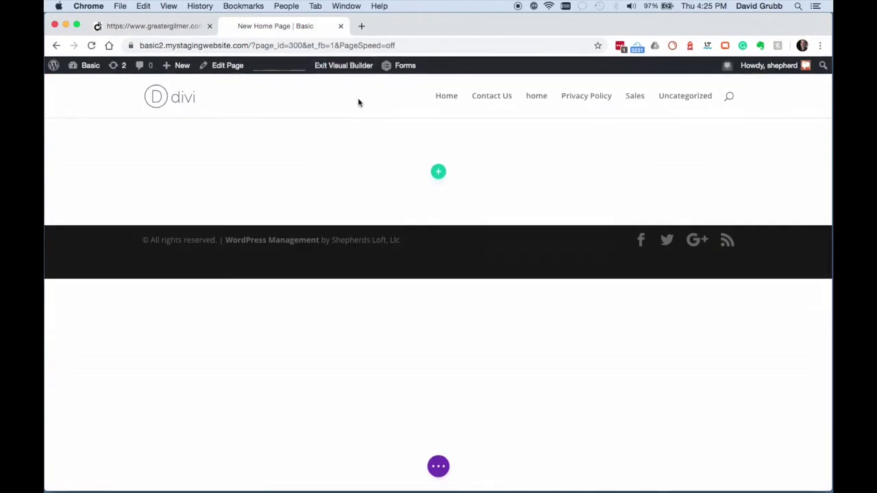
click(175, 25)
scroll(225, 197, down, 1)
scroll(226, 197, up, 1)
click(295, 30)
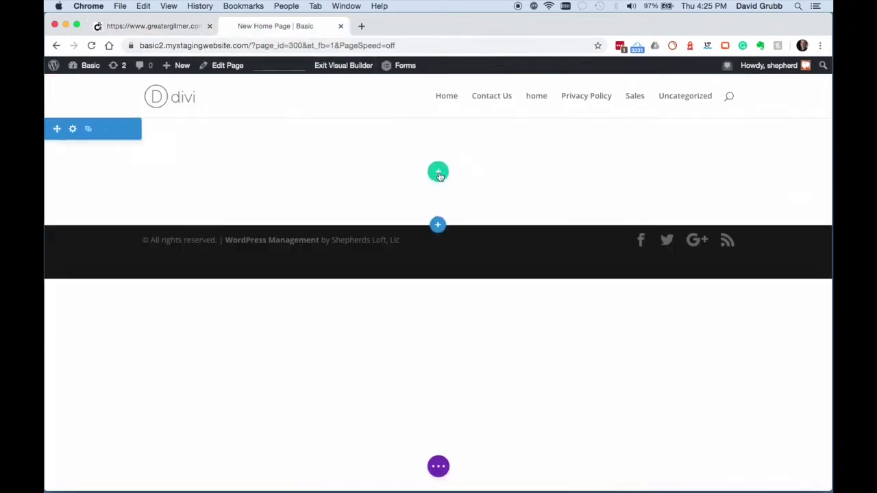
- Add a fullwidth section containing a Fullwidth Header module below the empty section and open the module's background settings
click(437, 225)
click(504, 312)
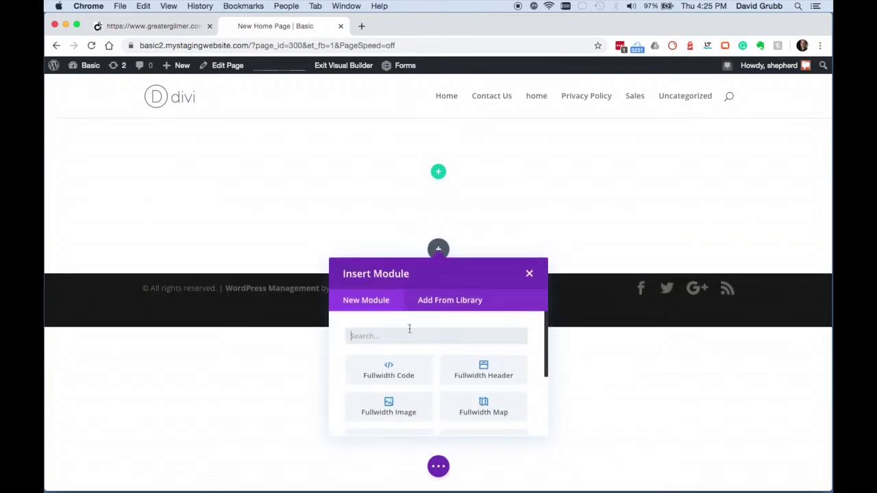
scroll(449, 394, down, 1)
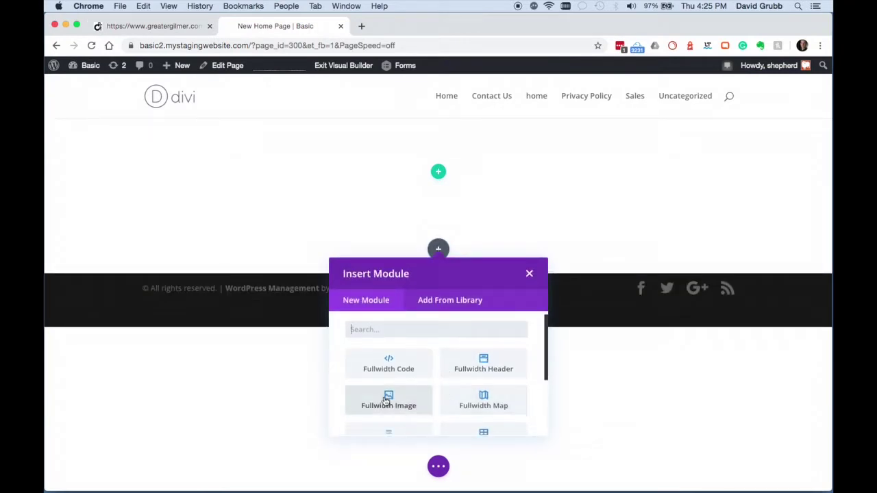
click(494, 367)
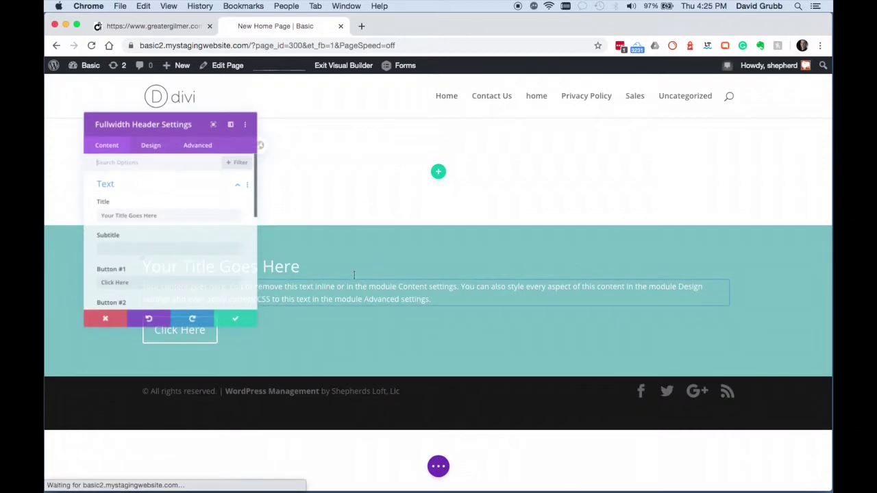
scroll(216, 280, down, 10)
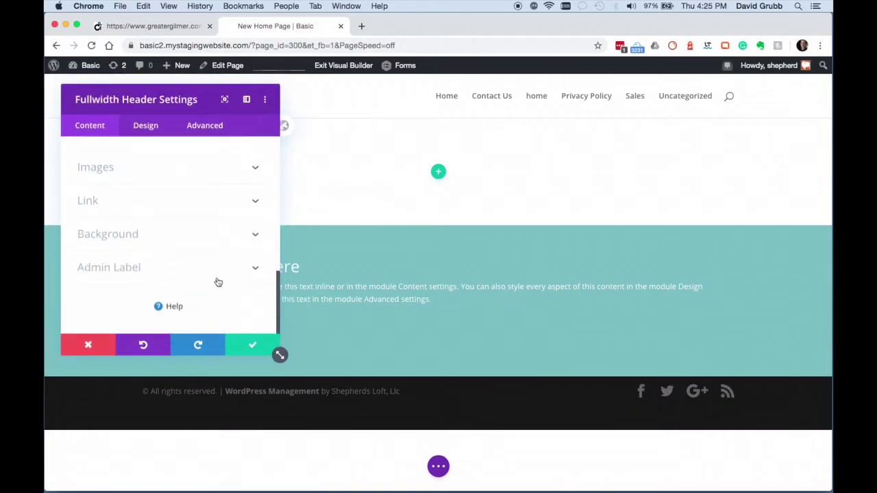
click(141, 248)
- Open the live Greater Gilmer site's WordPress dashboard in its own tab and go to its media library
click(157, 26)
mouse_move(113, 65)
click(88, 89)
drag(268, 27, 158, 27)
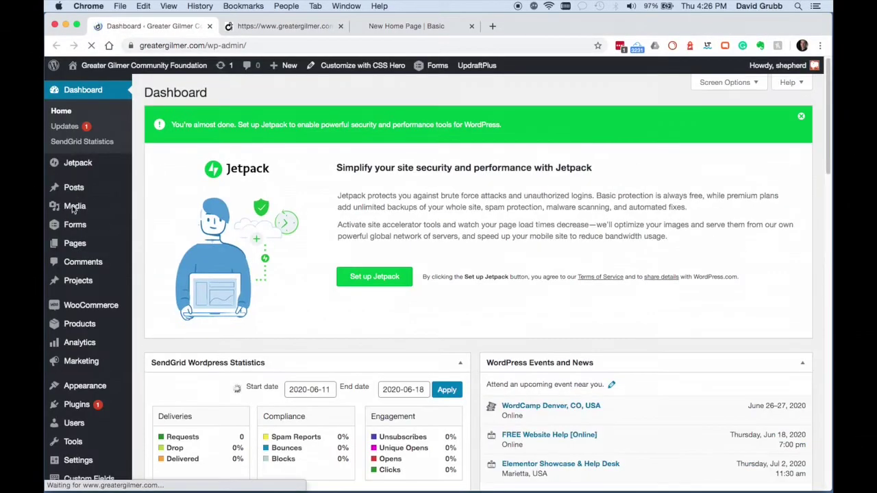
mouse_move(74, 209)
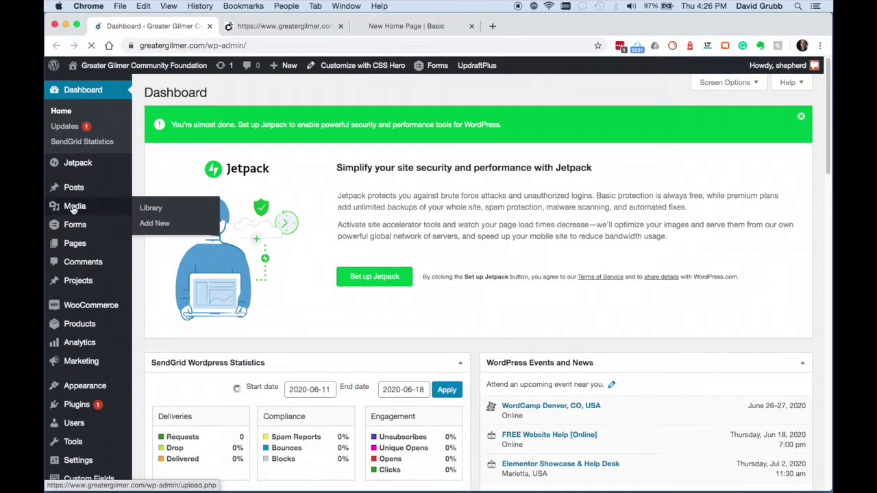
click(74, 207)
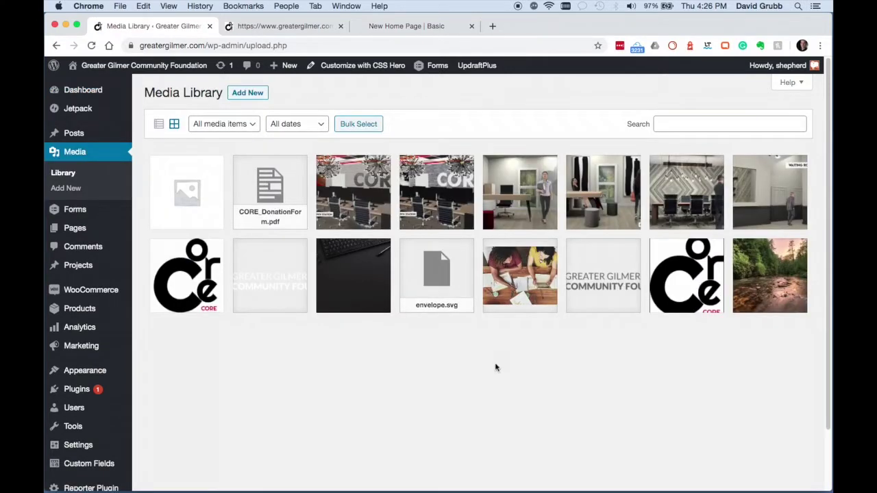
- Check the live hero image and open the attachment details of the matching Rosewater_6_11_112TM river photo
click(284, 26)
click(166, 27)
click(774, 277)
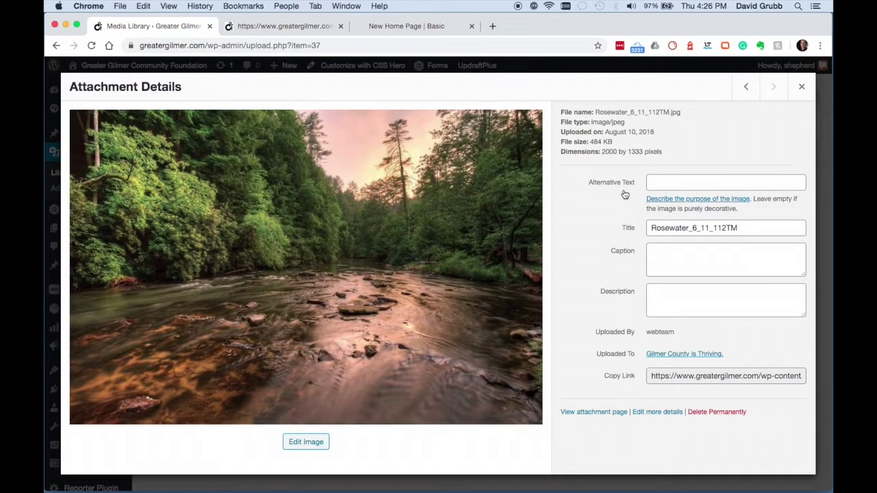
click(582, 413)
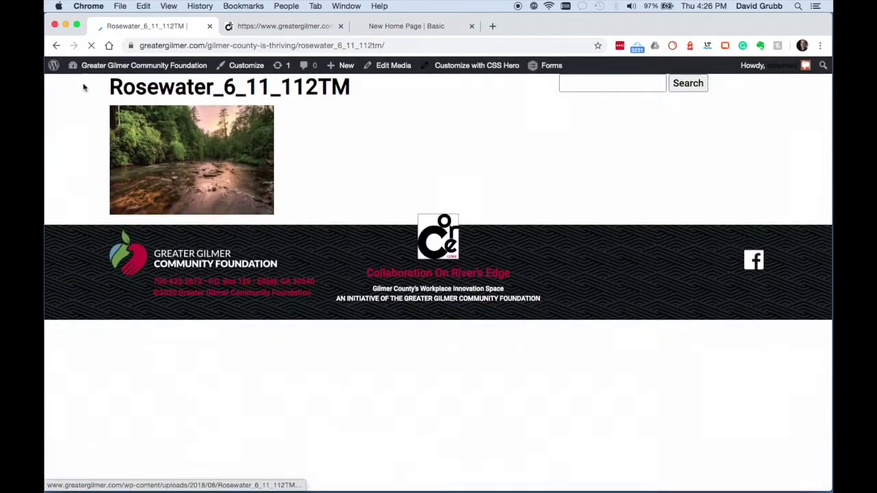
click(56, 45)
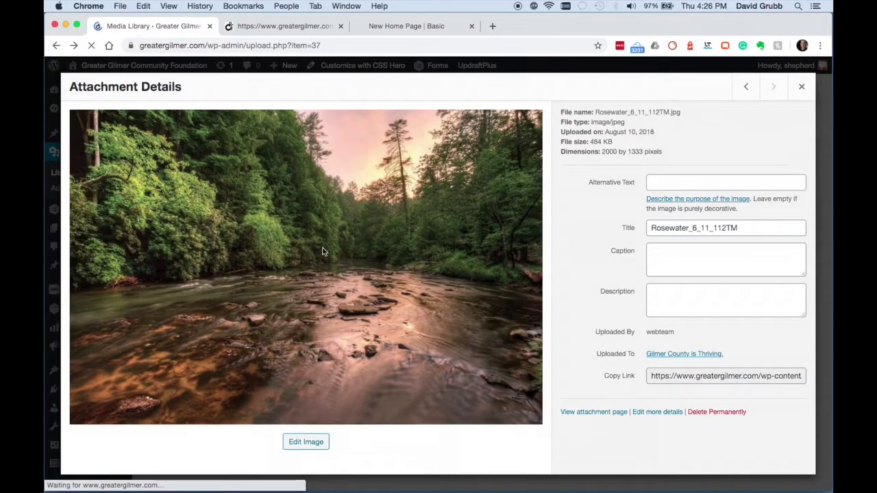
- Save the river photo as a JPEG image into a new folder named CORE on the Desktop
right_click(319, 244)
click(372, 272)
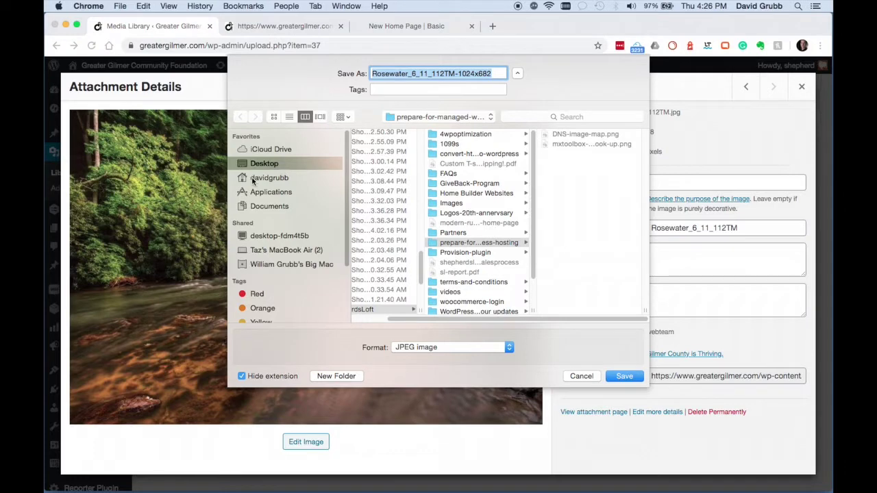
click(243, 165)
click(336, 376)
text(C)
key(Return)
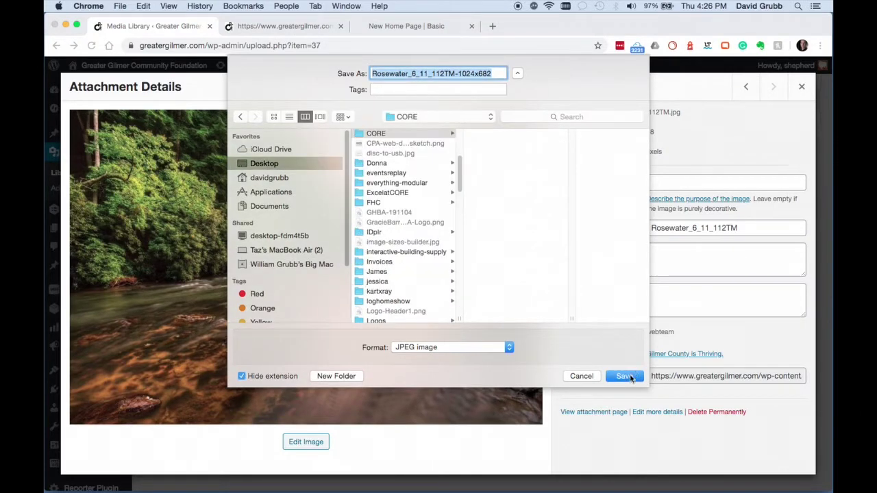
click(626, 376)
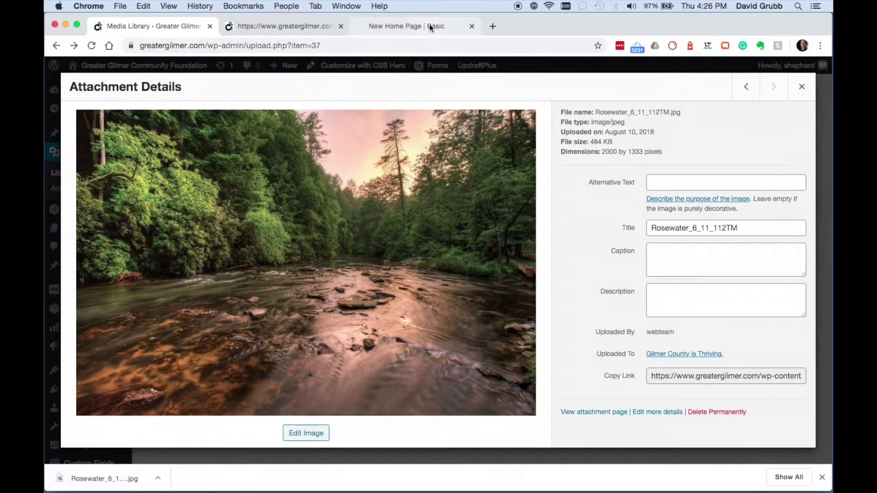
- Upload Rosewater_6_11_112TM-1024x682.jpg from the CORE folder as the Fullwidth Header's background image and move the settings window clear of the header text
click(431, 26)
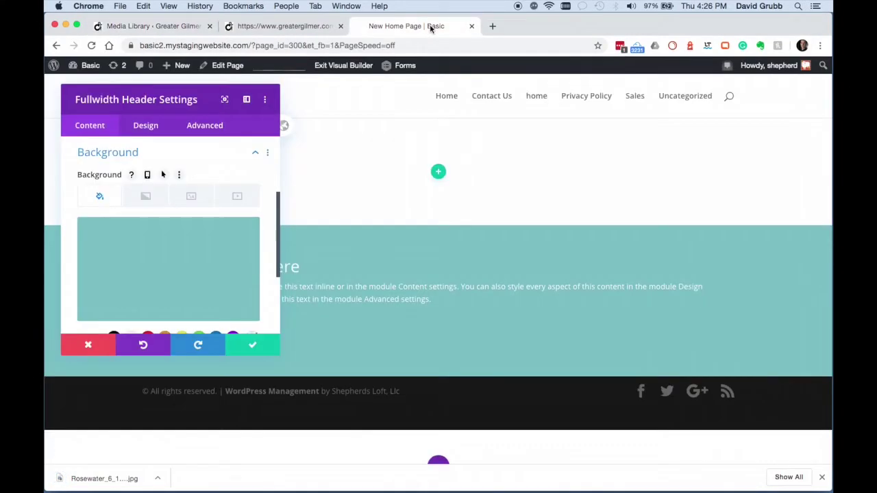
click(191, 197)
click(168, 260)
click(199, 111)
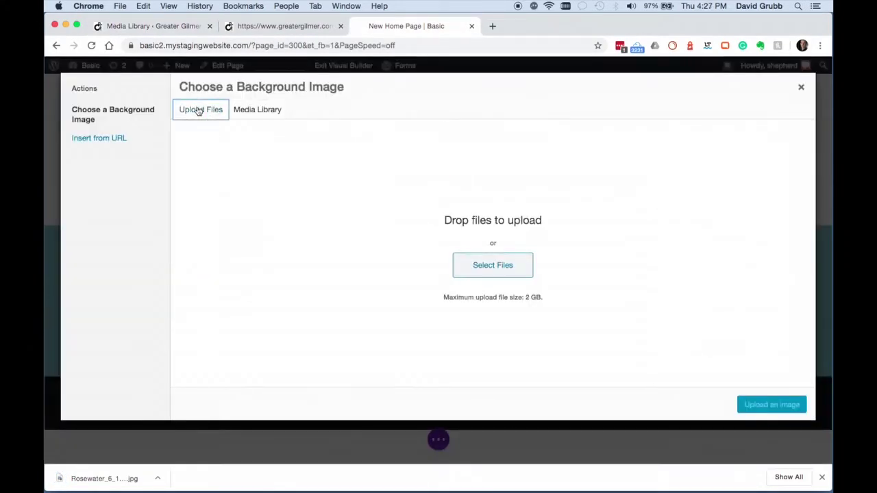
click(519, 266)
double_click(296, 121)
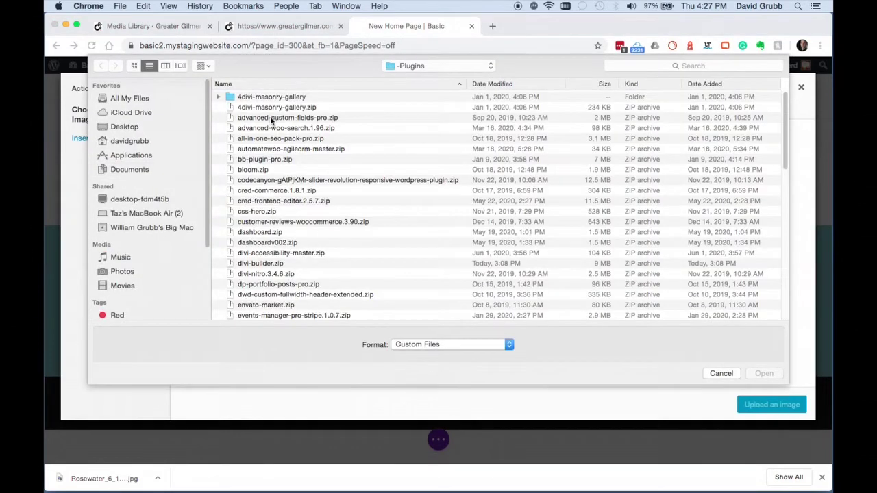
click(122, 126)
double_click(247, 231)
click(288, 96)
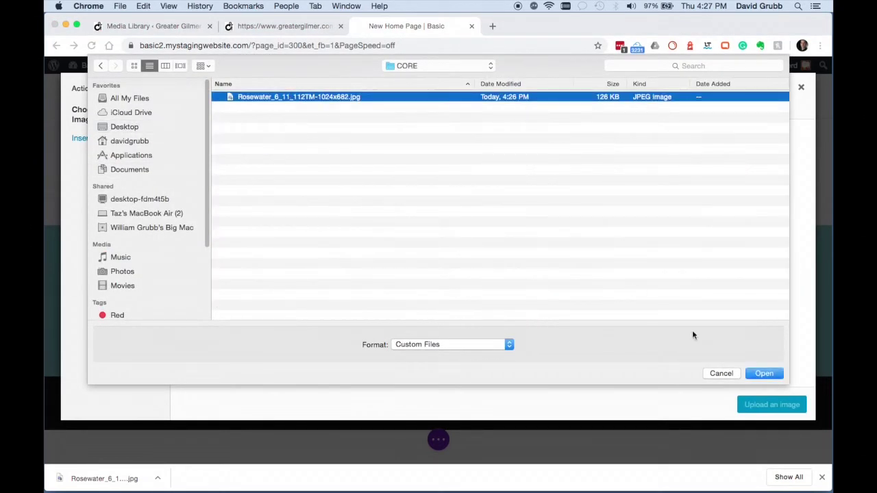
click(764, 374)
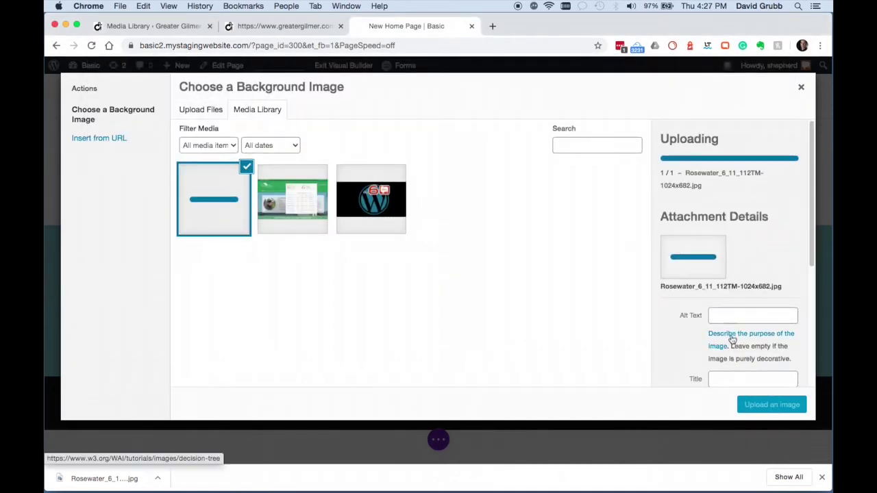
click(772, 405)
drag(242, 122, 596, 112)
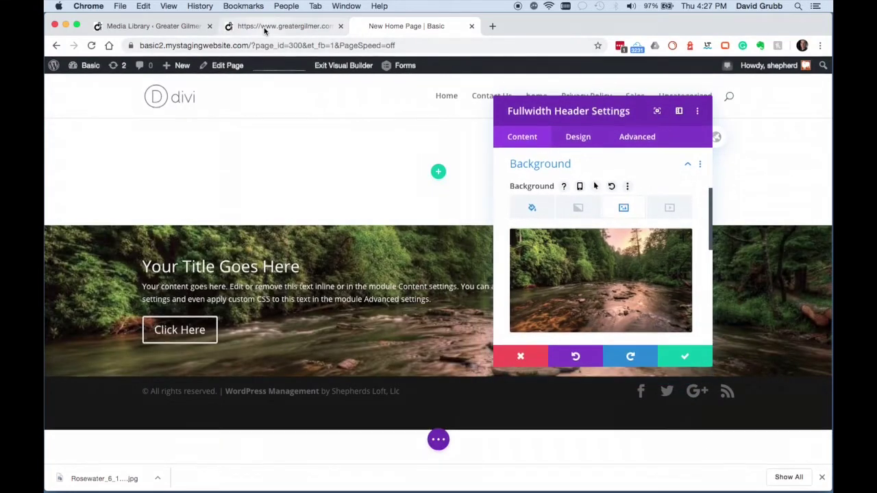
- Save the CORE logo from the live home page's hero as CORE-logo.png and return to the header settings
click(283, 26)
right_click(433, 250)
click(489, 272)
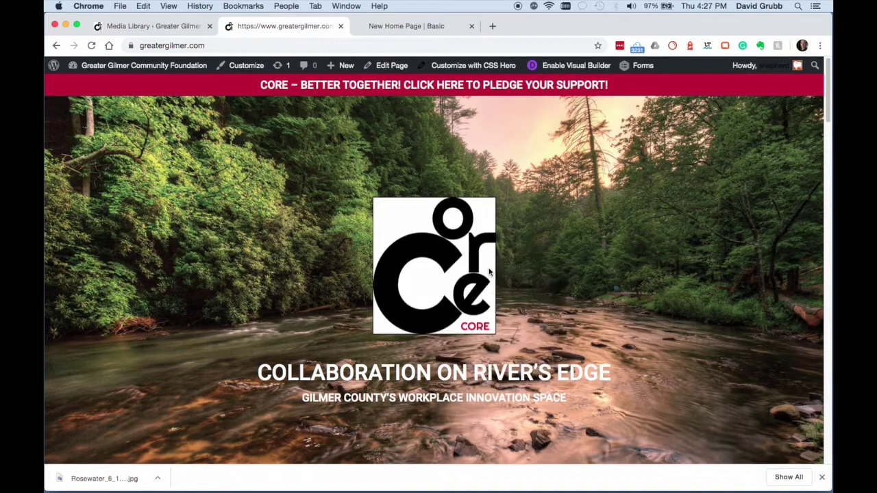
click(390, 262)
click(622, 376)
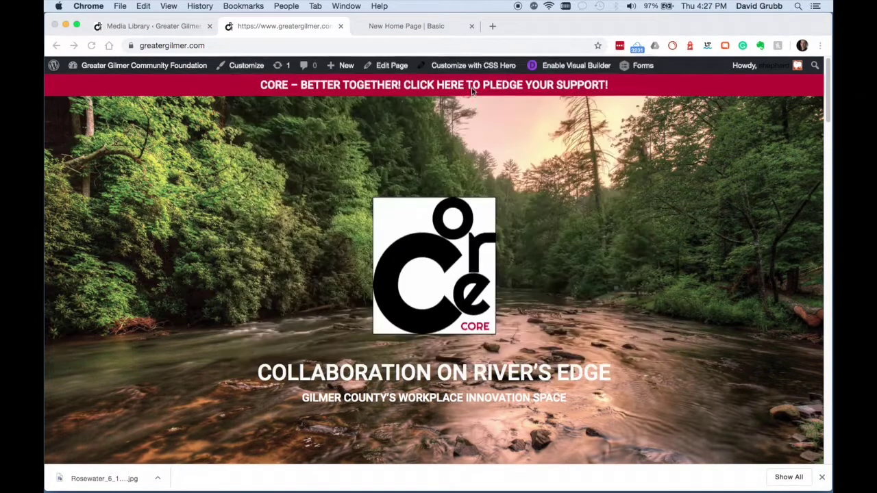
key(super+alt+Right)
scroll(593, 280, up, 5)
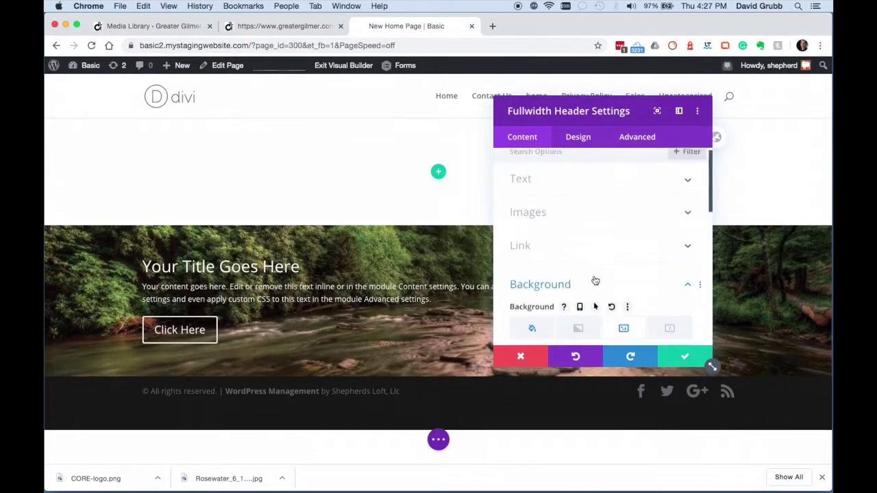
- Copy the "COLLABORATION ON RIVER'S EDGE" heading from the live home page and replace the header's placeholder body text with it
click(297, 26)
triple_click(347, 364)
key(super+c)
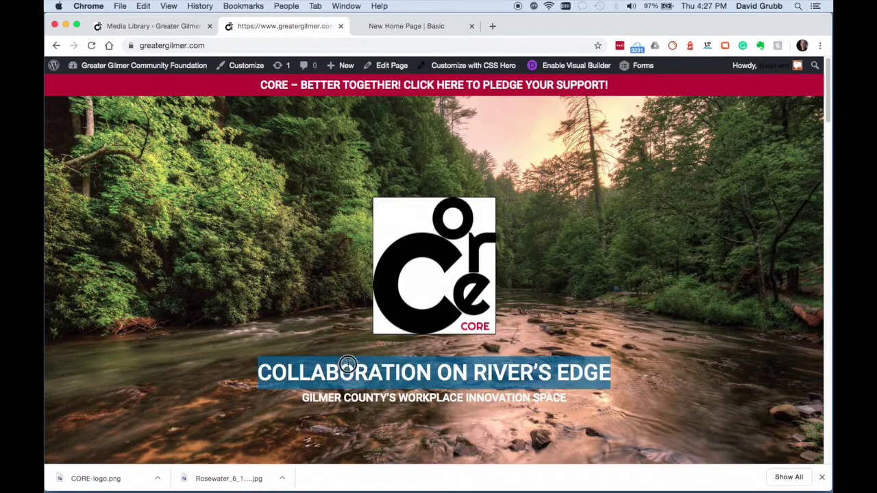
click(406, 26)
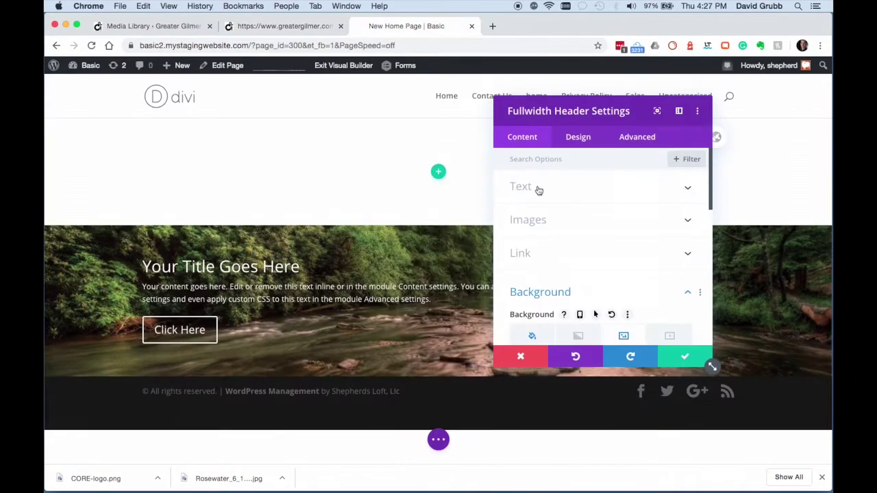
scroll(601, 264, down, 4)
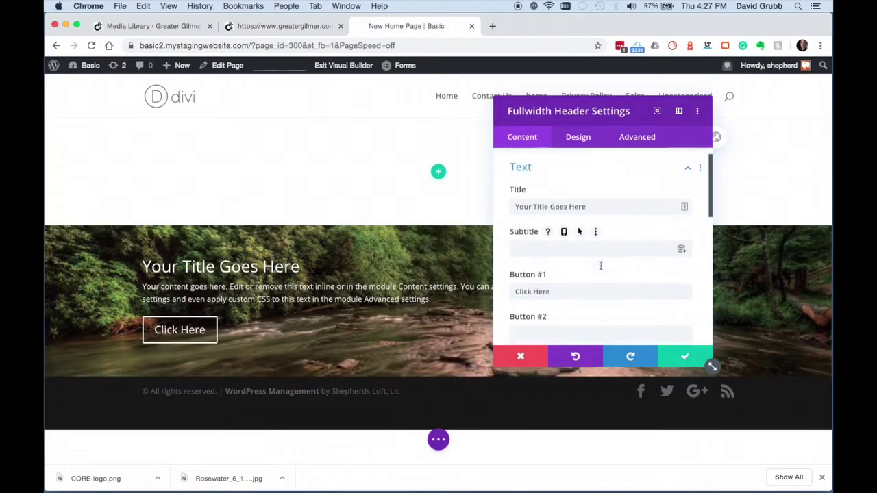
scroll(600, 266, down, 2)
triple_click(574, 288)
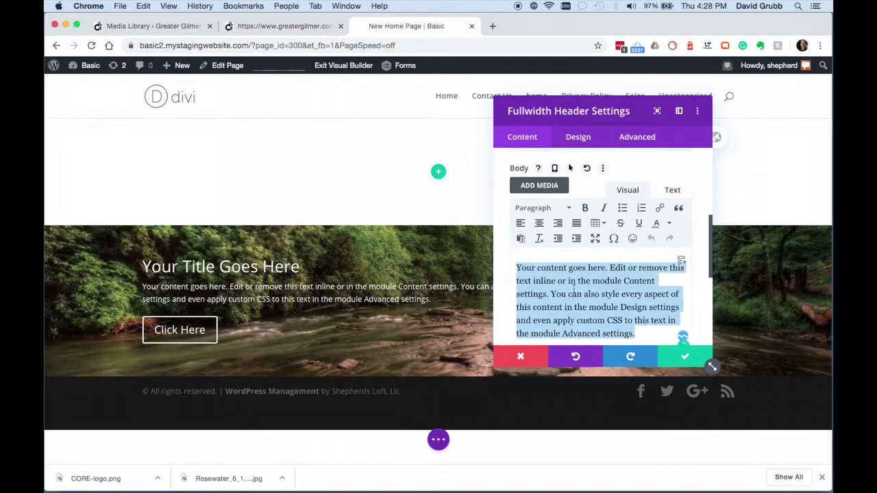
key(BackSpace)
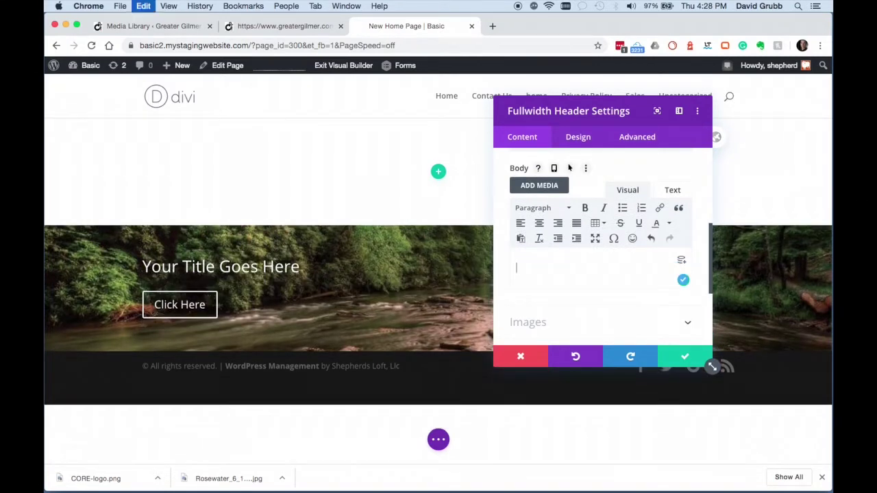
key(super+v)
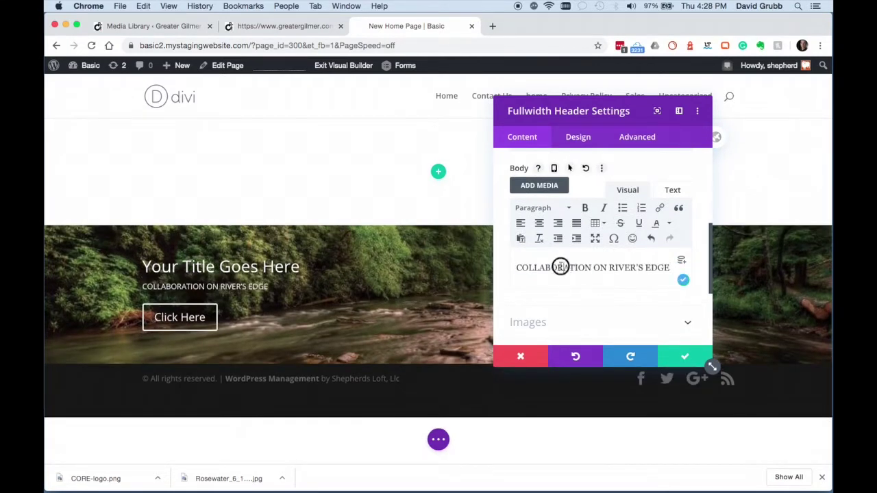
- Format the "COLLABORATION ON RIVER'S EDGE" body text as Heading 1
triple_click(560, 267)
click(551, 208)
click(549, 250)
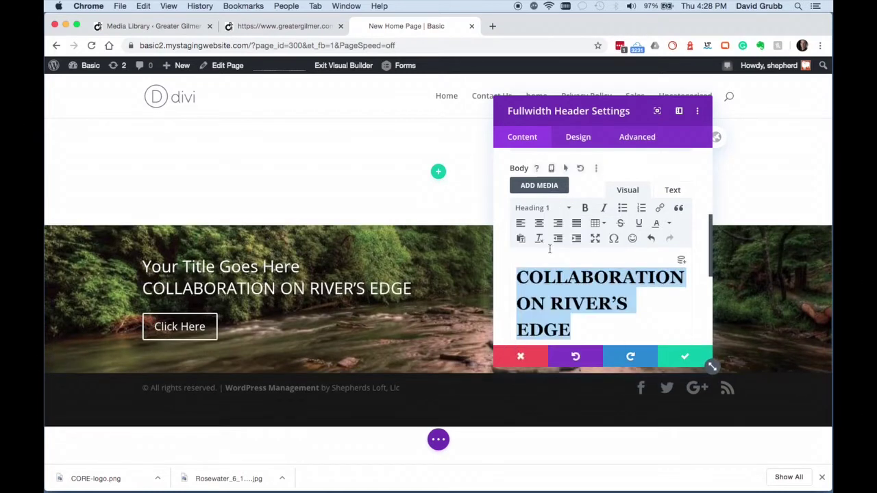
- Clear the header module's placeholder title and its Button #1 text
scroll(550, 250, up, 5)
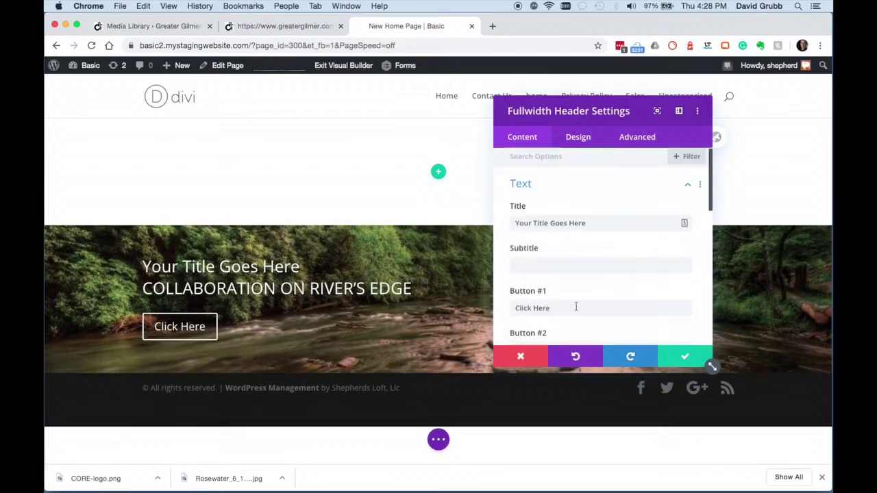
triple_click(549, 223)
key(BackSpace)
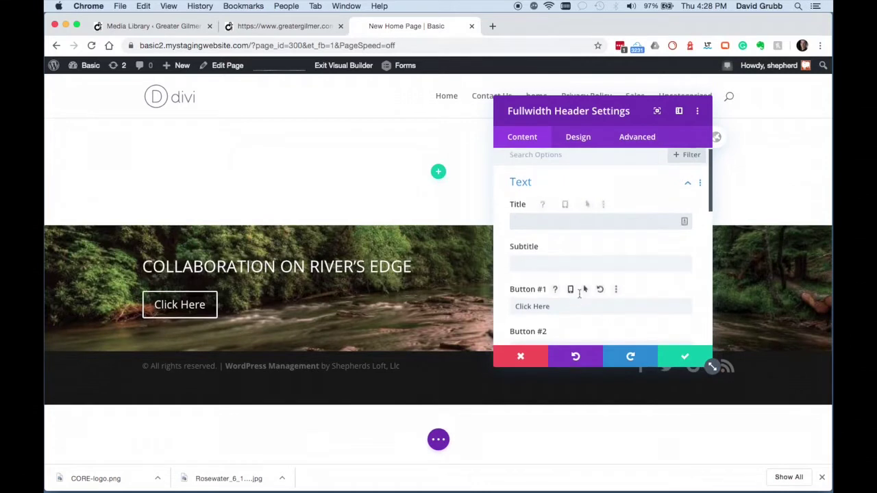
scroll(575, 293, down, 1)
triple_click(572, 290)
key(BackSpace)
- Insert an empty line above "COLLABORATION ON RIVER'S EDGE" in the header's body text
scroll(580, 302, down, 10)
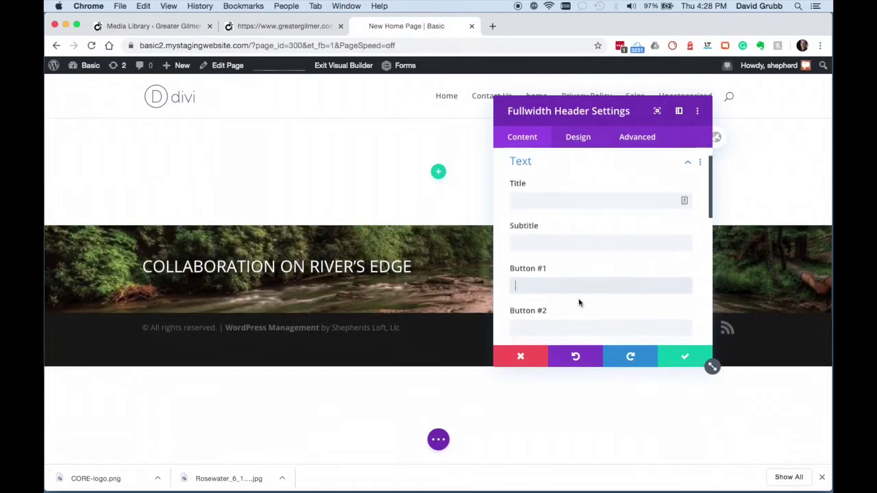
scroll(580, 304, up, 2)
click(517, 183)
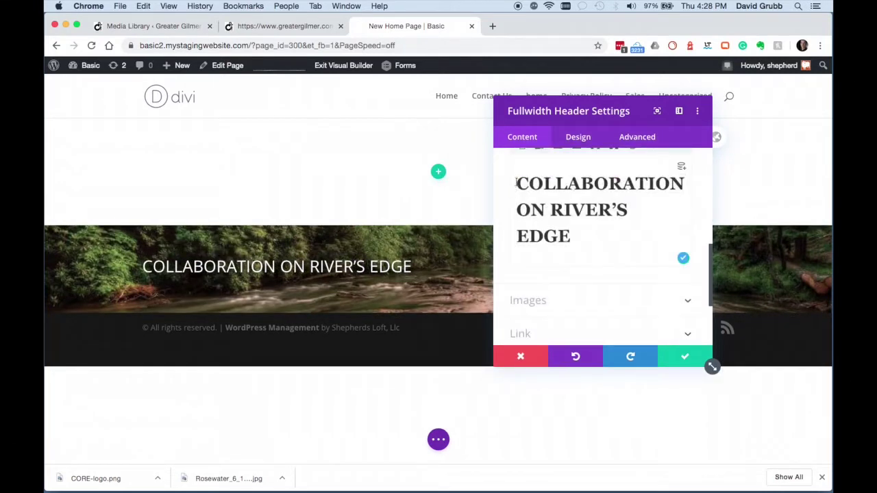
key(Return)
scroll(541, 219, up, 5)
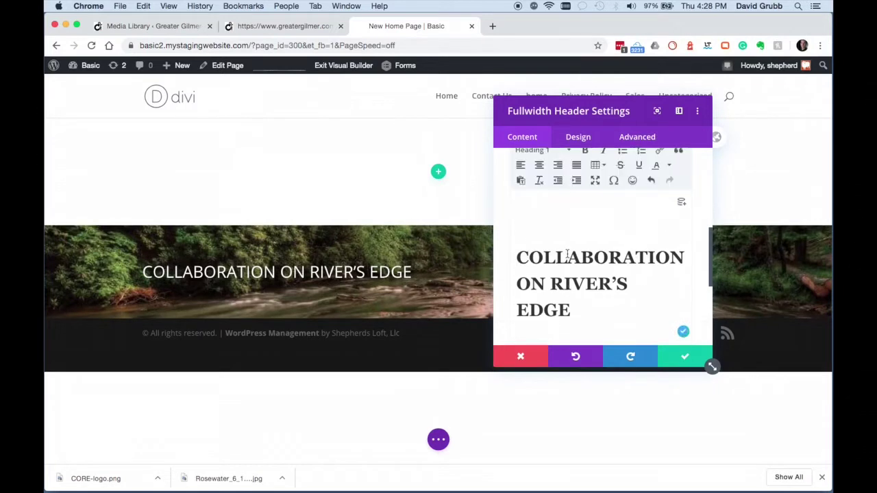
scroll(564, 247, up, 1)
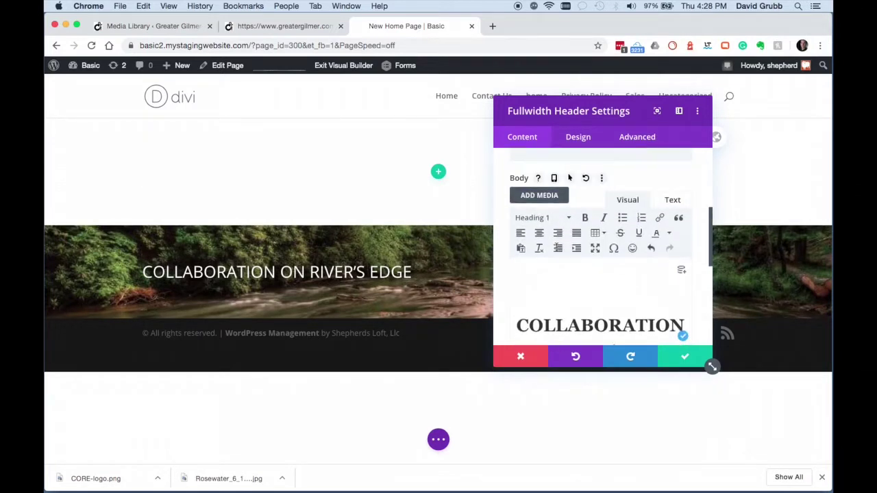
- Upload CORE-logo.png to the media library and insert it above the heading in the header's body
click(539, 195)
click(200, 110)
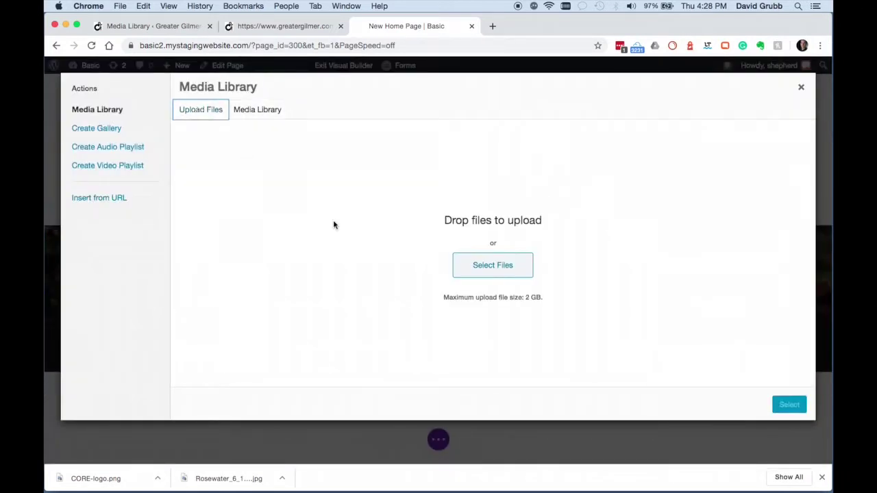
click(507, 274)
double_click(267, 98)
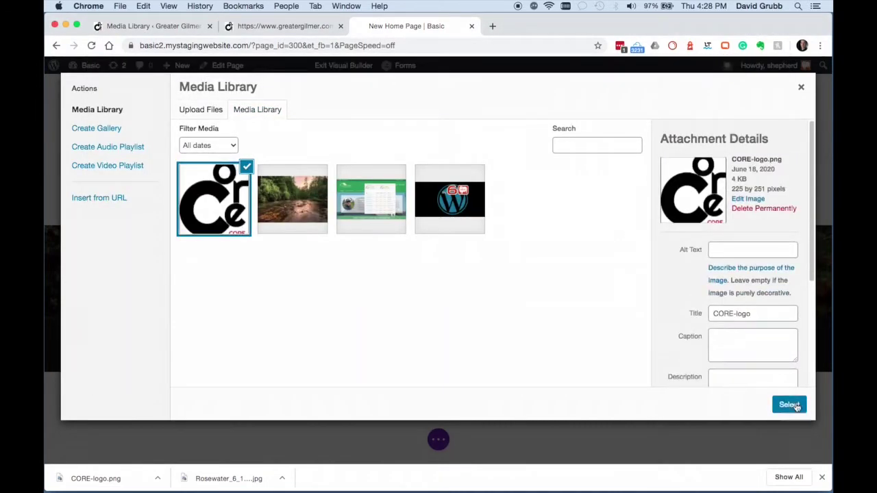
click(788, 405)
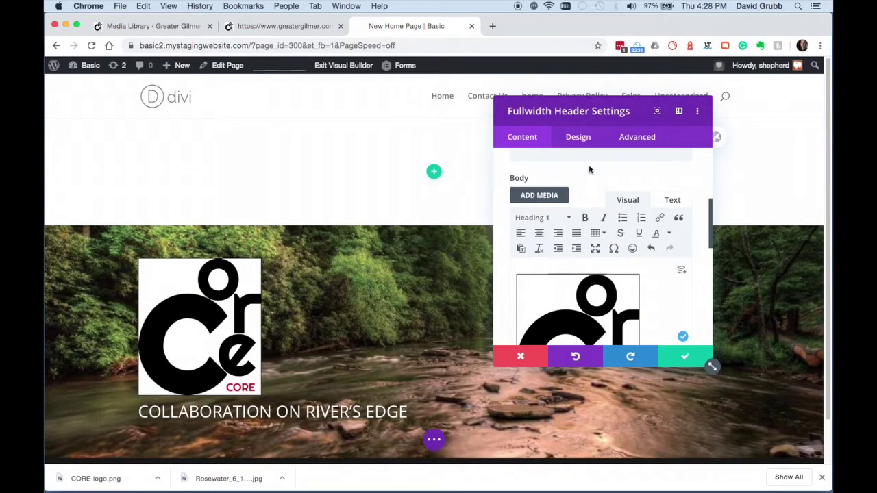
- Set the header module's Text & Logo Alignment to center
click(582, 139)
click(532, 194)
click(603, 228)
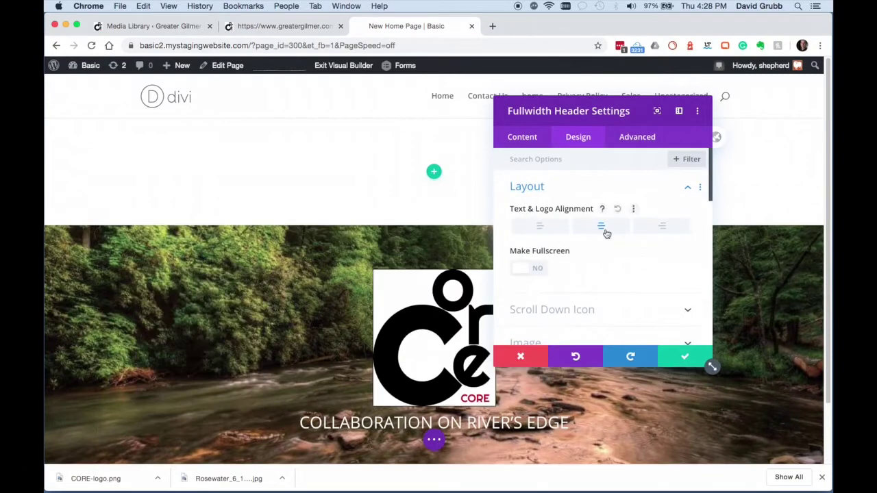
scroll(641, 275, down, 3)
- Copy "GILMER COUNTY'S WORKPLACE INNOVATION SPACE" from the live home page and paste it below the heading in the header's body text
click(522, 137)
scroll(596, 257, down, 2)
scroll(596, 258, up, 2)
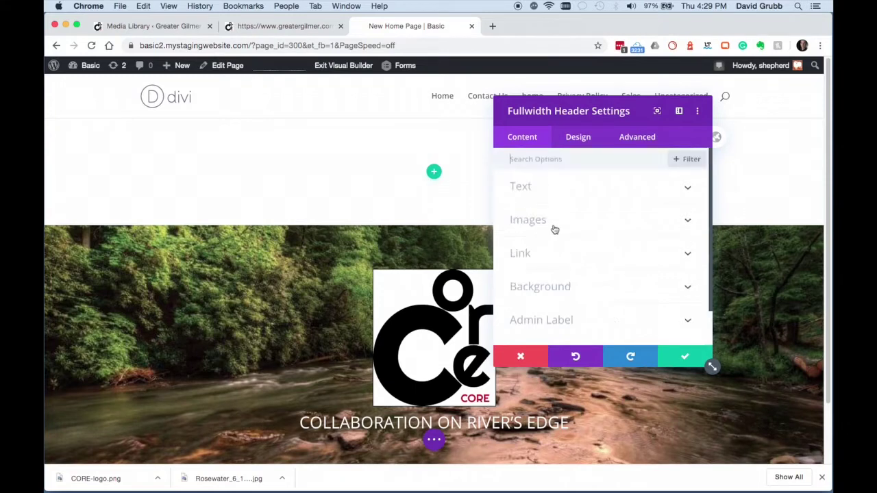
click(607, 186)
scroll(607, 274, down, 5)
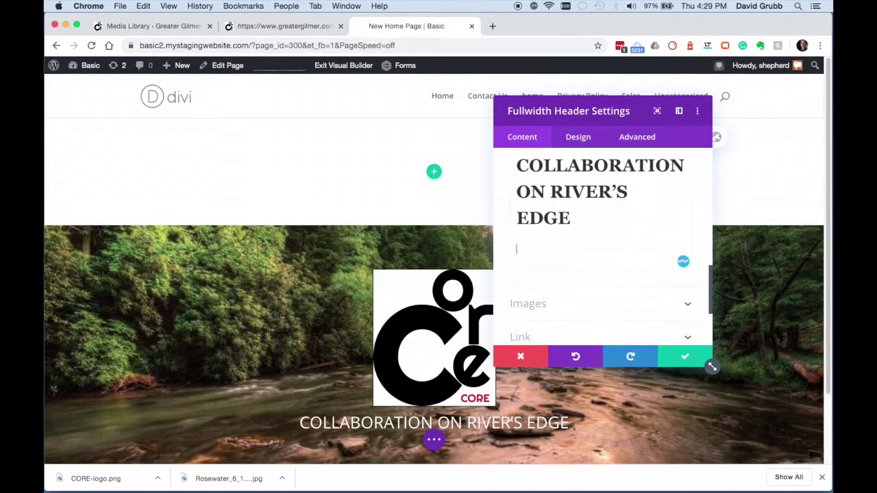
click(287, 26)
triple_click(406, 397)
key(super+c)
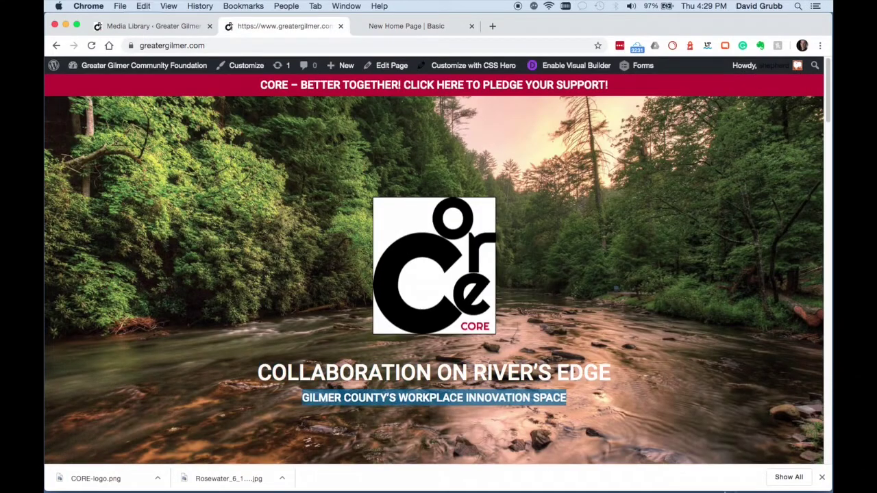
click(822, 477)
scroll(552, 411, down, 3)
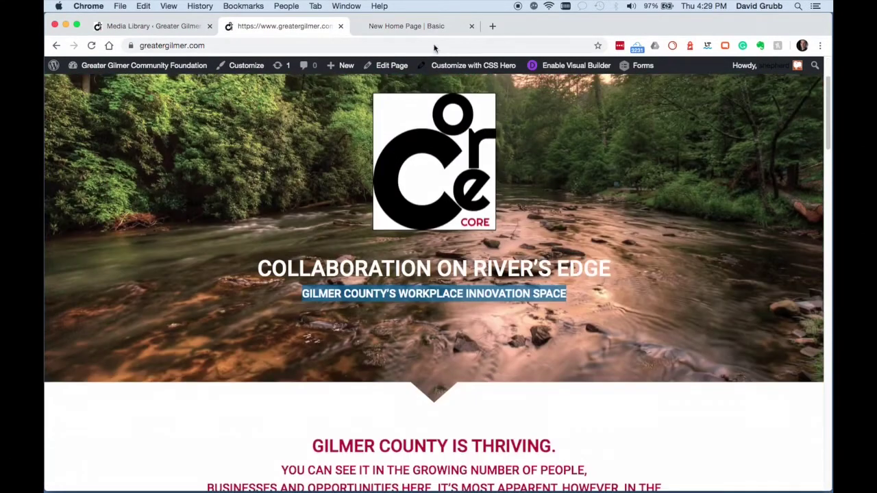
key(ctrl+Tab)
key(super+v)
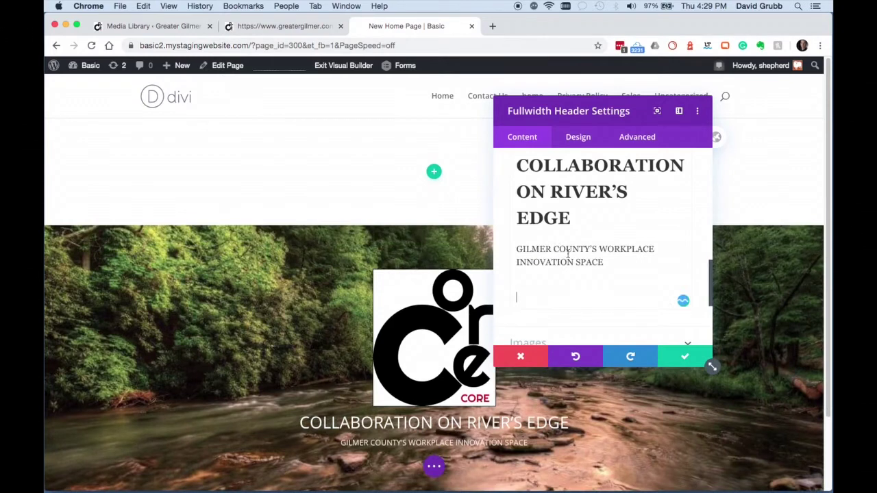
- Format the "GILMER COUNTY'S WORKPLACE INNOVATION SPACE" line as Heading 2
triple_click(554, 262)
click(285, 26)
click(396, 25)
scroll(603, 253, down, 3)
scroll(602, 254, up, 1)
click(541, 185)
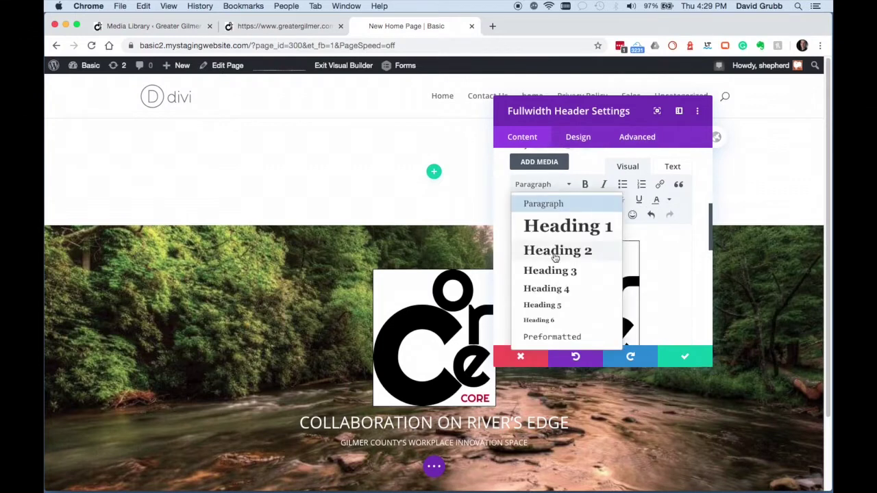
click(556, 250)
scroll(580, 294, down, 3)
scroll(580, 293, up, 3)
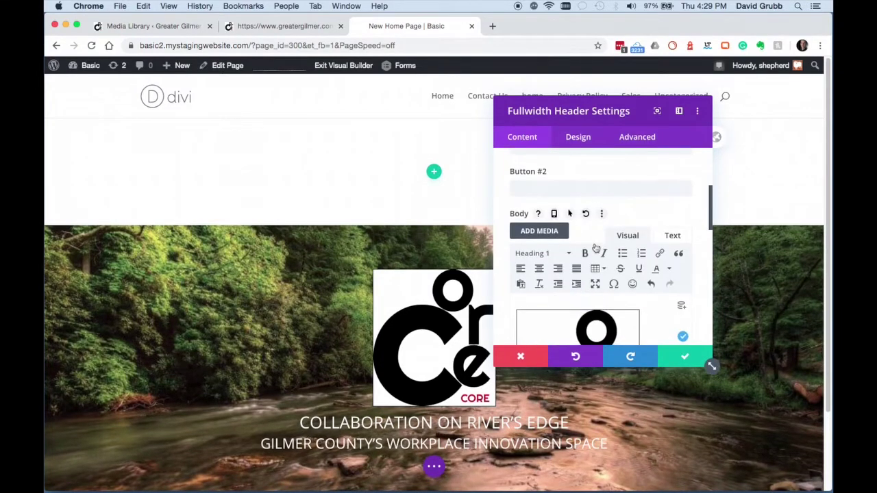
- Set the header's title text size to 40px, checking it against the live home page
click(578, 138)
scroll(551, 313, down, 5)
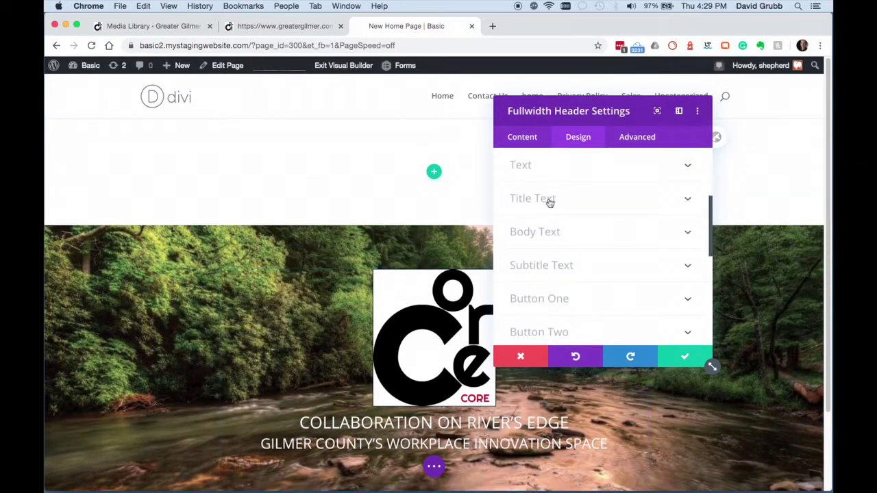
click(549, 200)
scroll(564, 259, down, 5)
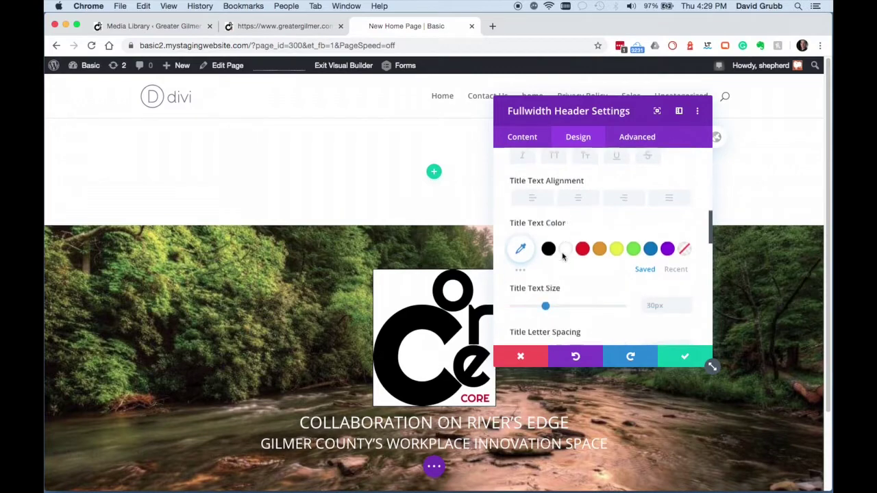
drag(546, 285, 557, 284)
click(301, 29)
click(387, 27)
scroll(355, 229, down, 5)
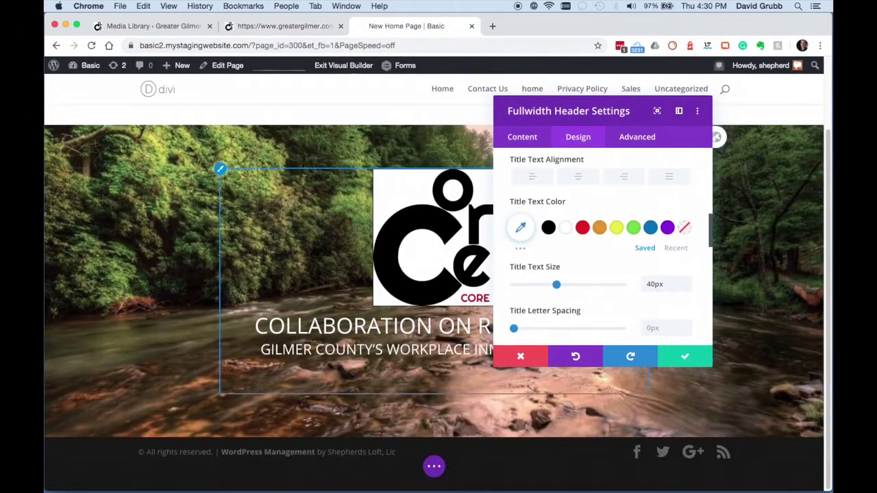
- Set the header's title font weight to Semi Bold to resemble the live home page's heading
click(284, 26)
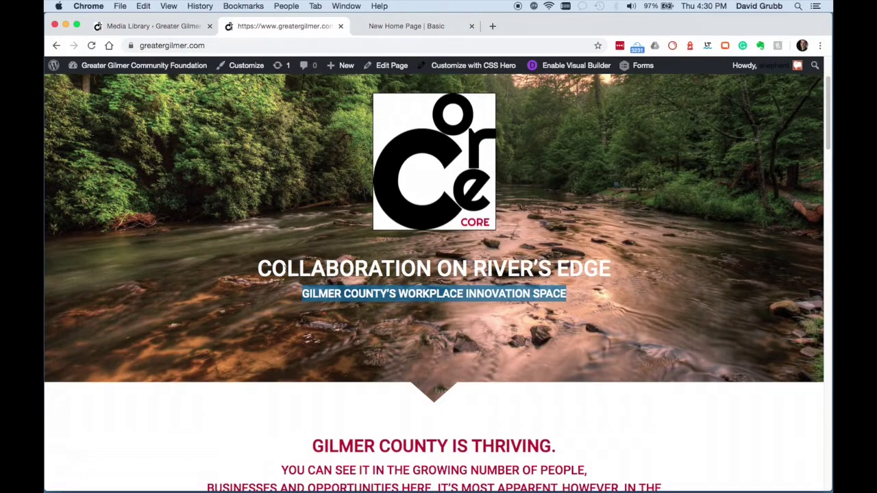
click(401, 28)
scroll(609, 284, down, 3)
scroll(609, 284, up, 5)
scroll(610, 284, up, 2)
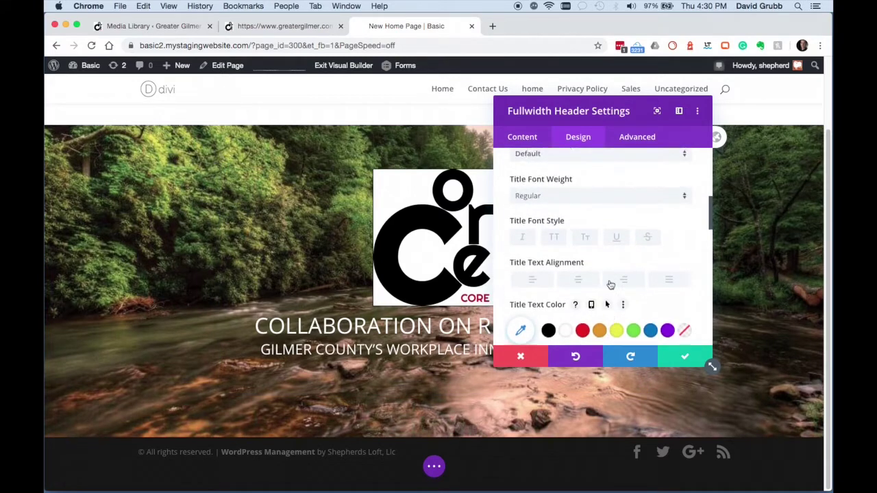
click(553, 197)
click(558, 245)
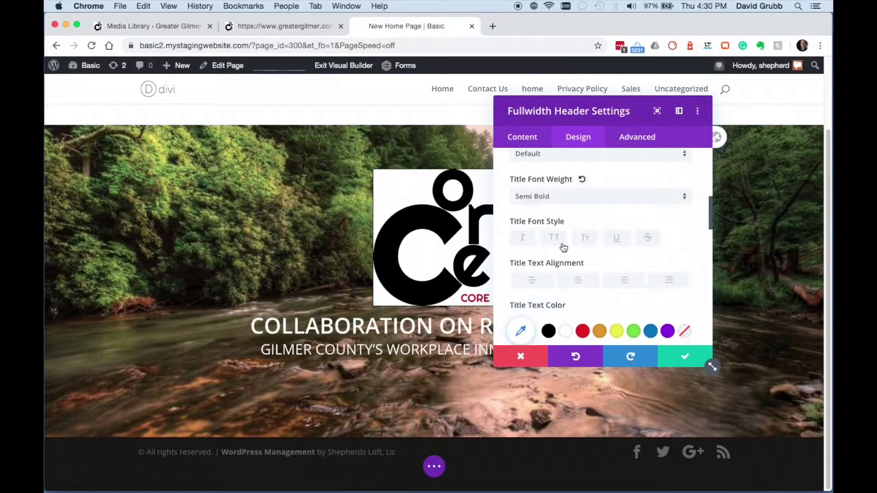
- Inspect the CSS of the live page's "COLLABORATION ON RIVER'S EDGE" heading, its mastcenter container and the logo image
click(276, 28)
double_click(334, 267)
right_click(334, 267)
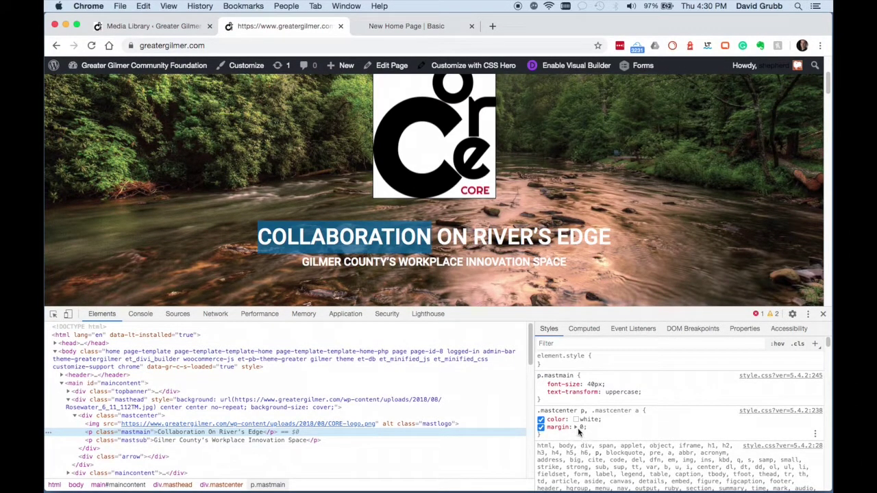
click(89, 424)
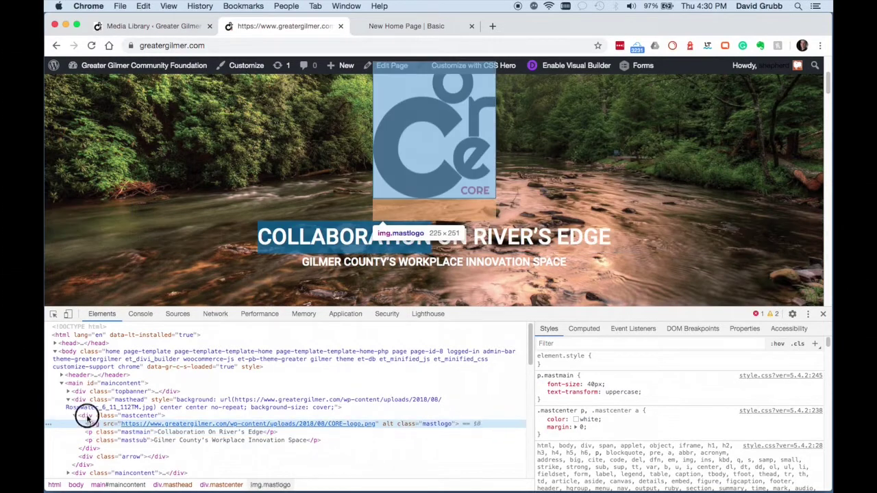
click(83, 415)
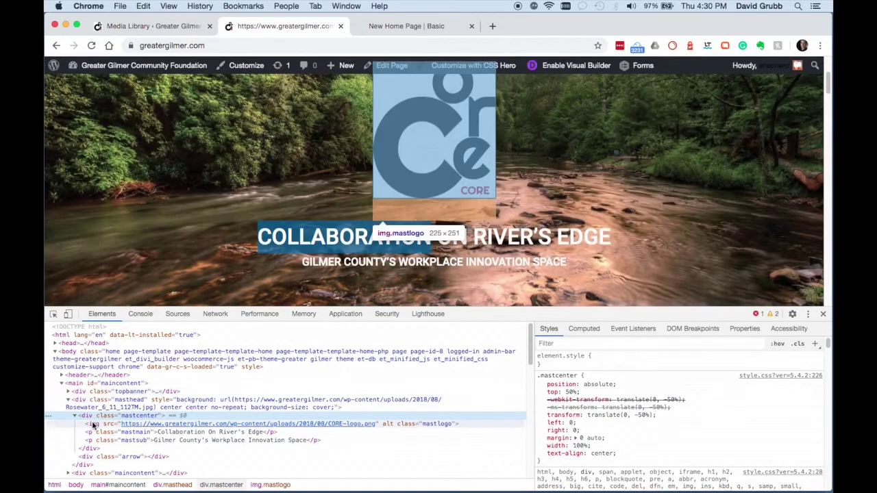
click(94, 425)
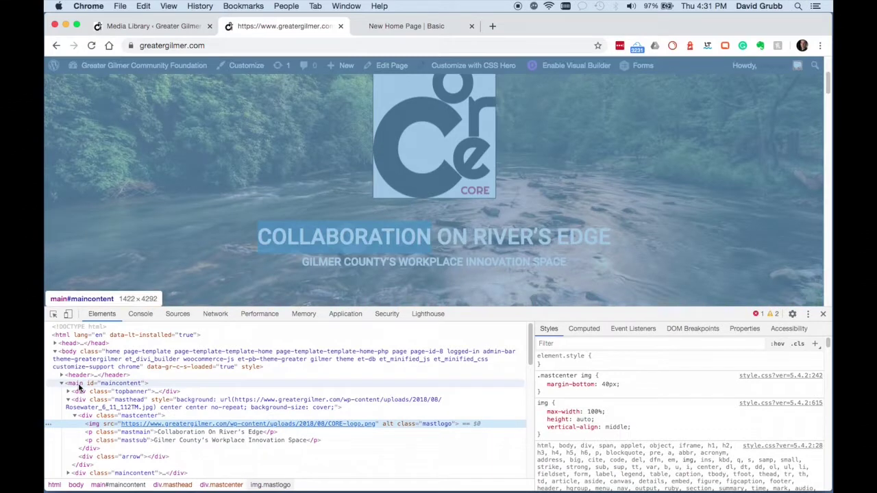
- Filter the live page's main content styles by "font" to identify the heading's font family
click(66, 351)
click(91, 382)
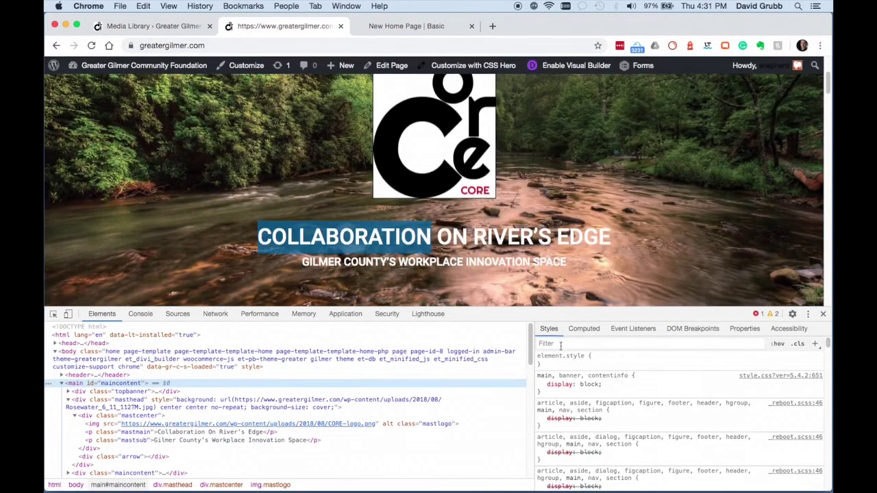
click(560, 345)
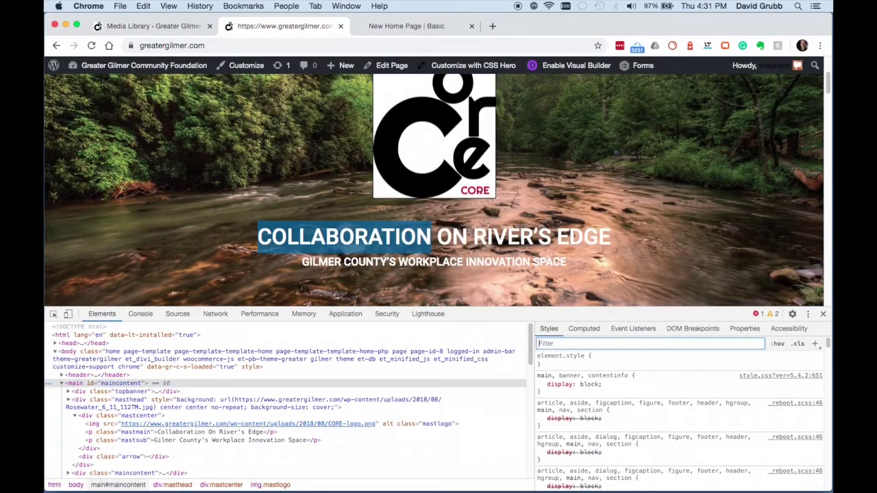
text(font)
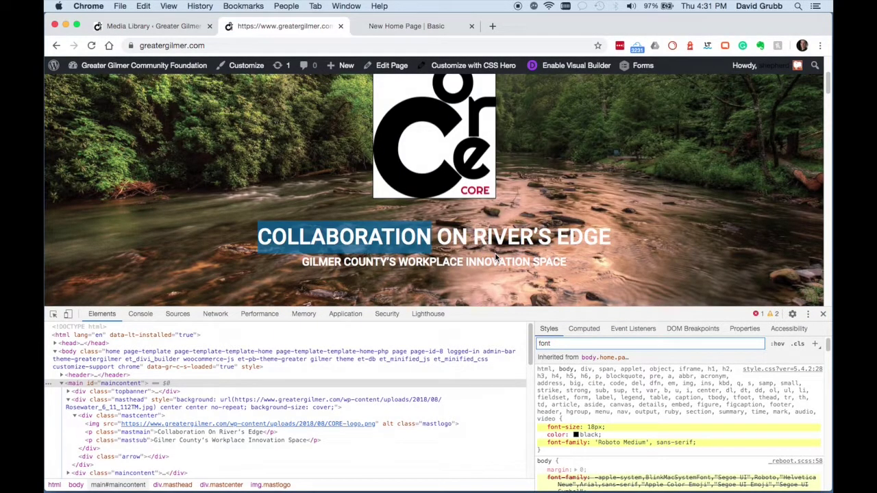
click(447, 237)
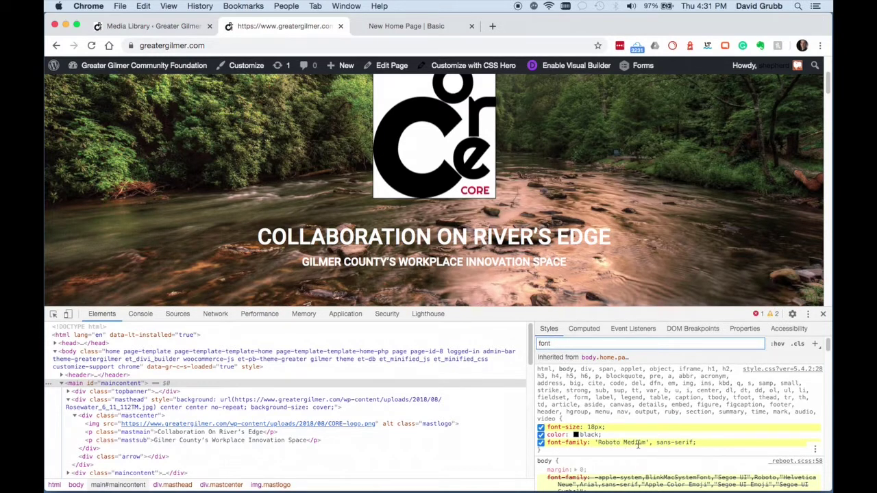
- Set the header's title font to Roboto and save the module settings
click(392, 27)
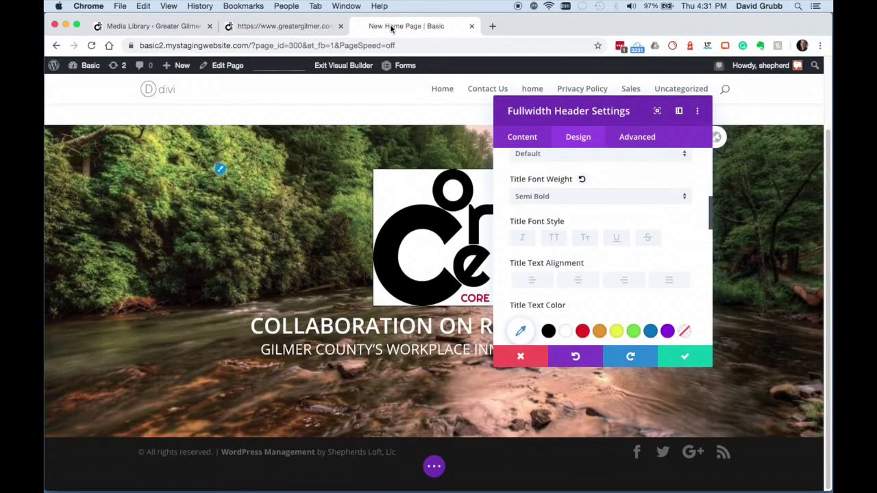
scroll(563, 221, up, 3)
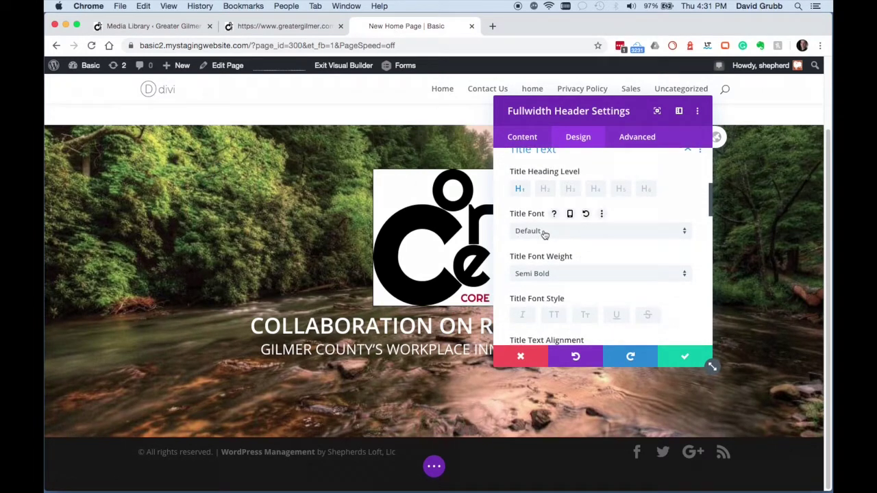
click(544, 231)
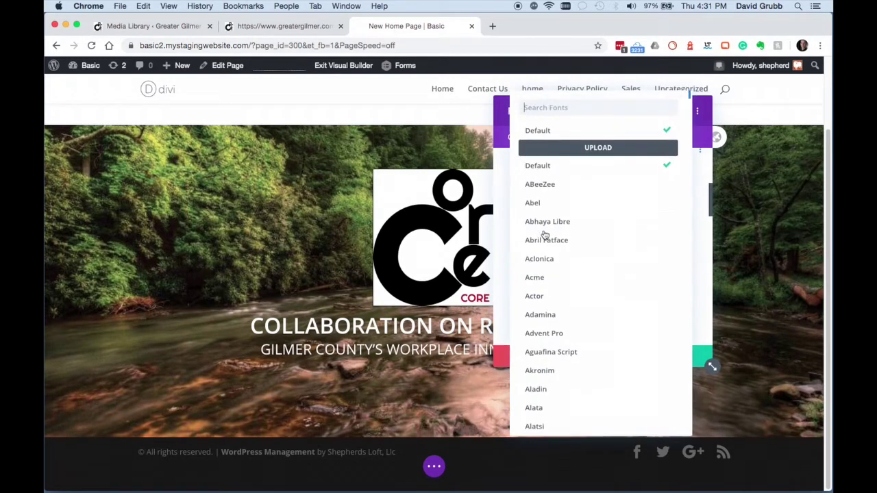
text(robo)
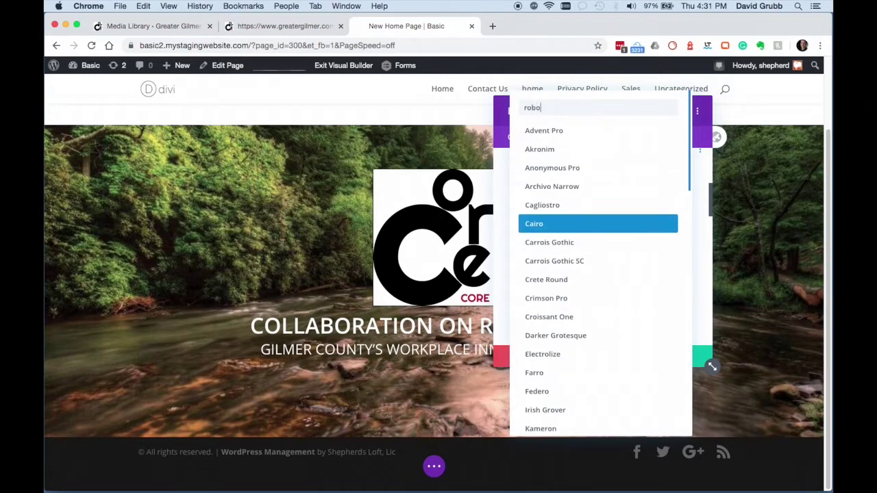
text(to)
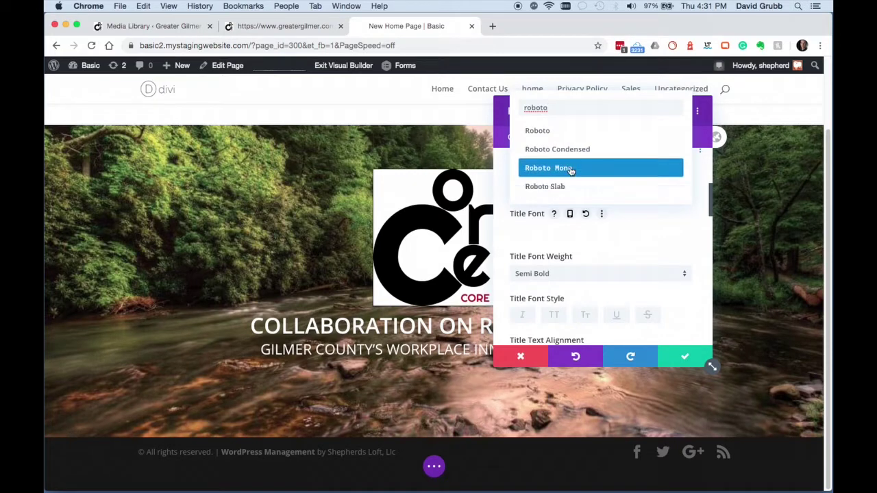
click(582, 134)
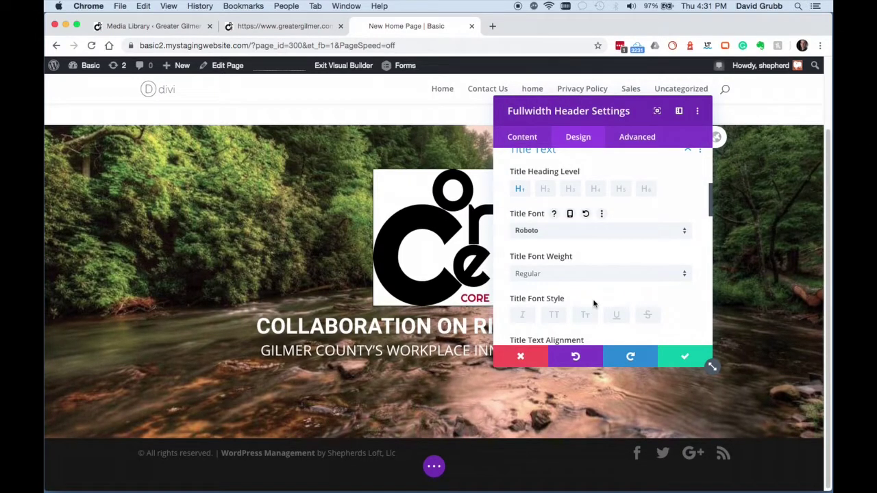
click(685, 357)
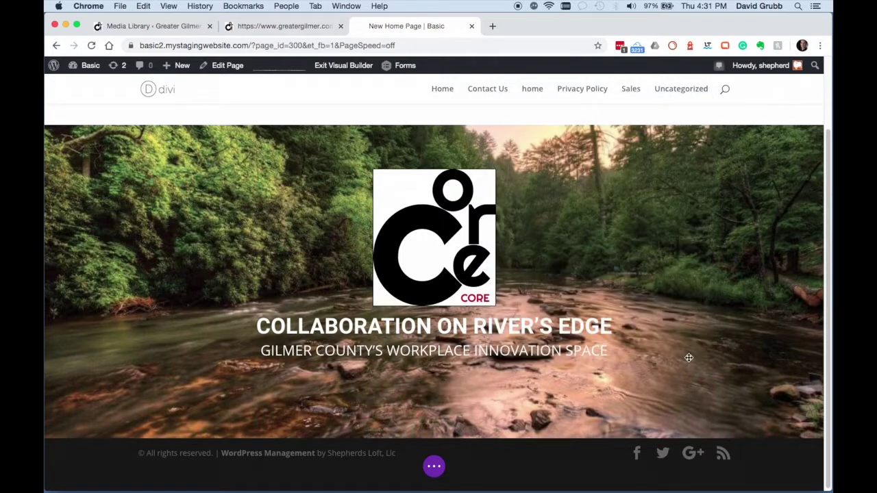
click(283, 26)
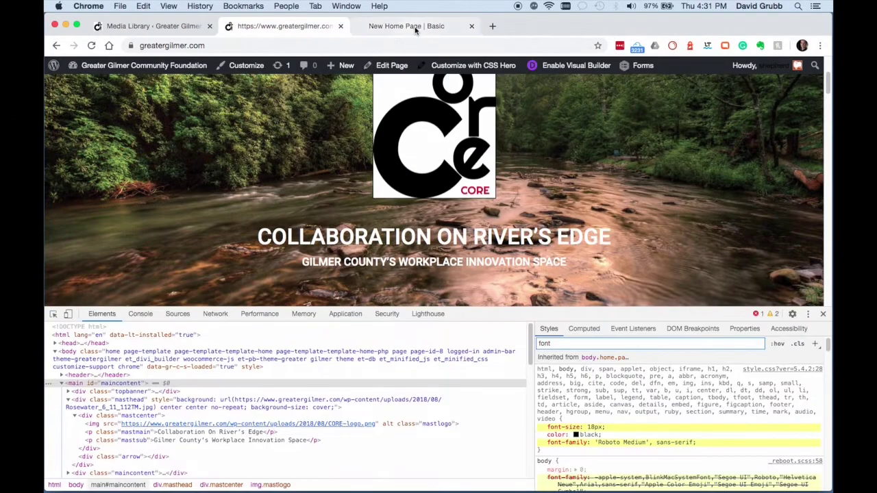
click(414, 27)
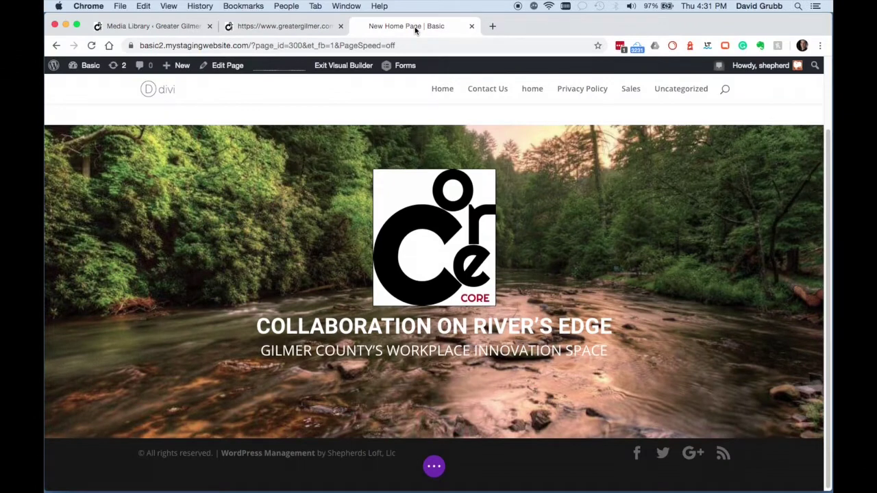
scroll(61, 134, up, 3)
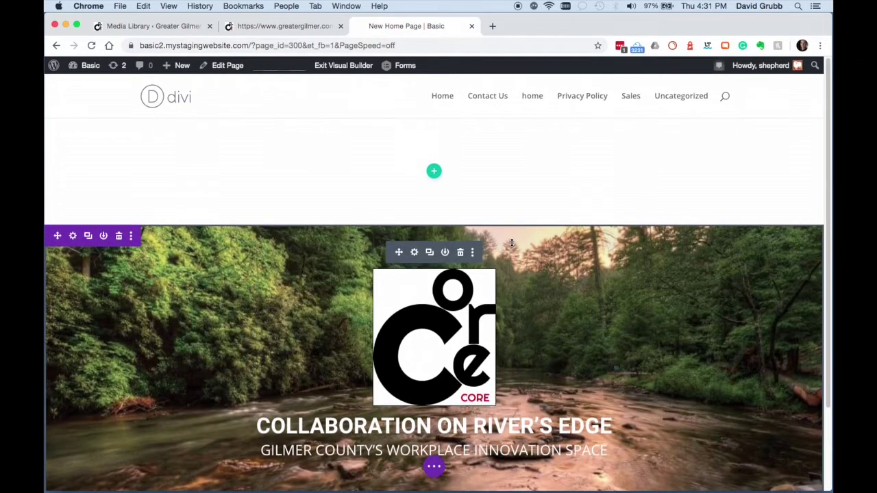
- Move the river header section above the empty regular section so it leads the page
drag(60, 237, 62, 120)
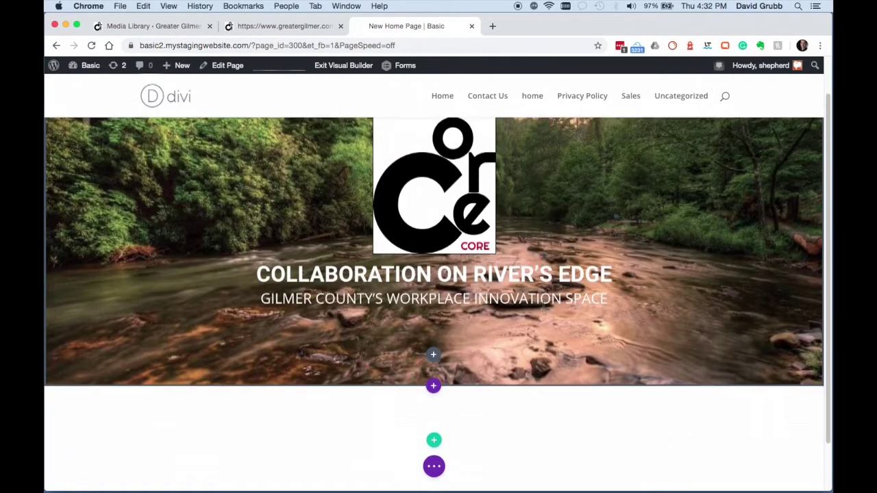
scroll(433, 274, down, 2)
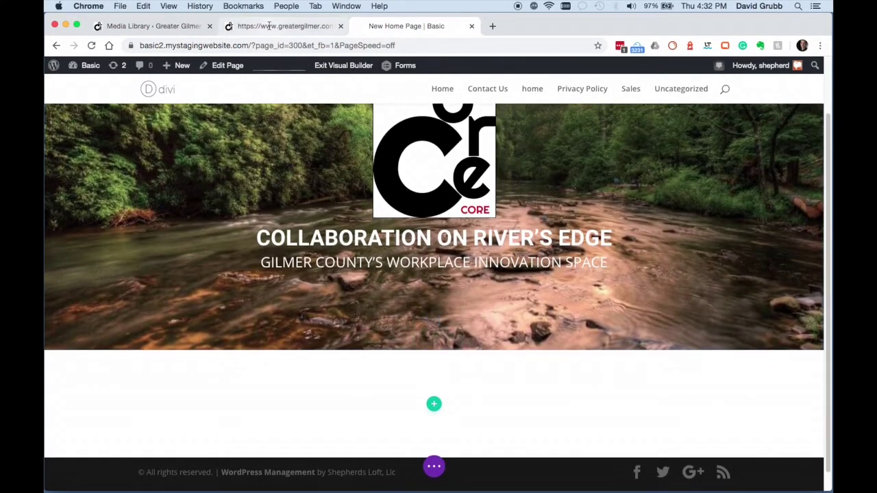
- Close the developer tools on the live Greater Gilmer page and copy its "GILMER COUNTY IS THRIVING." heading
click(285, 26)
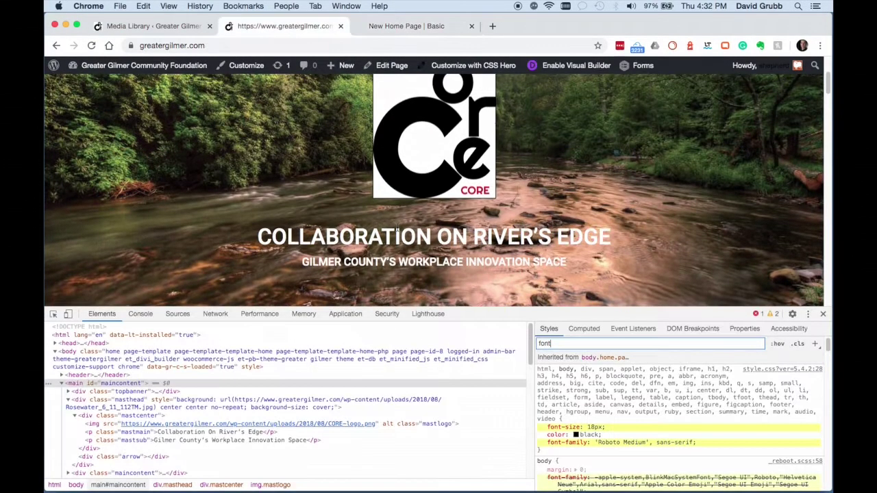
click(823, 314)
scroll(560, 292, down, 1)
scroll(560, 292, down, 4)
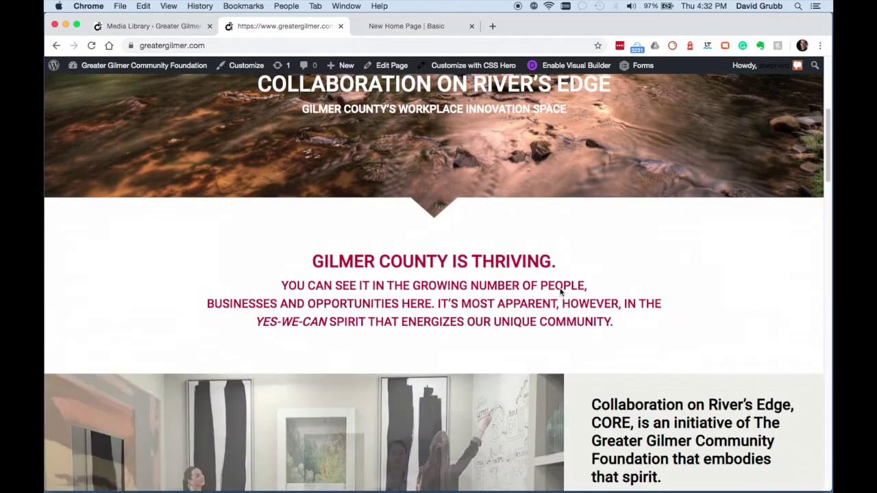
triple_click(366, 221)
key(ctrl+c)
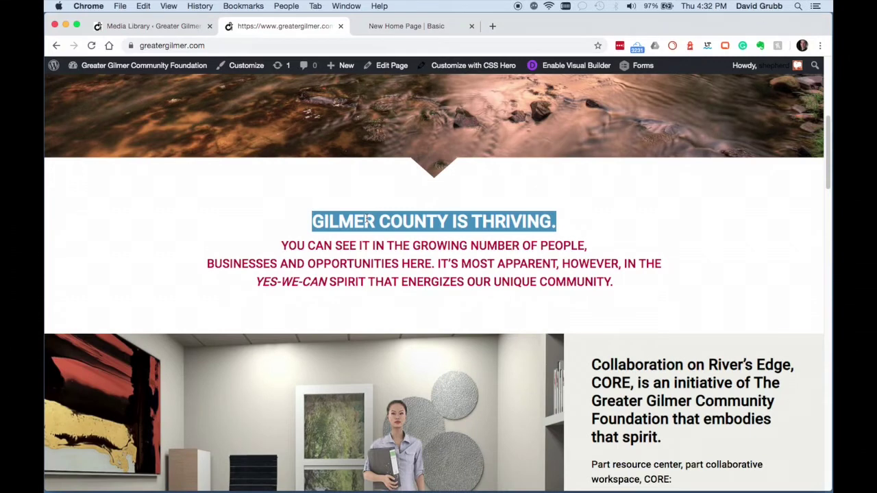
- Add a single-column row with a Text module to the empty section below the header on the new home page
click(432, 26)
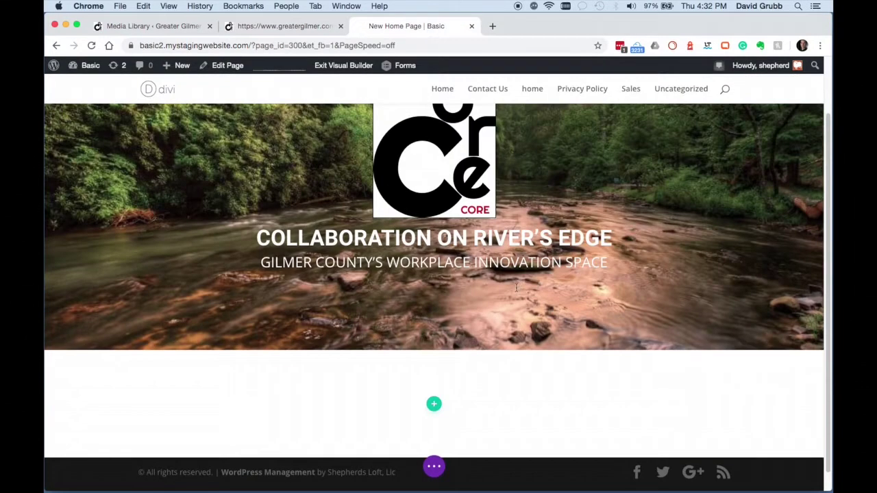
scroll(517, 287, down, 1)
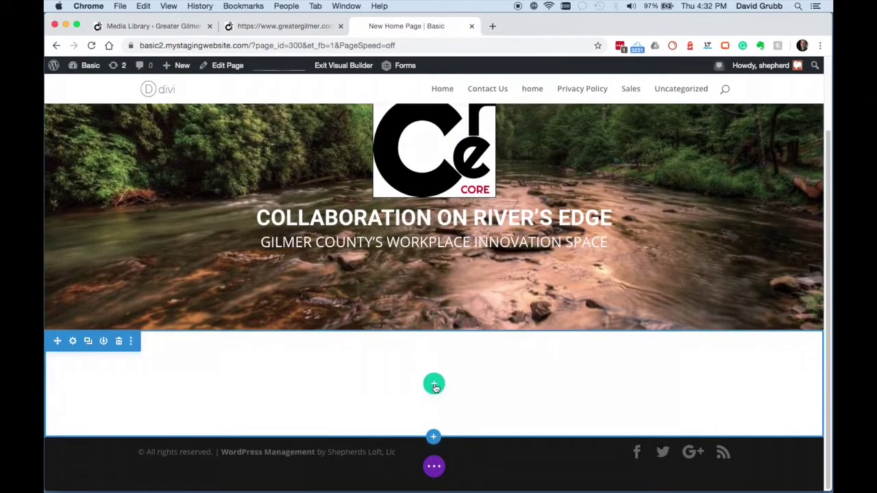
click(434, 384)
click(367, 169)
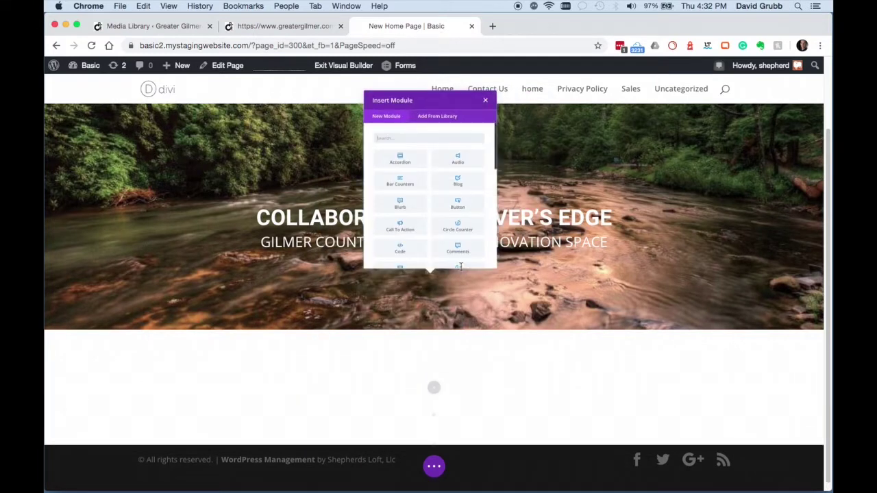
text(text)
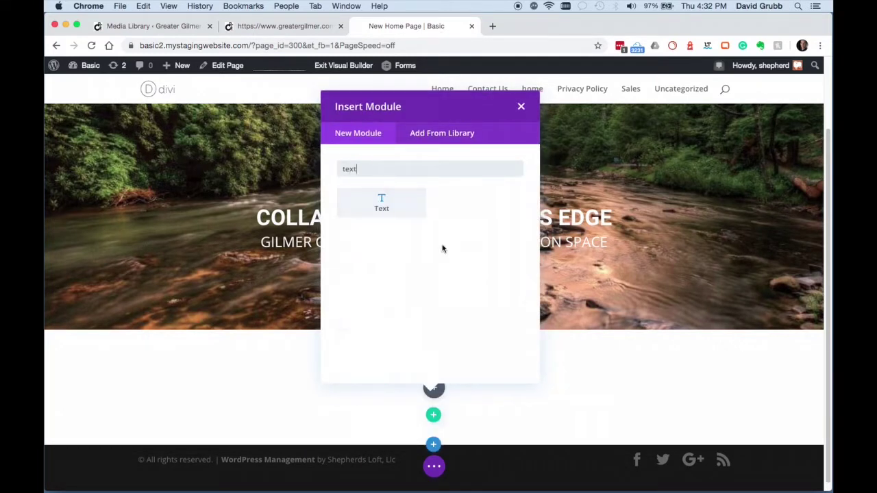
click(399, 211)
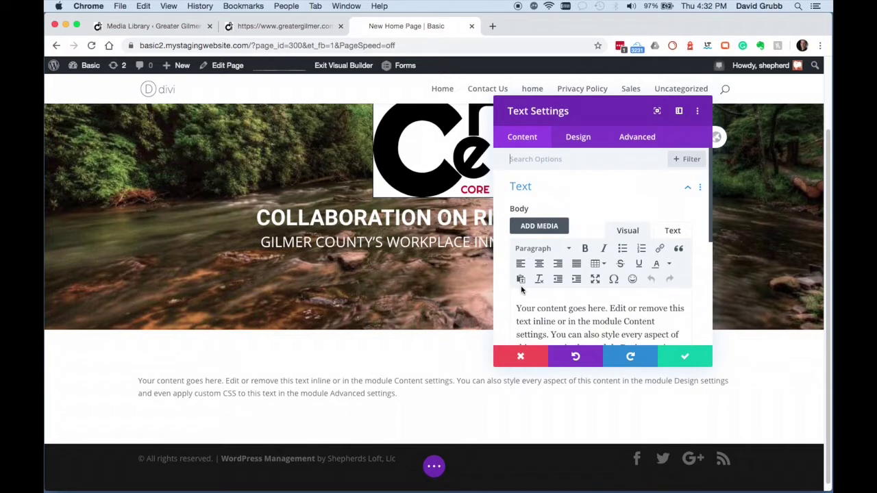
- Replace the Text module's placeholder body with the copied heading "GILMER COUNTY IS THRIVING."
scroll(534, 293, down, 1)
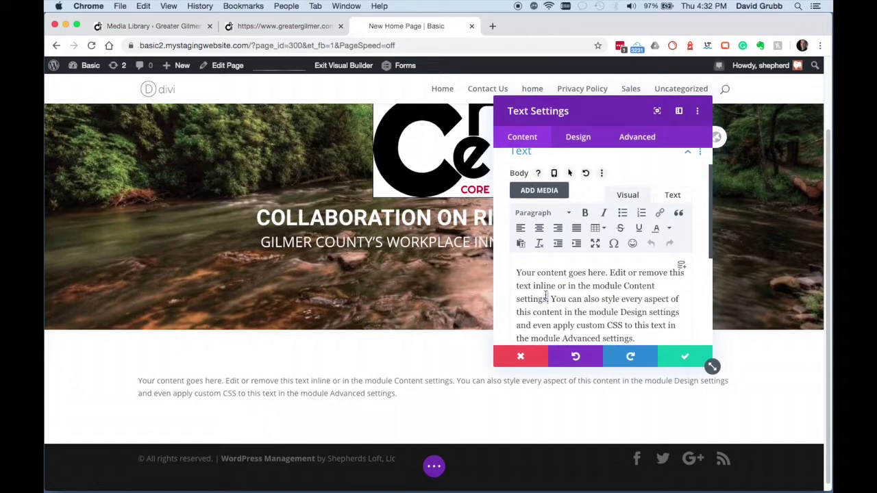
triple_click(546, 296)
key(ctrl+v)
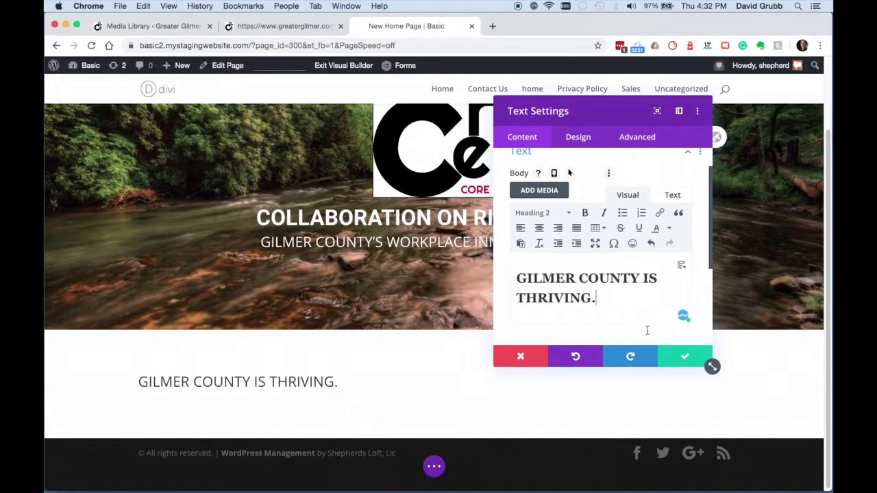
- Set the H1 heading text alignment to center in the Text module's design settings
triple_click(548, 276)
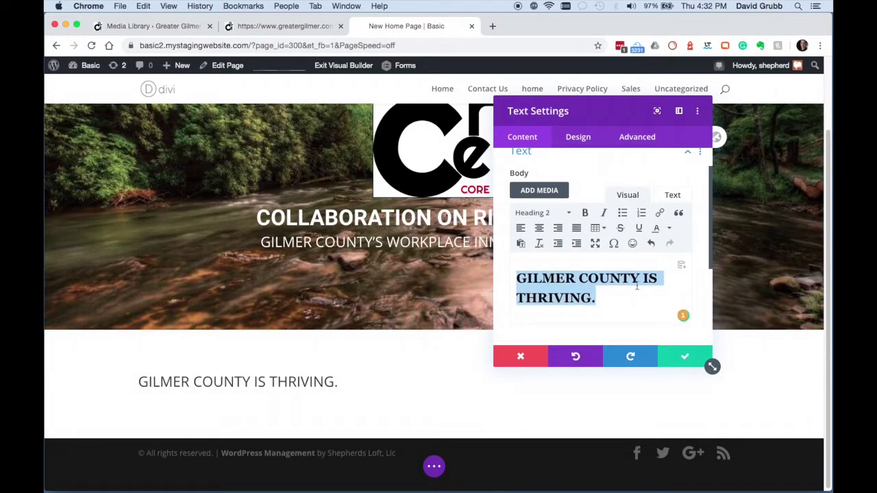
click(578, 137)
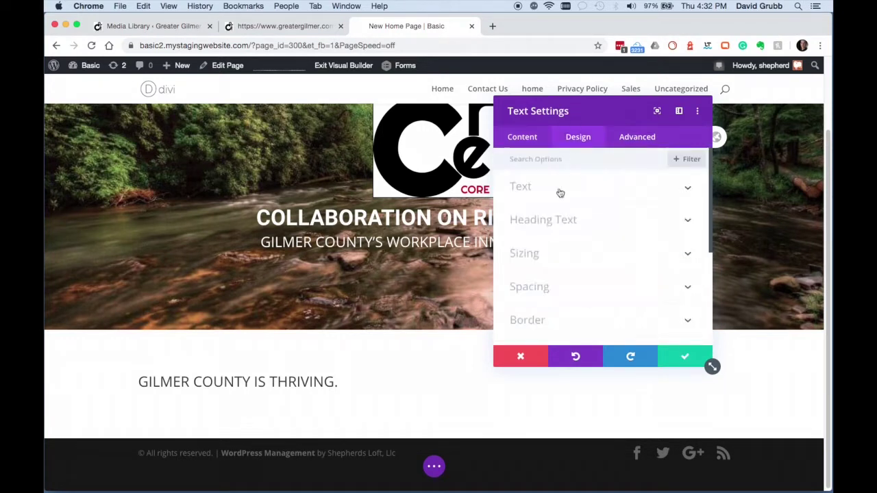
click(542, 220)
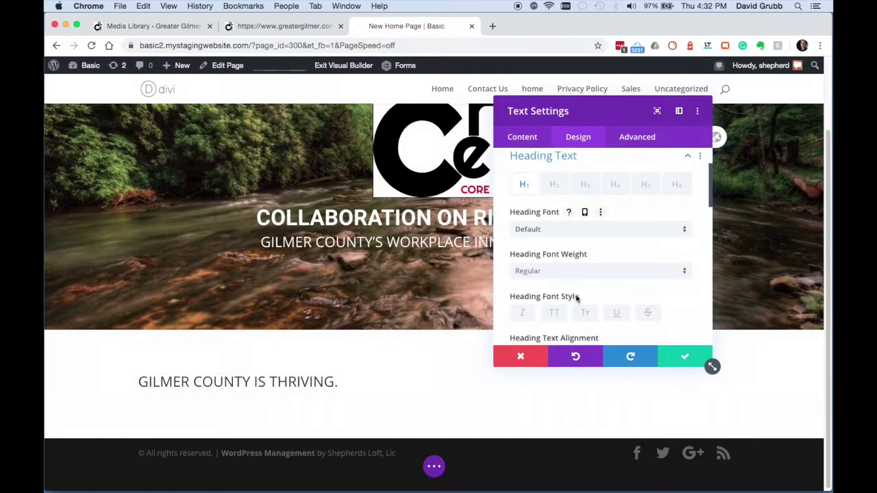
scroll(560, 251, down, 3)
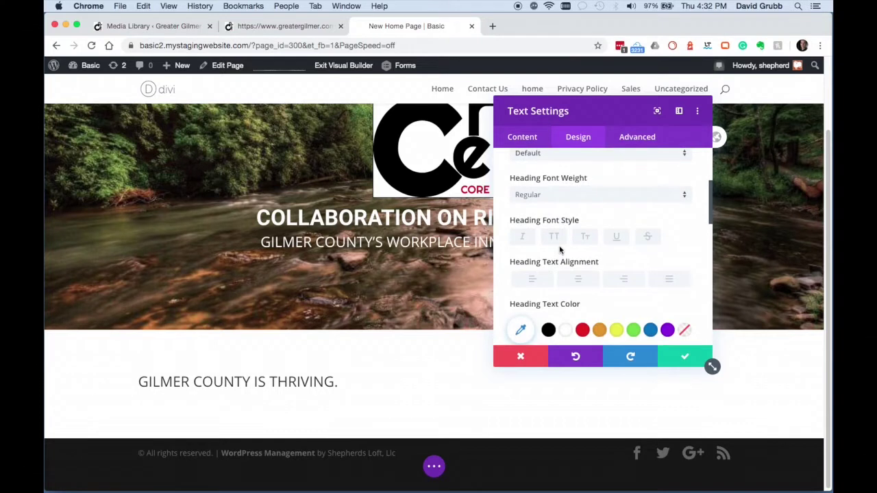
click(578, 280)
scroll(580, 287, up, 2)
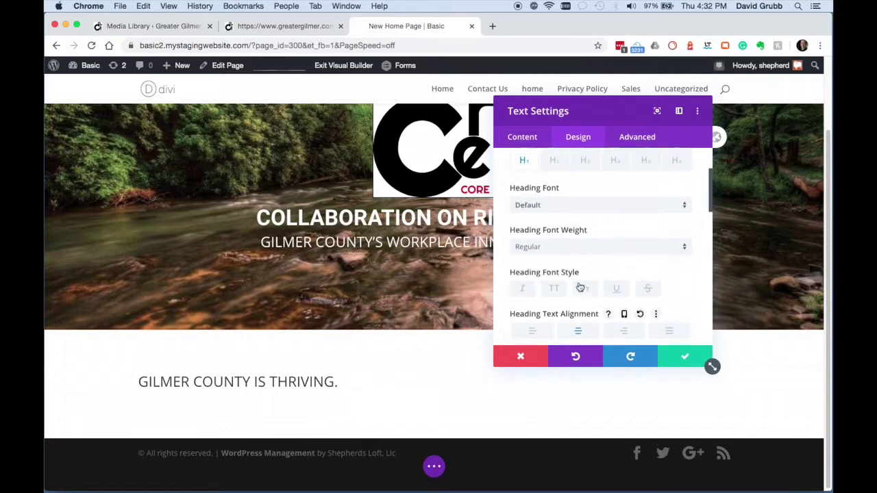
- Center the Heading 2 text alignment and save the Text module
click(553, 163)
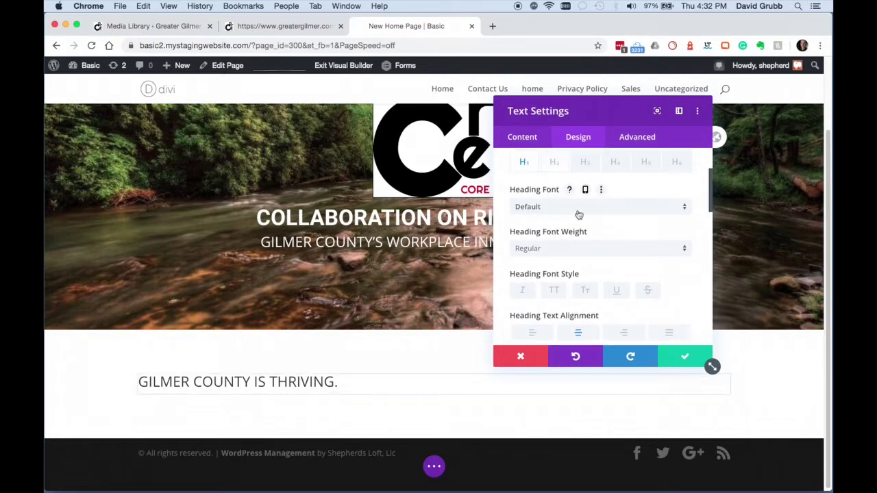
scroll(582, 226, down, 1)
click(582, 308)
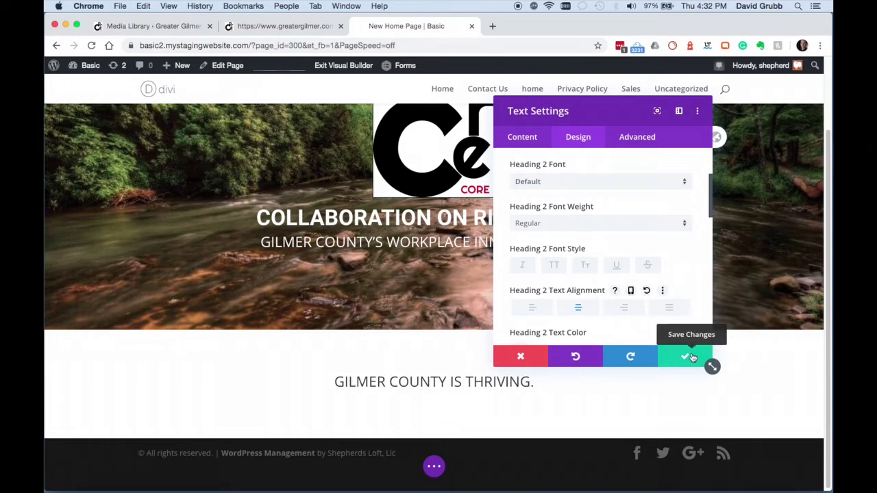
click(691, 356)
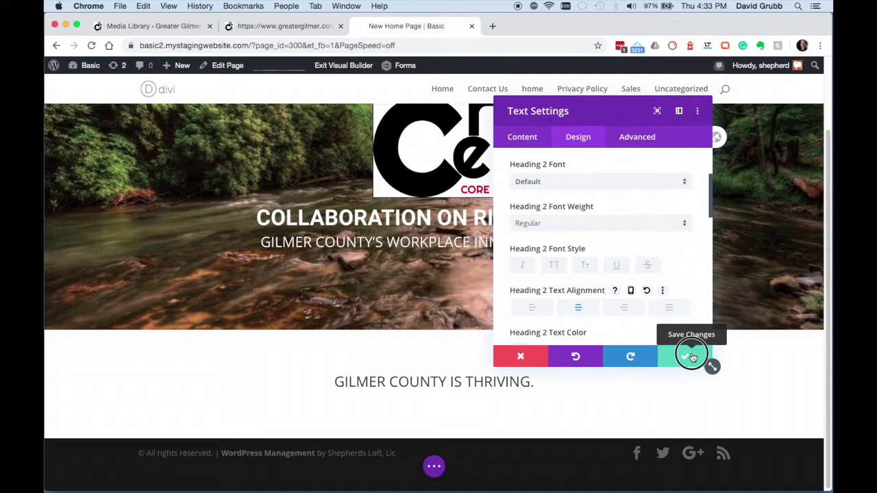
- Copy the three-line paragraph starting "YOU CAN SEE IT IN THE GROWING NUMBER OF PEOPLE" from the live page
click(281, 26)
triple_click(391, 245)
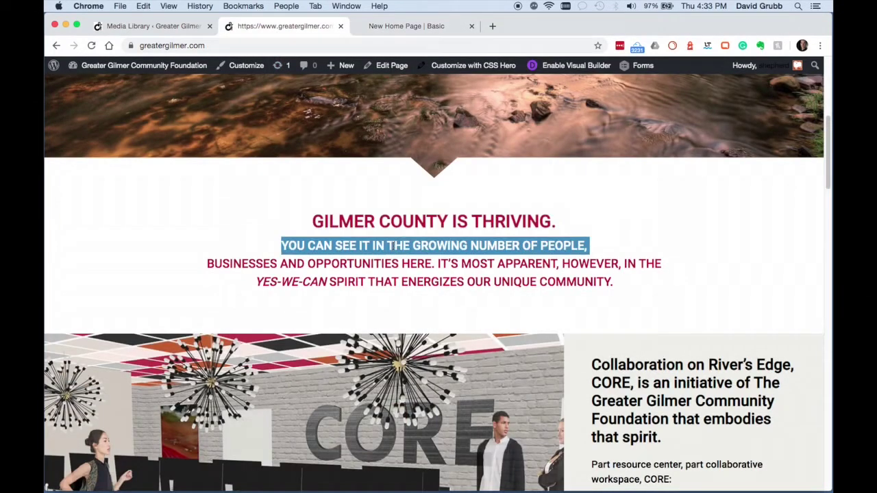
click(393, 275)
drag(582, 289, 251, 231)
key(super+c)
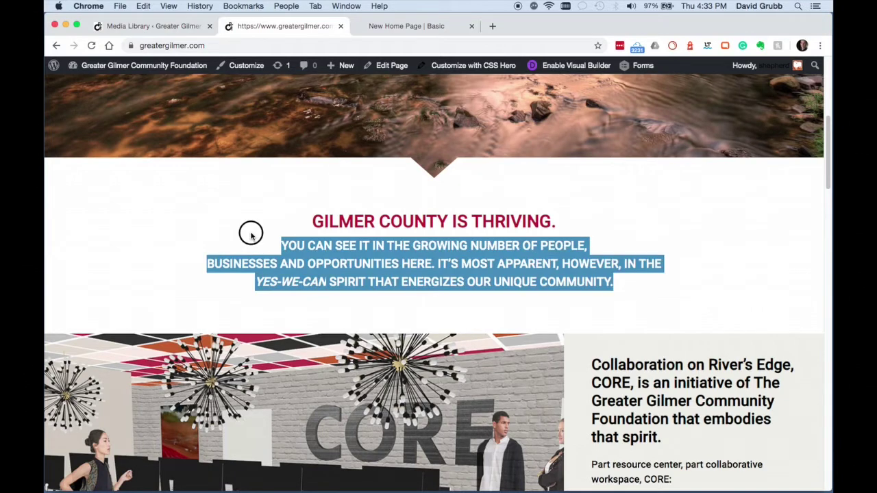
- Reopen the Text module's settings on the new home page and paste the copied paragraph beneath the "GILMER COUNTY IS THRIVING." heading
click(404, 26)
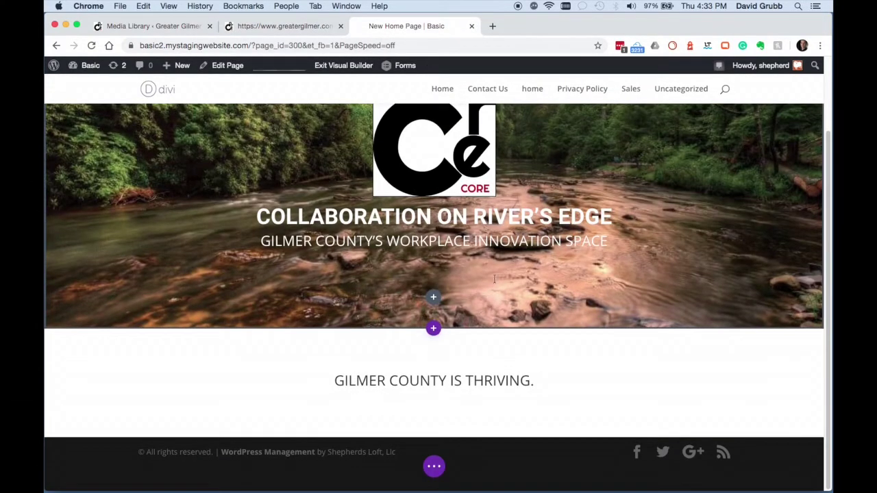
mouse_move(454, 383)
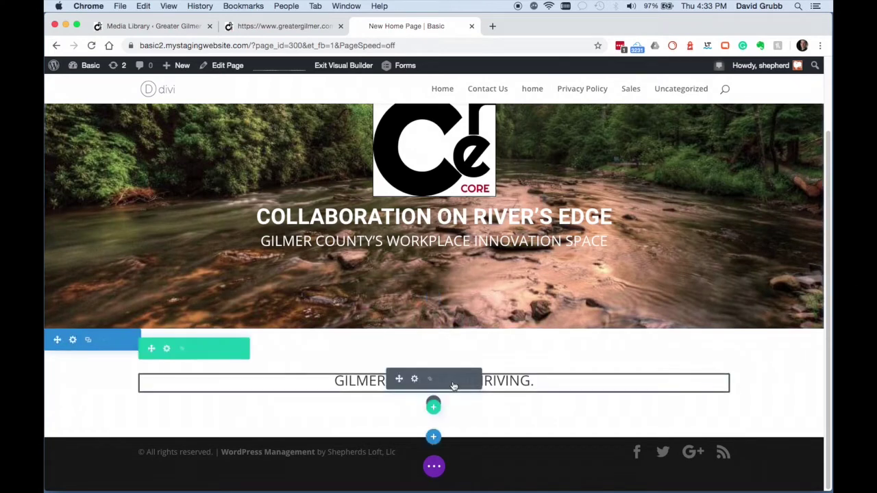
click(415, 379)
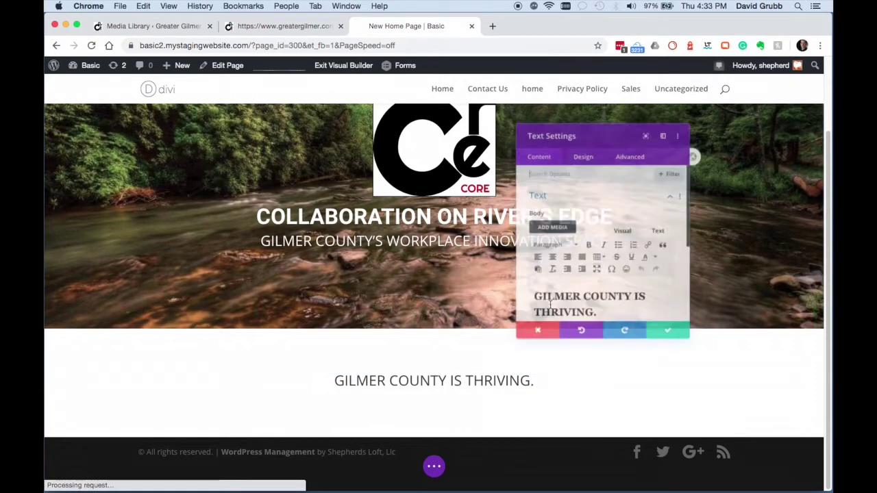
scroll(548, 291, down, 3)
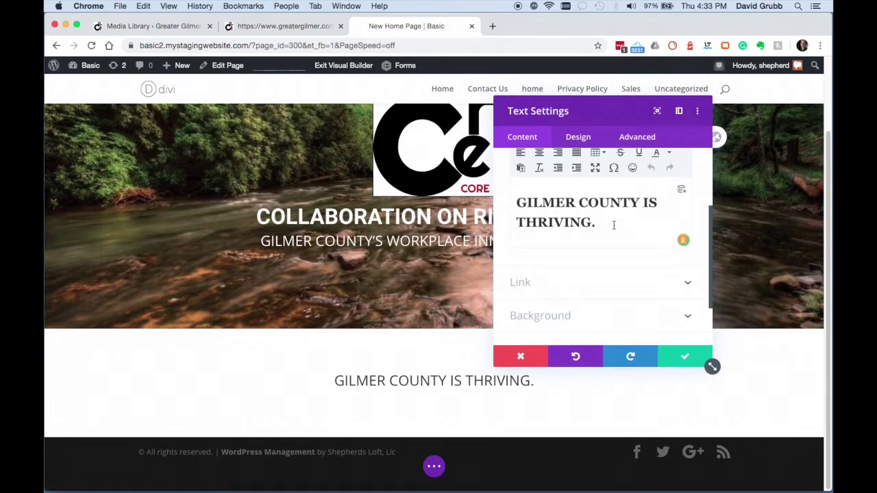
key(Return)
key(super+v)
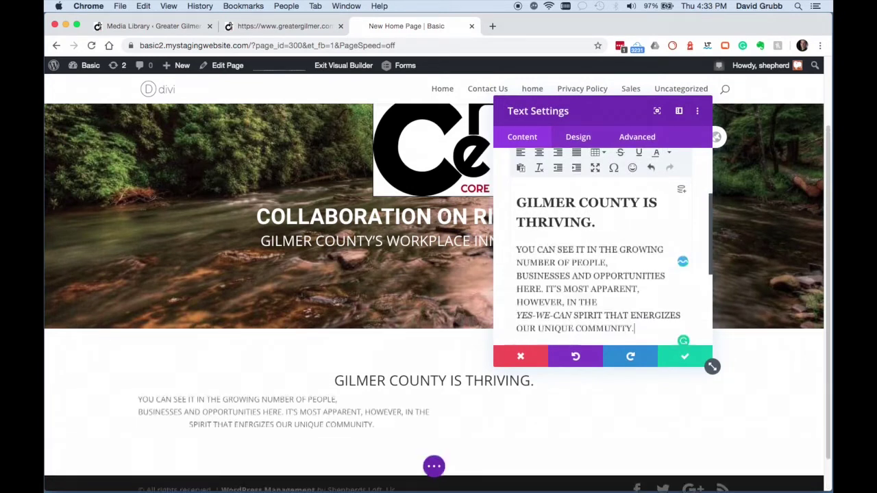
- Set the Text module's body text size to 22px and compare it with the live page's paragraph
triple_click(519, 249)
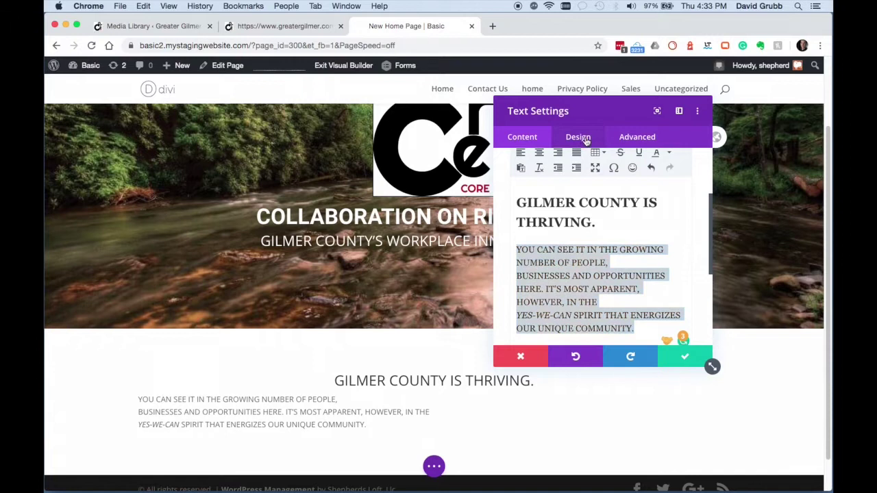
click(583, 138)
click(542, 195)
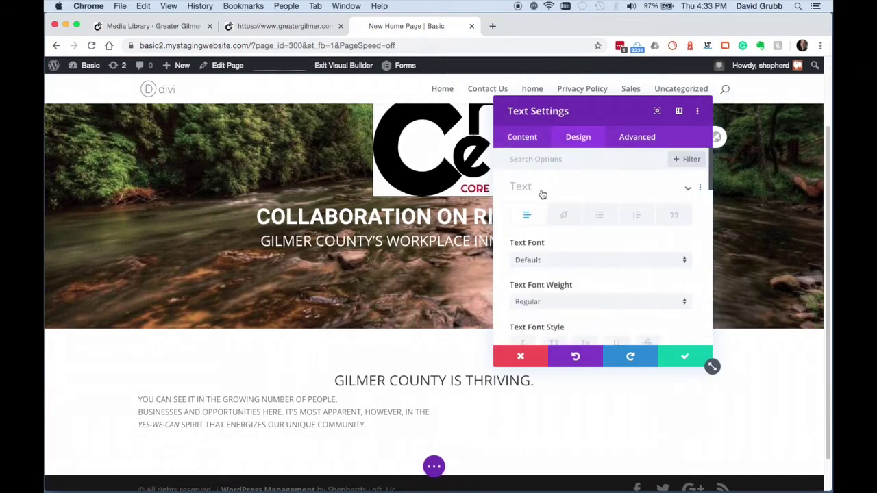
scroll(596, 243, down, 8)
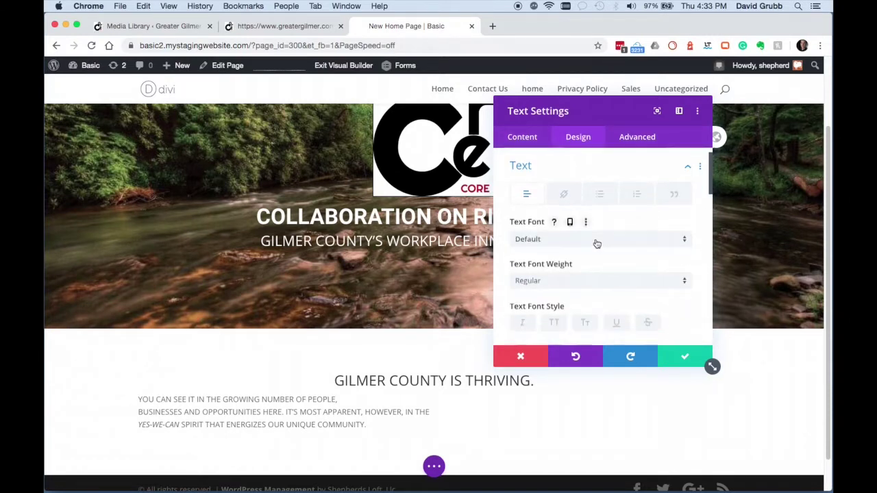
scroll(595, 243, down, 3)
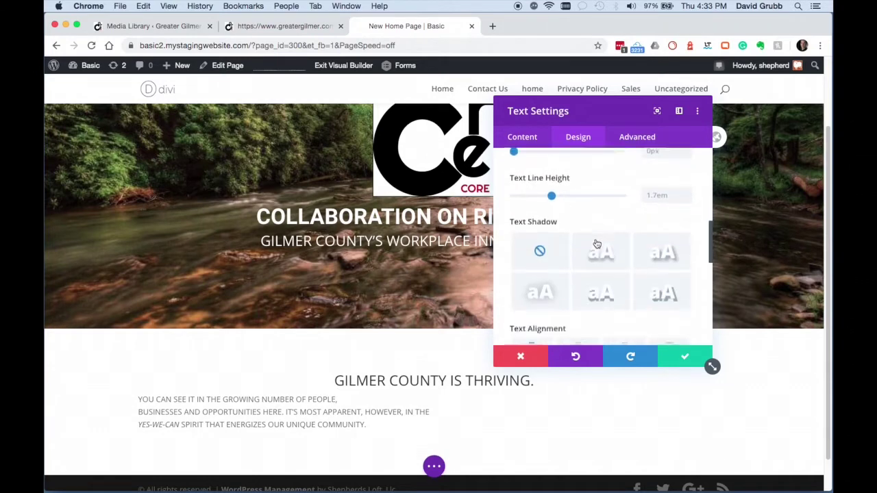
scroll(596, 243, up, 2)
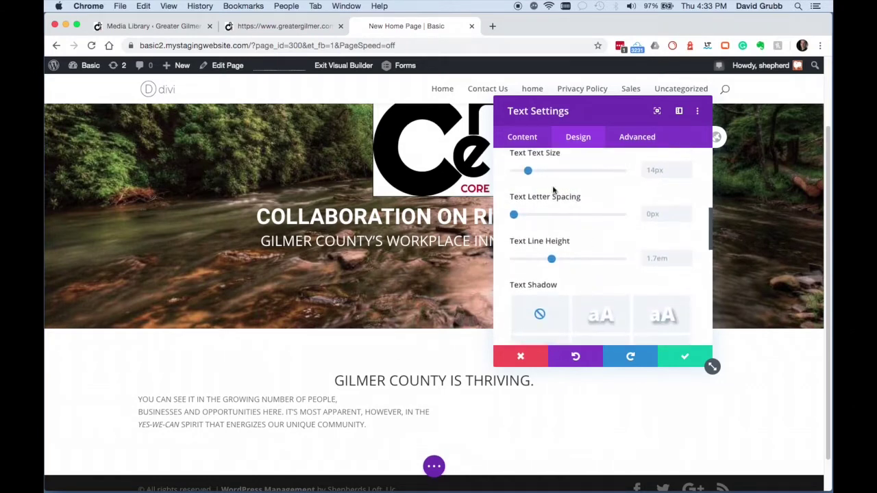
mouse_move(532, 175)
mouse_down()
mouse_move(545, 173)
mouse_move(537, 175)
mouse_up()
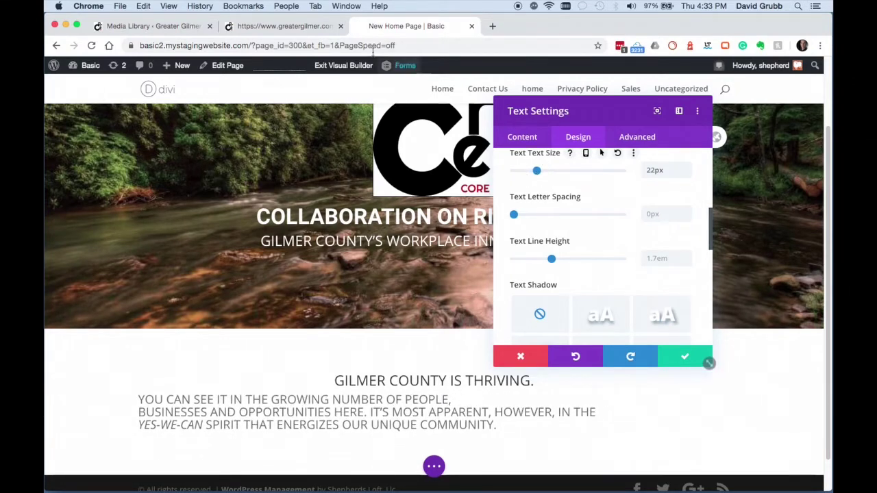
click(322, 32)
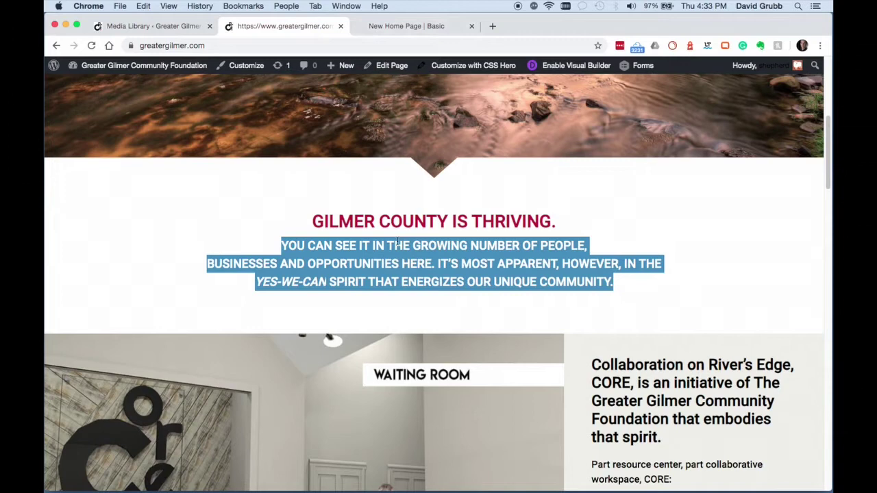
click(396, 77)
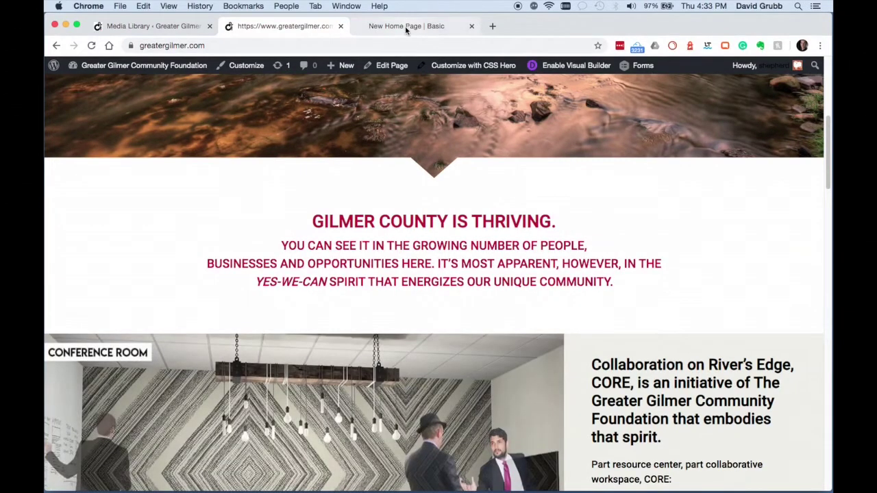
- Return to the new home page and set the Text module's body text size to 21px
click(404, 26)
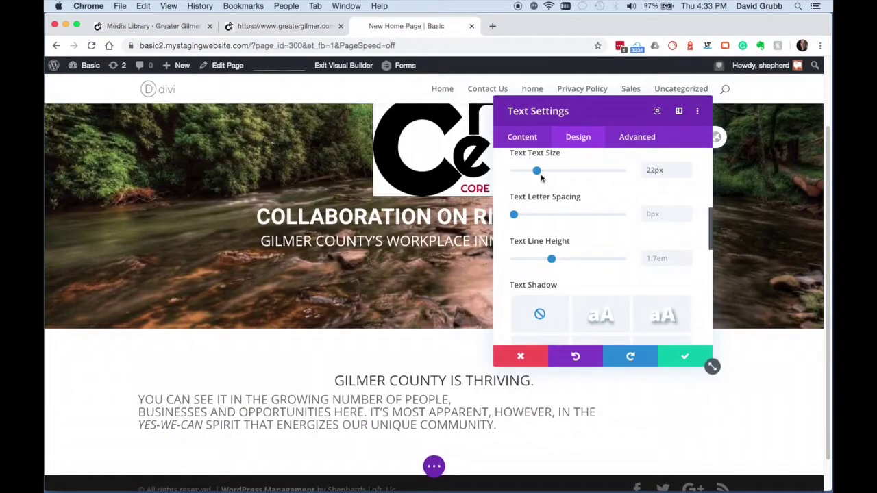
drag(540, 177, 536, 174)
scroll(611, 274, down, 1)
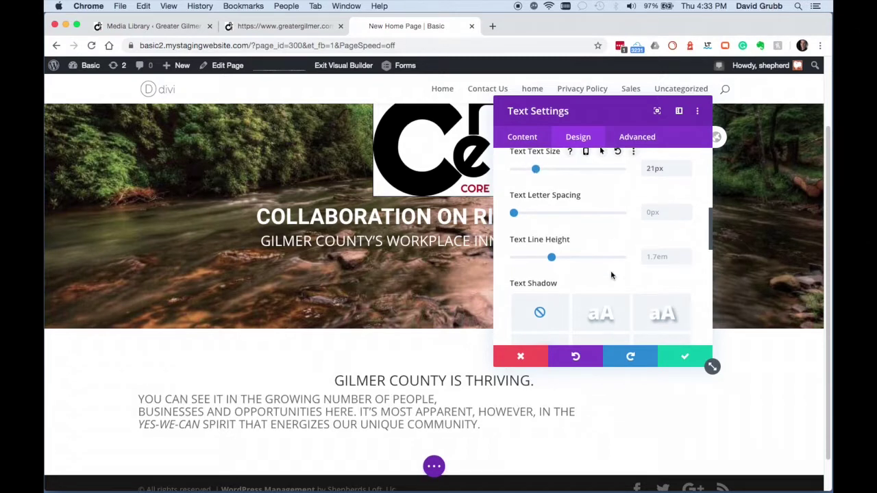
- Adjust the body text's line height and center its alignment, saving the Text module
drag(552, 256, 546, 255)
scroll(578, 292, down, 5)
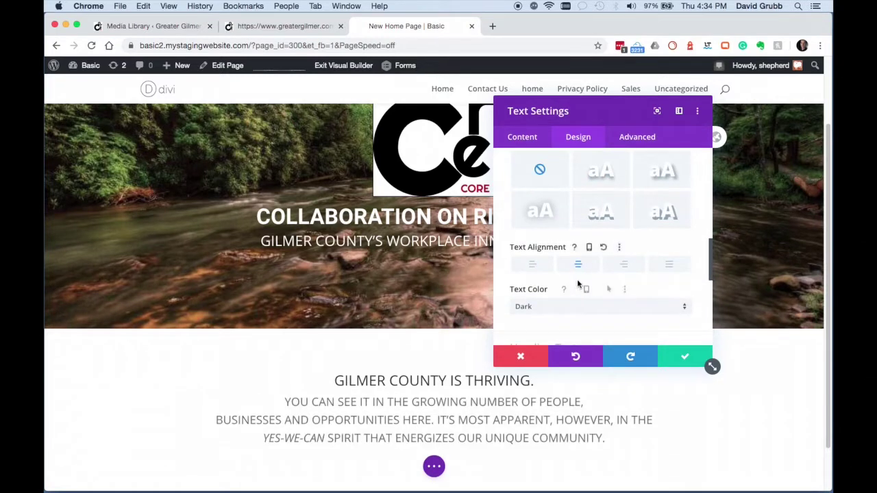
click(683, 357)
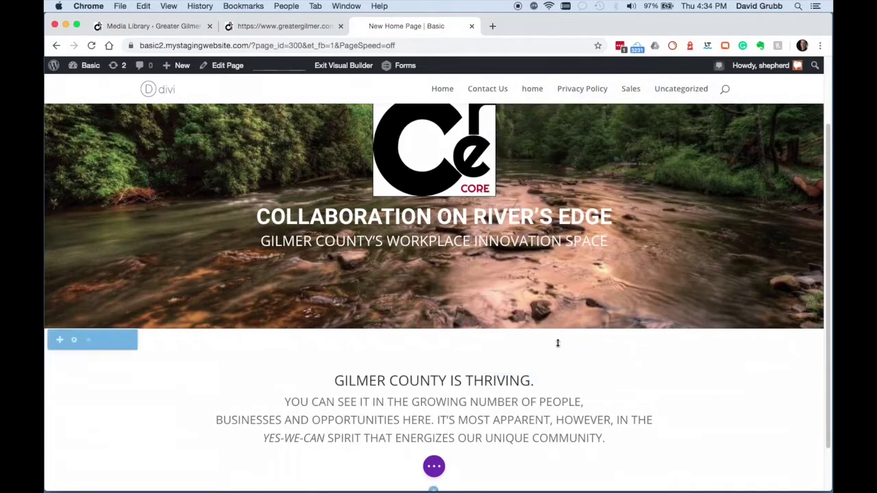
- Try a wide downward-pointing V divider at the top of the "GILMER COUNTY IS THRIVING." section
scroll(558, 342, down, 1)
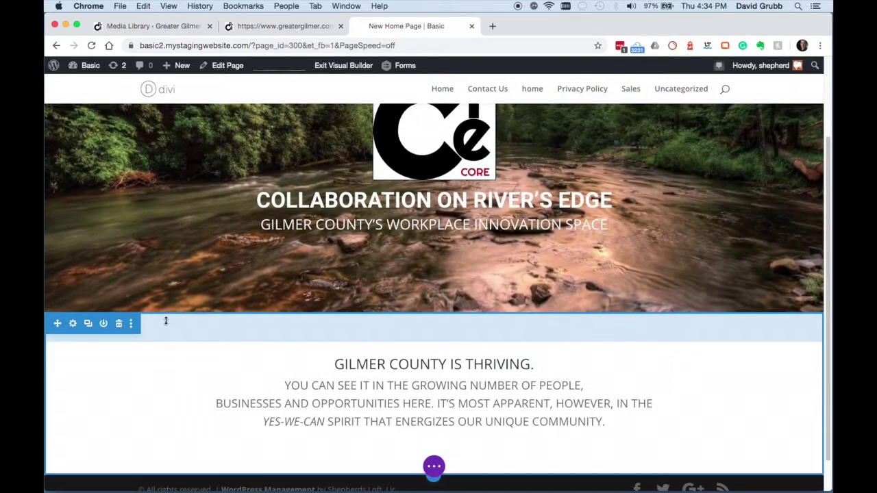
click(73, 324)
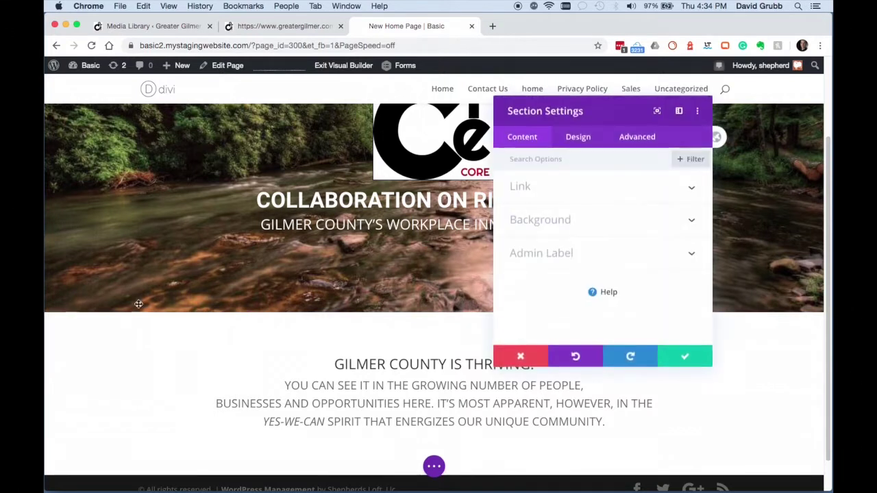
click(590, 139)
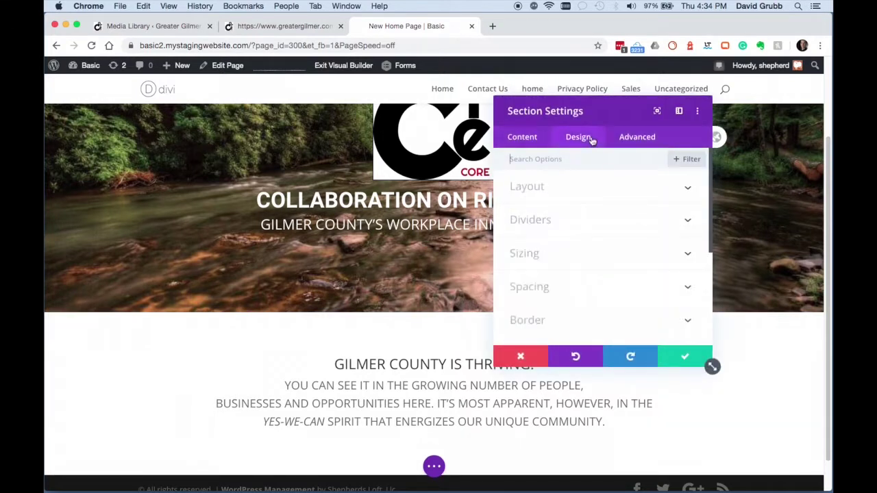
click(552, 220)
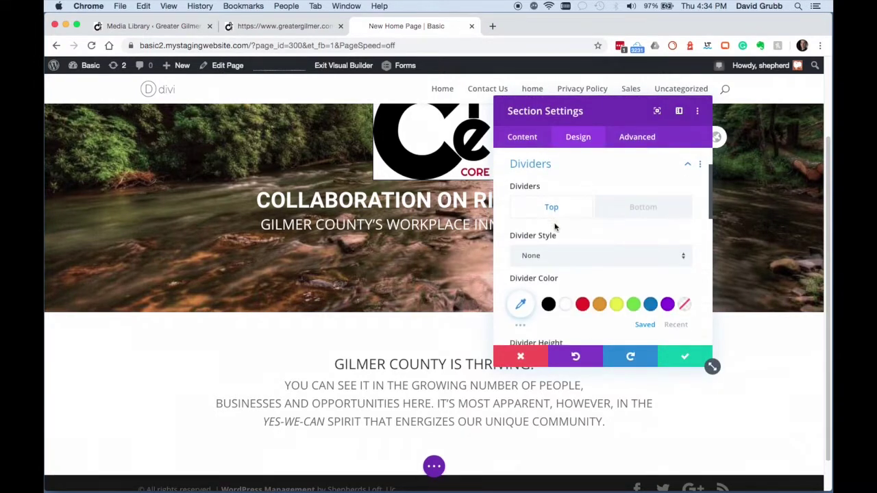
click(652, 210)
click(593, 209)
scroll(572, 244, down, 1)
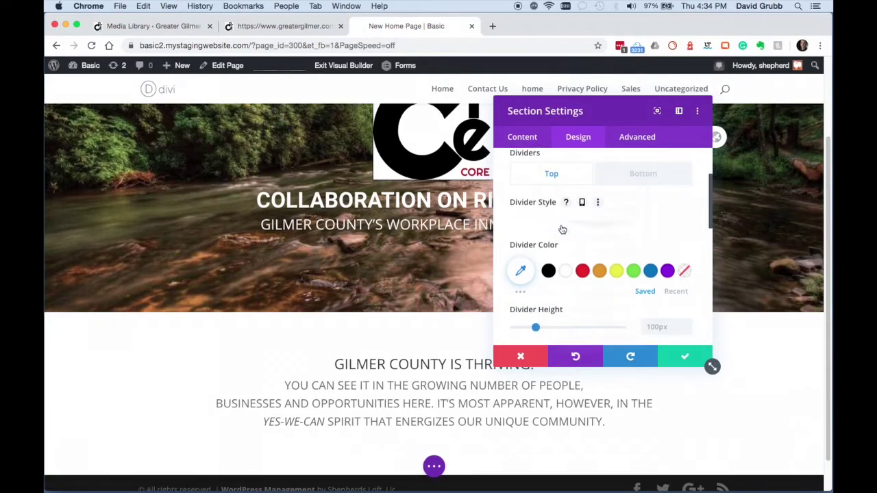
click(561, 230)
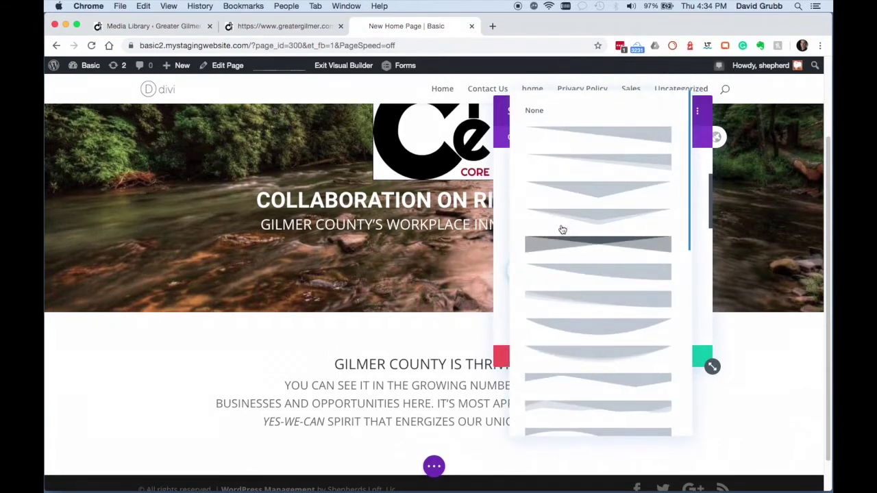
click(603, 196)
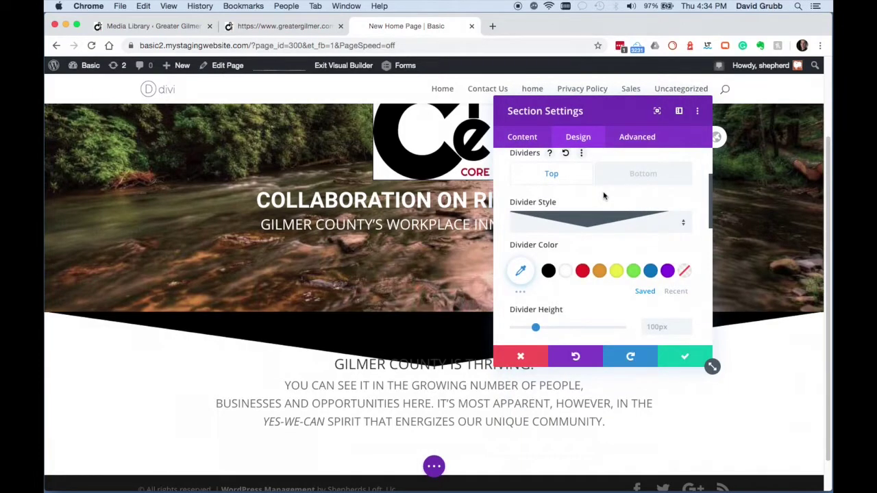
- Try the divider style with a narrow central triangular notch for the thriving section's top divider
click(606, 224)
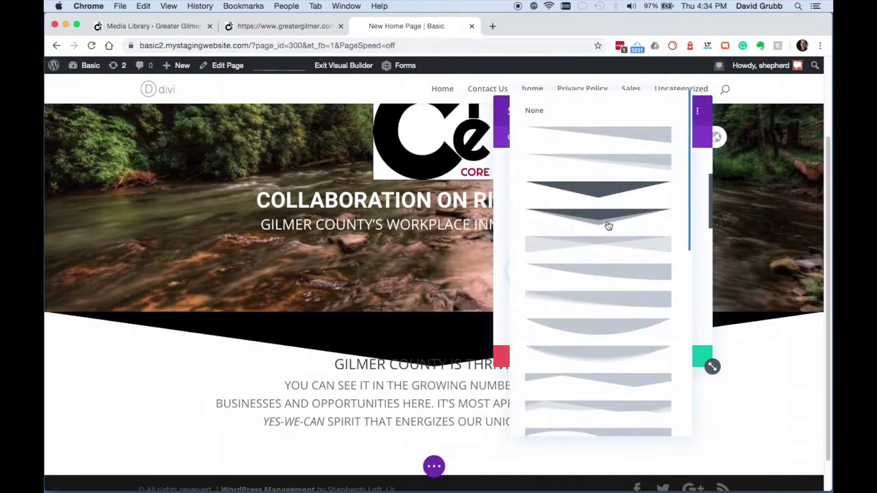
scroll(605, 238, down, 10)
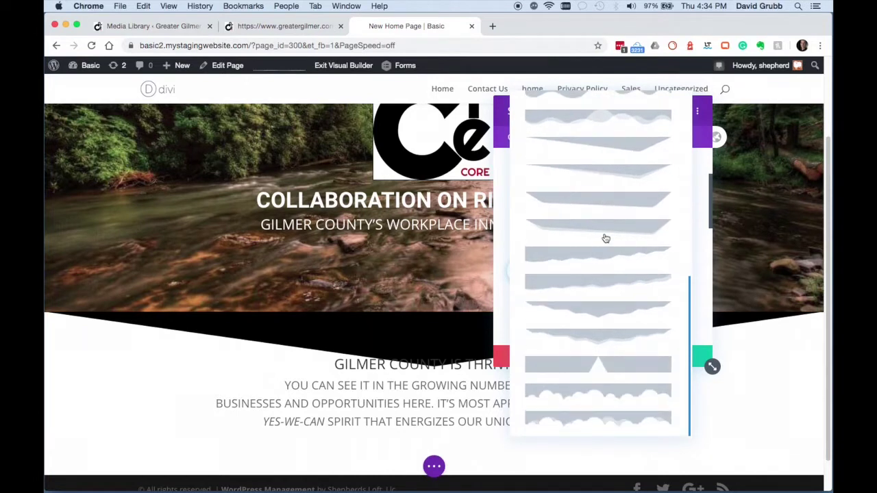
click(616, 368)
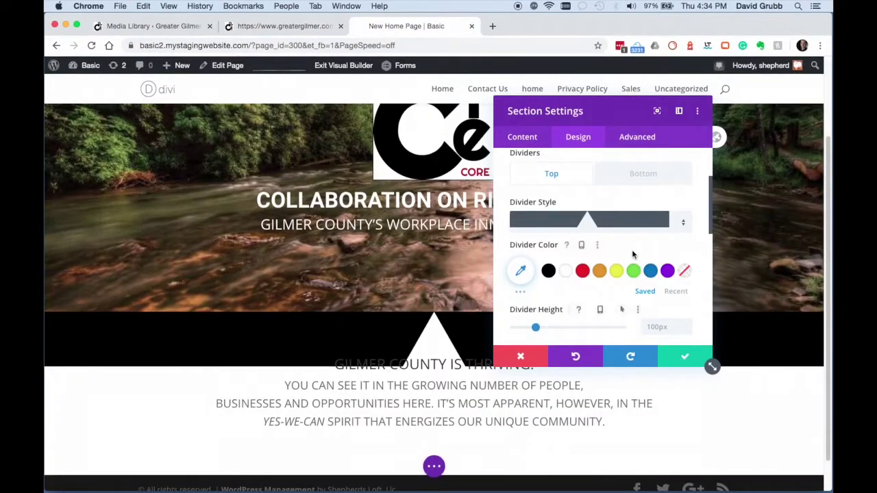
- Set the thriving section's top divider style to None and save the section
click(685, 225)
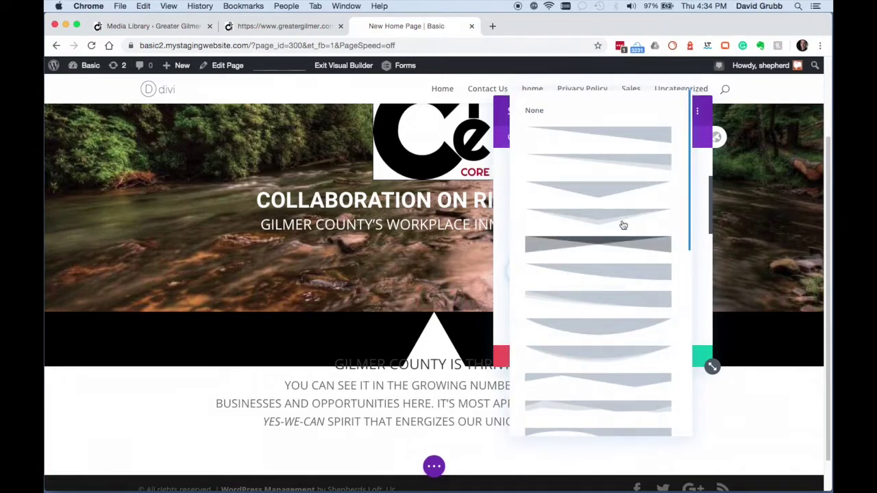
click(540, 121)
click(687, 352)
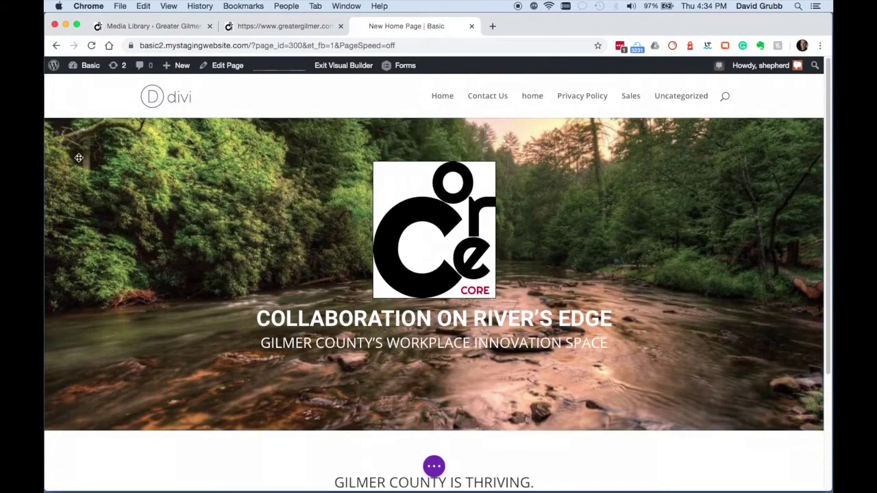
- Open the river header section's design settings and bring up its bottom divider options
mouse_move(74, 132)
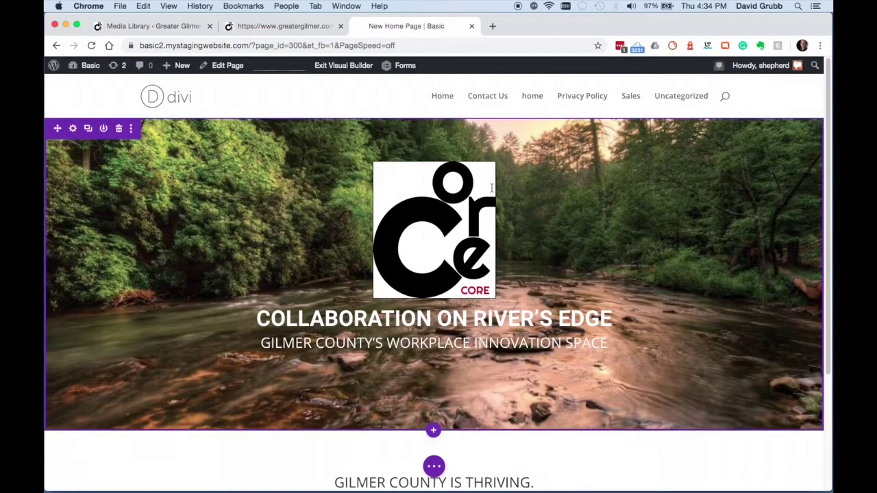
click(584, 138)
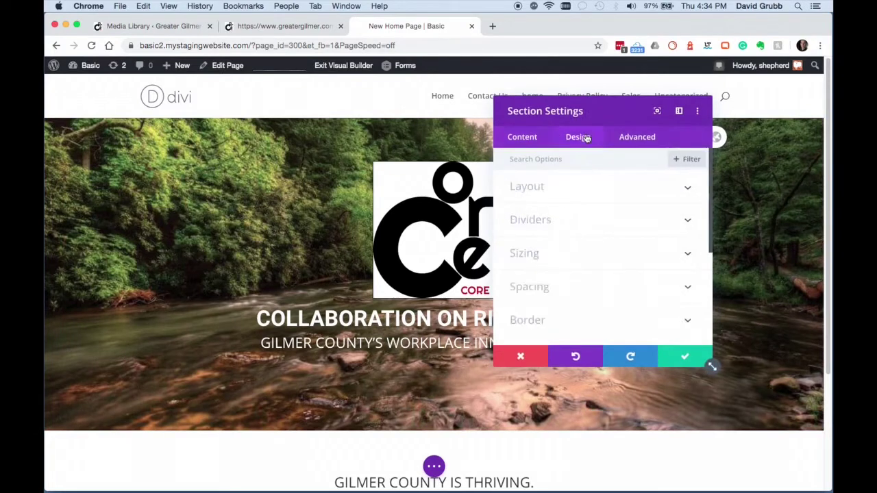
click(545, 230)
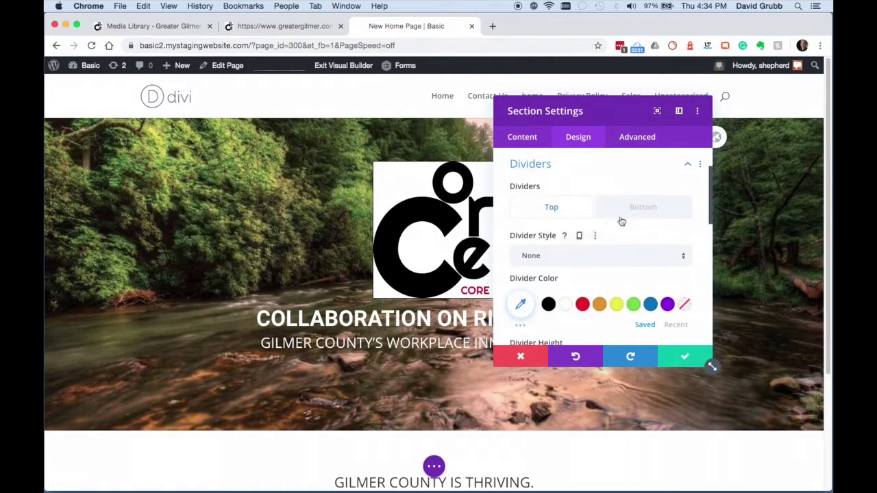
scroll(608, 261, down, 2)
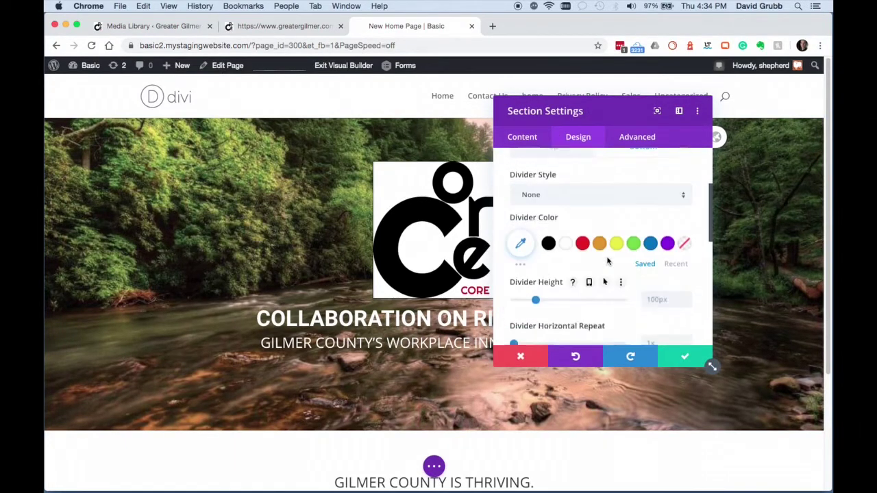
- Try the small centered triangle as the river header section's bottom divider style
click(560, 199)
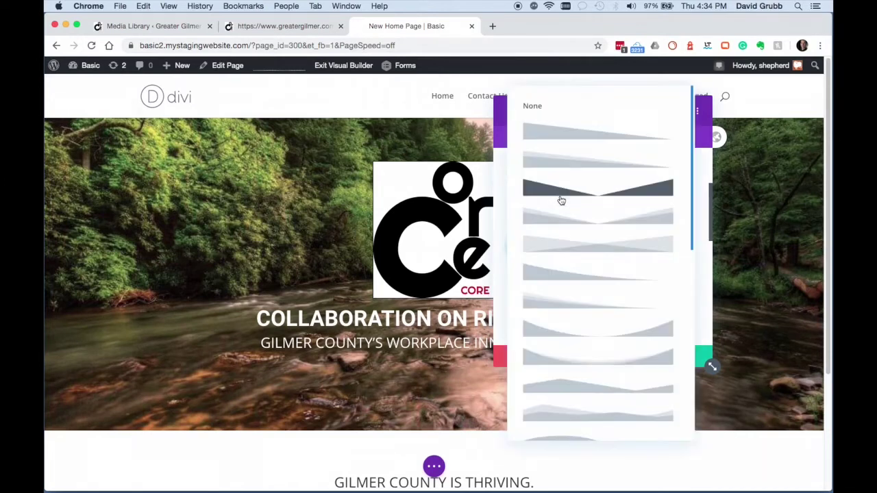
scroll(589, 221, down, 5)
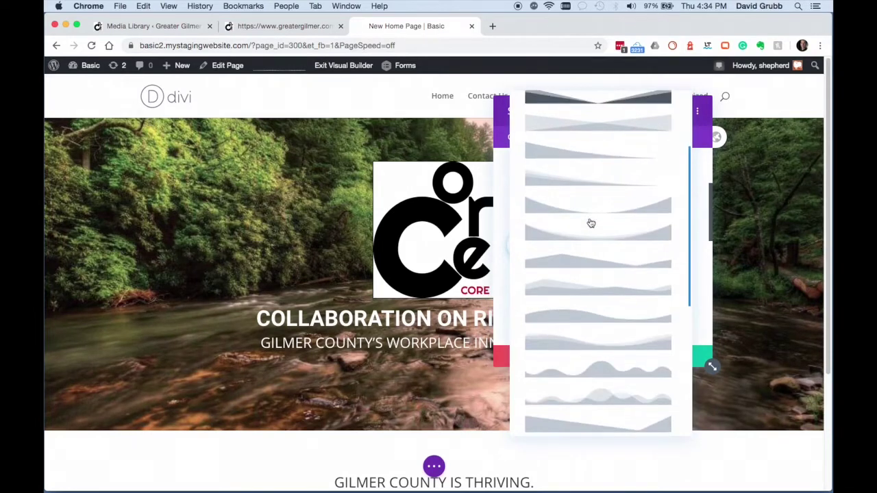
scroll(590, 222, down, 5)
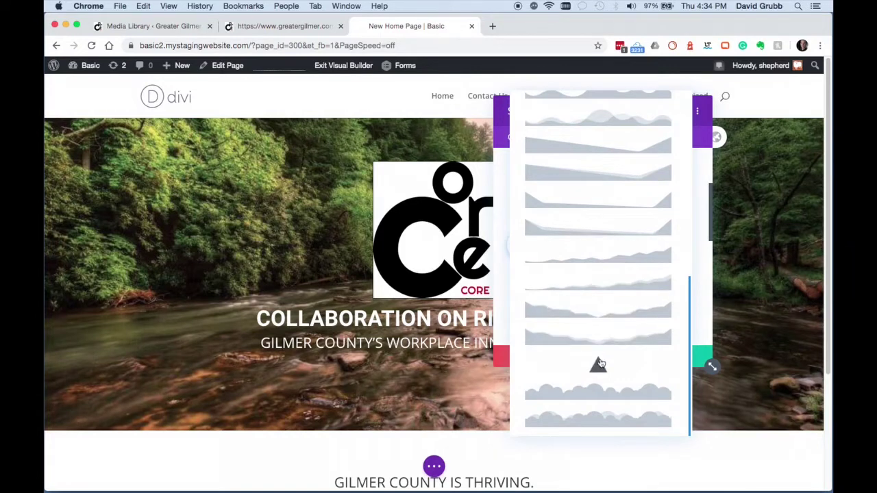
scroll(597, 363, up, 5)
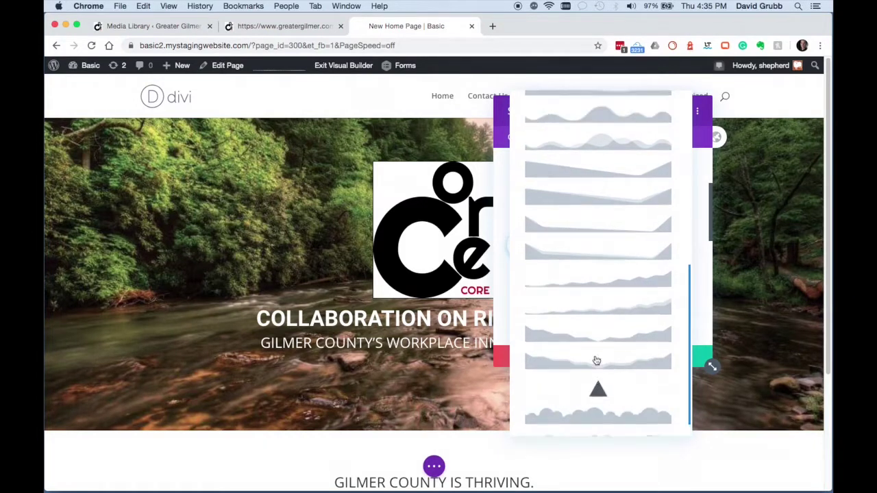
scroll(596, 361, up, 10)
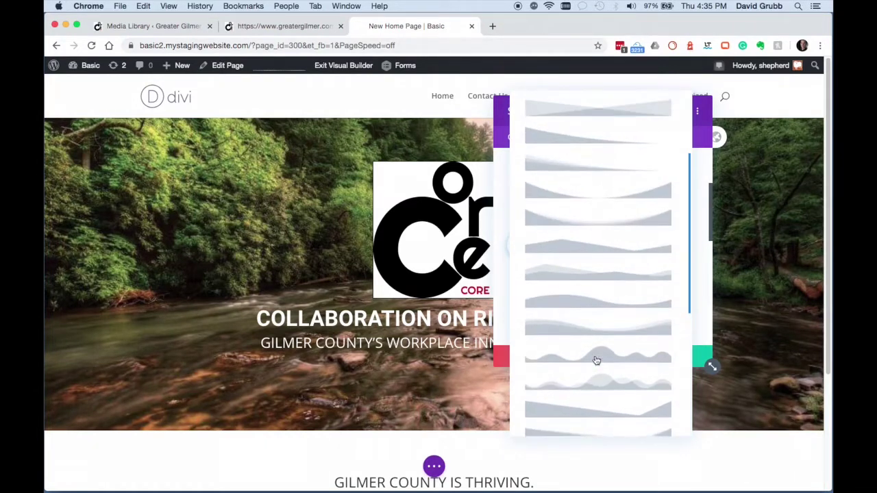
scroll(596, 361, down, 15)
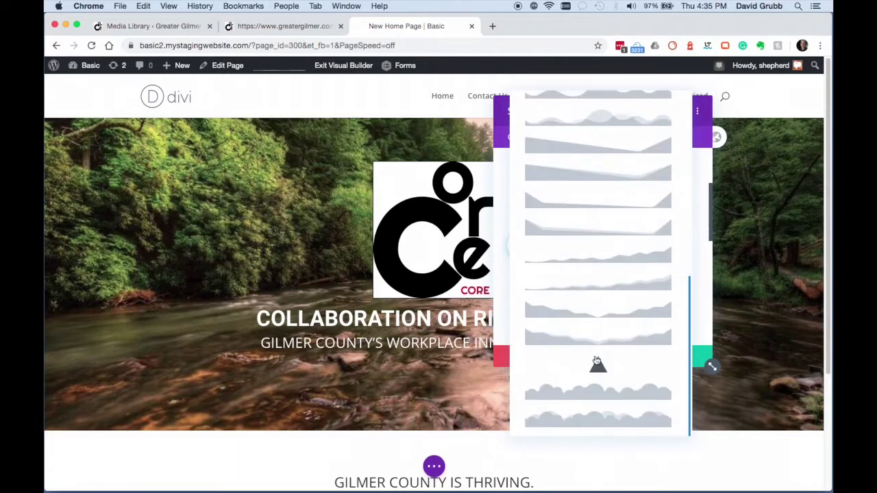
click(597, 365)
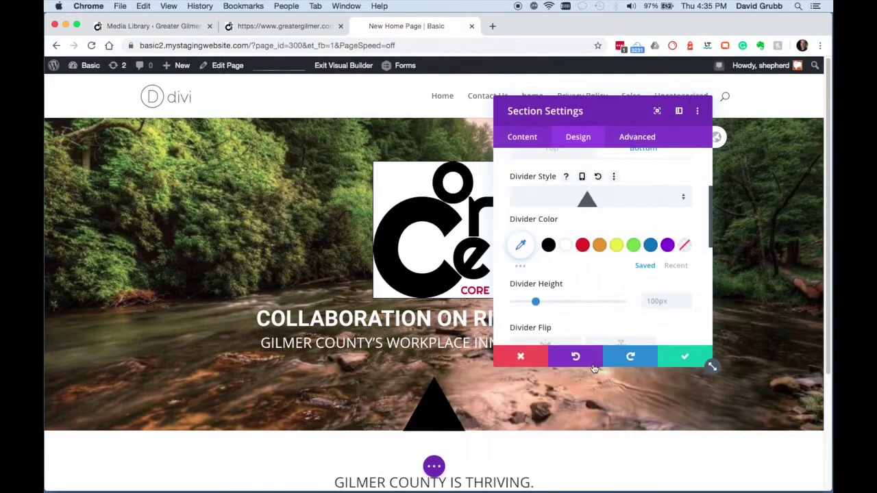
- Change the river header's bottom divider to the plain wide V style, leaving the river image pointing down, and save the section
click(599, 199)
scroll(610, 260, down, 3)
scroll(612, 261, down, 8)
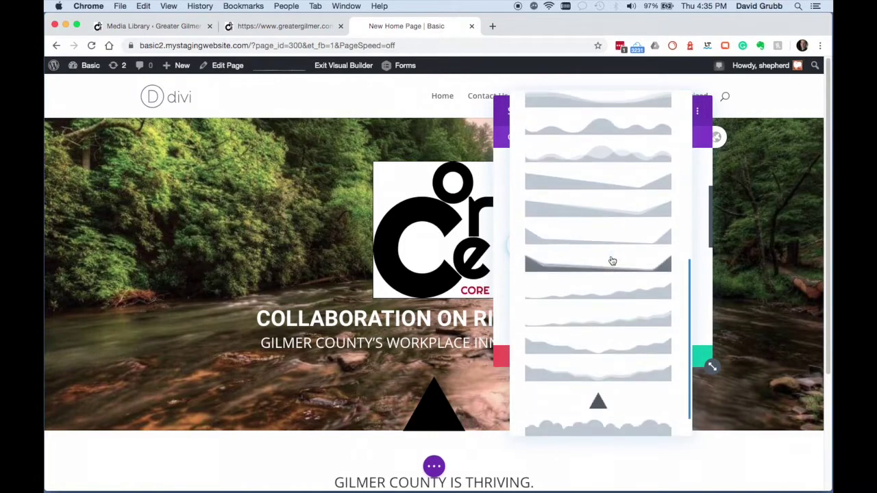
scroll(612, 261, down, 1)
scroll(612, 262, up, 10)
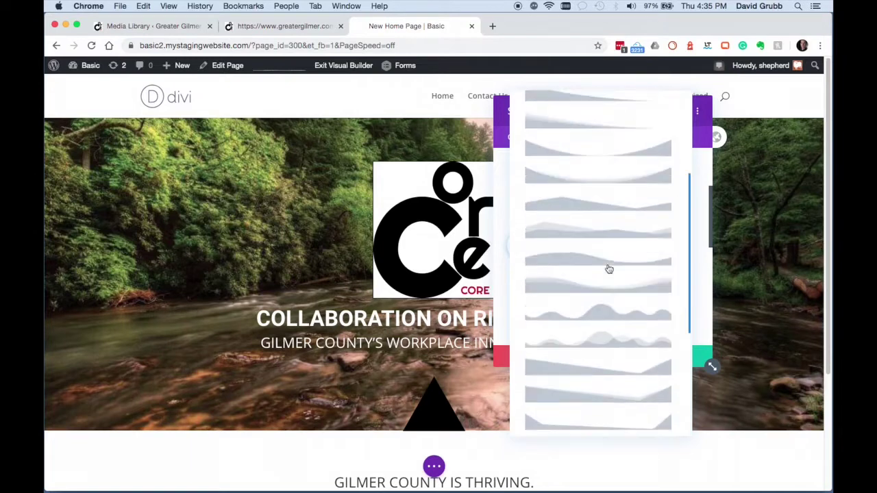
scroll(609, 268, up, 3)
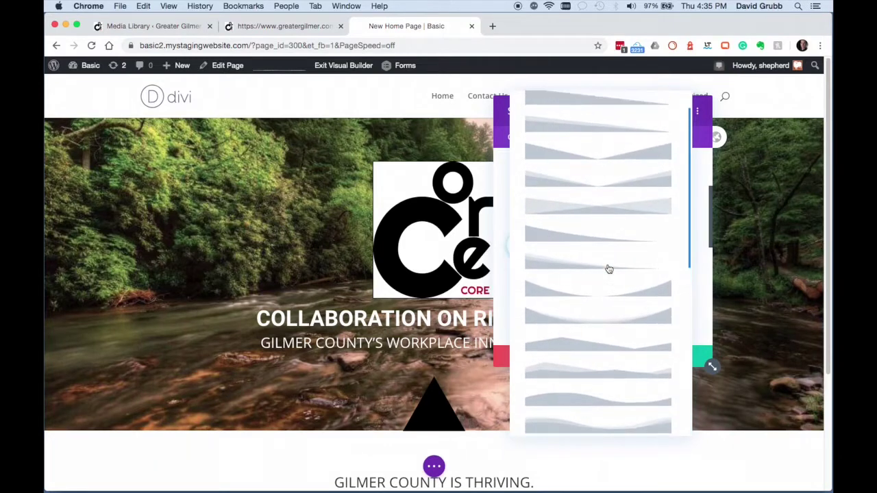
scroll(609, 269, down, 10)
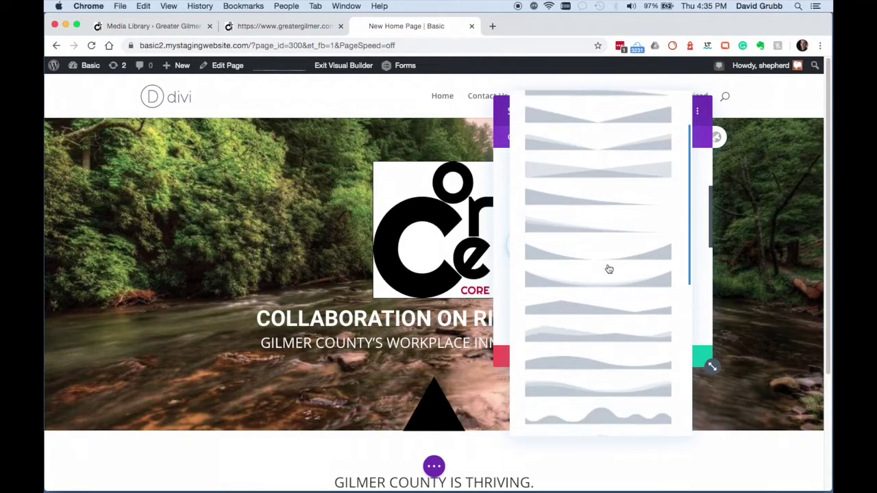
scroll(609, 268, down, 2)
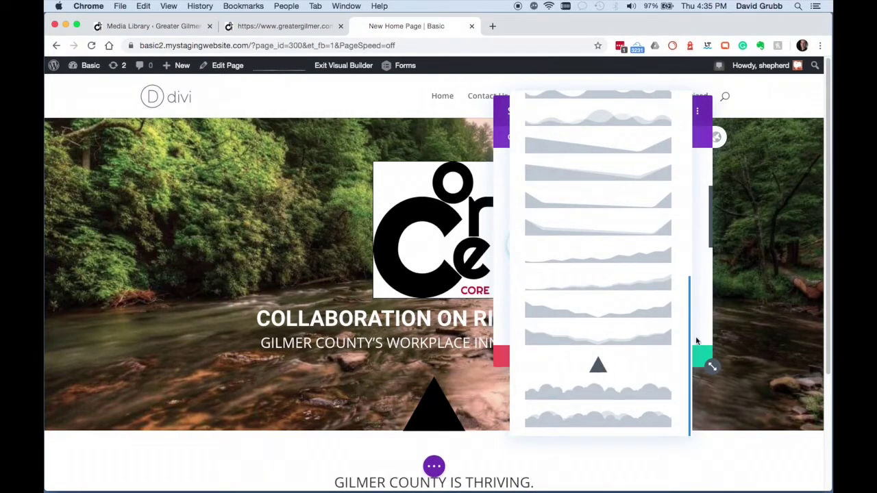
scroll(669, 340, up, 15)
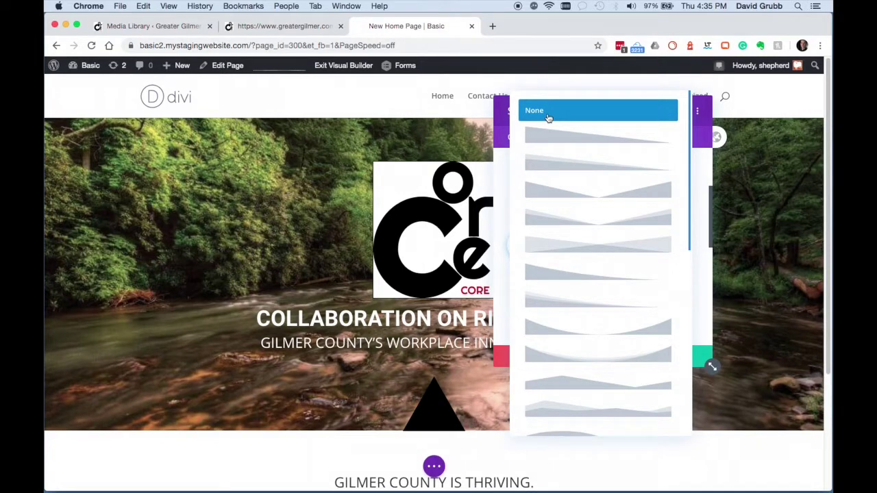
click(613, 197)
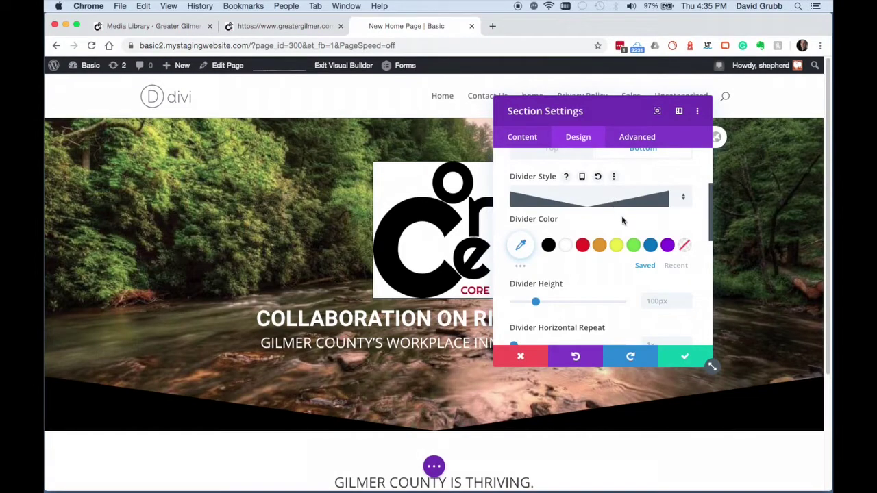
click(681, 360)
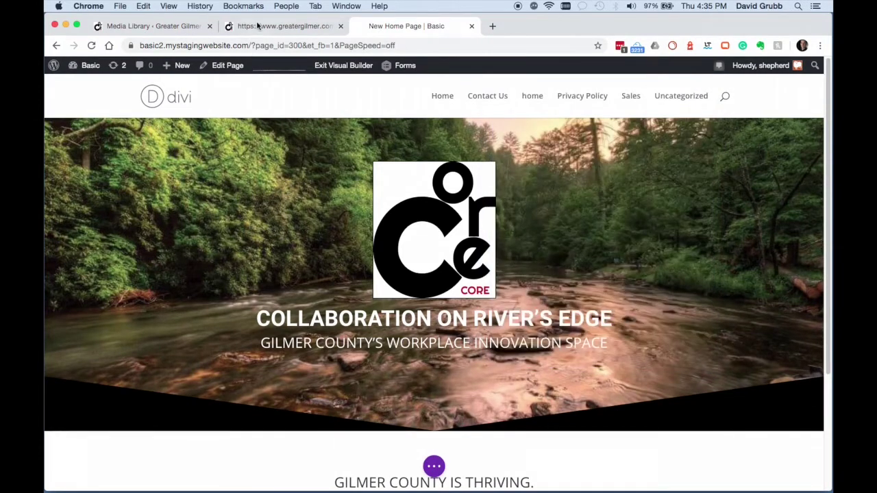
- On the live Greater Gilmer site, save the open office touchdown station image into the Desktop CORE folder
click(240, 26)
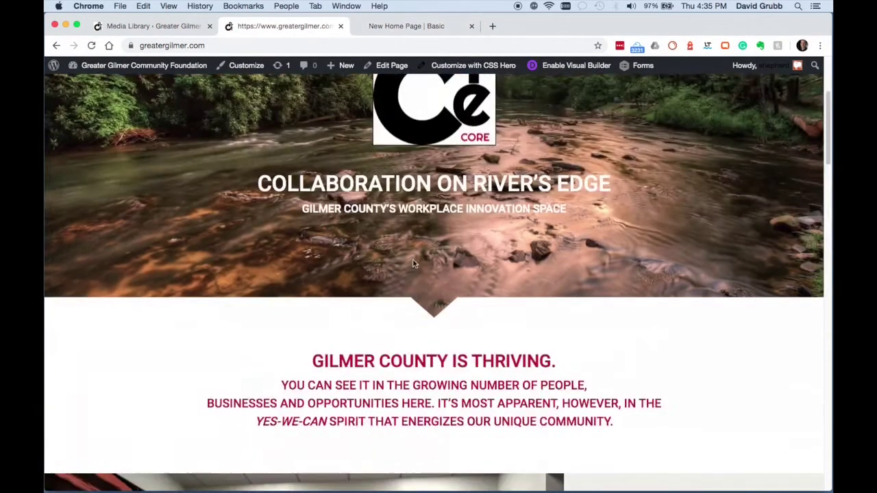
click(406, 29)
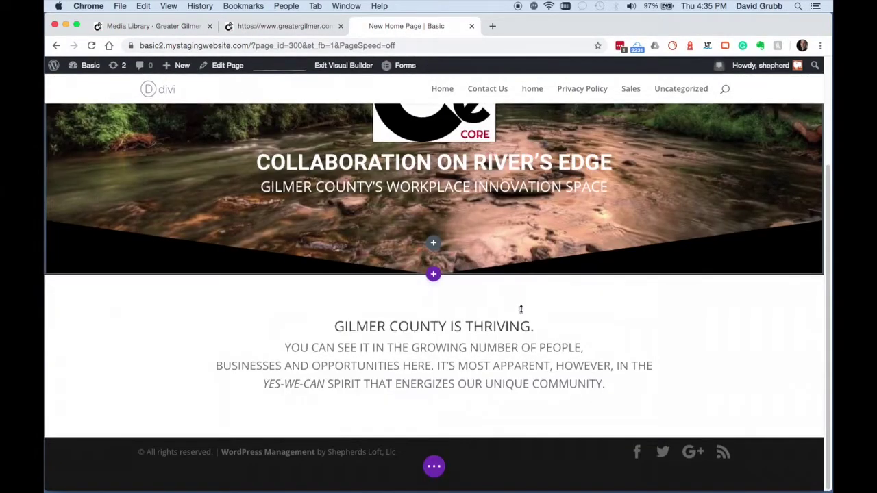
click(309, 30)
scroll(442, 315, down, 5)
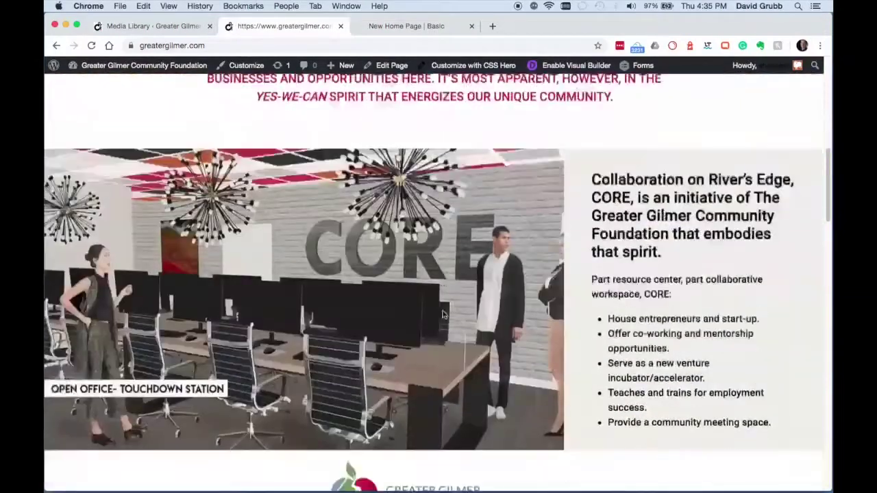
scroll(445, 296, up, 3)
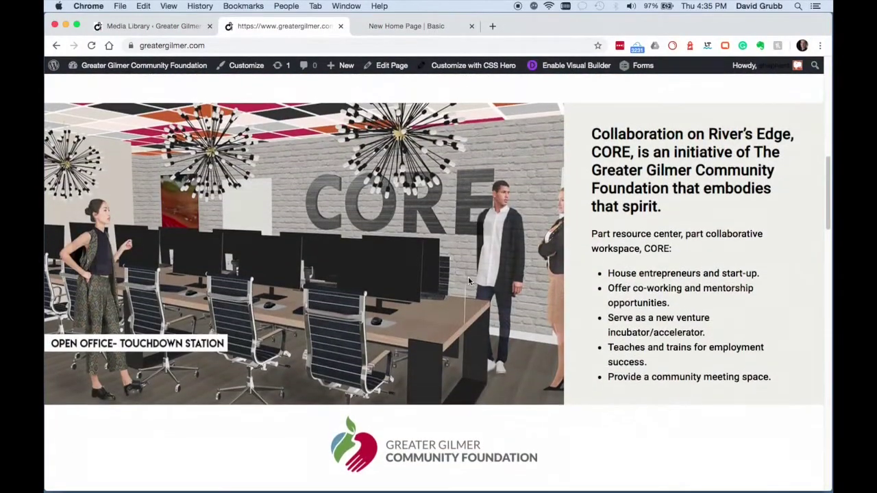
right_click(341, 186)
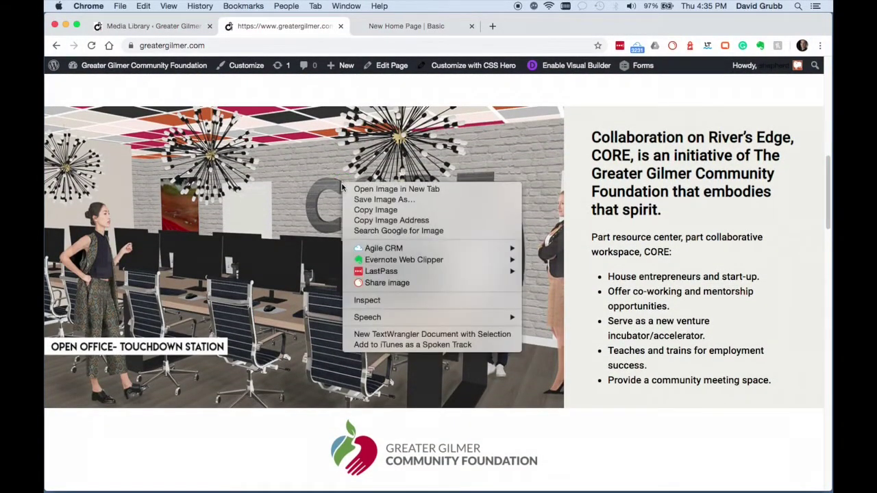
click(405, 199)
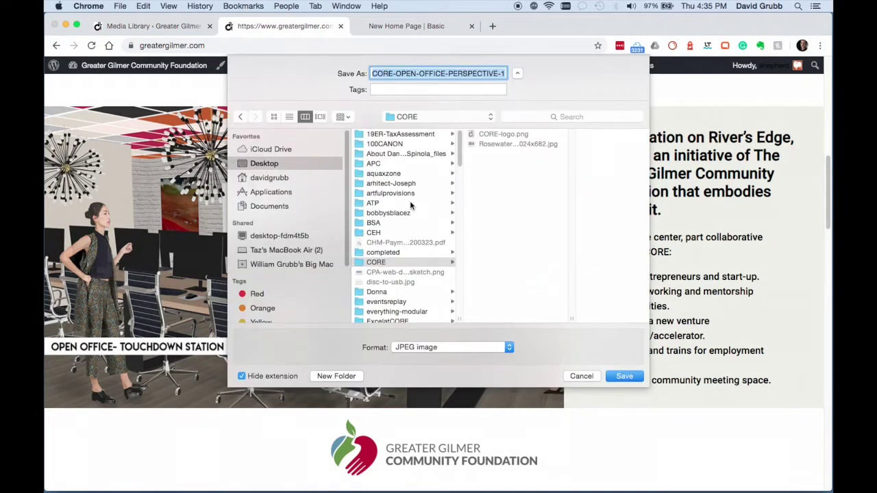
click(373, 263)
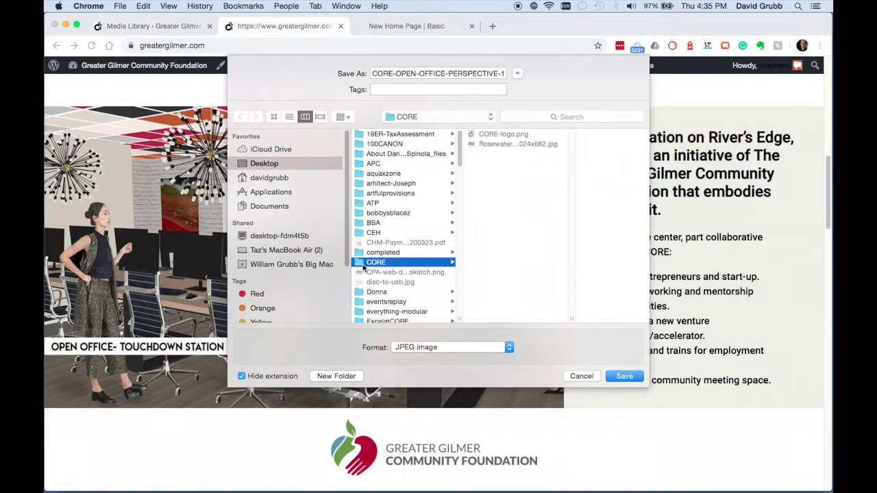
click(627, 380)
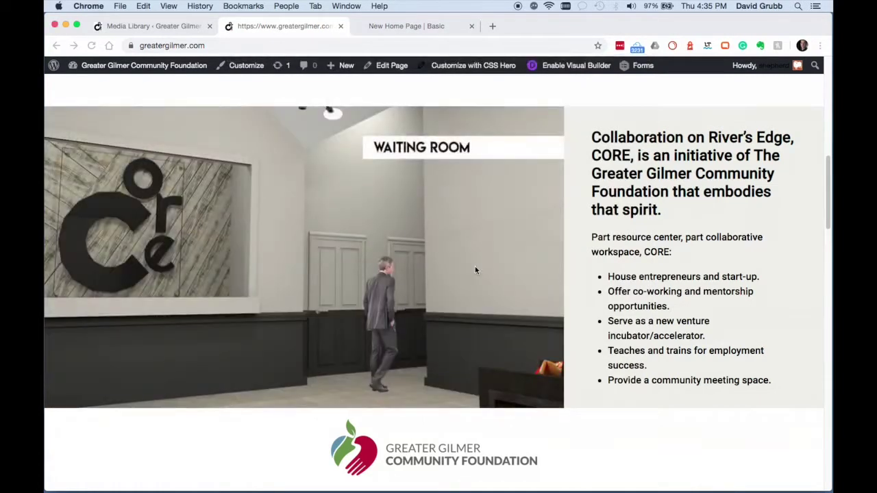
- Save the waiting room image into the CORE folder and select the adjacent "Collaboration on River's Edge" heading text
right_click(316, 222)
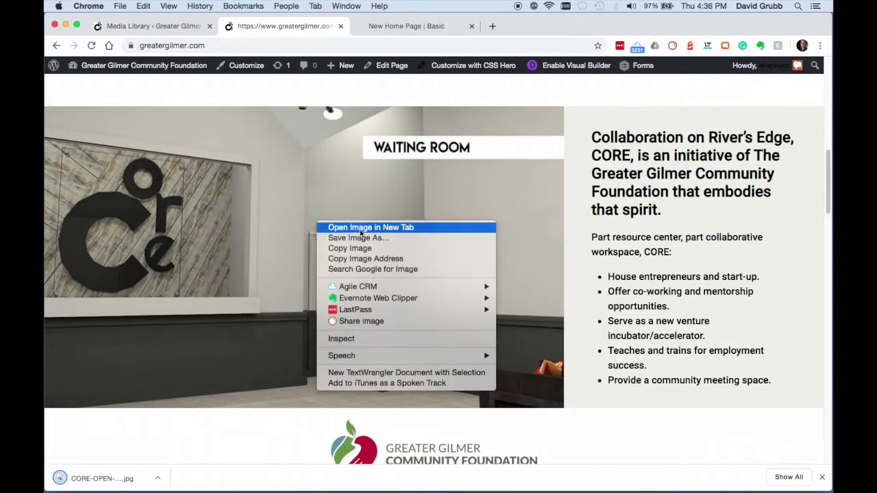
click(375, 237)
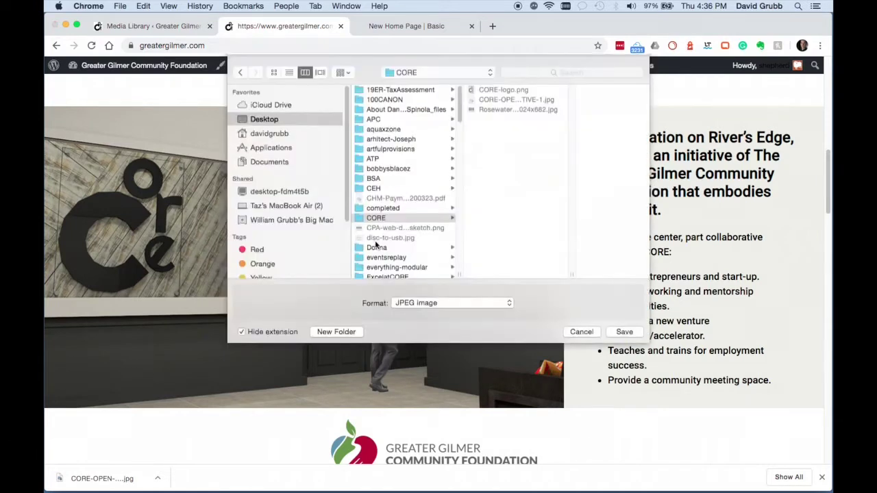
click(623, 374)
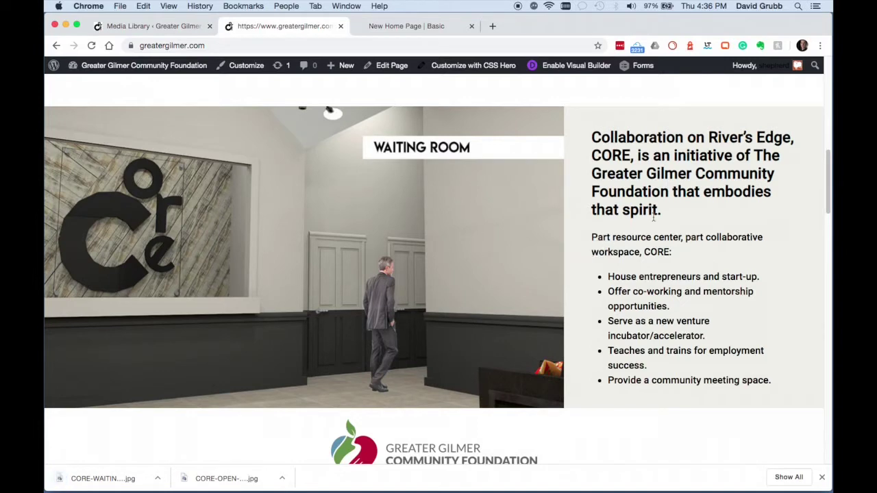
drag(591, 134, 676, 215)
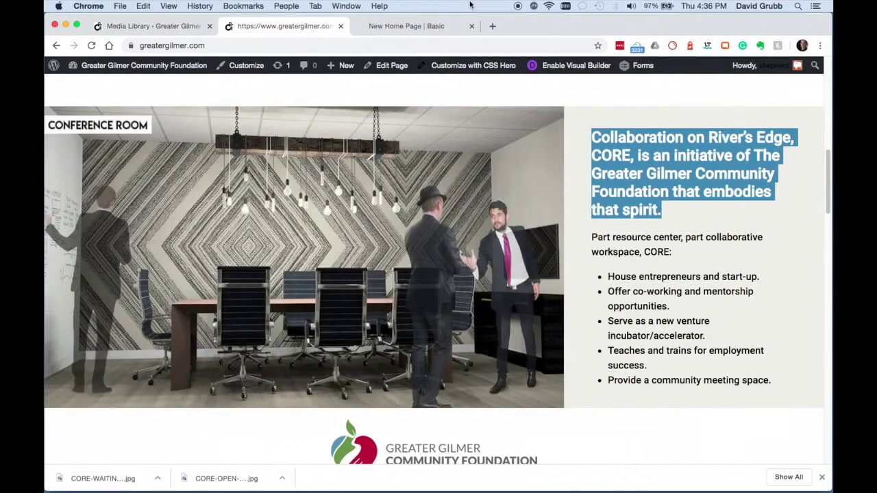
- Back on the New Home Page, add a regular section below the thriving text with a three-fifths, two-fifths column row
click(411, 27)
scroll(513, 292, down, 1)
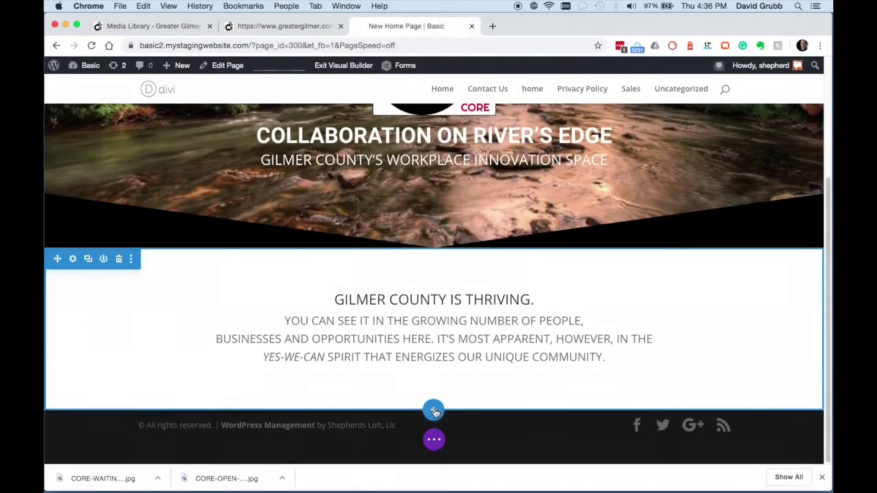
click(434, 411)
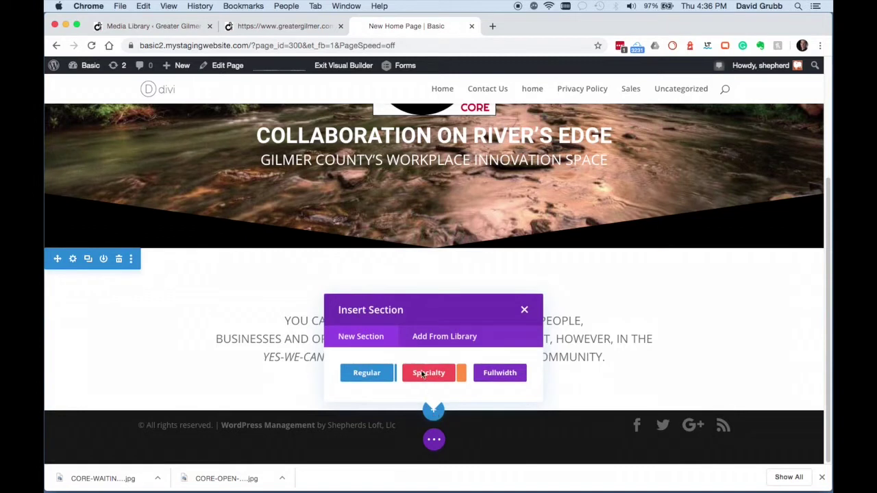
click(375, 373)
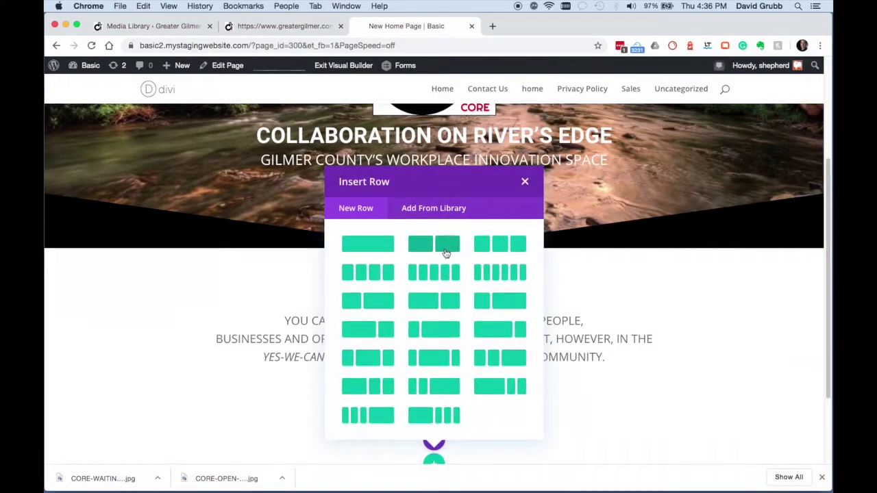
click(446, 300)
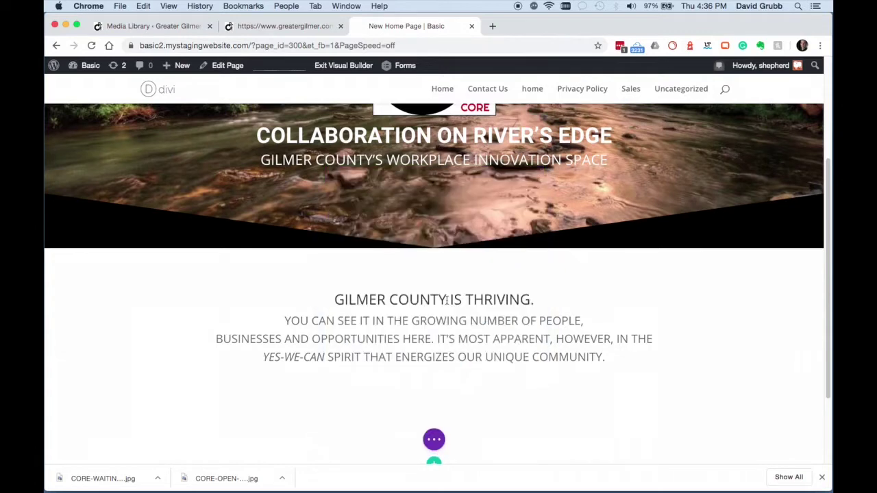
- Insert a Slider module into the wider column of the new row
scroll(446, 229, down, 3)
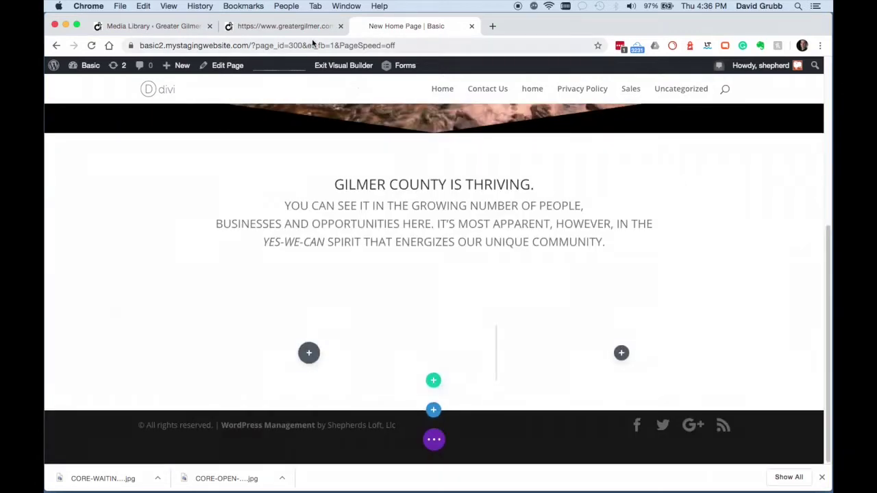
click(284, 26)
click(399, 28)
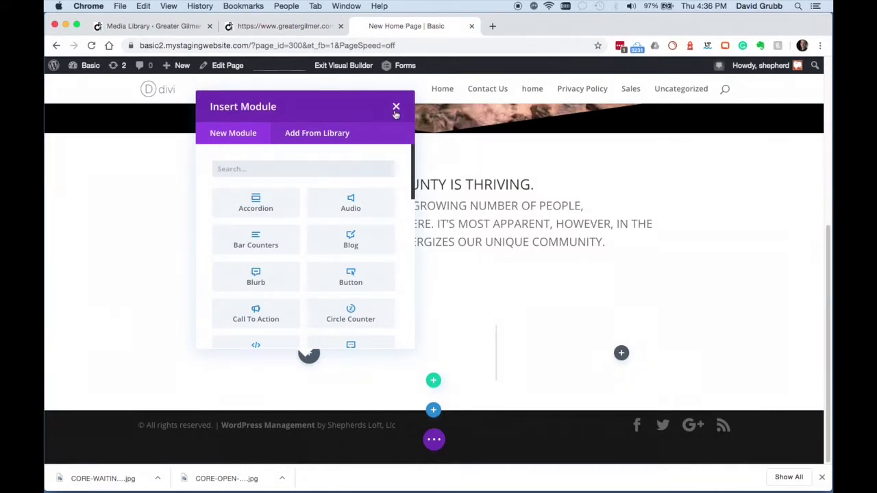
click(299, 169)
text(slider)
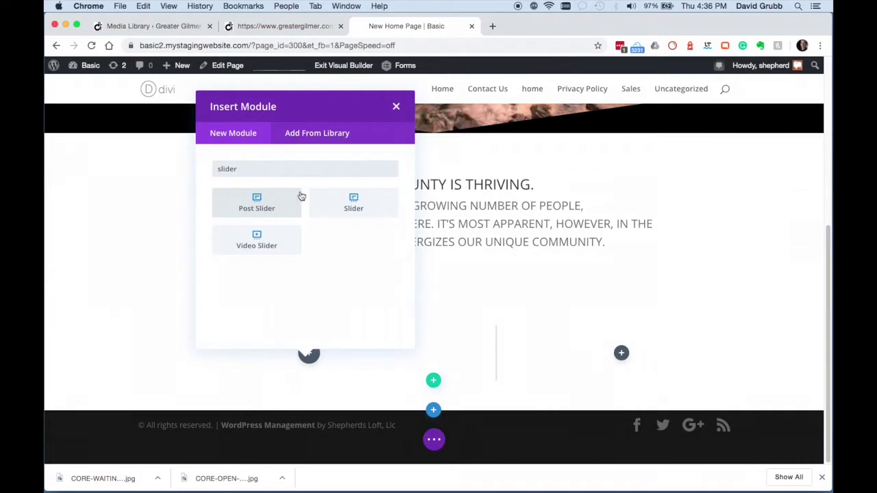
click(346, 208)
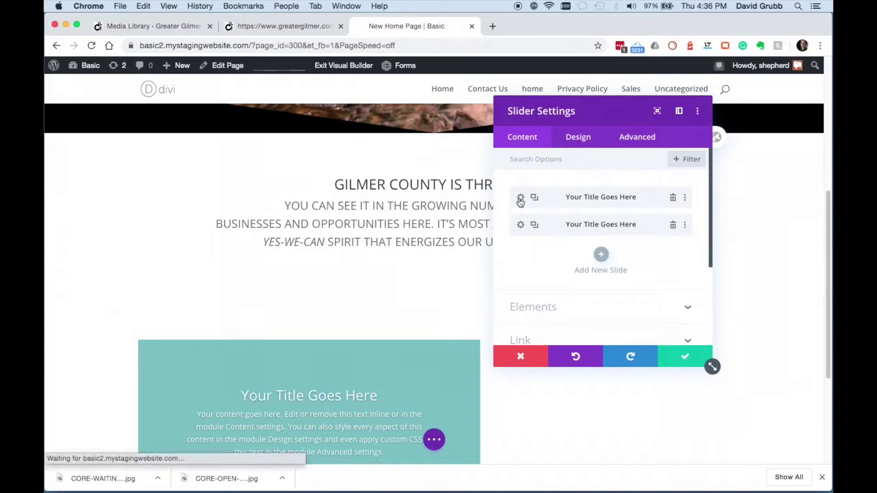
- Open the first slide's background settings and begin choosing a background image
click(519, 198)
scroll(554, 261, down, 10)
click(553, 247)
scroll(566, 257, up, 3)
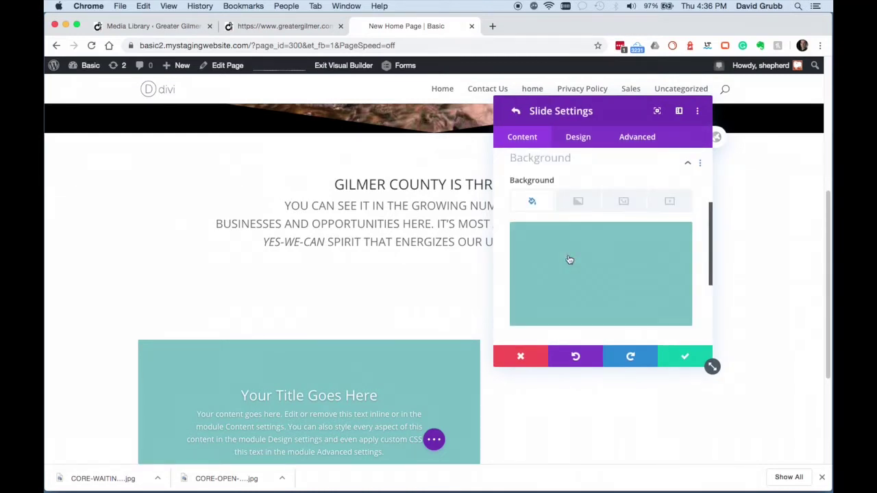
click(625, 212)
click(600, 273)
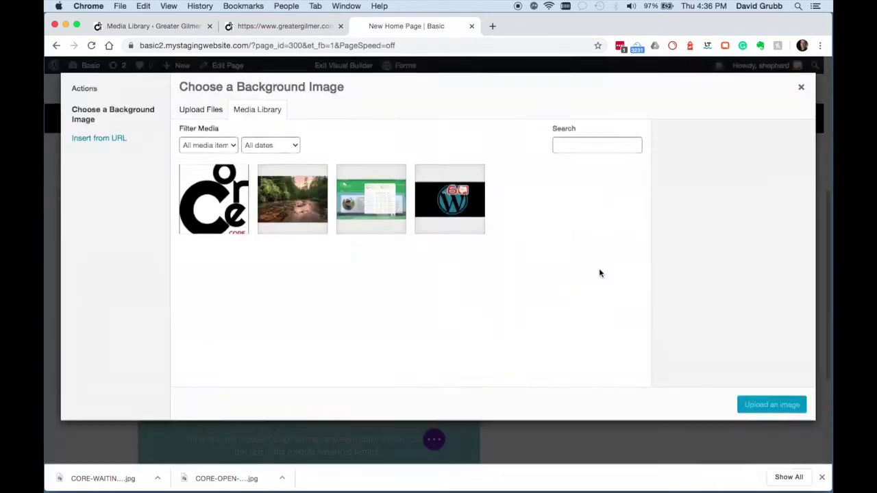
- Upload CORE-OPEN-OFFICE-PERSPECTIVE-1.jpg, apply it as the first slide's background image and save the slide
click(203, 118)
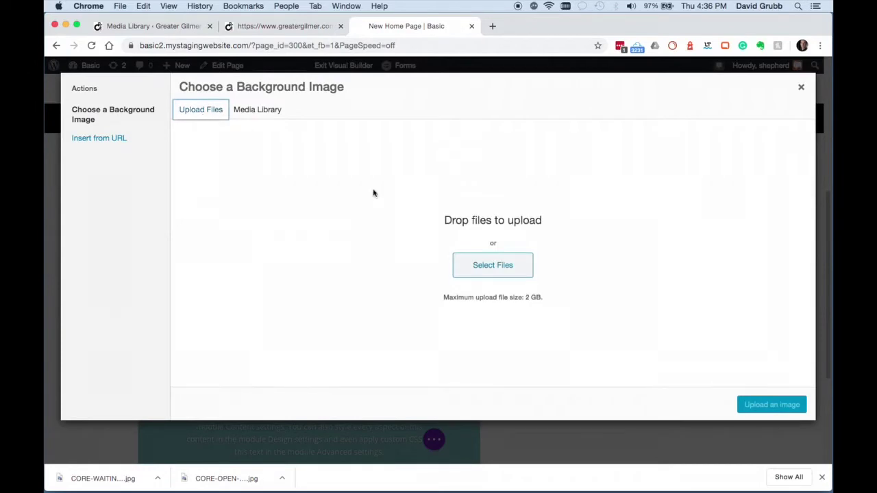
click(497, 263)
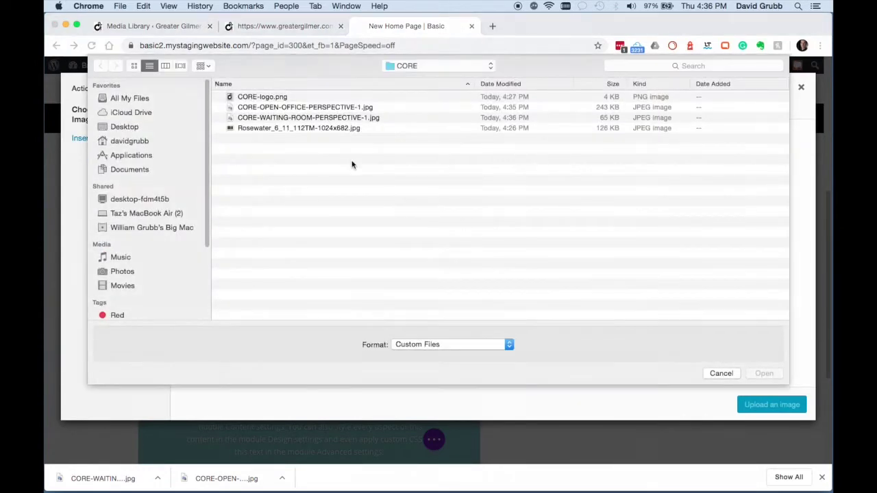
click(320, 108)
key(space)
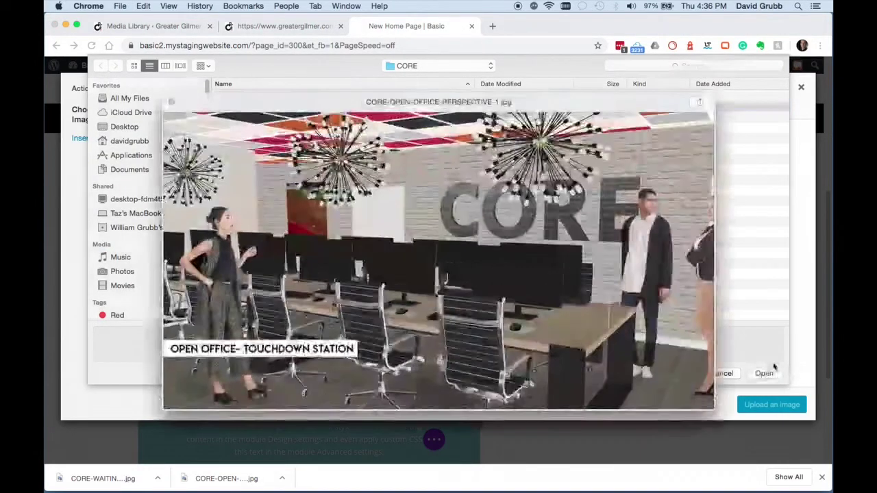
key(space)
click(765, 373)
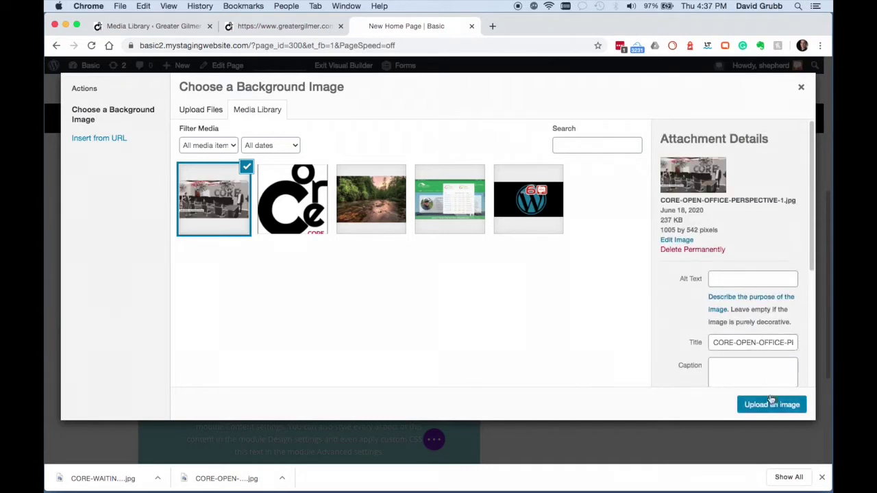
click(772, 405)
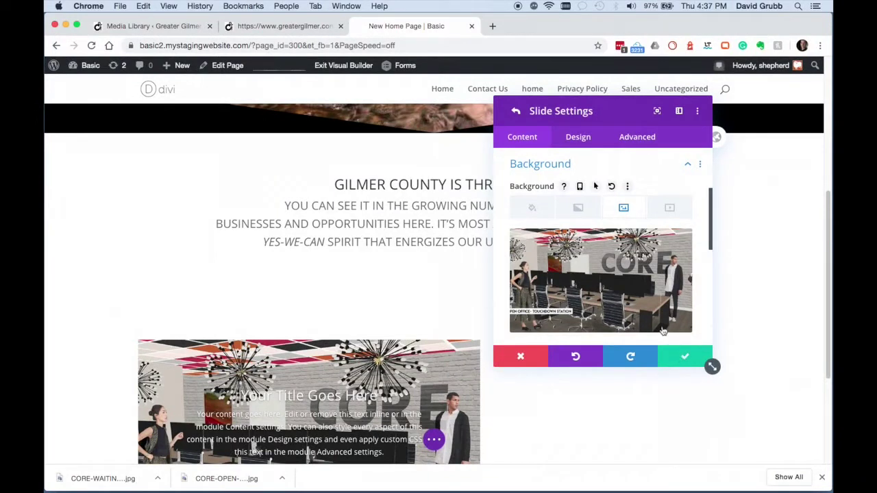
click(683, 356)
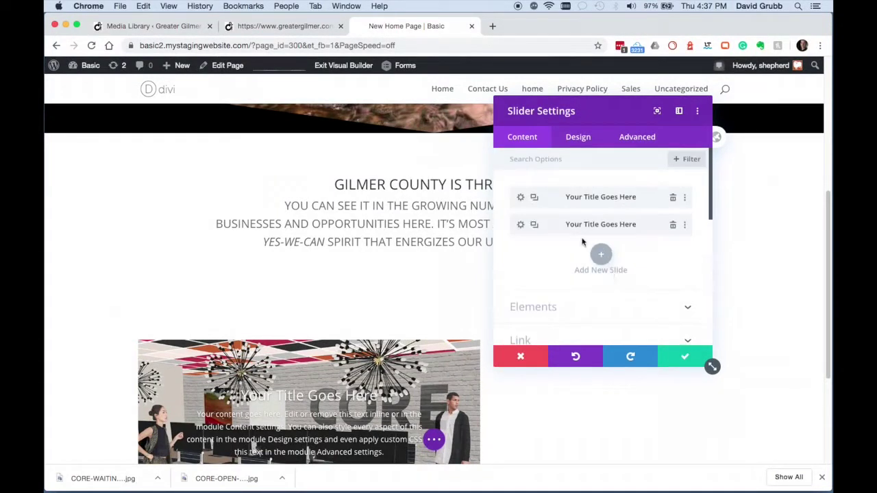
- Clear the first slide's placeholder title, button text and body text, and save the slide
click(520, 197)
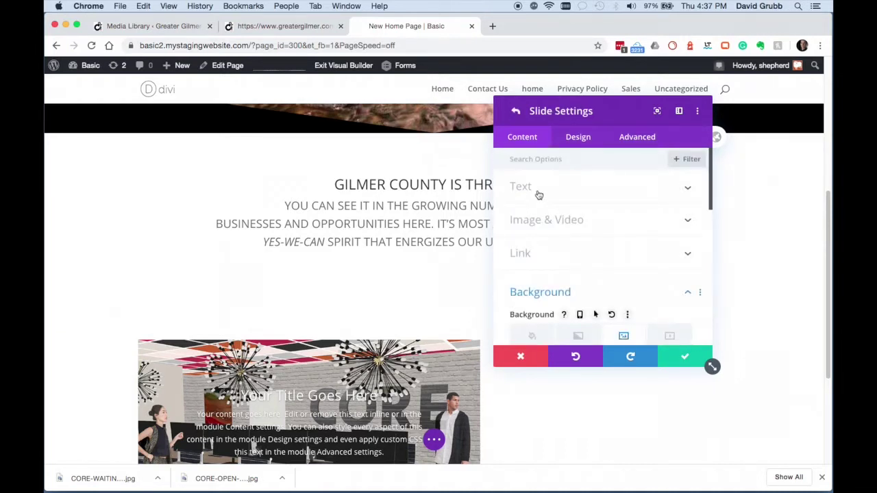
click(538, 195)
triple_click(552, 225)
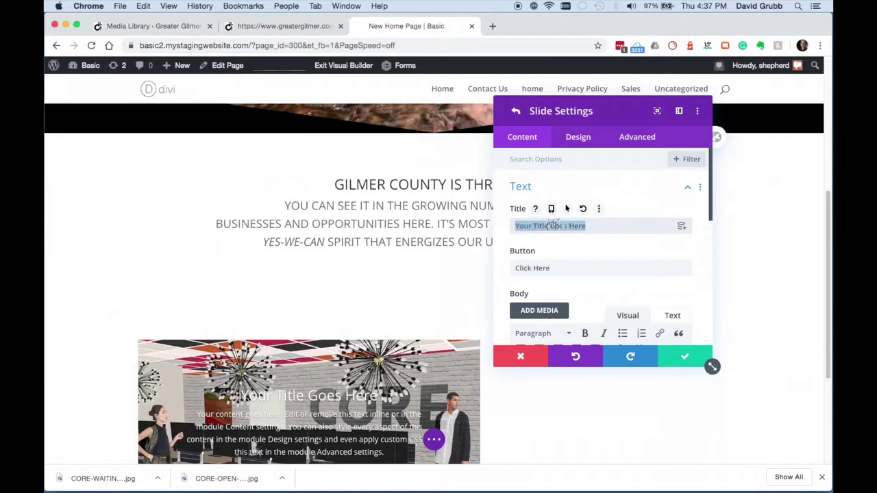
key(BackSpace)
triple_click(552, 268)
key(BackSpace)
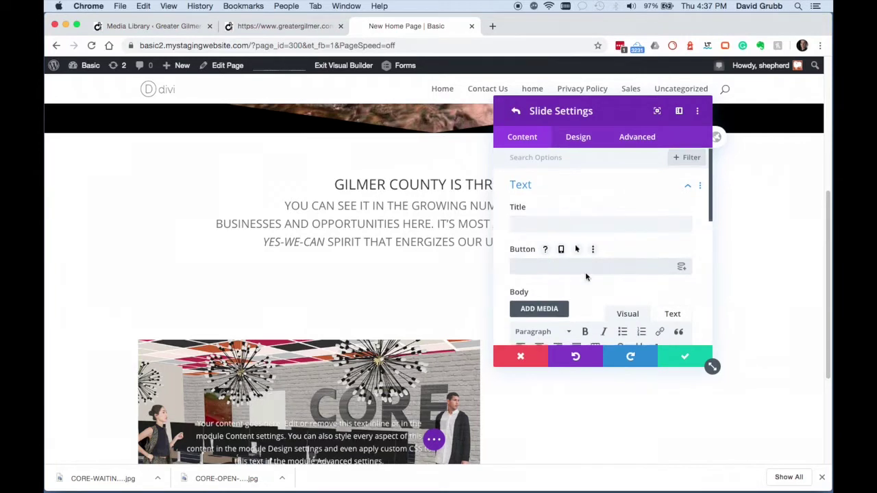
scroll(585, 276, down, 5)
triple_click(556, 229)
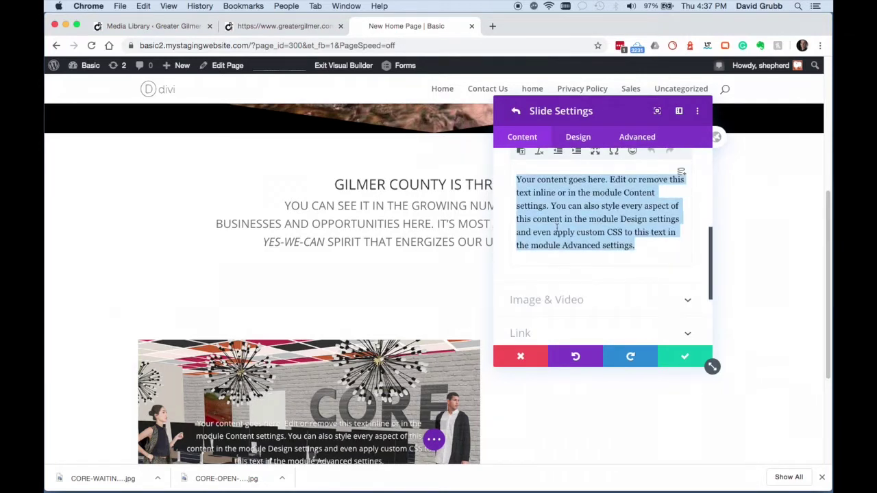
key(BackSpace)
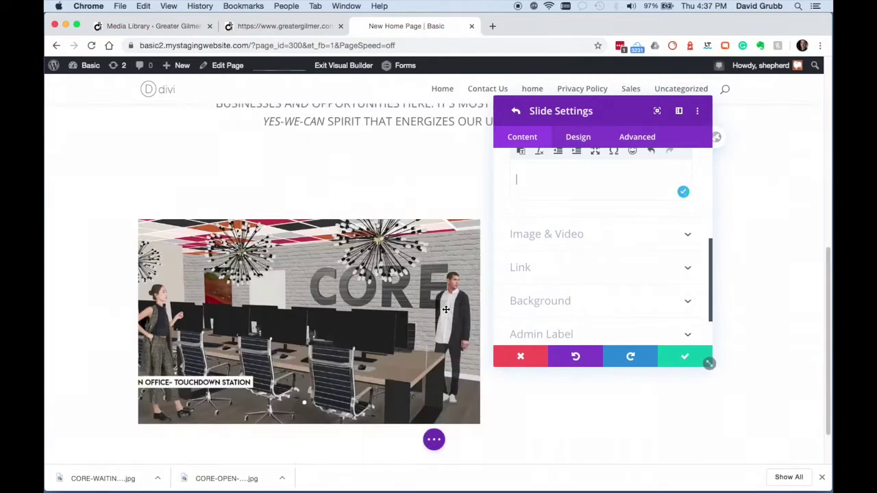
click(682, 357)
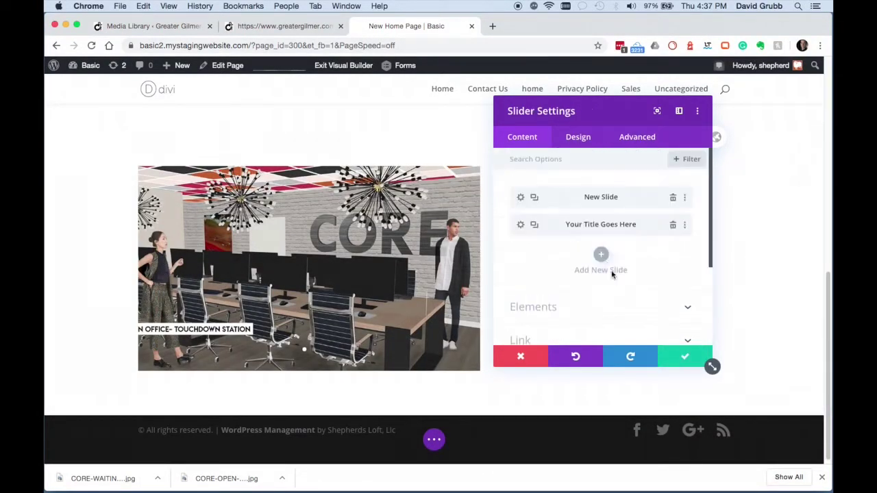
- Try setting the slider module's width to 100% in its sizing options and clear the value again
click(583, 143)
click(528, 186)
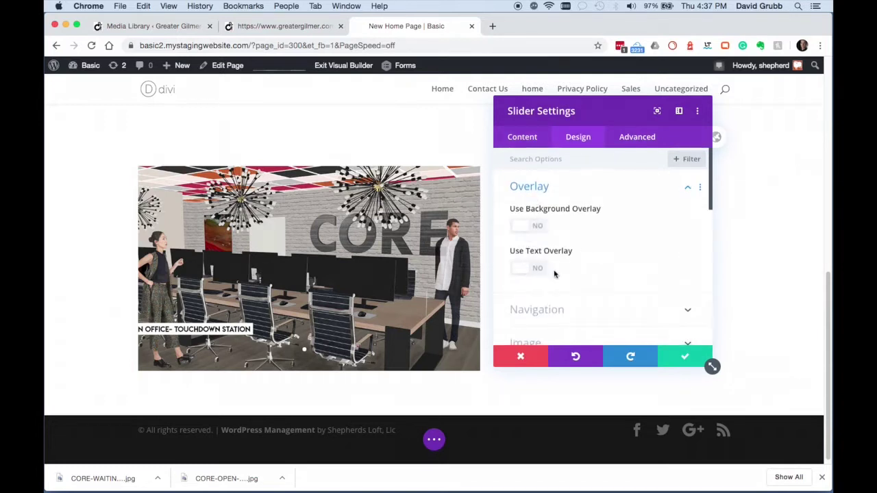
scroll(555, 274, down, 5)
scroll(555, 274, down, 3)
scroll(556, 275, down, 2)
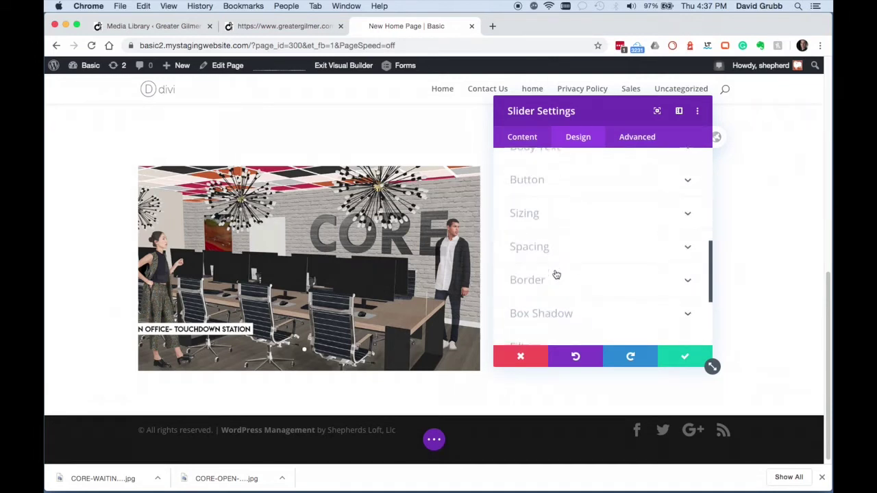
click(540, 207)
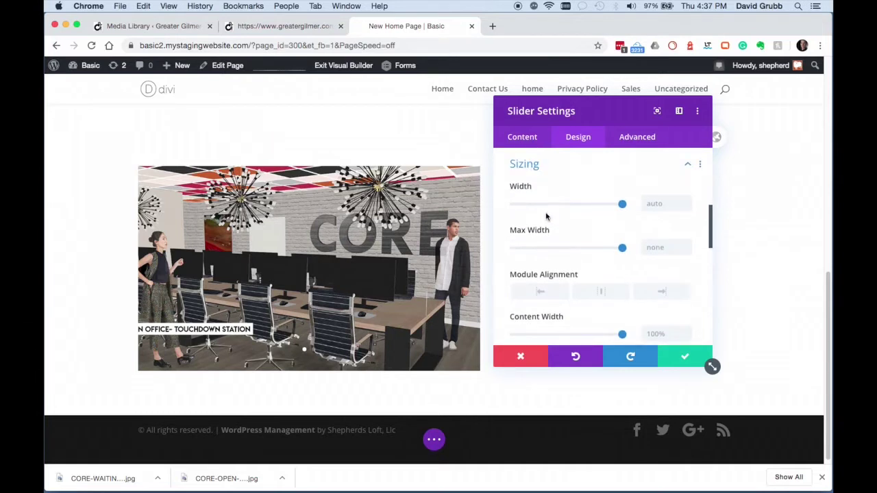
scroll(546, 217, down, 1)
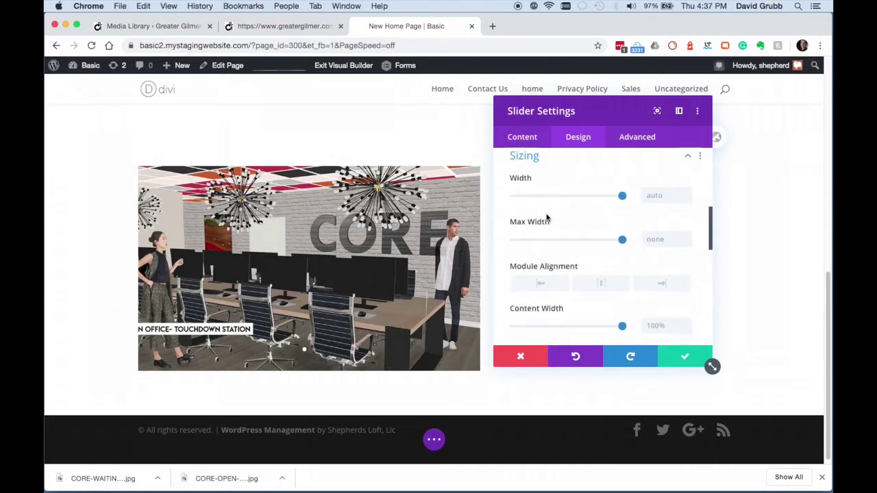
scroll(547, 217, down, 1)
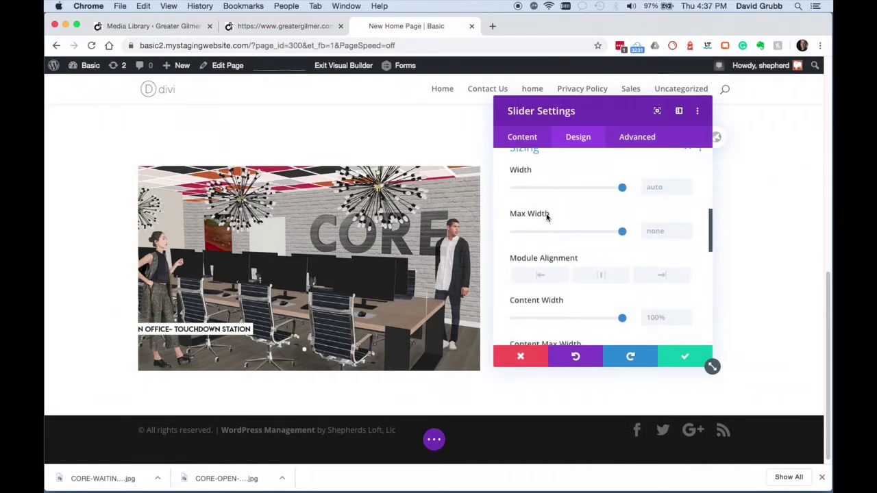
drag(624, 191, 637, 221)
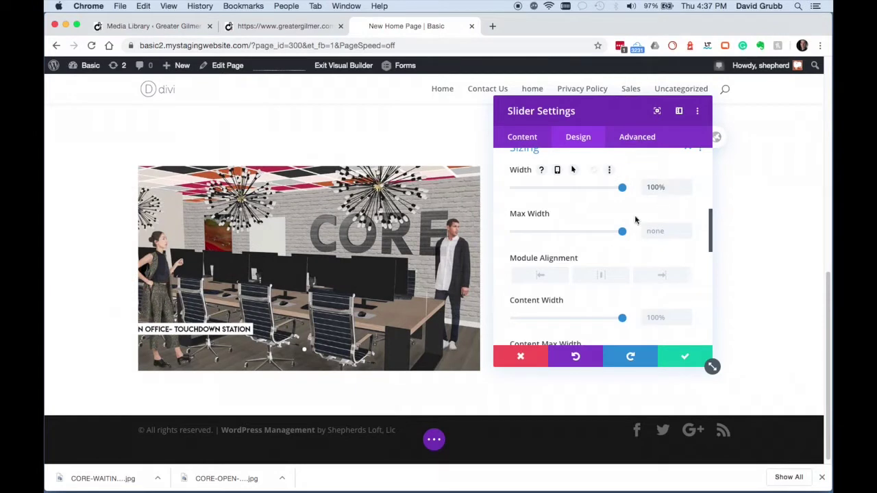
click(668, 187)
double_click(668, 188)
key(BackSpace)
- Check the slider's remaining design options and save the slider module
scroll(611, 253, down, 5)
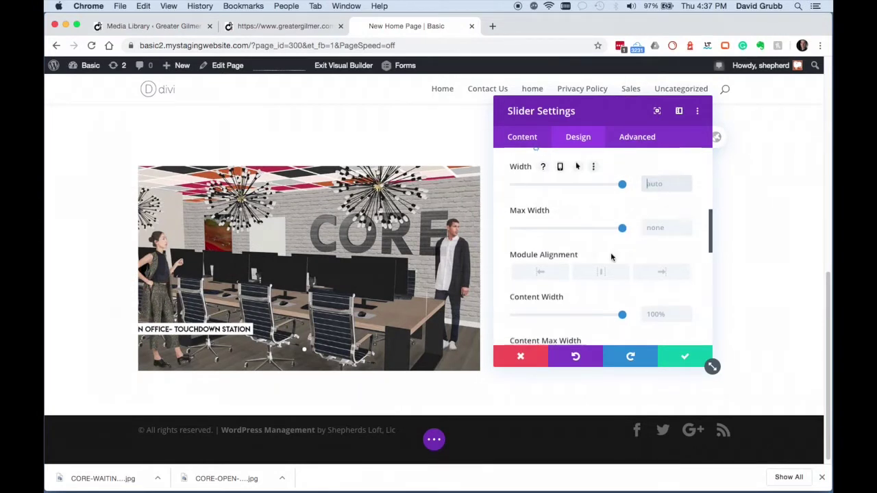
scroll(611, 256, down, 5)
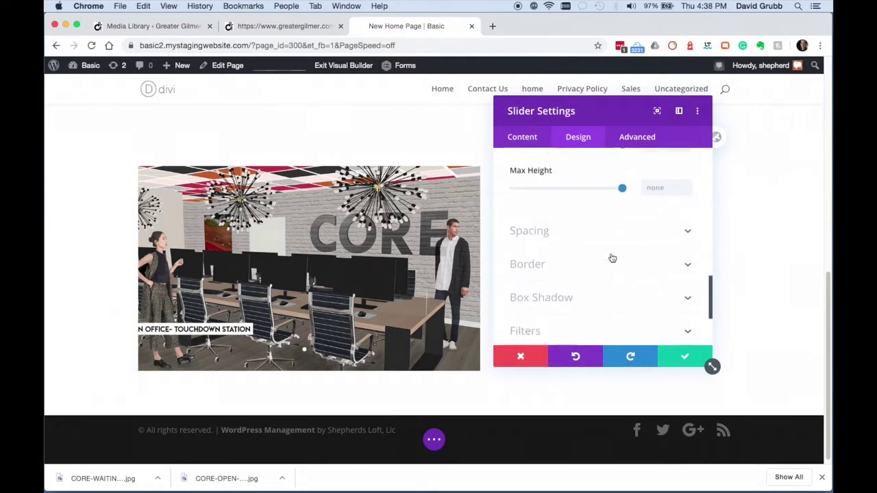
scroll(611, 258, down, 4)
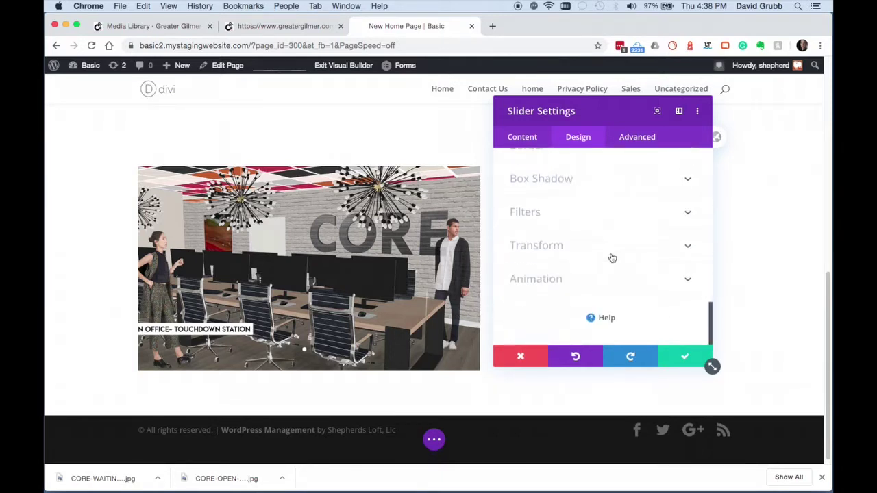
click(683, 356)
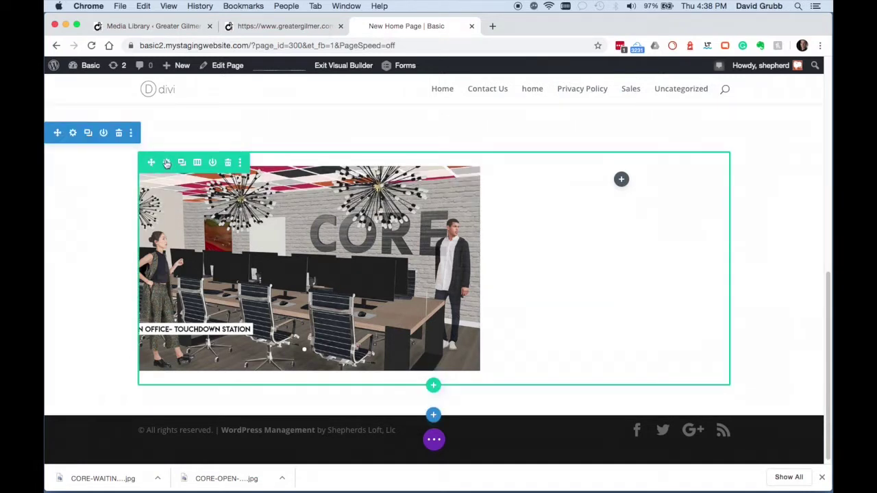
- Set the width of the row containing the slider to 100% and save the row settings
click(166, 163)
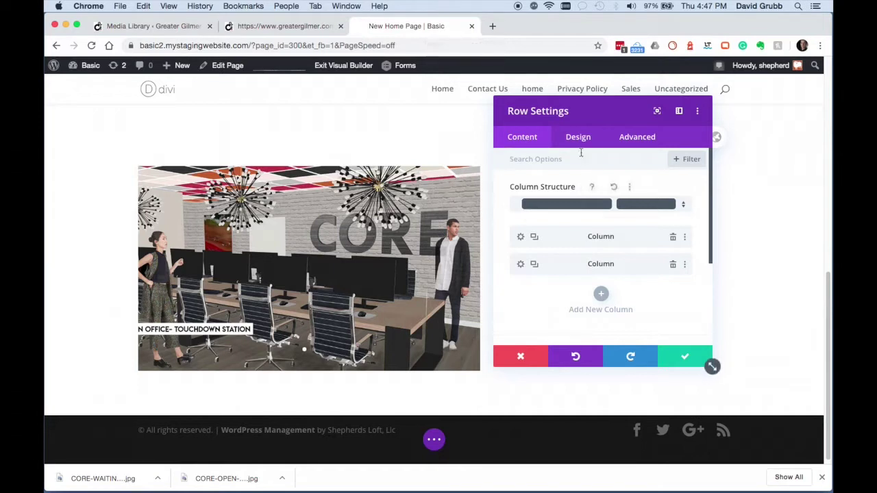
click(577, 139)
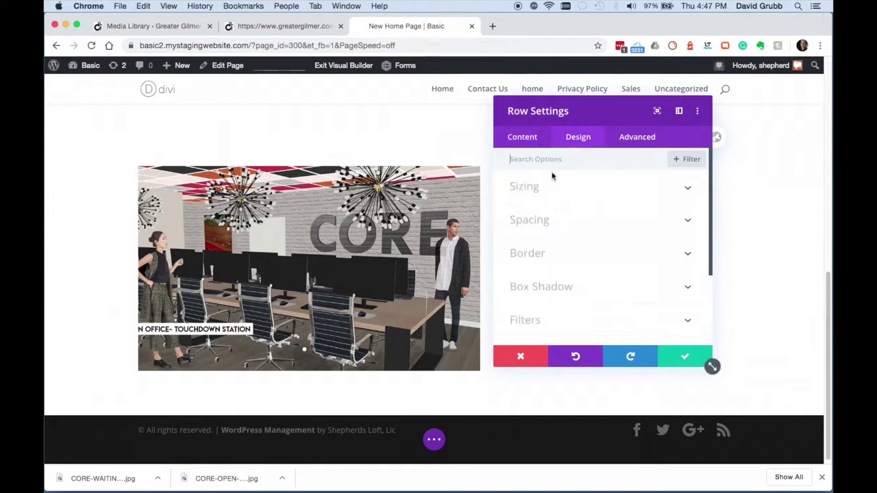
click(530, 189)
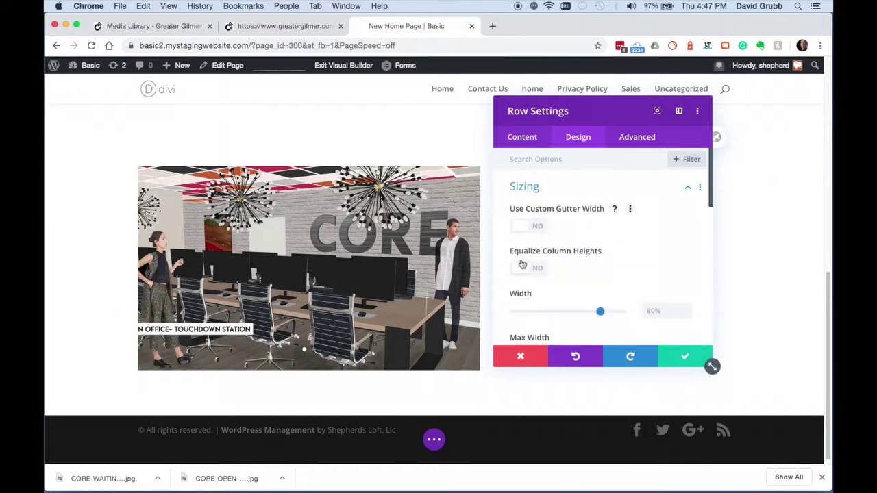
scroll(522, 271, down, 2)
drag(629, 242, 645, 245)
scroll(585, 269, down, 2)
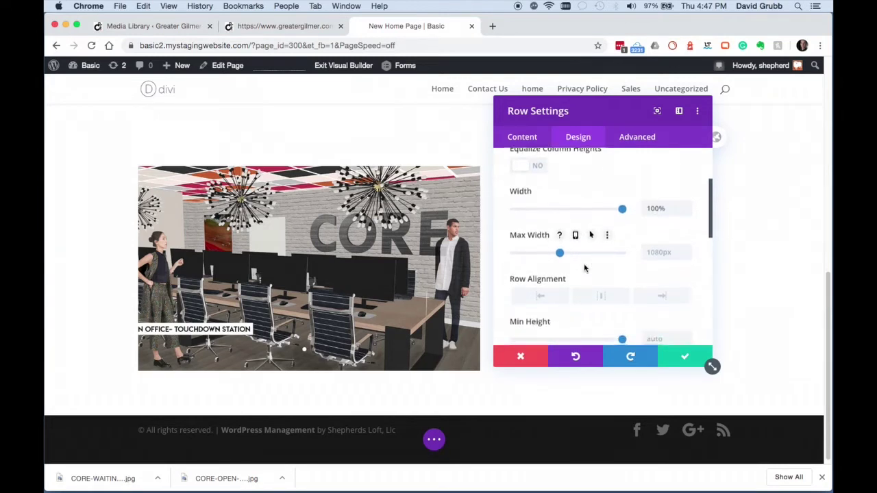
scroll(585, 268, down, 2)
scroll(585, 269, up, 4)
scroll(586, 269, up, 3)
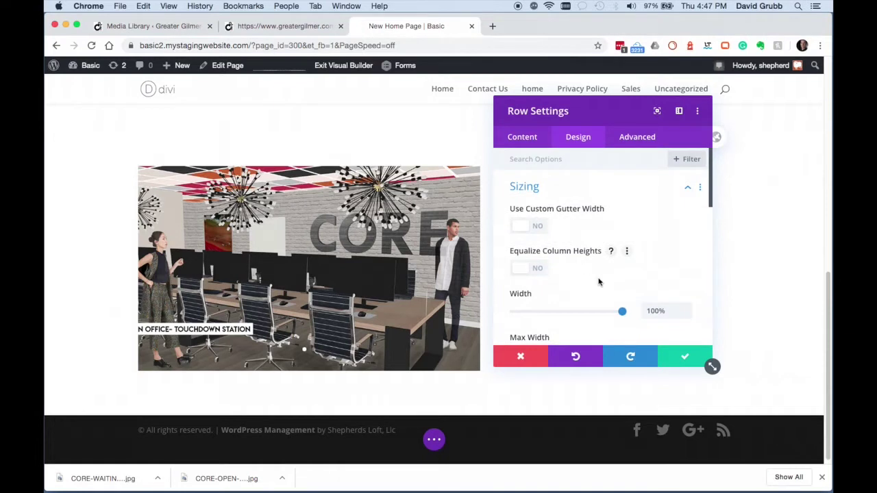
click(684, 356)
click(73, 134)
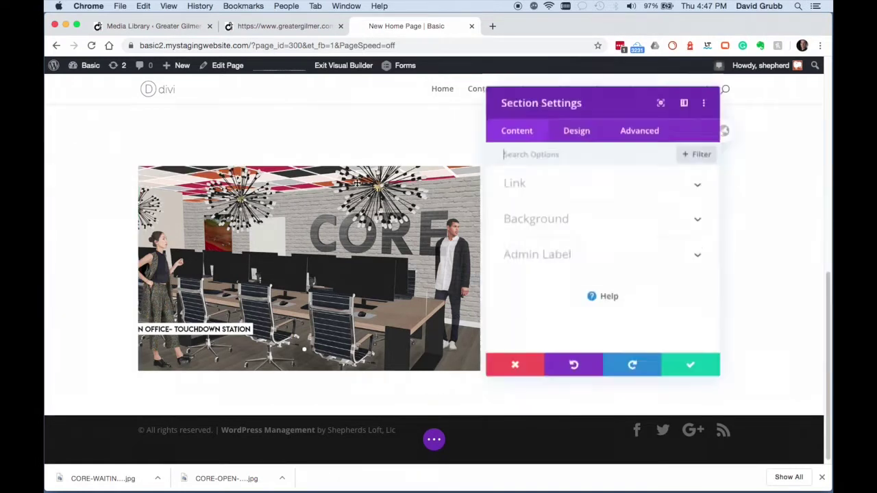
click(578, 137)
click(533, 194)
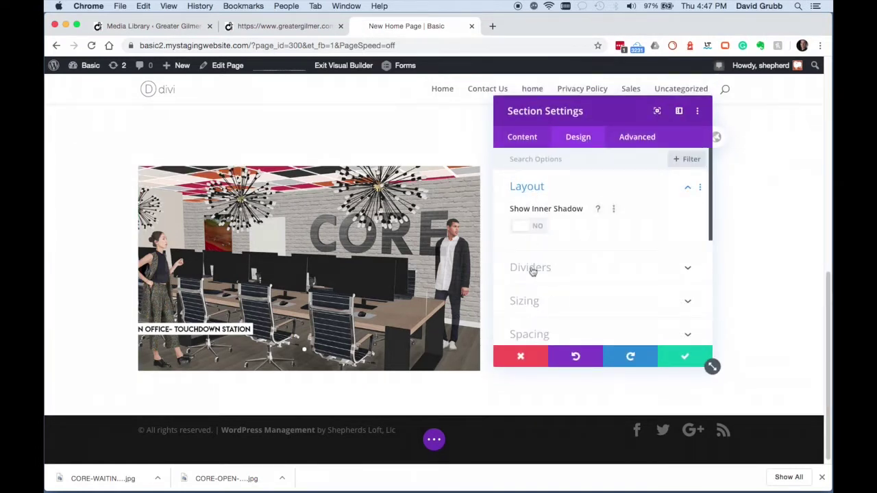
scroll(533, 271, down, 6)
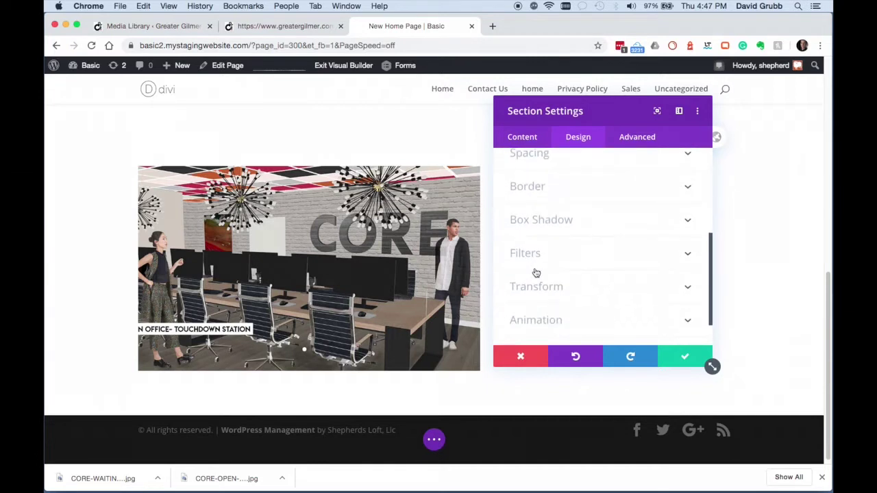
click(533, 286)
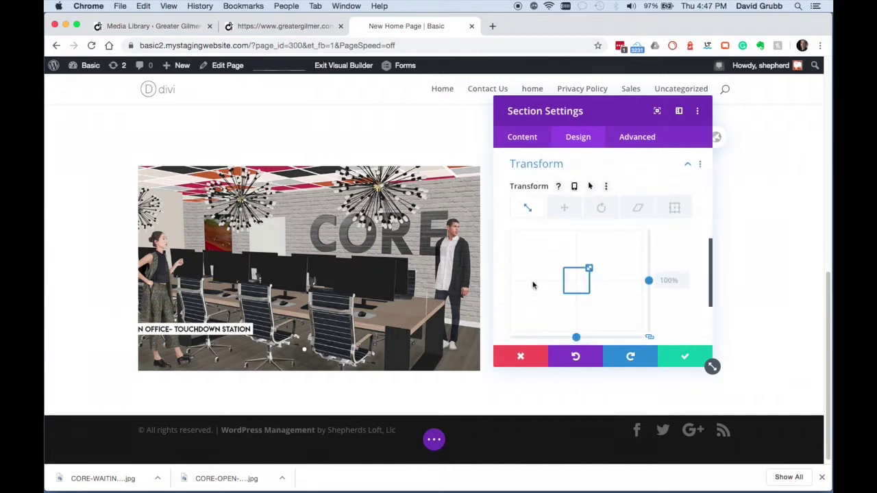
click(684, 355)
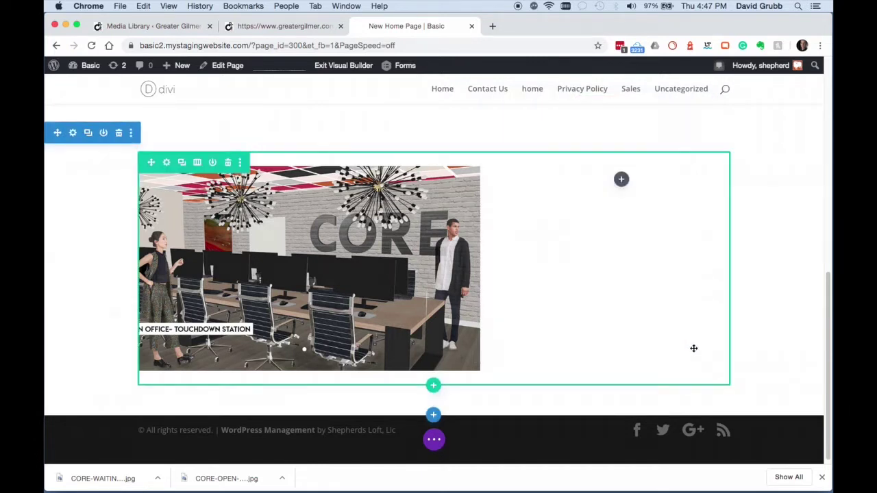
- Set the slider row's max width to 100% and save the row settings
click(166, 162)
click(577, 137)
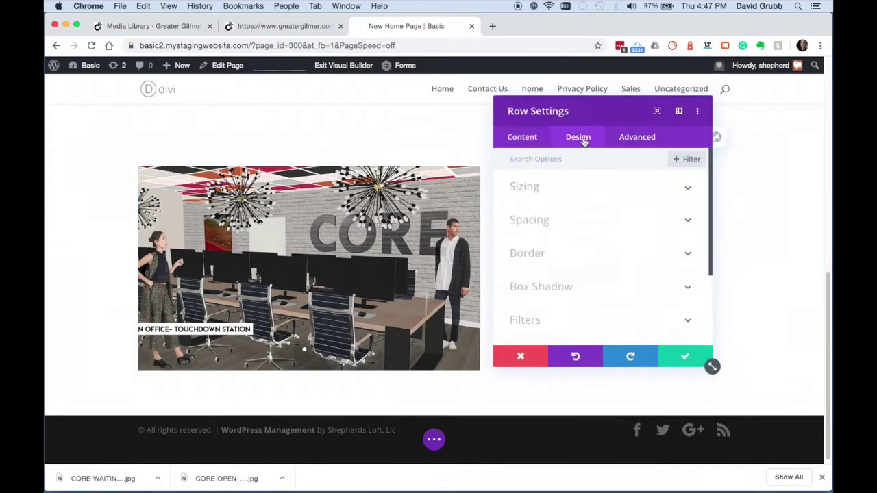
click(535, 195)
scroll(601, 240, down, 5)
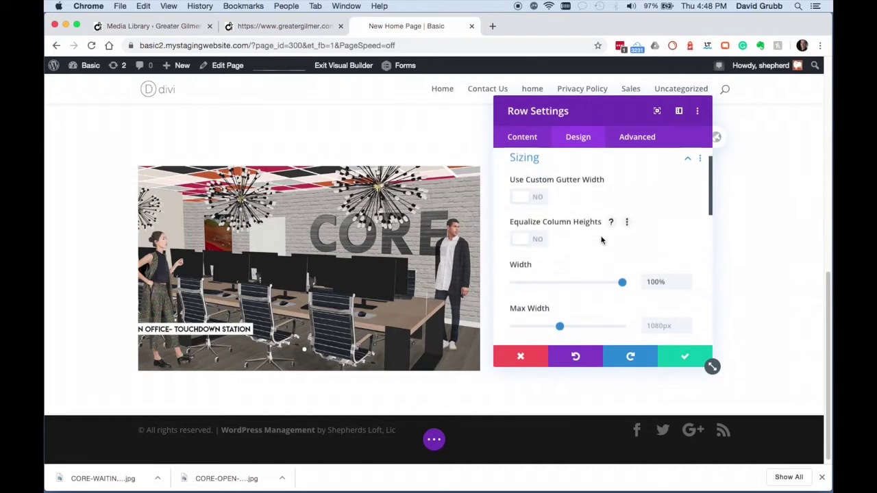
scroll(602, 240, up, 3)
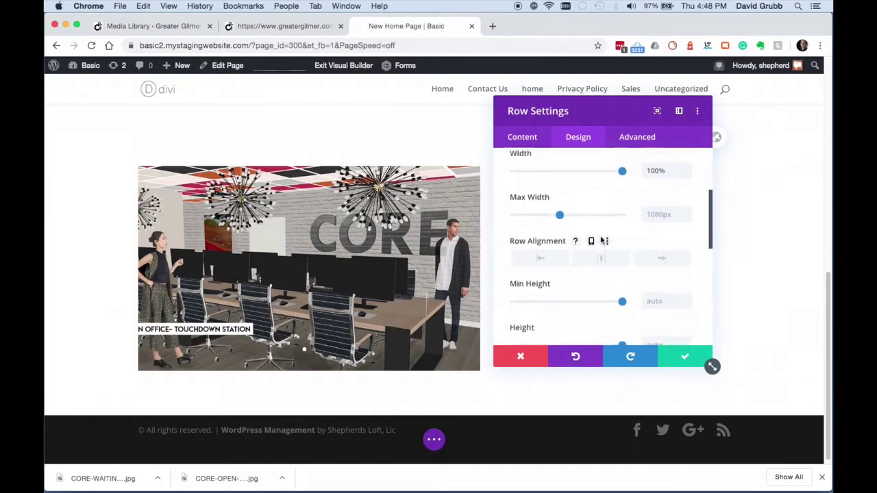
drag(559, 242, 572, 243)
text(100%)
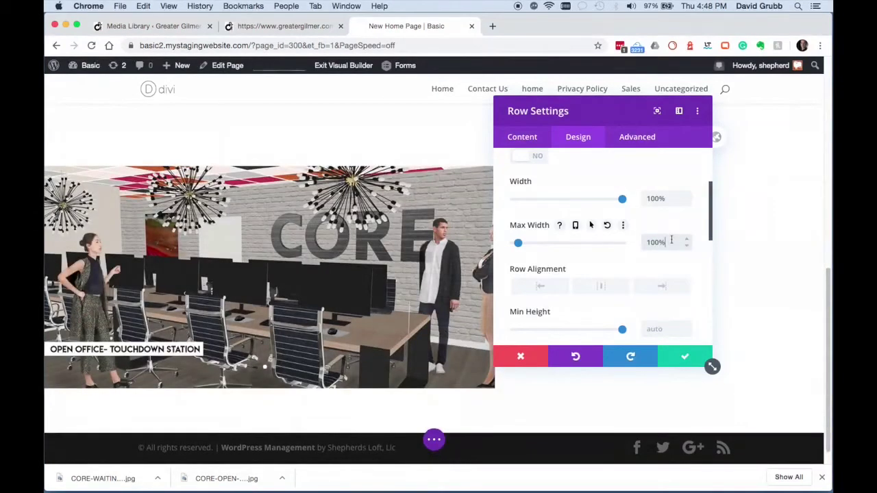
click(678, 355)
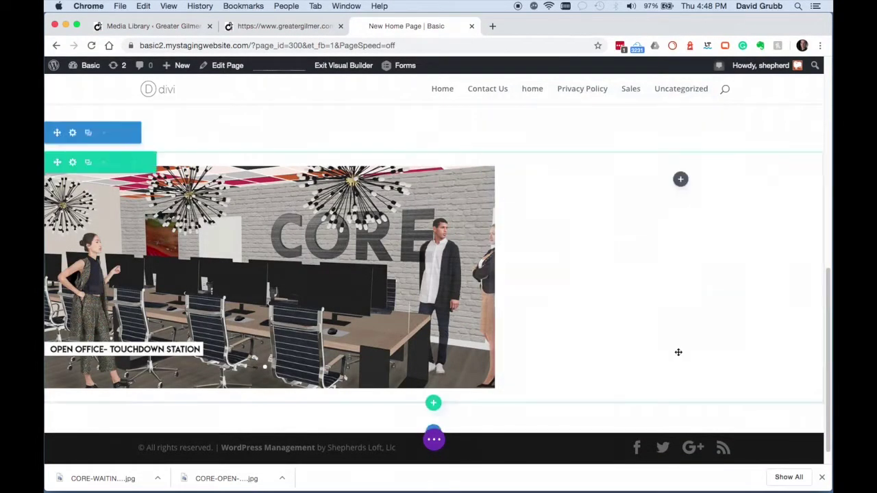
- Insert a Text module into the empty column beside the slider
click(680, 180)
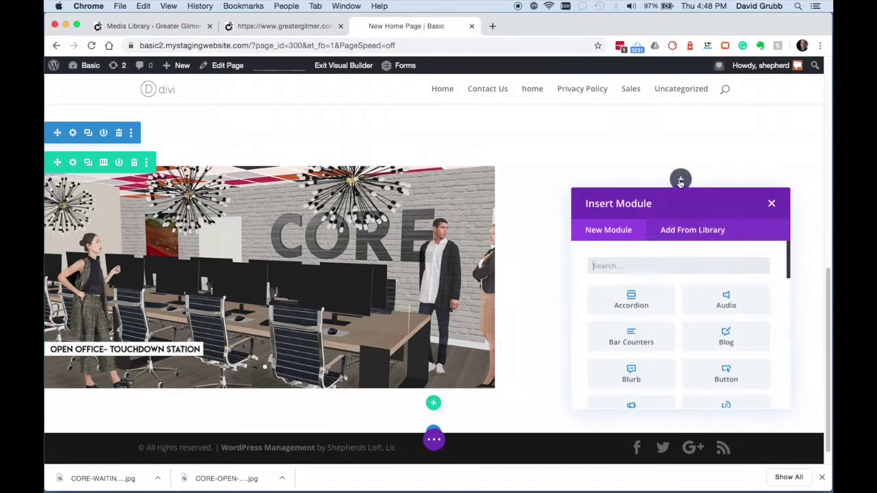
click(301, 28)
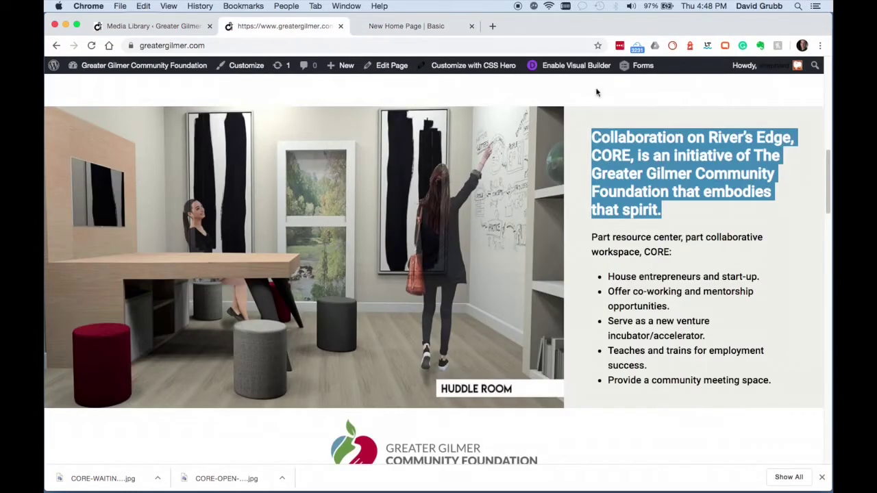
click(406, 26)
text(text)
click(645, 295)
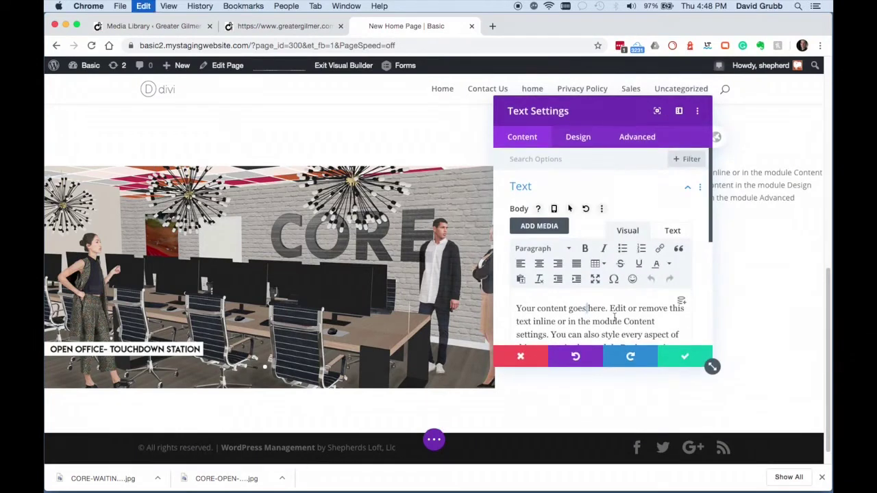
- Replace the Text module's placeholder body with the copied "Collaboration on River's Edge, CORE" heading and move the settings window off the text
key(super+v)
triple_click(603, 309)
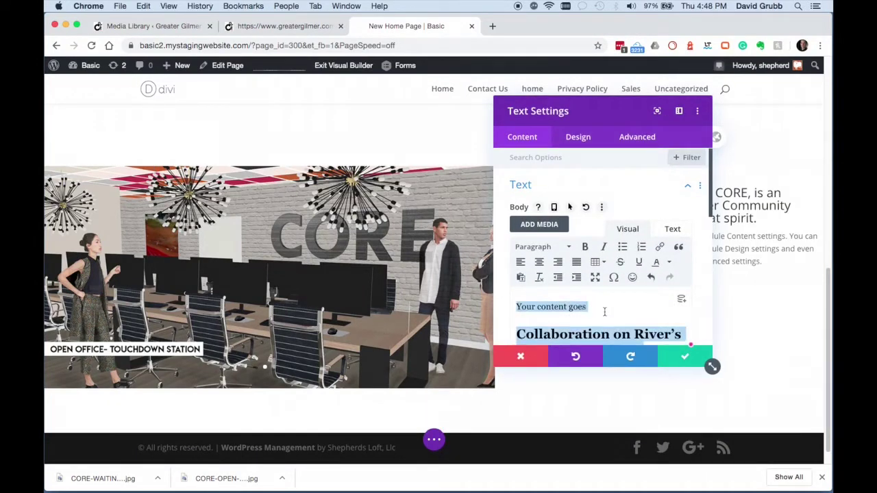
key(BackSpace)
drag(668, 110, 404, 113)
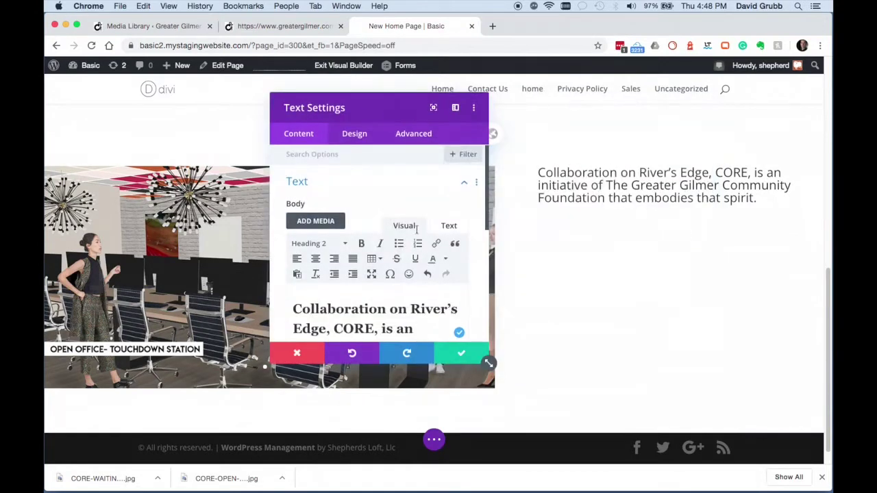
- Compare the heading with the live site, increase the module's Heading 2 line height and save the text settings
click(289, 28)
click(402, 28)
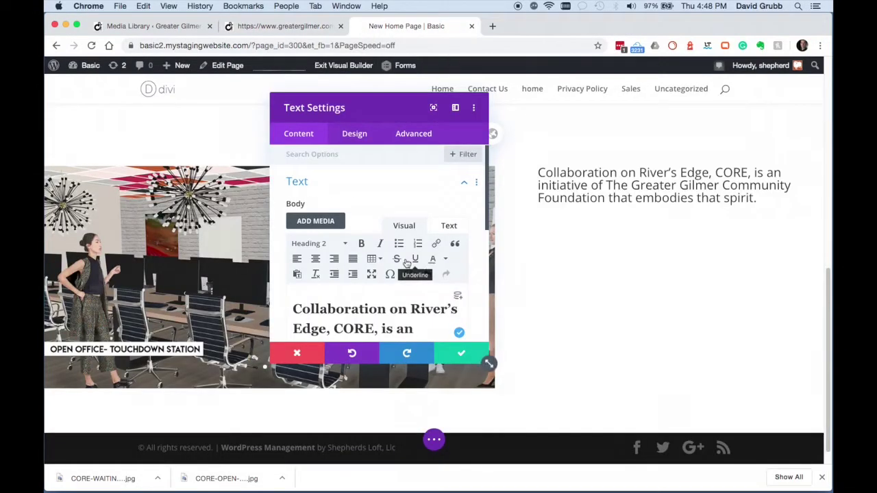
scroll(370, 233, down, 1)
click(353, 136)
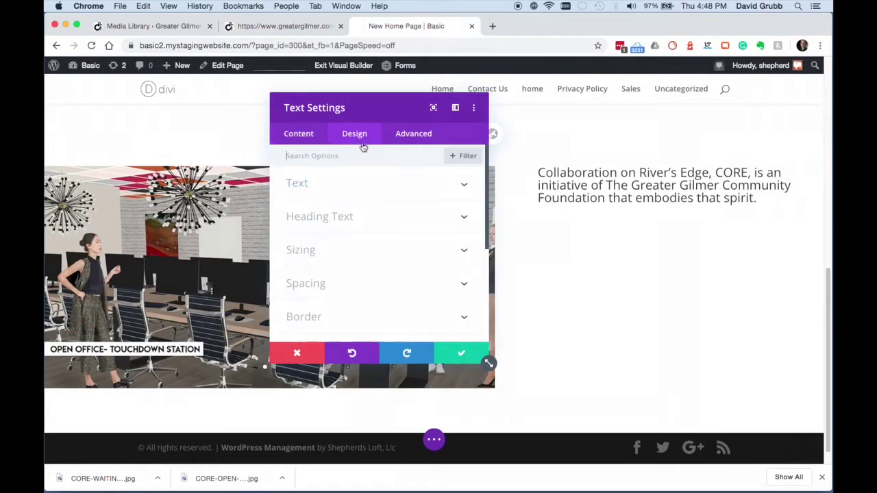
click(336, 218)
click(330, 189)
scroll(356, 233, down, 5)
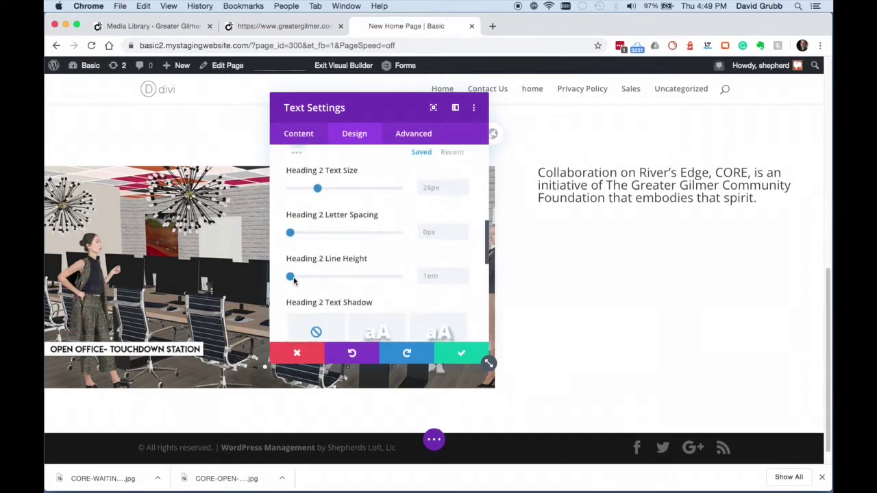
drag(292, 277, 314, 277)
click(463, 355)
- Copy the "Part resource center, part collaborative workspace, CORE:" paragraph and its bullet list from the live site
click(284, 26)
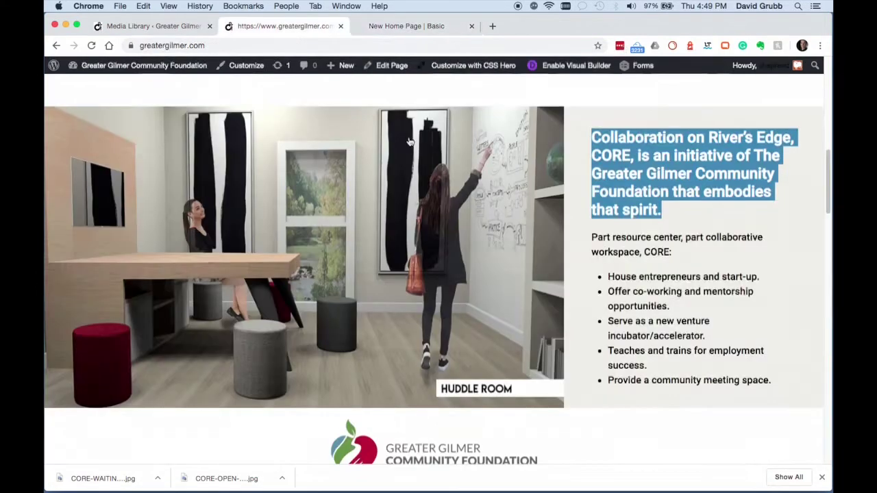
triple_click(602, 235)
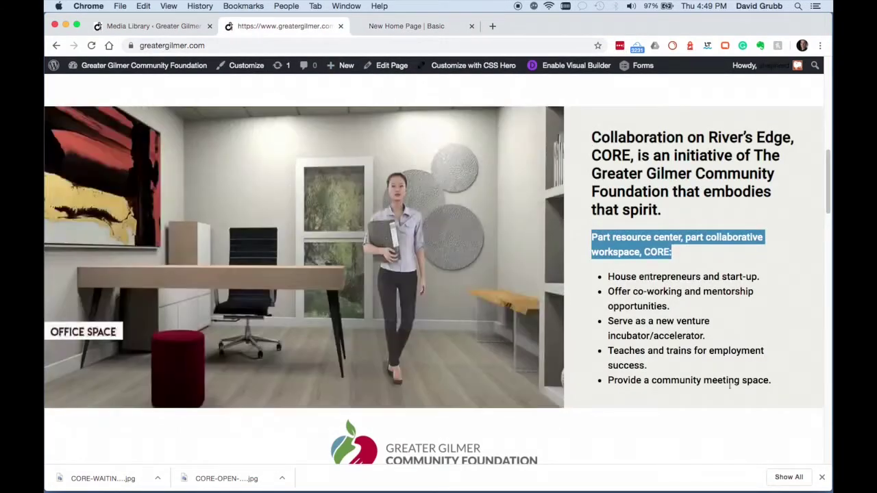
shift+click(771, 381)
key(super+c)
key(ctrl+Tab)
- Insert a Text module below the CORE heading text and replace its placeholder body with the copied paragraph and bullet list
mouse_move(675, 196)
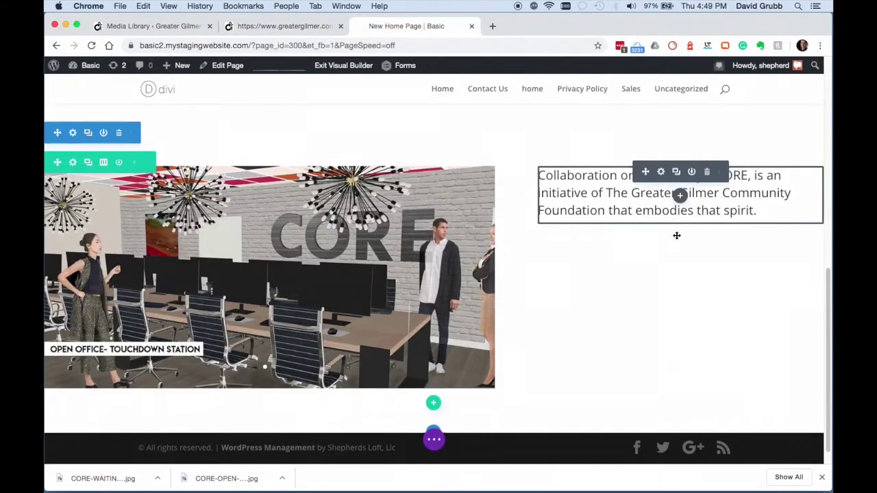
click(678, 194)
text(text)
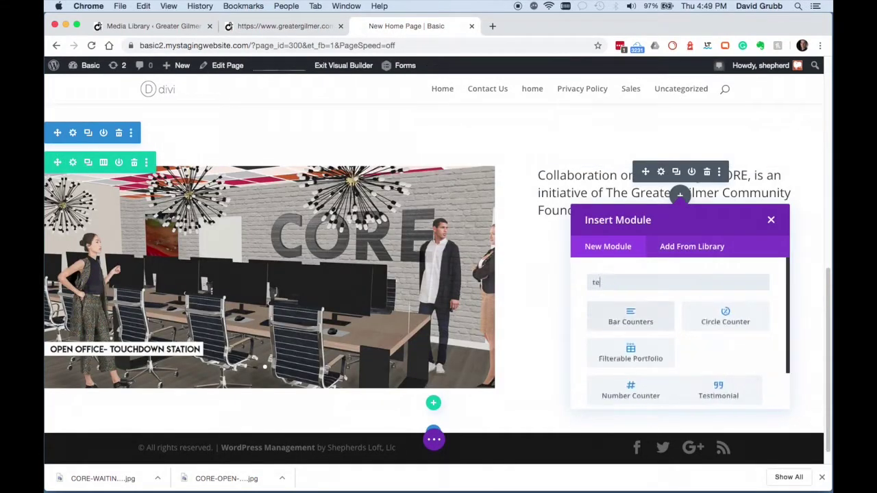
click(631, 315)
triple_click(404, 308)
key(super+v)
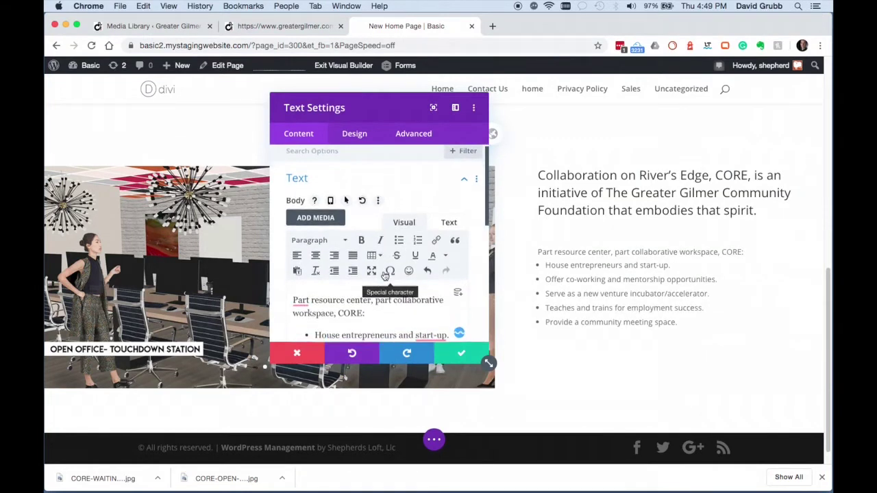
- Add a blank line between the intro paragraph and the bullet list, review the text design options and save the module
scroll(397, 231, down, 3)
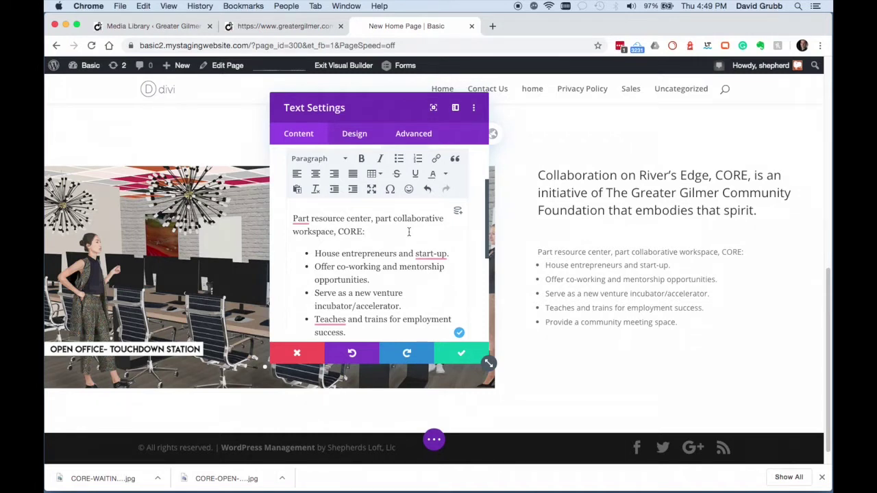
key(Return)
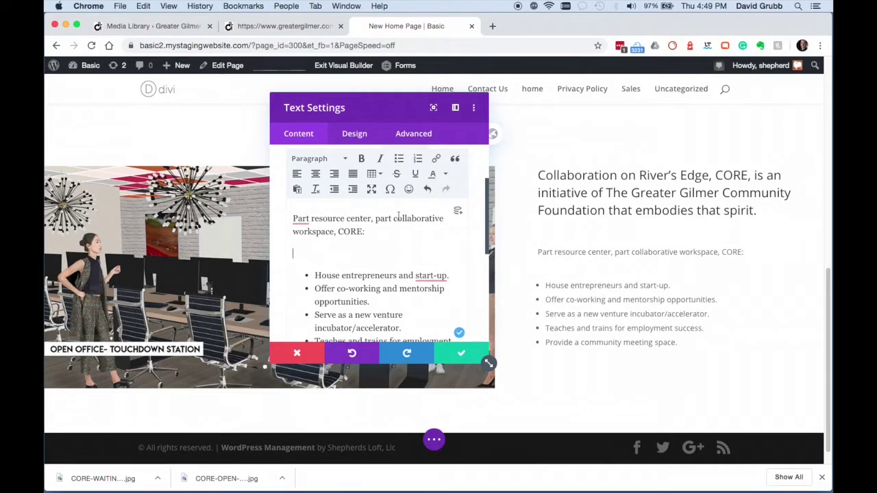
click(356, 137)
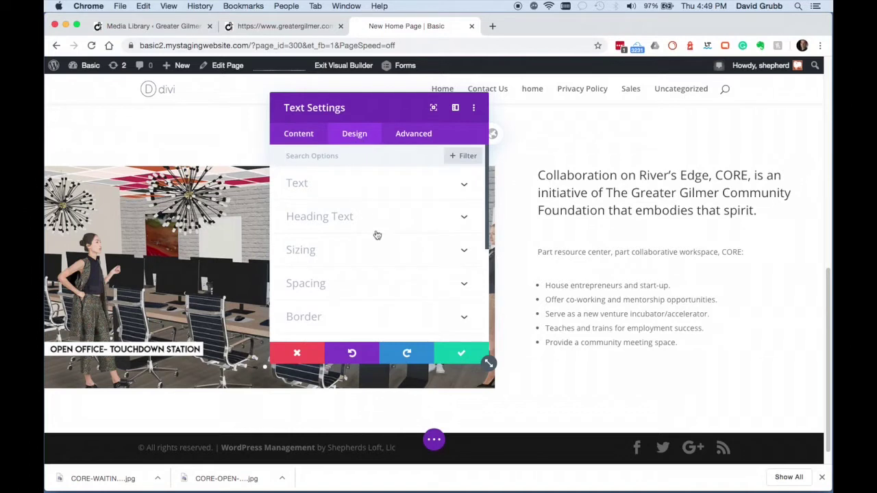
click(297, 185)
scroll(337, 268, down, 5)
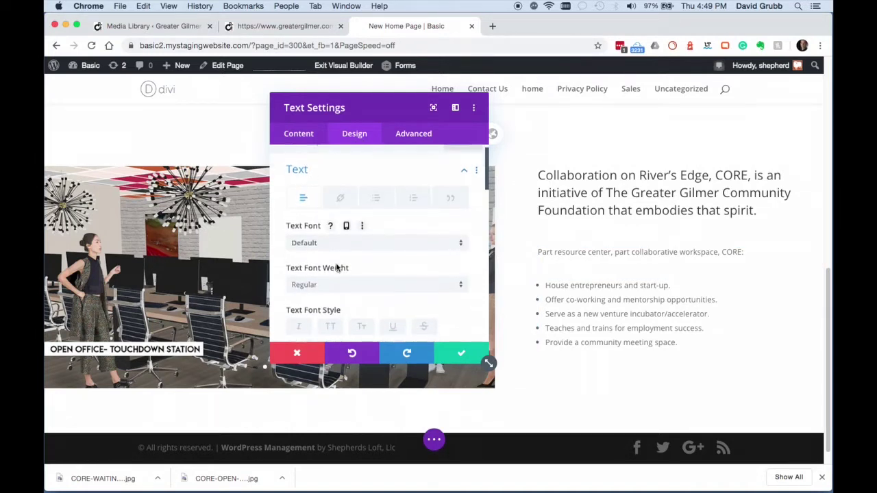
scroll(337, 268, down, 2)
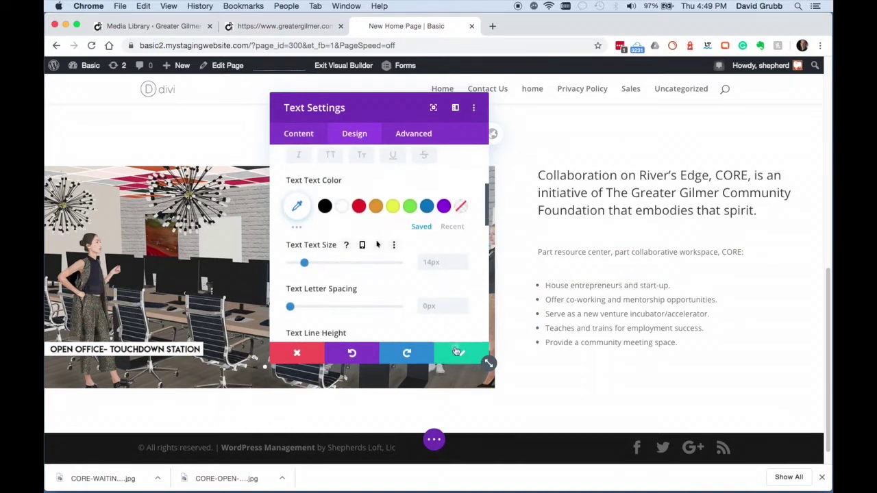
click(457, 351)
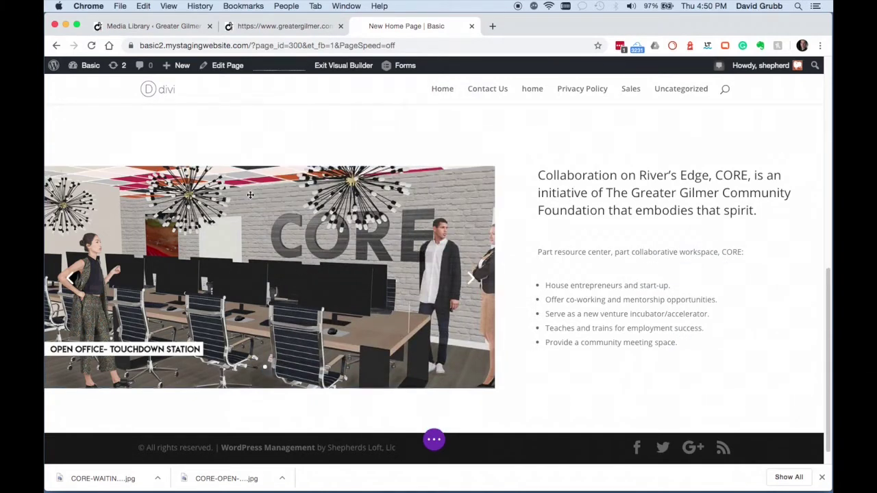
- Clear the placeholder title, button text and body of the slider's second slide
click(250, 195)
click(296, 221)
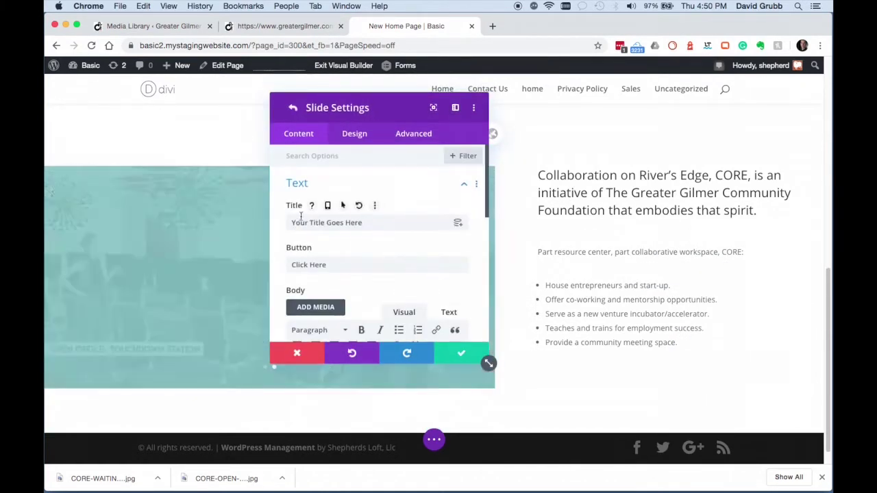
triple_click(315, 221)
key(BackSpace)
triple_click(344, 265)
key(BackSpace)
scroll(345, 268, down, 3)
triple_click(344, 269)
key(BackSpace)
scroll(345, 268, down, 3)
scroll(327, 213, down, 2)
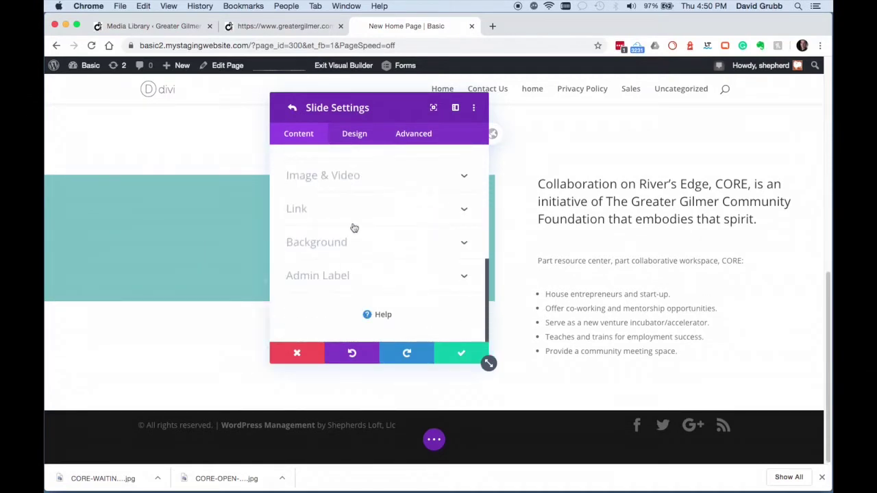
- Upload CORE-WAITING-ROOM-PERSPECTIVE-1.jpg as the second slide's background image and save the slide and slider settings
click(329, 234)
click(433, 238)
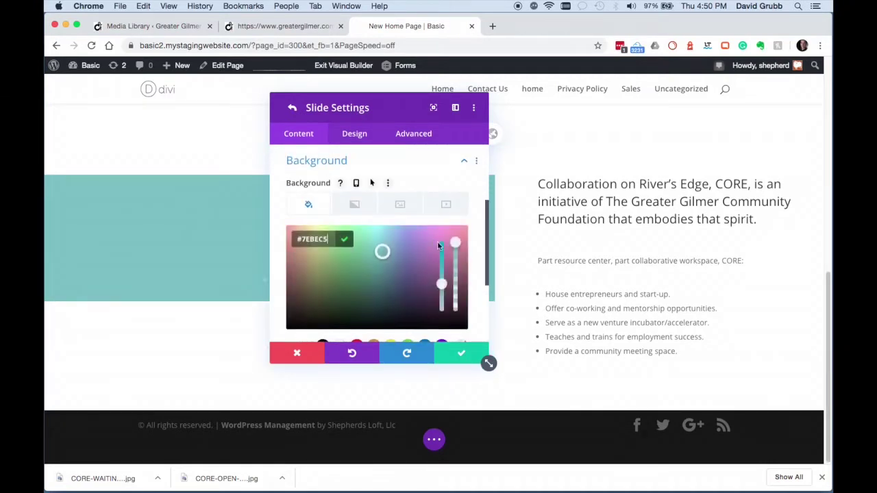
click(354, 204)
click(400, 204)
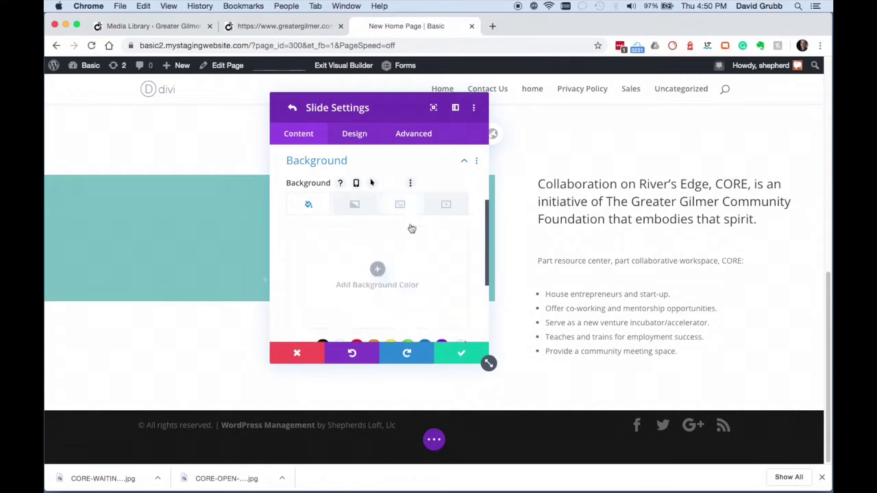
click(380, 270)
click(198, 111)
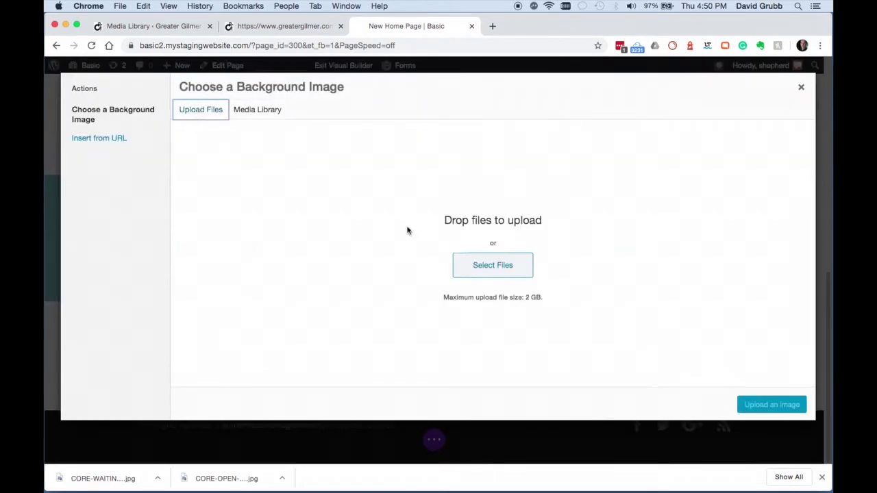
click(496, 269)
click(308, 117)
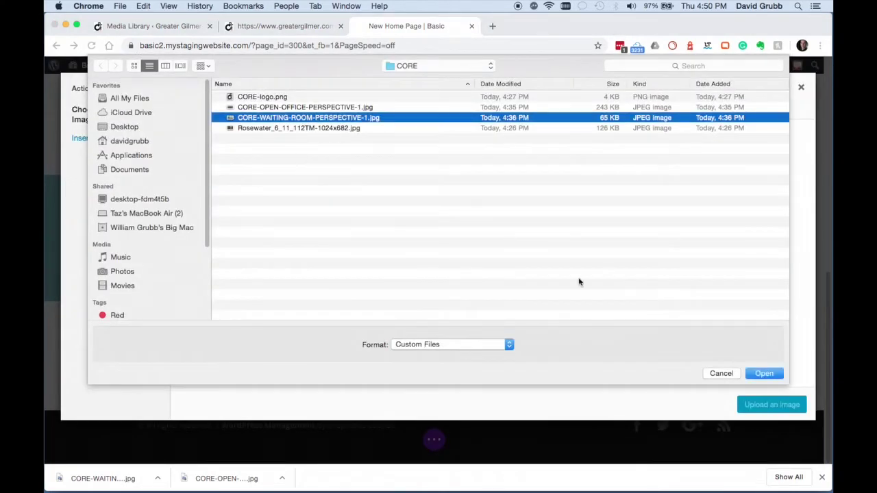
click(765, 373)
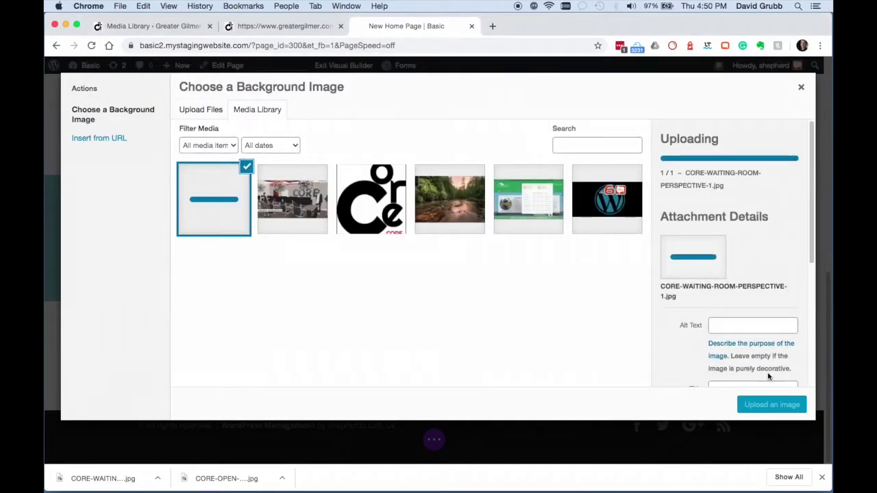
click(792, 409)
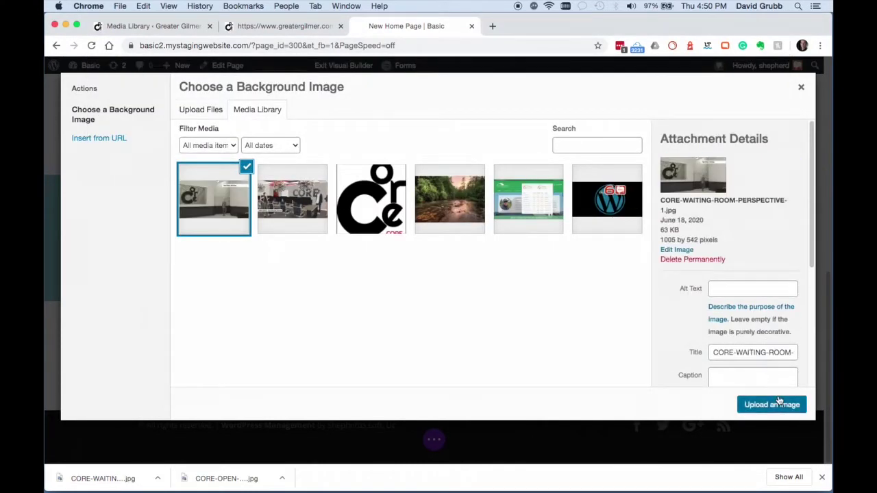
scroll(410, 319, up, 4)
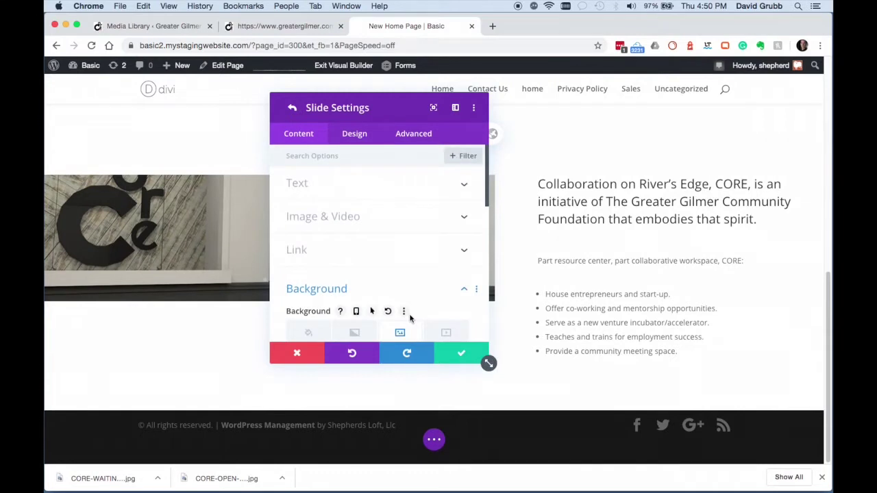
click(461, 356)
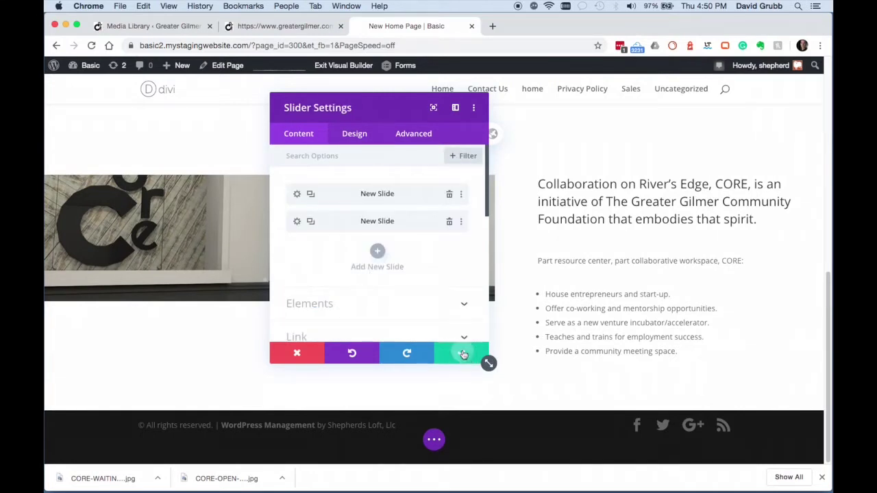
click(463, 354)
- Reopen the slider's sizing options and adjust its minimum height to about 386 px
scroll(466, 358, up, 2)
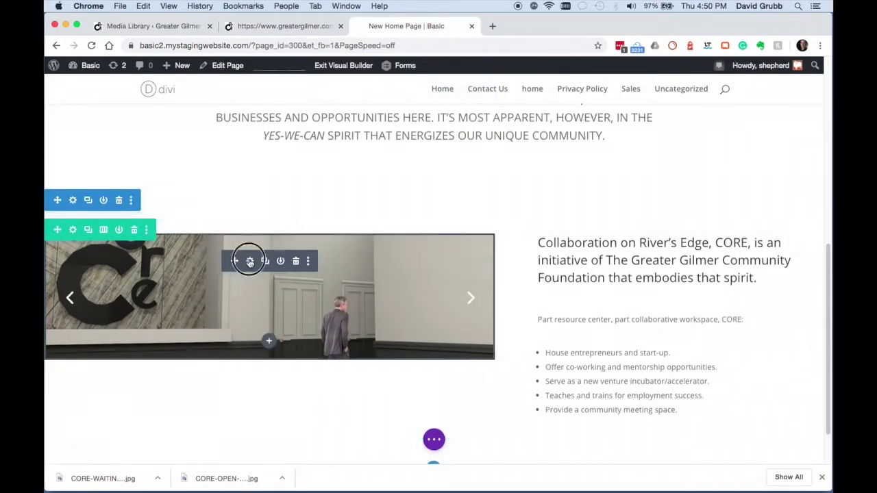
click(249, 261)
click(357, 132)
scroll(329, 253, down, 2)
scroll(329, 258, down, 5)
scroll(329, 258, up, 2)
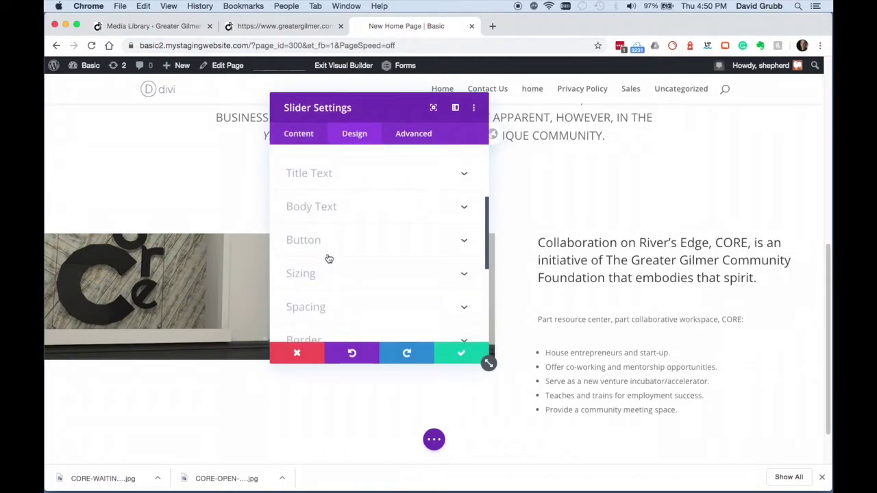
click(312, 282)
scroll(376, 287, down, 3)
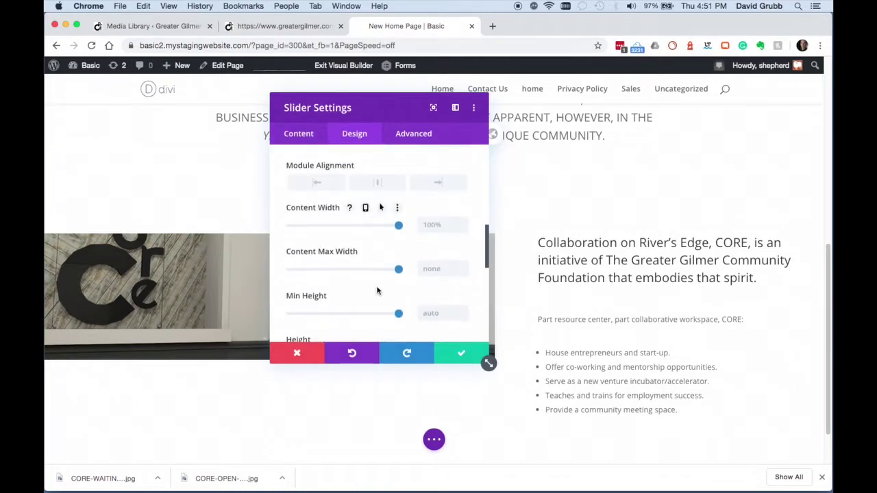
scroll(376, 291, down, 4)
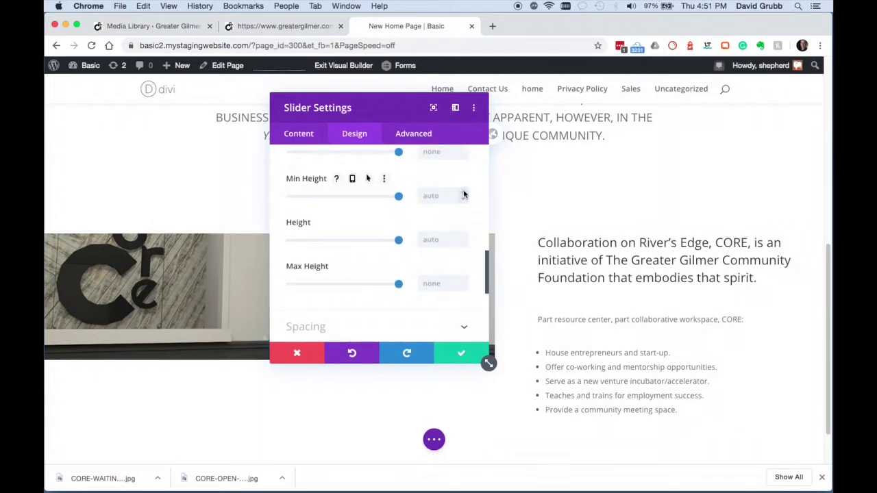
drag(400, 198, 347, 198)
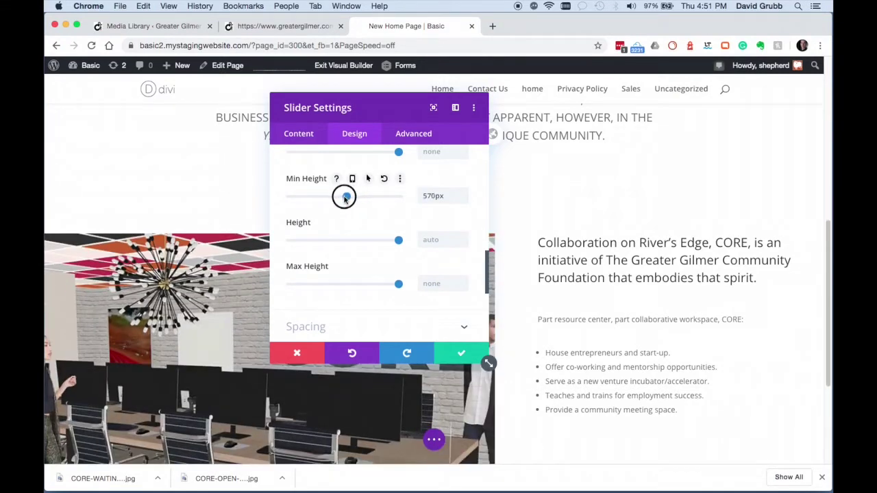
drag(336, 197, 325, 198)
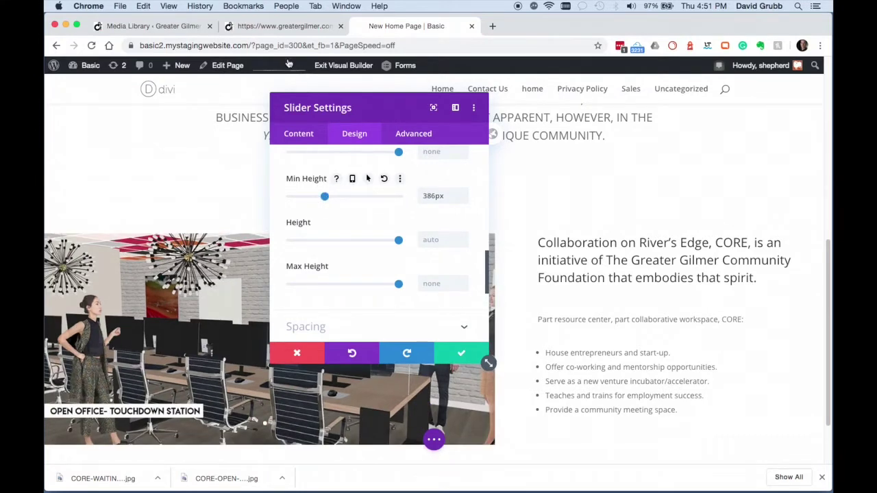
- Measure the height of the slider image on the live Greater Gilmer site
click(268, 28)
scroll(270, 167, up, 3)
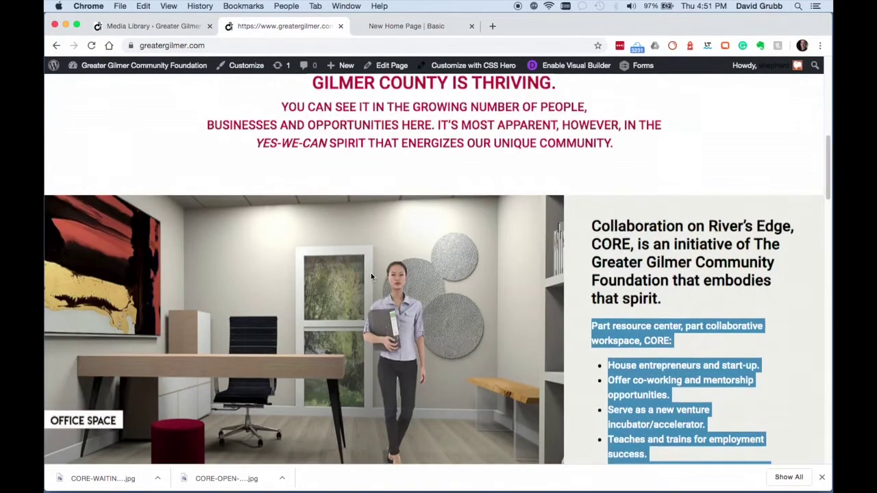
scroll(371, 273, down, 2)
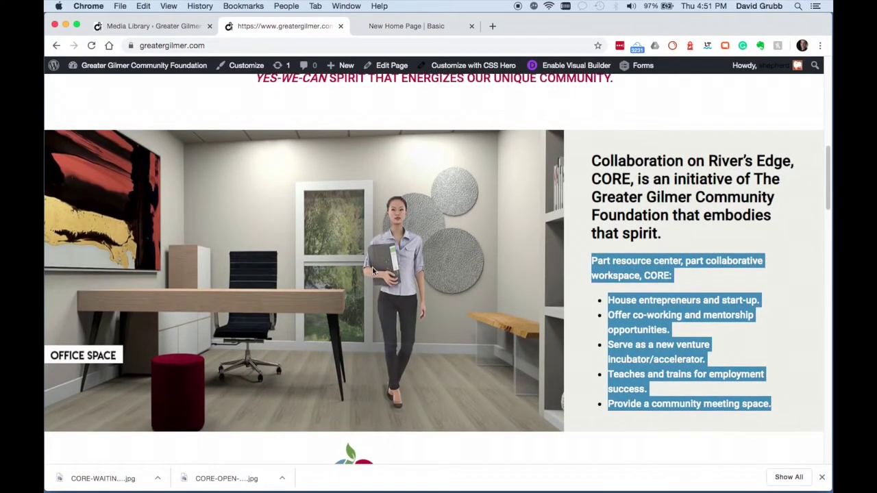
drag(556, 130, 342, 433)
- Set the slider's minimum and maximum height to 391 px and save the slider settings
click(408, 26)
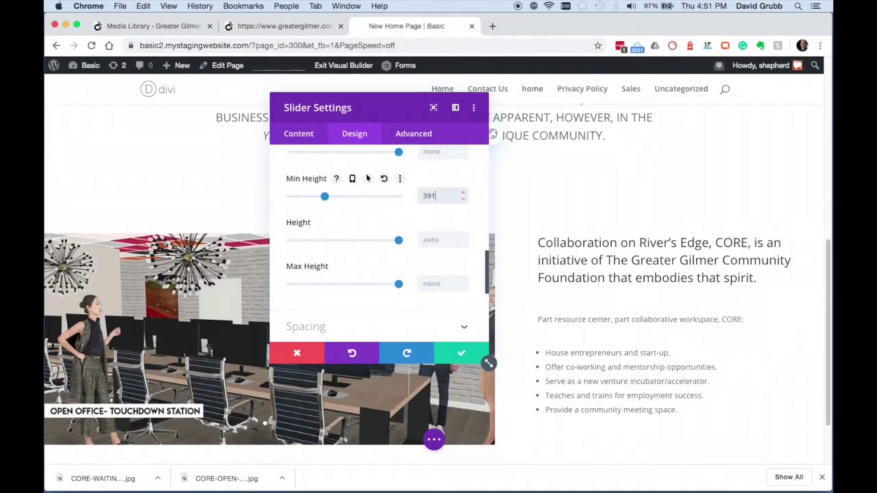
click(441, 282)
text(391)
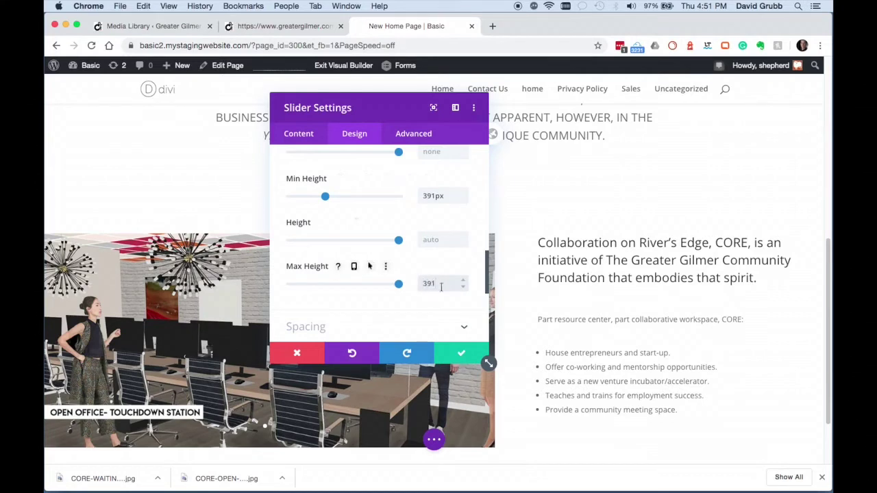
click(462, 355)
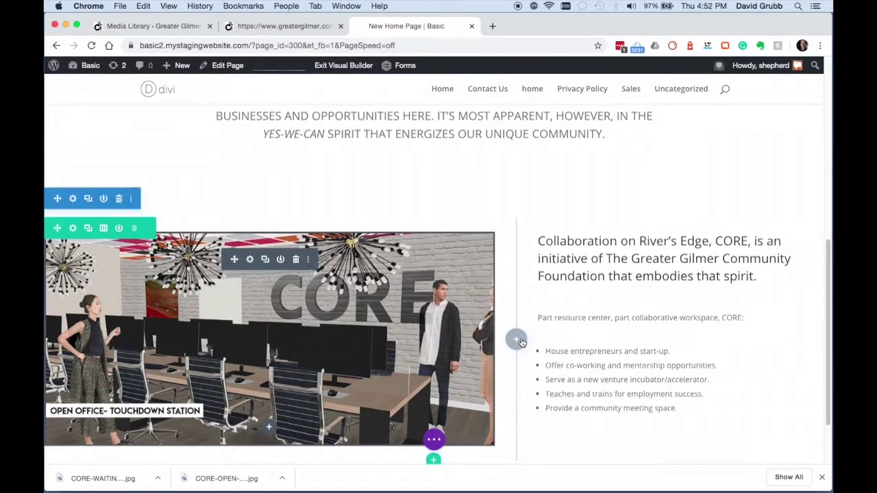
- Save the Greater Gilmer Community Foundation logo image from the live site to the computer
scroll(522, 342, down, 3)
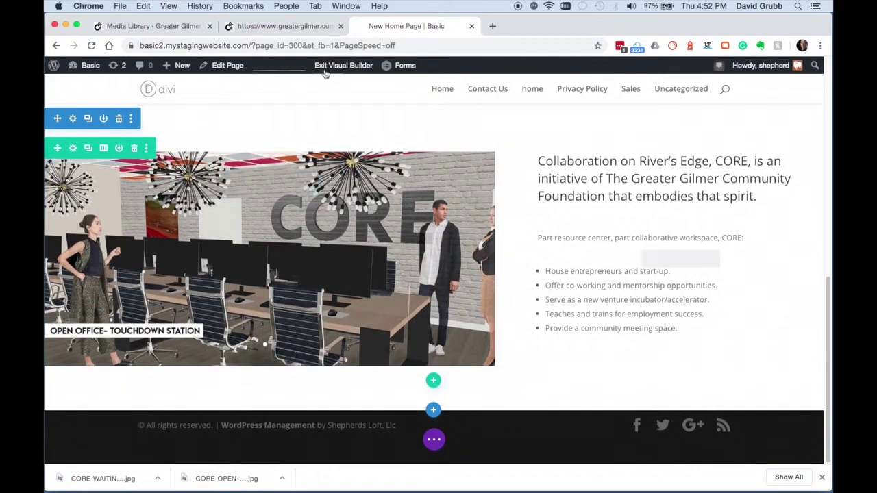
key(ctrl+shift+Tab)
scroll(406, 231, down, 5)
scroll(405, 232, down, 1)
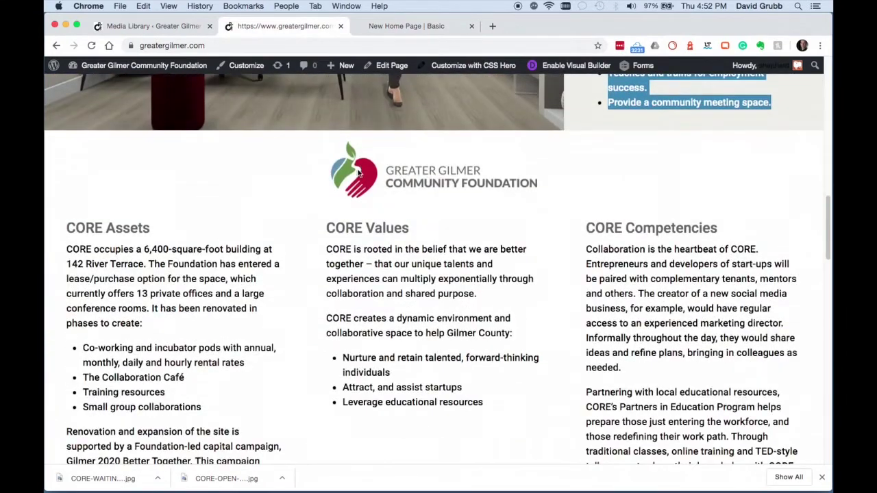
right_click(365, 177)
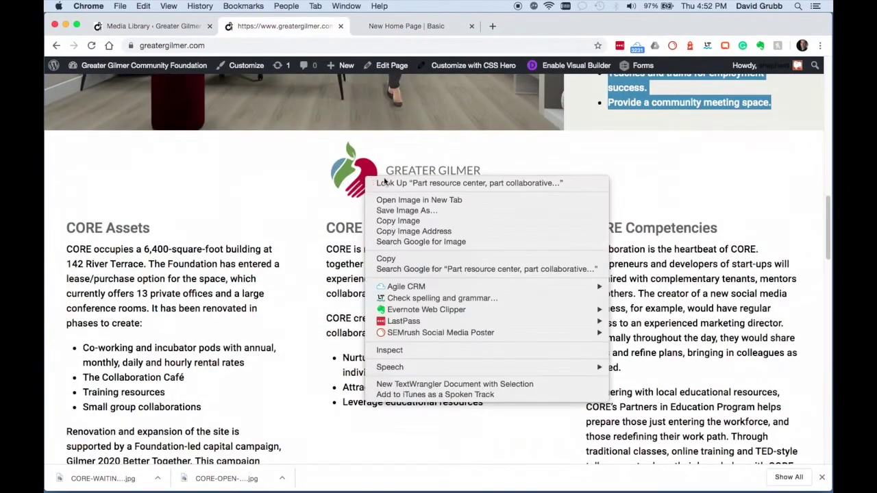
click(419, 211)
click(375, 262)
click(623, 376)
- Select the CORE Assets heading on the live site and insert a three-column row below the slider-and-text row on the new page
scroll(128, 243, down, 1)
drag(67, 220, 150, 221)
click(407, 26)
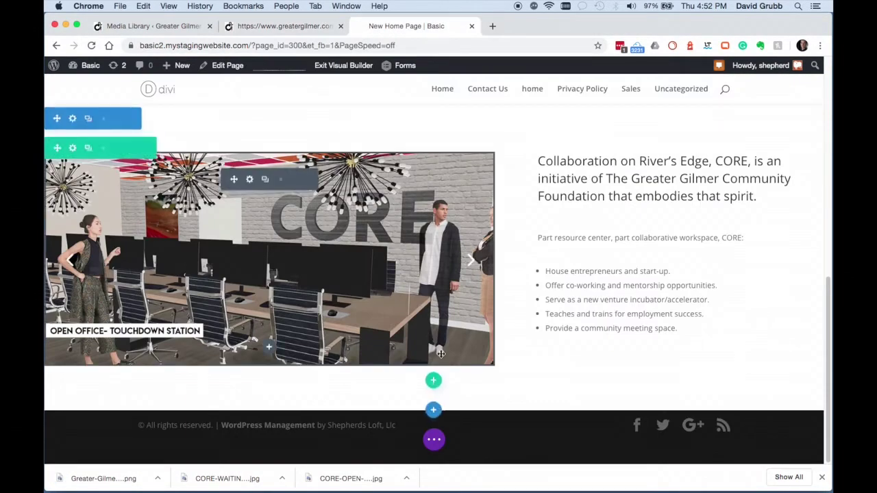
click(433, 384)
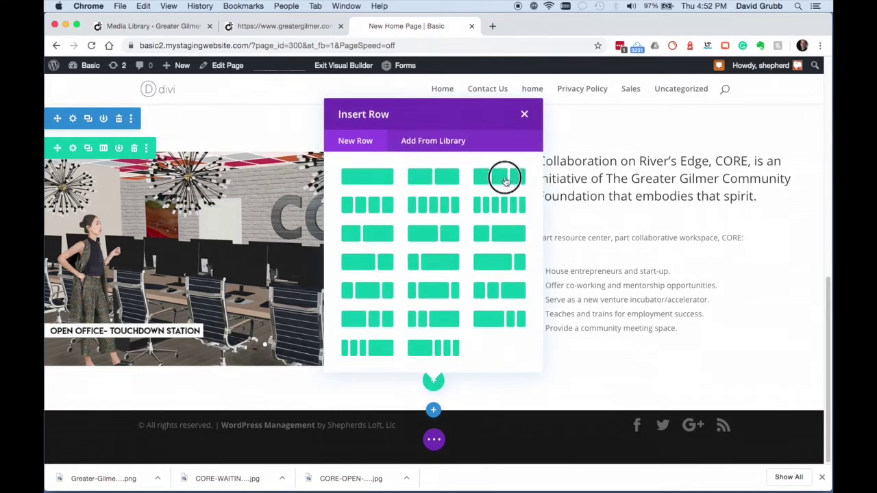
click(502, 179)
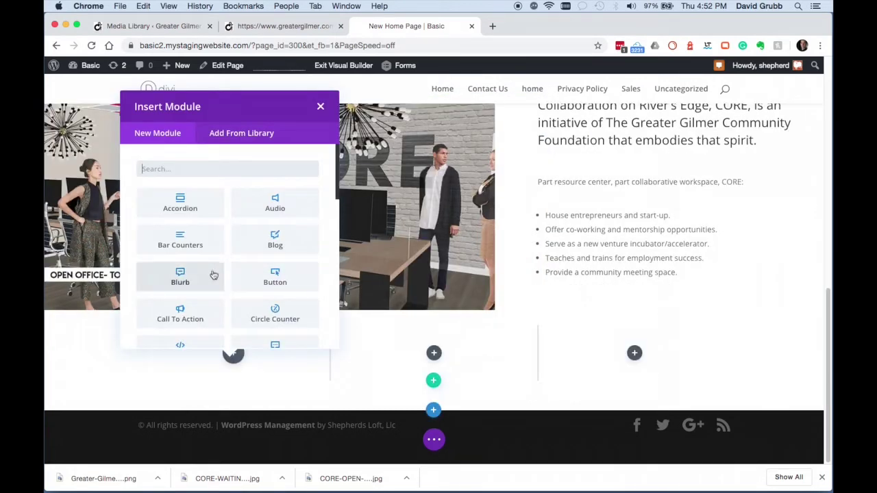
- Check the column layout on the live site and add a Text module to the new row's first column
click(250, 28)
scroll(377, 288, down, 1)
scroll(397, 205, up, 1)
click(413, 25)
text(text)
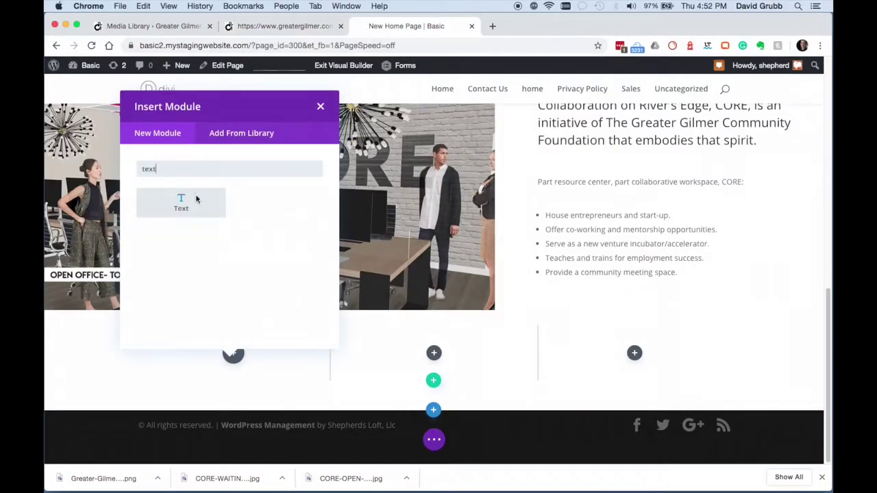
click(183, 213)
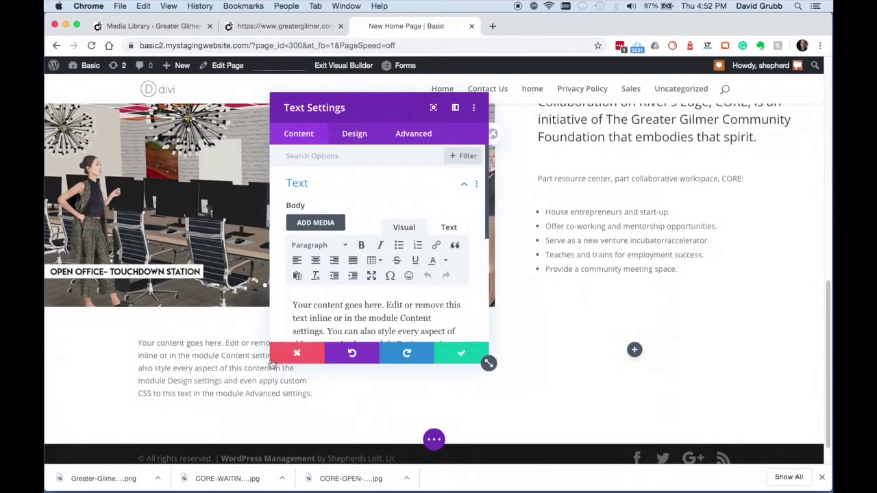
click(272, 361)
- Add a Blurb module to the row's middle column and title it CORE Values, copied from the live site
scroll(274, 329, down, 1)
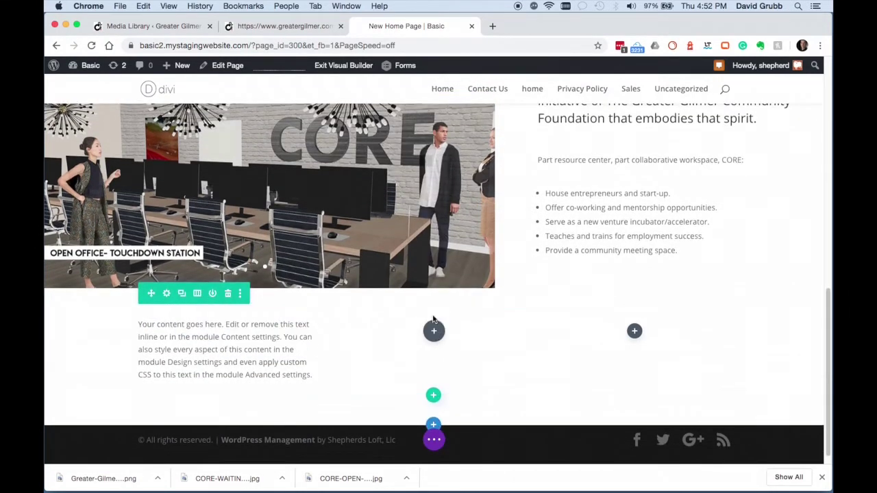
click(434, 331)
click(377, 279)
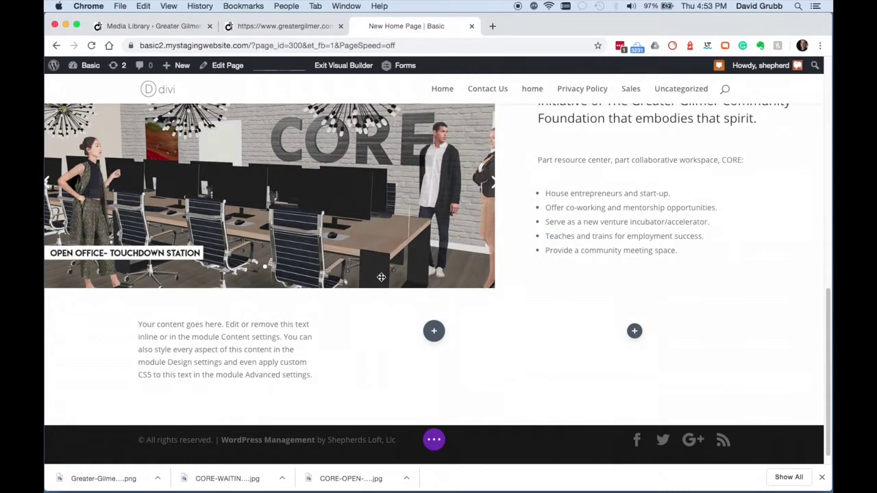
triple_click(354, 216)
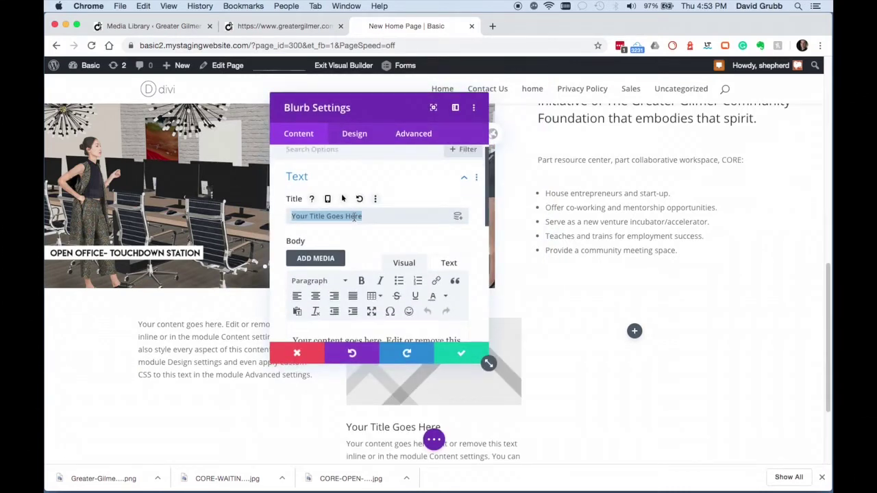
click(284, 26)
triple_click(347, 181)
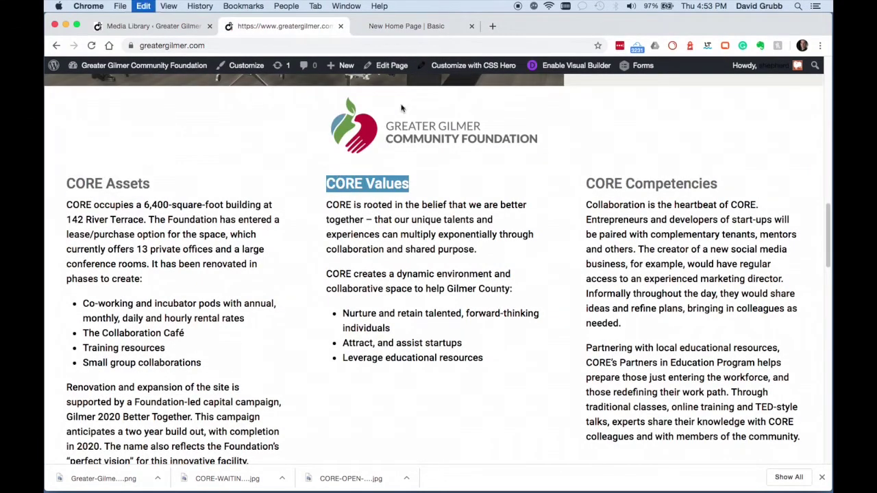
click(406, 26)
click(363, 216)
scroll(363, 254, down, 2)
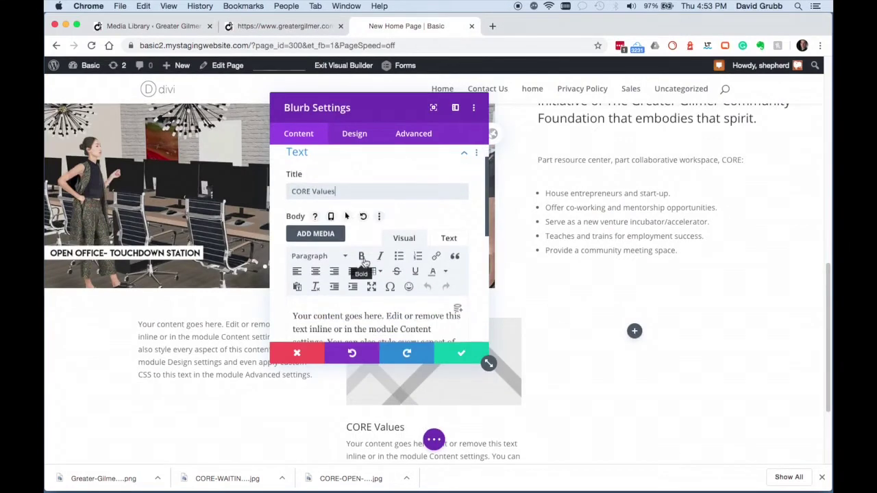
- Replace the CORE Values blurb's placeholder body with the paragraphs and bullet list copied from the live site
click(304, 26)
drag(327, 204, 487, 365)
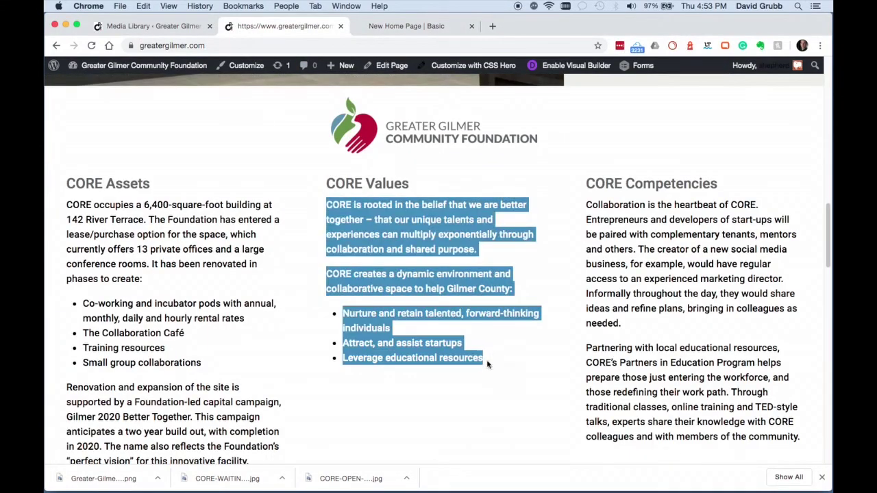
click(411, 29)
triple_click(389, 314)
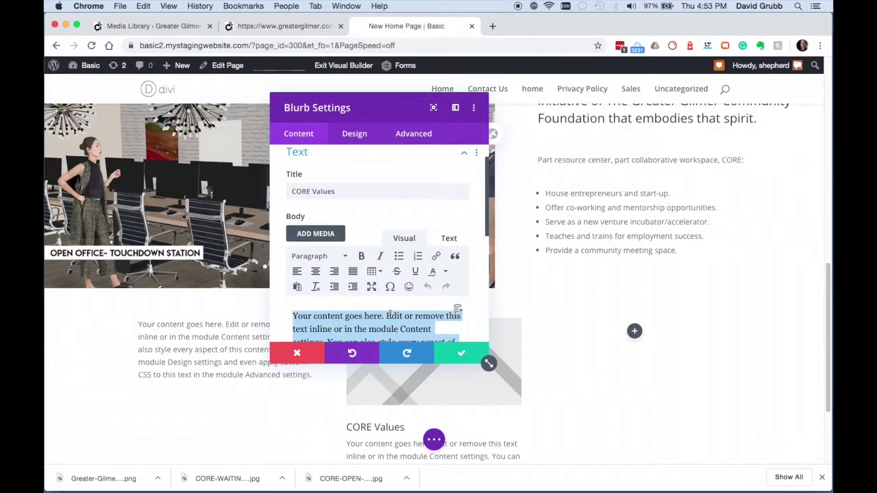
key(super+v)
- Remove the placeholder image from the CORE Values blurb and save the module
drag(377, 108, 603, 95)
scroll(580, 216, down, 10)
click(546, 202)
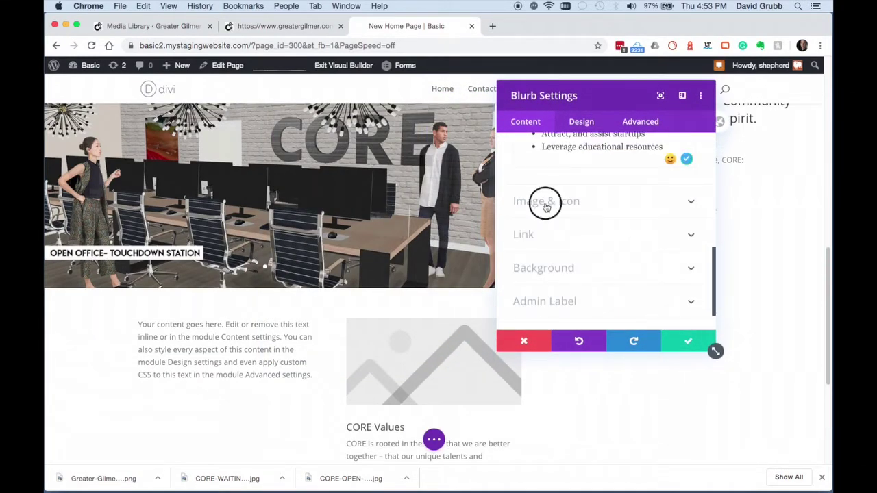
click(662, 240)
scroll(421, 307, down, 2)
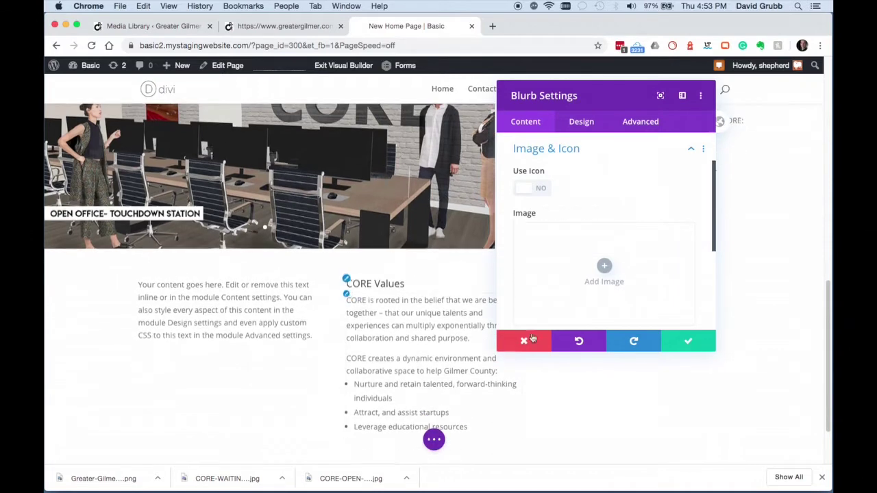
click(689, 340)
- Replace the first column's Text module with a Blurb module titled CORE Assets, copied from the live site
click(262, 32)
drag(67, 184, 150, 185)
key(super+c)
click(392, 28)
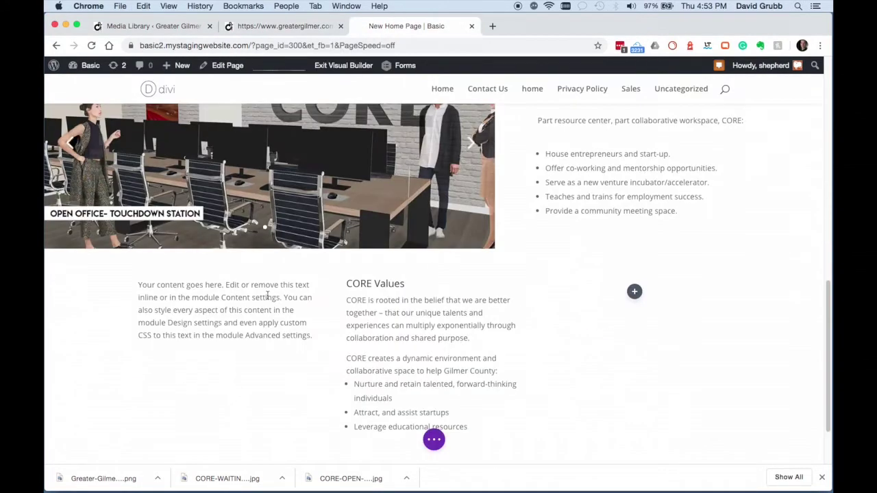
click(230, 284)
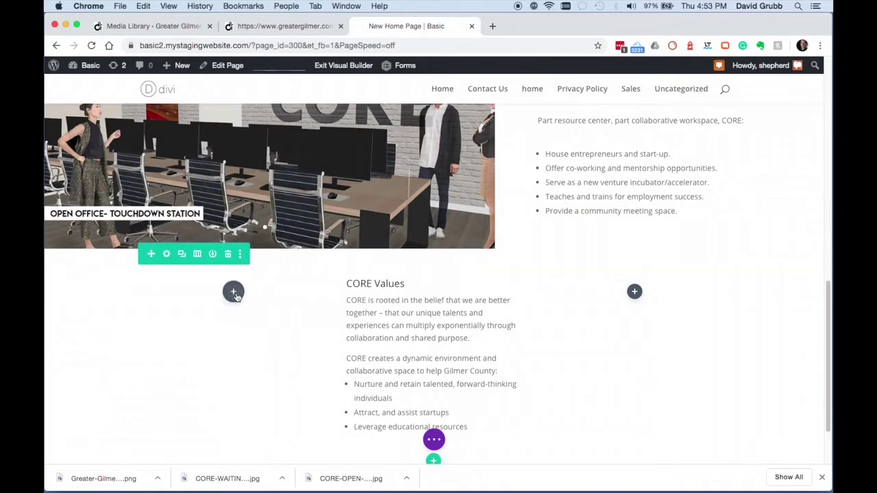
click(234, 293)
text(blur)
click(177, 207)
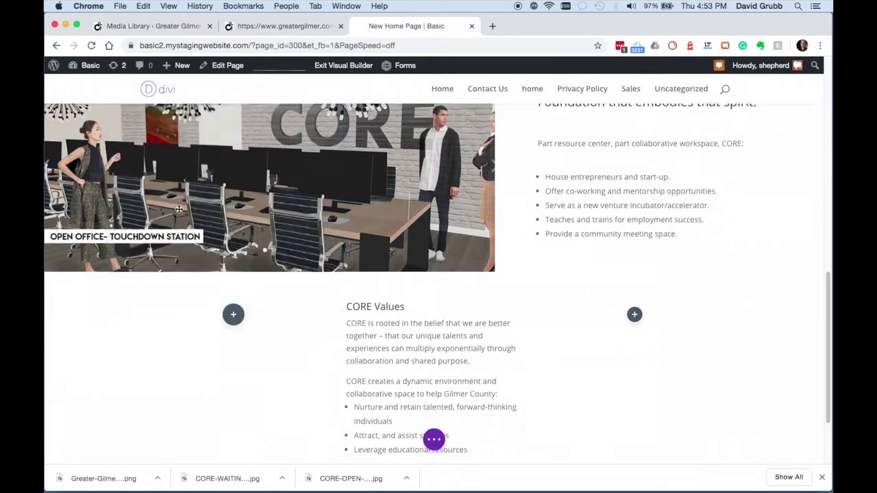
triple_click(565, 211)
key(super+v)
- Replace the CORE Assets blurb's placeholder body with the text copied from the live site and switch to the visual editor
key(ctrl+shift+Tab)
click(119, 235)
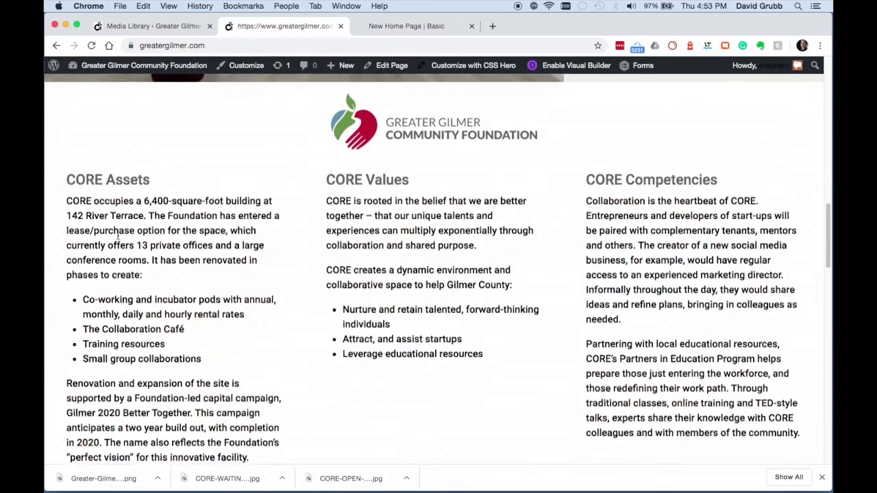
scroll(119, 235, down, 1)
drag(67, 187, 334, 387)
key(super+c)
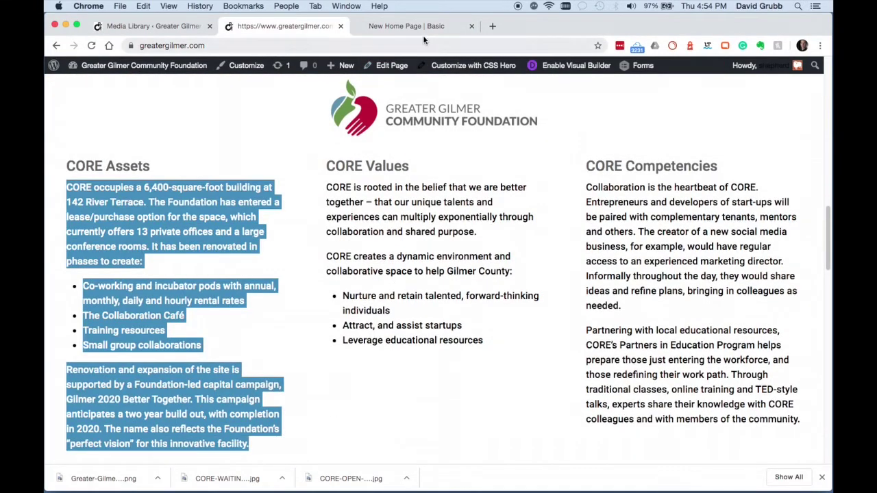
key(ctrl+Tab)
scroll(577, 225, down, 3)
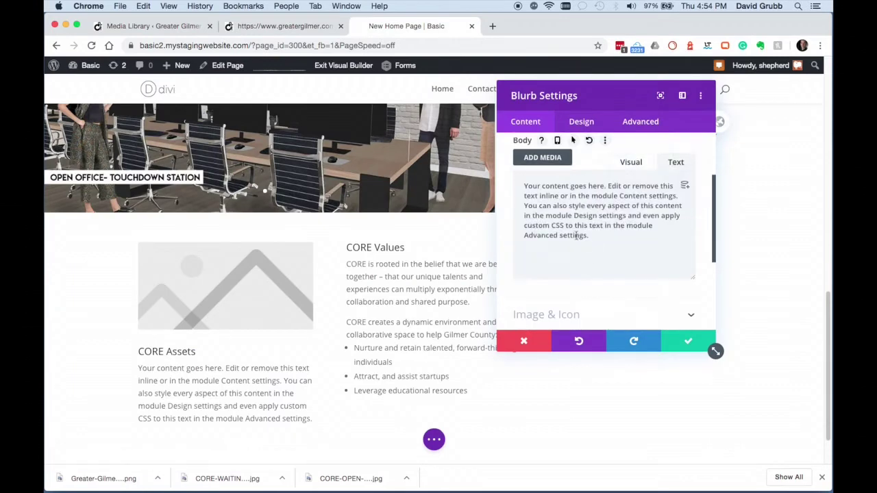
triple_click(594, 237)
key(super+v)
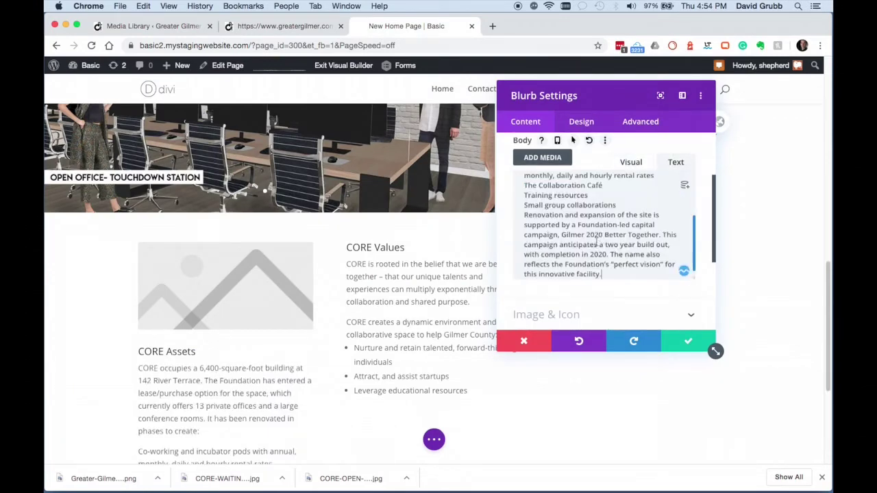
click(631, 163)
- Turn the text starting with "Co-working and incubator pods" in the CORE Assets body into a bulleted list
scroll(417, 290, down, 5)
scroll(571, 262, down, 3)
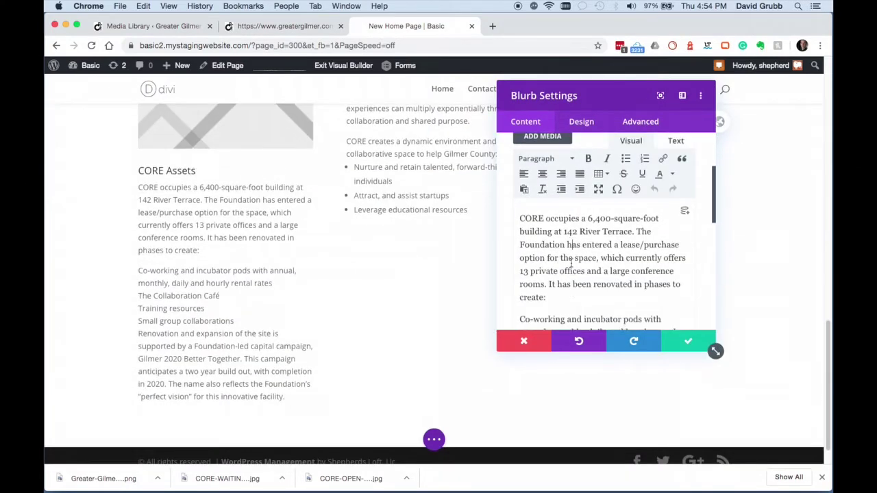
scroll(525, 243, up, 3)
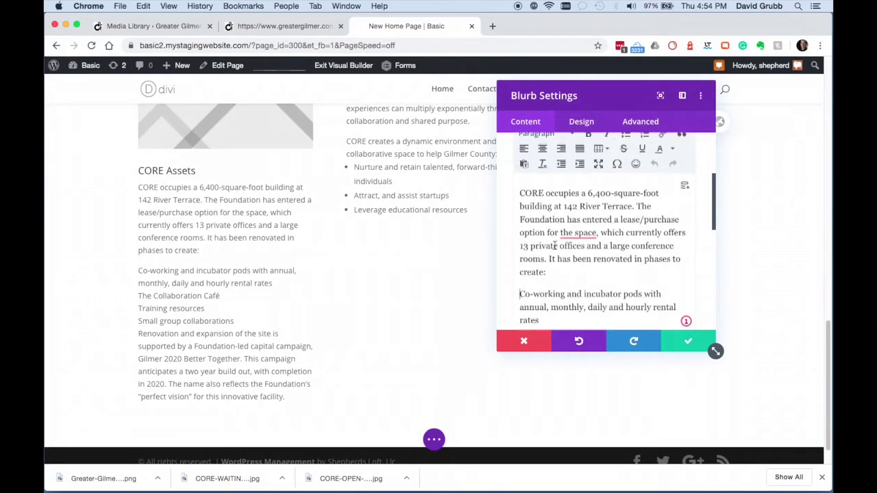
click(629, 192)
scroll(582, 287, down, 4)
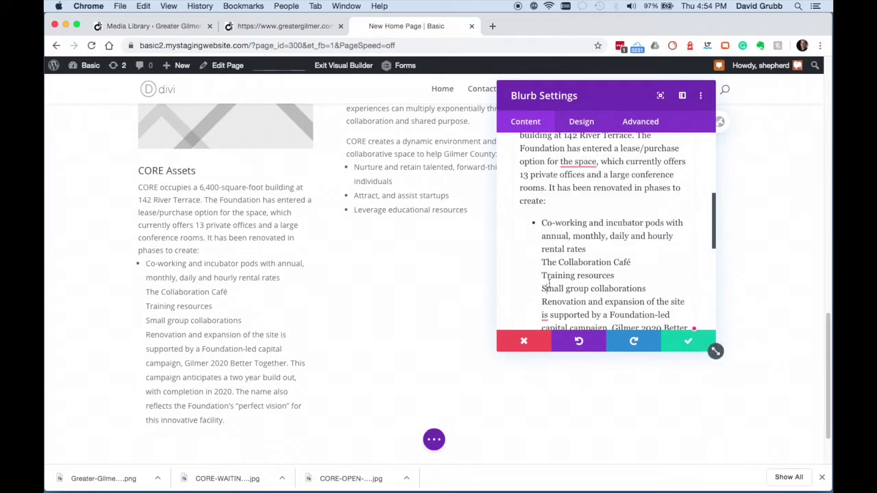
scroll(549, 284, down, 1)
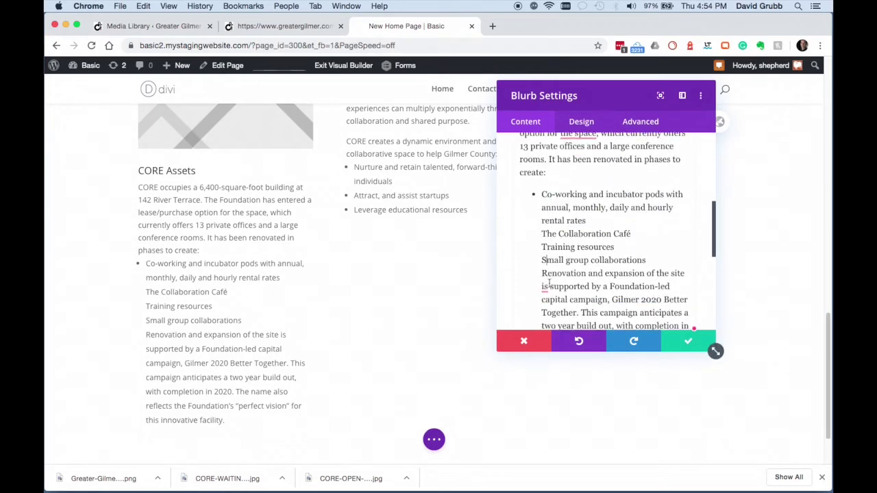
- Split The Collaboration Café, Training resources and Small group collaborations into separate bullets, matching the list on the live site
click(300, 27)
click(388, 26)
key(BackSpace)
key(Return)
click(312, 28)
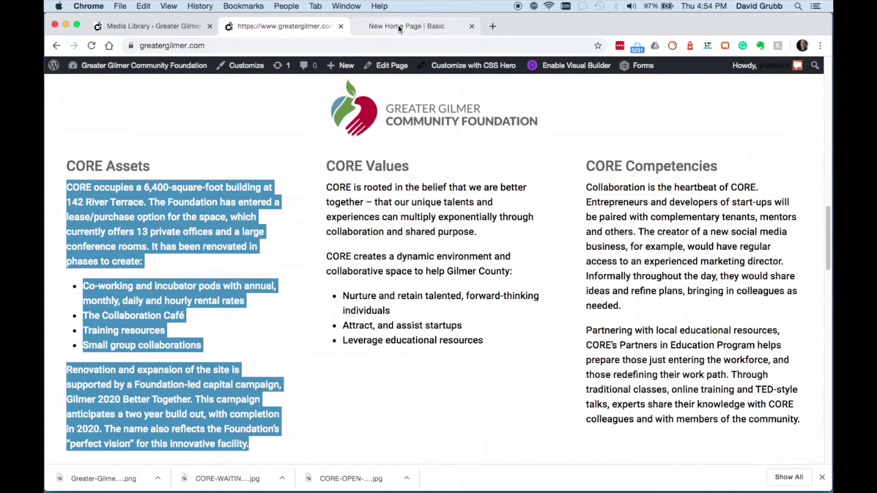
click(399, 27)
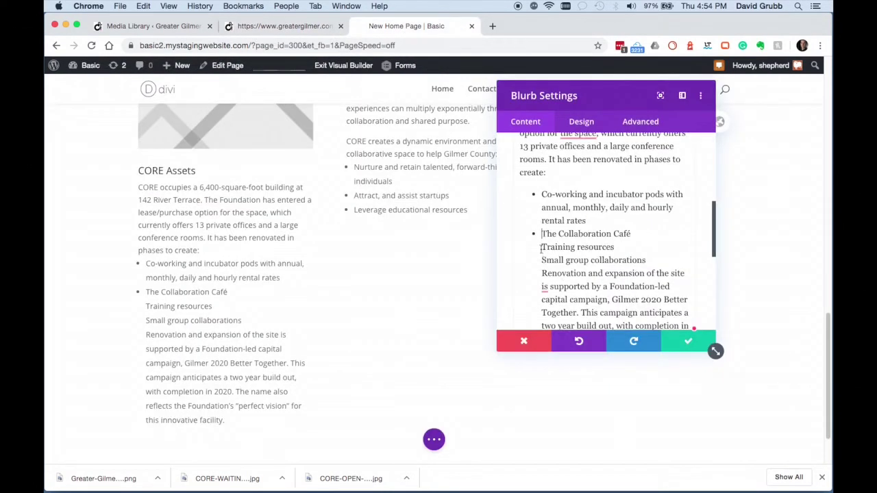
click(294, 27)
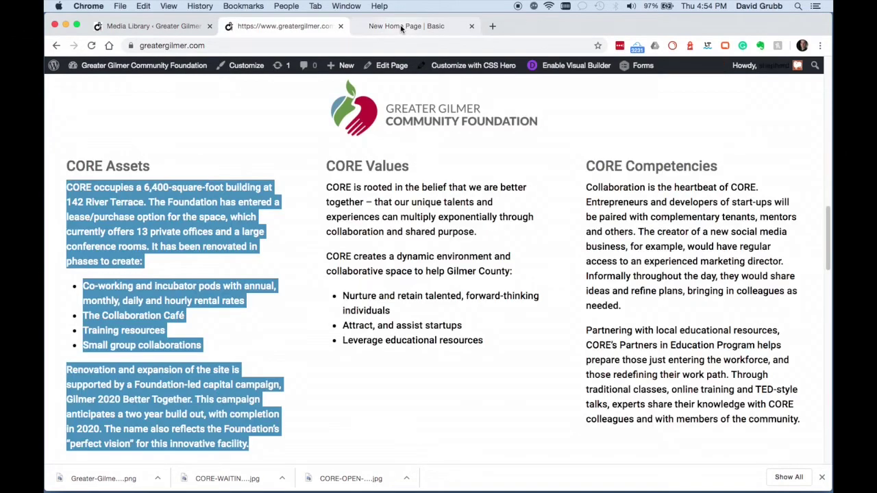
click(402, 28)
key(BackSpace)
key(Return)
click(295, 27)
click(408, 28)
- Separate the "Renovation and expansion of the site" text from the bullet list as a regular paragraph below it
click(541, 266)
key(Return)
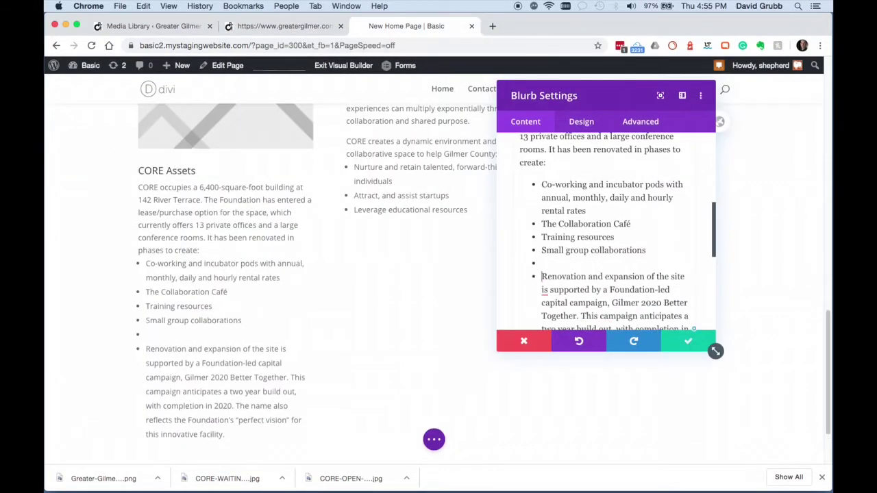
key(Return)
key(Up)
key(Up)
key(Return)
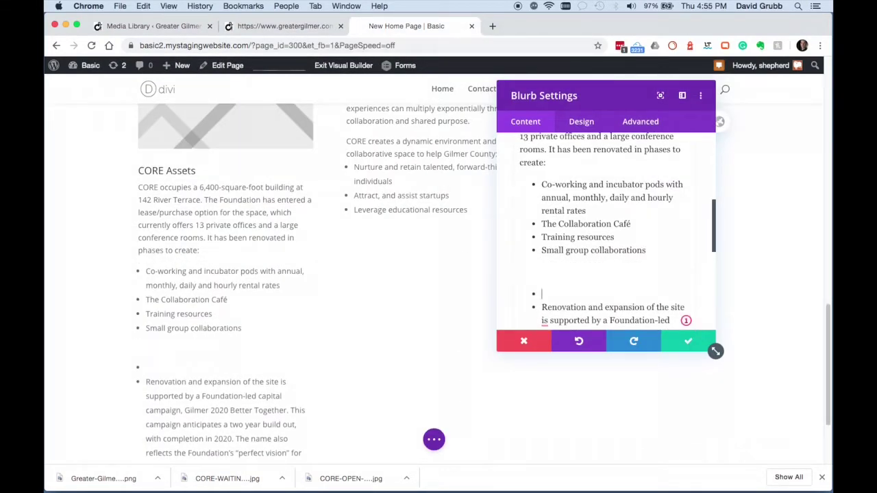
key(Delete)
key(BackSpace)
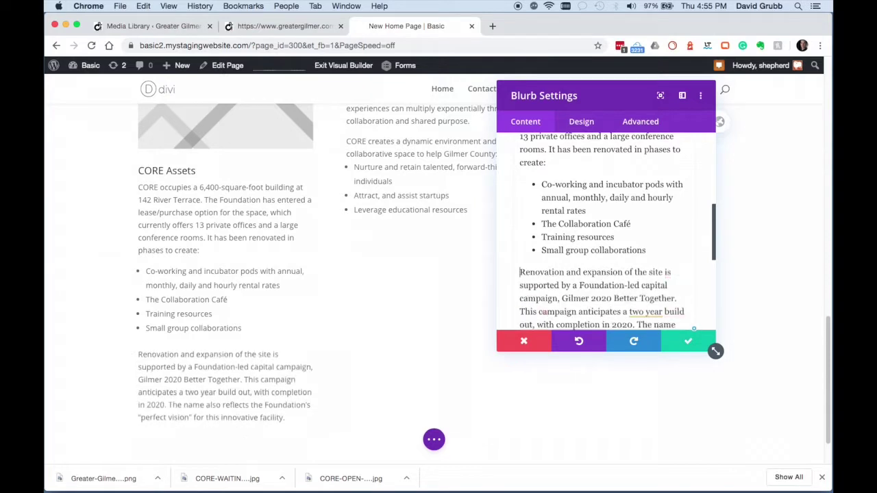
- Apply the suggested correction "two-year build-out" in the last CORE Assets paragraph and save the blurb
scroll(606, 233, down, 3)
click(519, 230)
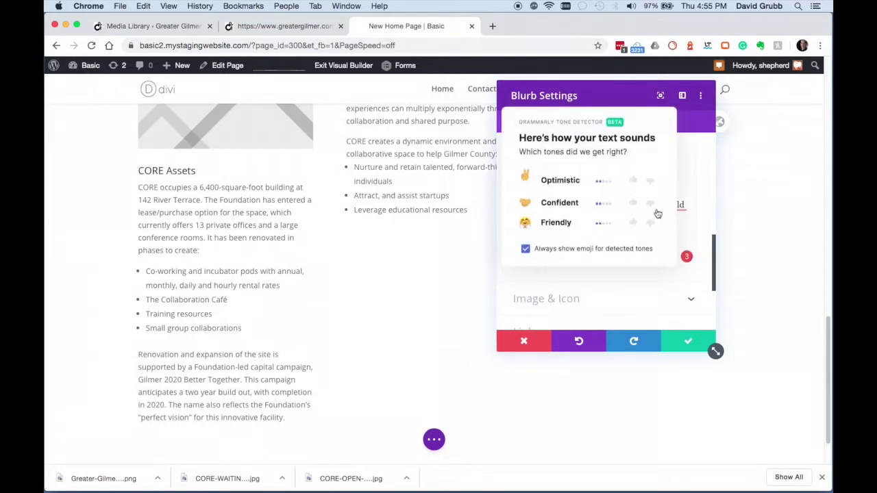
click(640, 204)
click(656, 266)
click(674, 205)
click(681, 293)
click(689, 343)
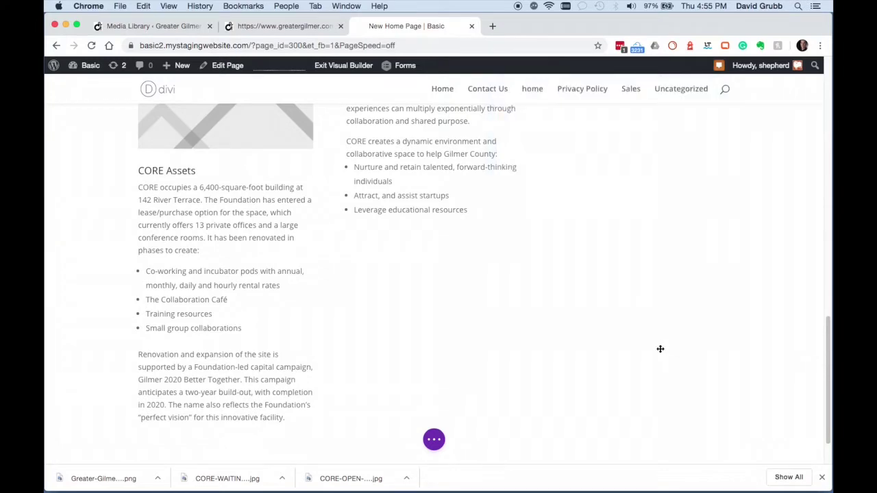
- Reopen the CORE Values blurb's settings
scroll(659, 349, up, 3)
click(461, 296)
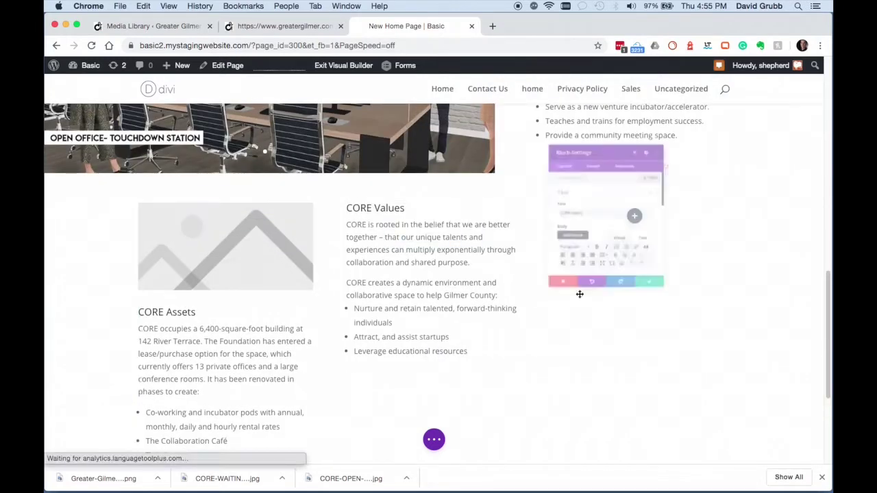
- Remove the placeholder image from the CORE Assets blurb
click(532, 169)
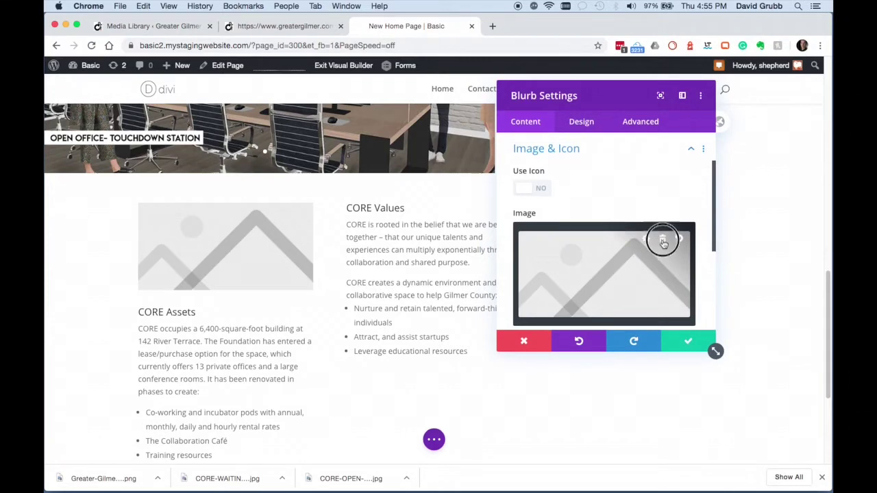
click(662, 238)
- Copy the CORE Competencies heading from the live greatergilmer.com page
click(288, 26)
triple_click(587, 159)
key(super+c)
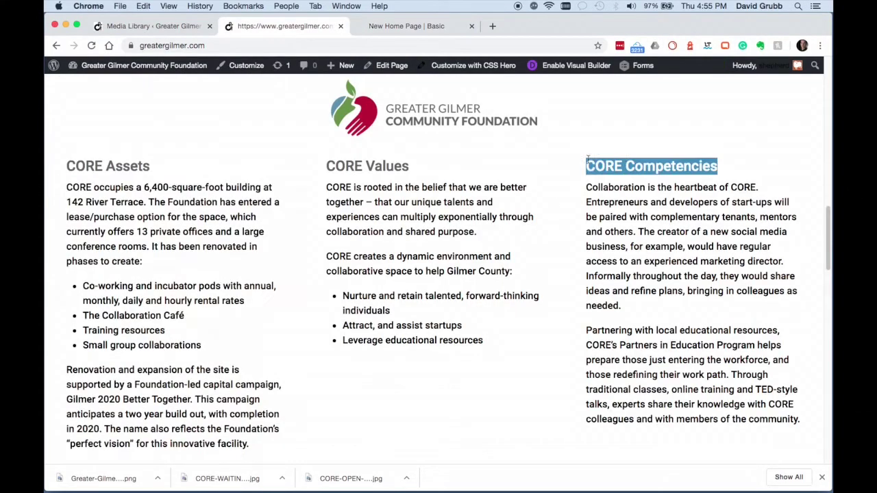
- On the New Home Page, insert a Blurb module in the empty third column and title it CORE Competencies
click(406, 26)
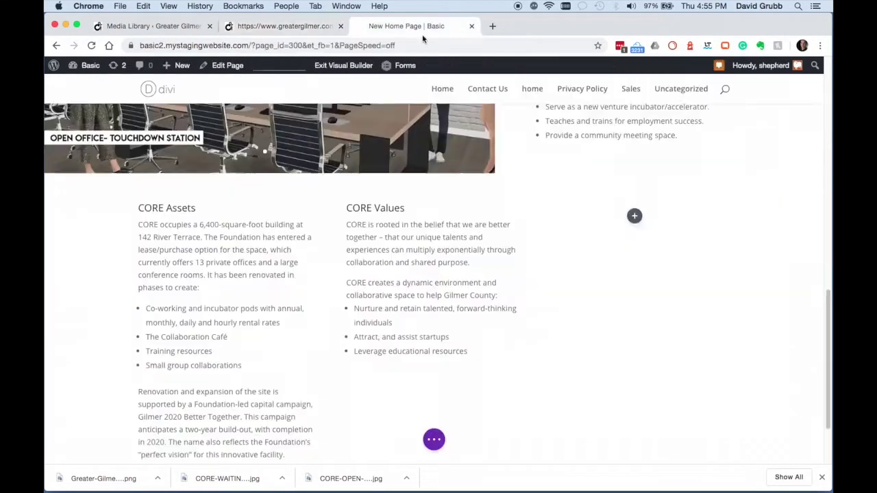
click(634, 216)
text(blurb)
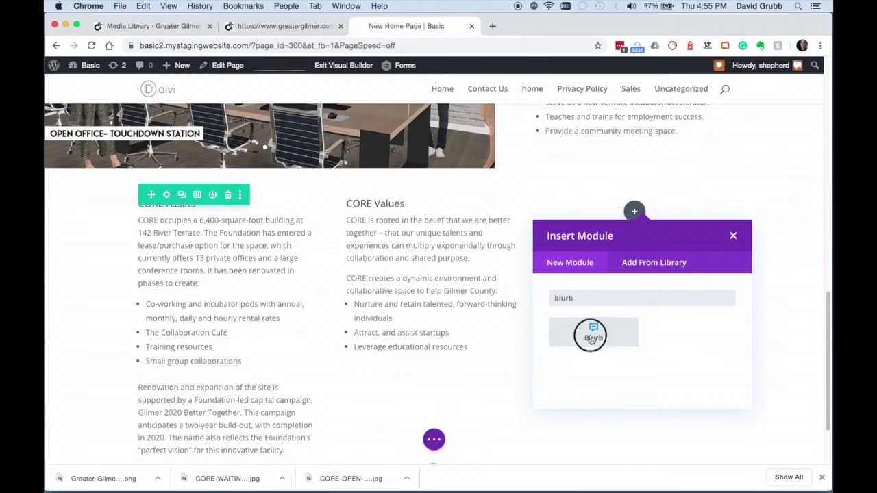
click(591, 336)
click(577, 216)
key(super+a)
key(super+v)
- On the live greatergilmer.com page, copy both body paragraphs under CORE Competencies
key(super+alt+Left)
drag(586, 187, 797, 438)
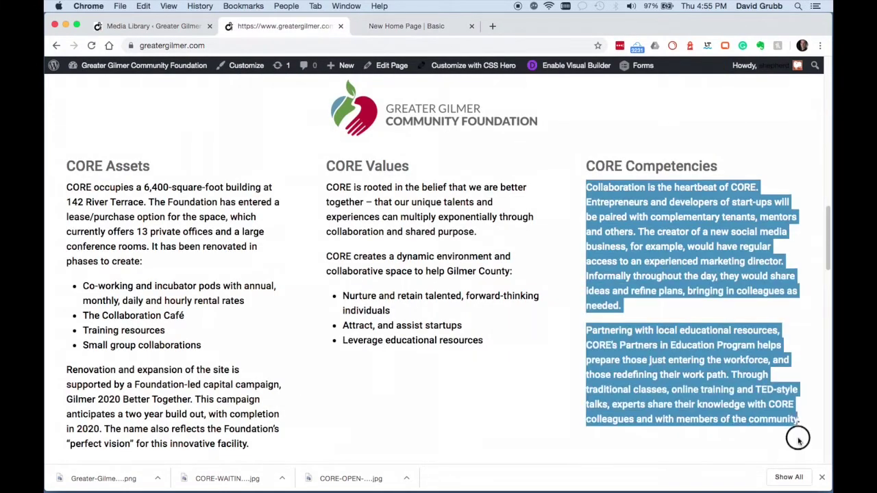
scroll(641, 337, down, 5)
scroll(641, 337, up, 15)
scroll(640, 337, down, 10)
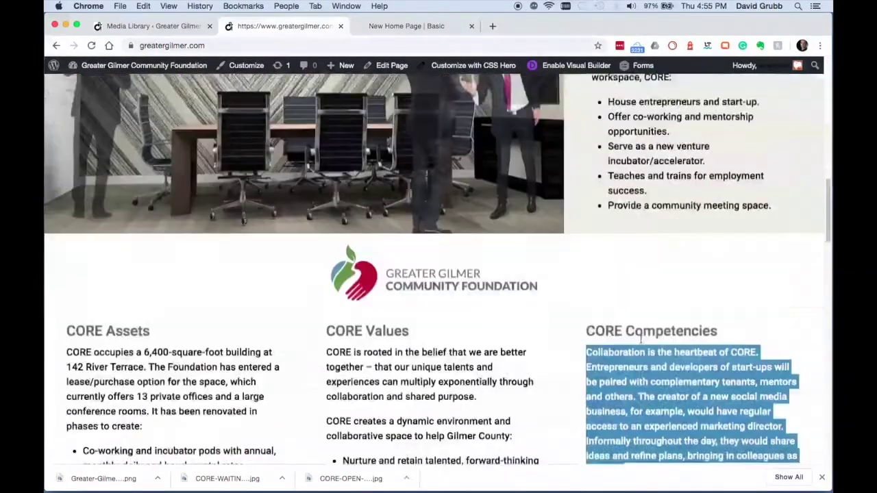
scroll(641, 338, down, 5)
- Replace the new blurb's placeholder body with the copied CORE Competencies paragraphs and save the module
click(403, 27)
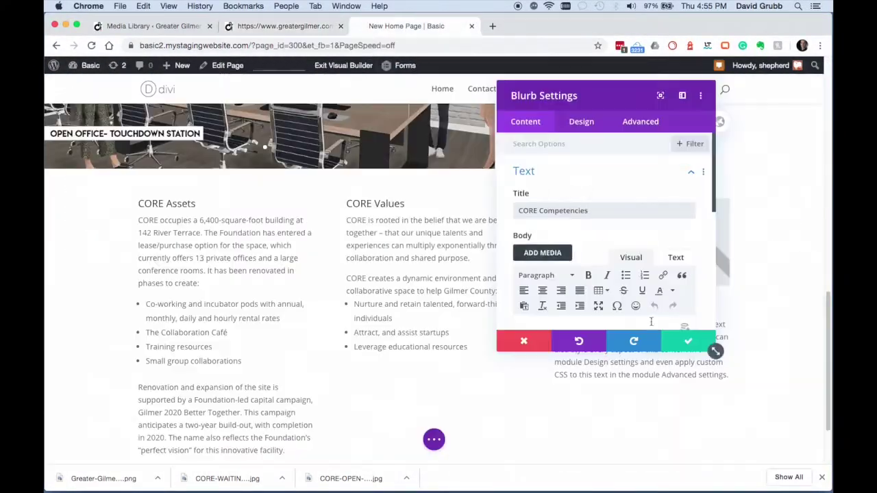
scroll(596, 241, down, 4)
click(571, 253)
key(super+a)
key(super+v)
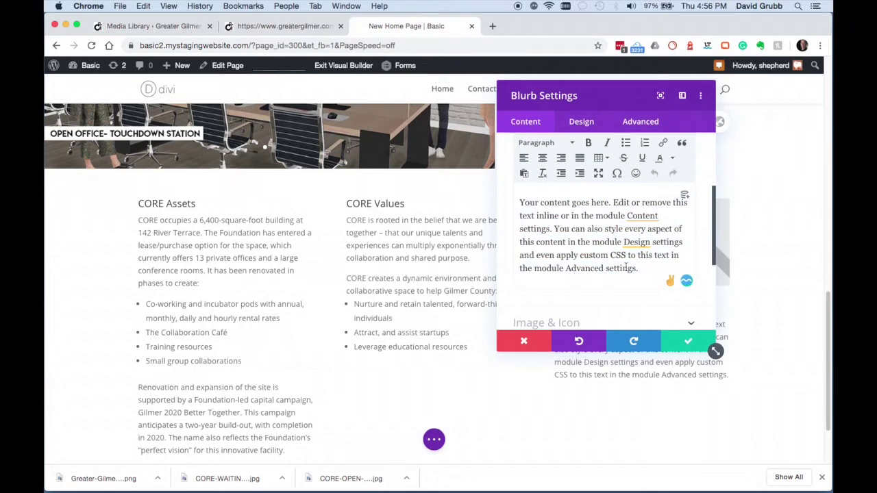
scroll(646, 231, up, 2)
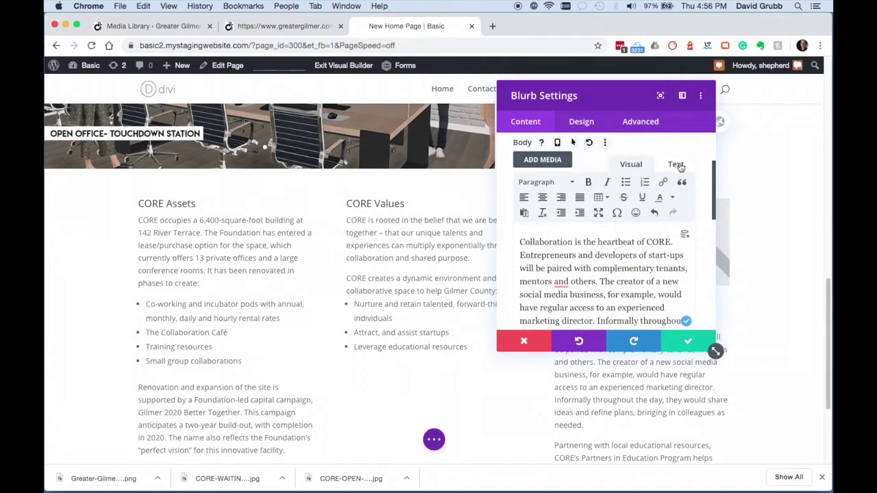
click(676, 165)
click(630, 165)
scroll(637, 246, down, 5)
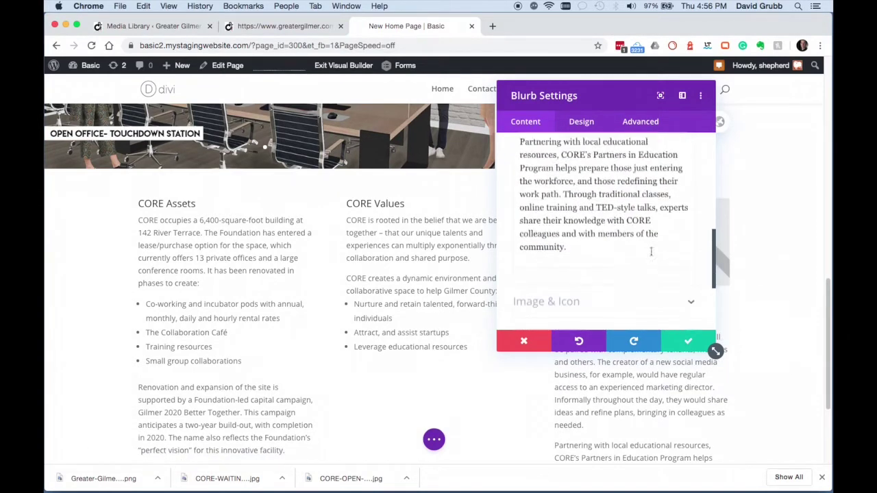
click(687, 336)
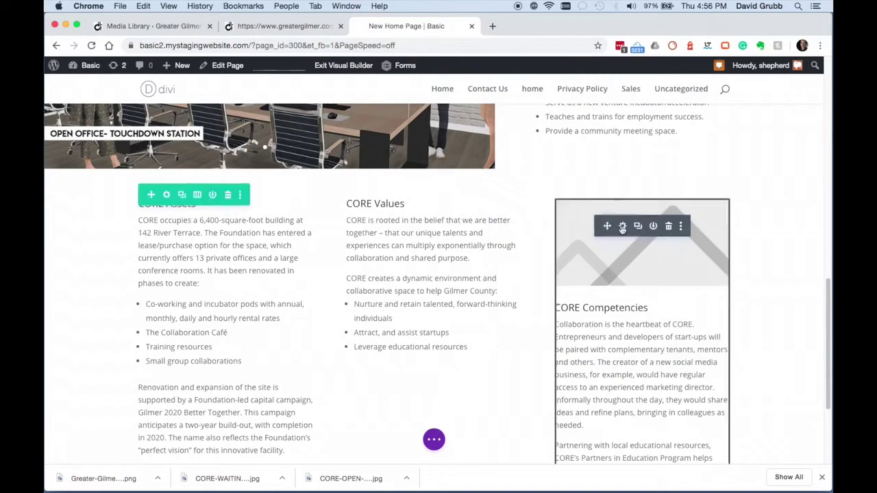
- Delete the placeholder image from the CORE Competencies blurb and save the module
click(612, 227)
drag(603, 108, 416, 118)
scroll(403, 249, down, 10)
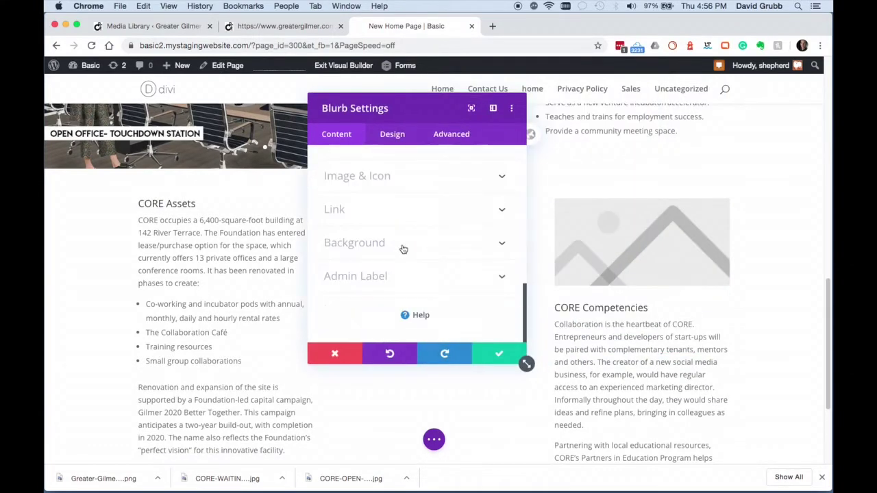
click(369, 177)
click(474, 258)
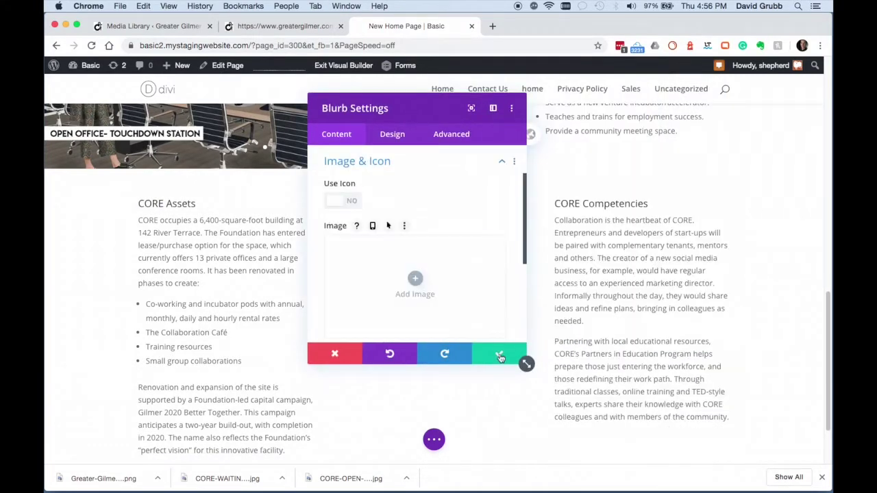
click(500, 356)
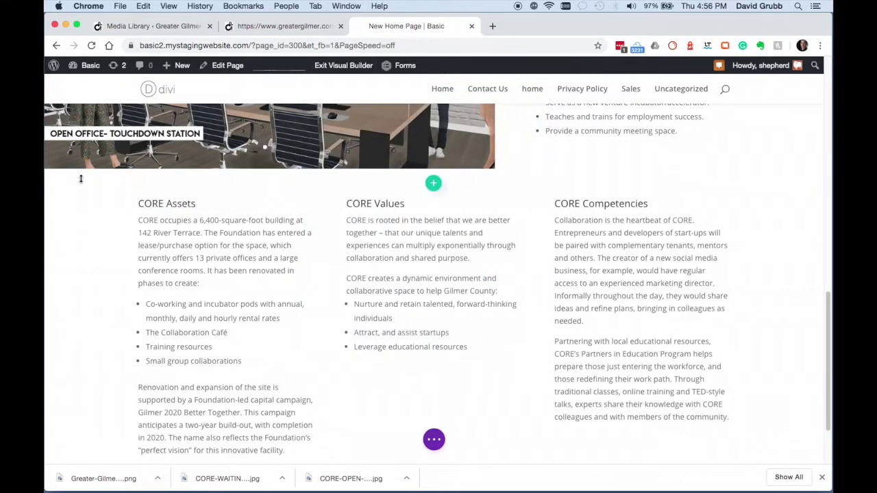
- Set the width and max width of the three-column CORE row to 100%
click(167, 195)
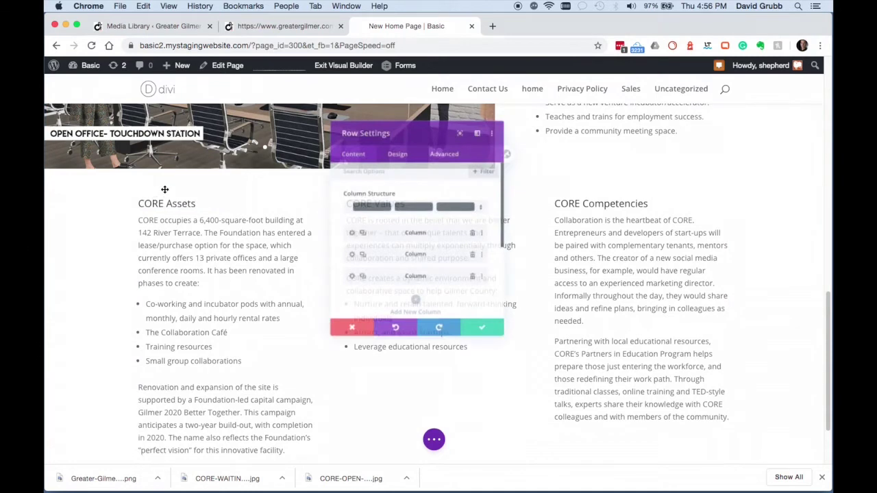
click(391, 135)
click(343, 185)
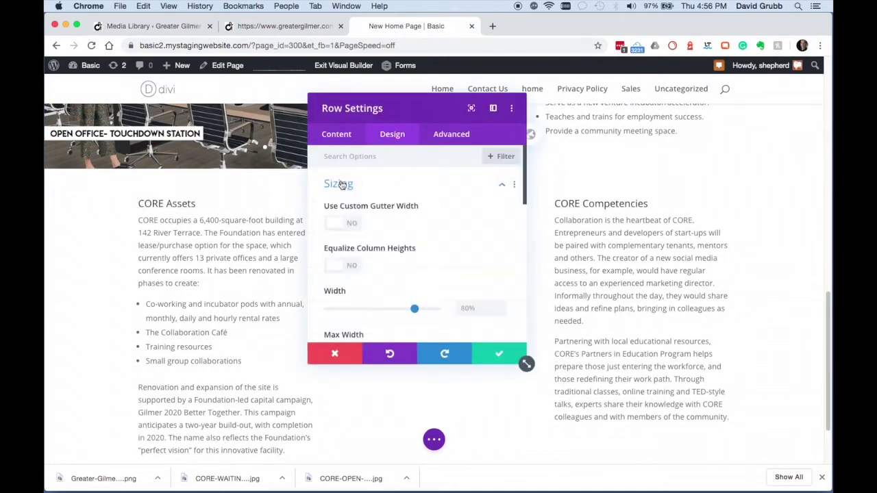
scroll(396, 223, down, 3)
drag(414, 211, 454, 224)
text(100)
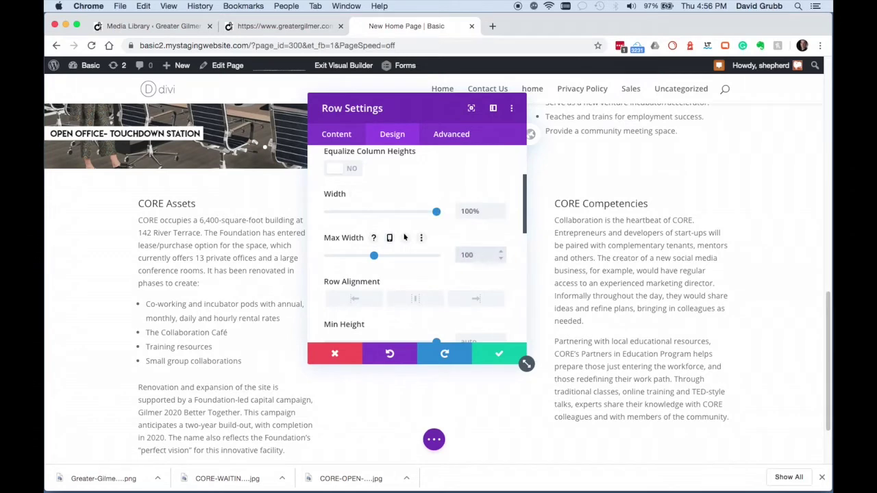
text(%)
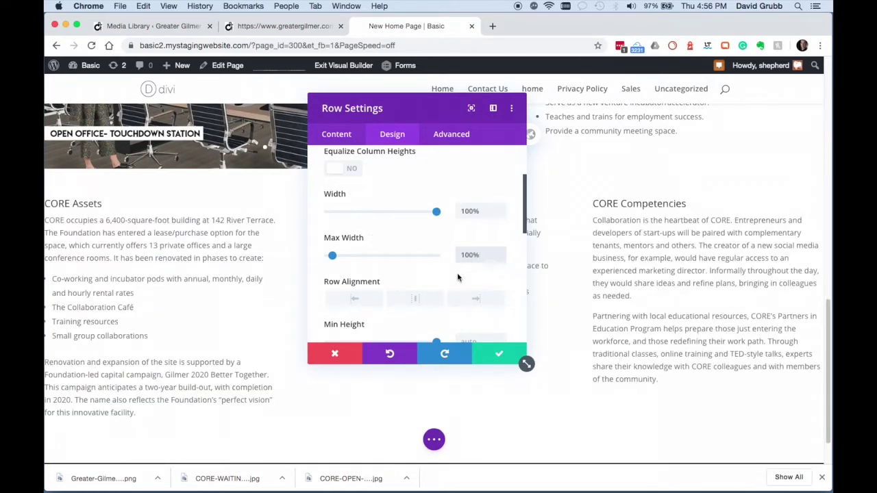
- Try a left margin of 11px and a right margin of -11px on the three-column row
scroll(458, 278, down, 5)
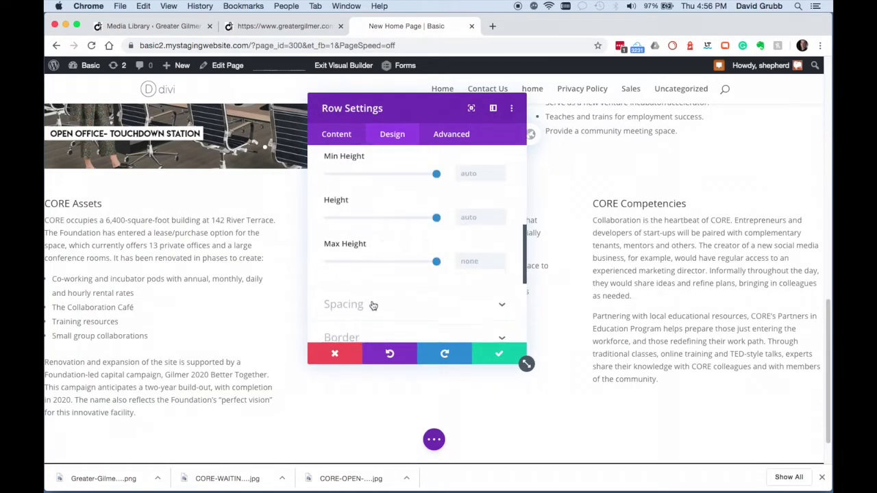
click(373, 305)
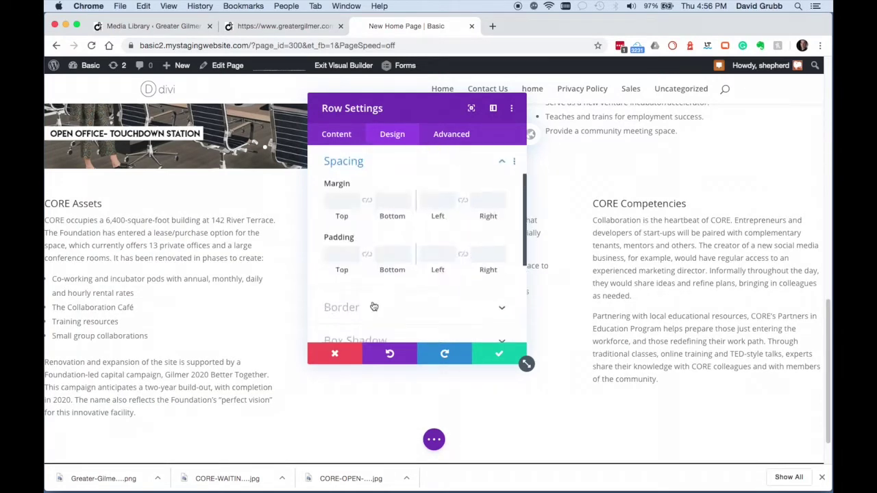
click(449, 199)
click(451, 200)
click(451, 201)
key(Up)
key(Up)
key(Up)
key(Up)
key(Up)
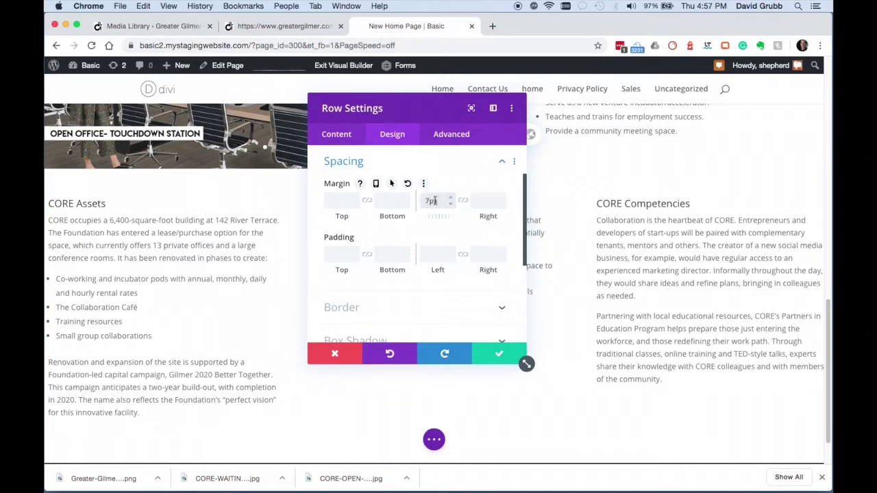
click(482, 199)
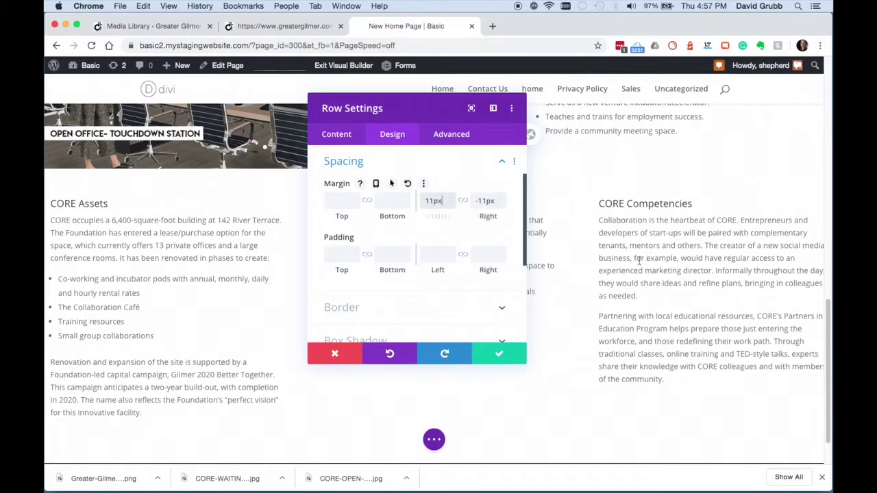
- Set the row's left and right padding to 22px, clear its side margins, and close the row settings
scroll(498, 283, up, 1)
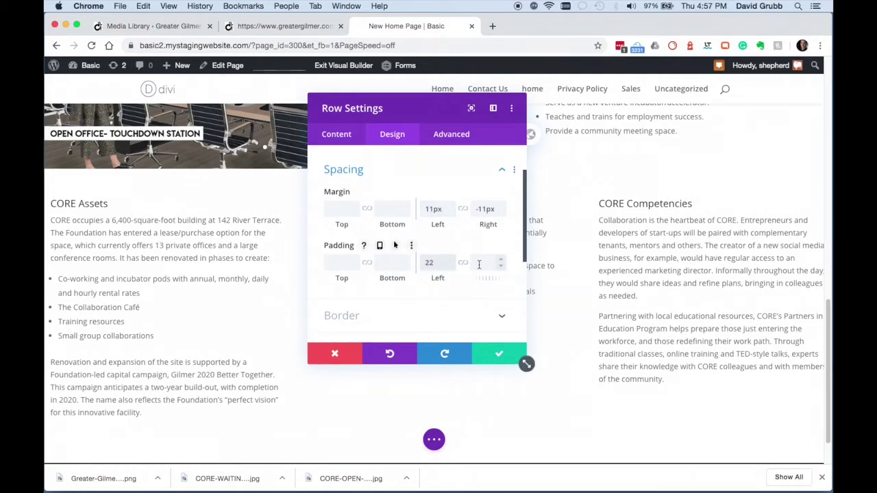
click(479, 264)
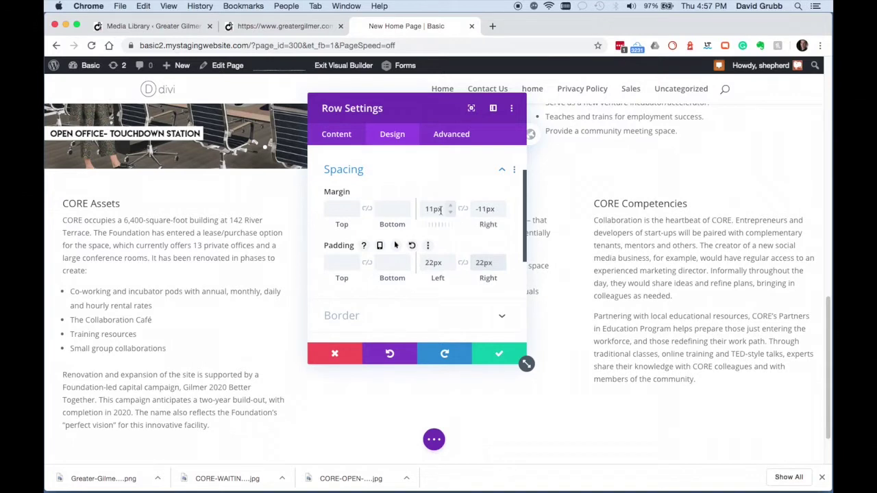
click(477, 209)
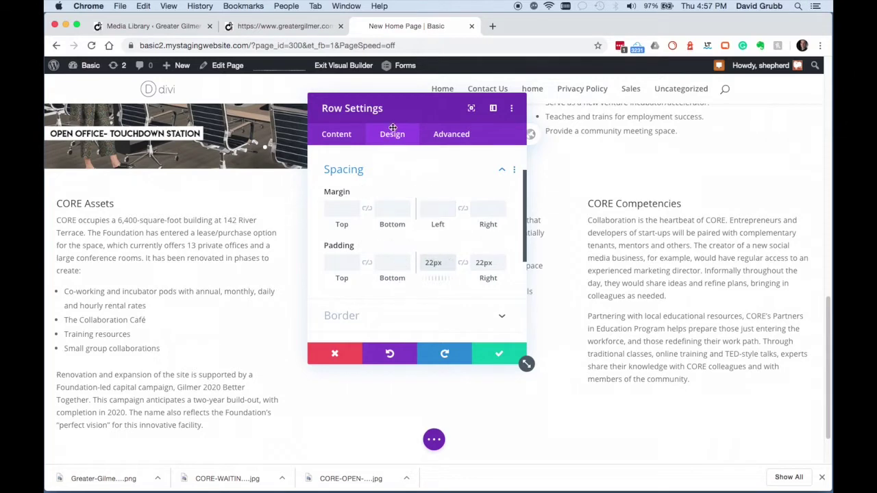
drag(393, 128, 582, 169)
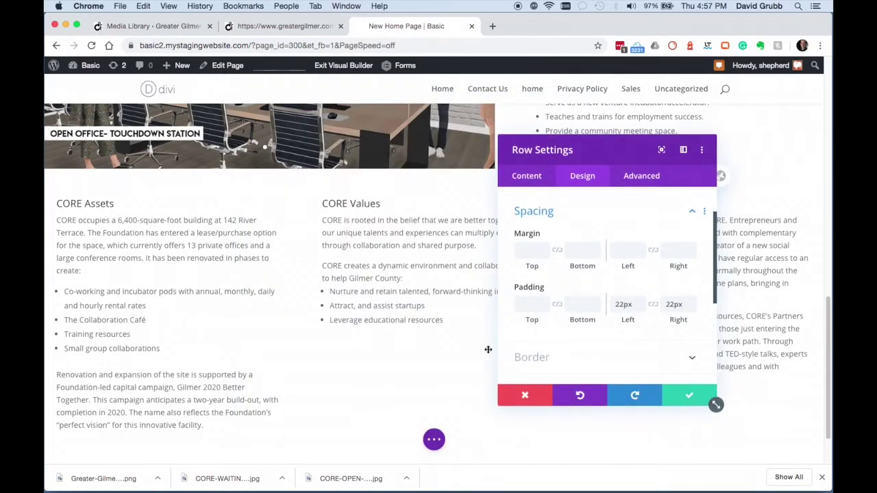
key(Escape)
- Insert a single-column row above the three CORE columns and add an Image module to it
scroll(488, 350, down, 2)
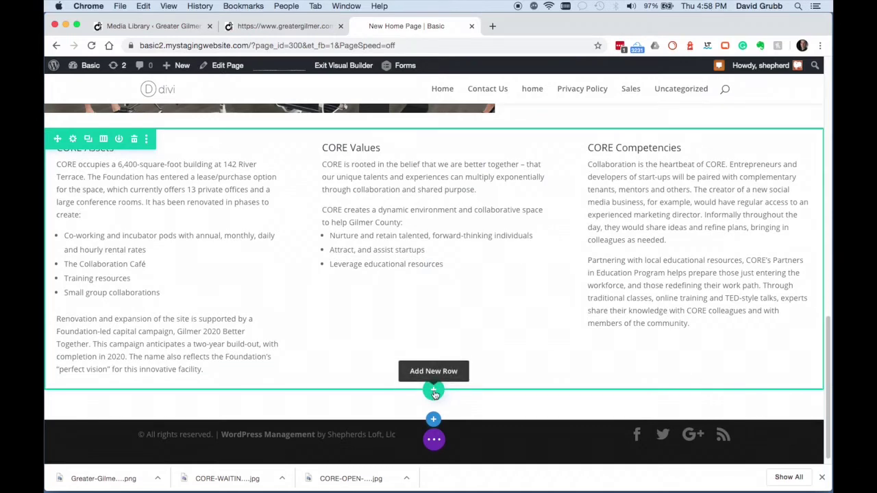
scroll(433, 394, up, 2)
click(433, 179)
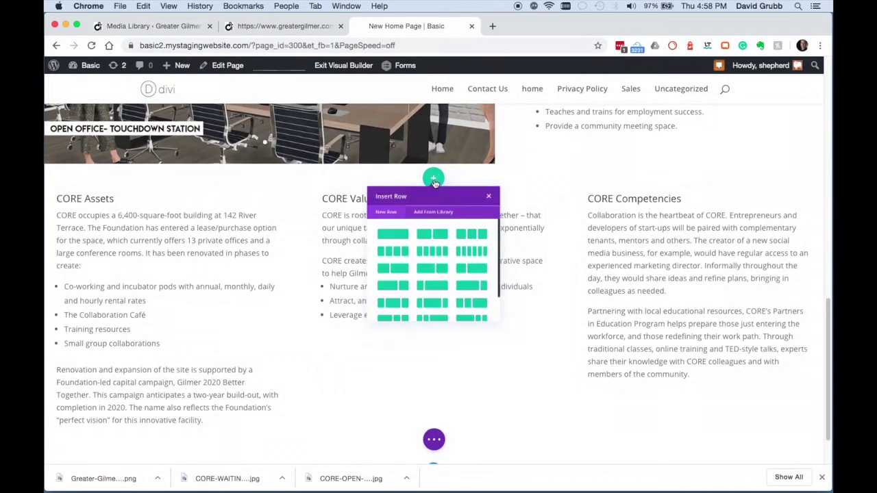
click(373, 266)
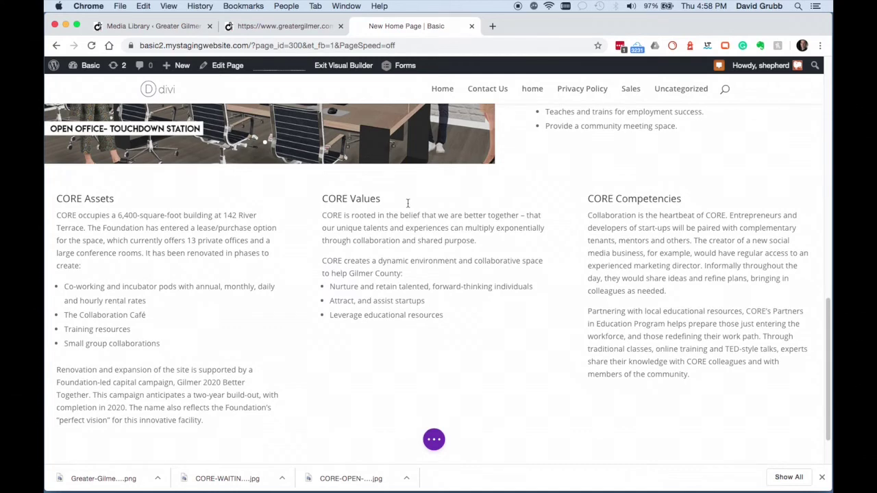
text(image)
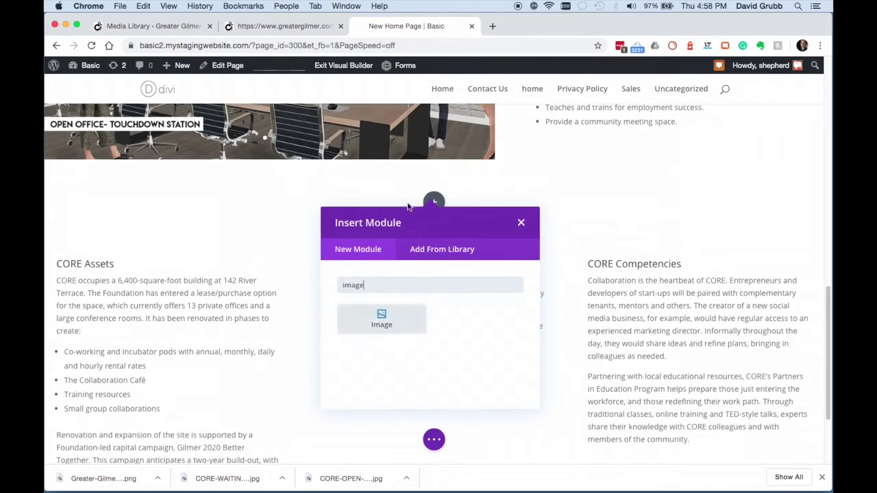
click(393, 321)
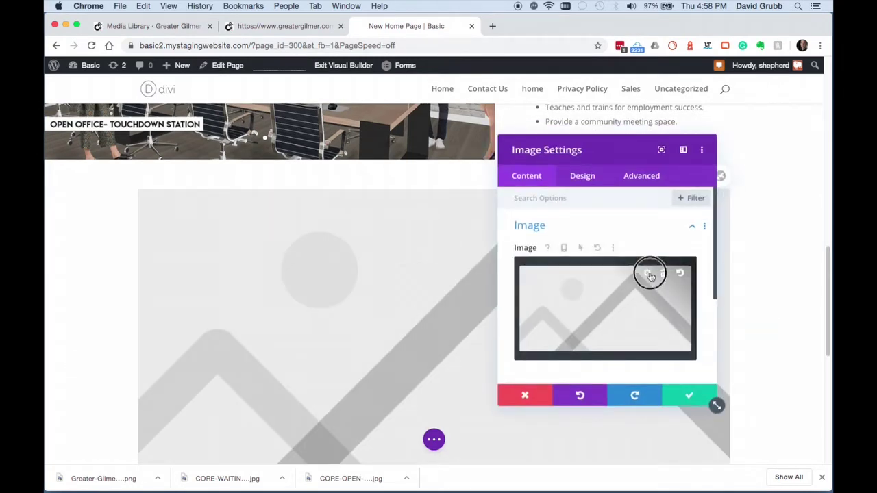
- Upload Greater-Gilmer-Community-Foundaation.png from the CORE folder for the new Image module
click(649, 274)
click(193, 114)
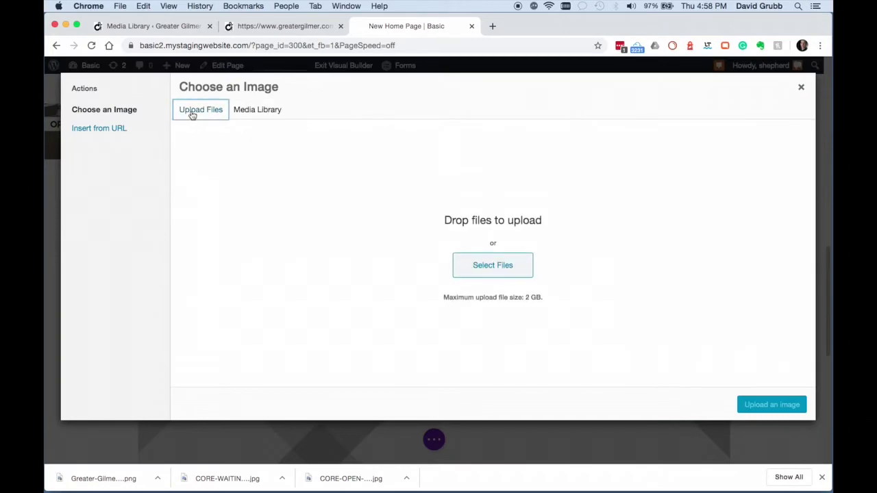
click(492, 265)
click(286, 139)
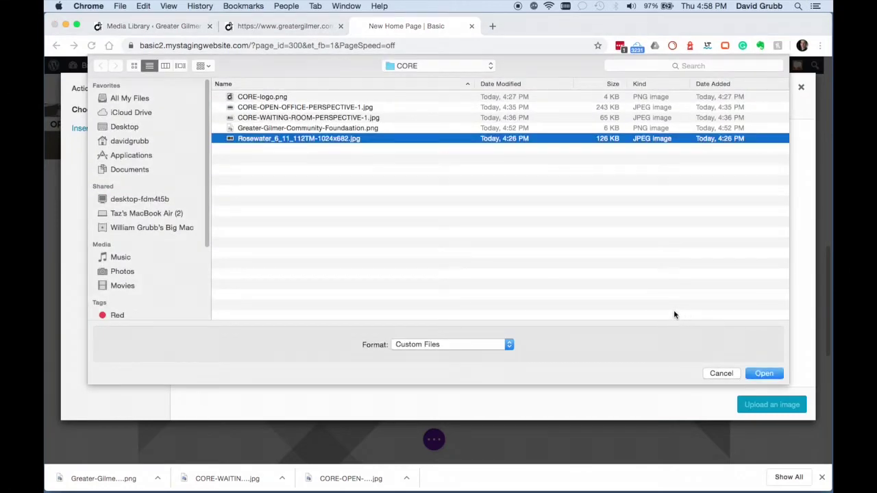
key(space)
key(space)
key(Up)
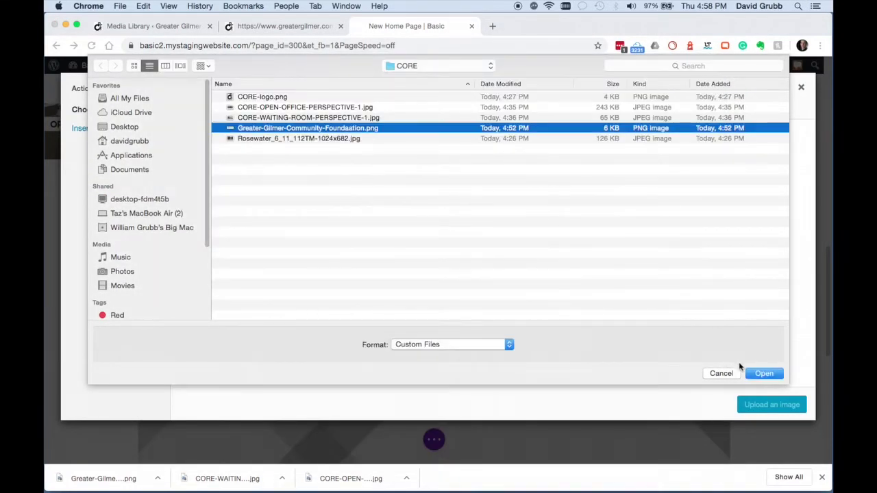
click(762, 373)
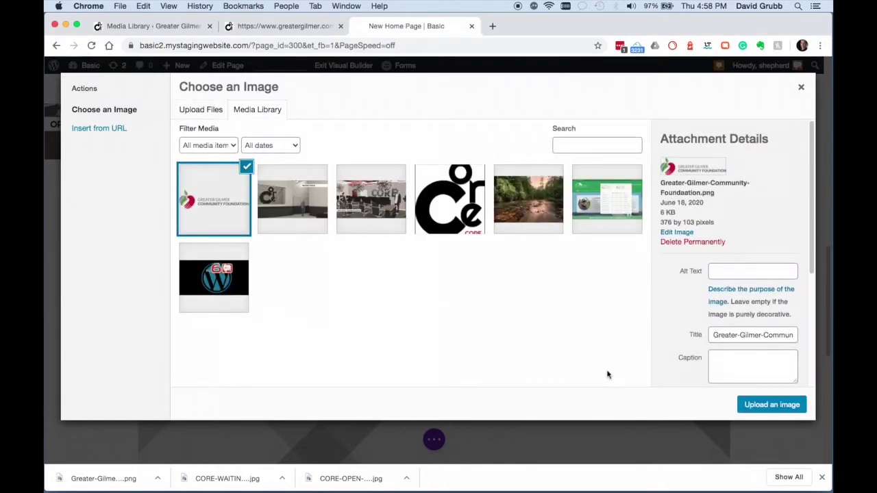
- Insert the uploaded foundation logo into the Image module, centre its alignment, and save the module settings
click(782, 407)
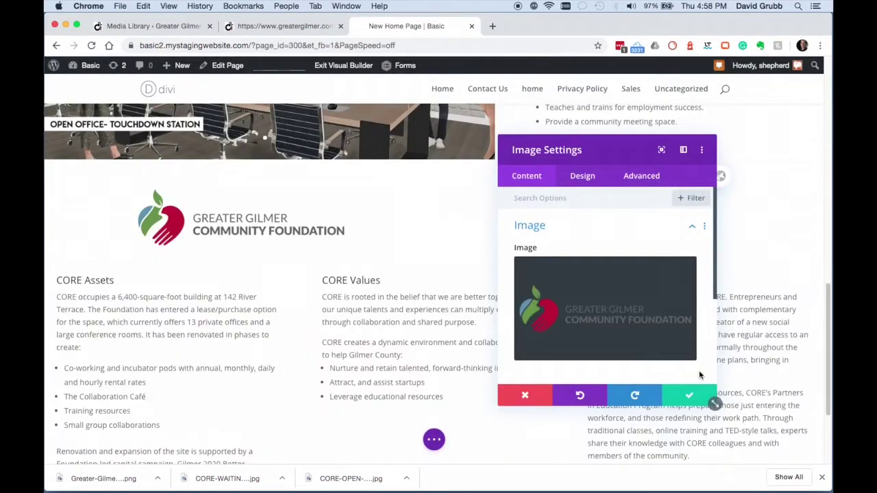
click(582, 176)
click(563, 227)
click(600, 265)
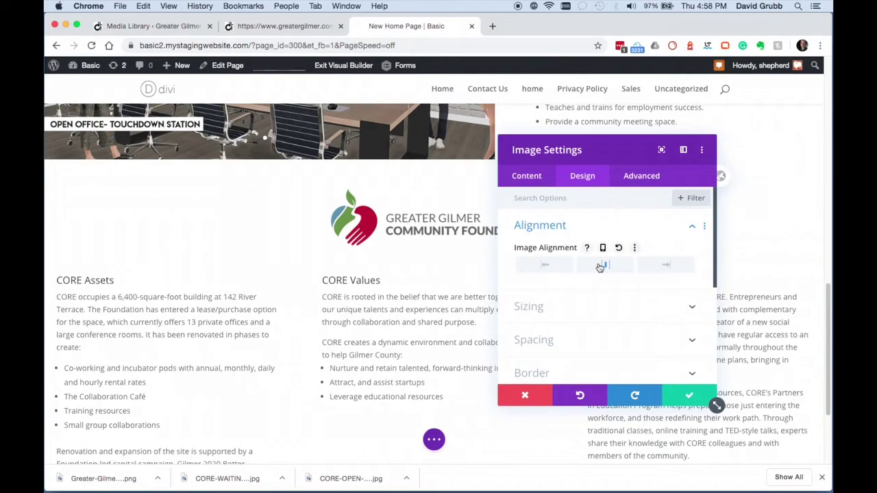
click(690, 395)
- Examine what follows the three text columns on the live greatergilmer.com page and compare it with the new home page
click(321, 27)
scroll(452, 211, up, 3)
scroll(452, 210, down, 5)
right_click(430, 281)
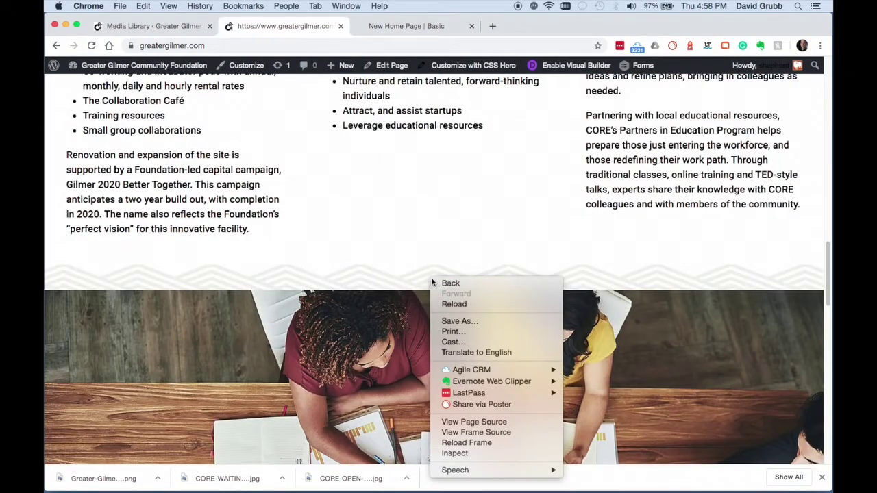
click(398, 286)
scroll(397, 286, down, 1)
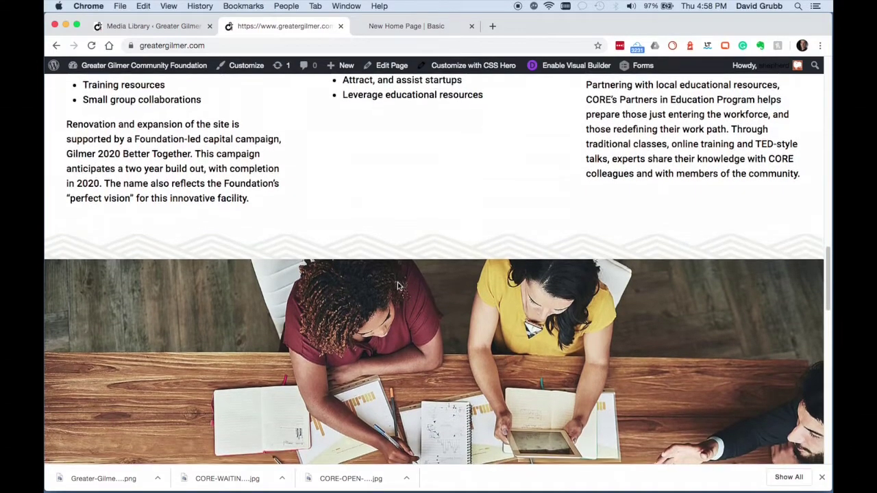
click(406, 26)
click(596, 329)
scroll(502, 336, down, 4)
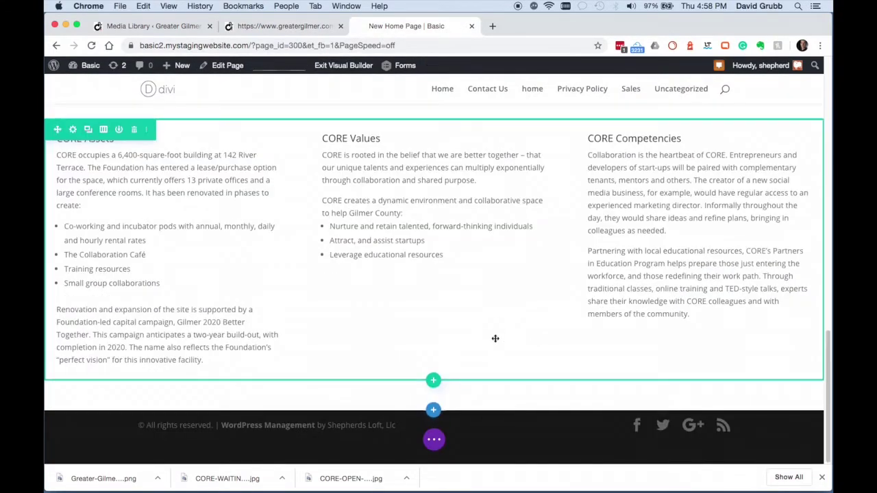
- Try to save the wide wooden-table photo directly from the live greatergilmer.com home page
key(ctrl+shift+Tab)
scroll(513, 367, down, 4)
scroll(513, 367, up, 1)
right_click(422, 276)
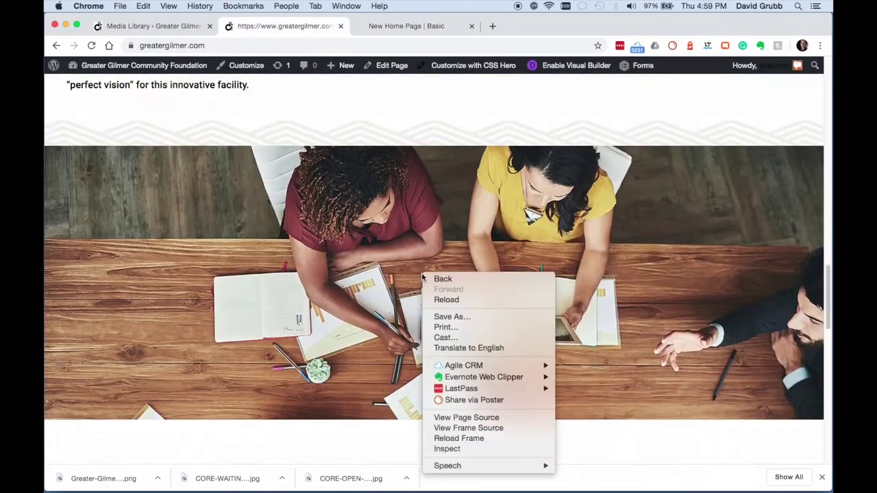
click(452, 317)
click(581, 376)
right_click(366, 237)
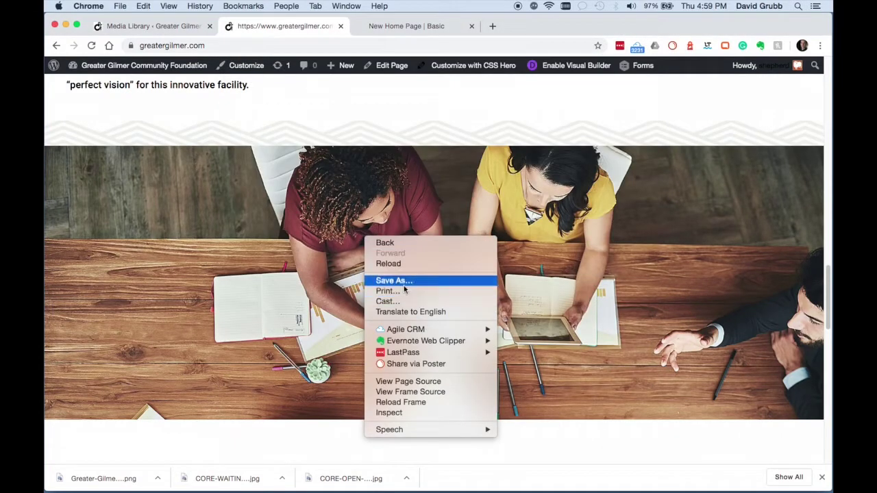
key(Escape)
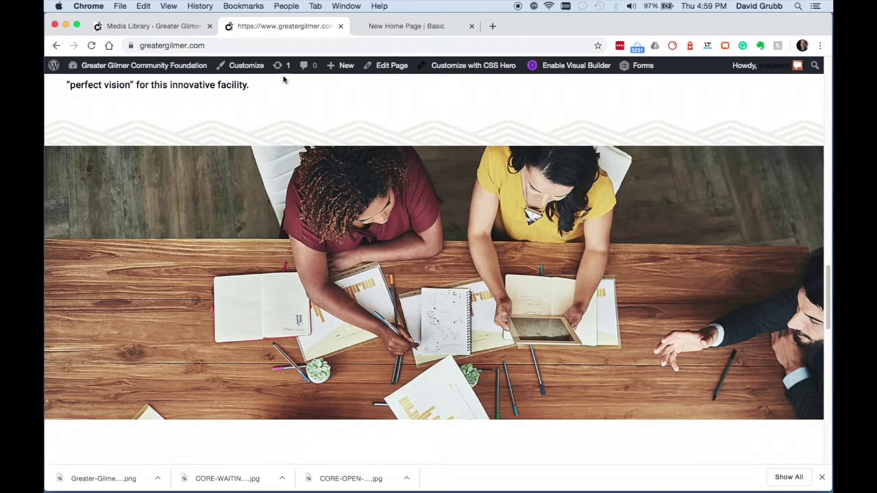
- Download people-working-at-wooden-table.jpg from the greatergilmer.com Media Library
click(159, 27)
click(801, 88)
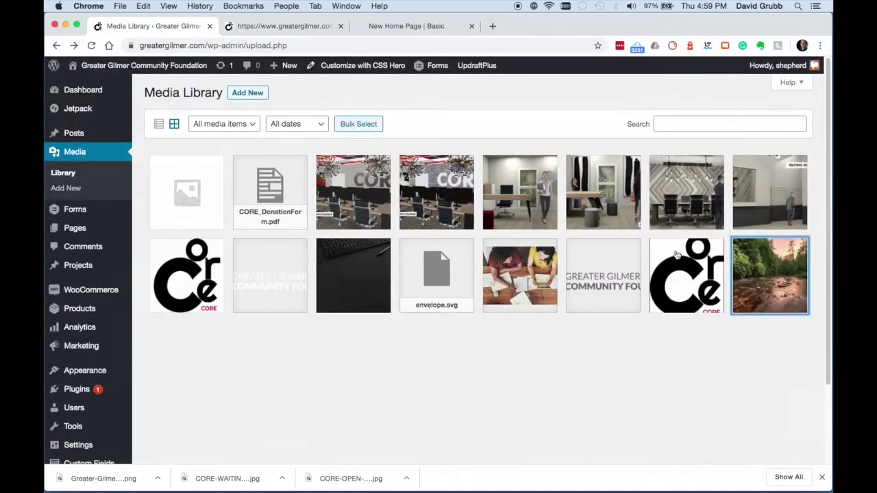
click(519, 279)
right_click(300, 183)
click(343, 201)
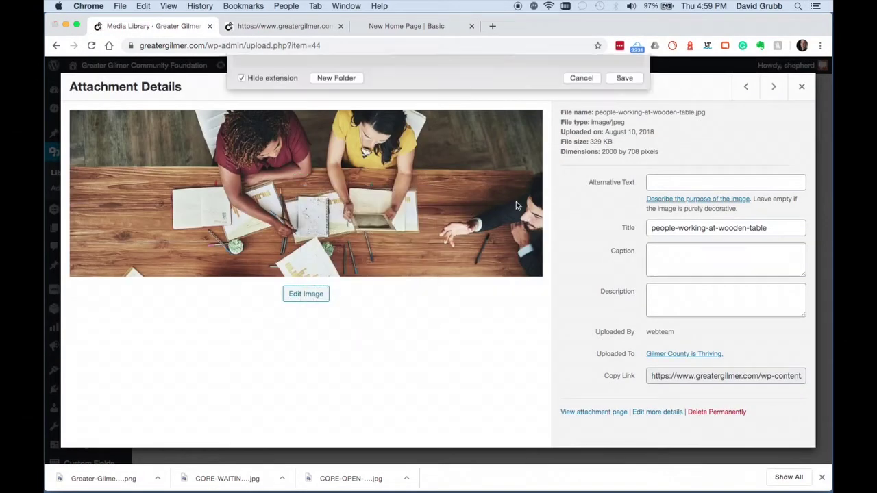
click(624, 376)
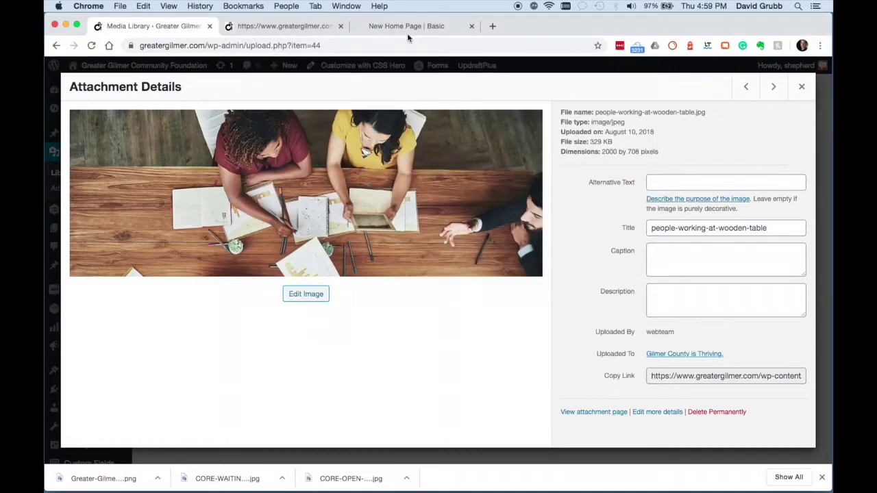
- Add a fullwidth section below the three CORE columns with a Fullwidth Image module and open its image chooser
click(407, 30)
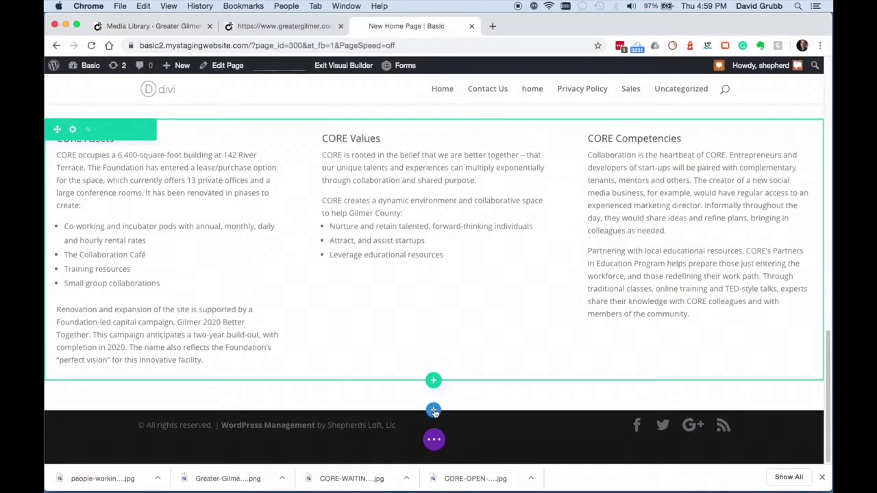
click(433, 409)
click(499, 372)
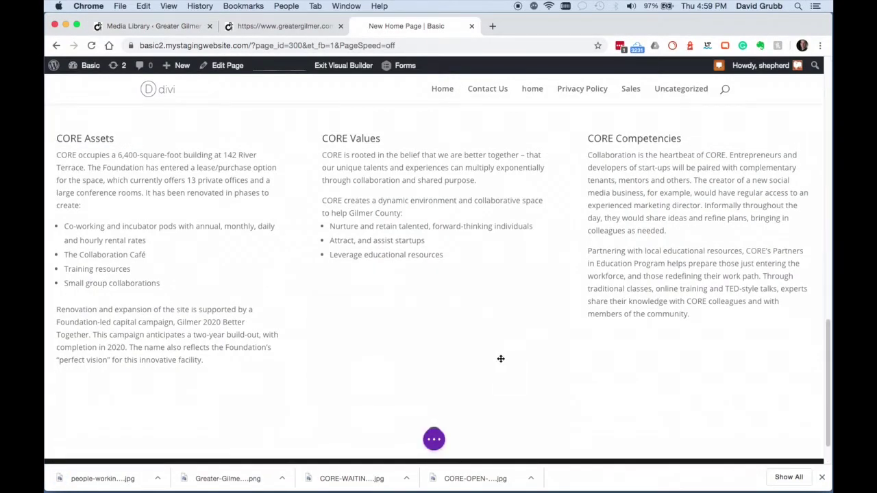
key(Escape)
click(285, 26)
click(823, 287)
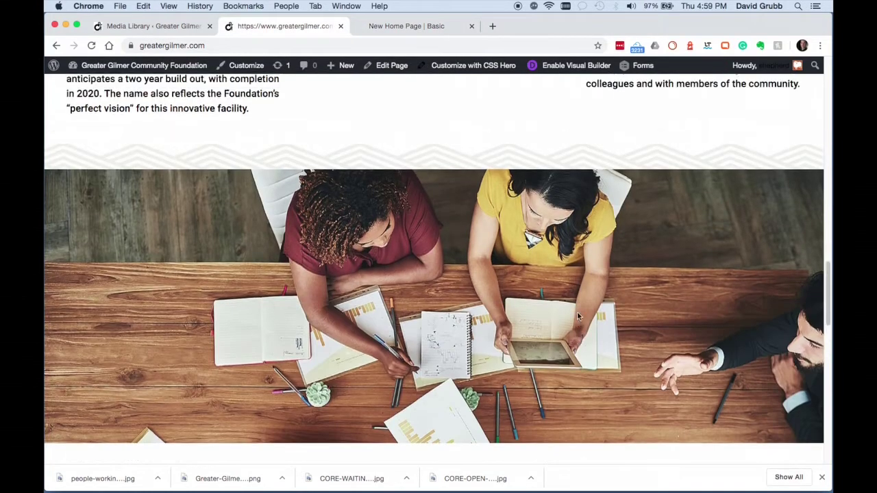
click(424, 26)
click(649, 276)
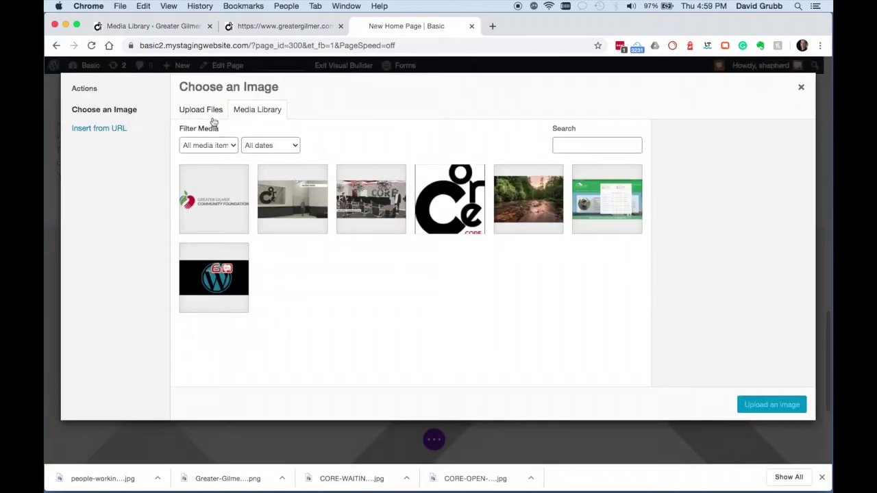
- Upload people-working-at-wooden-table.jpg as the fullwidth image and save the module settings
click(200, 110)
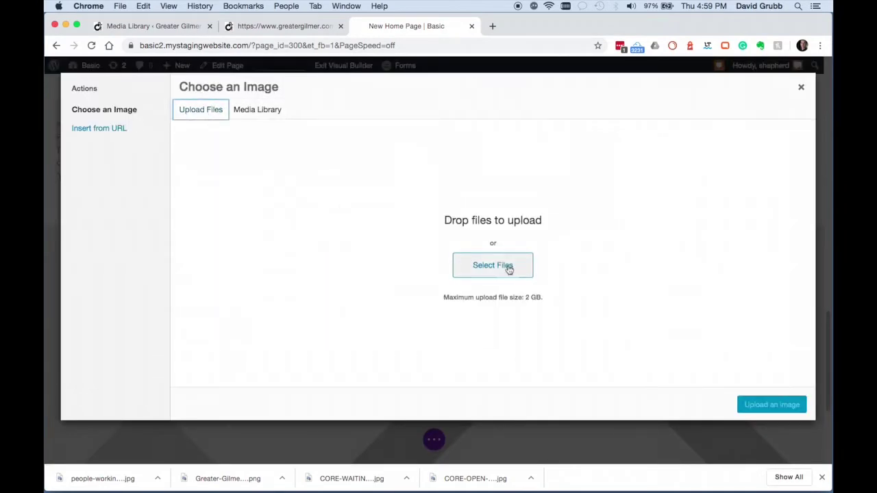
click(493, 265)
double_click(286, 139)
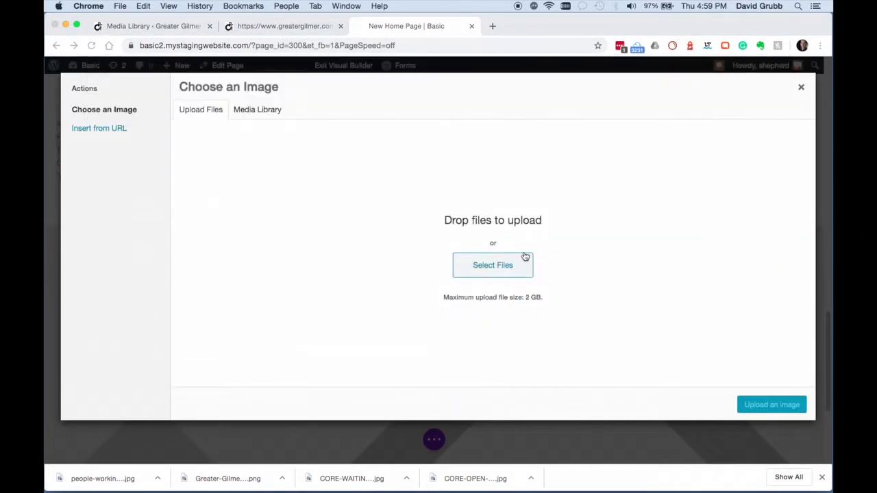
click(776, 403)
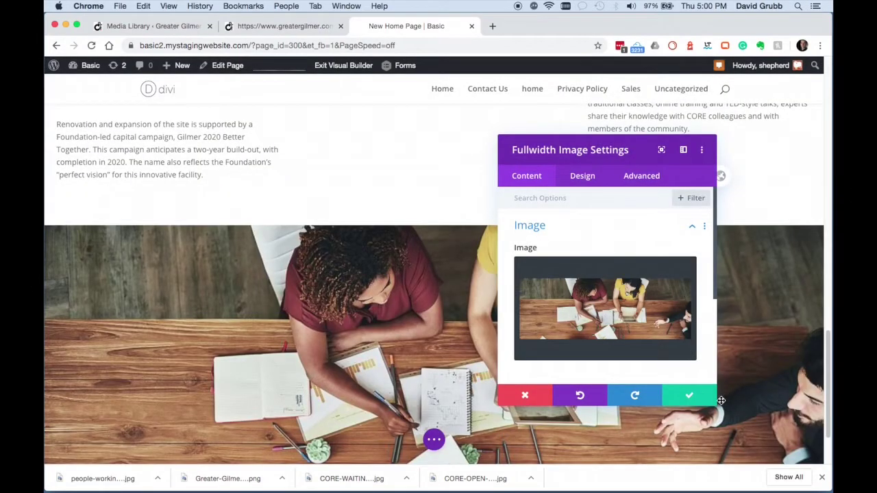
click(689, 395)
- Give the CORE section a bottom divider in the layered, semi-transparent wave style with a tall central hump
scroll(411, 219, up, 3)
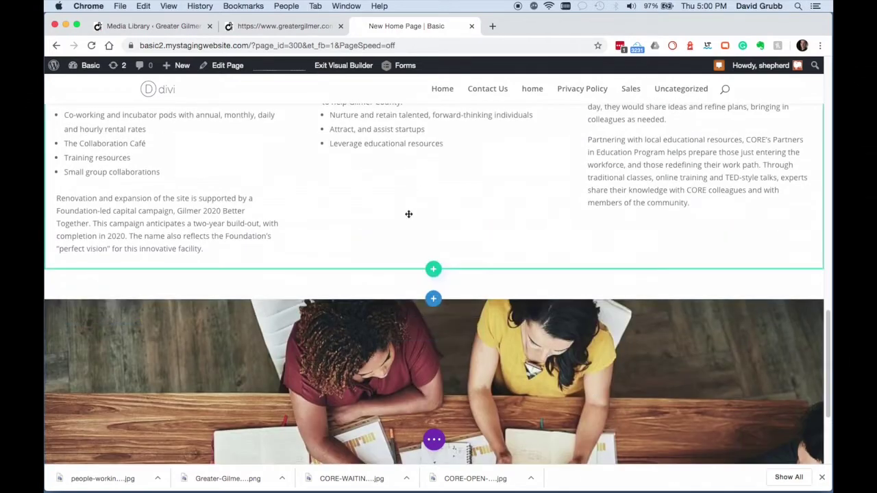
scroll(412, 218, up, 10)
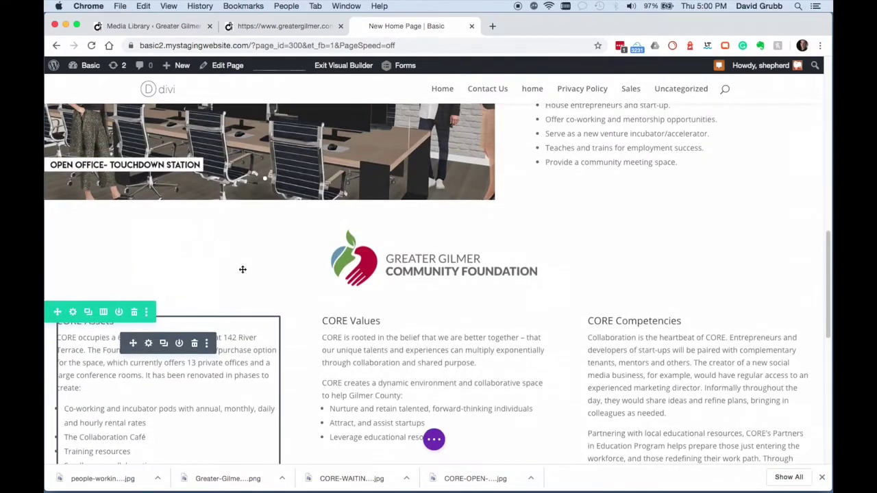
scroll(60, 220, up, 5)
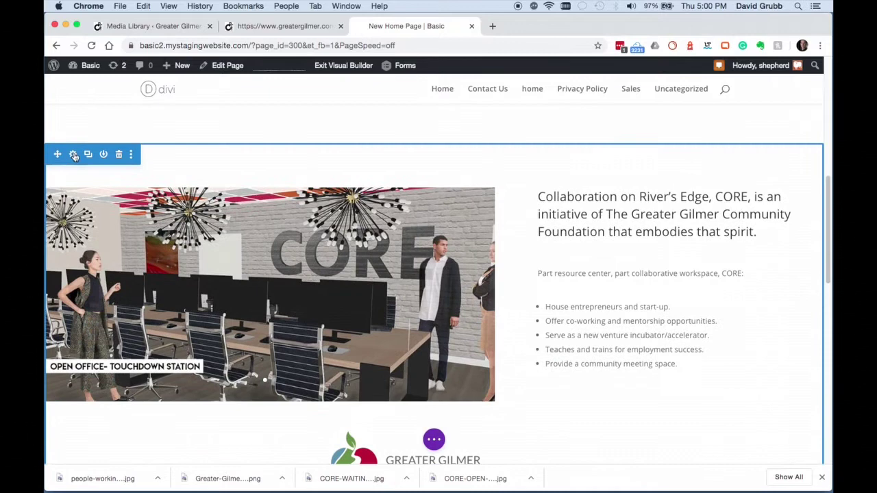
click(73, 153)
click(585, 177)
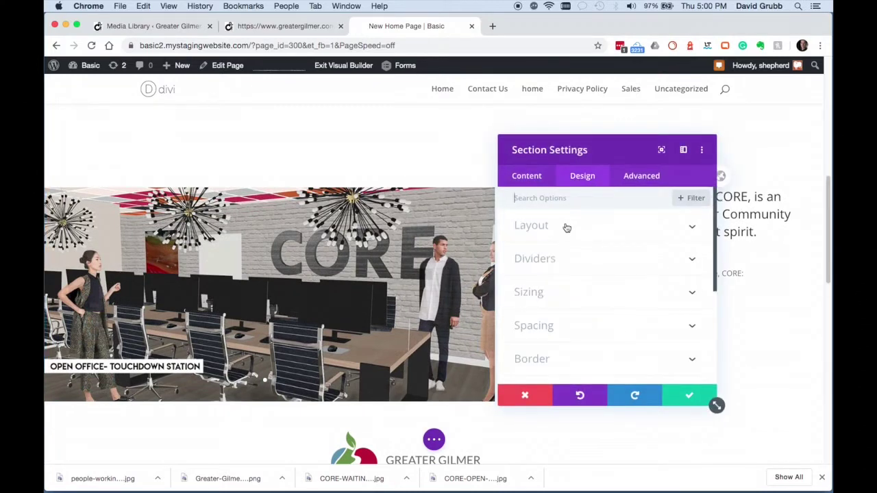
click(551, 264)
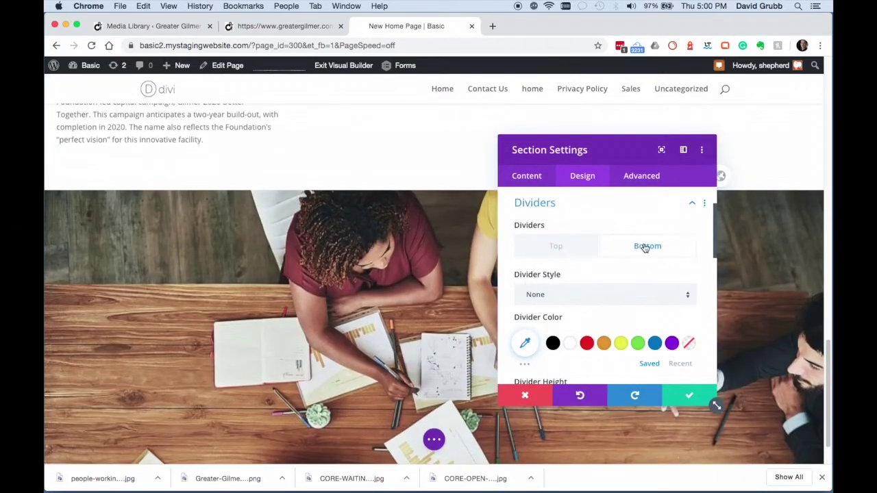
scroll(607, 292, down, 2)
click(592, 259)
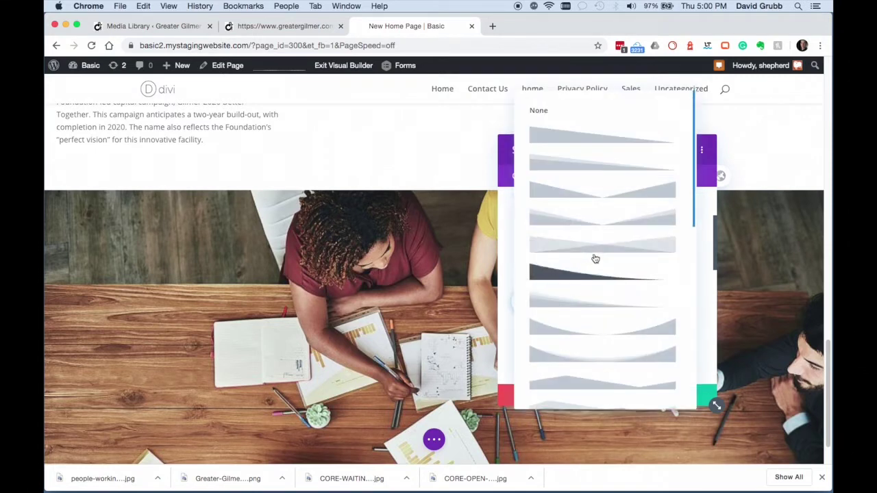
scroll(602, 303, down, 5)
scroll(603, 303, down, 10)
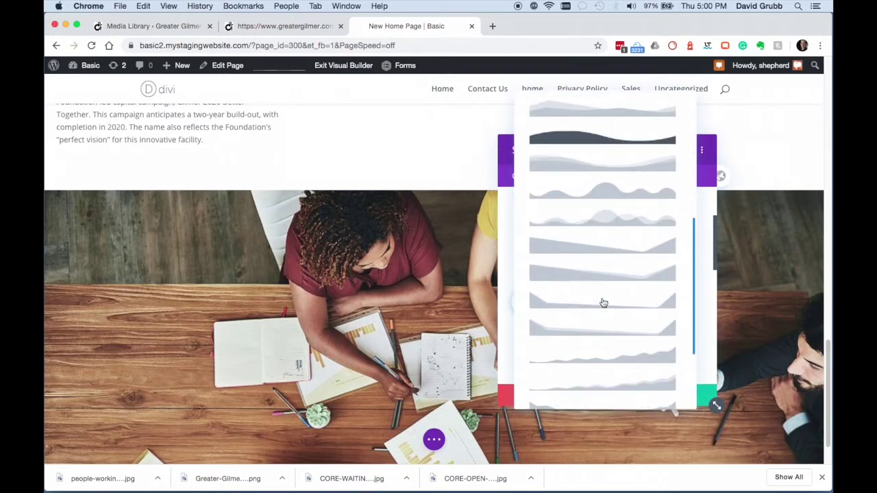
scroll(602, 303, up, 6)
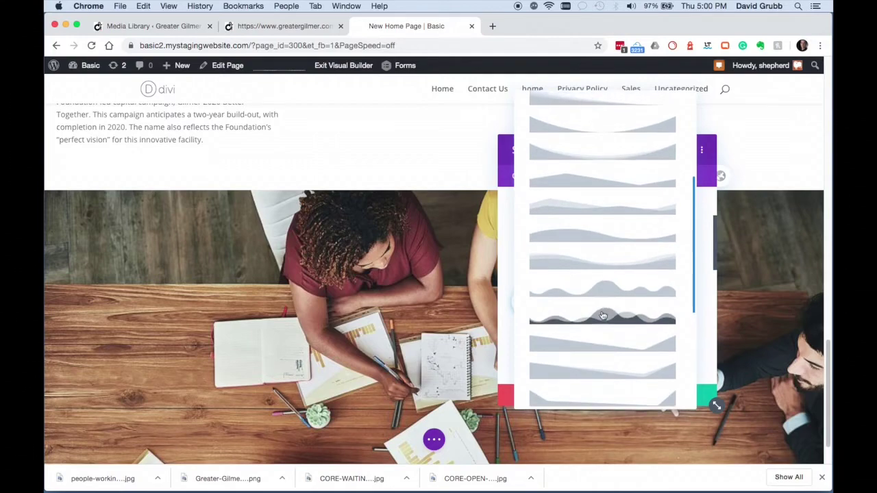
click(602, 315)
- Compare the new wave divider with the hero section's divider and with the divider on the original greatergilmer.com page
scroll(432, 334, up, 3)
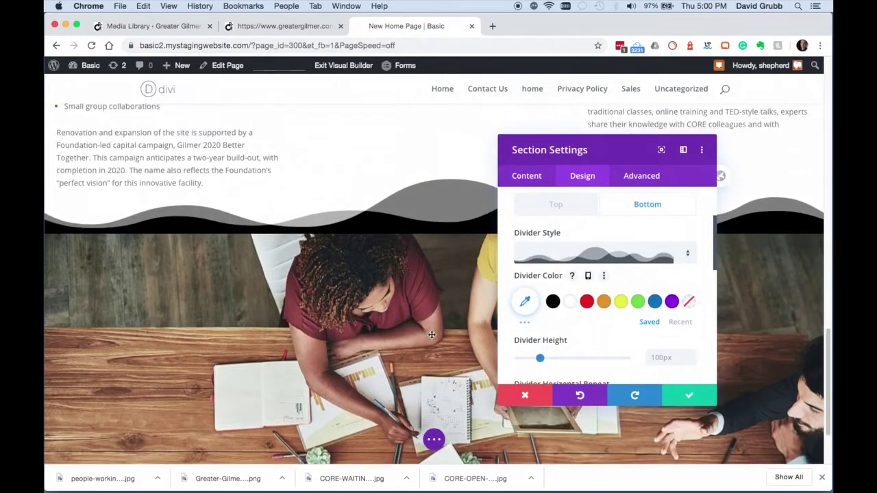
scroll(479, 332, up, 15)
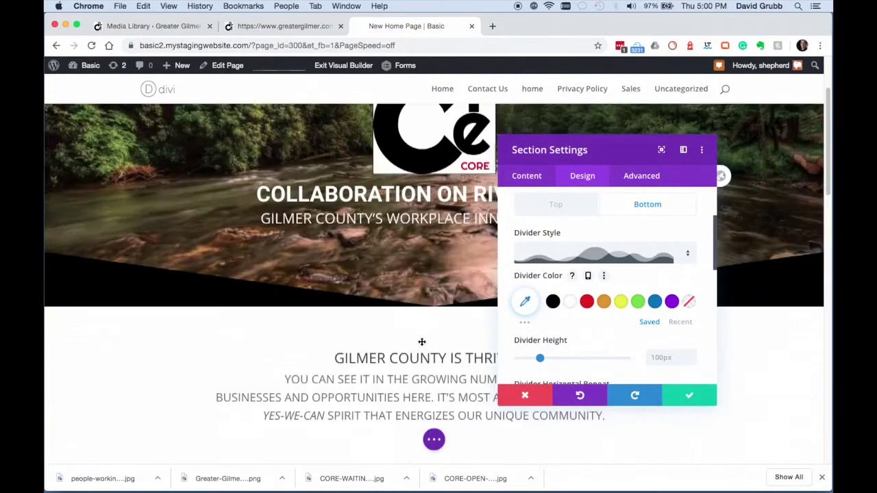
scroll(421, 341, down, 15)
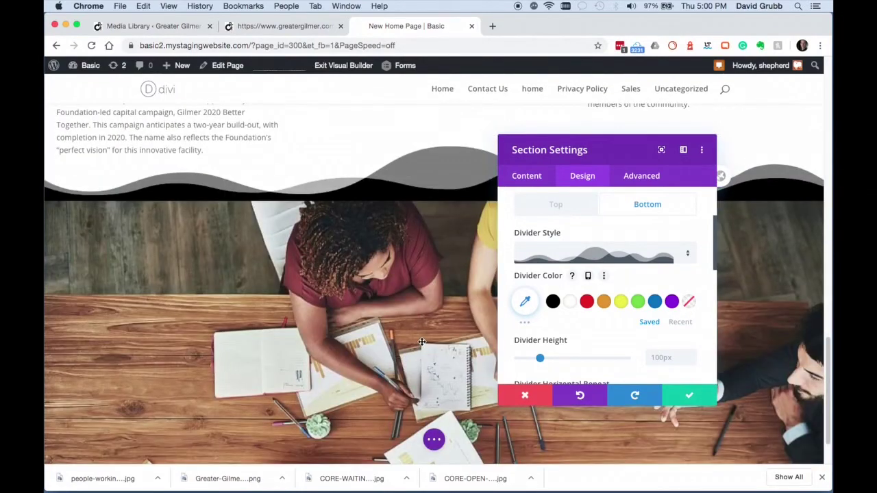
scroll(422, 341, up, 5)
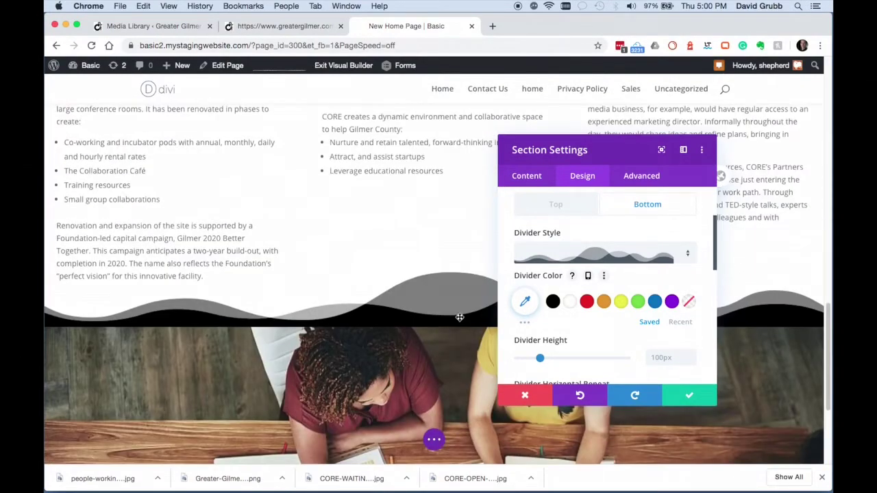
click(284, 26)
scroll(374, 172, down, 1)
click(418, 26)
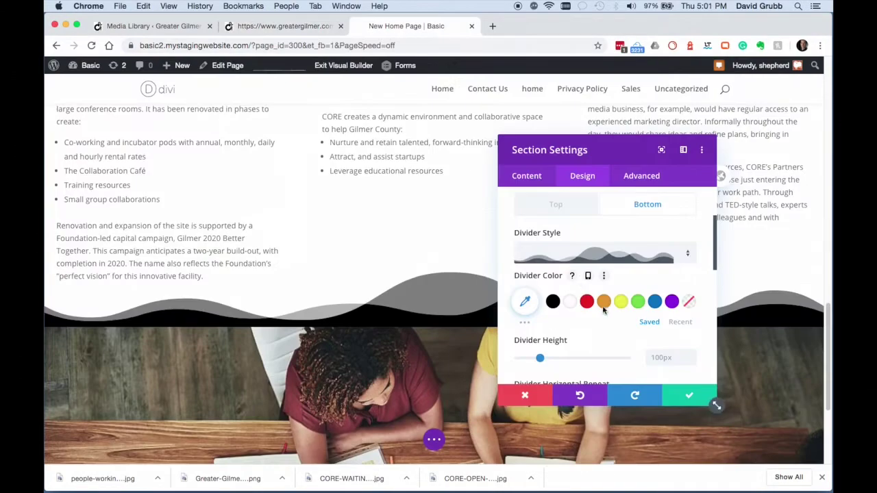
- Set the bottom divider's color to a dark olive, rgba(61,55,0,0.93), and save the section settings
click(603, 302)
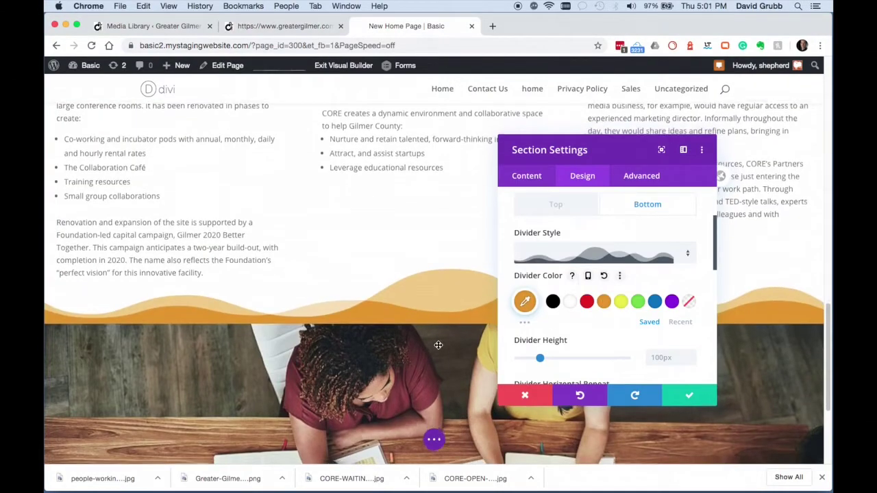
scroll(462, 315, down, 5)
click(526, 304)
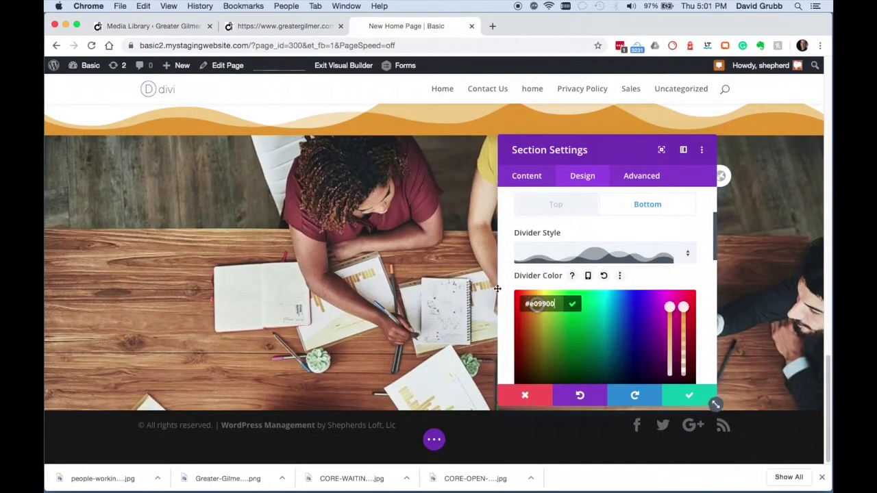
click(537, 313)
drag(536, 309, 541, 370)
drag(683, 308, 682, 320)
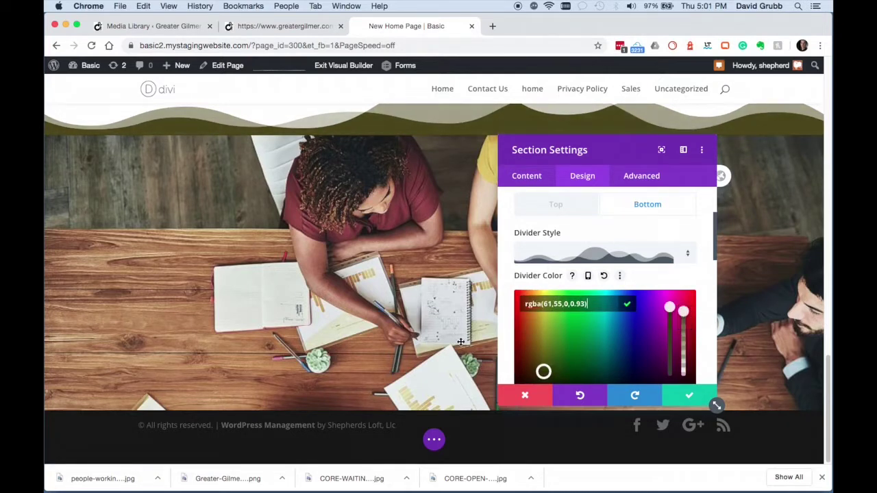
click(690, 397)
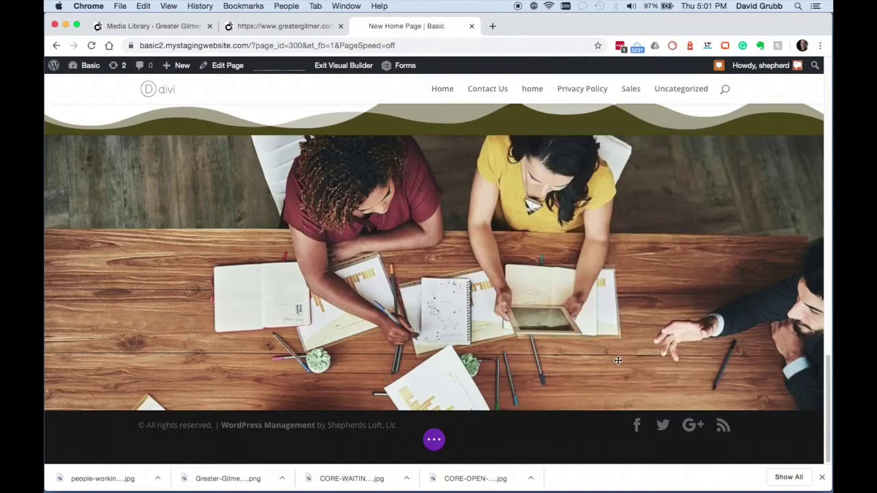
- Increase the bottom padding of the three-column CORE text row above the wave divider
scroll(616, 362, up, 4)
scroll(617, 361, up, 15)
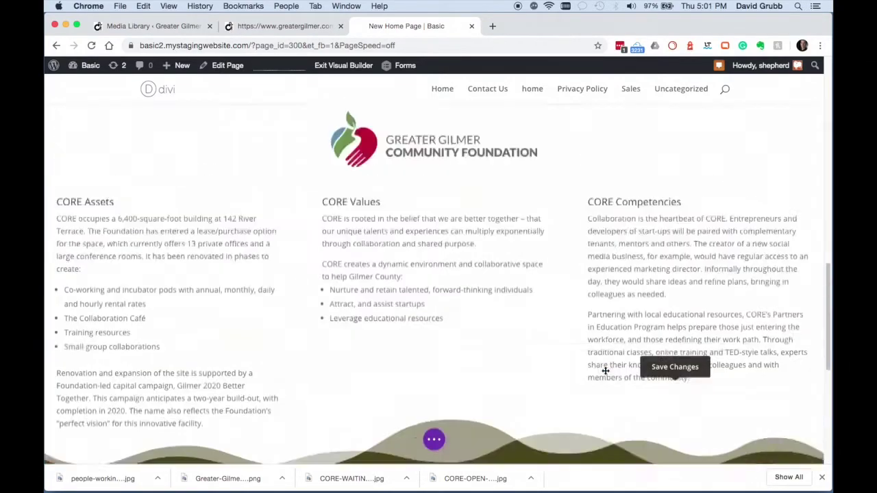
scroll(607, 368, down, 10)
scroll(605, 371, down, 6)
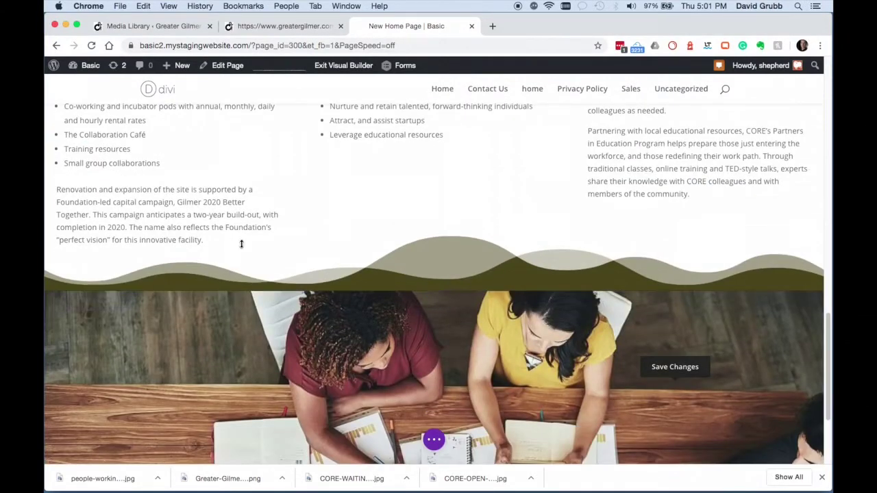
click(287, 283)
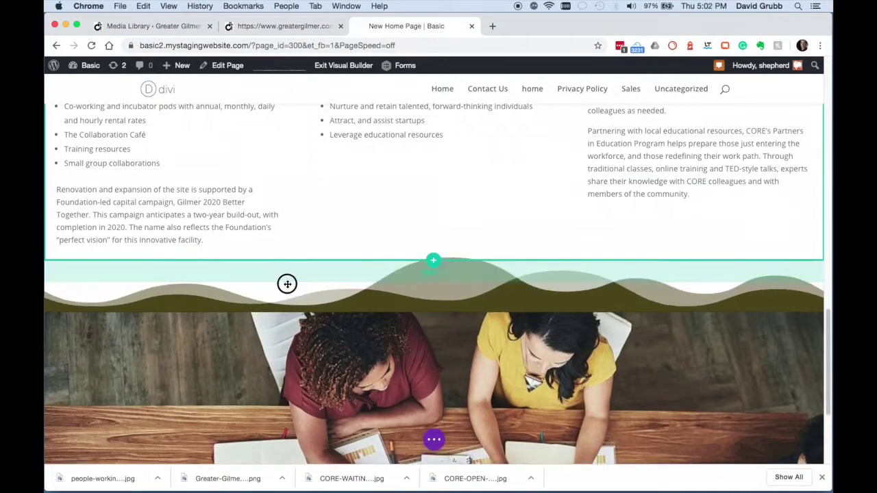
scroll(400, 338, down, 3)
- Download keyboard-glasses-phone-black-desk from the original site's media library into the CORE folder as a PNG
click(284, 26)
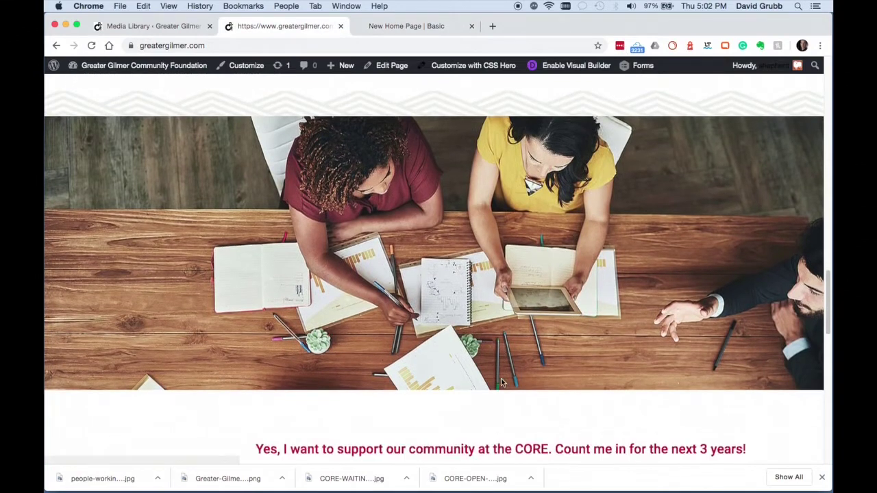
click(145, 26)
click(798, 87)
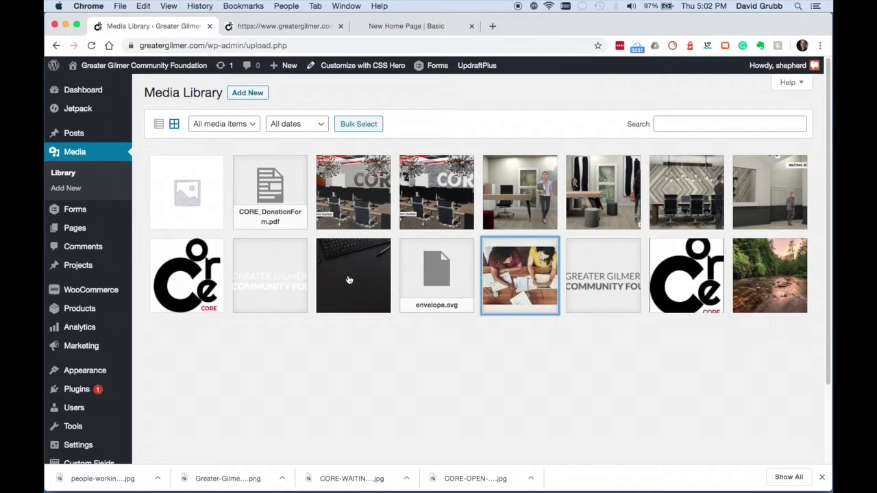
click(349, 280)
right_click(336, 236)
click(378, 252)
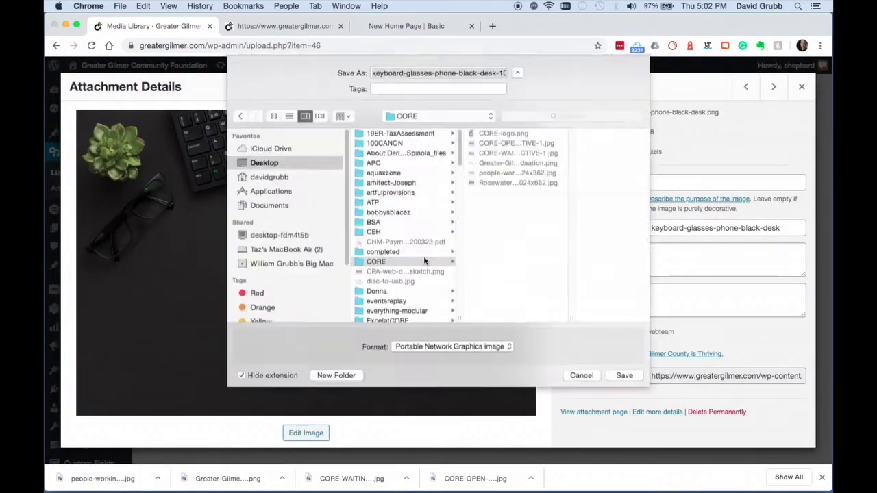
click(623, 376)
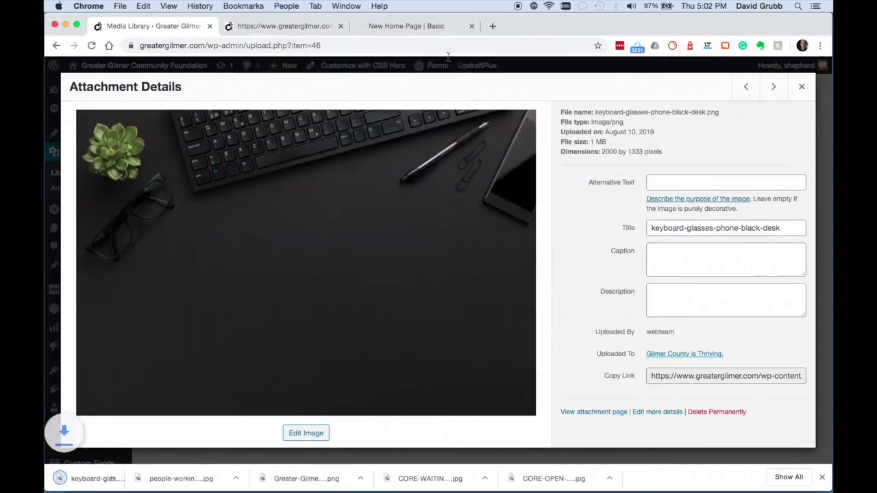
- Copy the heading "Yes, I want to support our community at the CORE. Count me in for the next 3 years!" from the original page
click(415, 26)
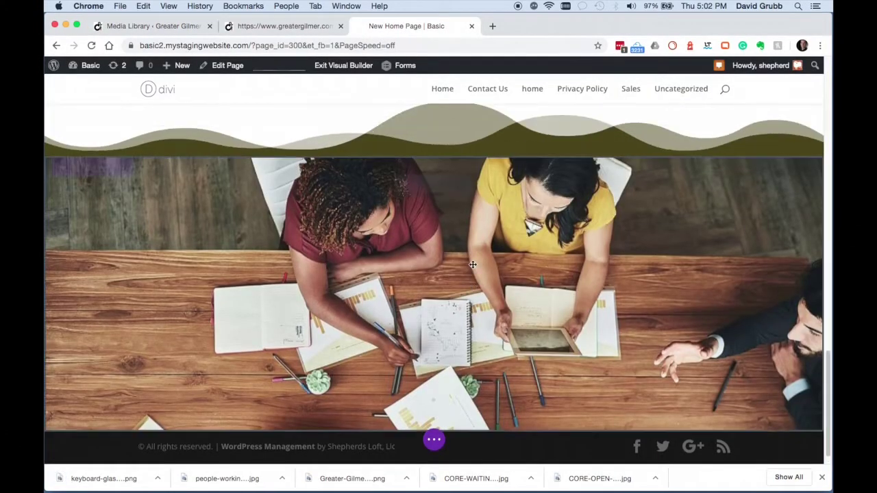
mouse_move(473, 265)
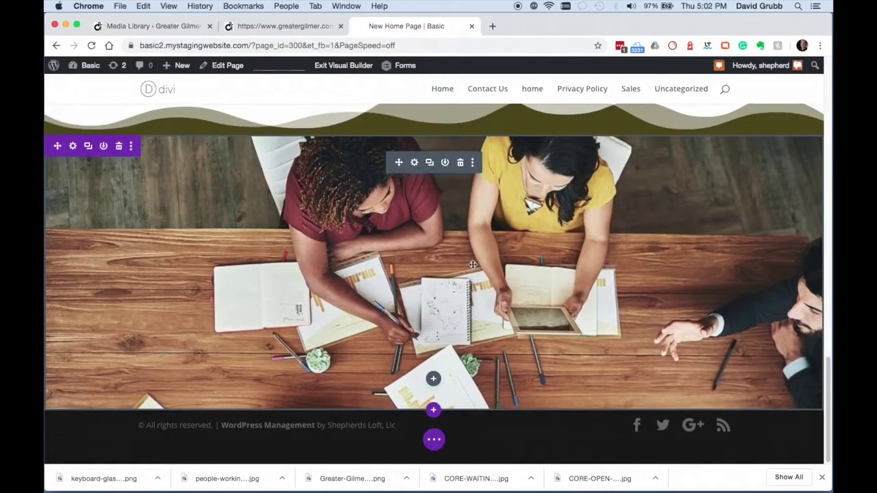
click(276, 31)
scroll(441, 279, down, 5)
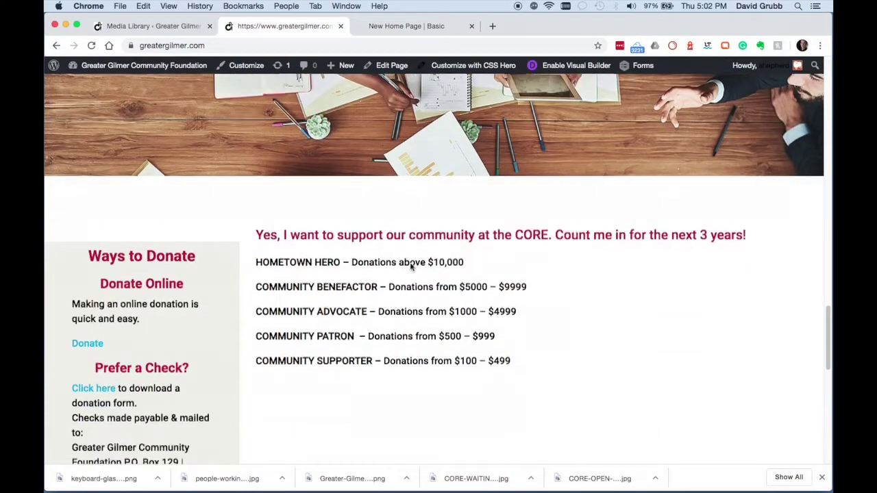
triple_click(395, 235)
key(ctrl+c)
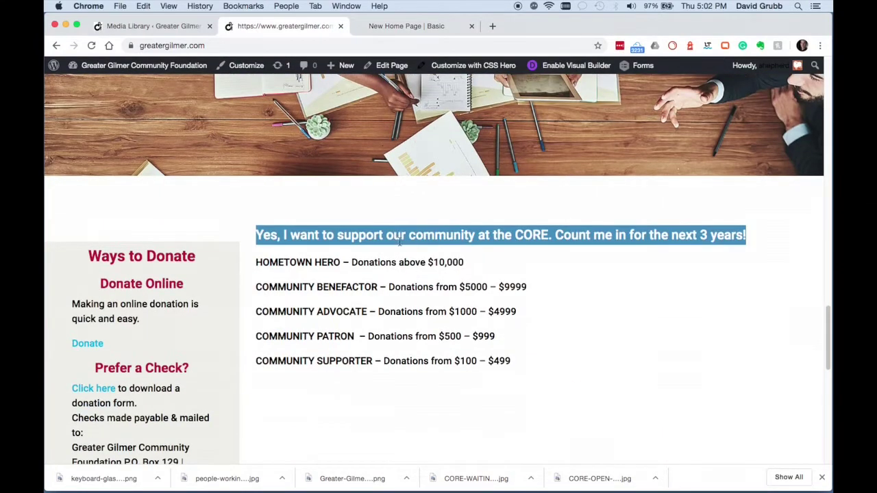
- Insert a regular section below the fullwidth photo on the new home page, without choosing a row layout
click(399, 29)
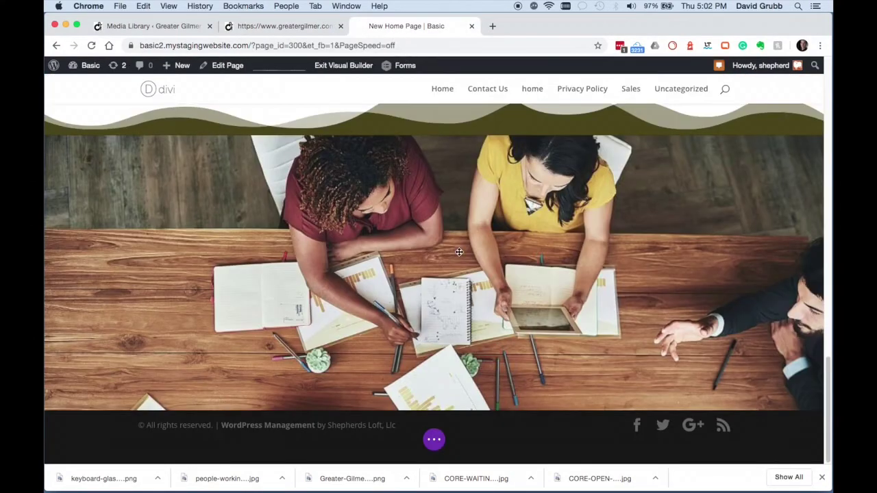
click(433, 409)
click(522, 311)
scroll(350, 244, up, 5)
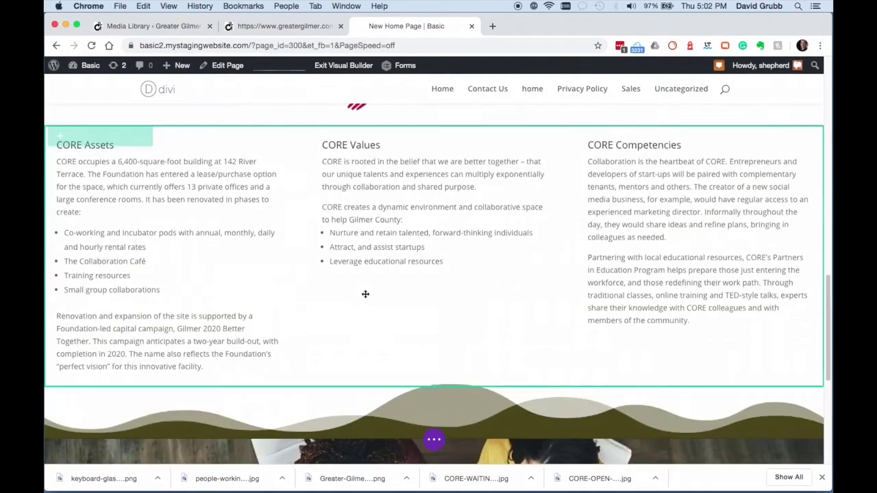
scroll(364, 293, down, 5)
click(434, 411)
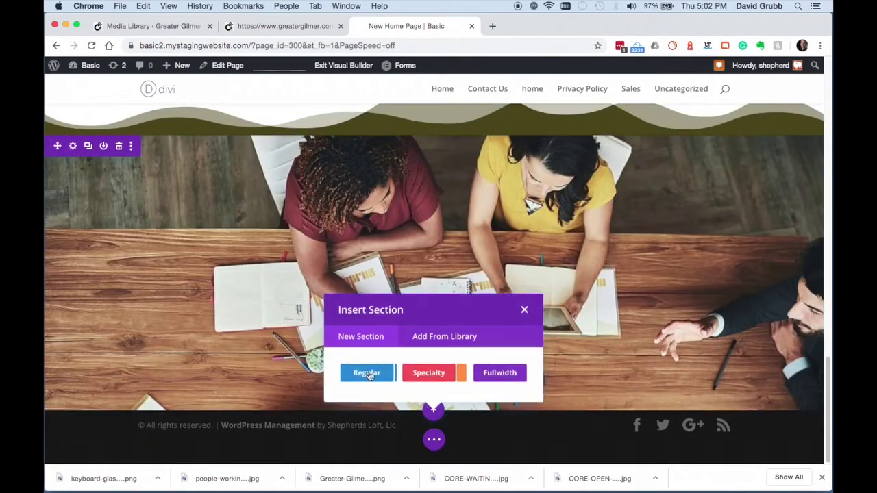
click(363, 372)
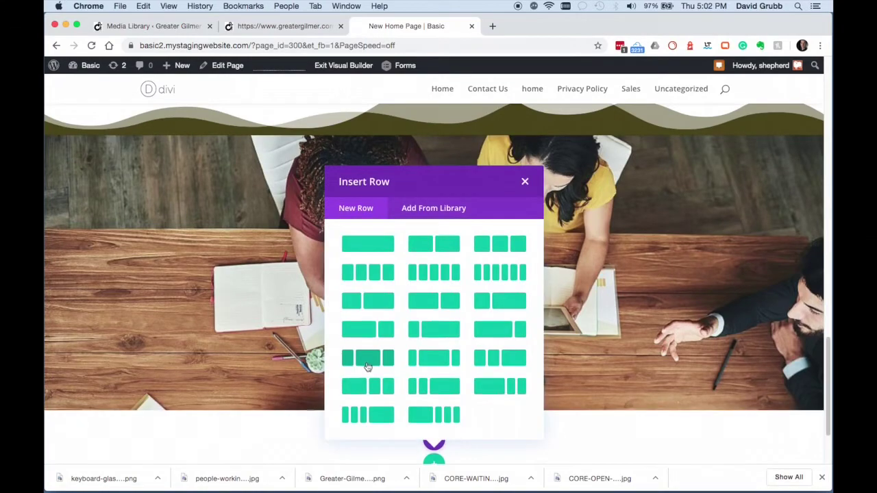
click(524, 181)
- Duplicate the row with the CORE office slider and collaboration text, and move the copy into the new section below the photo
scroll(270, 219, up, 7)
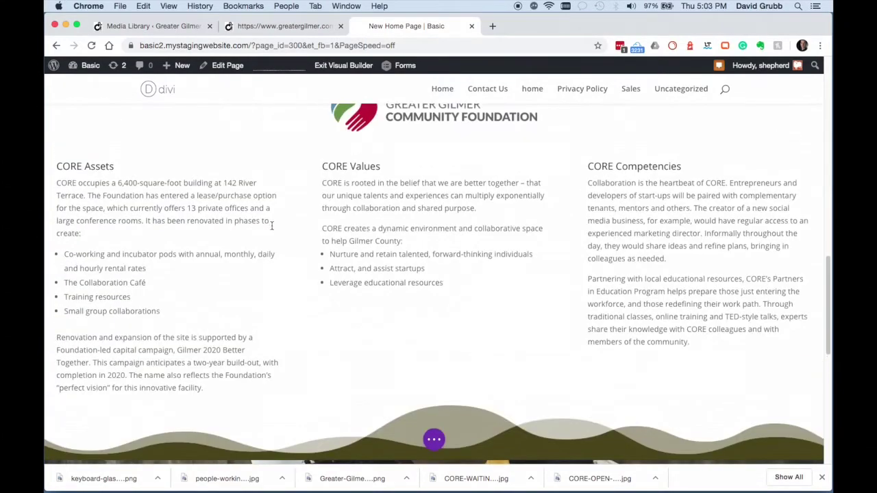
scroll(271, 226, up, 5)
click(302, 26)
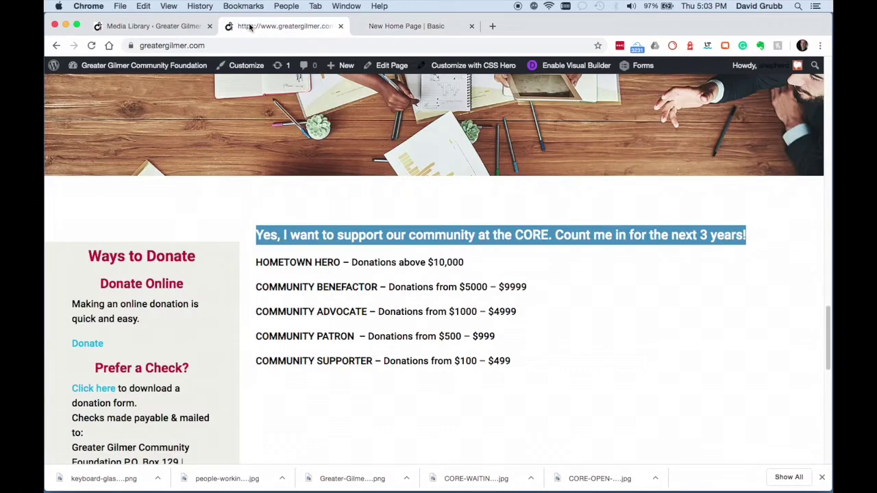
click(413, 26)
mouse_move(73, 170)
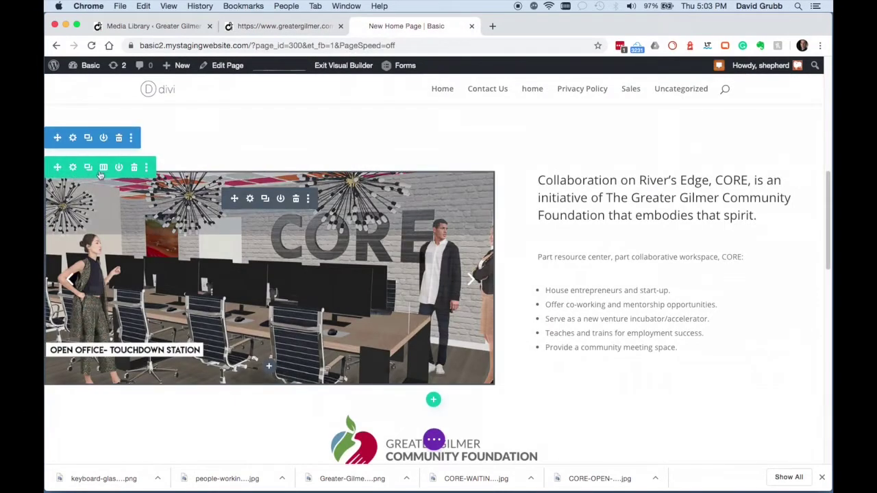
click(88, 170)
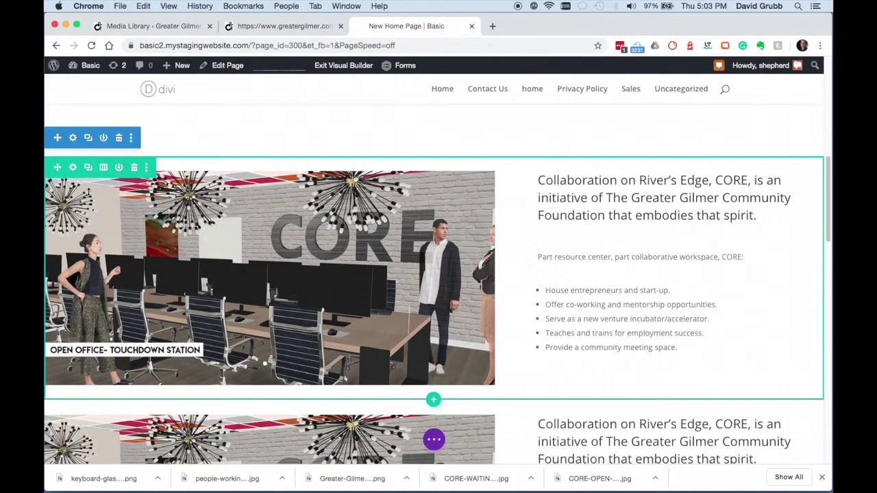
scroll(77, 285, down, 3)
scroll(77, 285, down, 15)
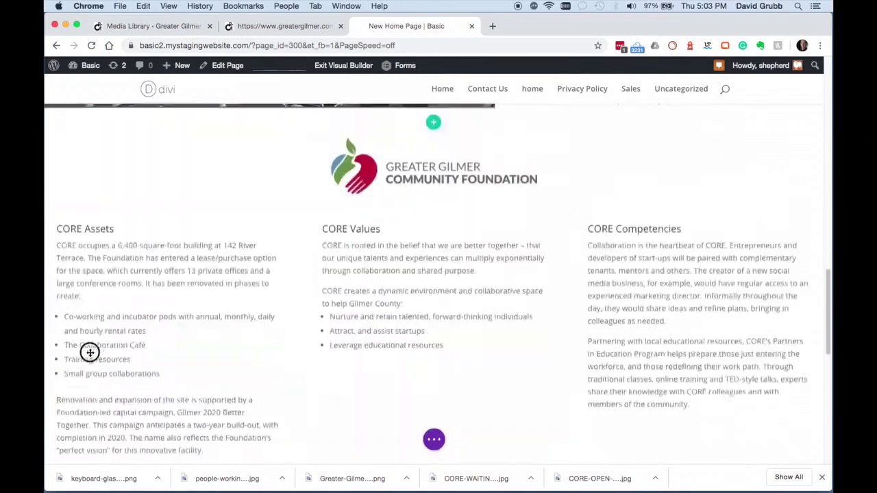
scroll(82, 318, down, 1)
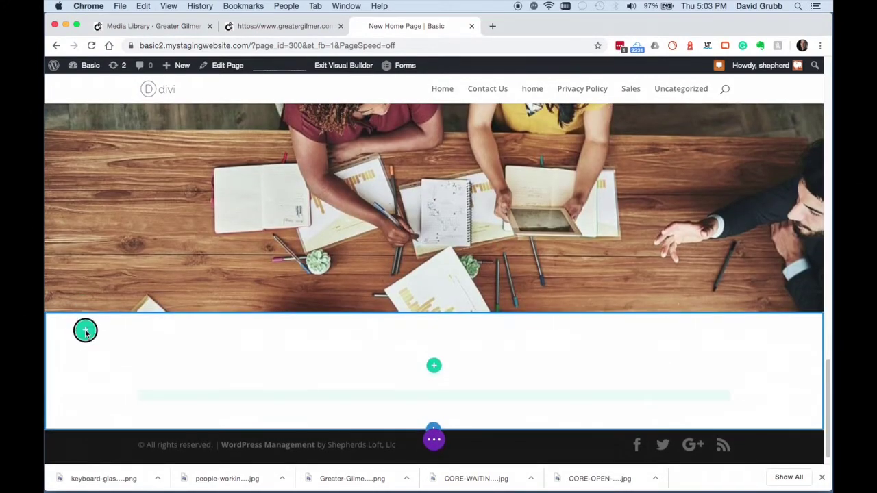
mouse_move(145, 347)
key(ctrl+v)
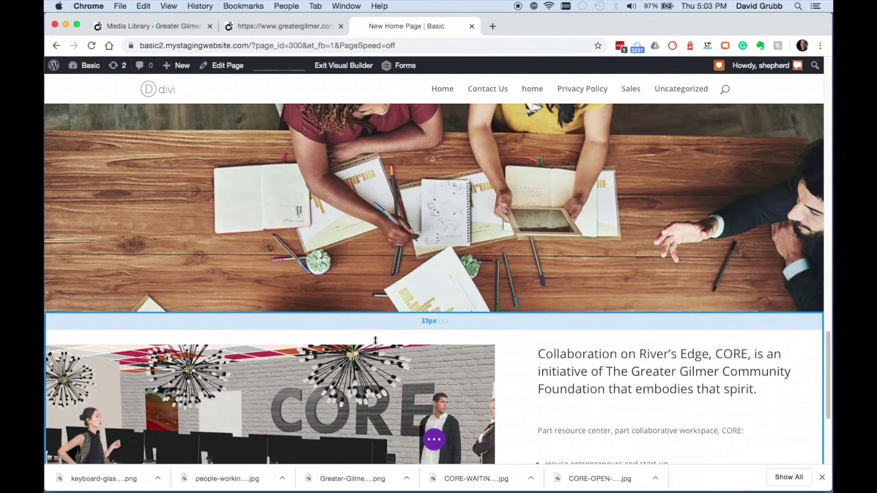
- Delete the slider from the copied row and change its layout to two columns of two-fifths and three-fifths
scroll(354, 297, down, 4)
click(296, 247)
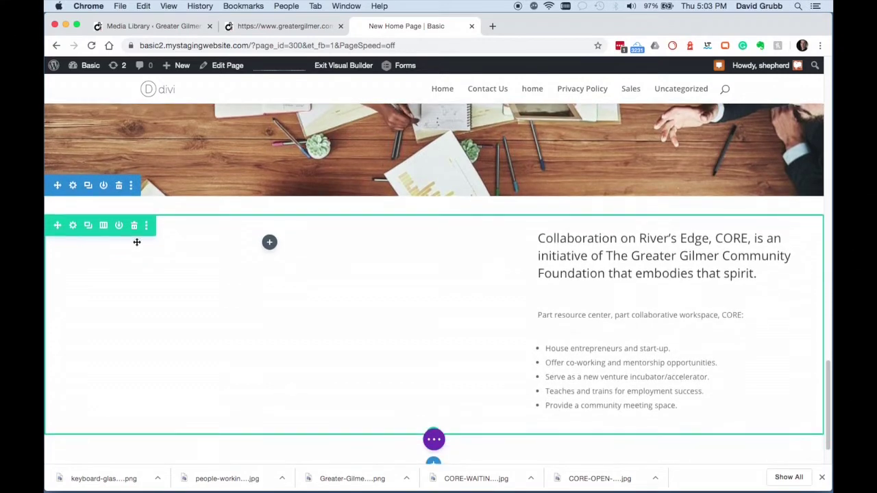
click(103, 226)
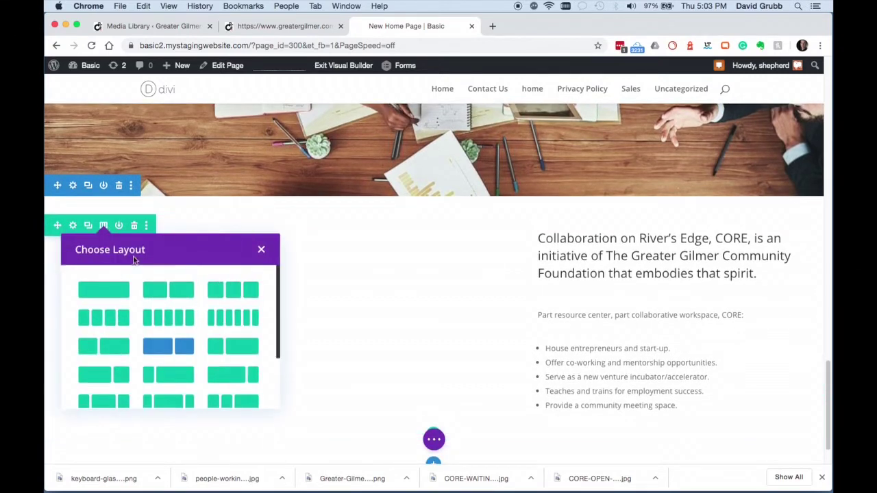
click(110, 346)
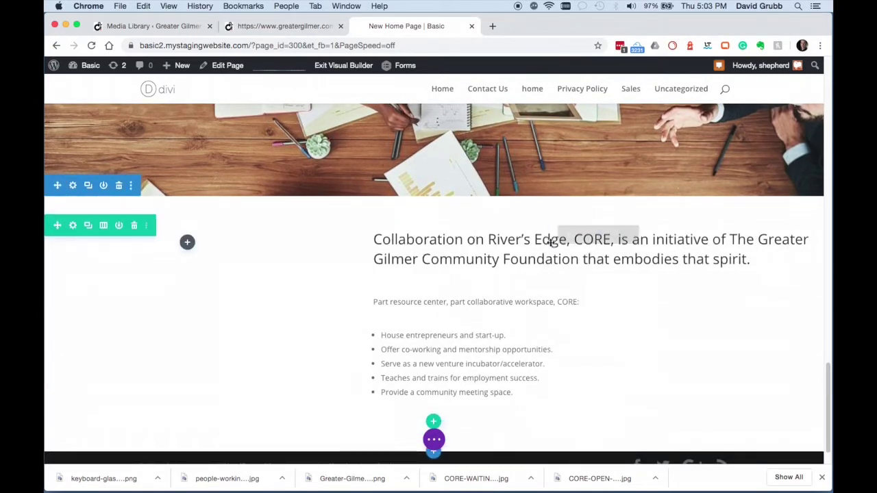
- Replace the copied row's heading text with "Yes, I want to support our community at the CORE..." and format it as Heading 2
click(579, 235)
click(583, 354)
key(ctrl+a)
key(ctrl+v)
key(ctrl+a)
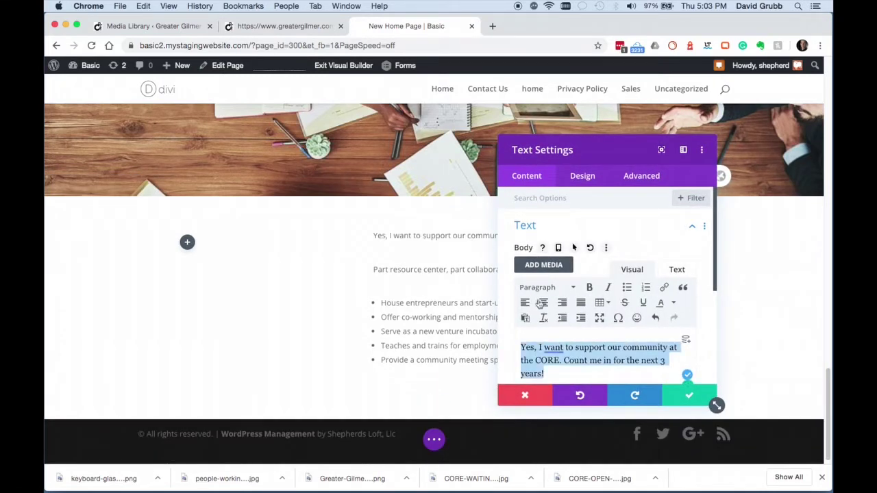
click(535, 291)
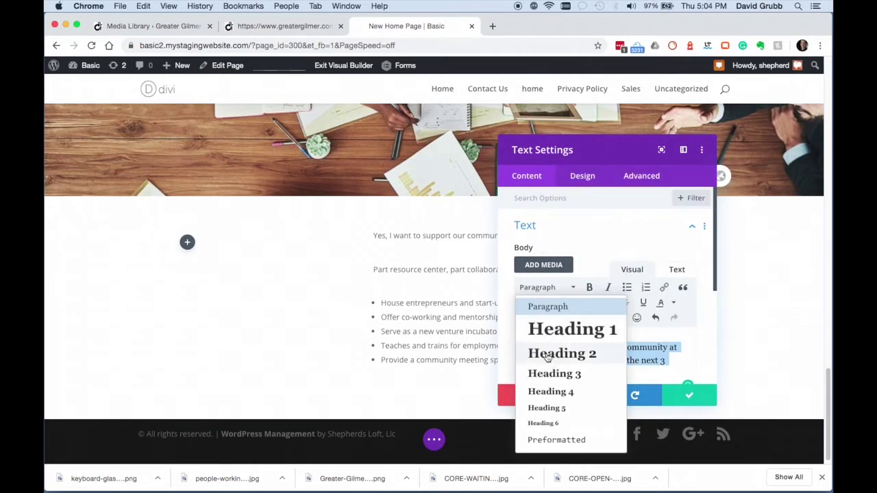
click(545, 353)
- Replace the paragraph and bullet list under the new heading with the original page's five donation levels, HOMETOWN HERO to COMMUNITY SUPPORTER, and save
click(270, 27)
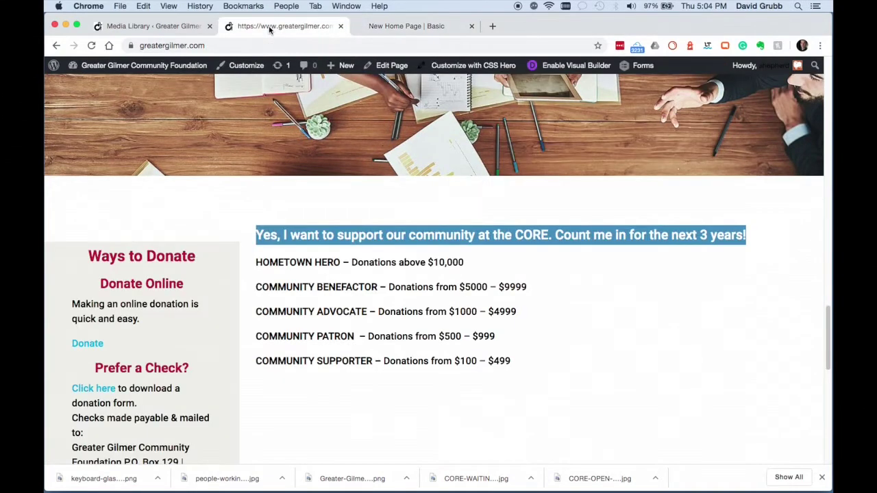
drag(256, 262, 524, 350)
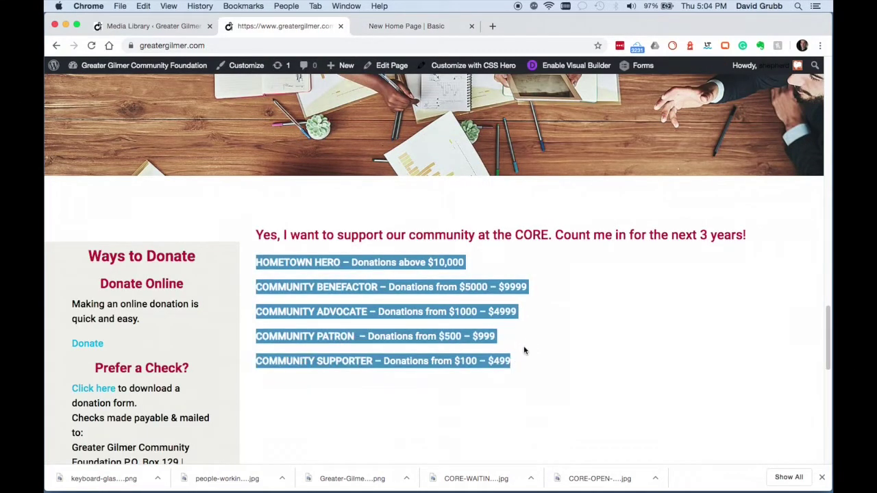
scroll(537, 343, down, 2)
click(407, 26)
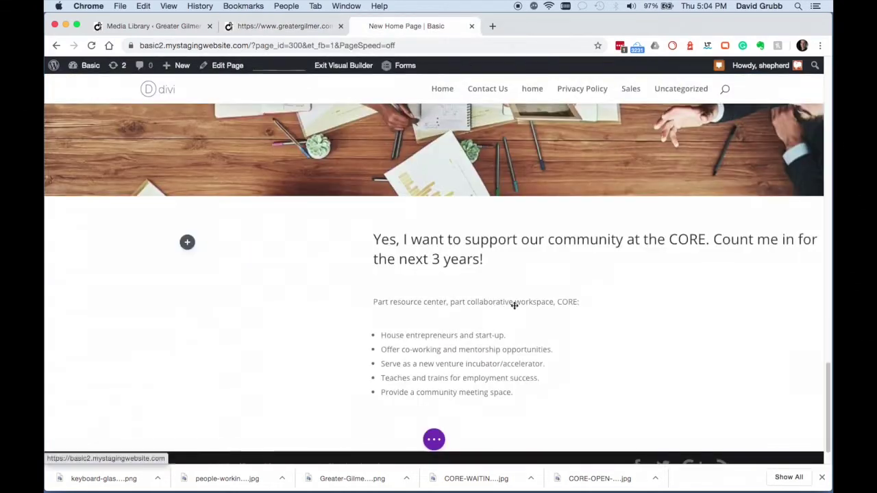
click(580, 322)
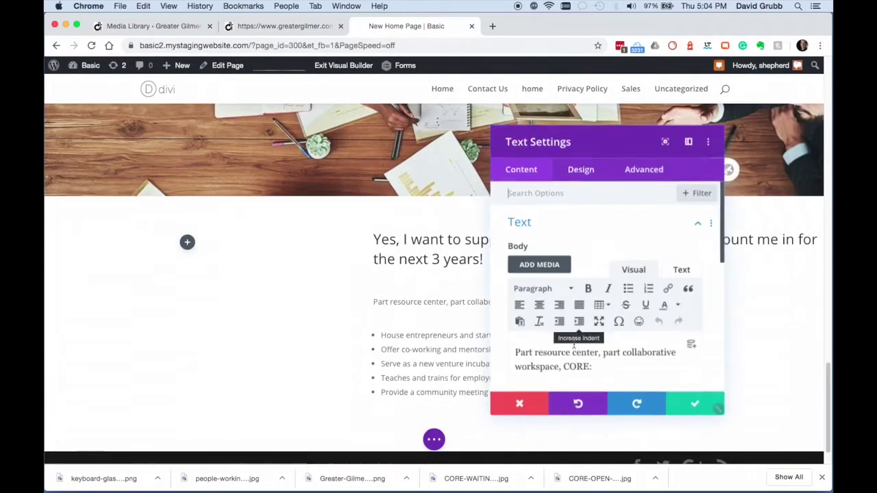
key(ctrl+a)
key(ctrl+v)
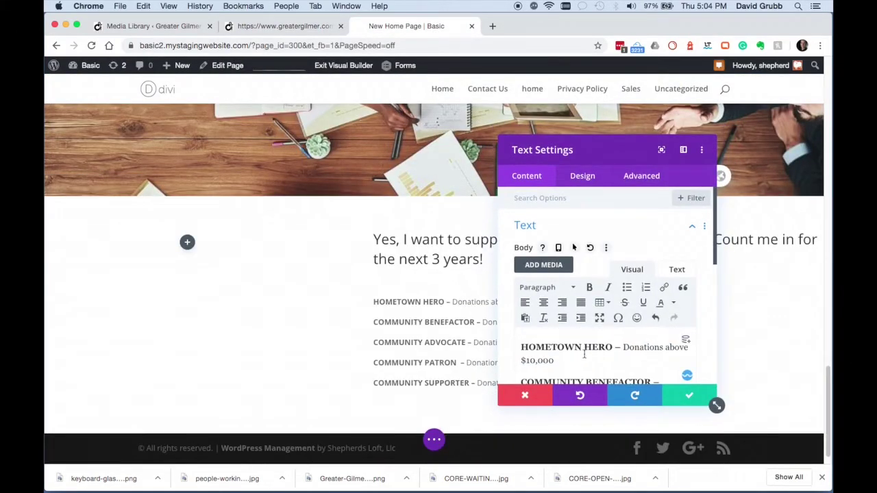
click(688, 397)
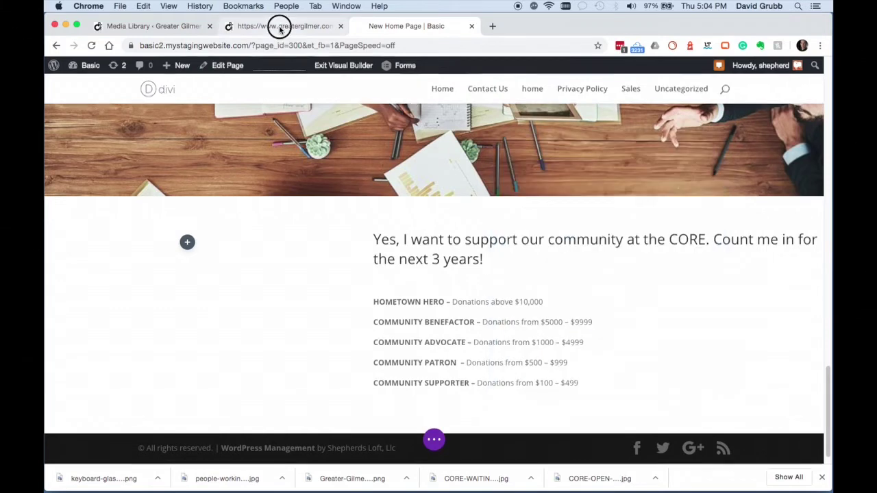
- Copy the "Ways to Donate" heading from the original Greater Gilmer page
click(280, 26)
drag(102, 182, 225, 164)
key(super+c)
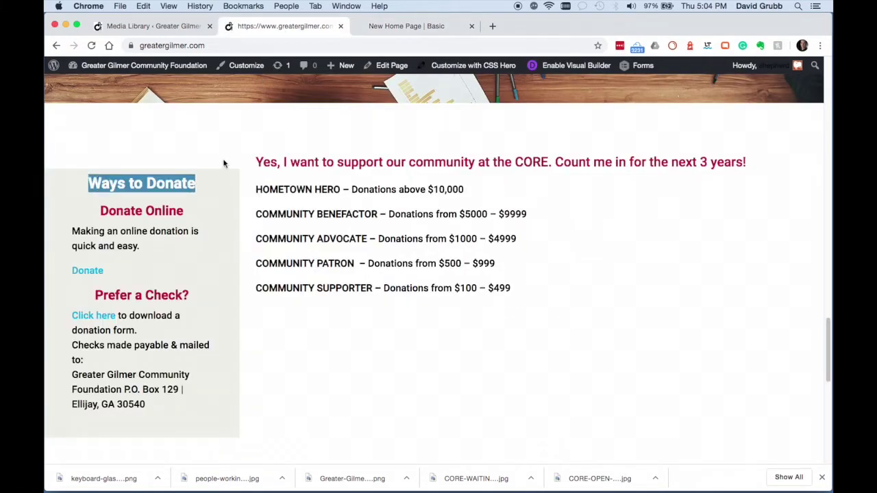
- Insert a Text module with its placeholder content in the empty two-fifths column of the new page, and close its settings
click(397, 26)
click(187, 242)
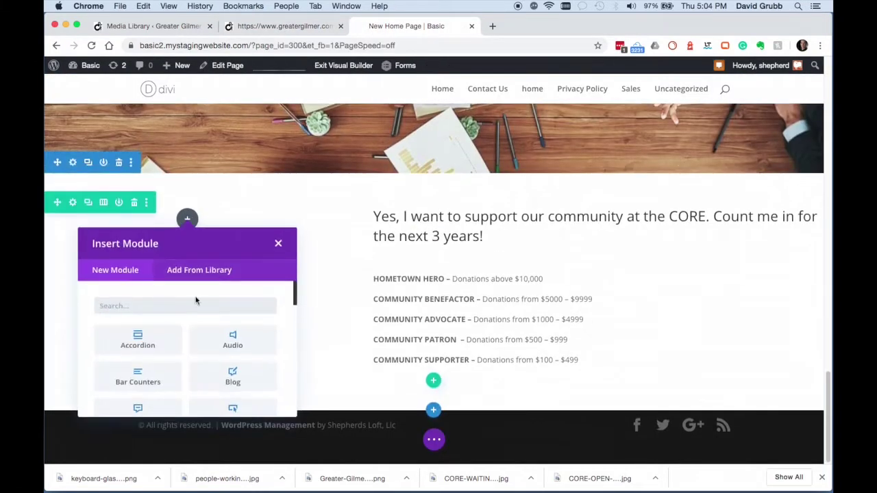
text(text)
click(140, 338)
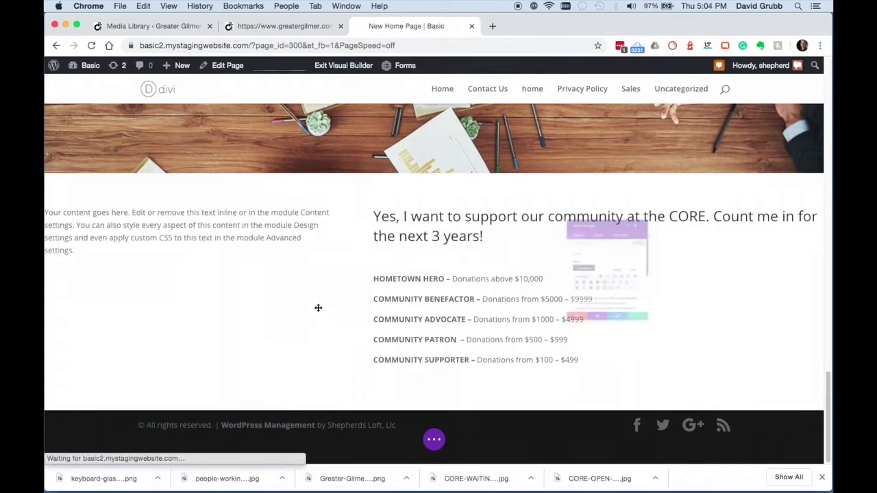
click(518, 392)
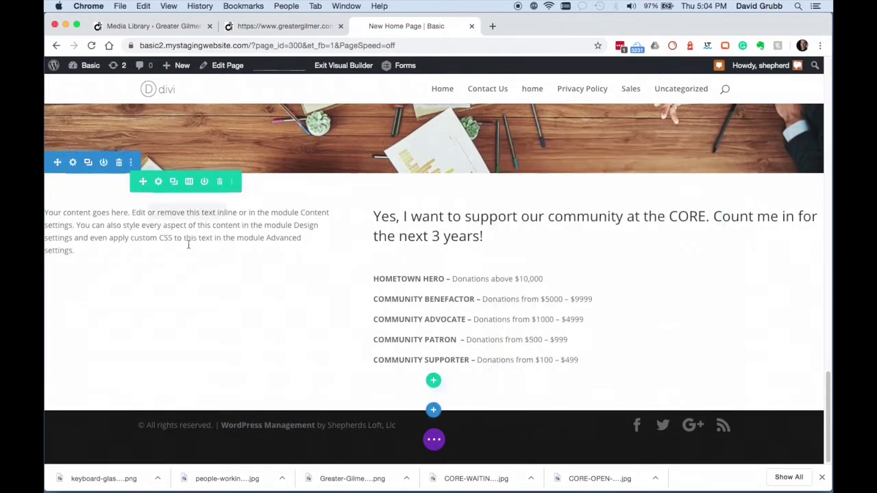
- Insert a Call To Action module below the placeholder text and set its title to "Ways to Donate"
click(186, 236)
text(ca)
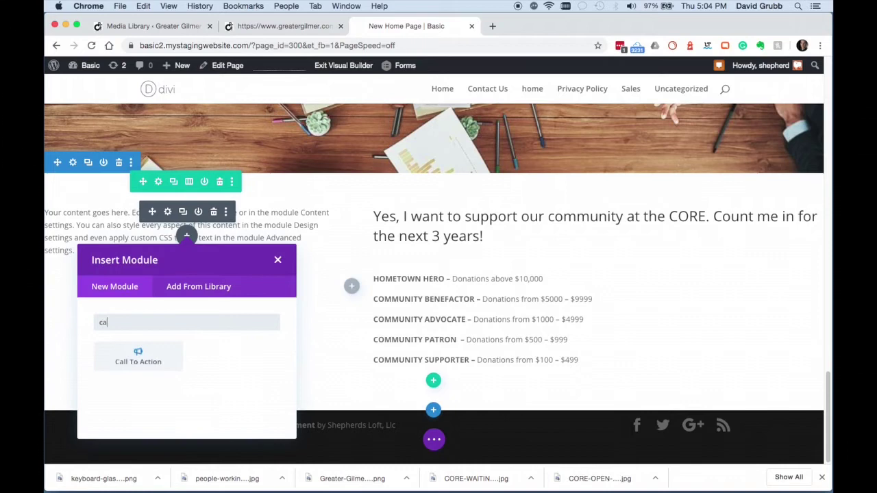
click(137, 358)
triple_click(574, 264)
key(super+v)
- Replace the Call To Action body with the original page's "Donate Online" heading and "Making an online donation is quick and easy."
click(284, 26)
drag(97, 206, 144, 253)
key(super+c)
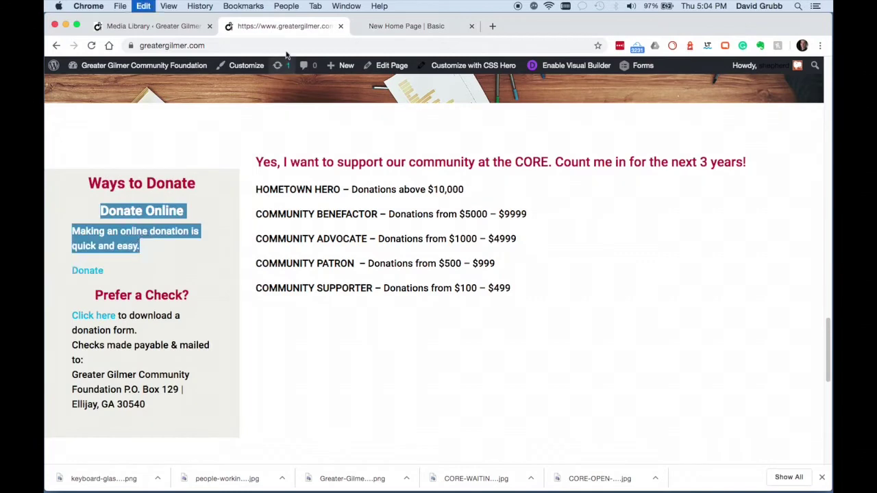
click(394, 26)
scroll(562, 312, down, 1)
triple_click(563, 354)
click(563, 355)
key(super+a)
key(super+v)
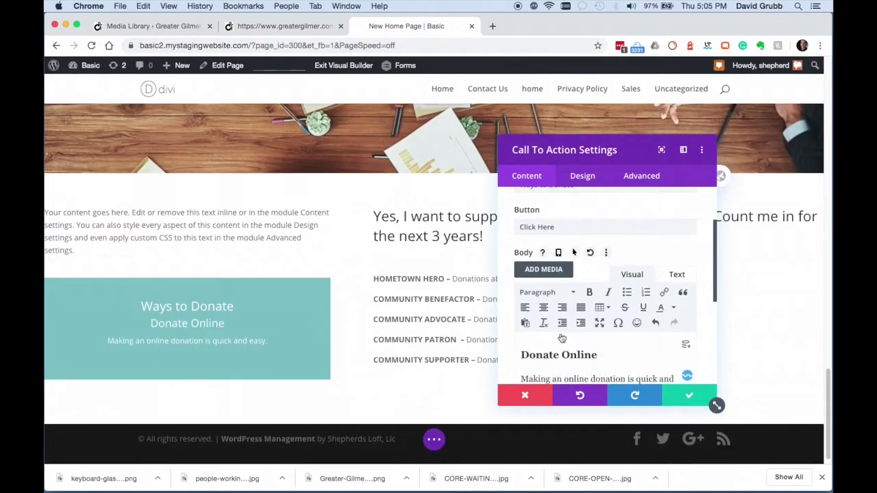
scroll(574, 359, down, 2)
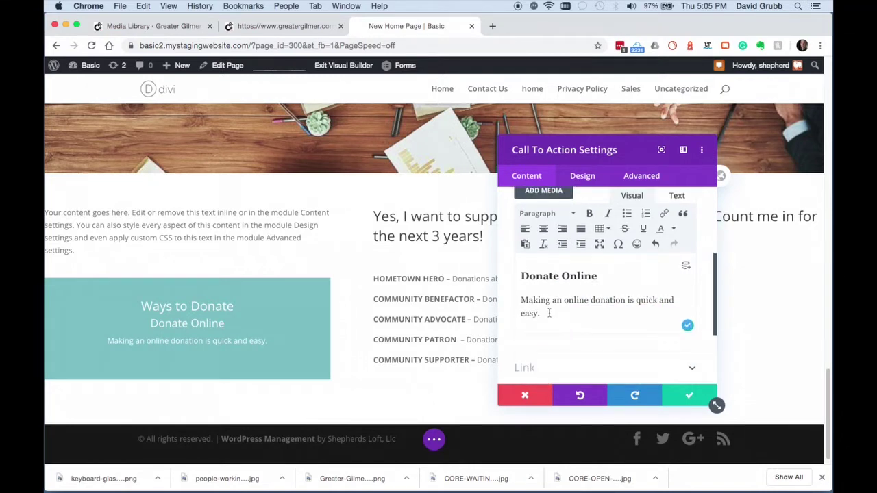
- Remove the "Donate Online" heading from the body and use it as the Call To Action's button text
scroll(551, 318, up, 1)
triple_click(542, 277)
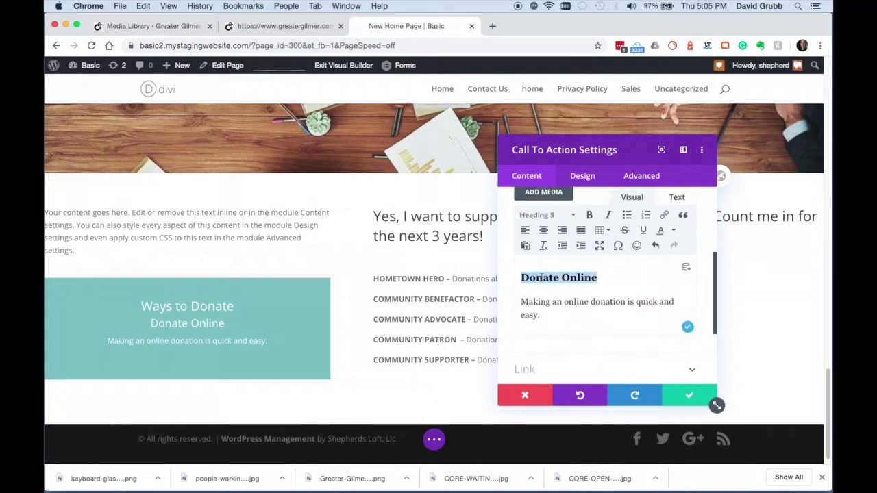
key(BackSpace)
scroll(553, 289, up, 1)
scroll(553, 288, up, 2)
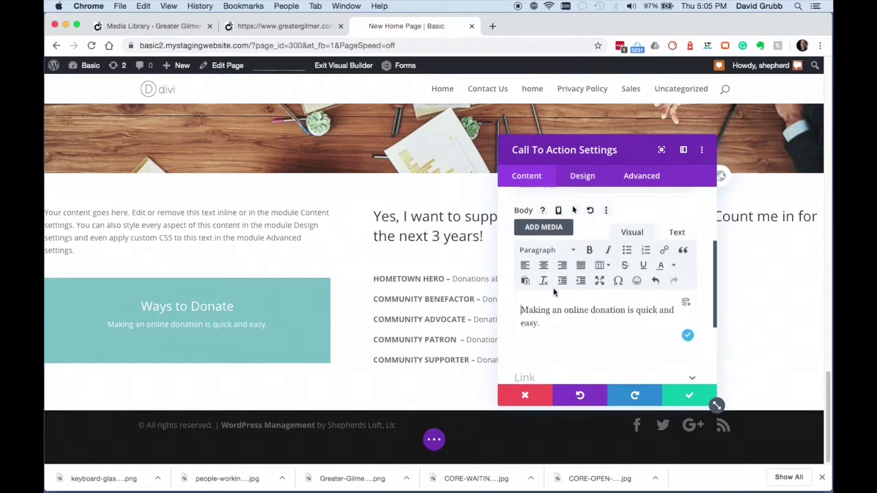
key(super+v)
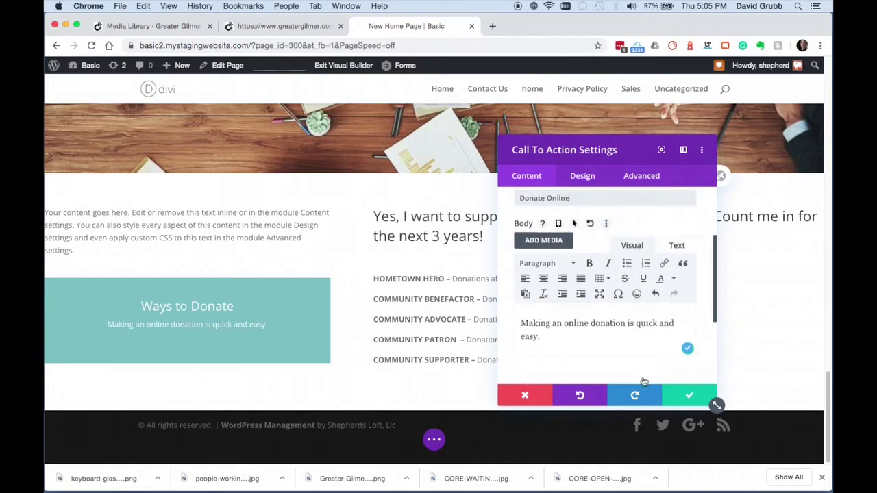
- Set both the Button Link URL and the Module Link URL to the address of the original page's Donate link
scroll(616, 365, down, 3)
click(528, 251)
scroll(528, 249, up, 2)
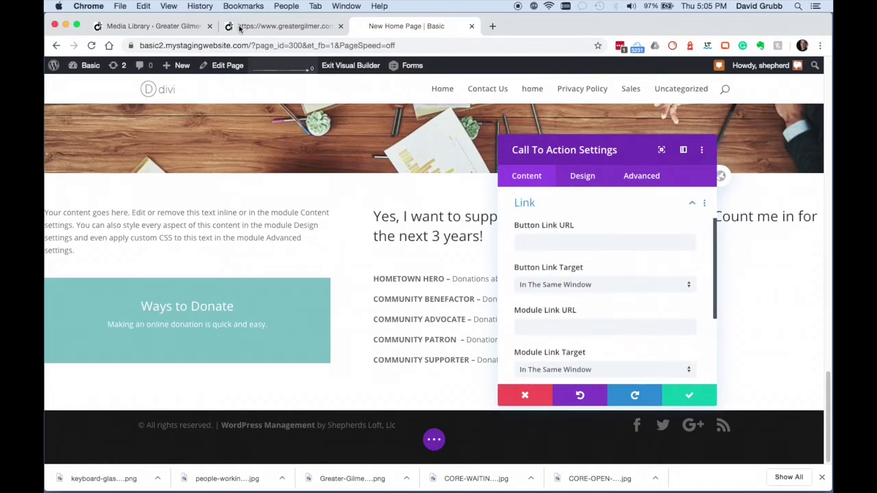
key(super+alt+Left)
right_click(88, 270)
click(127, 315)
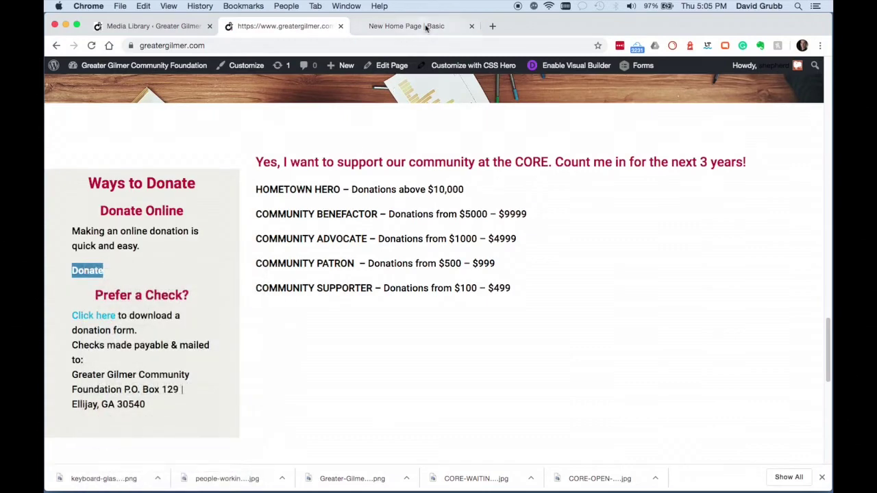
click(423, 26)
click(547, 241)
key(super+v)
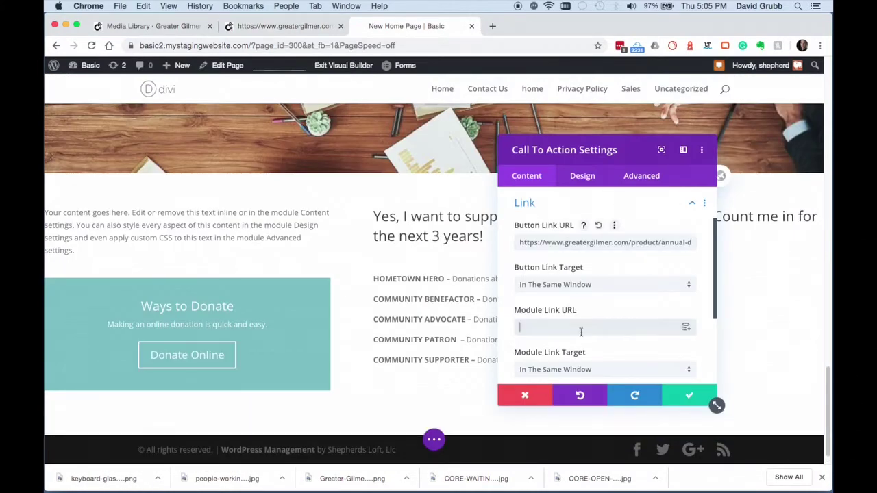
click(580, 328)
key(super+v)
scroll(609, 358, down, 3)
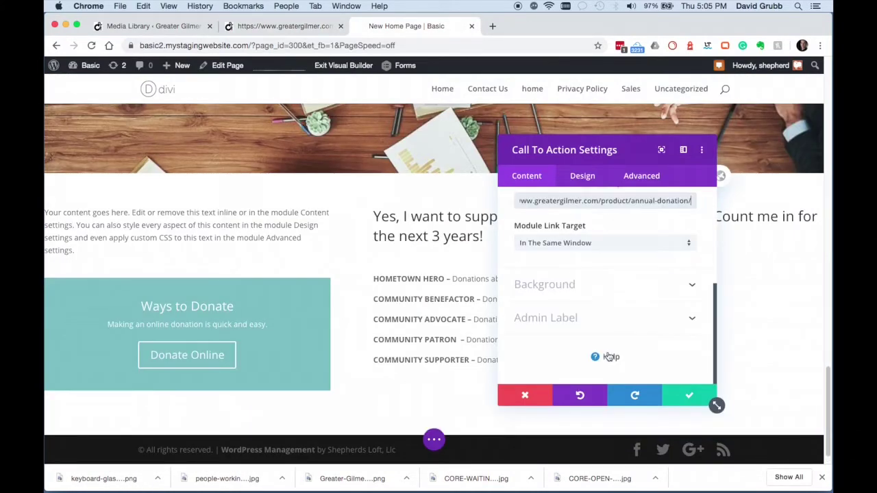
- Inspect the original grey donation panel for its background colour and apply #eeefea as the Call To Action's background
click(557, 285)
click(260, 30)
right_click(195, 261)
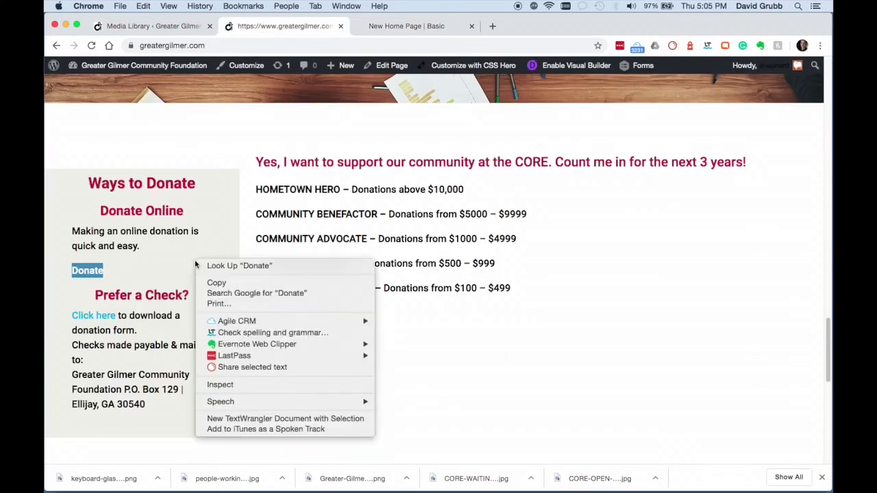
key(Escape)
key(super+r)
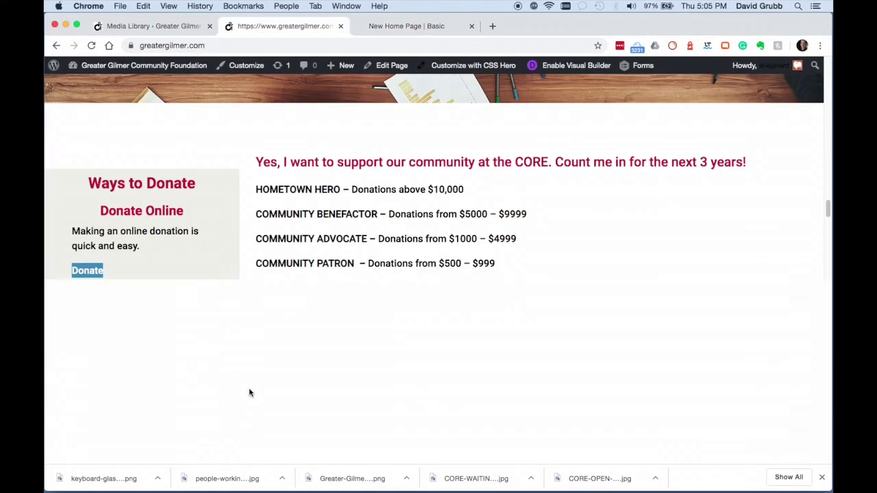
click(822, 478)
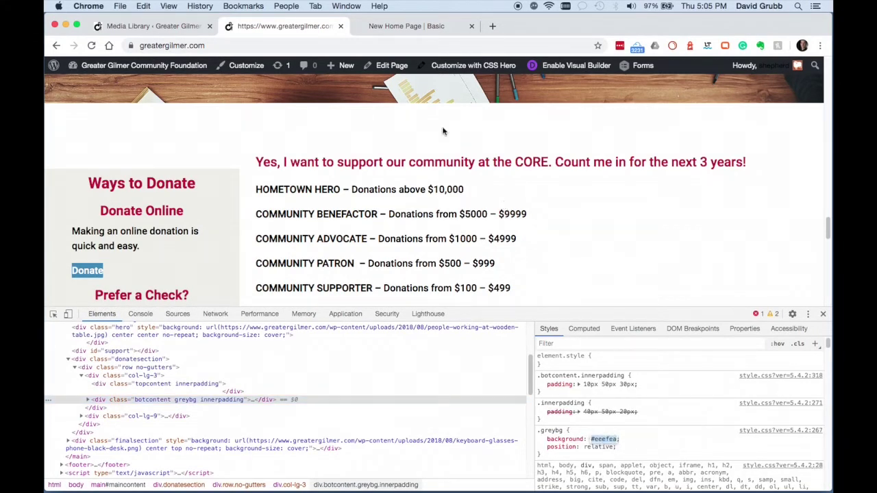
click(406, 26)
click(662, 283)
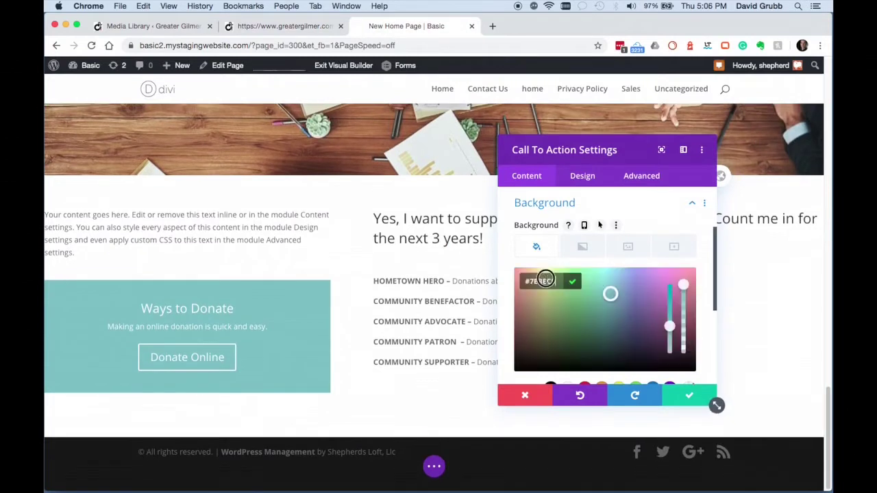
key(super+v)
scroll(617, 288, up, 3)
- Find the Call To Action's Text Color option, set it to Dark, and save the module
click(580, 177)
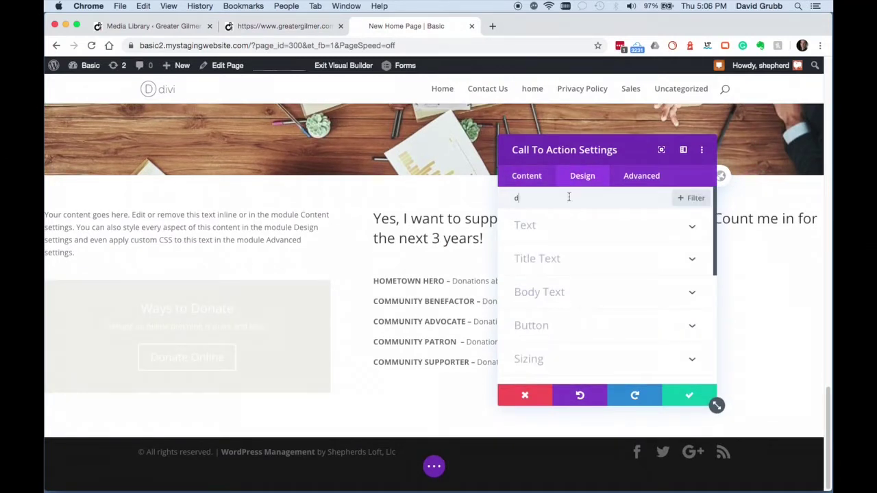
click(568, 196)
text(d)
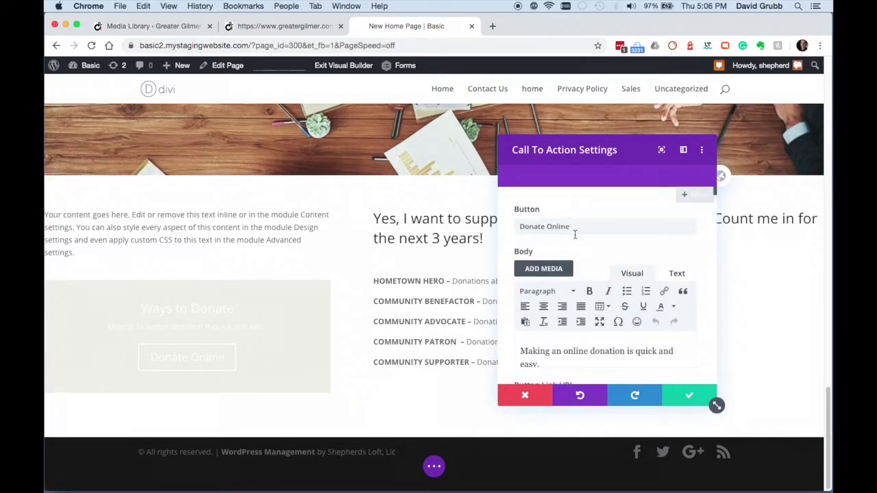
text(ar)
click(574, 229)
click(566, 254)
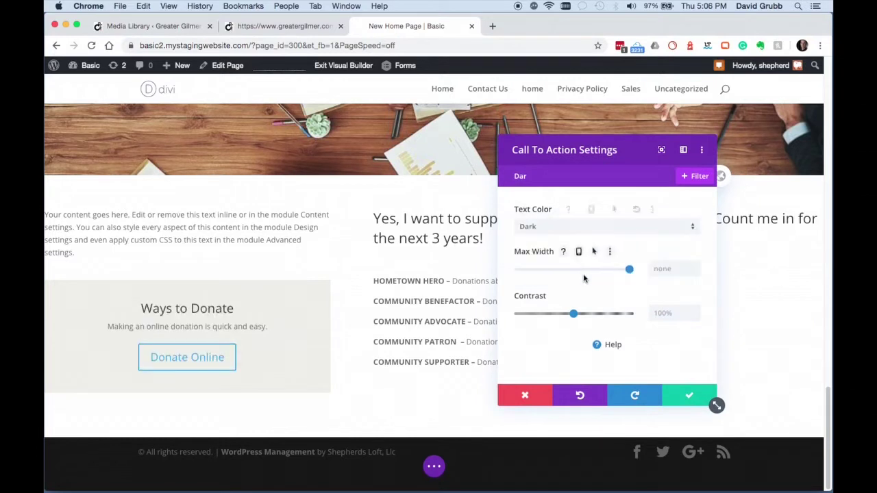
click(691, 399)
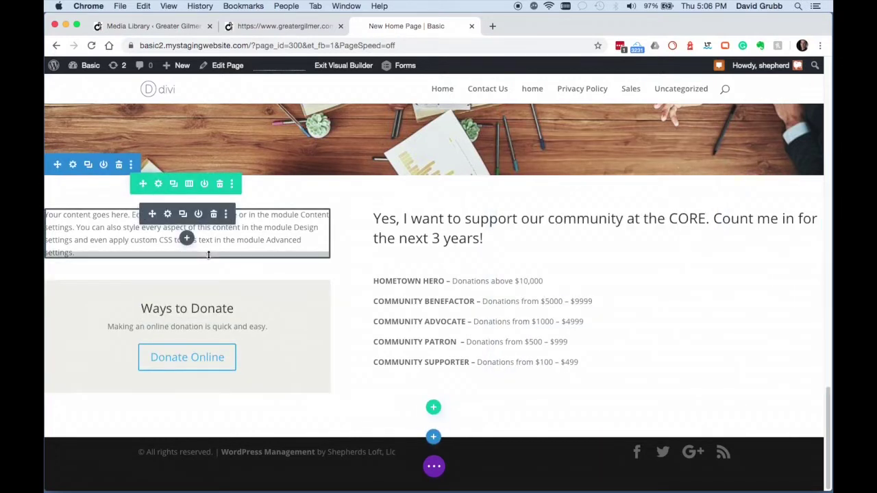
- Delete the placeholder Text module above the Call To Action and copy the "Prefer a Check?" heading from the original page
click(214, 215)
click(284, 26)
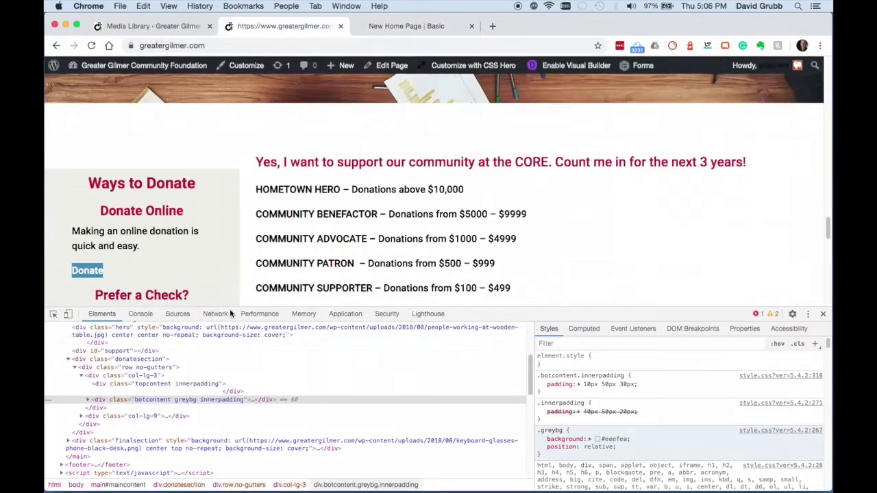
click(823, 314)
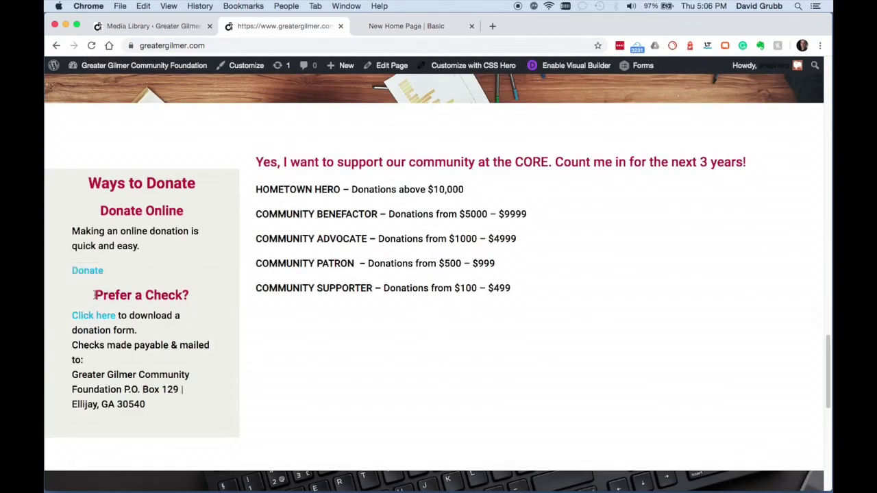
drag(94, 293, 200, 299)
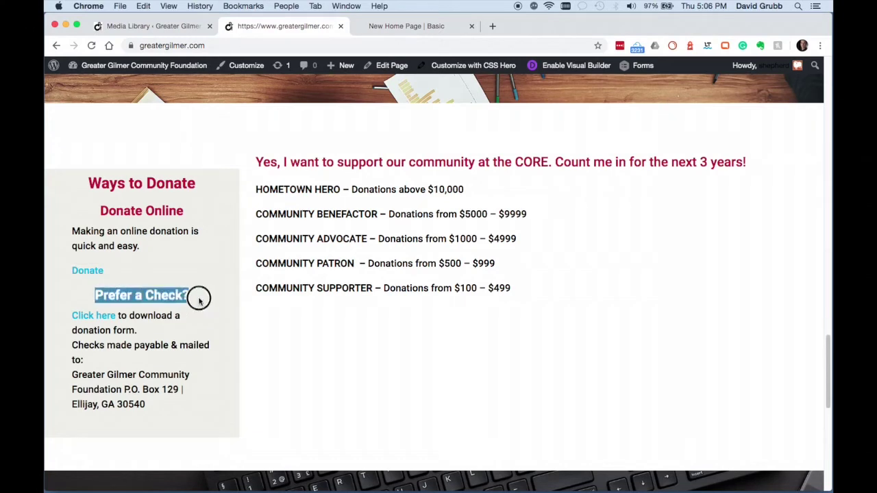
click(404, 32)
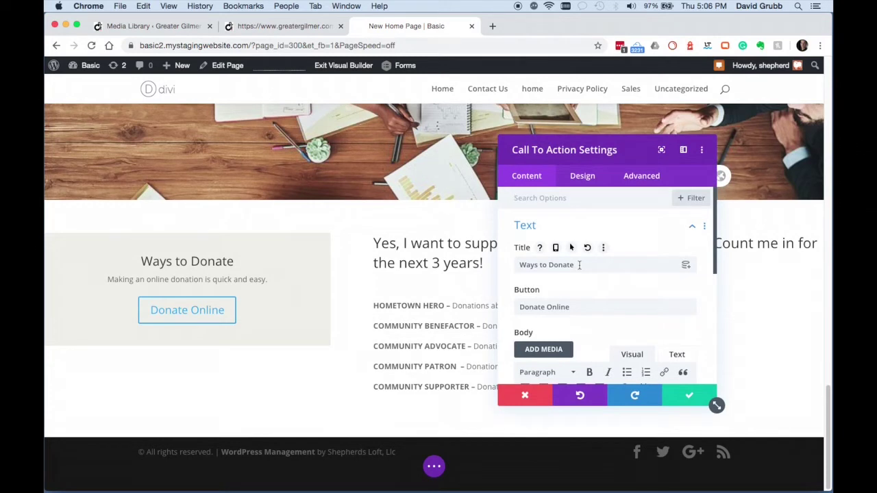
- Change the Call To Action's title to "Donate Online" and its button text to "Donate", and save the module
drag(582, 311, 548, 308)
key(BackSpace)
click(585, 265)
text(online)
key(BackSpace)
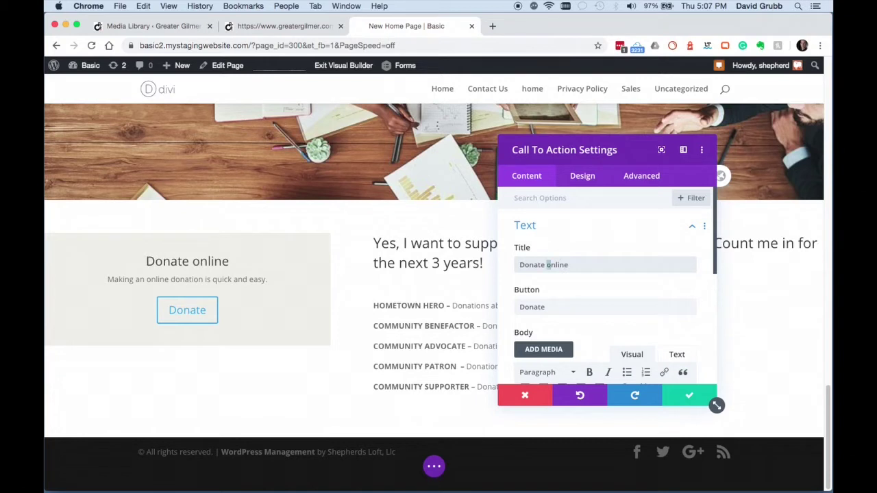
text(O)
scroll(589, 300, down, 3)
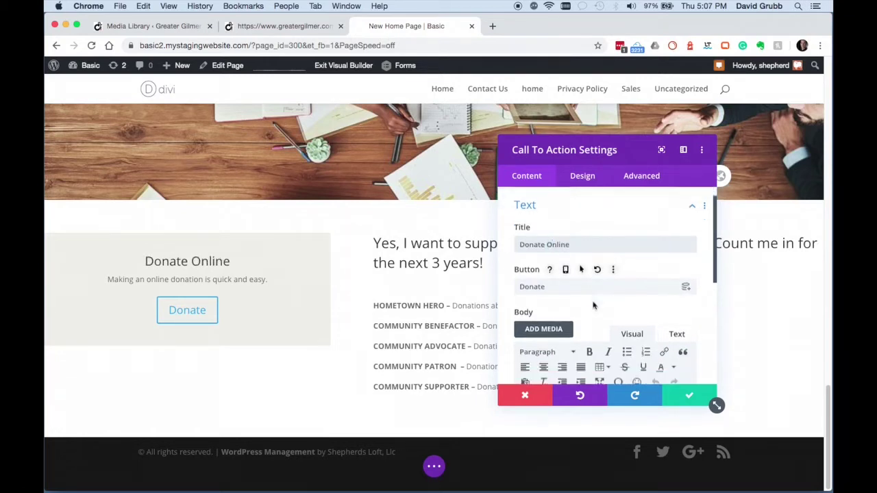
click(689, 395)
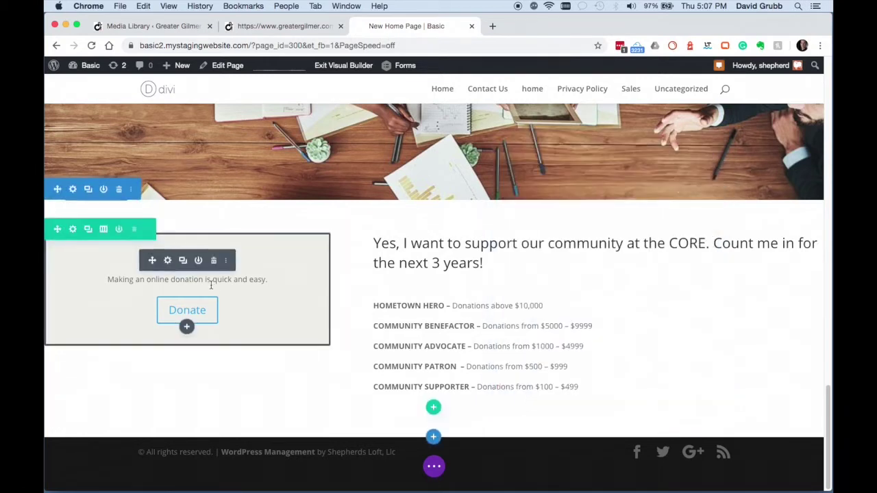
- Duplicate the Donate Online Call To Action below itself and set the copy's title to "Prefer a Check?"
key(super+c)
key(super+v)
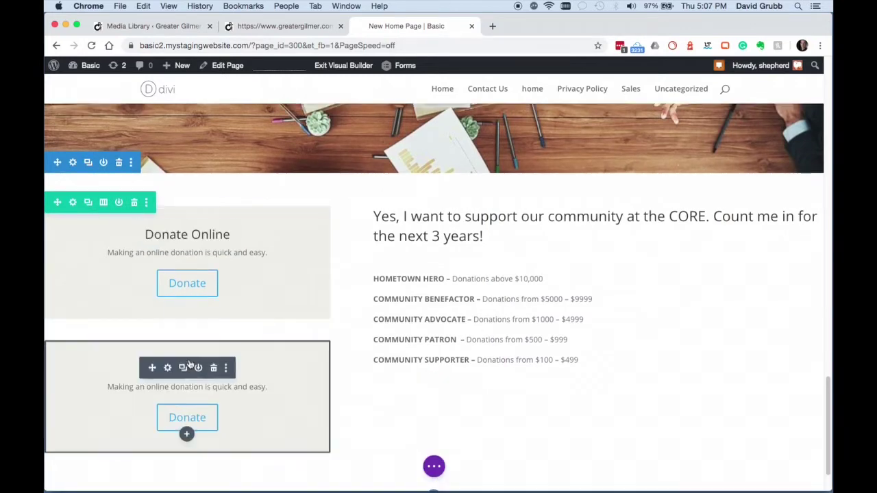
click(167, 365)
triple_click(528, 265)
key(super+v)
- Replace the body of the "Prefer a Check?" module with the original page's check payee and mailing address text
click(267, 26)
click(158, 327)
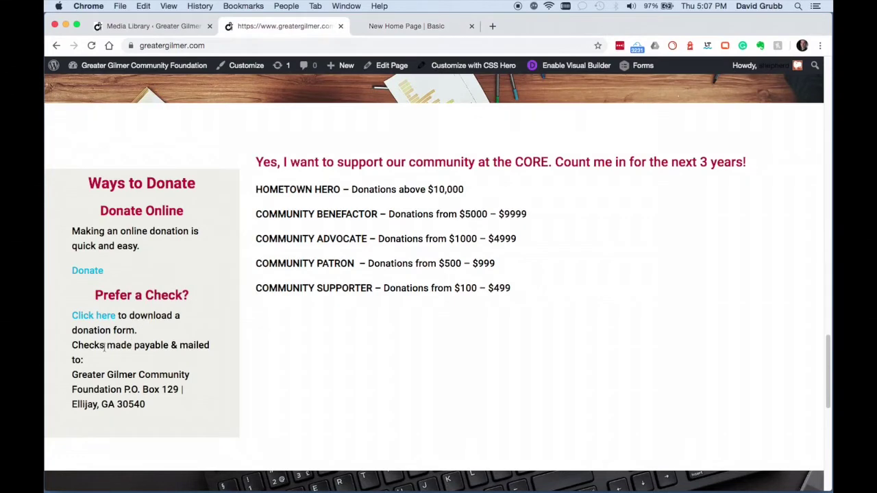
drag(101, 360, 160, 405)
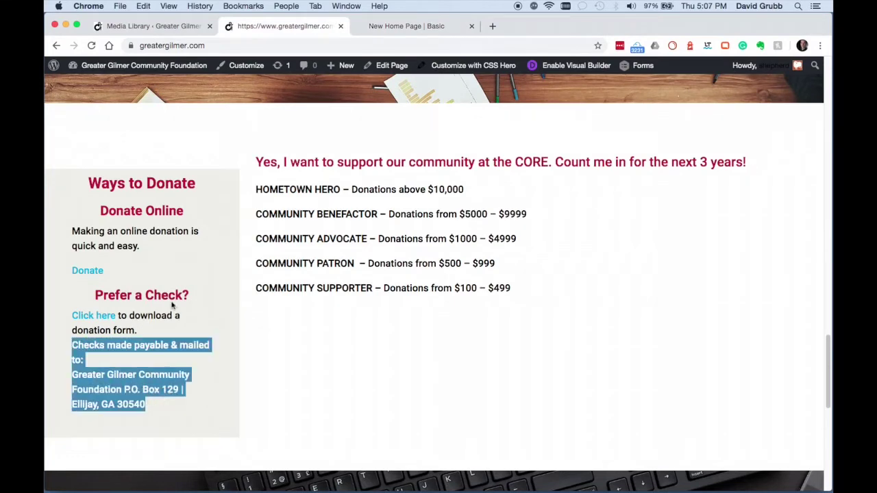
click(426, 26)
scroll(602, 329, down, 2)
triple_click(585, 353)
click(585, 359)
key(super+a)
key(super+v)
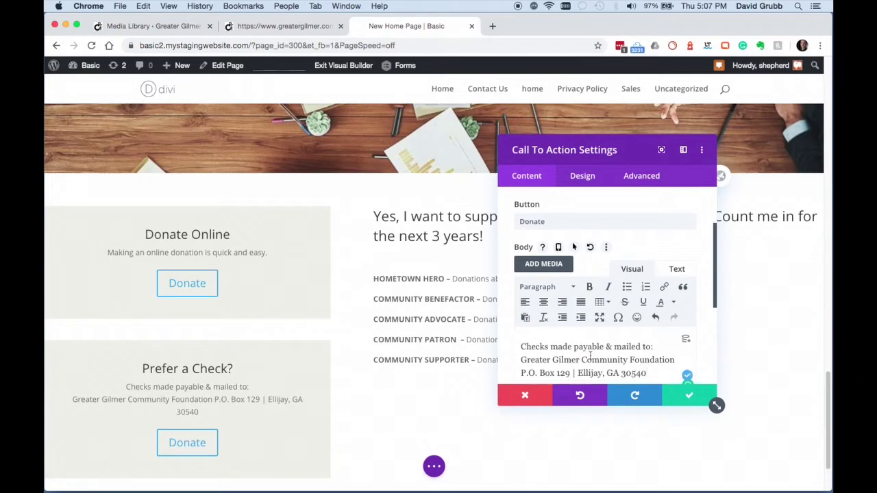
scroll(589, 356, down, 3)
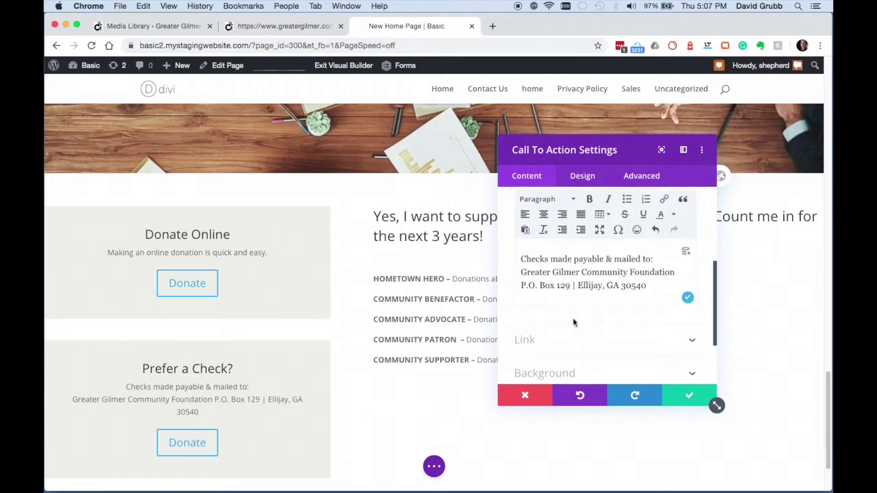
- Set the "Prefer a Check?" module's button link and module link URLs to the original page's donation form download address
click(547, 348)
key(ctrl+shift+Tab)
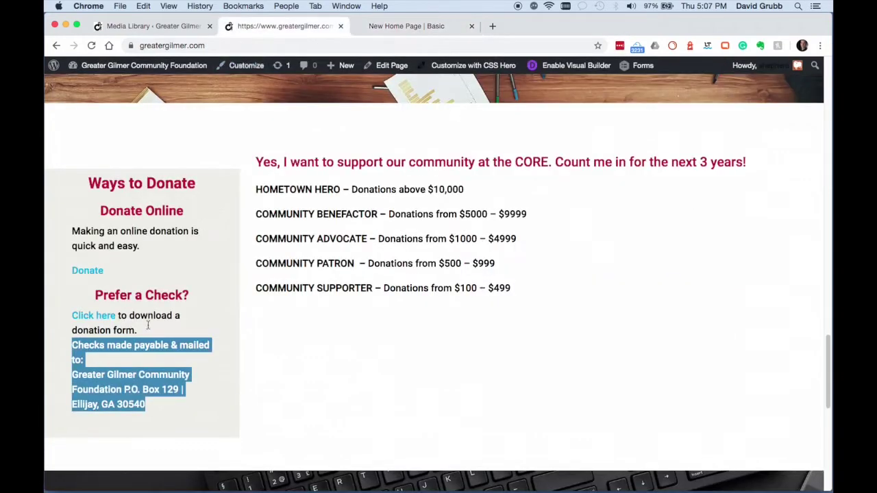
right_click(93, 315)
click(438, 26)
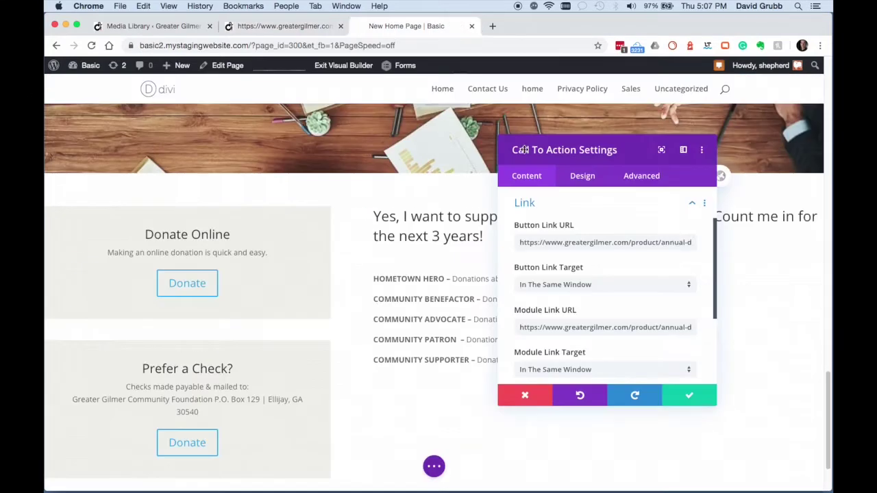
double_click(589, 242)
key(super+a)
key(super+v)
click(575, 328)
key(super+a)
key(super+v)
- Set the "Prefer a Check?" button text to "Download", save the module, and close the gap between the two donation boxes
scroll(586, 328, up, 3)
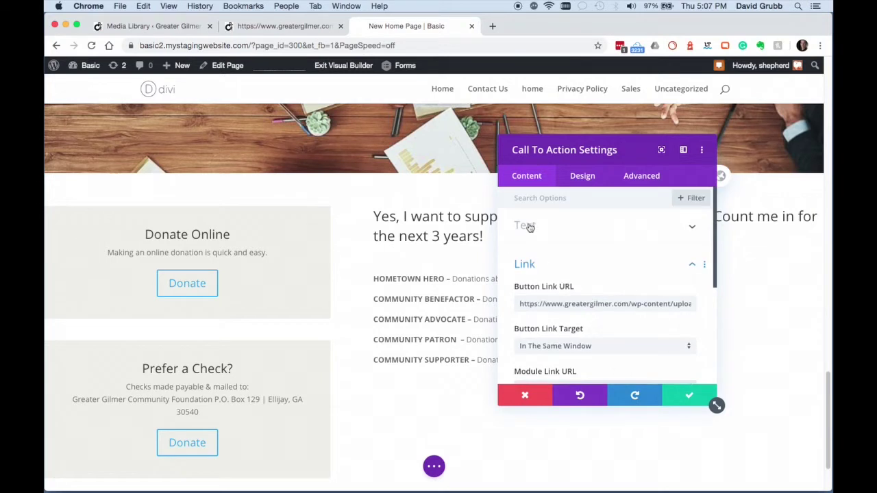
click(528, 229)
double_click(533, 308)
text(Download)
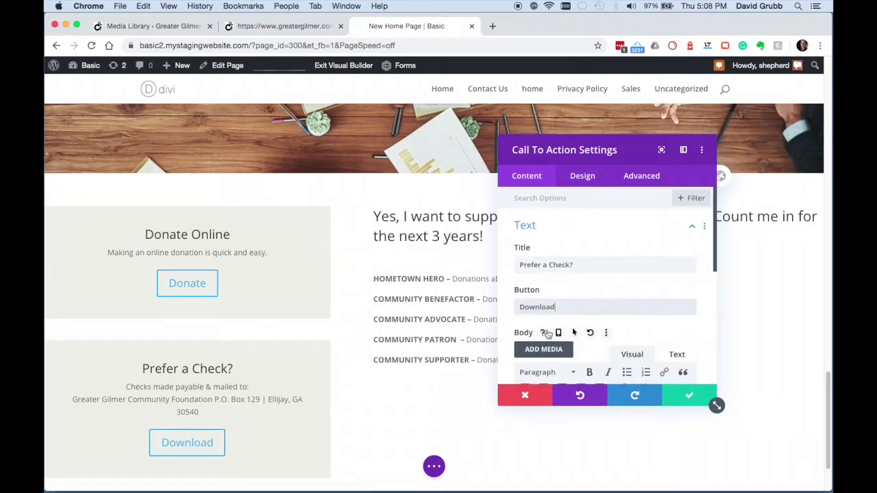
click(691, 396)
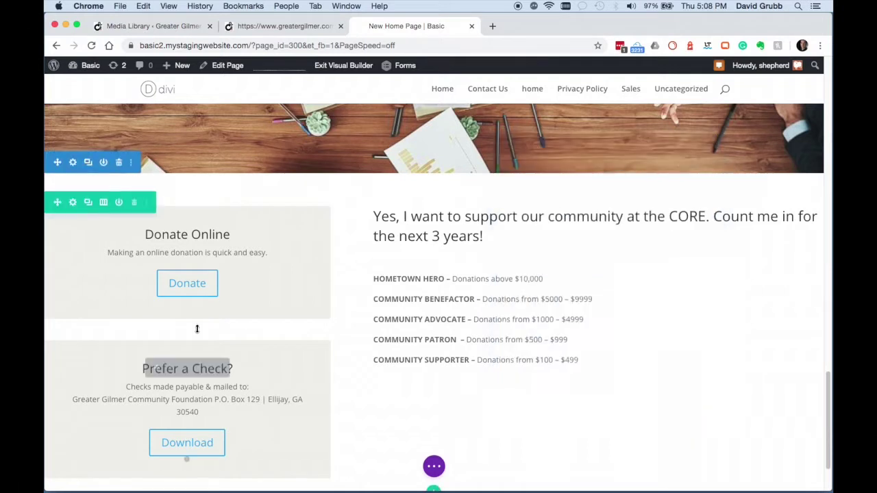
mouse_move(198, 301)
mouse_down()
mouse_move(200, 276)
mouse_move(205, 301)
mouse_move(209, 290)
mouse_up()
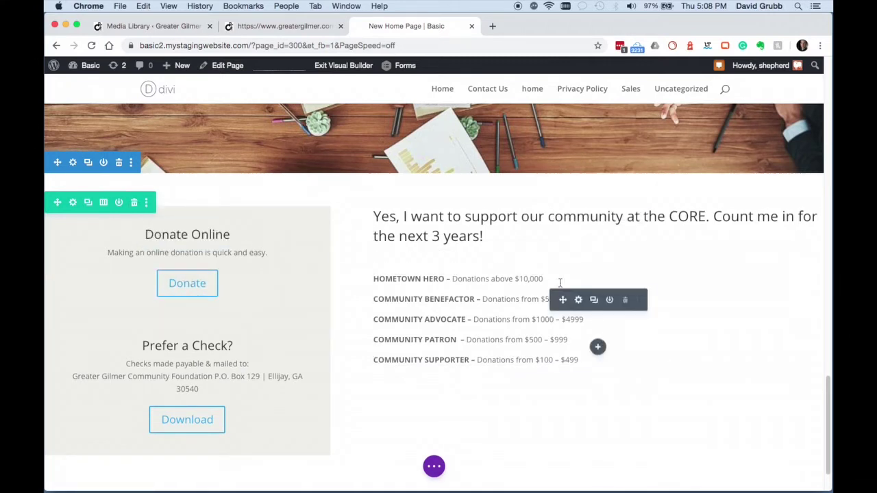
- Set the donation row's left and right padding to 22px and save the row settings
click(74, 203)
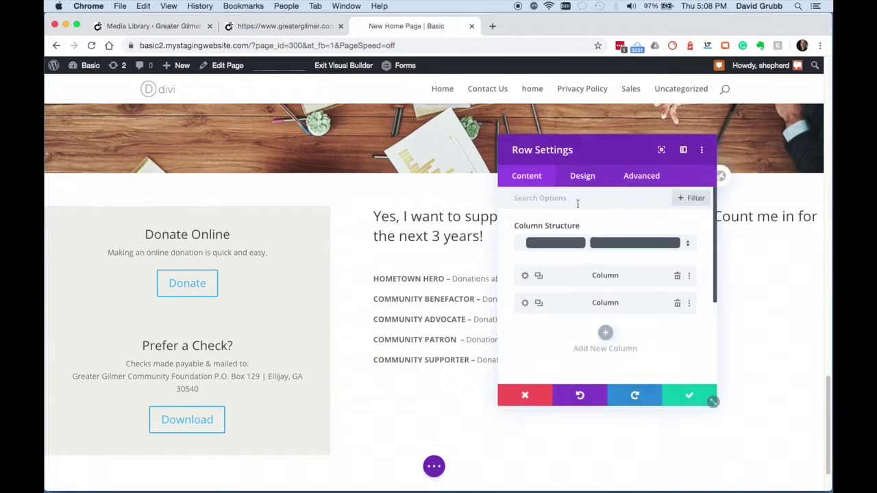
click(589, 176)
click(535, 228)
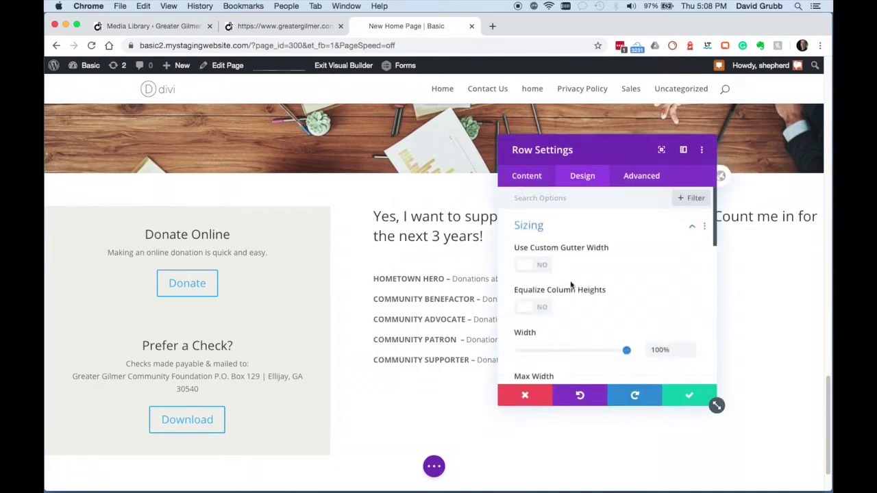
scroll(568, 287, down, 5)
click(534, 317)
drag(601, 145, 524, 128)
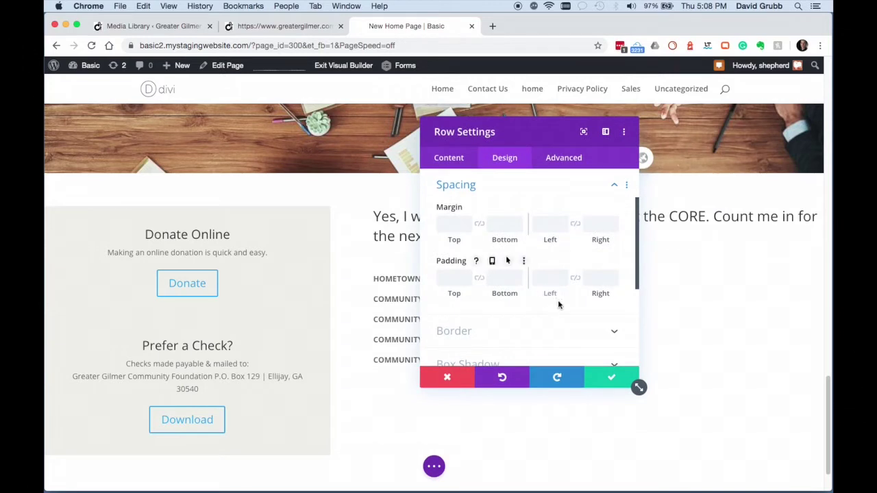
click(588, 279)
text(22)
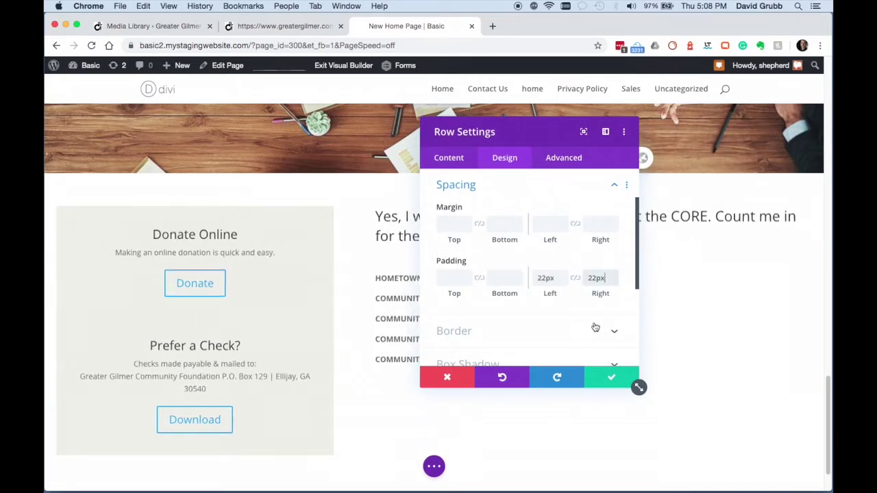
click(612, 378)
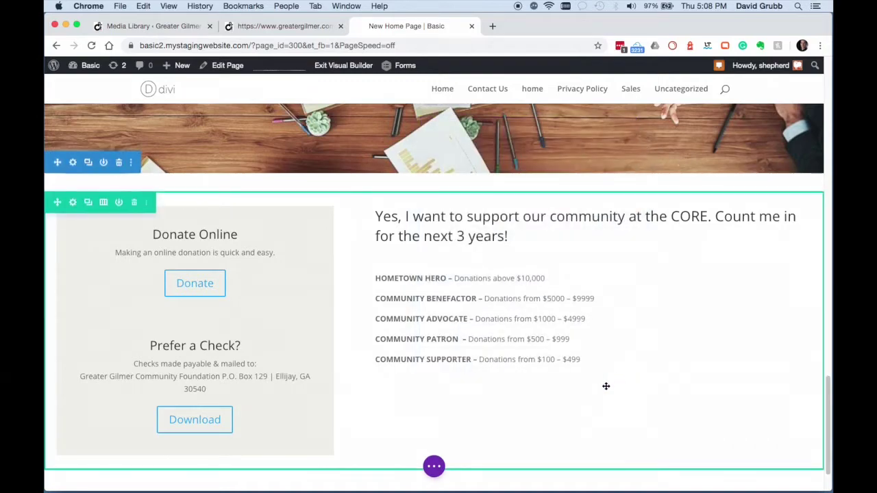
- Copy the "Better Together" heading from the original page
scroll(605, 386, down, 2)
click(280, 25)
scroll(538, 316, down, 1)
scroll(538, 316, down, 5)
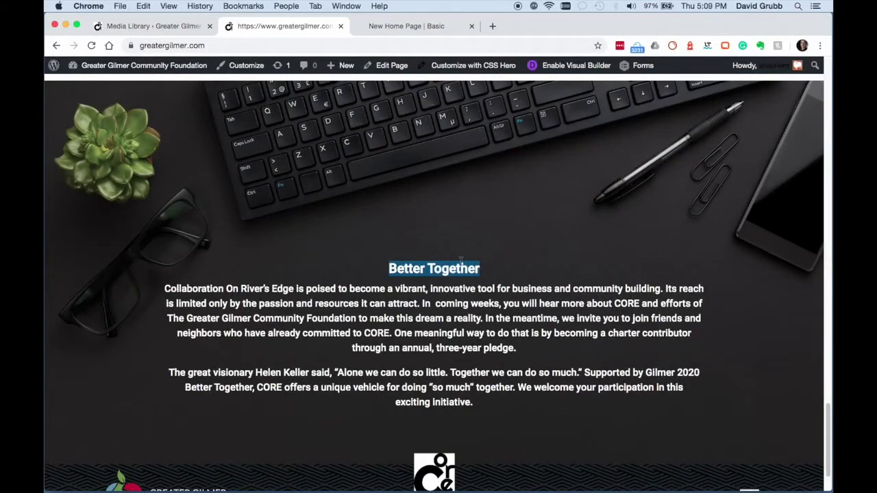
- Add a fullwidth section with a Fullwidth Header below the donation section and title it "Better Together"
click(411, 26)
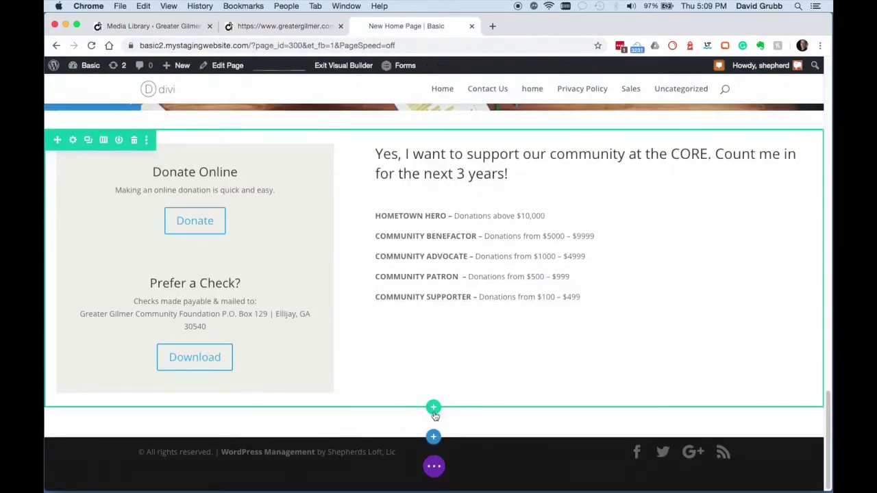
click(433, 437)
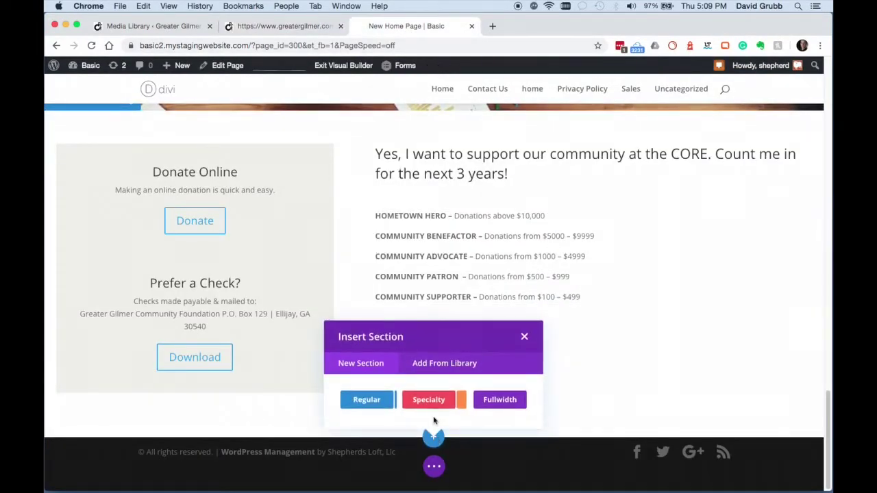
click(500, 397)
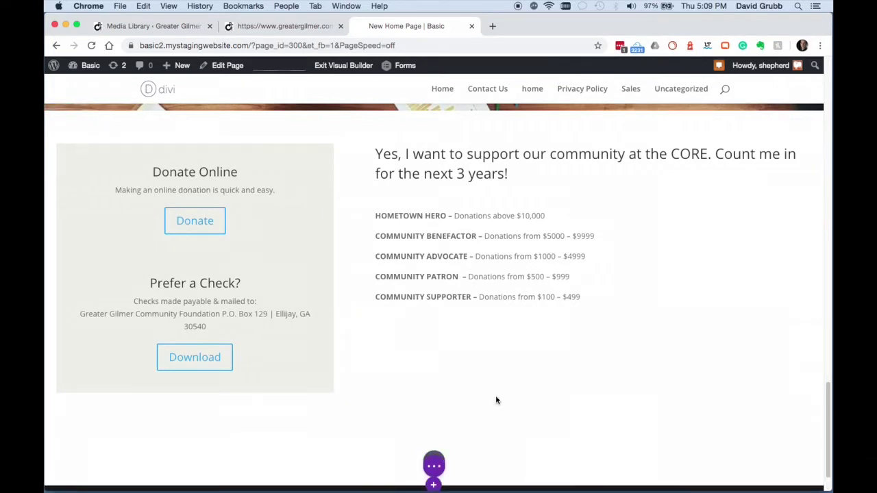
click(496, 259)
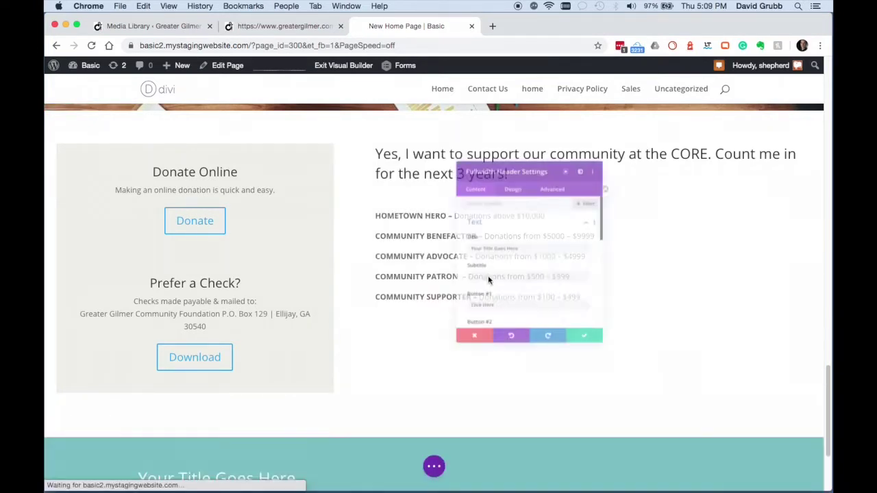
triple_click(467, 247)
text(Better Together)
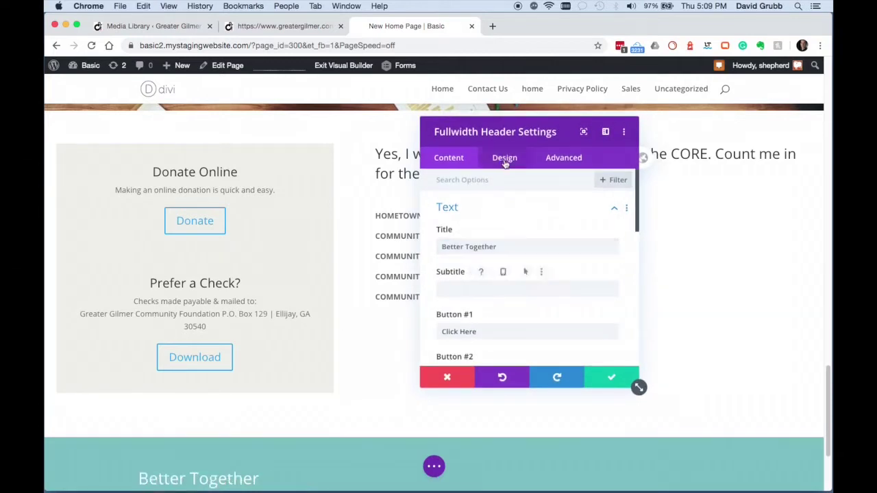
- Center the text and logo alignment of the "Better Together" header
click(504, 158)
click(467, 214)
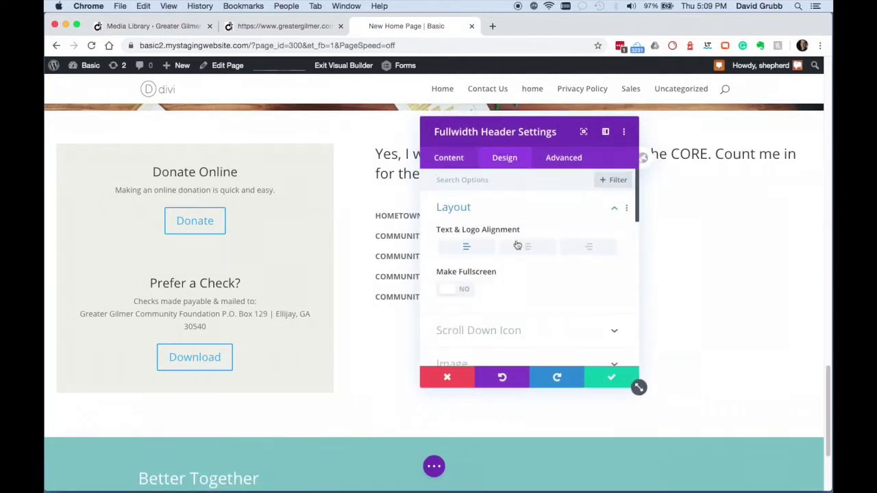
click(456, 162)
- Replace the header's placeholder body with the two "Better Together" paragraphs copied from the original page
scroll(354, 343, down, 3)
click(278, 26)
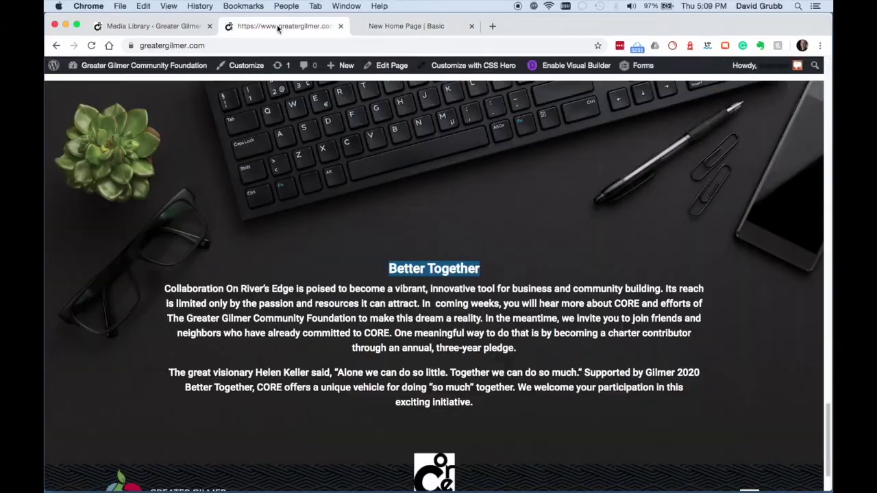
drag(163, 288, 474, 404)
key(ctrl+c)
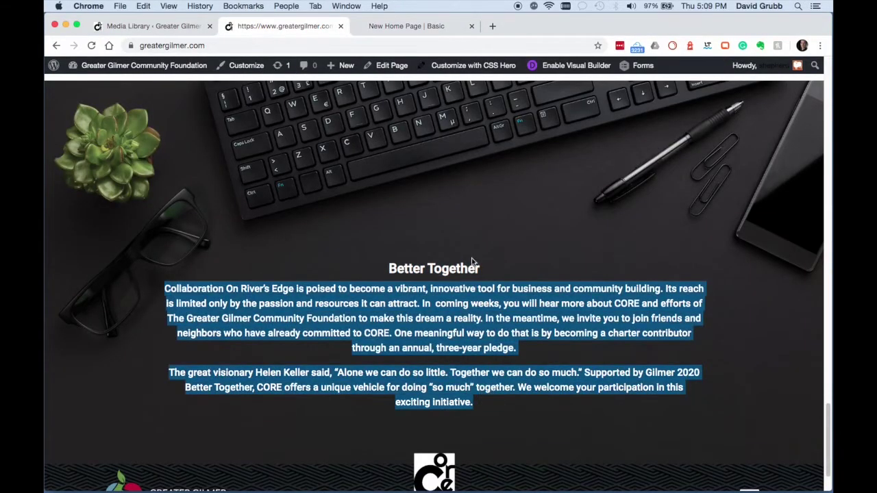
click(418, 26)
click(447, 209)
scroll(507, 281, down, 5)
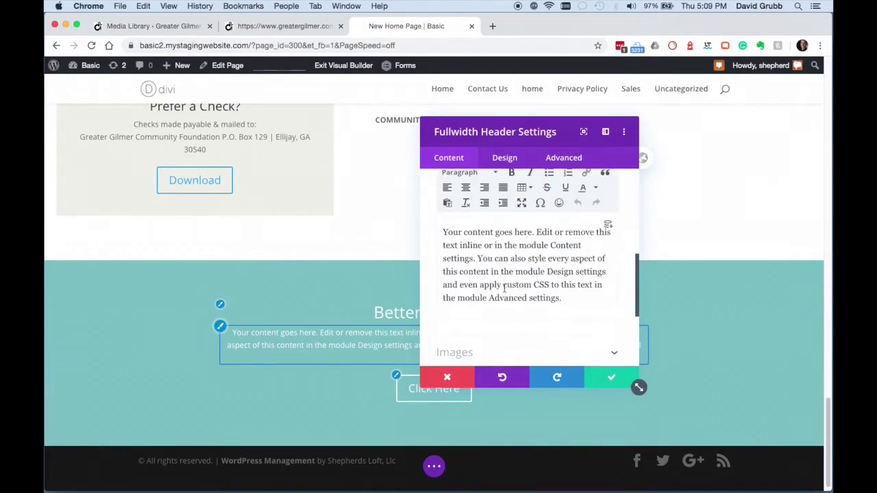
key(ctrl+a)
key(ctrl+v)
scroll(513, 296, down, 2)
scroll(504, 301, down, 2)
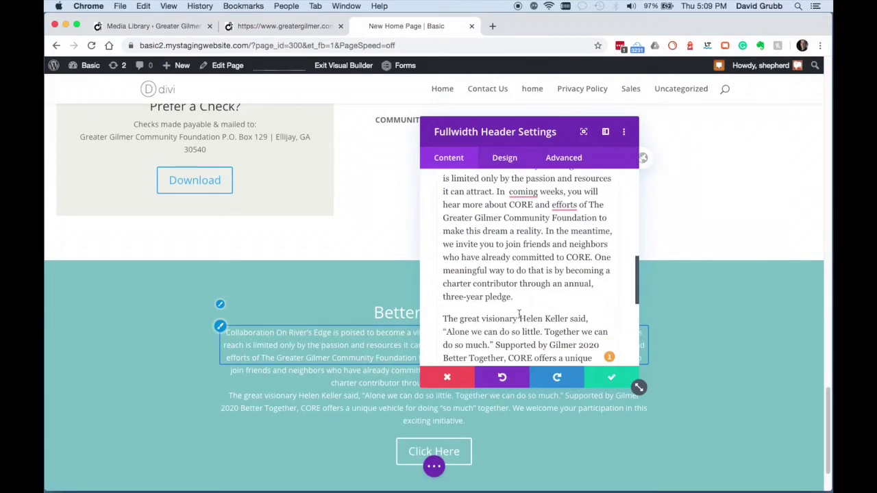
- Clear the Button #1 text of the "Better Together" header to remove its button
scroll(518, 294, up, 10)
triple_click(478, 331)
key(BackSpace)
- Compare the header's background with the original page and open the background image chooser
scroll(520, 316, down, 6)
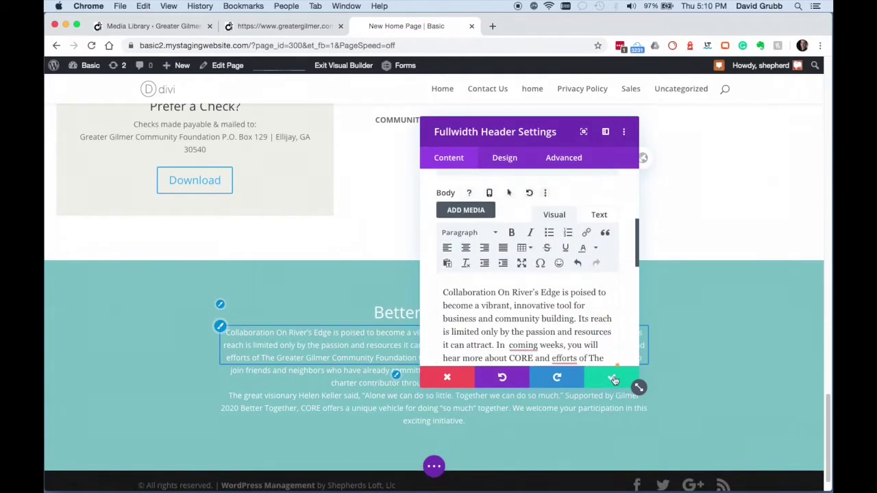
scroll(547, 323, down, 6)
click(470, 264)
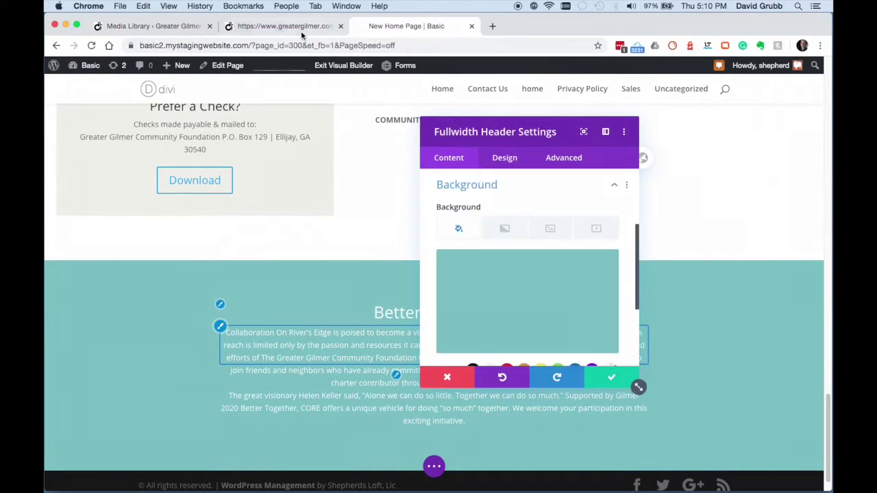
click(298, 30)
click(386, 28)
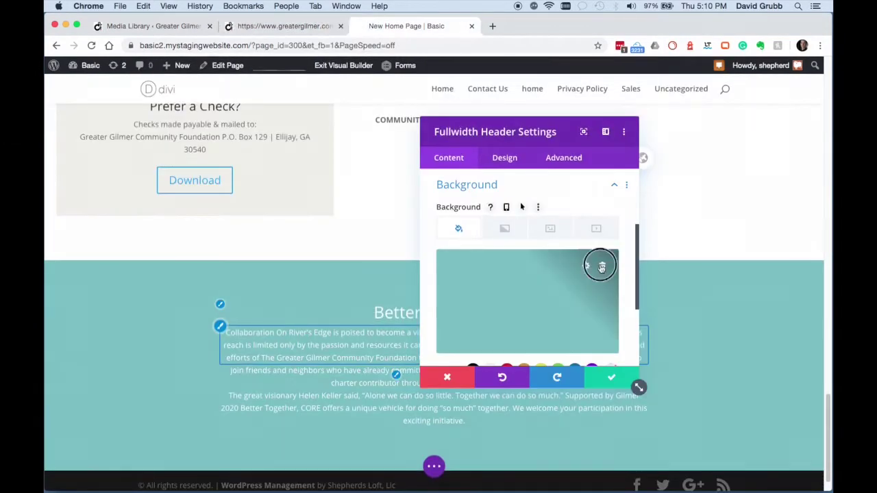
click(550, 229)
click(528, 294)
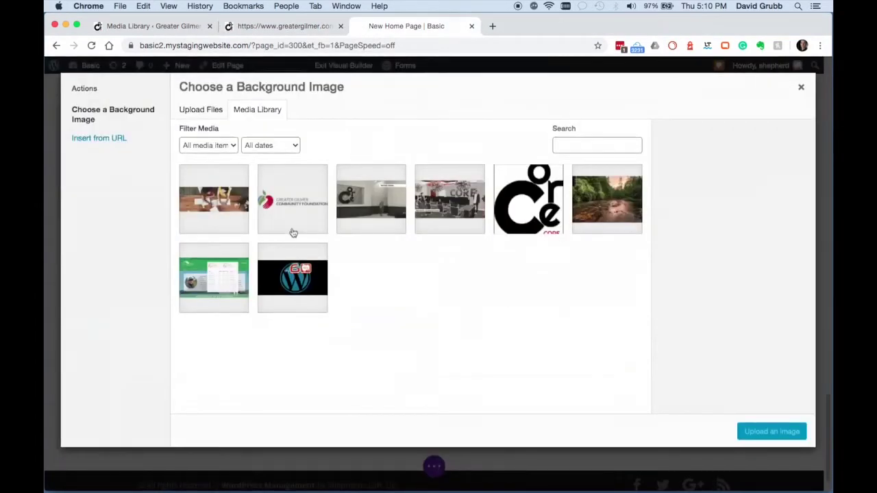
- Upload keyboard-glasses-phone-black-desk-1024x682.png and apply it as the header's background image
click(201, 110)
click(476, 278)
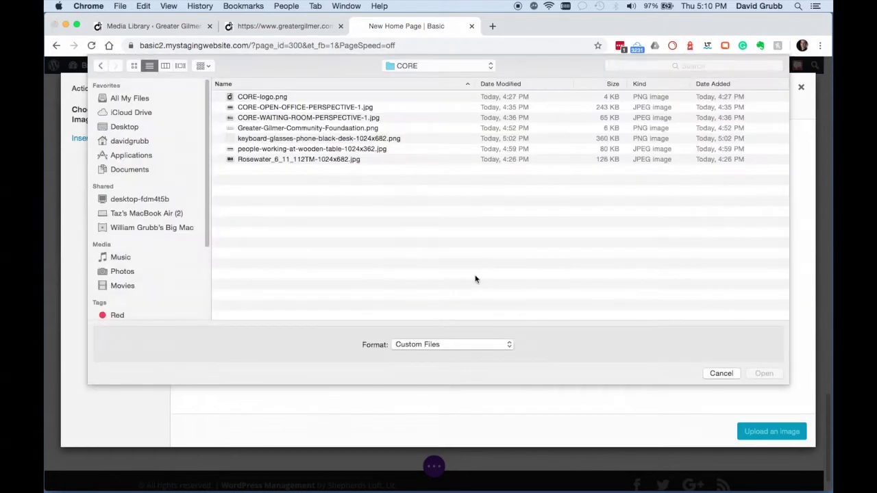
click(290, 141)
key(space)
key(space)
click(771, 376)
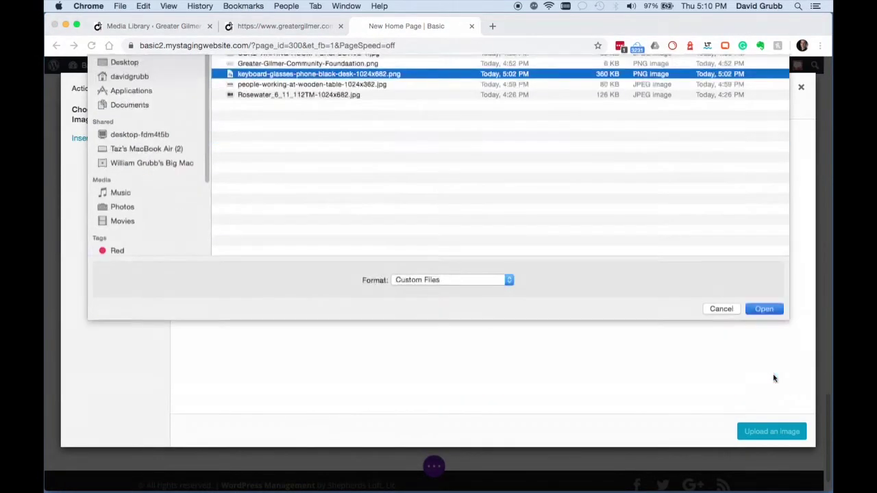
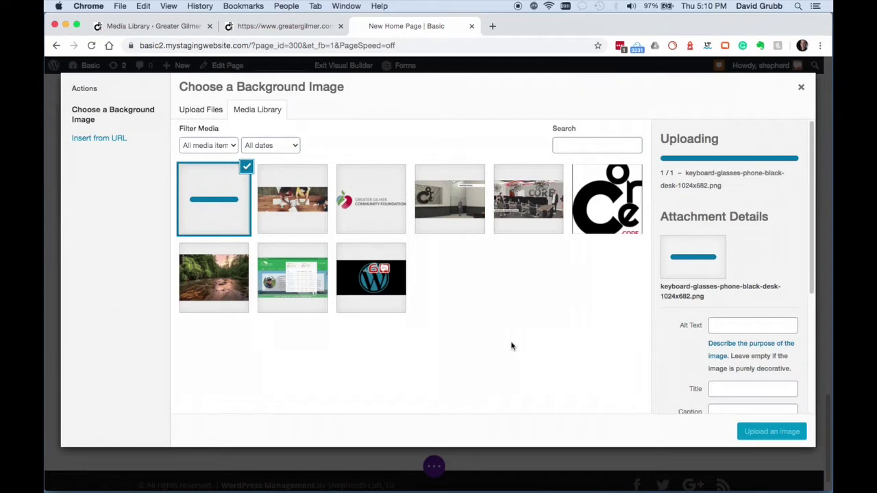
click(773, 432)
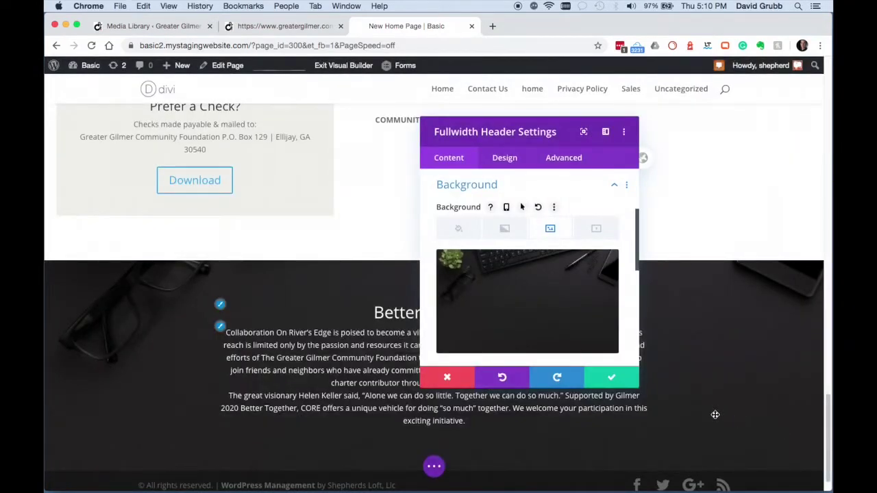
- Move the settings dialog clear of the header text and look through the header's text design options
scroll(715, 414, down, 1)
drag(532, 130, 691, 101)
click(663, 131)
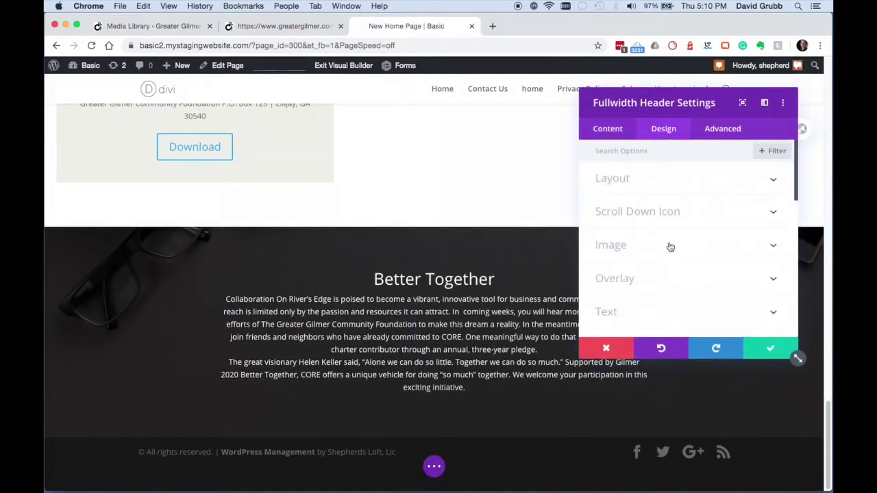
click(619, 312)
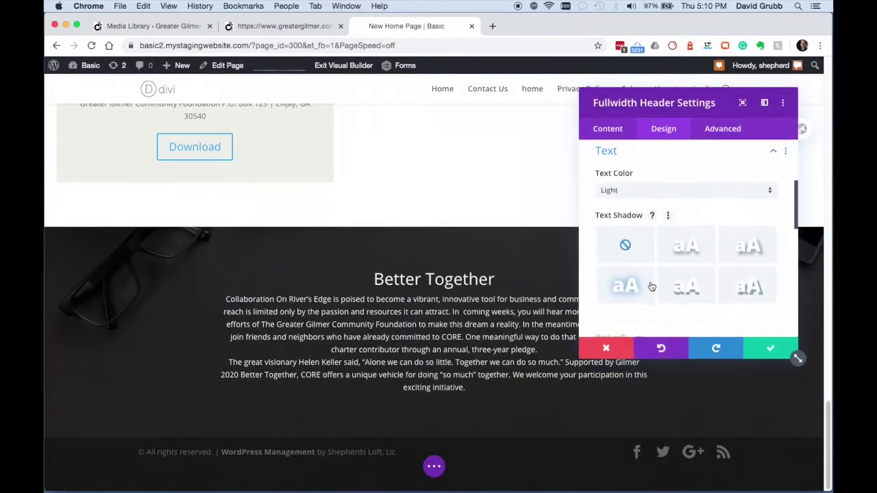
scroll(650, 288, down, 4)
scroll(652, 286, down, 1)
scroll(650, 285, up, 5)
scroll(651, 284, down, 3)
scroll(652, 283, down, 1)
click(652, 282)
scroll(651, 280, down, 3)
scroll(651, 282, up, 5)
scroll(649, 274, down, 1)
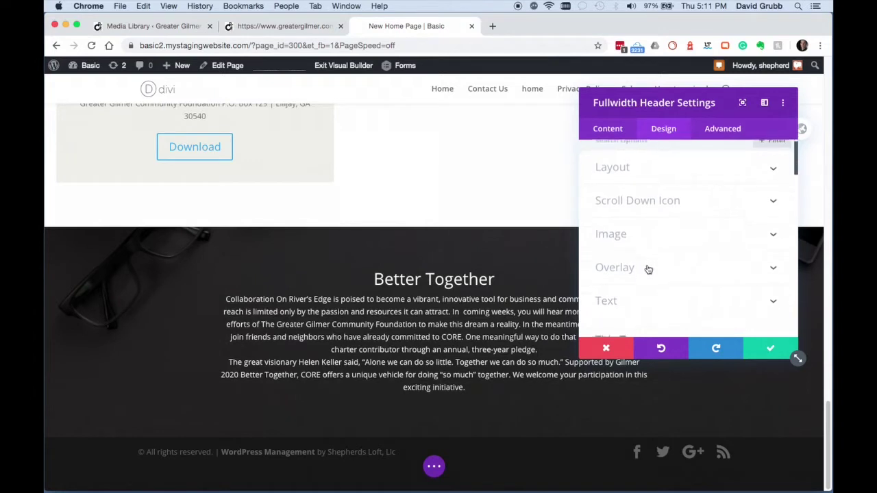
- Set the body text size of the "Better Together" header to 22px
click(618, 265)
scroll(651, 268, down, 4)
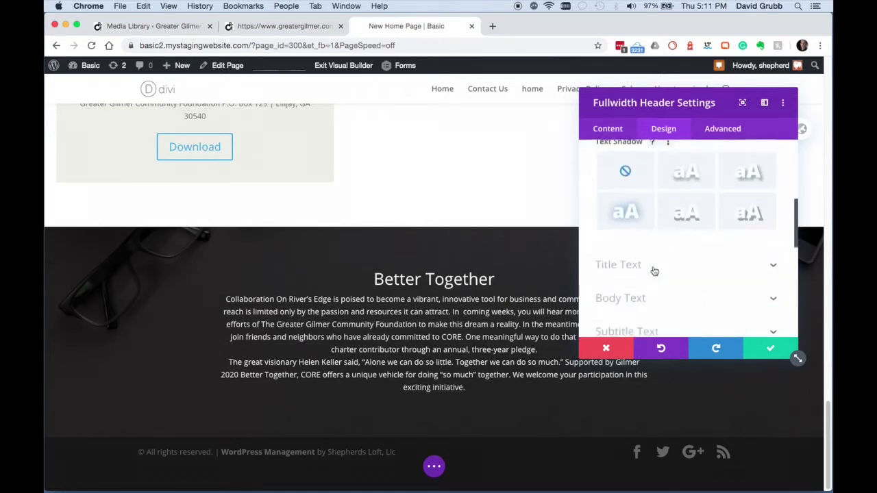
click(648, 263)
scroll(650, 266, down, 5)
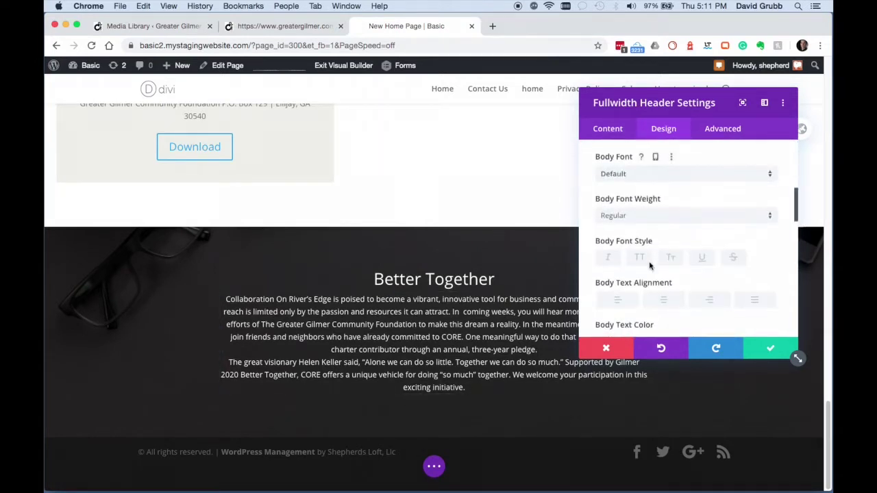
drag(615, 233, 626, 233)
scroll(630, 254, down, 1)
click(733, 185)
key(BackSpace)
key(BackSpace)
text(px)
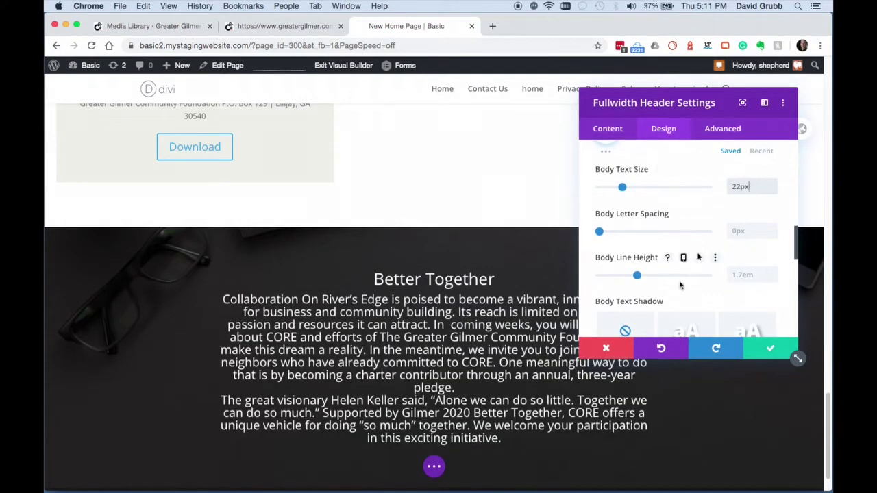
- Adjust the header's body text to 1px letter spacing and 1.8em line height
click(772, 274)
key(Up)
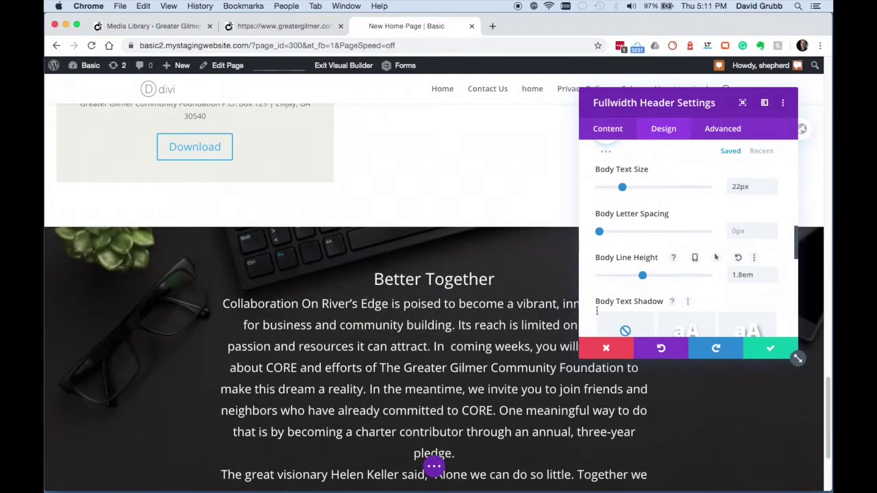
scroll(432, 308, down, 3)
scroll(431, 308, up, 1)
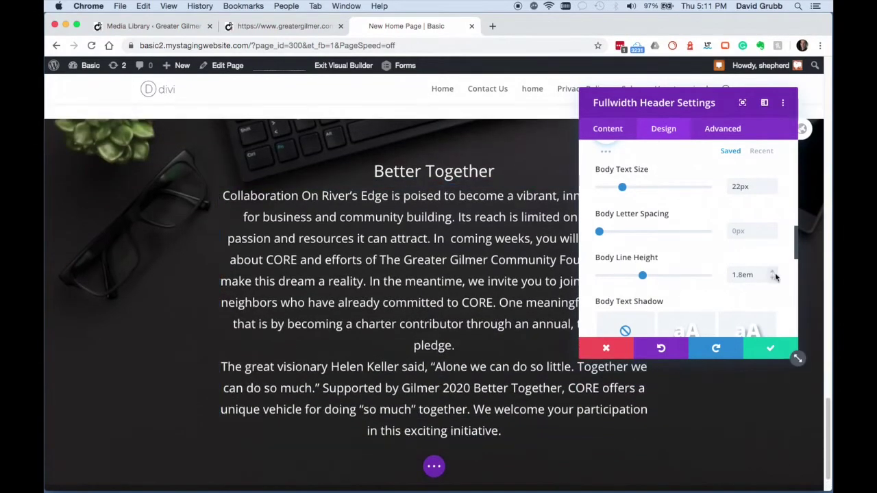
key(Up)
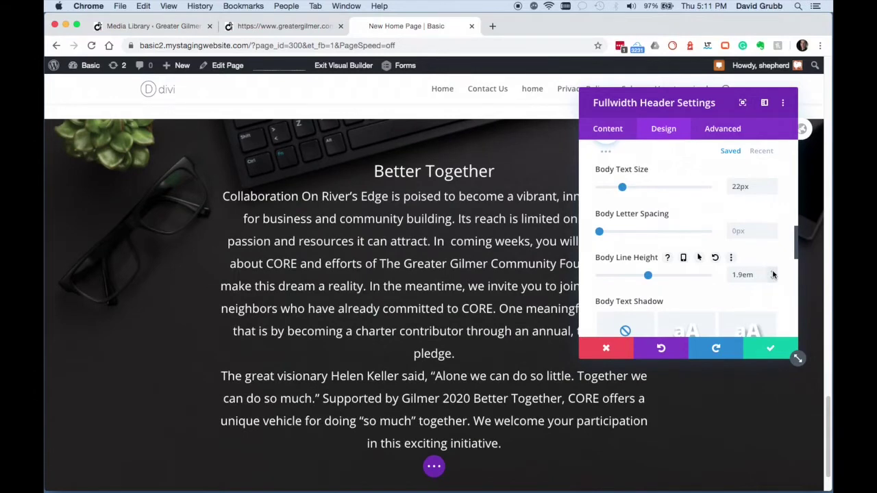
click(774, 230)
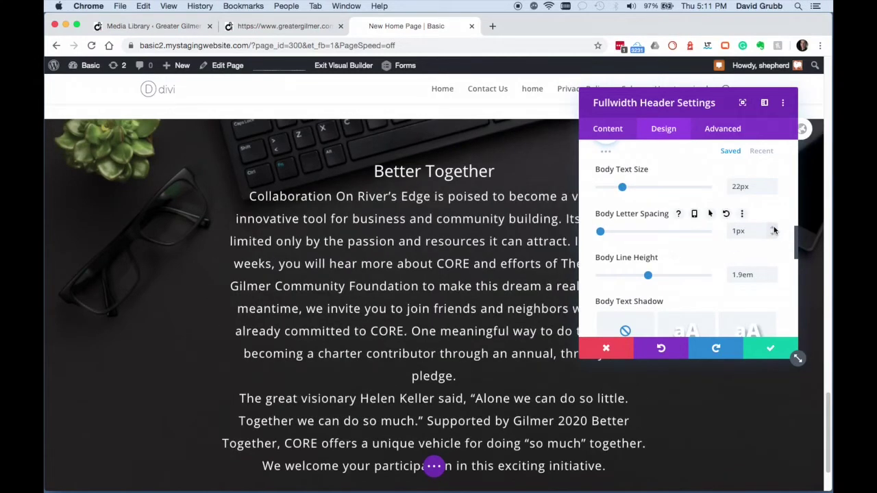
click(774, 231)
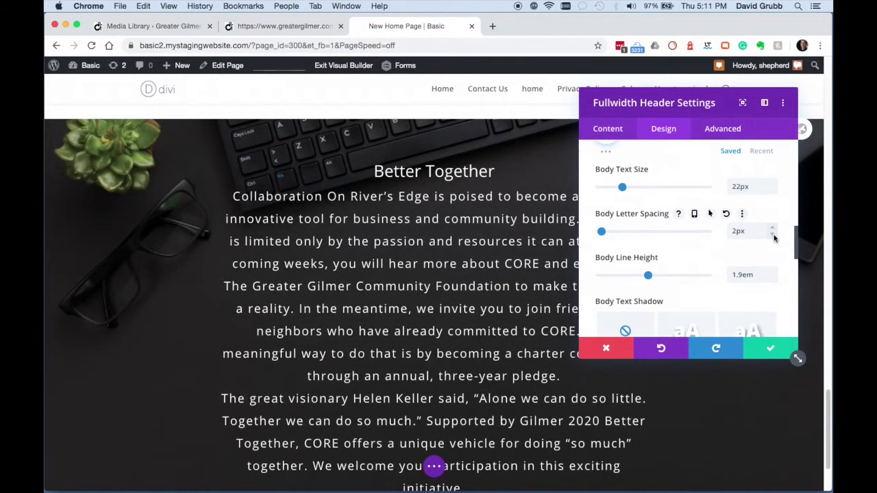
click(774, 237)
click(772, 281)
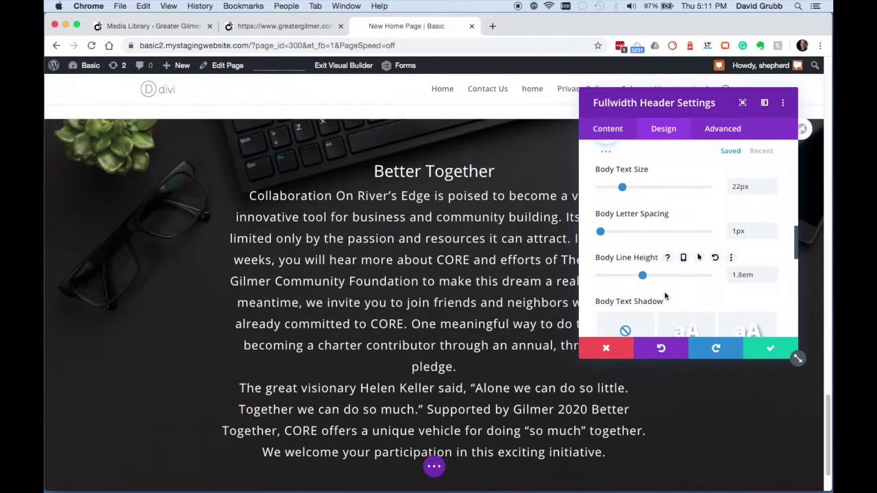
- Break the header's body text before "In the meantime" into a new paragraph with a blank line above it
scroll(431, 273, down, 2)
scroll(432, 274, up, 1)
scroll(651, 288, down, 5)
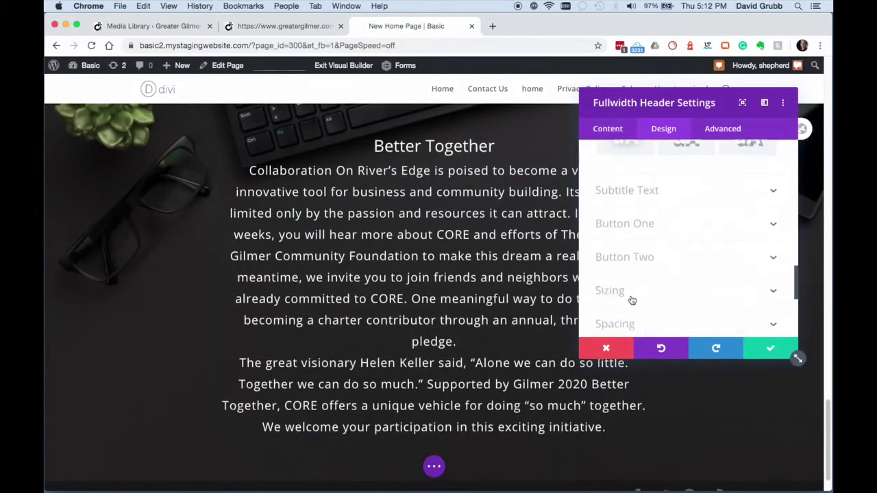
scroll(632, 300, up, 10)
click(607, 137)
click(616, 180)
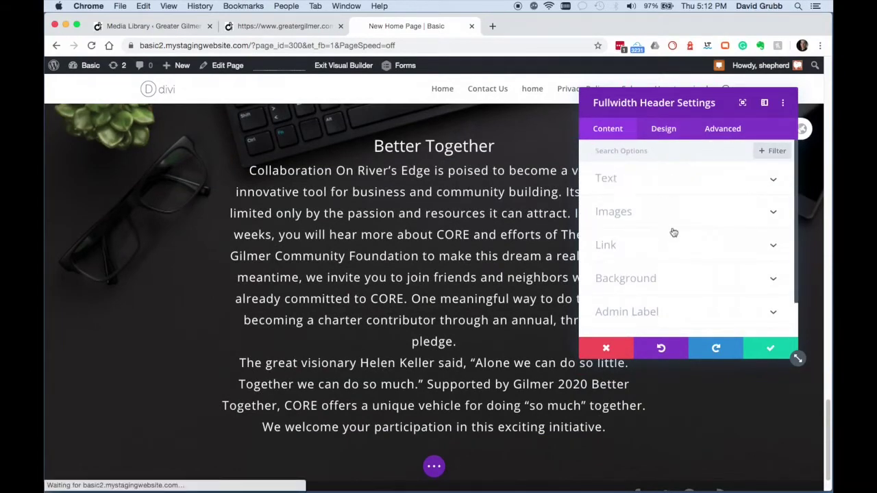
scroll(678, 238, down, 5)
scroll(678, 238, down, 1)
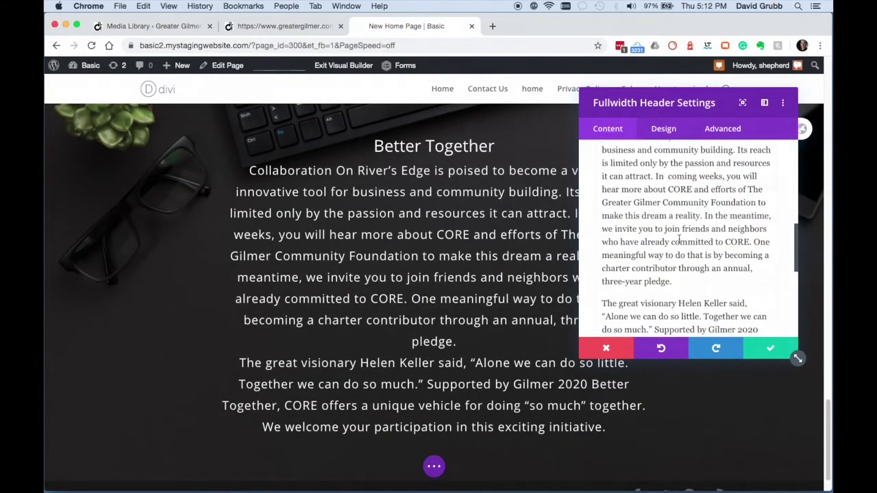
click(705, 215)
key(Return)
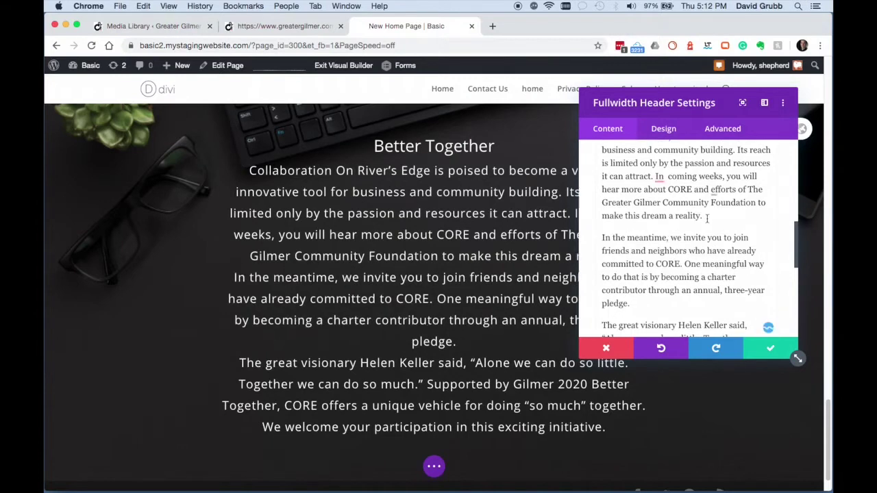
key(Return)
scroll(654, 299, down, 1)
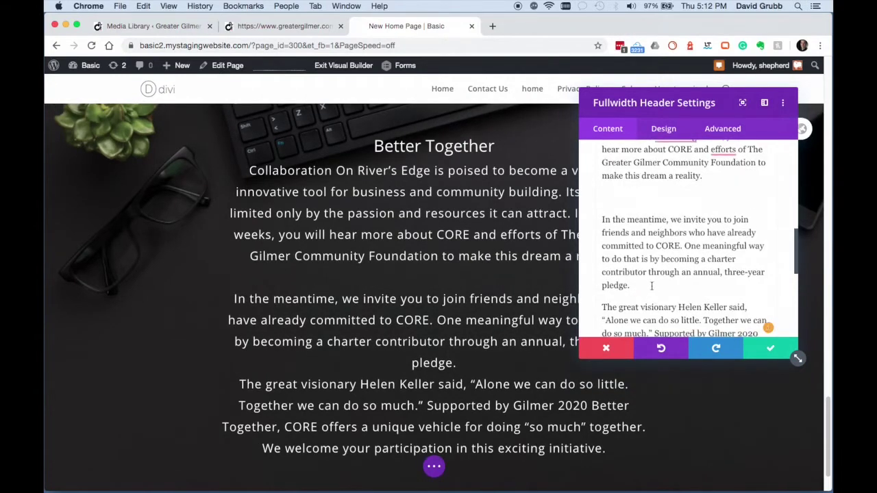
- Add a blank line above the "The great visionary Helen Keller" paragraph in the header's body text
scroll(654, 285, down, 1)
scroll(658, 286, up, 2)
scroll(507, 288, up, 3)
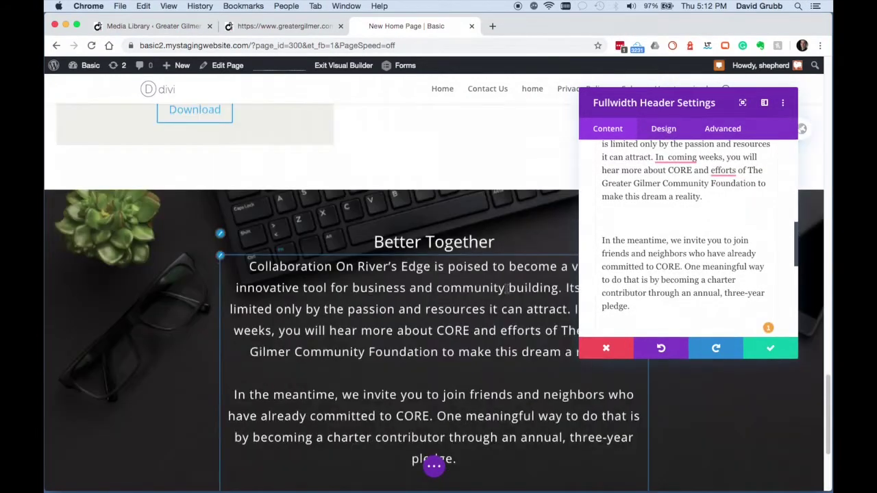
scroll(505, 289, down, 1)
scroll(651, 250, up, 5)
- Set the title text size of the "Better Together" header to 33px
click(663, 137)
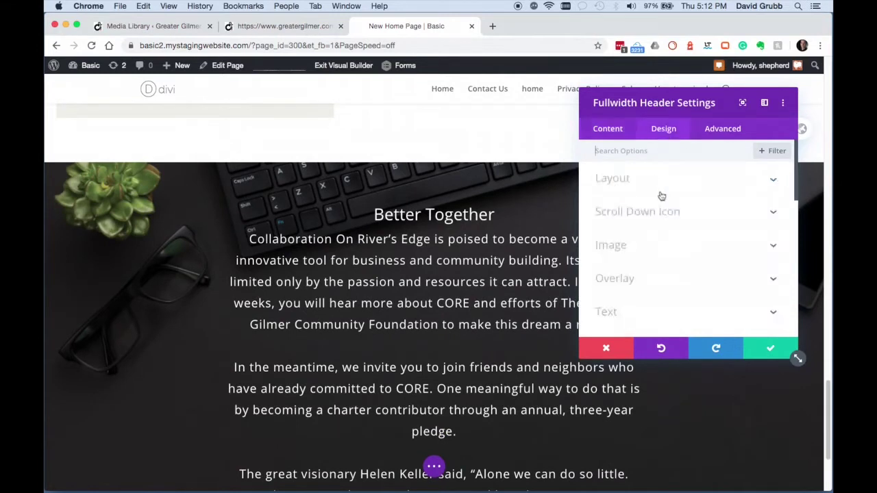
scroll(634, 276, down, 3)
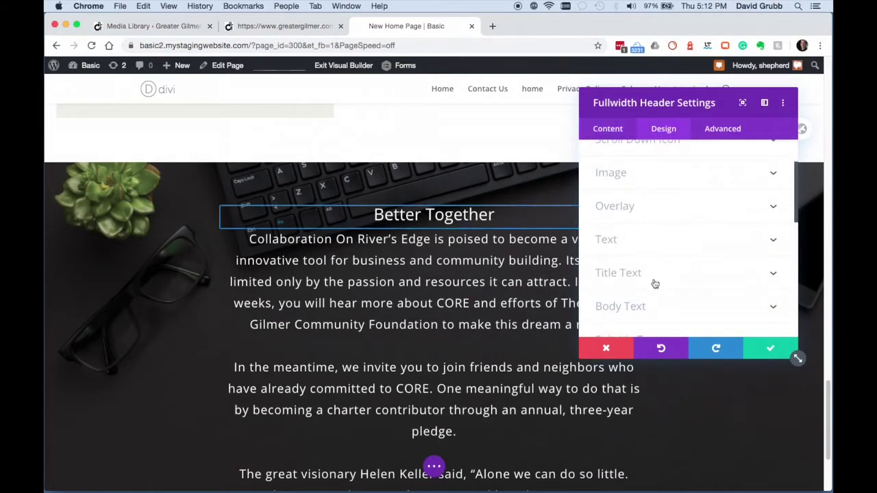
click(663, 279)
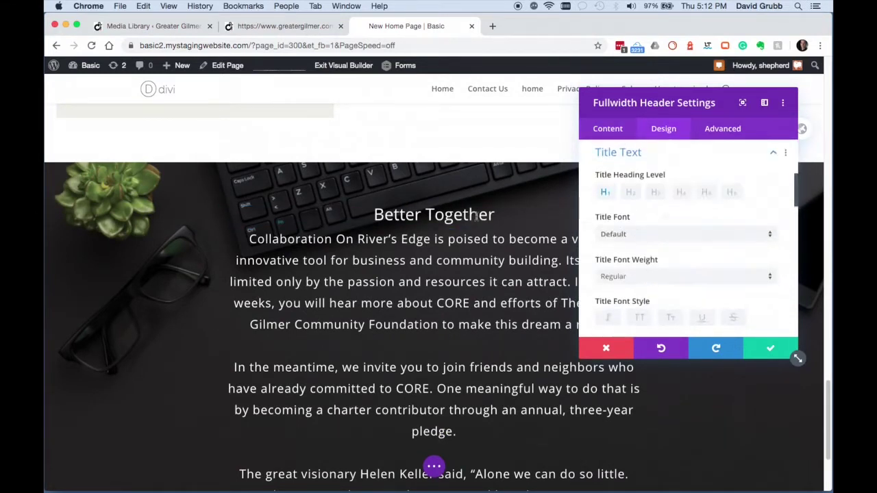
scroll(648, 259, down, 5)
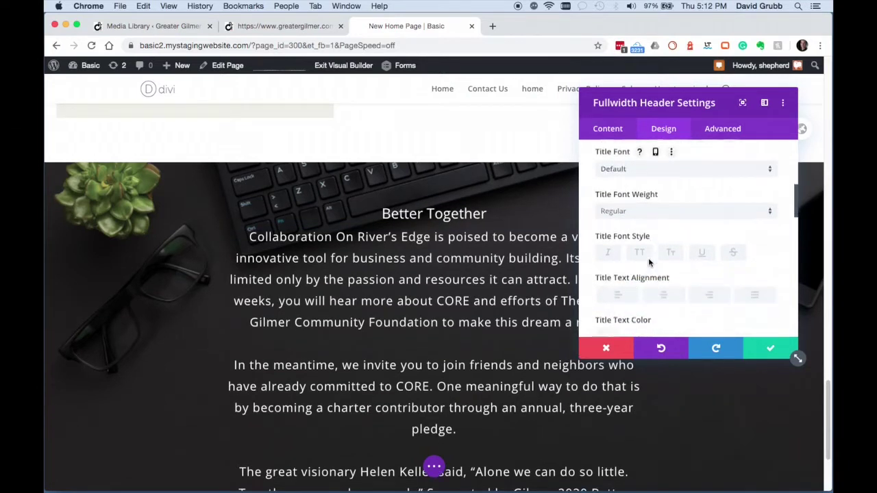
scroll(649, 263, down, 3)
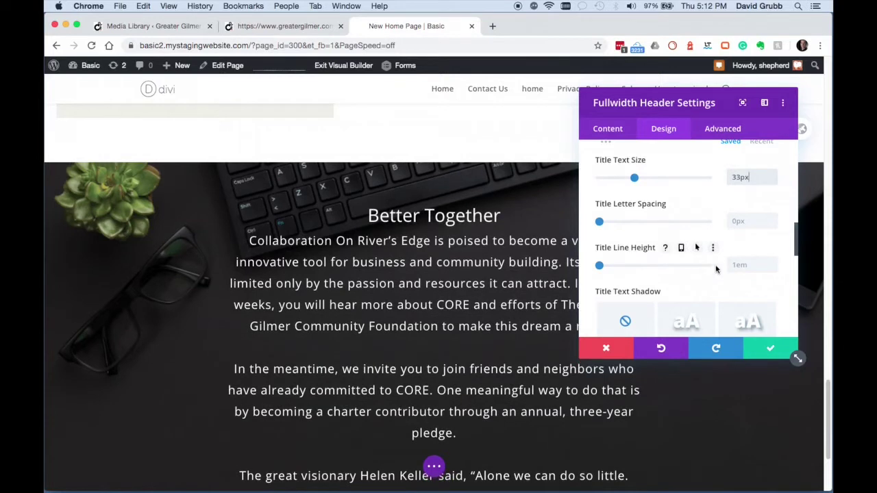
- Set the header's title line height to 2.4em and save the module settings
click(772, 264)
click(773, 264)
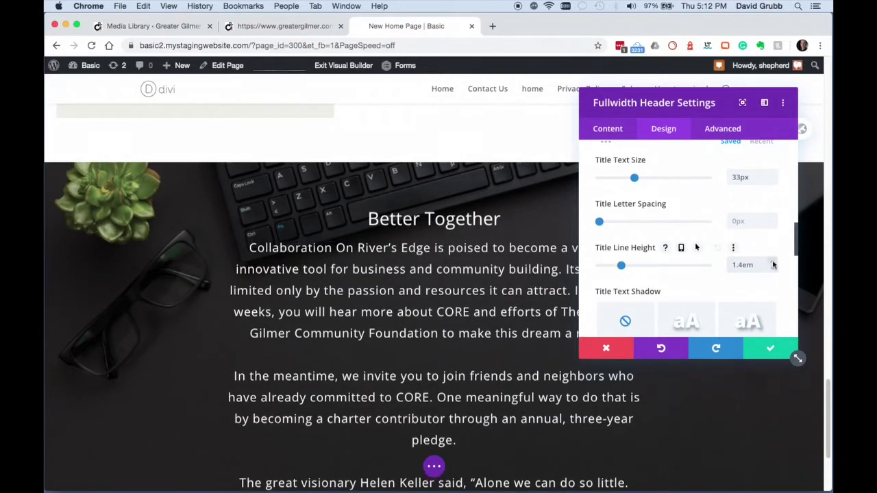
click(773, 265)
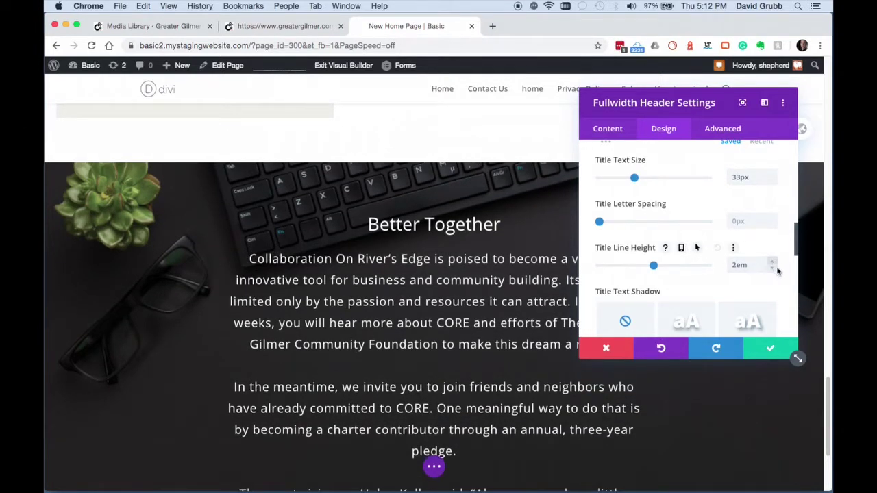
click(771, 264)
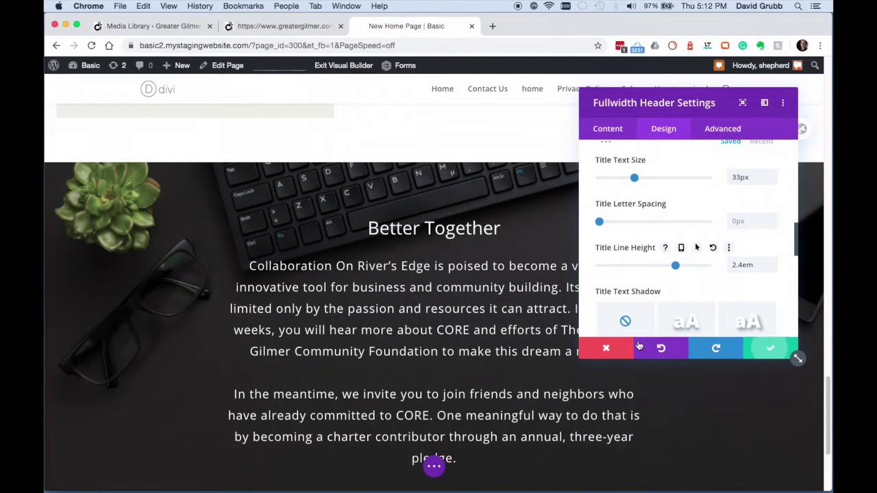
click(771, 351)
- Save the rebuilt home page as a draft
scroll(635, 341, down, 5)
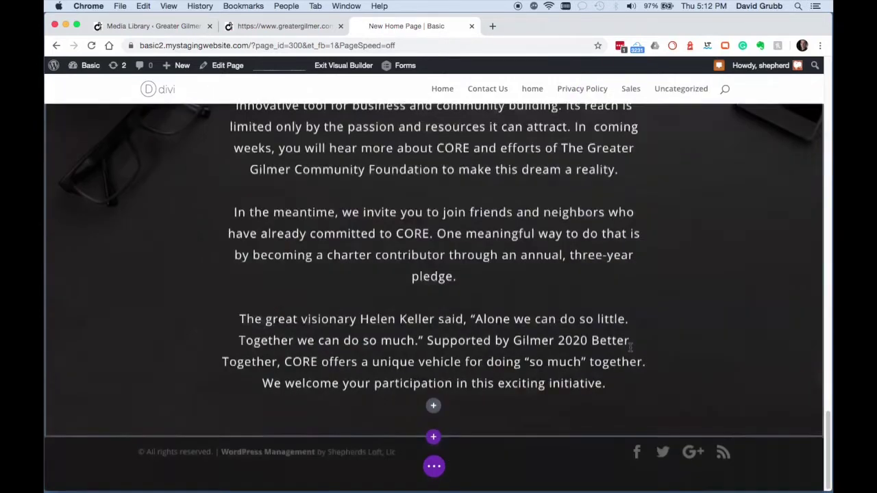
click(435, 465)
click(739, 468)
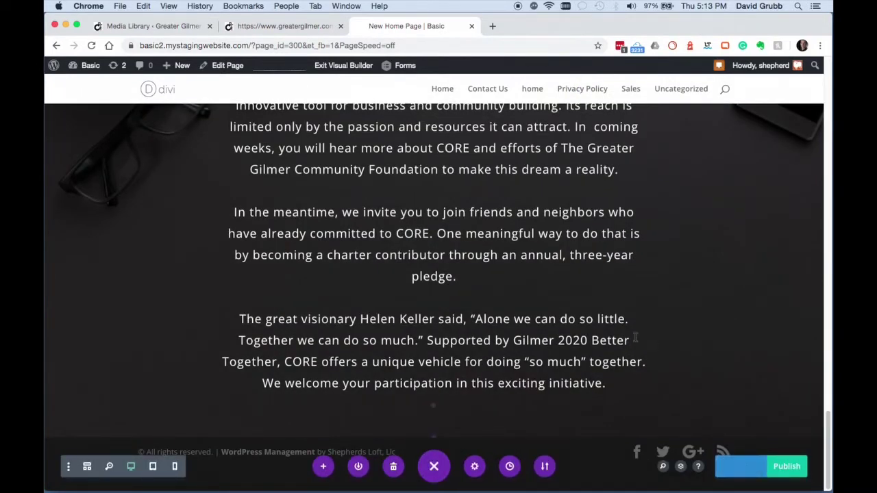
- Review the original greatergilmer.com home page up to its top banner, then return to the rebuilt page
click(284, 26)
scroll(542, 363, down, 2)
click(551, 383)
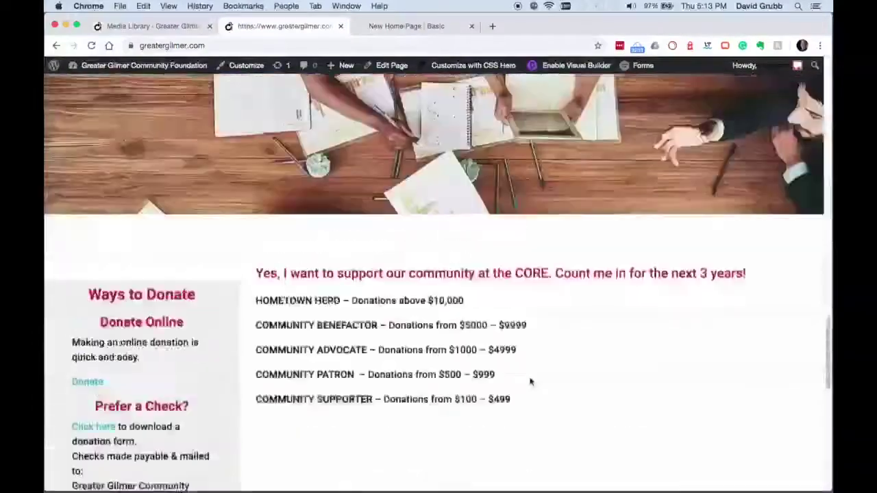
scroll(529, 381, up, 15)
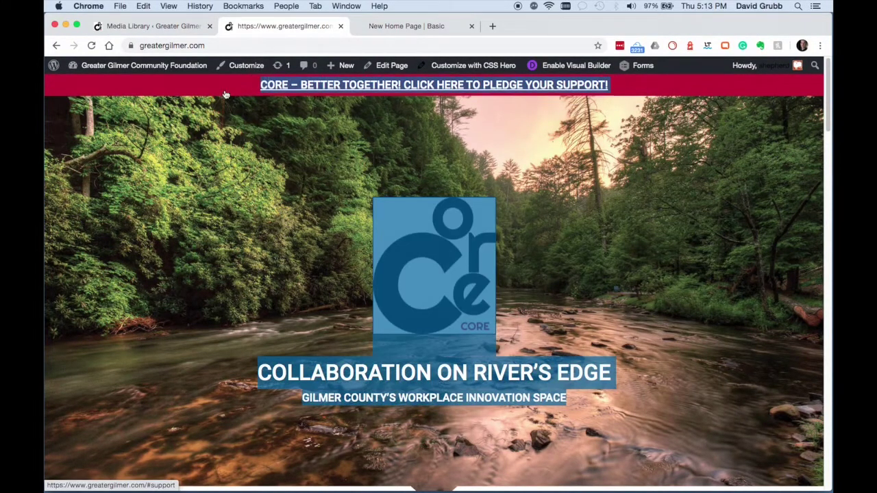
click(230, 85)
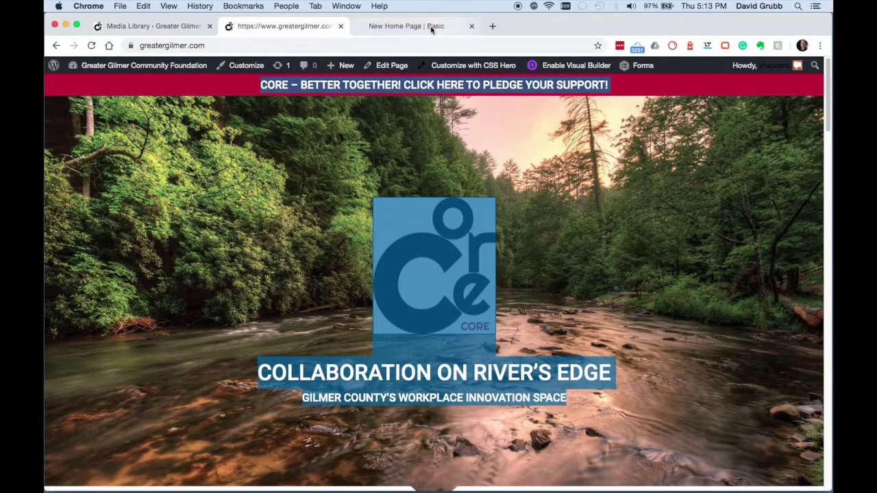
click(432, 26)
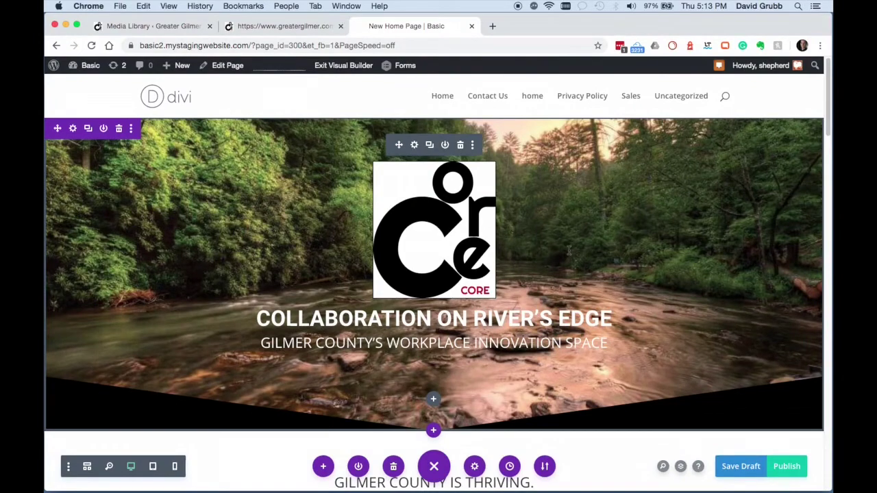
- Remove the top spacing above the CORE office image row so it sits directly below the "Gilmer County is thriving" section
scroll(568, 250, down, 5)
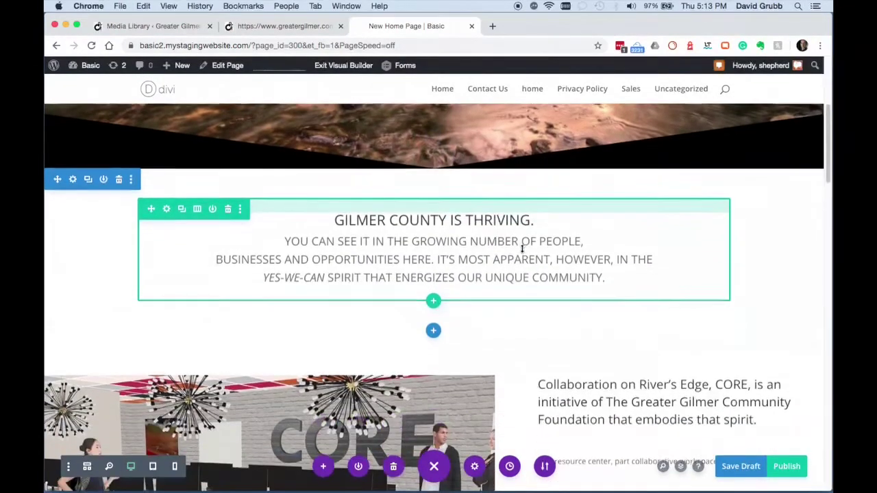
scroll(522, 250, down, 1)
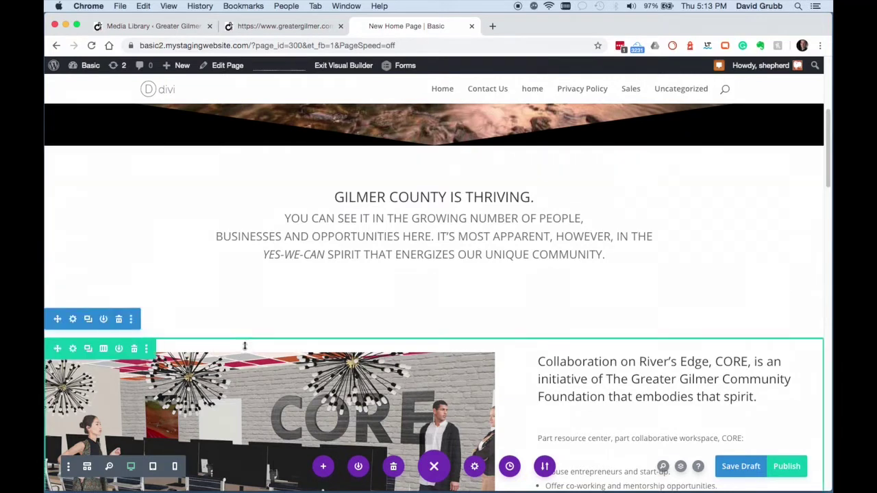
drag(252, 328, 256, 313)
drag(172, 305, 186, 242)
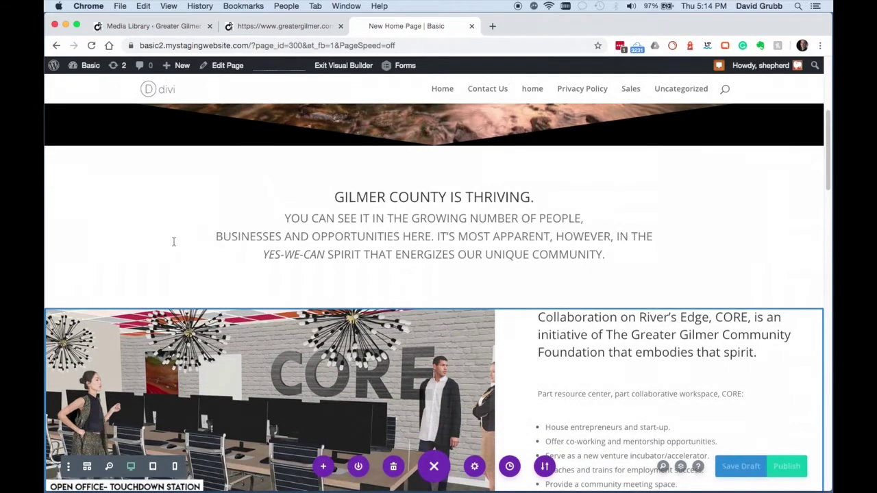
- Give the "Gilmer County is thriving" section a light grey background colour
click(72, 155)
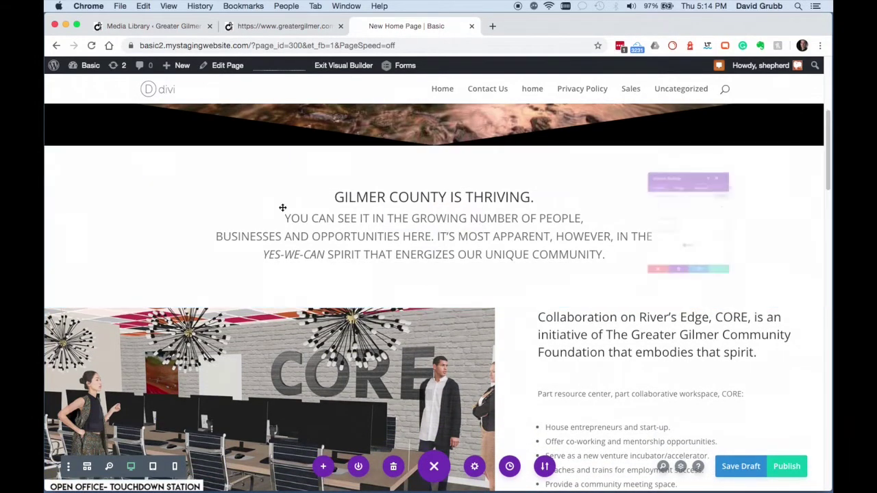
click(649, 216)
click(687, 264)
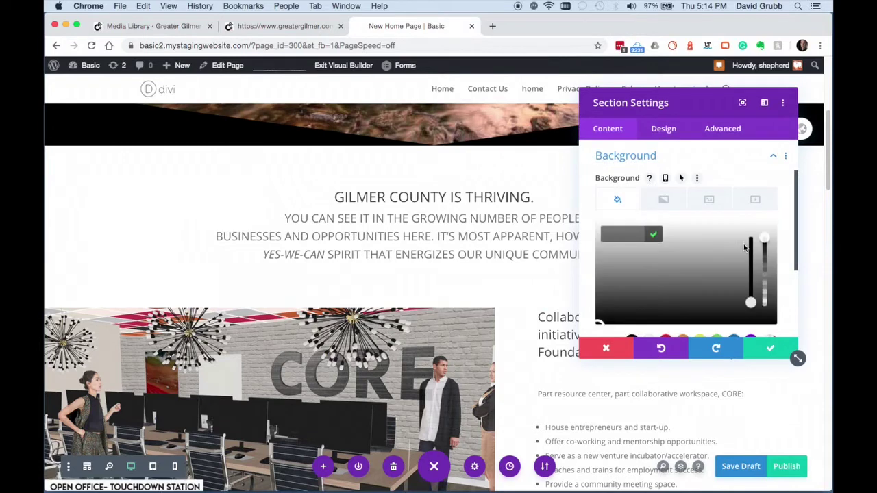
scroll(615, 274, down, 5)
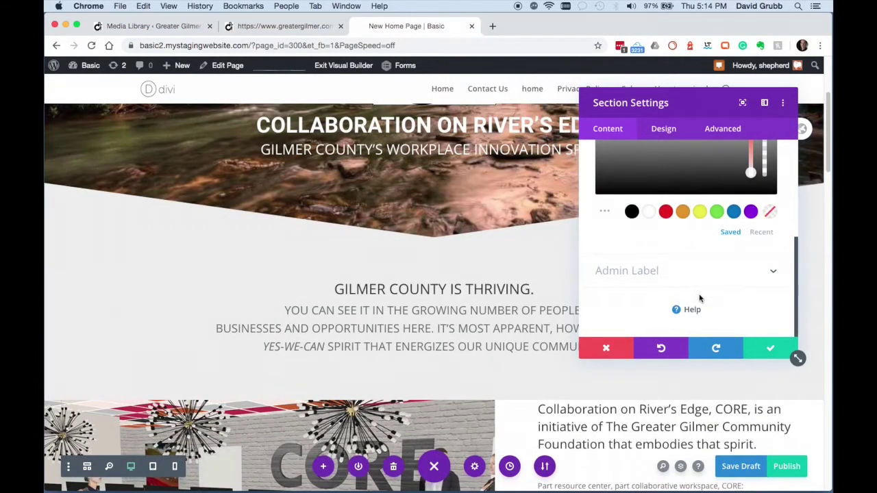
- Give the "Gilmer County is thriving" section a black background and compare it with the same section on the original home page
click(648, 212)
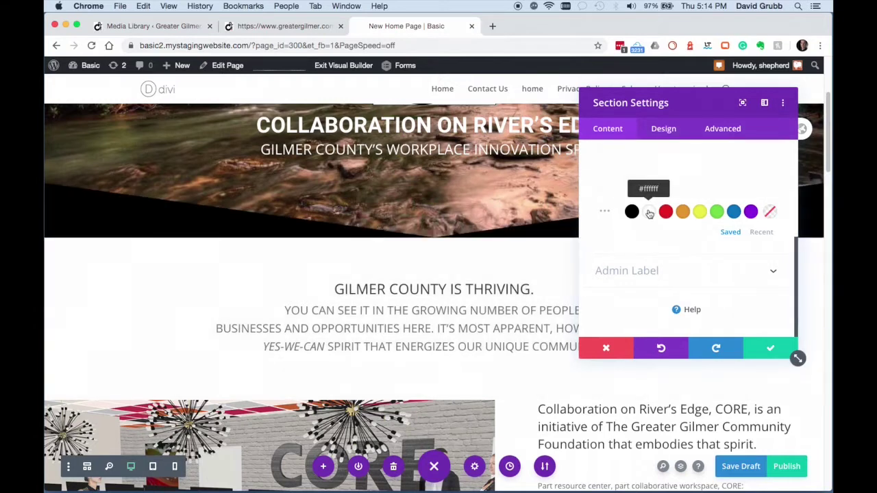
click(682, 213)
click(630, 211)
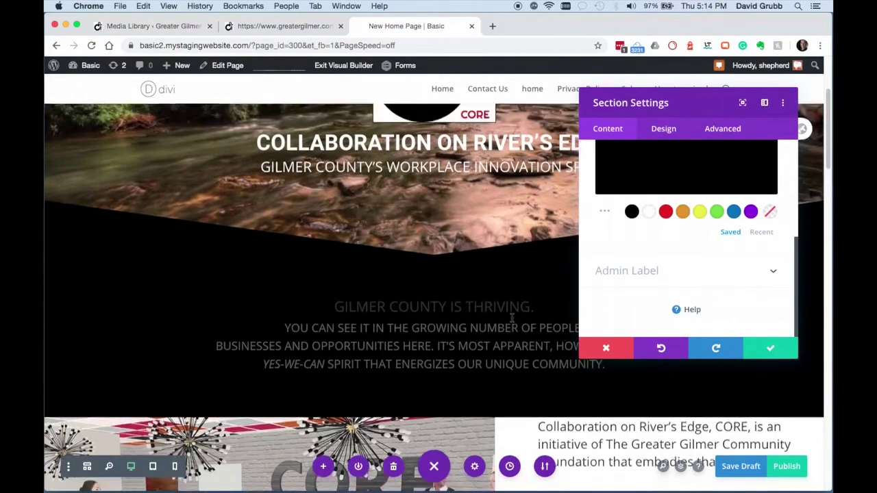
key(ctrl+shift+Tab)
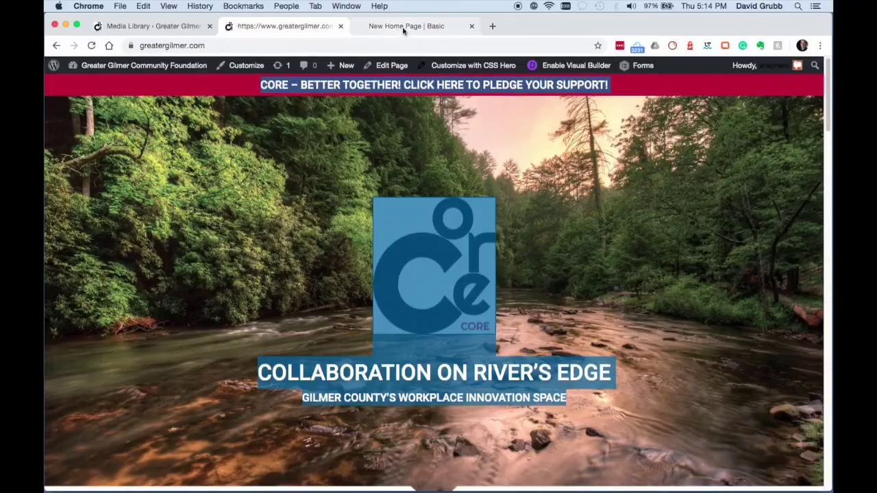
scroll(418, 235, down, 5)
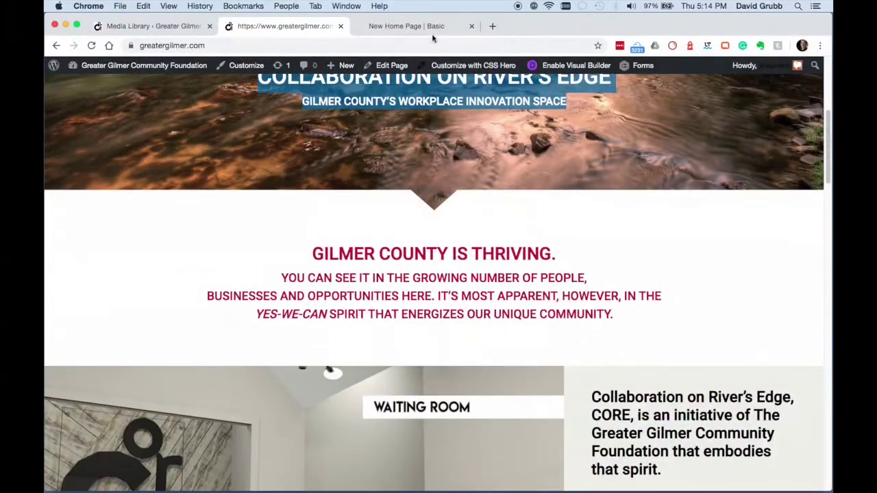
click(431, 27)
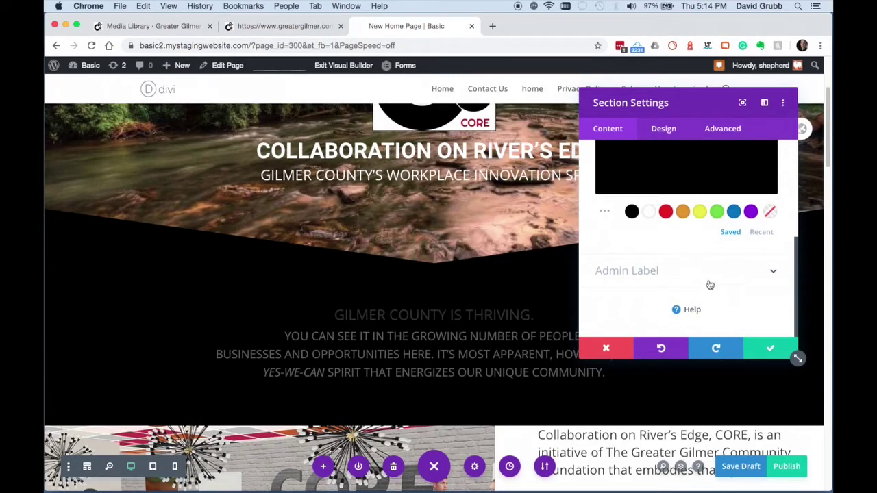
- Save the section settings and set the text colour of the "Gilmer County is thriving" text to Light
click(663, 130)
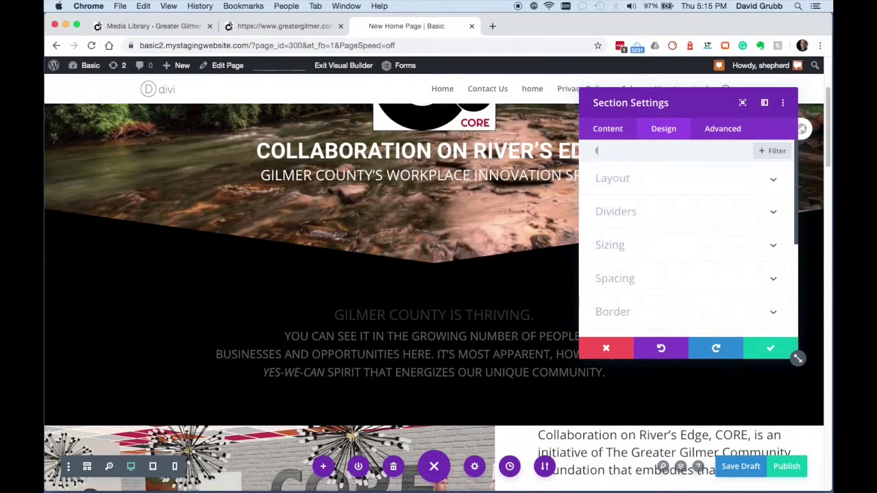
text(light)
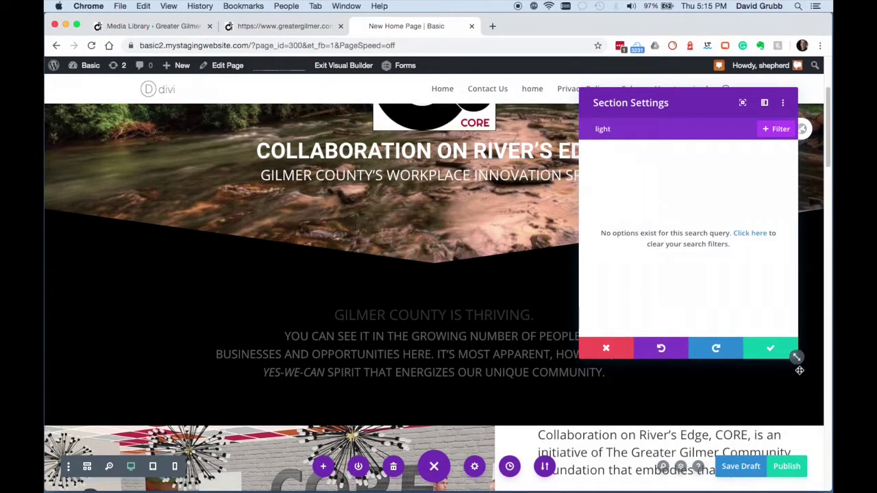
click(770, 349)
click(414, 334)
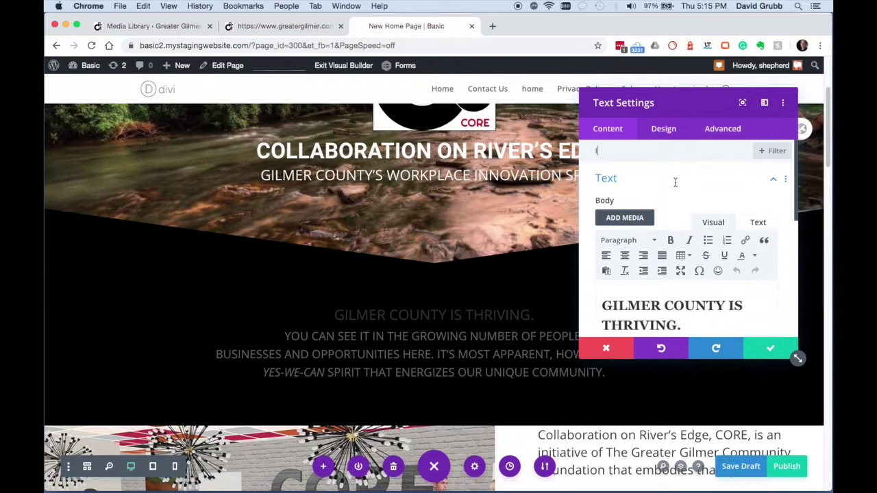
scroll(676, 187, down, 1)
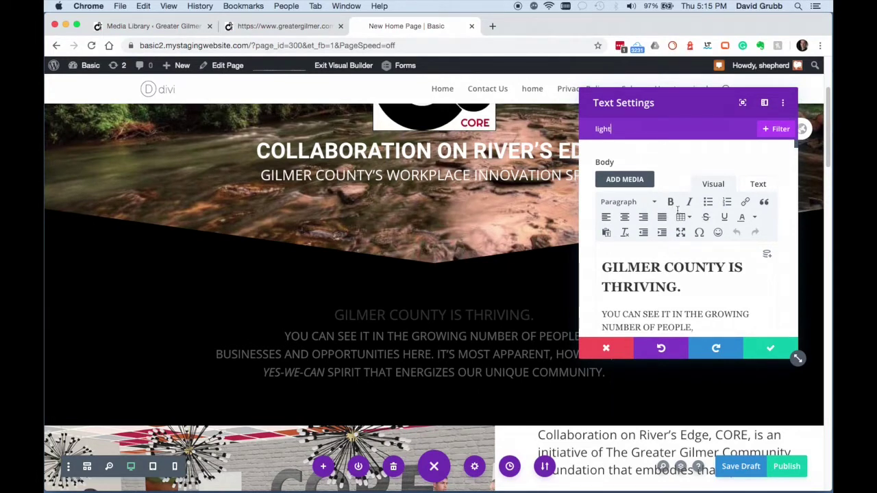
click(622, 181)
click(622, 189)
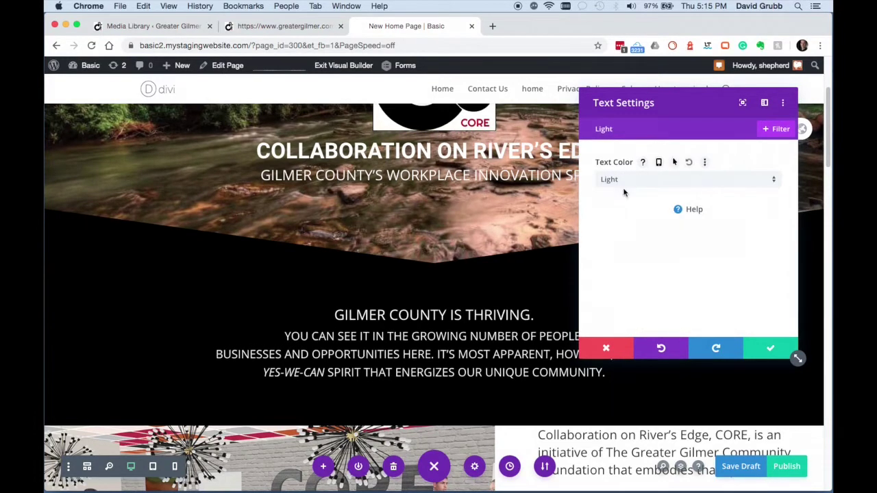
click(768, 349)
- Add about 47 px of top padding to the "Collaboration on River's Edge, CORE" text beside the CORE office image
scroll(708, 372, down, 7)
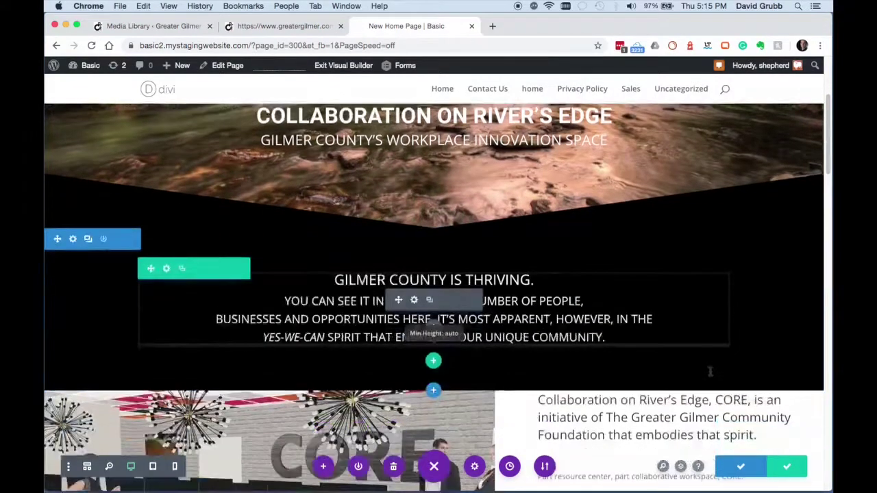
scroll(709, 371, up, 4)
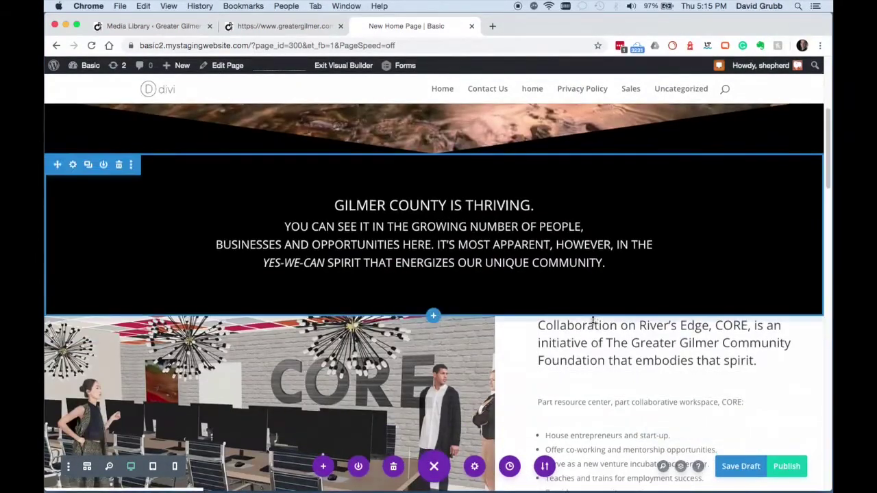
click(562, 337)
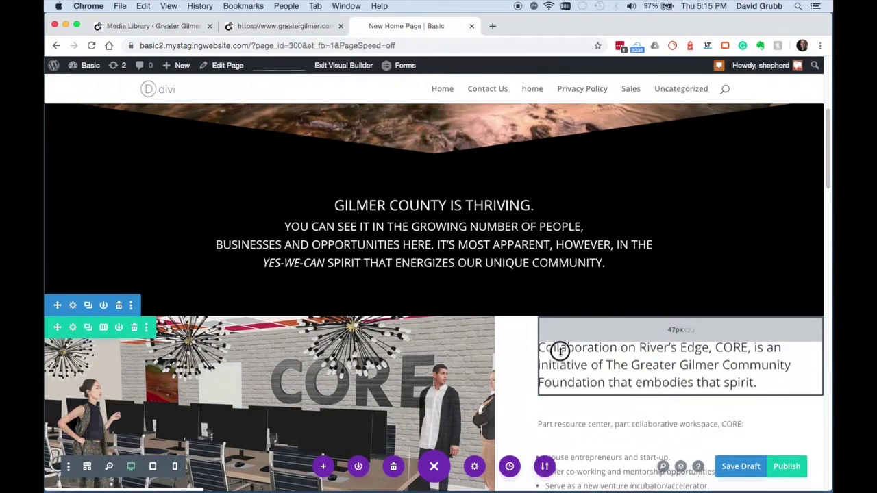
- Try a black, layered V-shaped bottom divider on the section that ends with the CORE Assets, Values and Competencies columns
scroll(517, 382, down, 5)
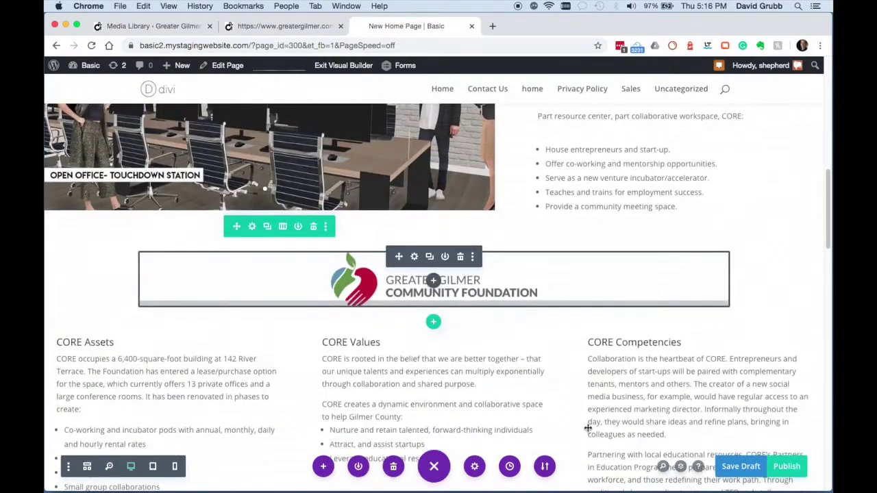
scroll(588, 428, down, 10)
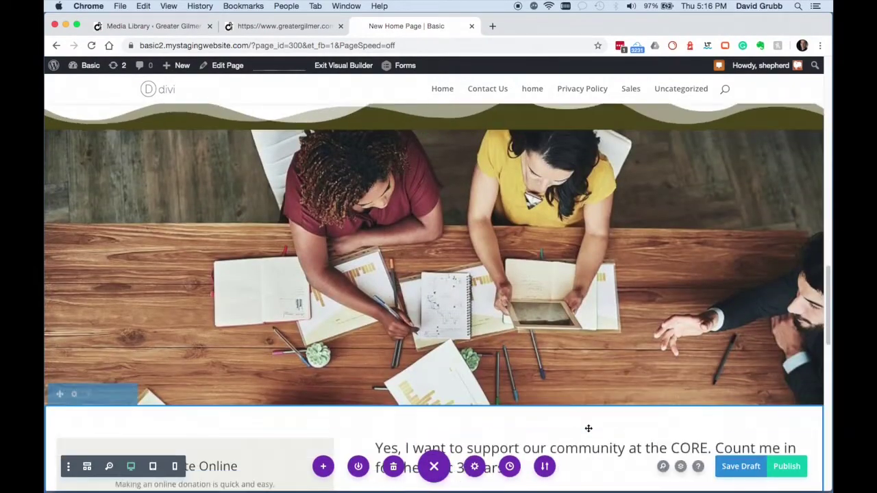
scroll(588, 428, up, 4)
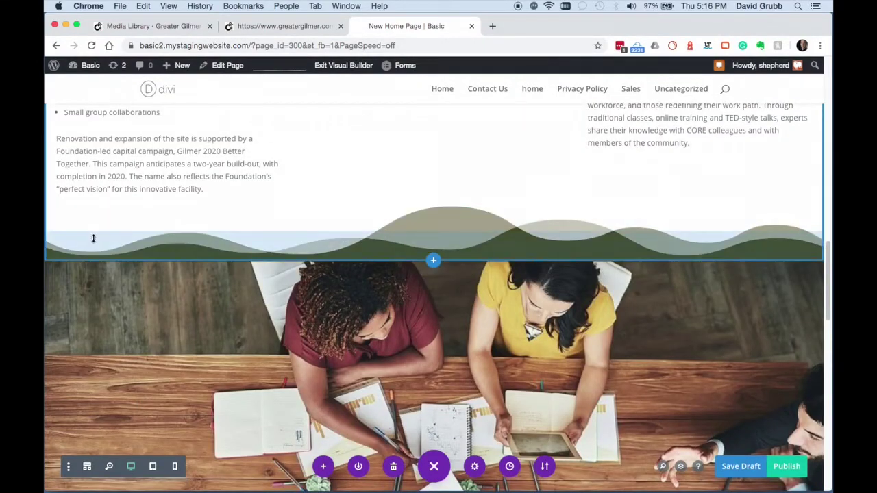
scroll(91, 238, up, 5)
scroll(91, 238, up, 3)
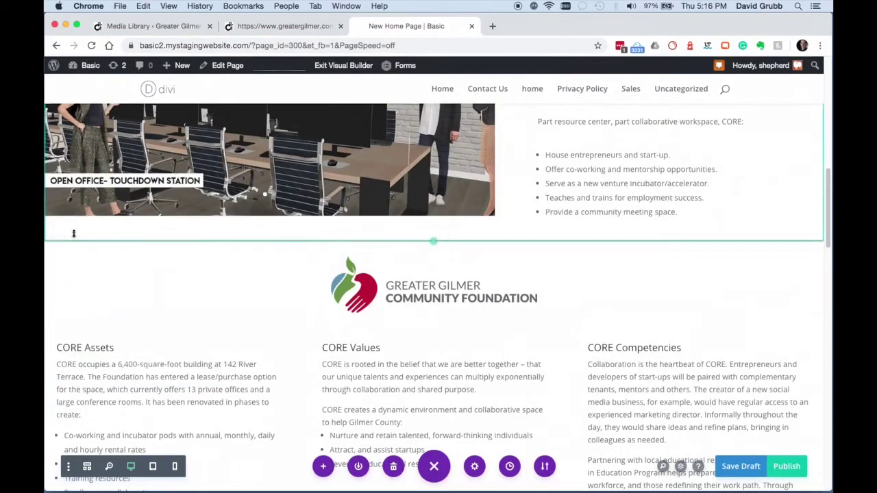
click(74, 150)
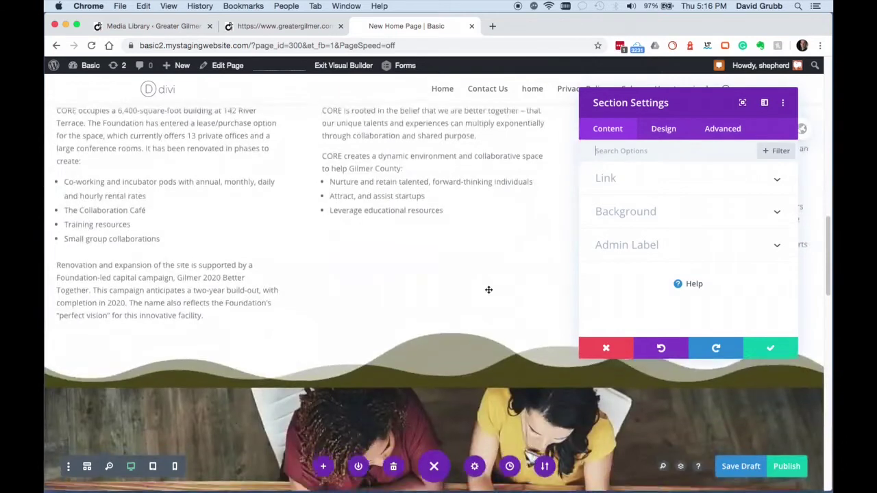
click(664, 129)
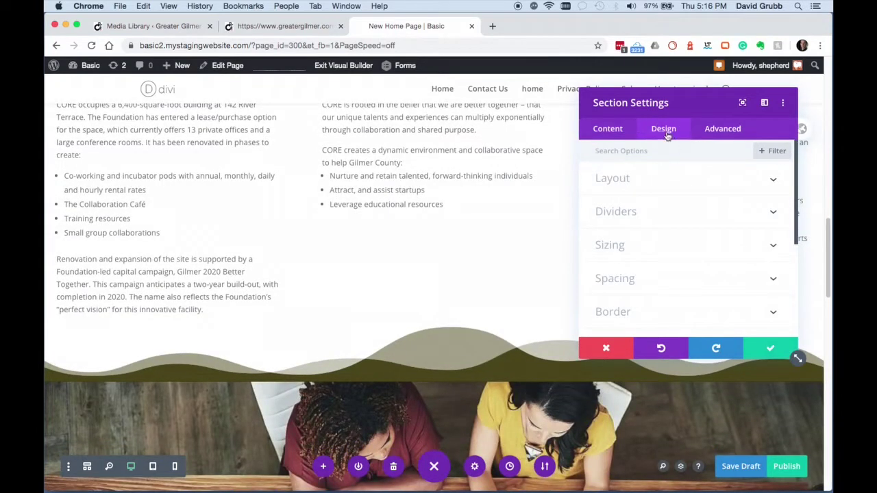
click(619, 179)
click(617, 256)
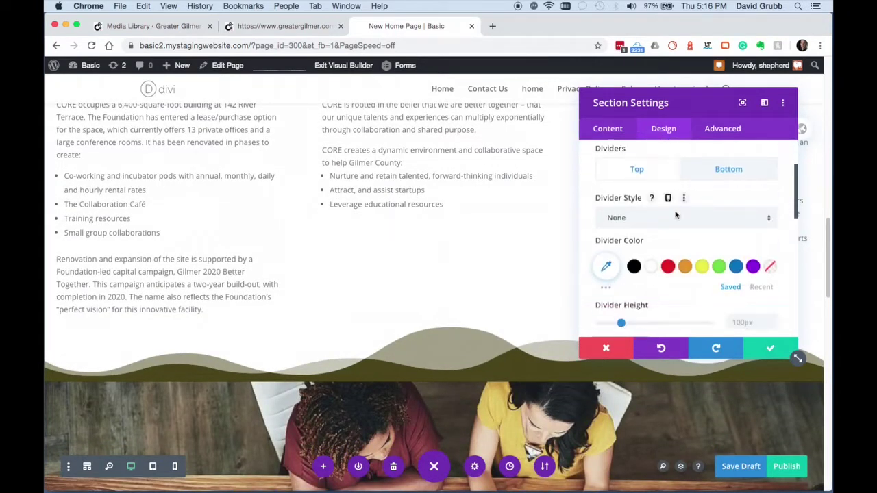
click(689, 217)
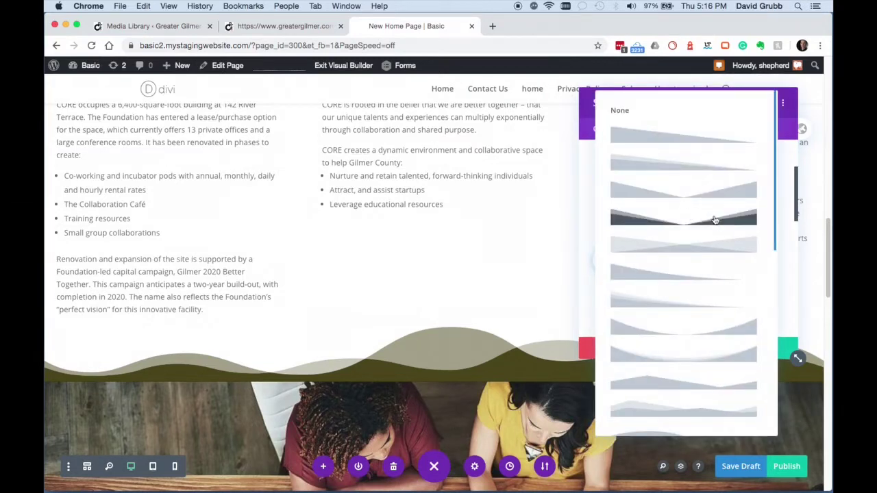
click(715, 220)
click(634, 259)
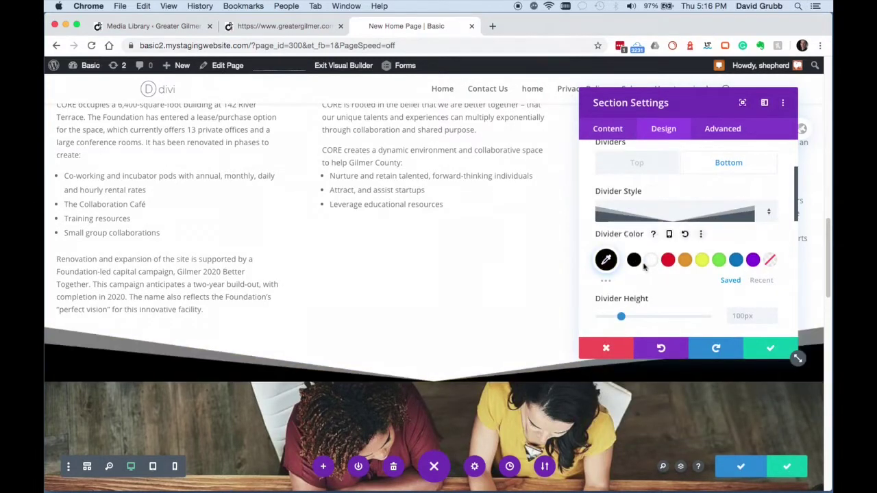
scroll(636, 274, down, 2)
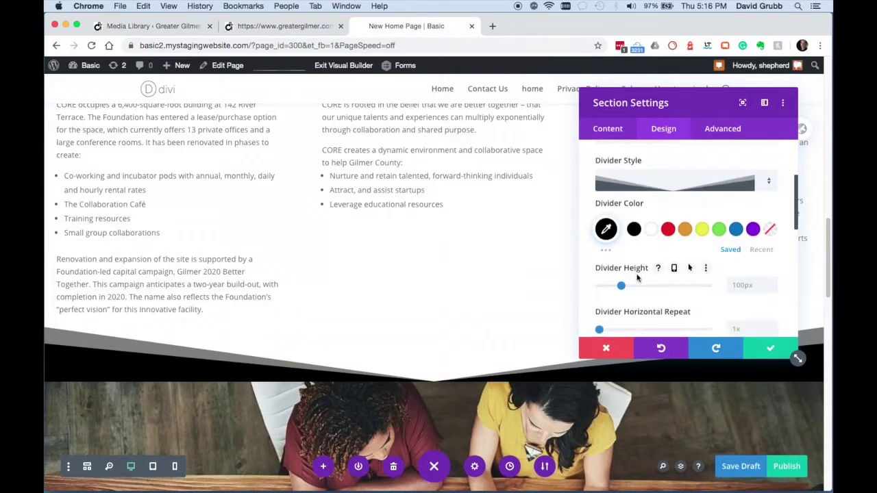
- Set the bottom divider style of the CORE Assets section to None and save the section settings
click(763, 182)
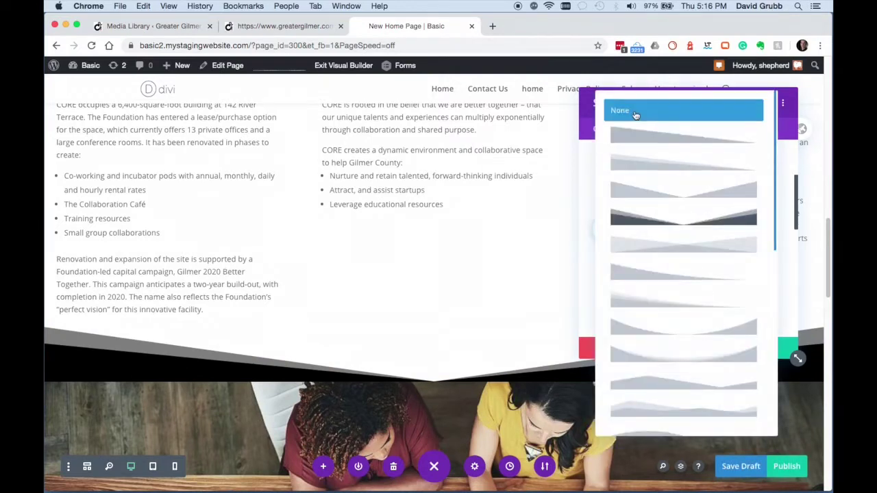
click(685, 111)
click(770, 349)
- Add a white, layered V-shaped top divider to the meeting photo section and save its settings
scroll(650, 274, down, 5)
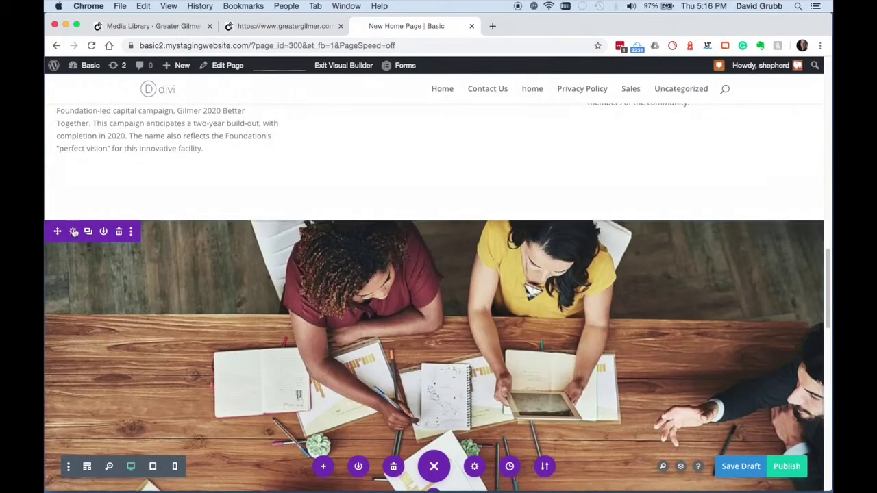
click(525, 202)
click(662, 125)
click(622, 212)
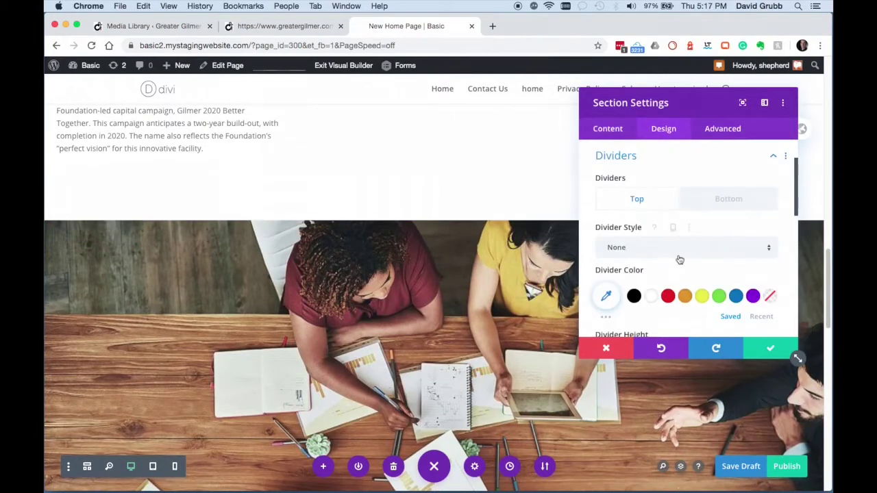
click(667, 245)
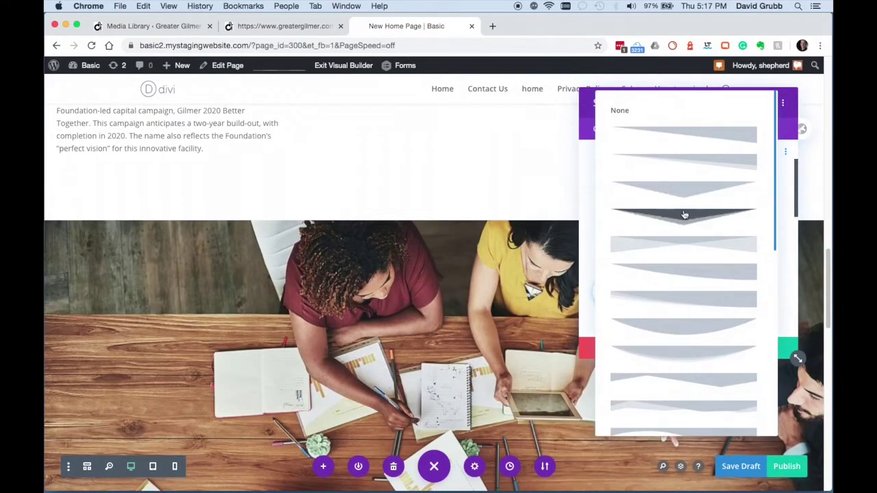
click(683, 213)
click(652, 292)
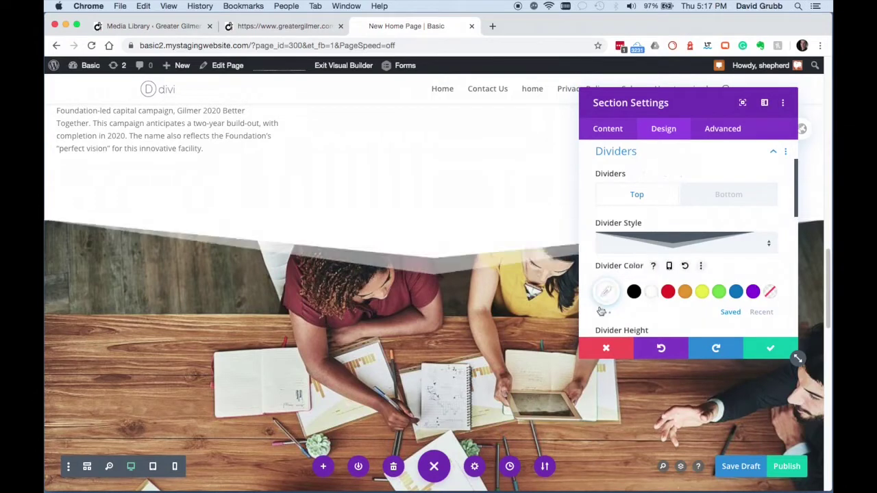
click(768, 348)
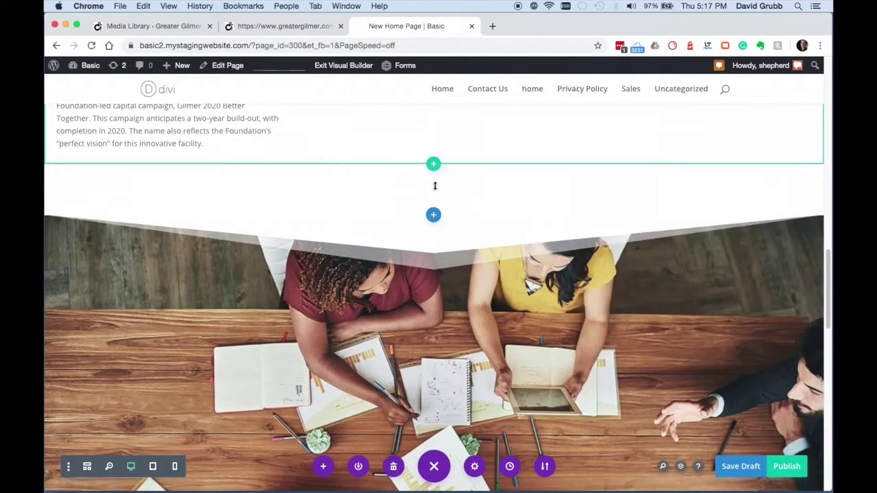
- Reduce the spacing between the CORE Assets columns and the meeting photo section, and review the surrounding sections
drag(434, 186, 435, 160)
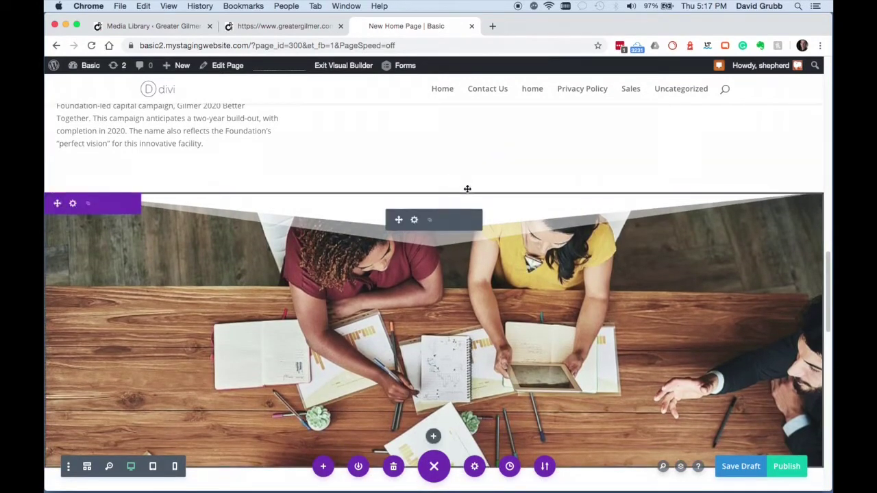
drag(467, 180, 469, 160)
scroll(566, 308, down, 5)
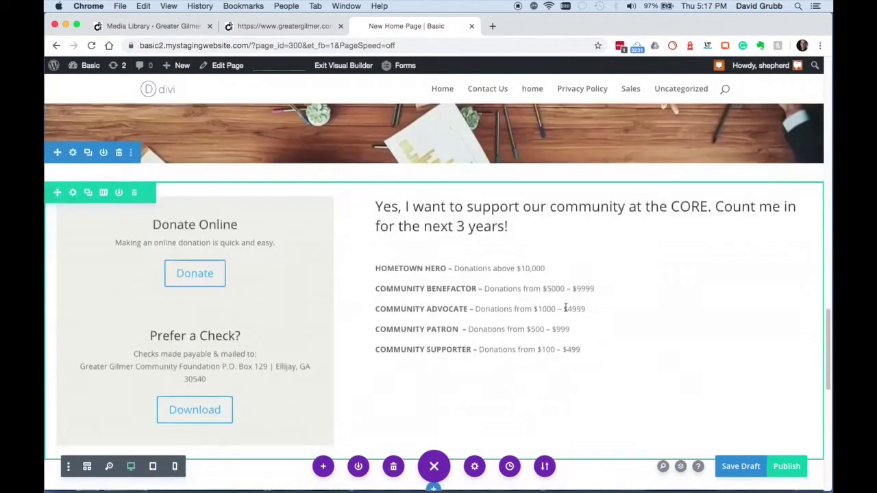
scroll(566, 307, up, 8)
- Add a white, layered V-shaped bottom divider to the meeting photo section and save its settings
scroll(566, 308, down, 5)
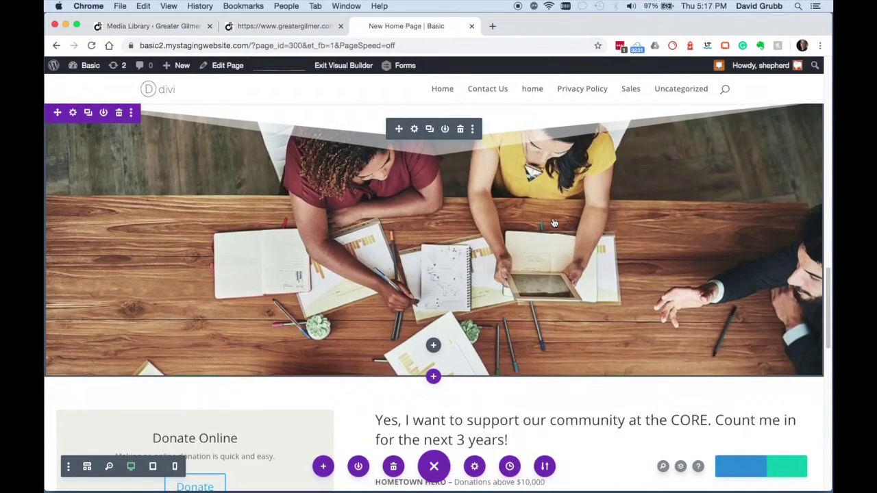
click(664, 130)
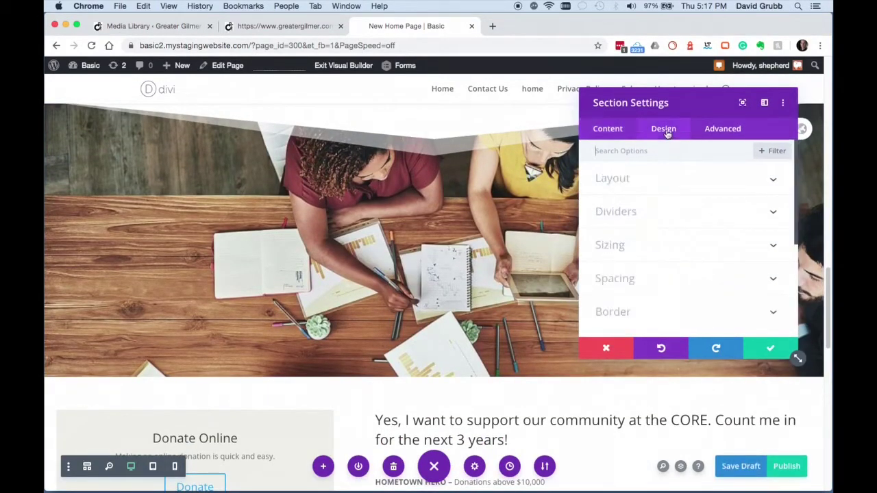
click(634, 209)
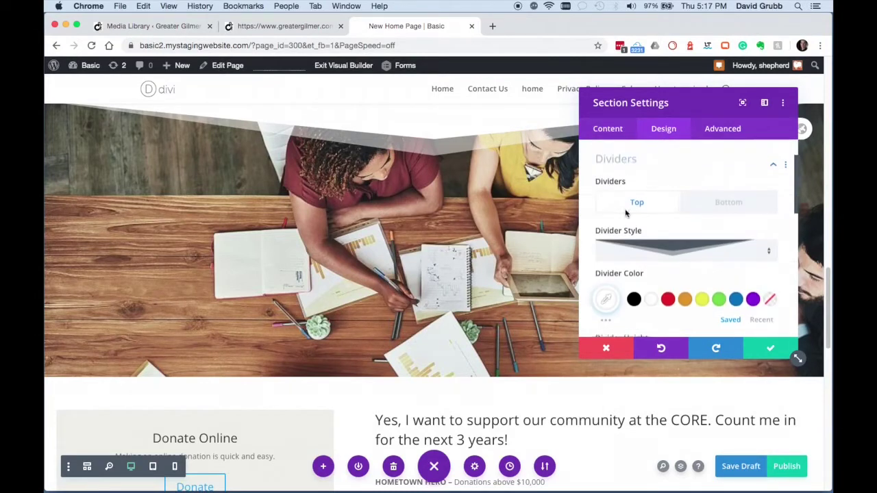
click(728, 203)
scroll(702, 235, down, 3)
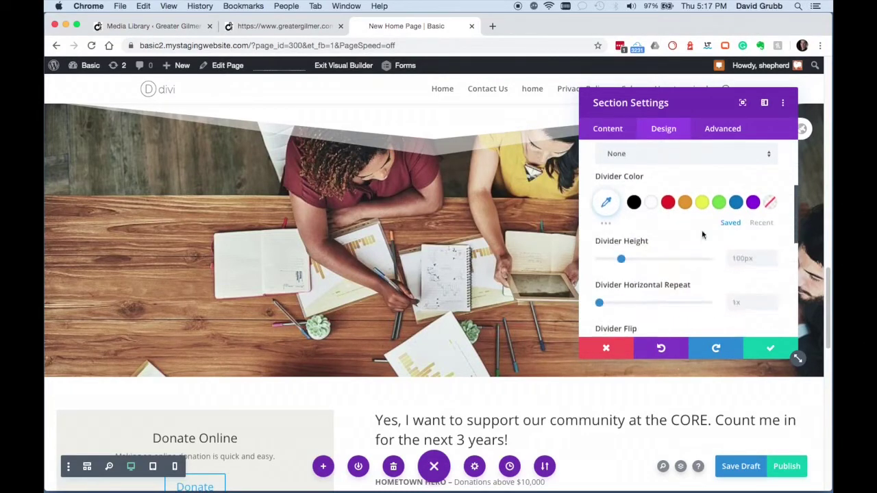
click(650, 156)
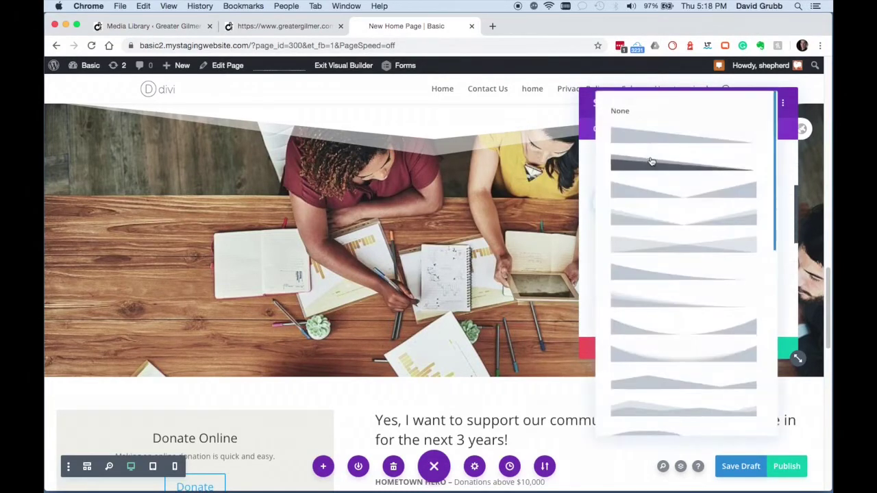
click(702, 226)
click(651, 204)
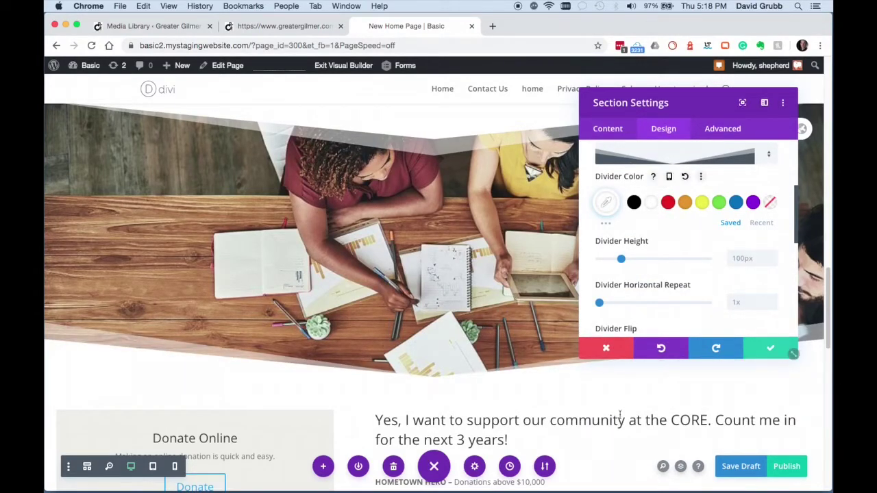
scroll(620, 415, down, 5)
scroll(620, 411, up, 1)
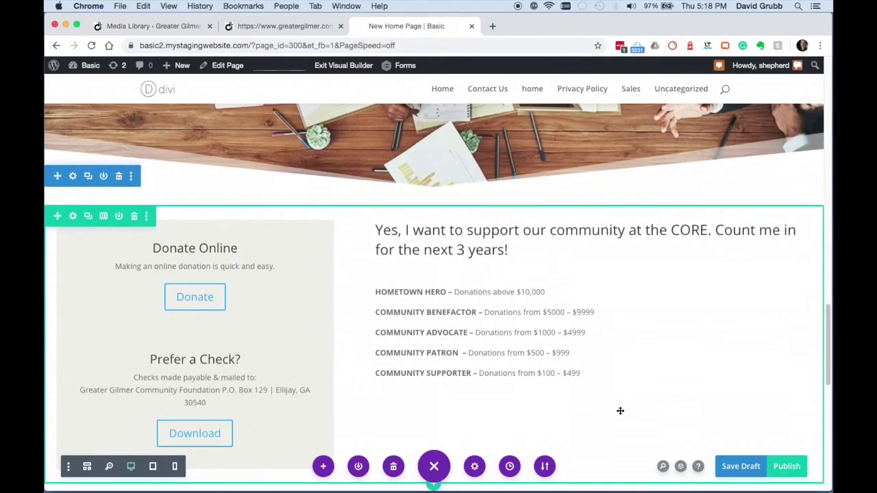
scroll(619, 411, down, 1)
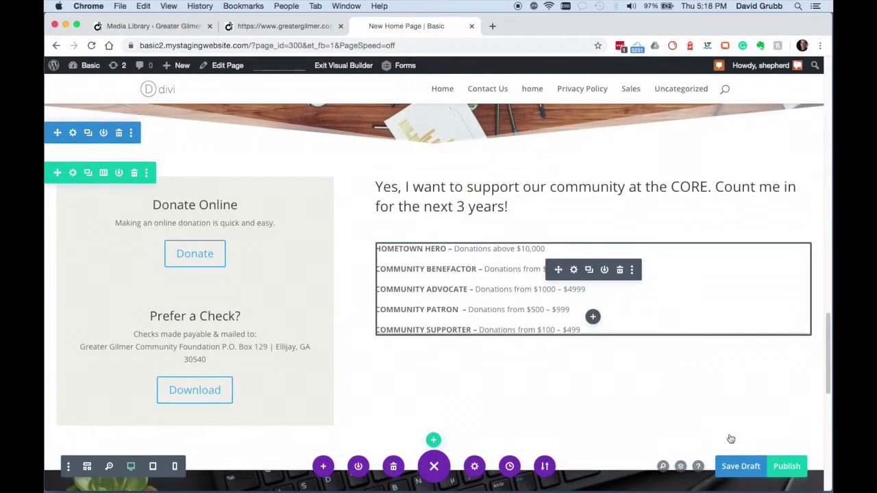
- Save the page draft and add the whole page to the Divi Library as a layout named "CORE home page"
scroll(609, 393, down, 15)
key(super+s)
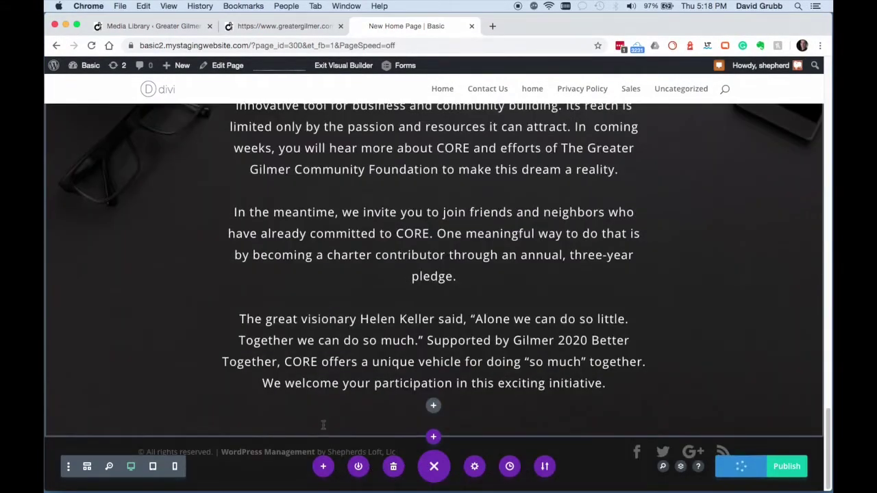
click(358, 466)
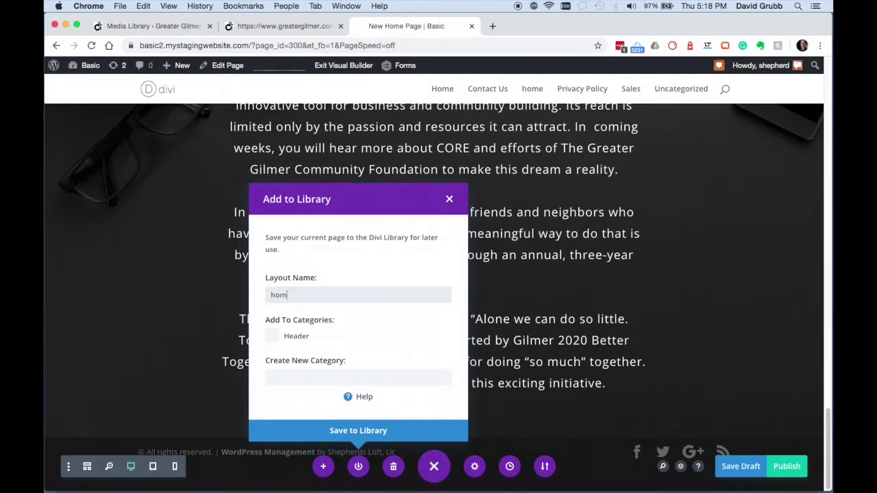
key(BackSpace)
key(BackSpace)
text(co)
click(363, 423)
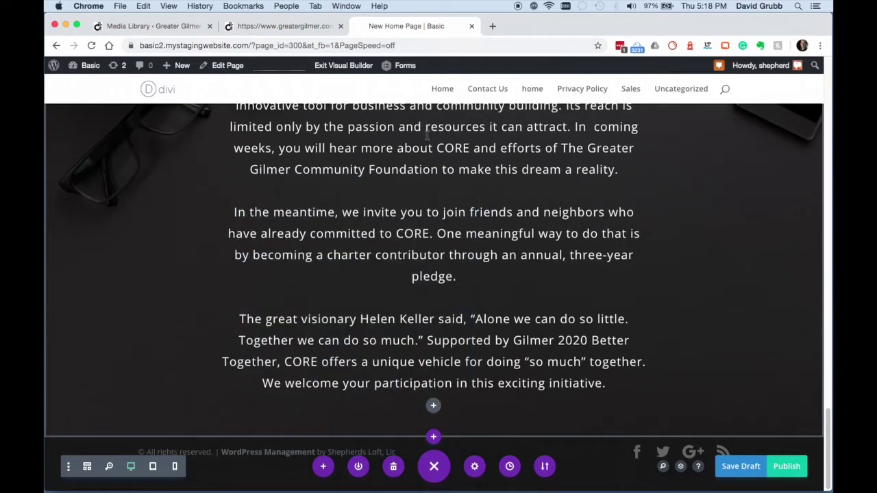
- Exit the visual builder and export only the CORE home page layout from the staging site's Divi Library
click(331, 66)
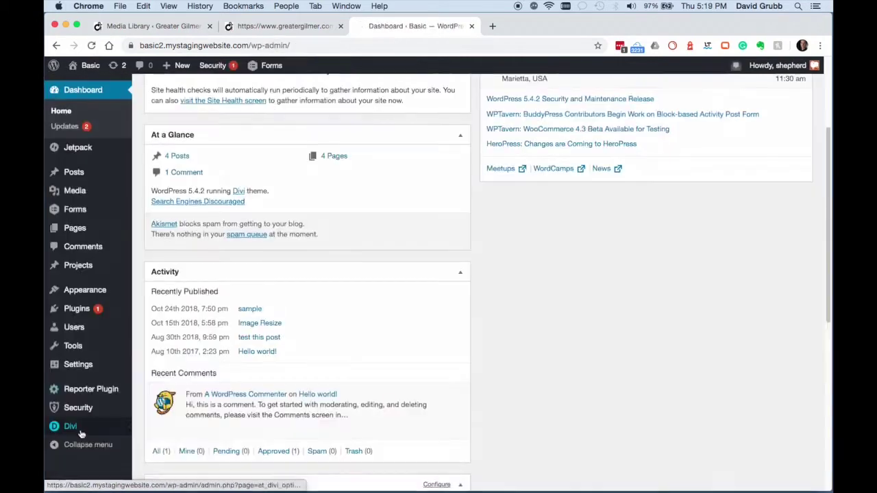
mouse_move(80, 433)
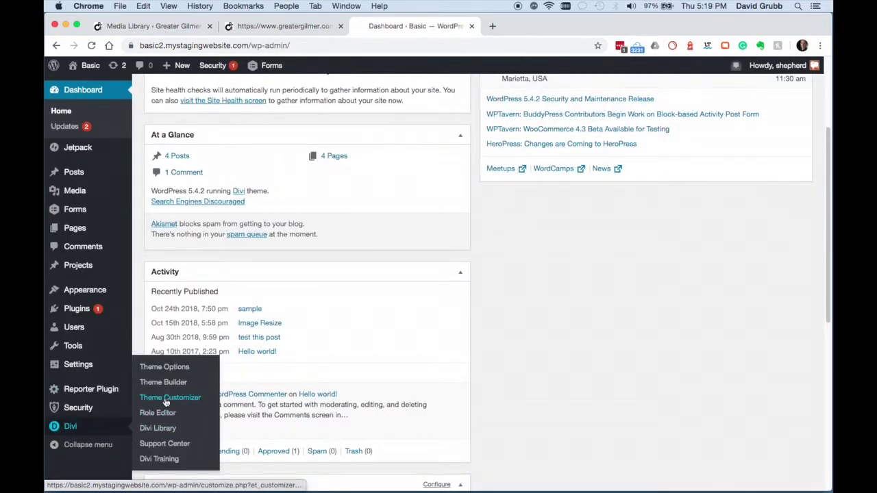
click(158, 427)
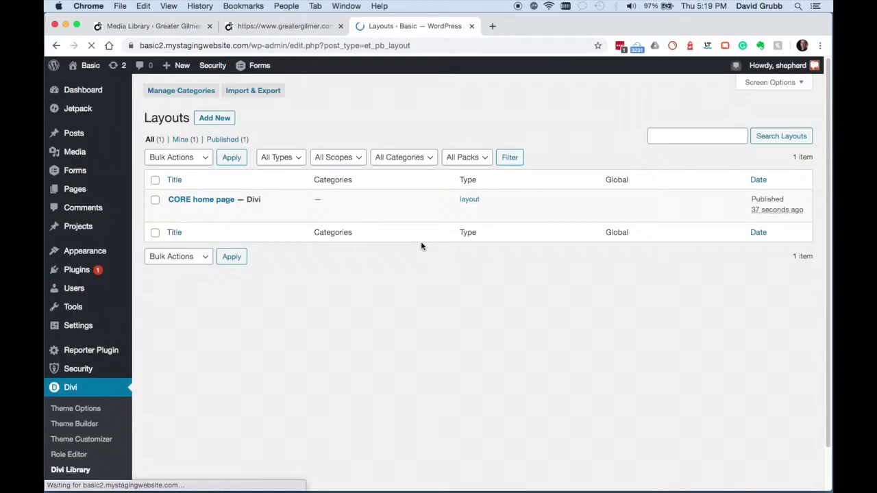
click(155, 199)
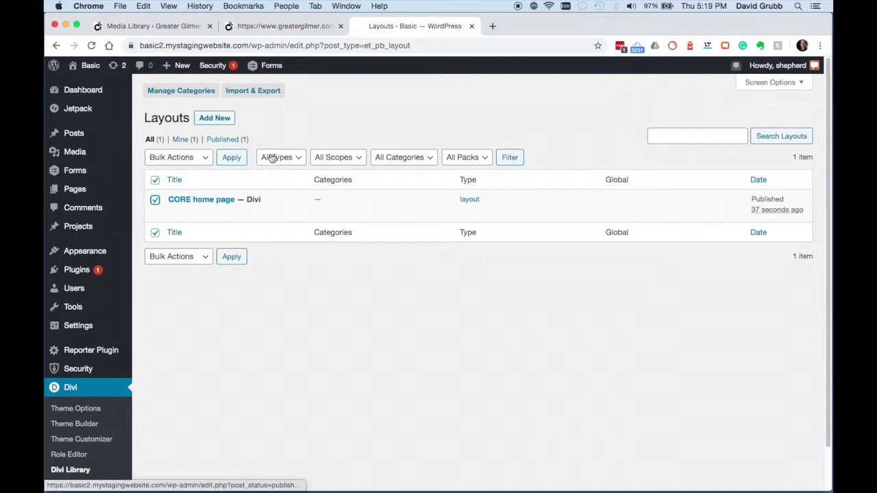
click(263, 94)
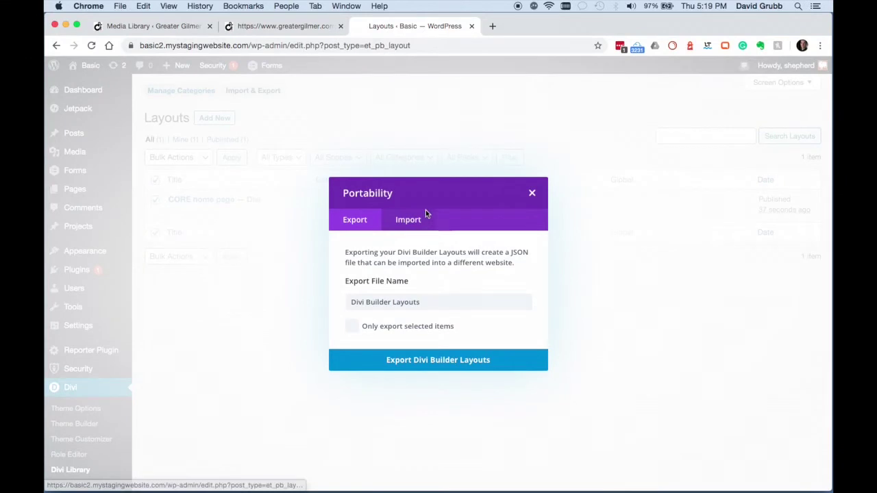
click(356, 328)
click(426, 362)
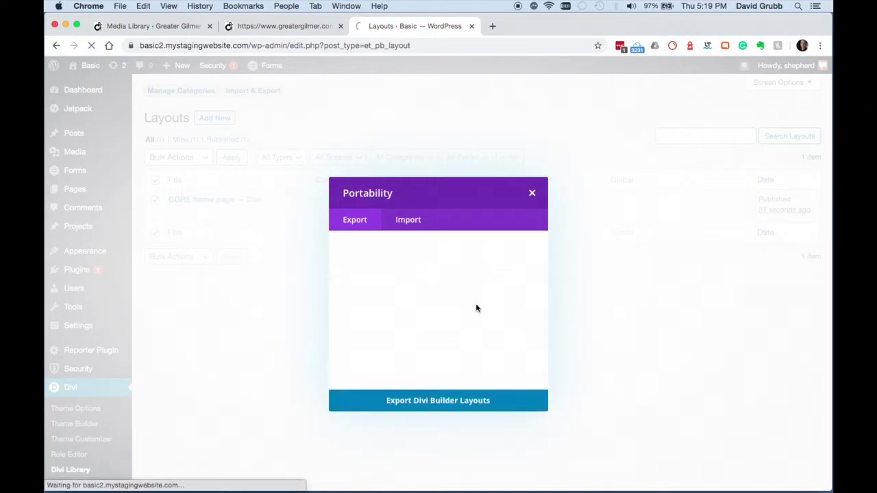
- Show the exported JSON file in Finder and rename it as CORE-new-home-page.json
click(158, 478)
click(208, 463)
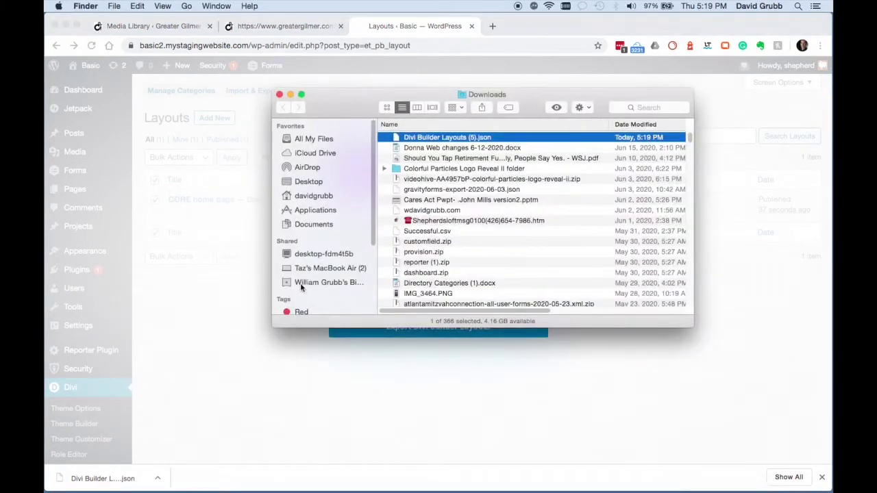
key(Return)
text(CR)
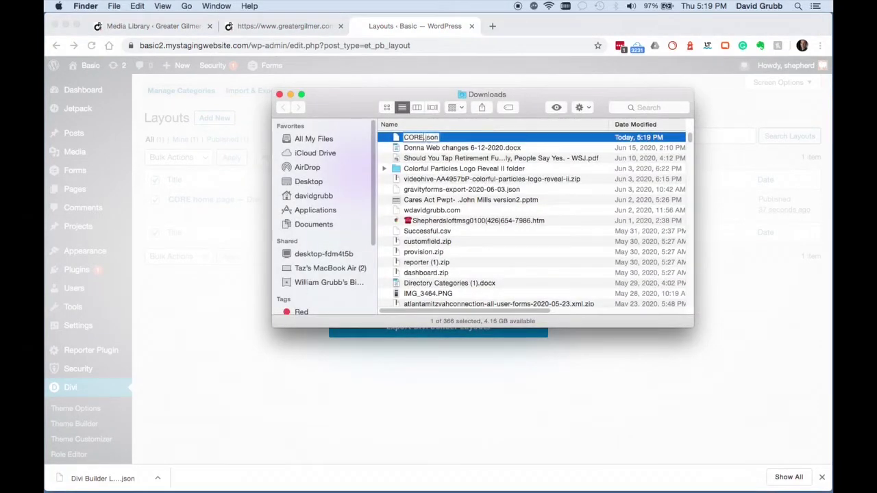
text(RE-new-home-page)
key(Return)
click(420, 137)
mouse_move(419, 137)
mouse_down()
mouse_move(313, 182)
mouse_move(386, 143)
mouse_move(415, 139)
mouse_up()
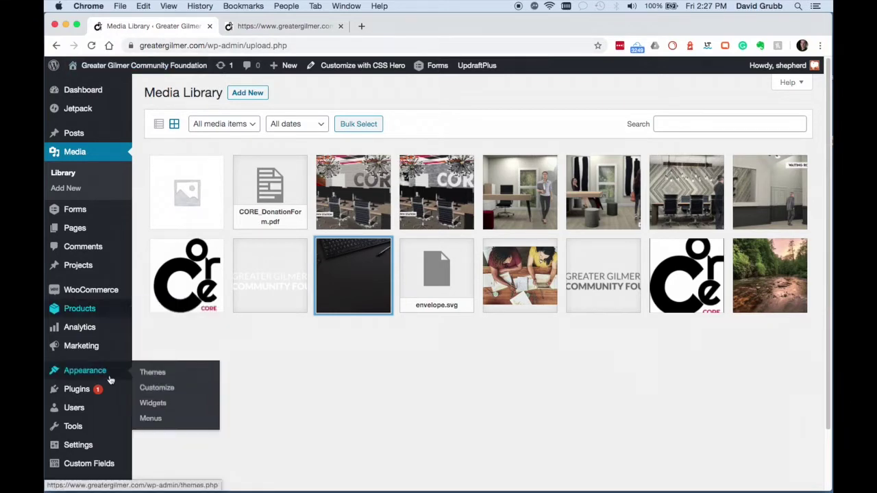
- Open the layout import options in the Divi Library of the live Greater Gilmer Community Foundation site
scroll(112, 380, down, 2)
mouse_move(68, 456)
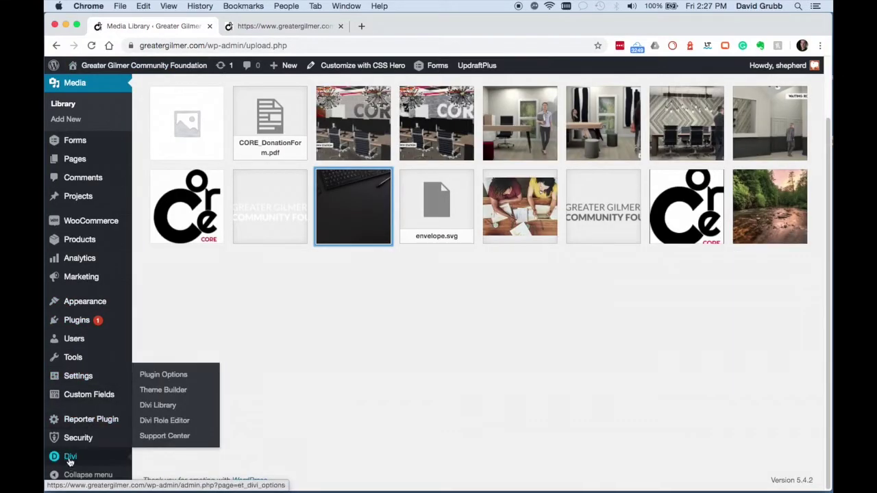
click(159, 405)
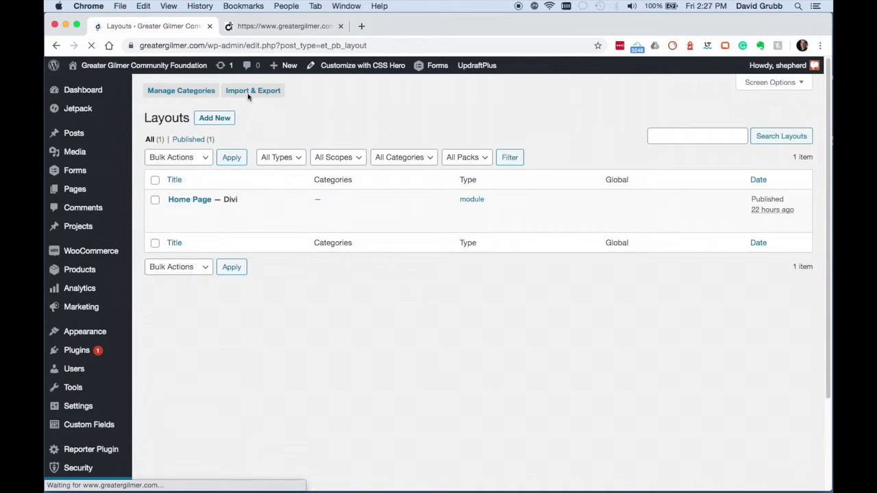
click(253, 93)
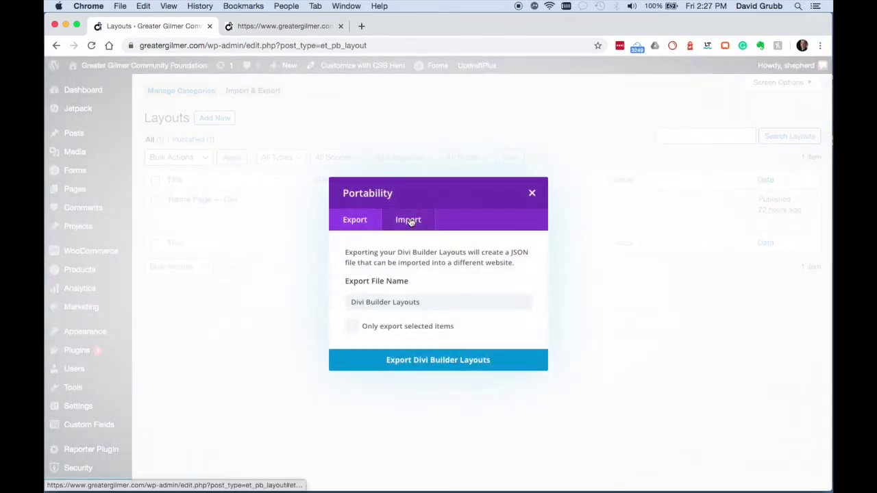
click(410, 222)
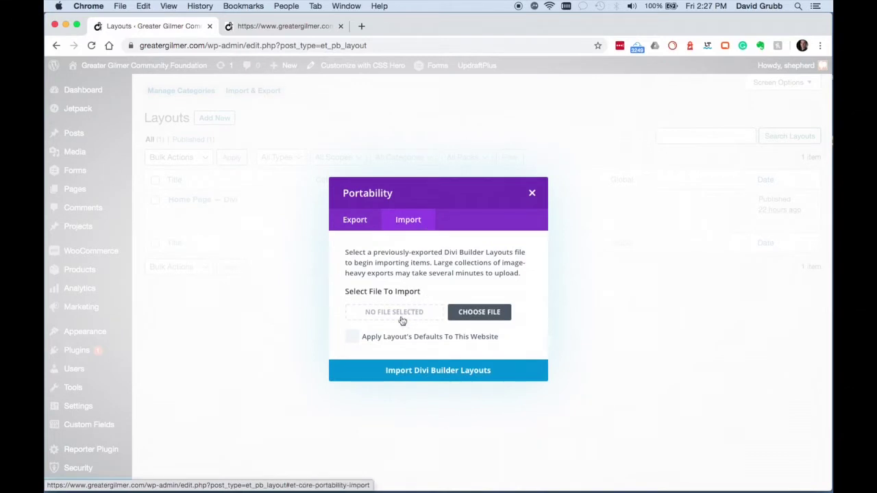
- Import the CORE-new-home-page.json layout file from the CORE folder on the Desktop into the Divi Library
click(481, 313)
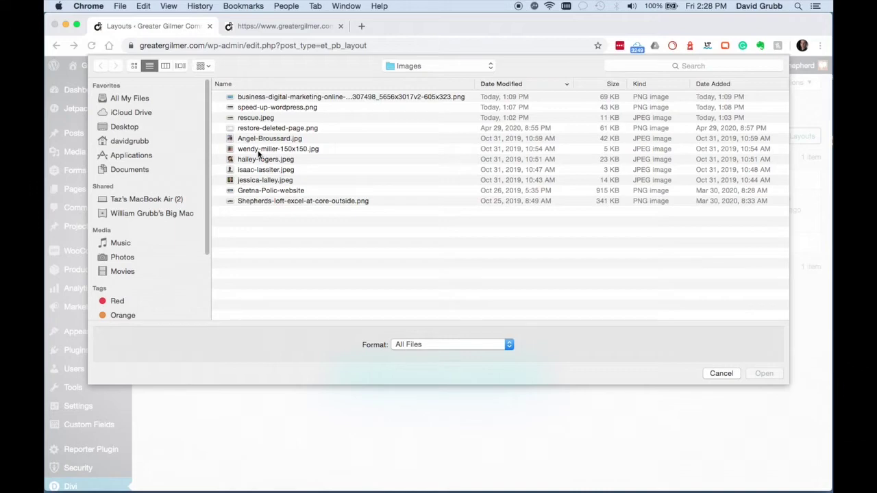
click(409, 66)
click(404, 78)
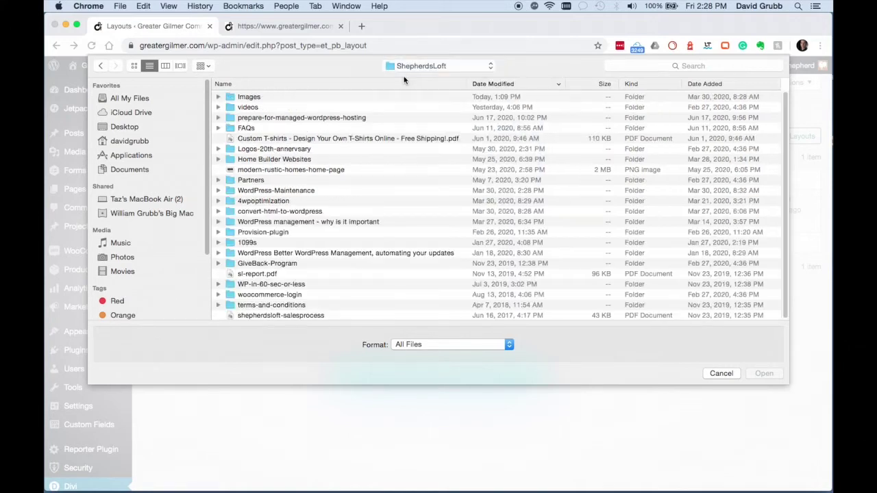
click(406, 66)
click(405, 82)
click(229, 118)
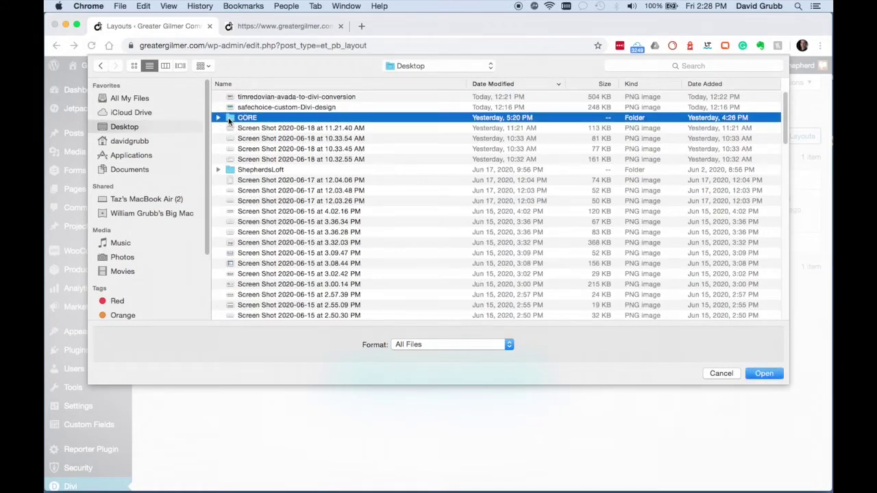
double_click(230, 118)
click(261, 98)
click(764, 373)
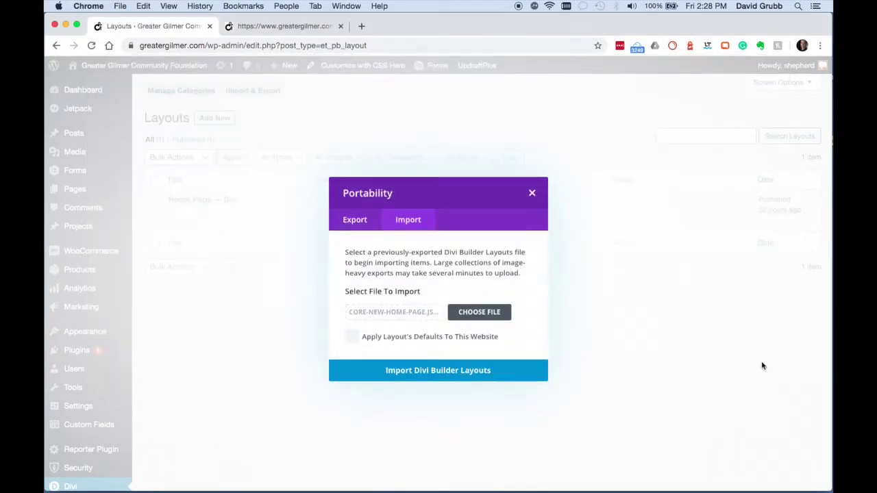
click(433, 370)
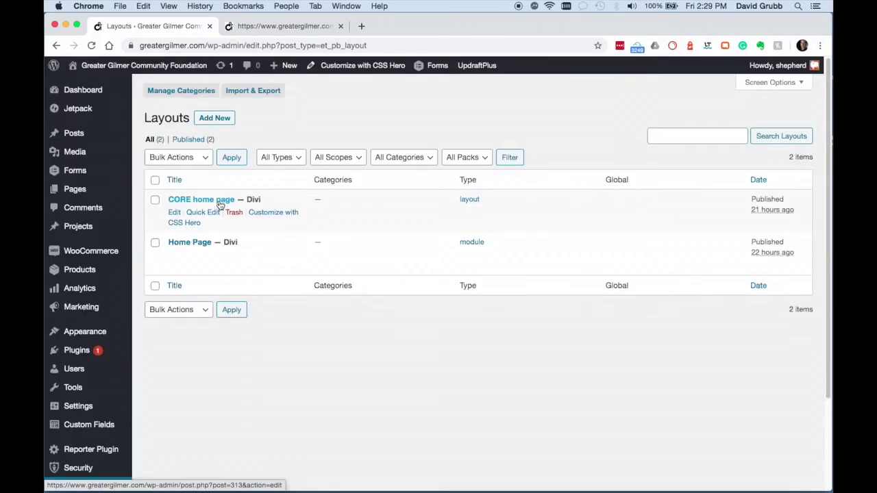
- Open the theme upload form on the live site's Add Themes page
mouse_move(84, 253)
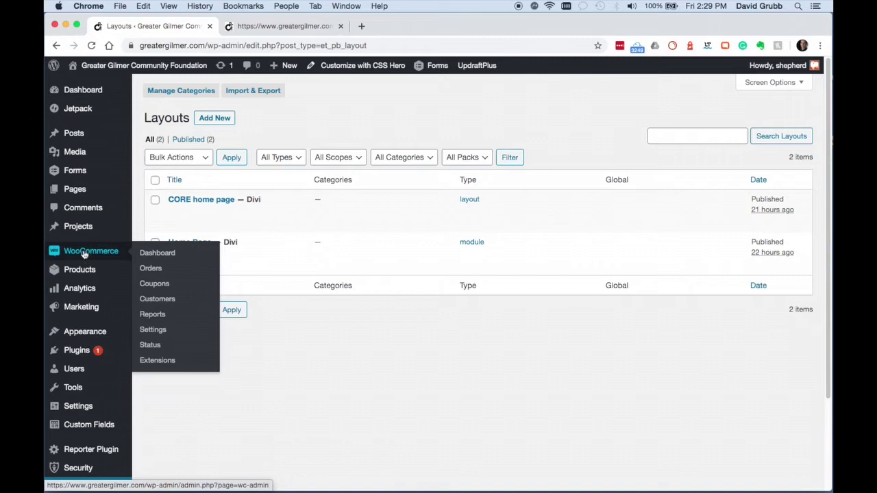
mouse_move(117, 335)
click(152, 333)
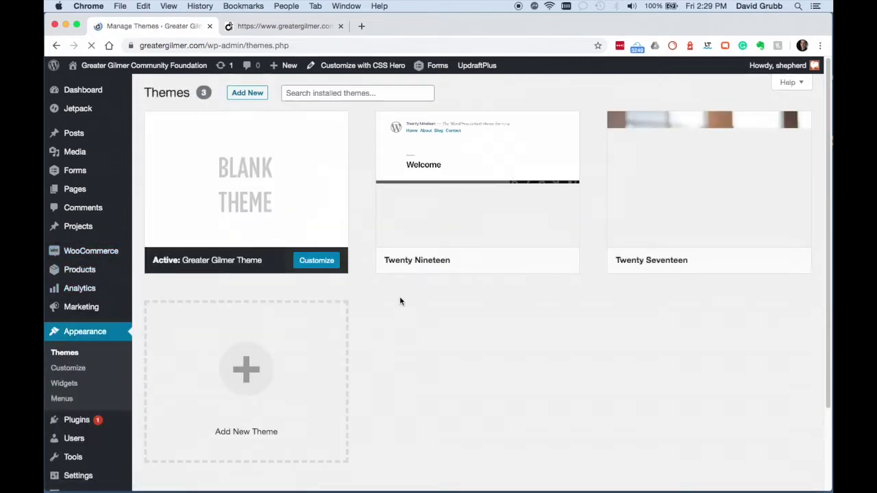
click(250, 94)
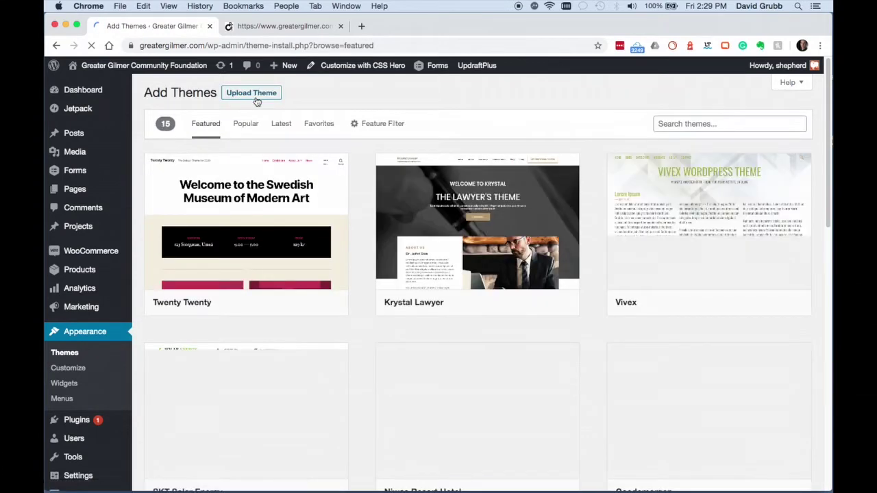
click(255, 96)
- Upload the Divi4011.zip file from the -Themes folder and install it as a theme
click(390, 194)
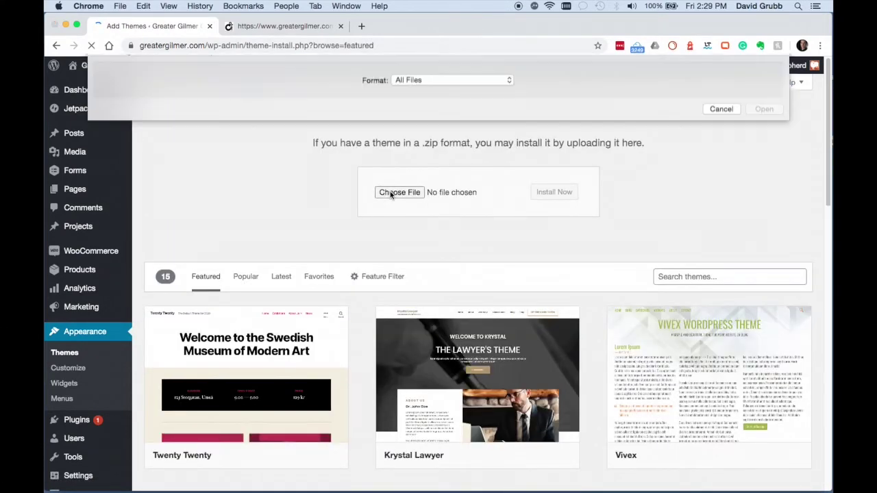
click(115, 141)
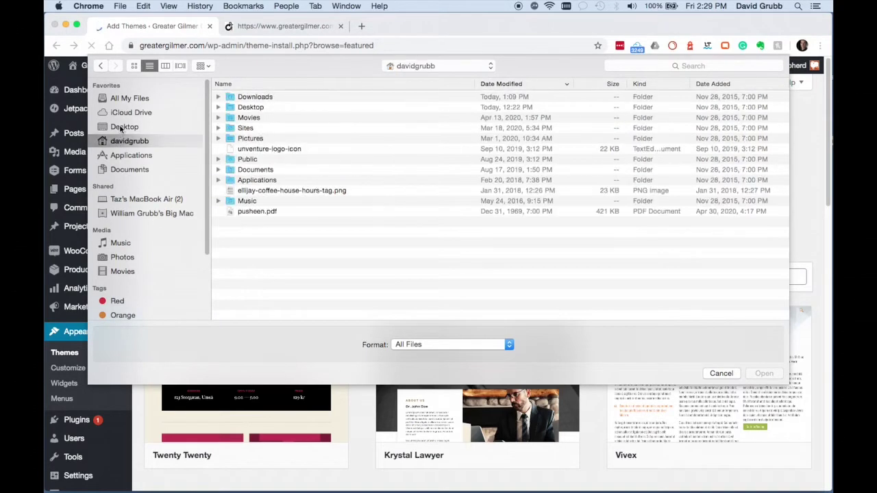
click(246, 129)
double_click(247, 129)
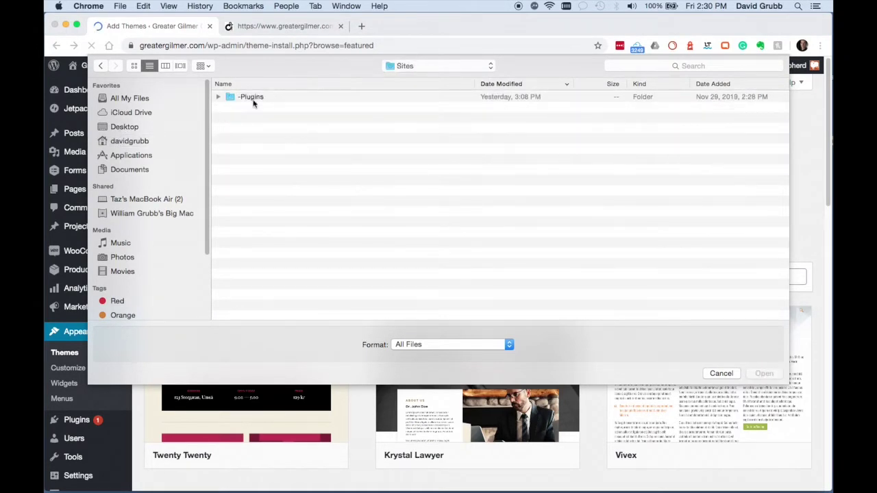
double_click(251, 98)
key(super+Up)
double_click(276, 107)
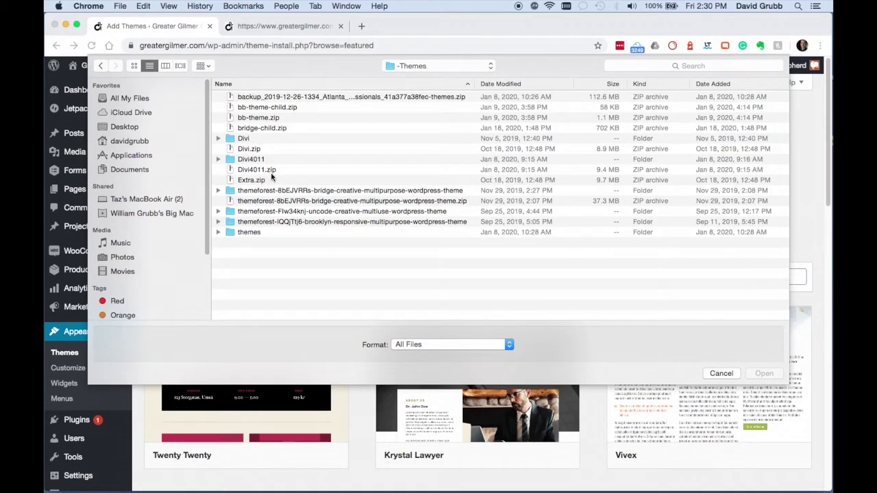
click(245, 169)
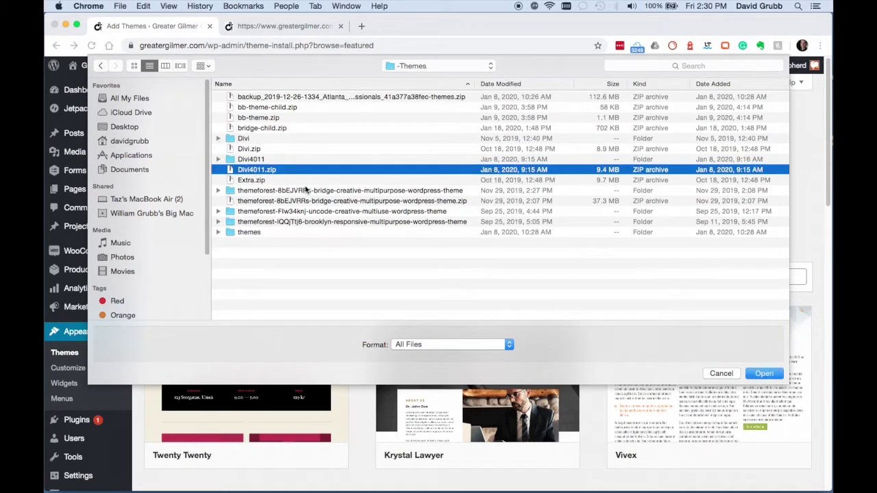
click(774, 374)
click(558, 190)
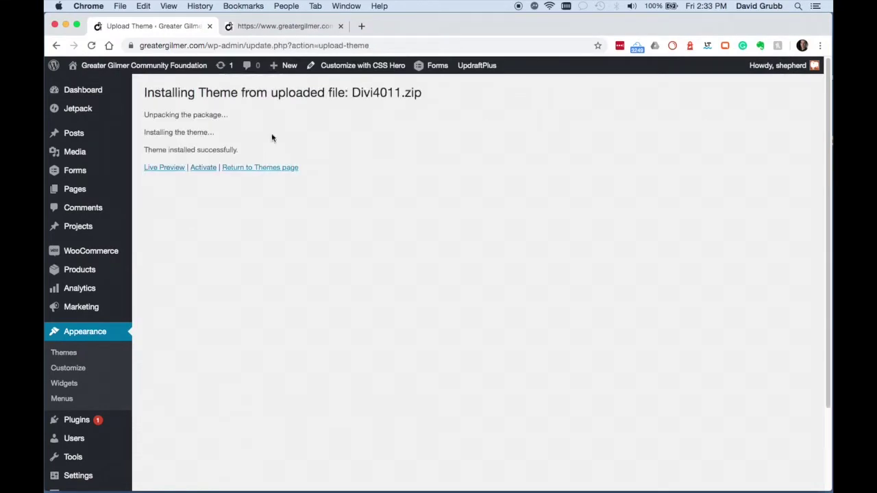
- Capture screenshots of the live home page from the river hero down to the CORE Assets, Values and Competencies columns
click(303, 29)
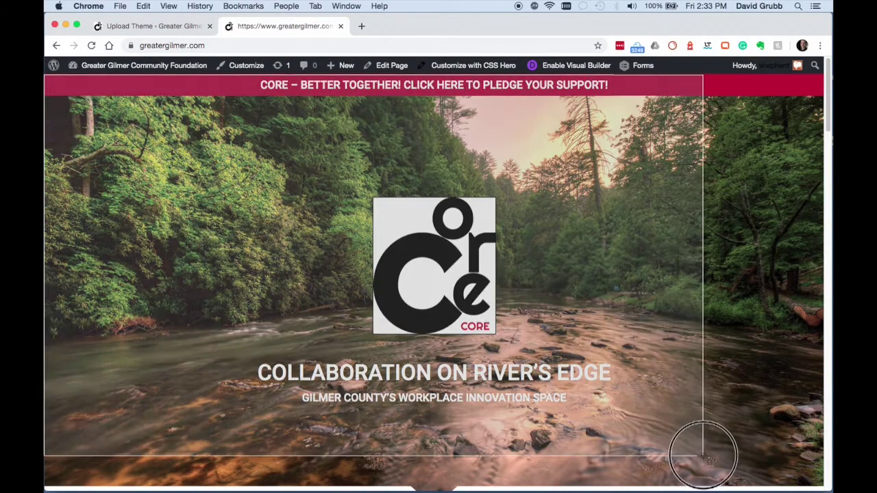
scroll(822, 485, down, 10)
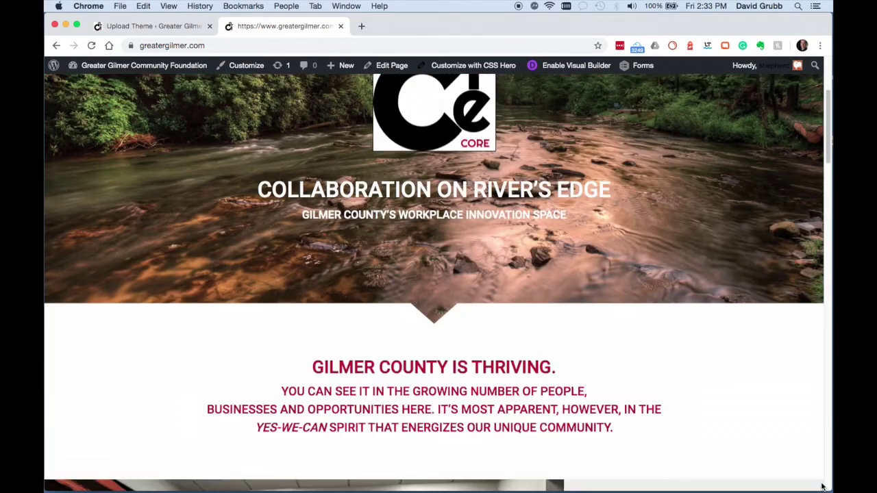
scroll(821, 485, down, 1)
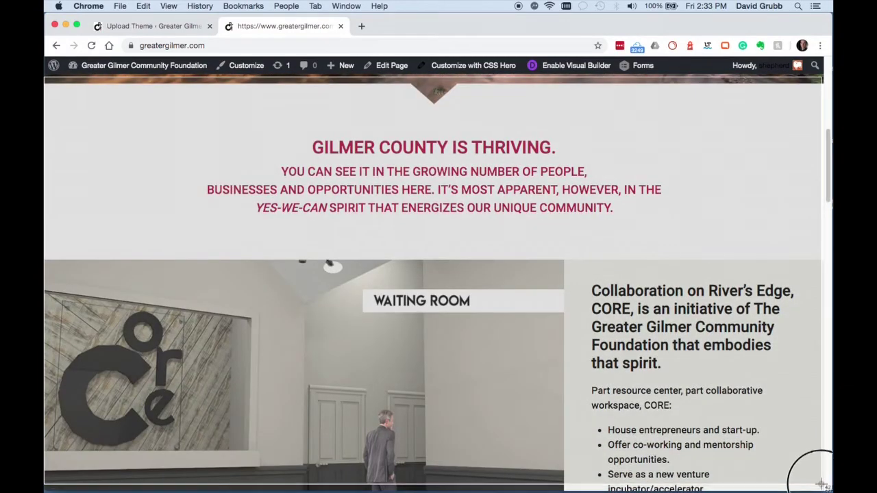
scroll(818, 486, down, 6)
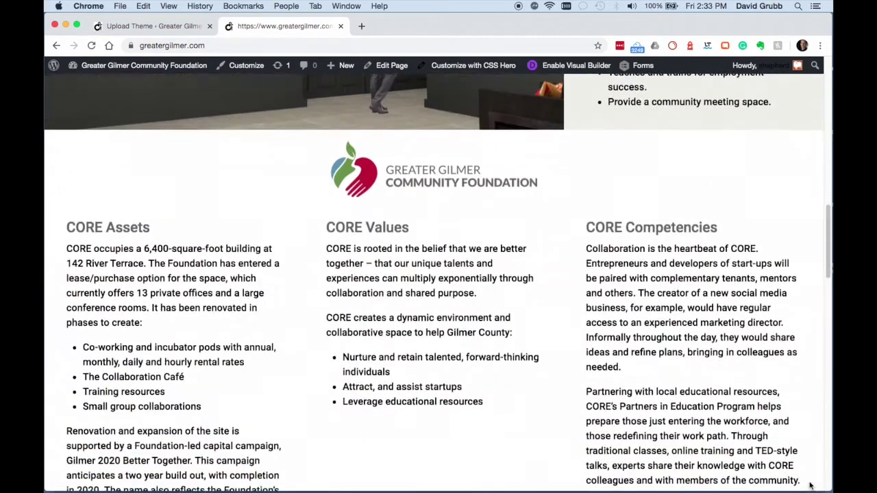
scroll(809, 486, down, 2)
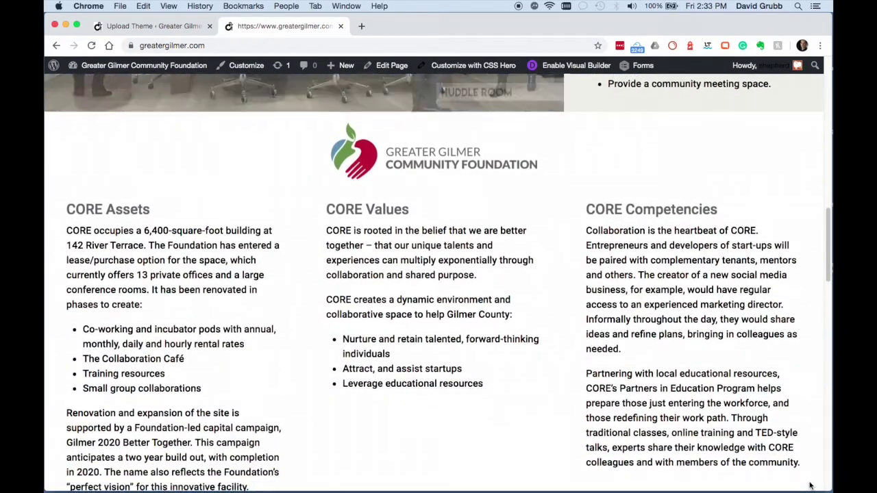
scroll(811, 486, up, 1)
key(super+shift+4)
drag(46, 76, 813, 476)
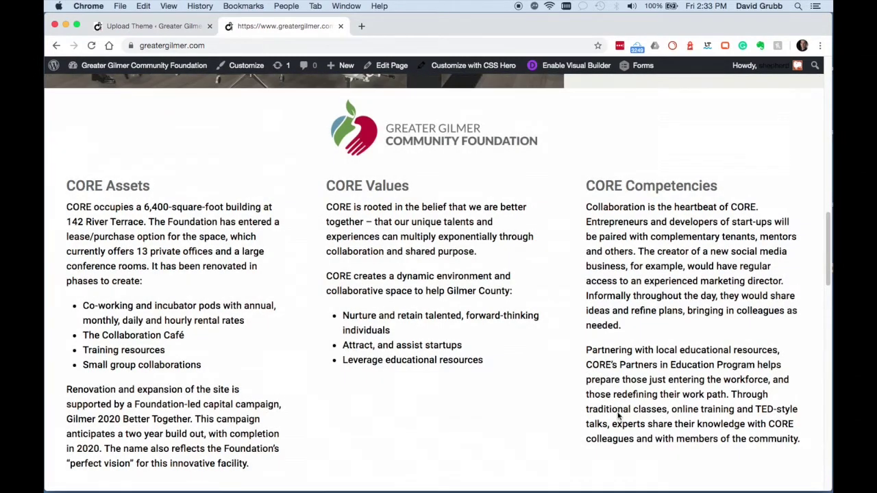
- Capture a screenshot of the Ways to Donate section with the donation levels
scroll(612, 387, down, 8)
scroll(612, 388, down, 5)
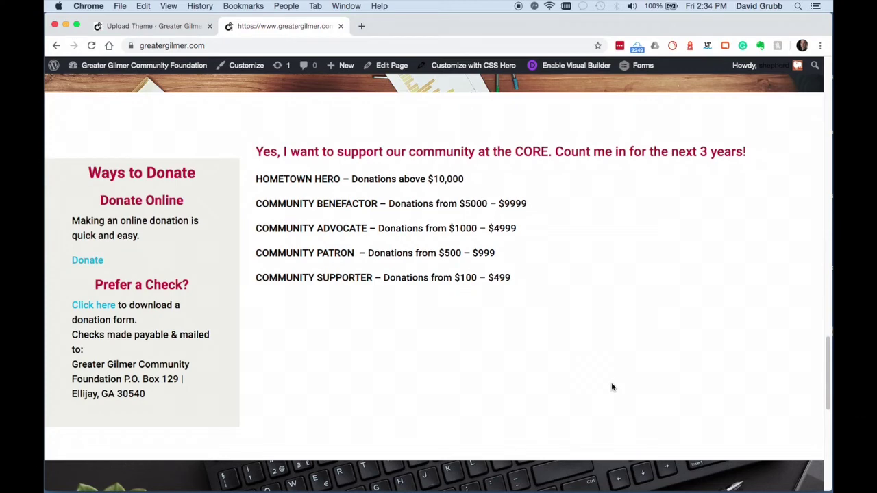
scroll(611, 388, up, 1)
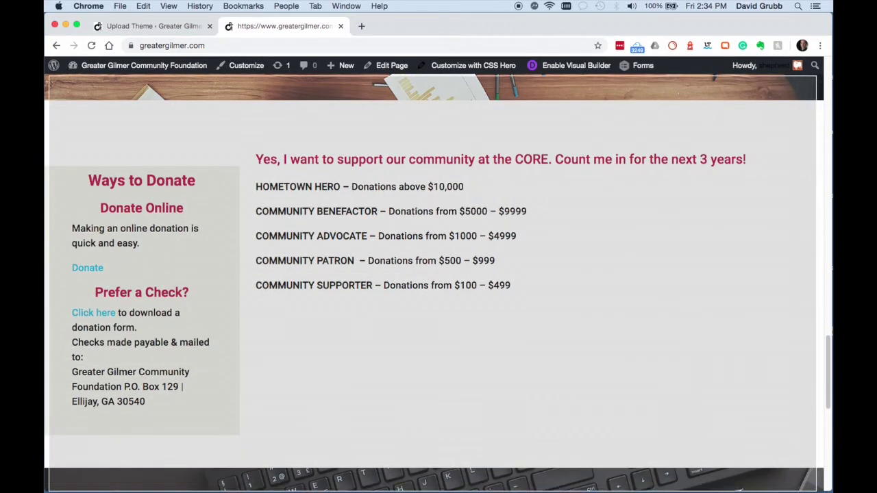
- Copy the home page's footer text and paste it into a new TextEdit document under the heading "Footer"
scroll(523, 321, down, 8)
scroll(519, 306, down, 4)
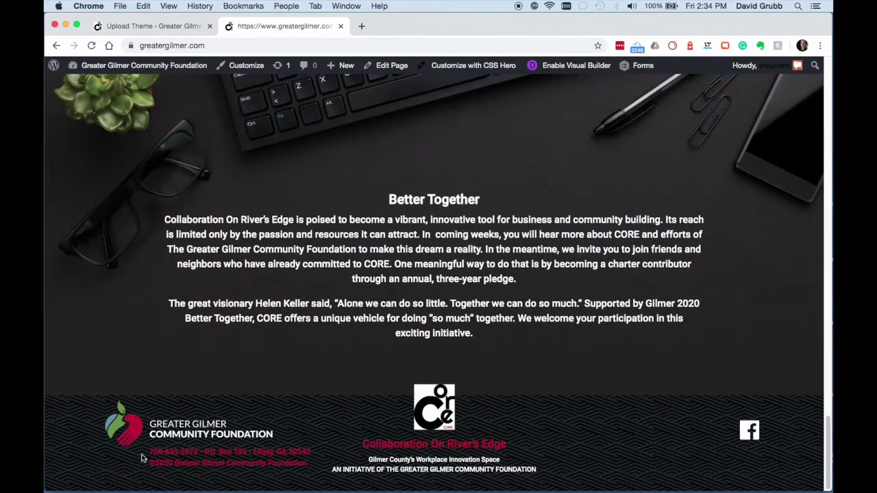
drag(144, 454, 493, 486)
key(super+c)
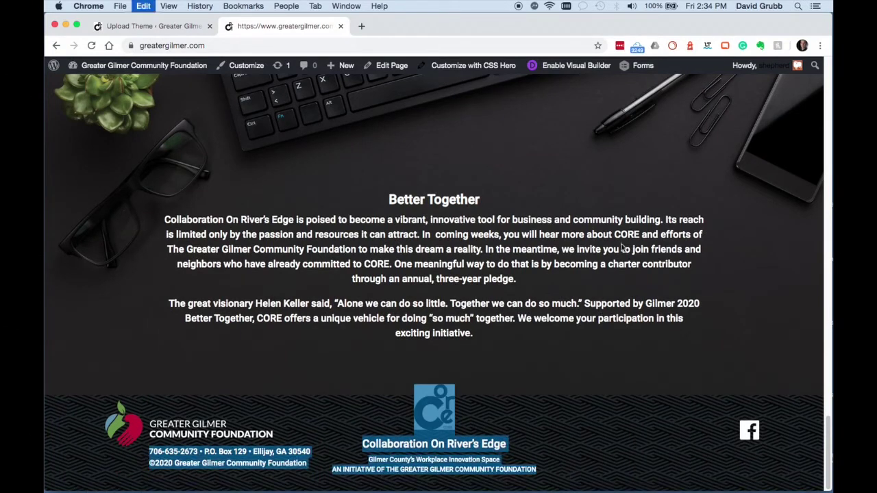
click(797, 6)
text(text)
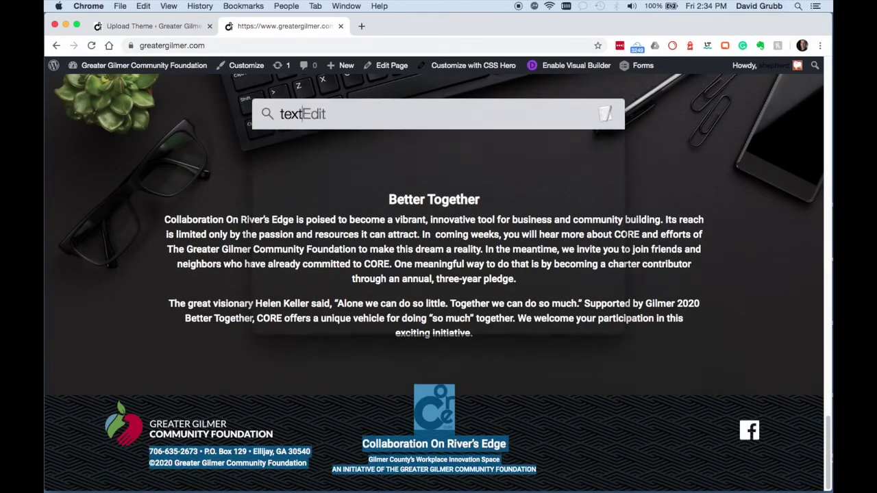
click(267, 145)
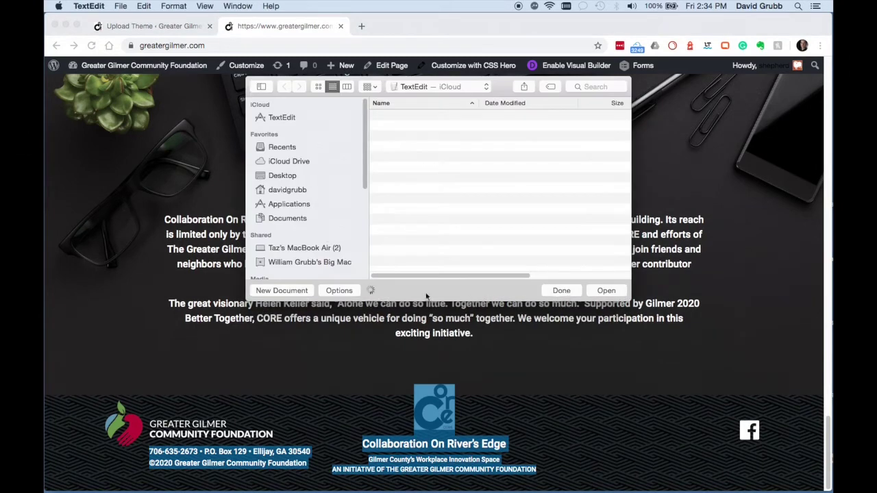
click(279, 290)
text(Footer)
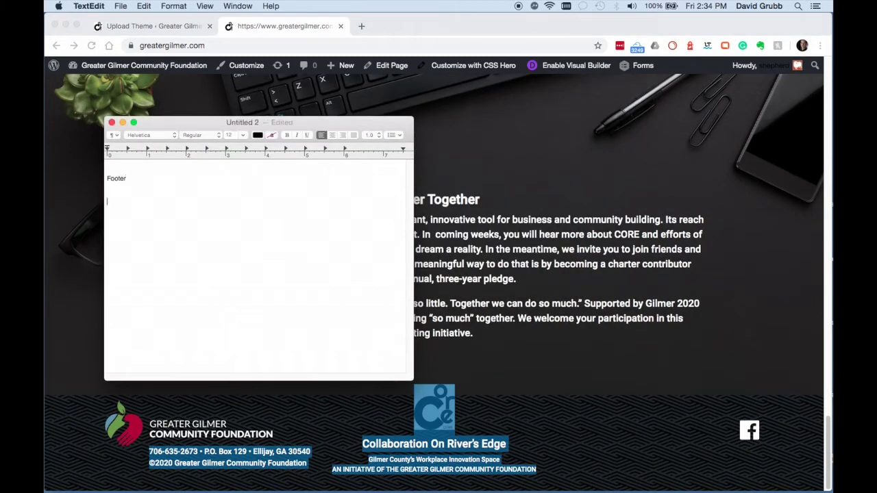
key(super+v)
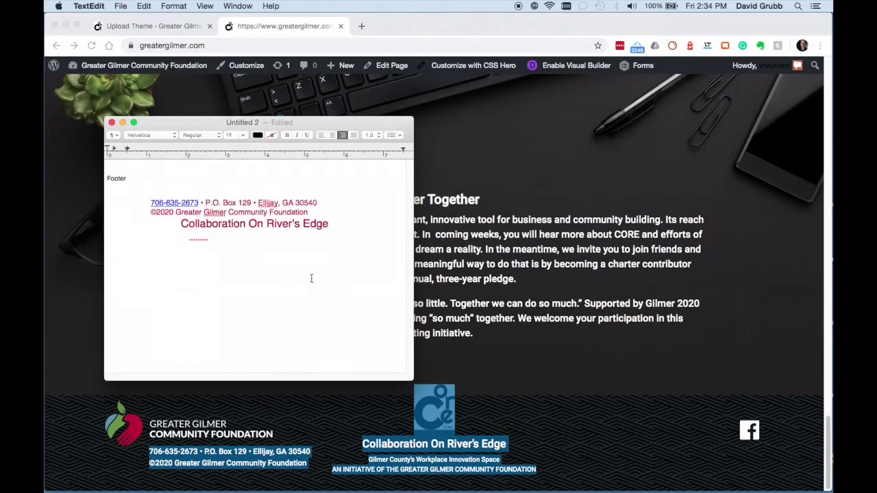
- Copy the pledge banner text from the home page and paste it above the footer notes under the heading "header"
click(492, 149)
scroll(492, 149, up, 15)
drag(258, 364, 259, 86)
key(super+Tab)
key(super+v)
text(header)
key(Return)
key(super+v)
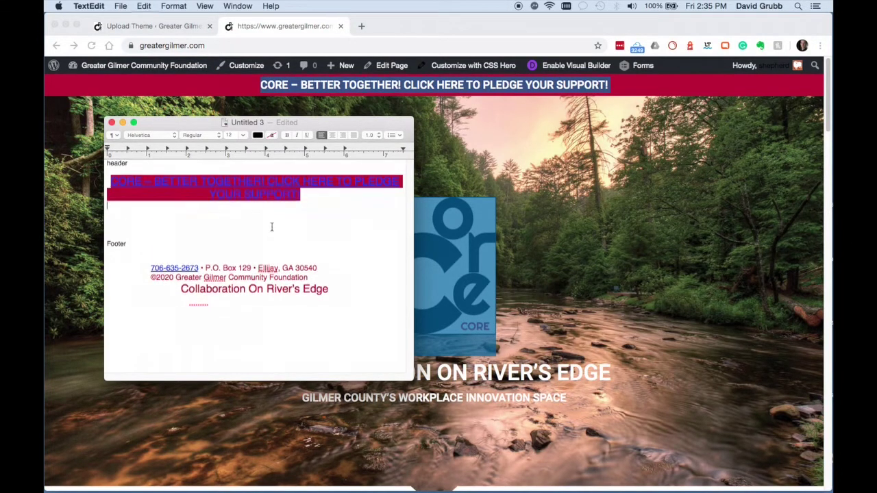
- Convert the header and footer notes document to plain text
click(173, 6)
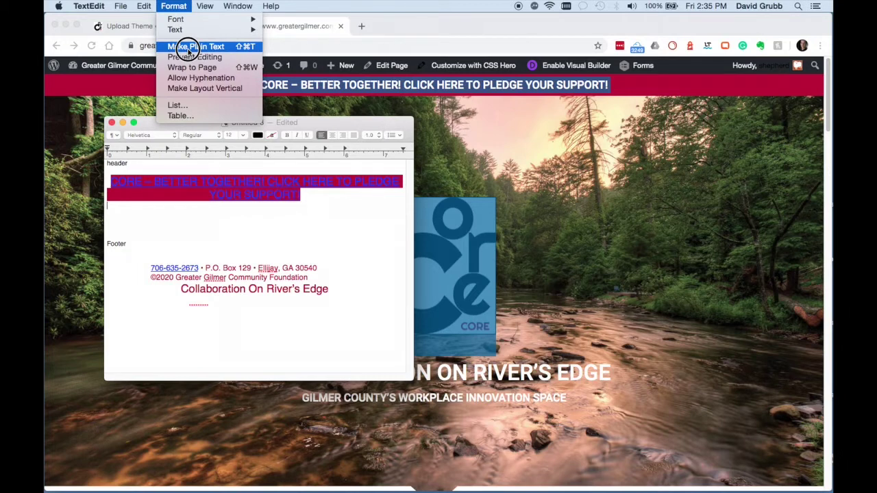
click(248, 46)
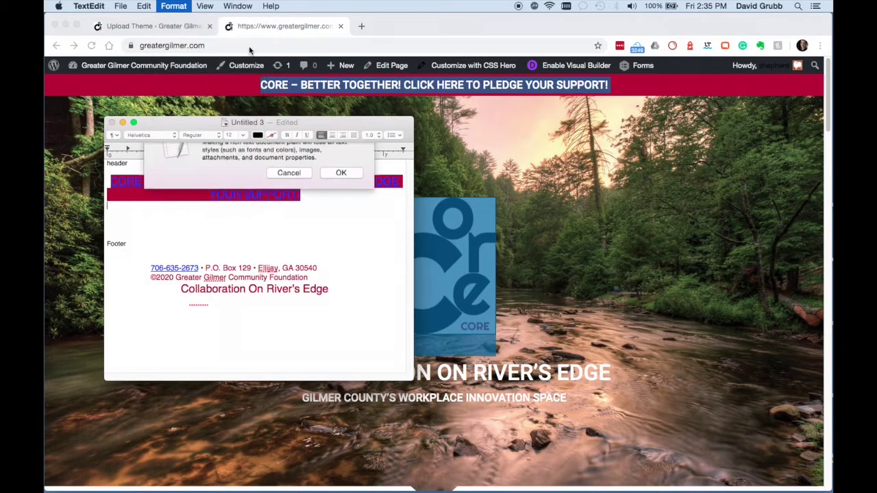
click(352, 199)
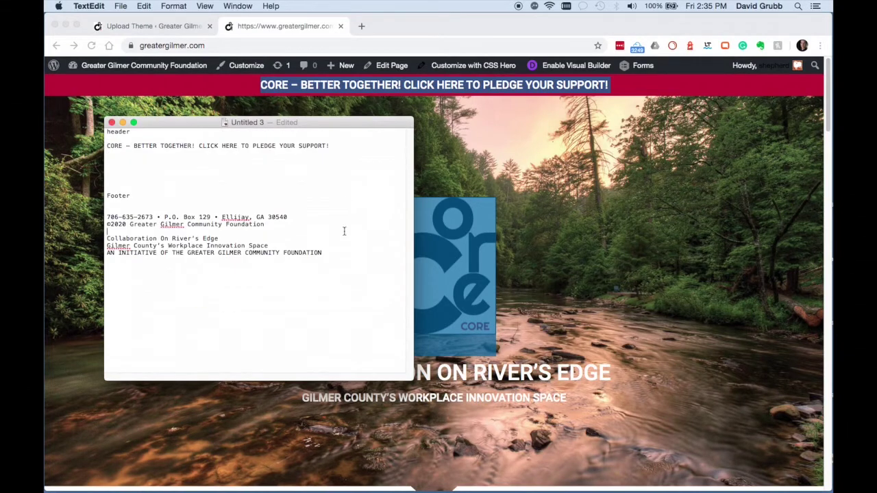
- Delete three of the blank lines between the banner text and the Footer heading
click(229, 189)
triple_click(222, 145)
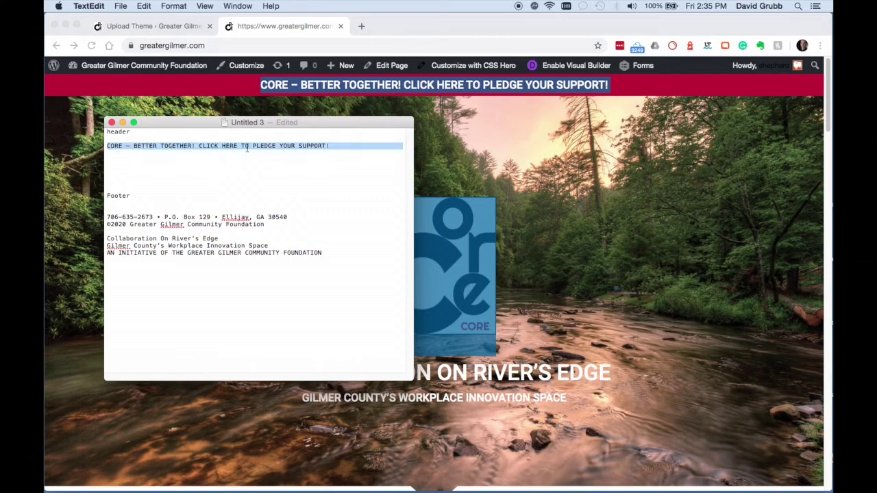
click(145, 198)
click(131, 179)
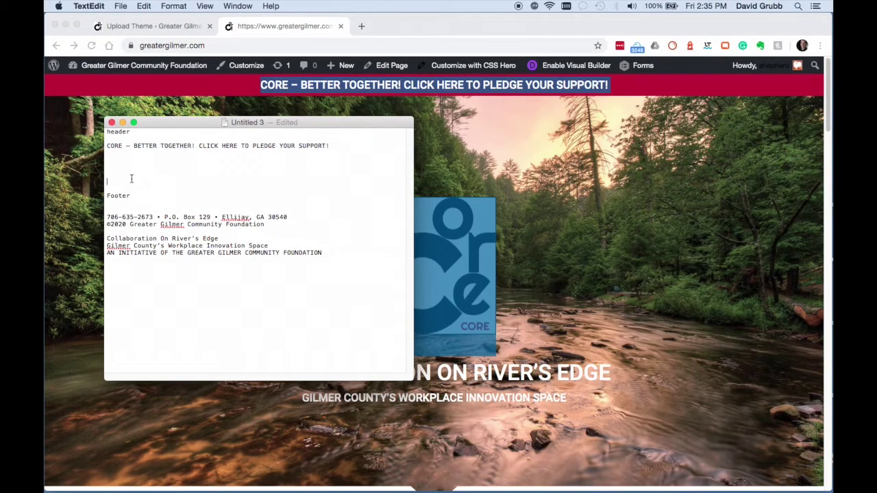
key(BackSpace)
key(BackSpace)
key(BackSpace)
click(247, 244)
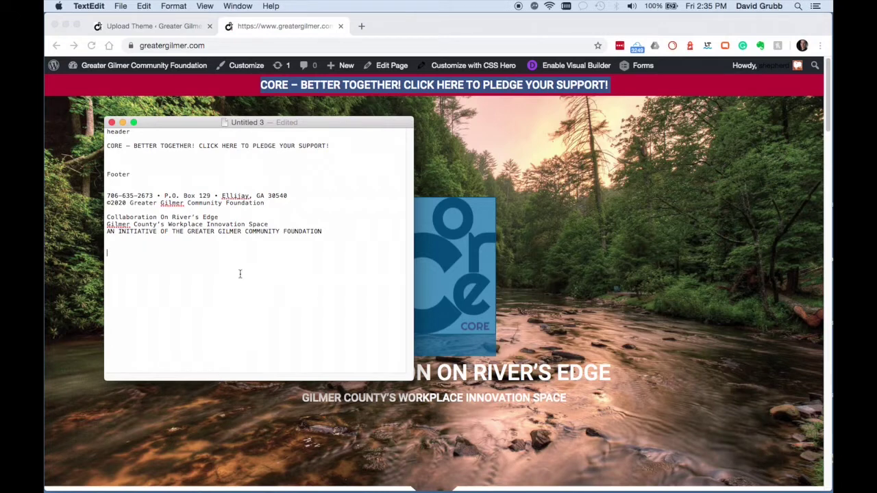
- Switch back to the theme installation page in Chrome and examine the live preview of the Divi theme
click(265, 27)
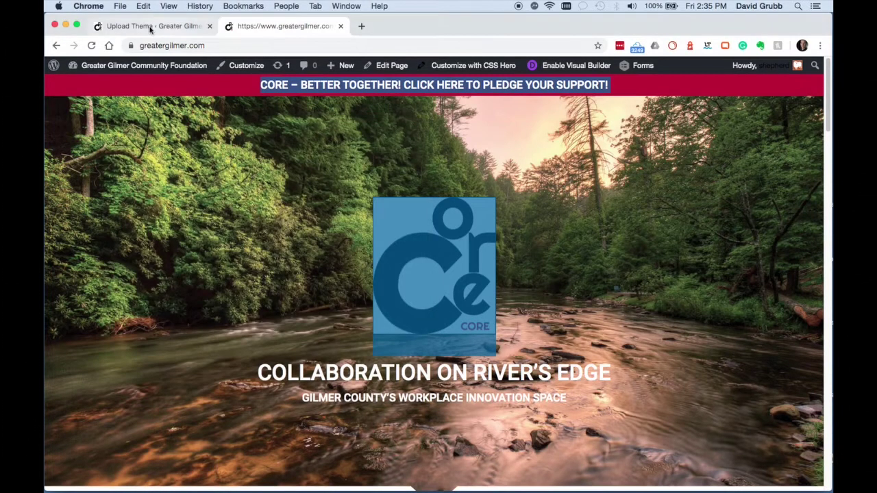
click(150, 28)
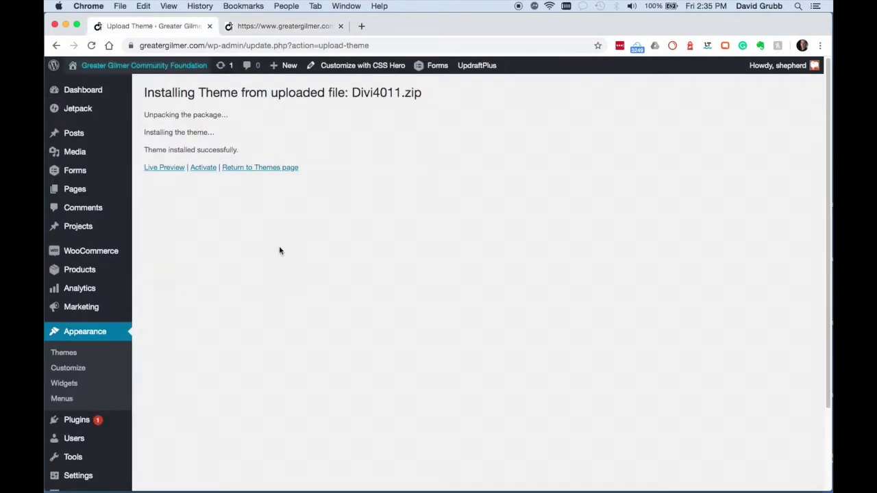
click(164, 171)
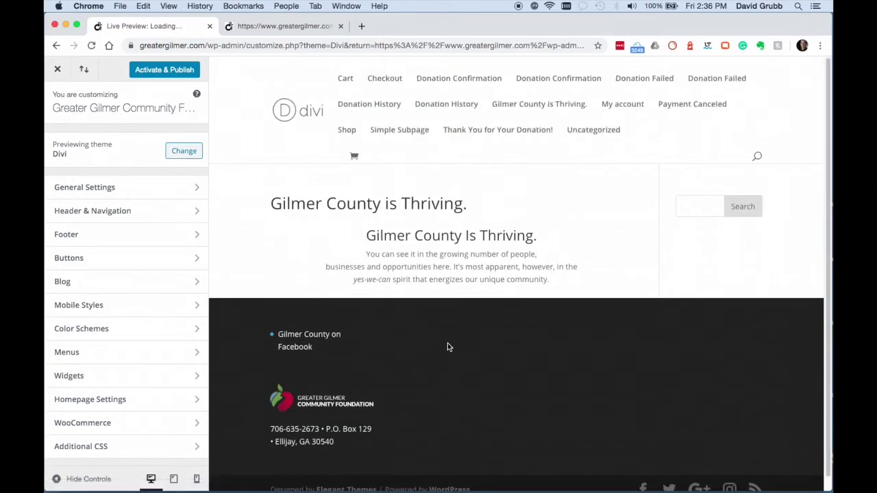
scroll(524, 253, down, 1)
scroll(525, 261, down, 1)
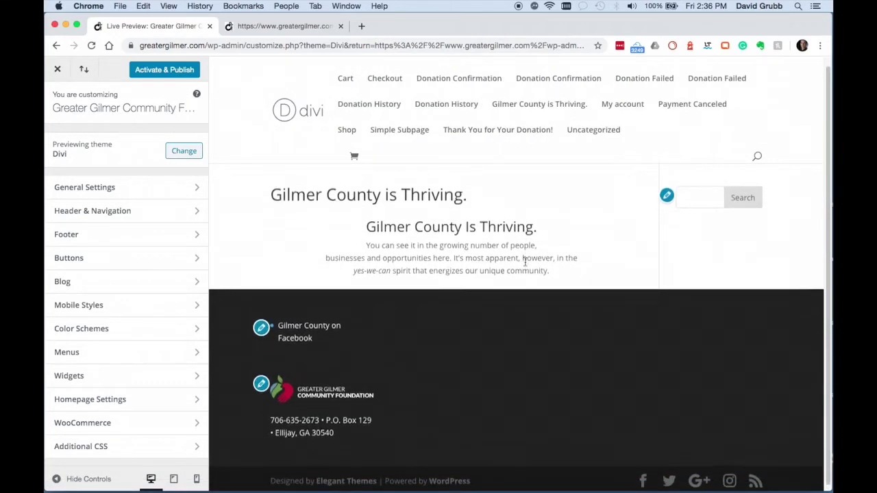
scroll(526, 263, down, 1)
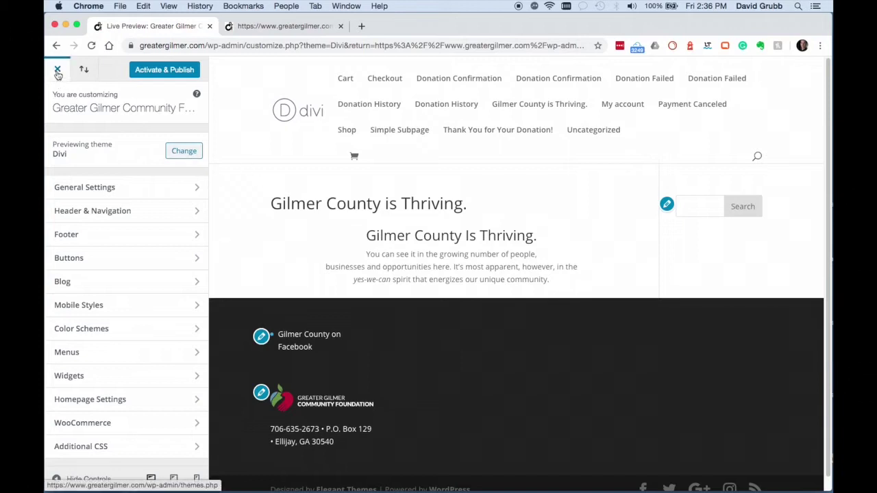
- Activate and publish the Divi theme, close the customizer, and update Divi to the newest version
click(149, 73)
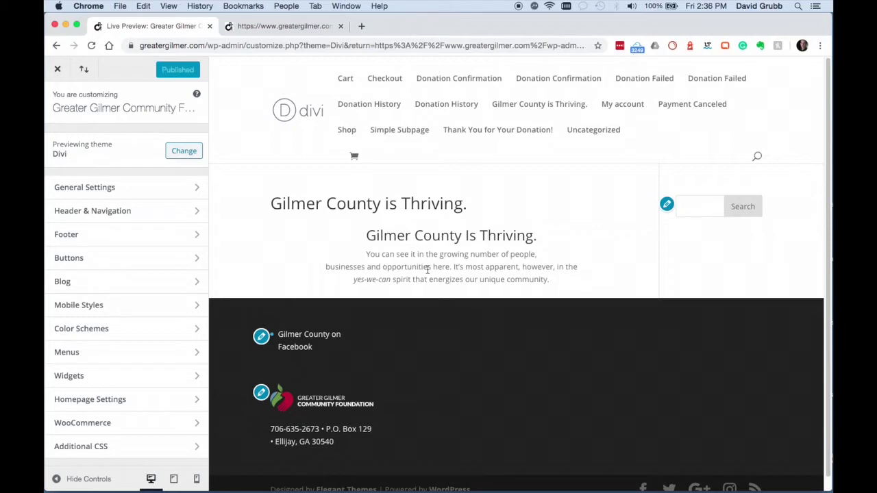
click(57, 68)
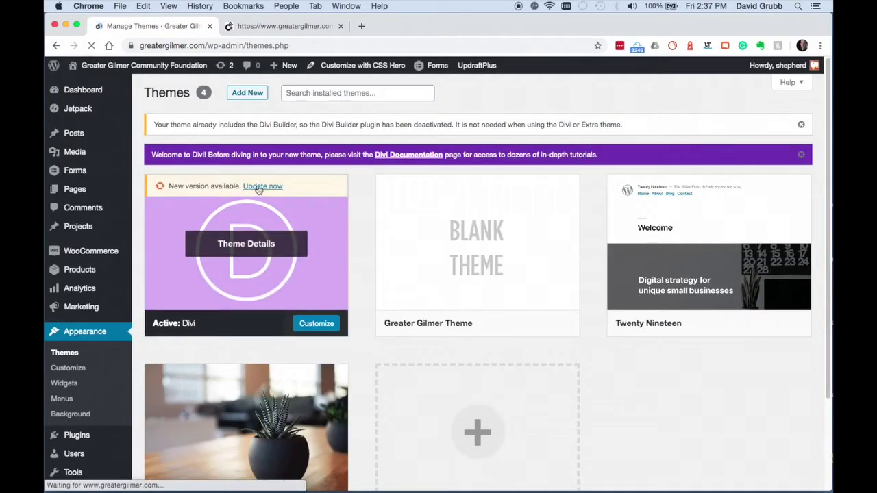
click(261, 187)
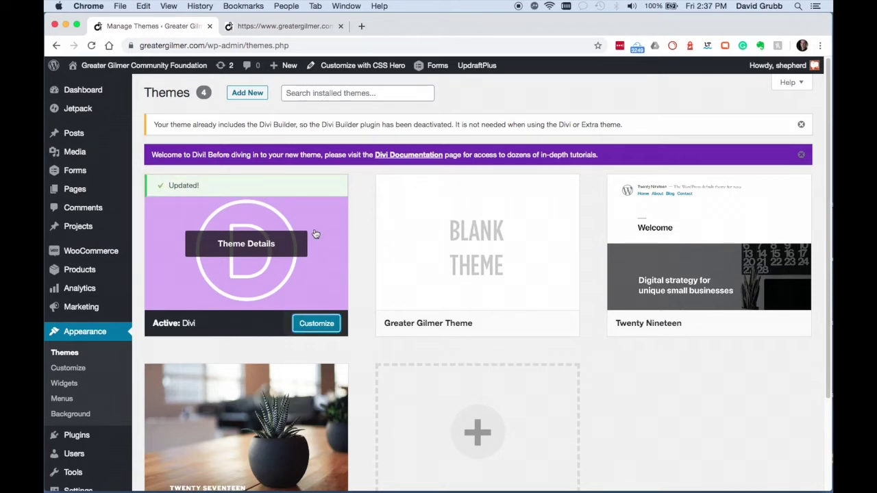
- Leave the themes page for the list of all pages and open the New Home Page draft for editing
click(73, 191)
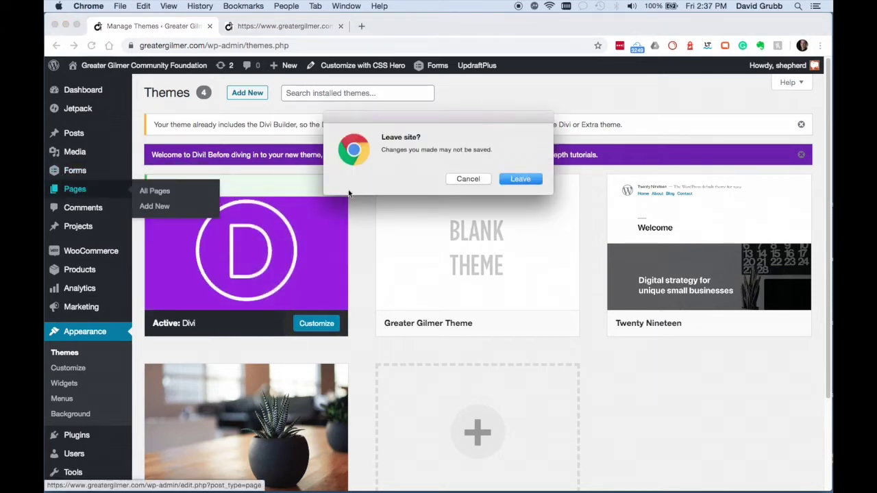
click(524, 181)
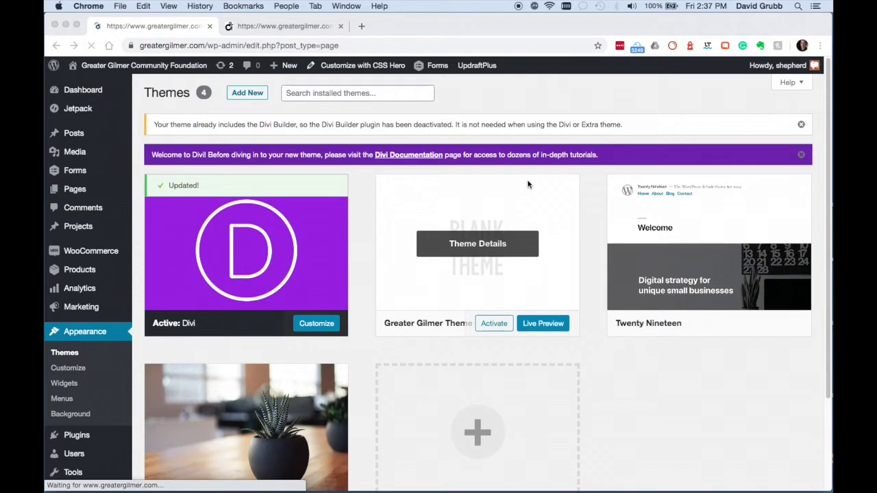
scroll(386, 291, down, 5)
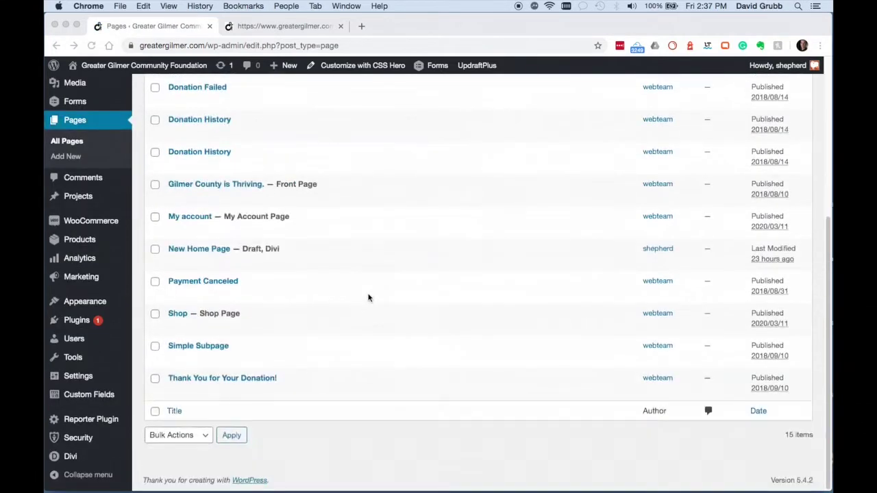
click(207, 253)
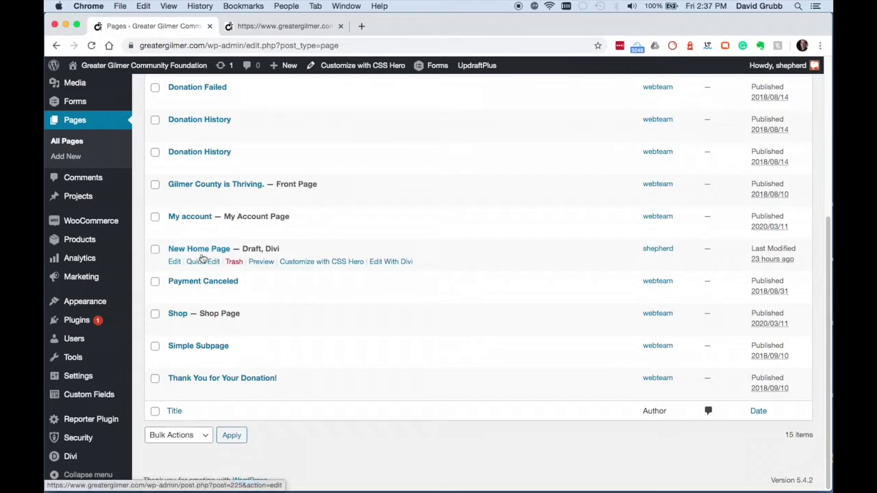
- Change the status of New Home Page from the pages list to Published and update it
click(199, 263)
click(562, 339)
click(539, 318)
click(784, 362)
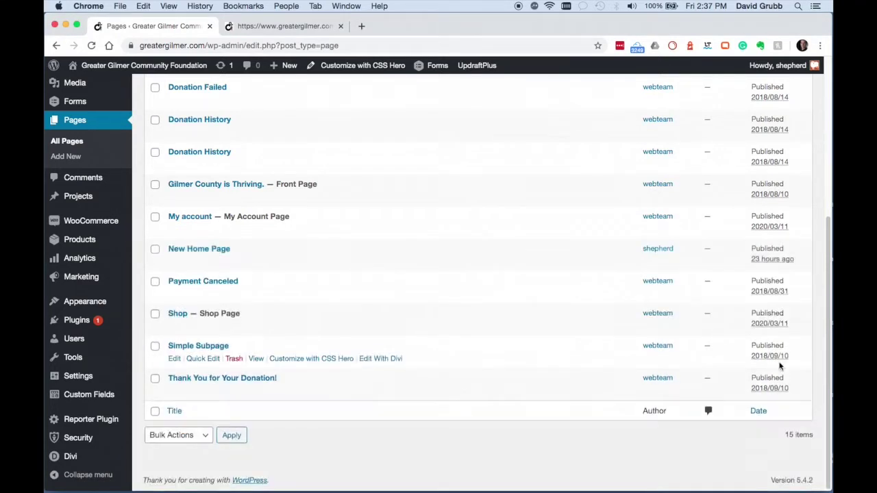
- Open New Home Page for editing, set its template to Blank Page and update the page
click(176, 263)
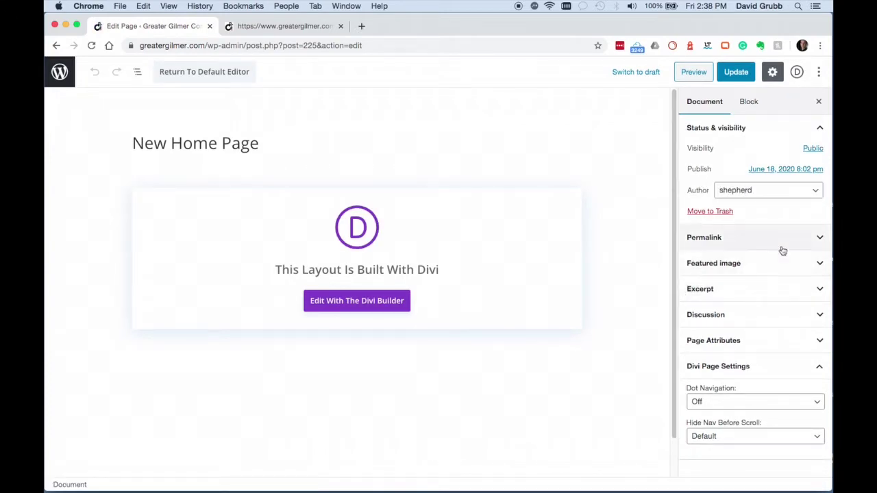
click(797, 72)
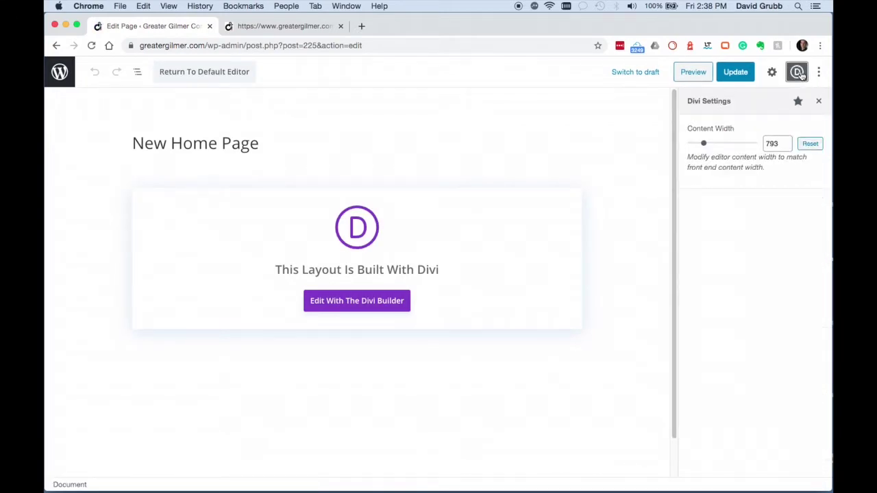
click(771, 72)
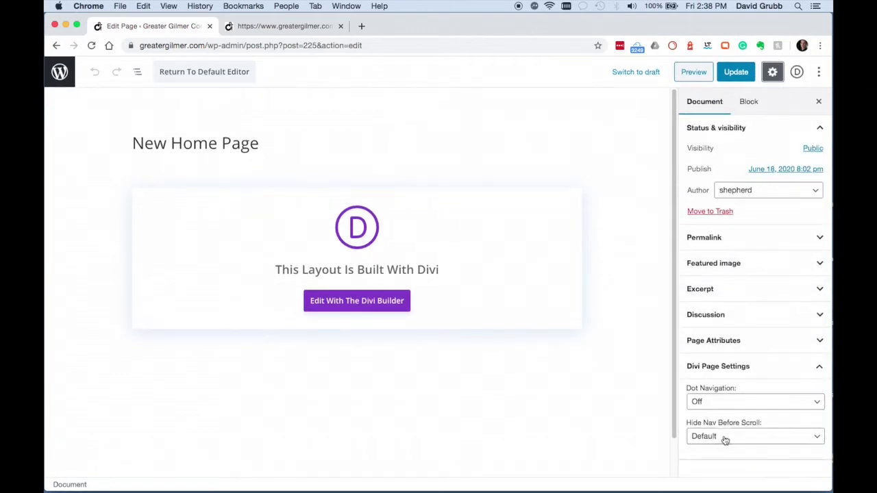
click(696, 341)
click(726, 376)
click(730, 387)
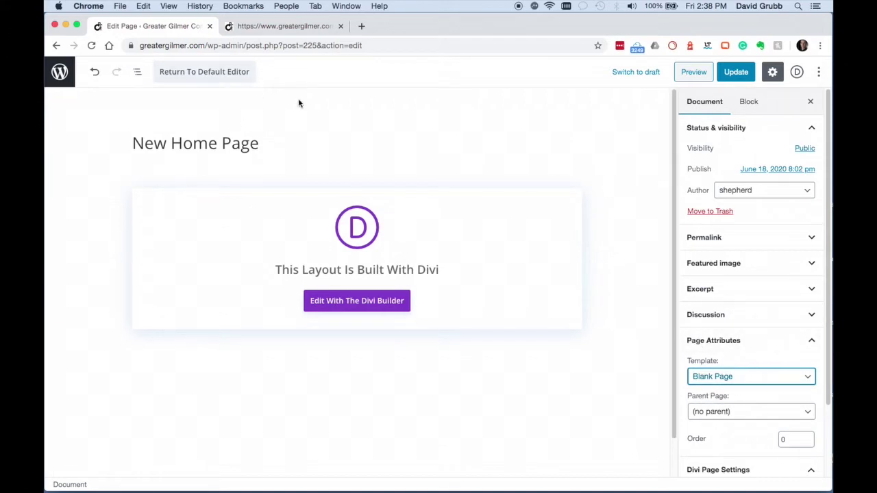
click(738, 73)
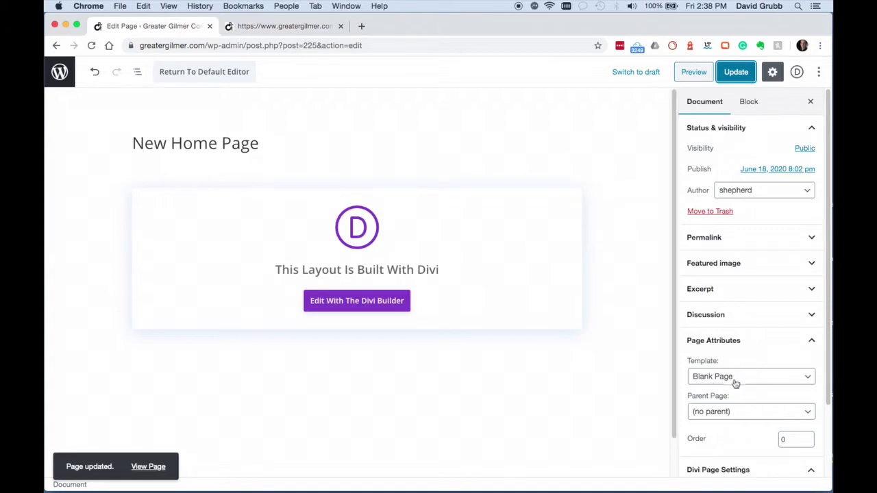
- Open New Home Page in the Divi Builder and start it by browsing the layout library
click(356, 305)
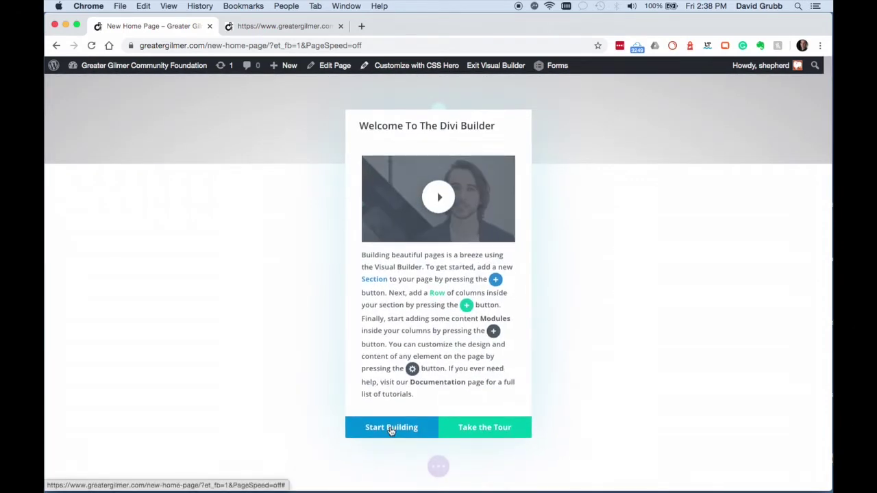
click(391, 428)
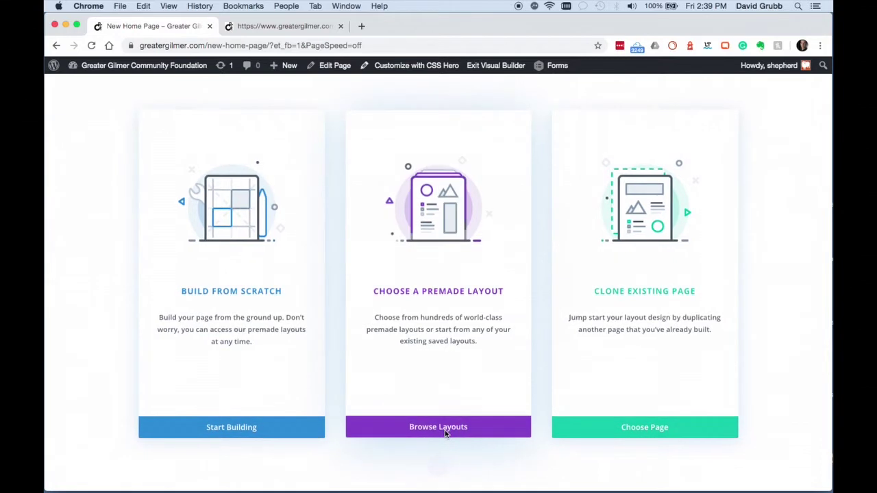
click(444, 430)
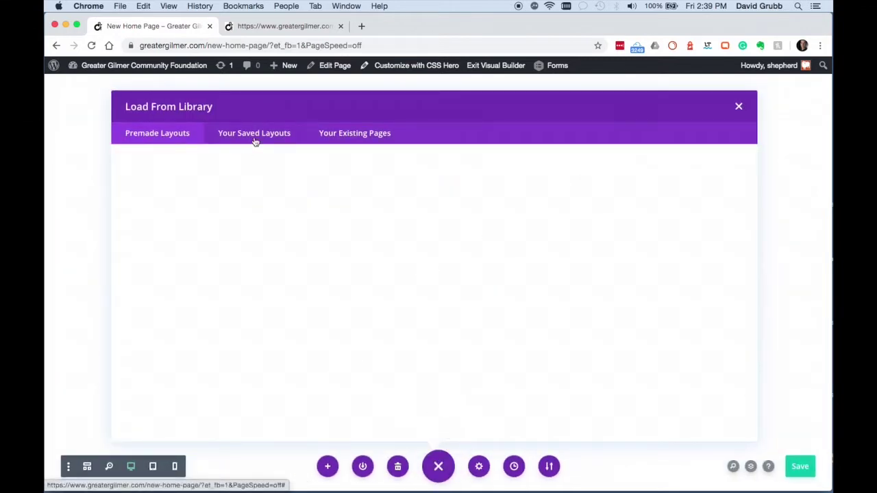
- Load the saved layout "CORE home page" into the page
click(253, 135)
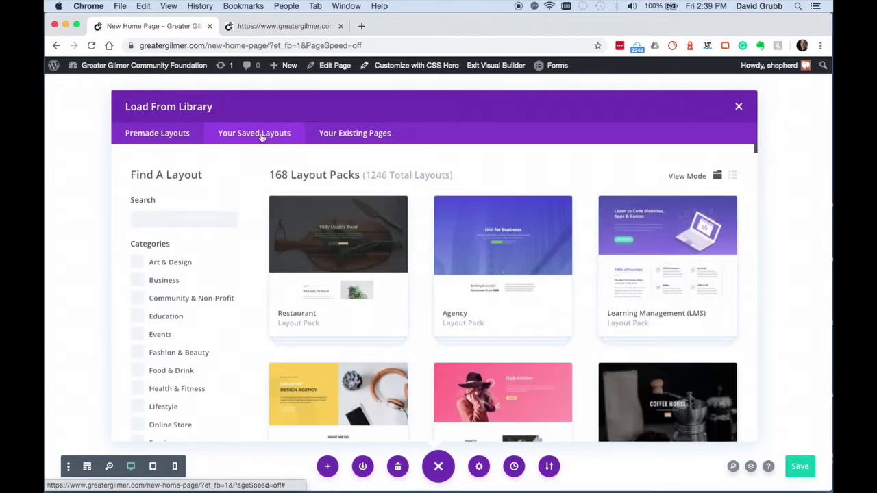
click(164, 135)
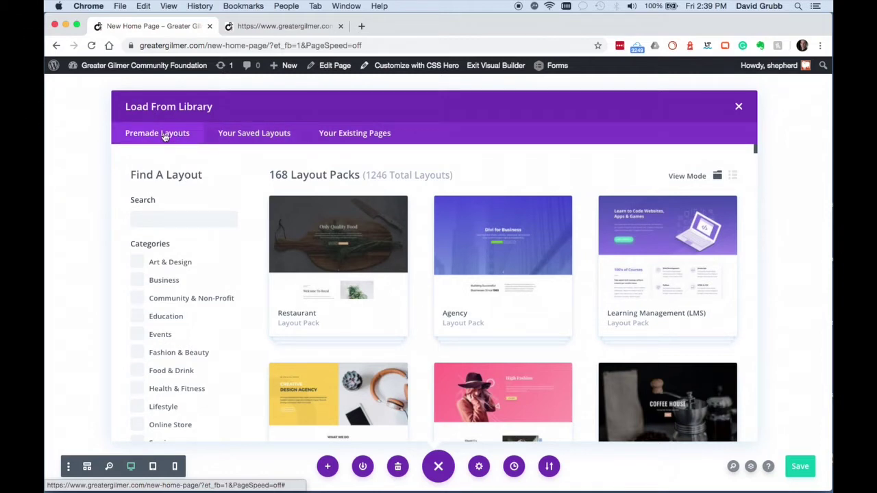
click(253, 135)
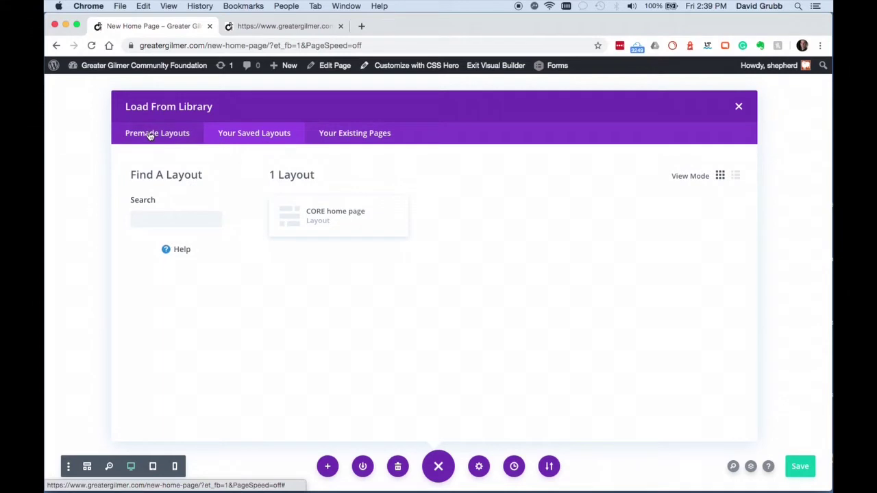
click(350, 218)
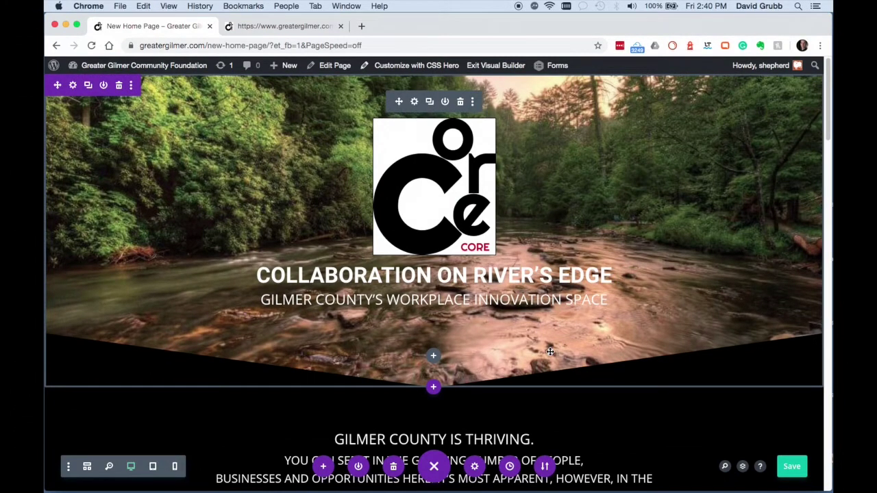
- Save the page built from the loaded layout and exit the visual builder
scroll(550, 351, down, 1)
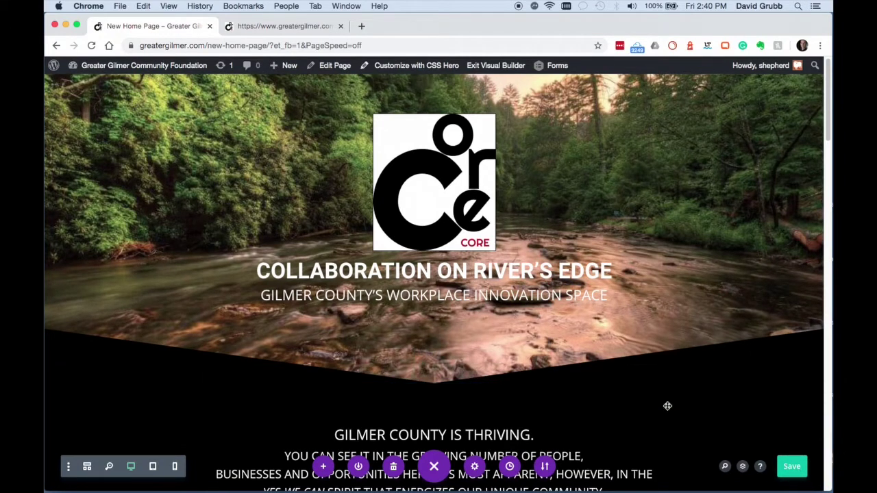
click(792, 469)
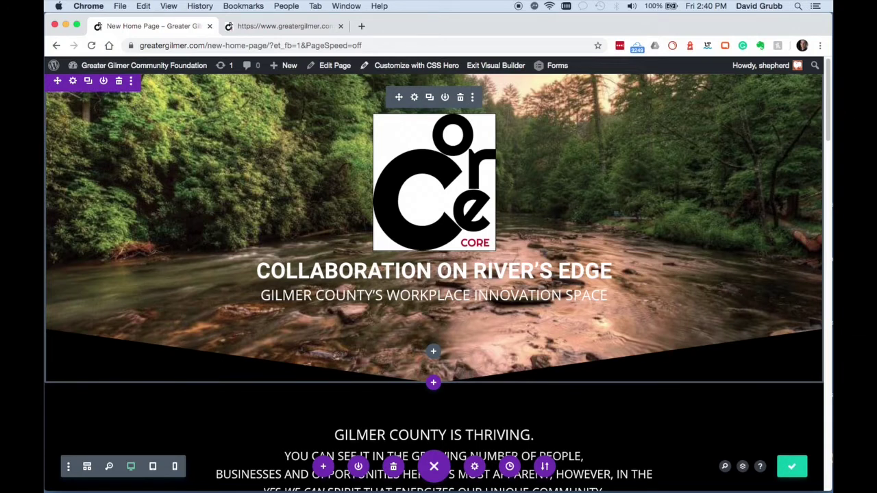
mouse_move(104, 67)
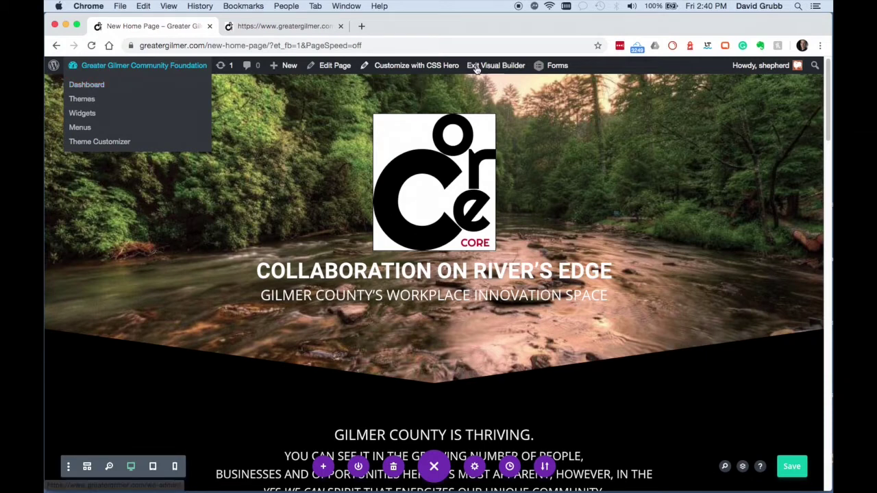
click(498, 72)
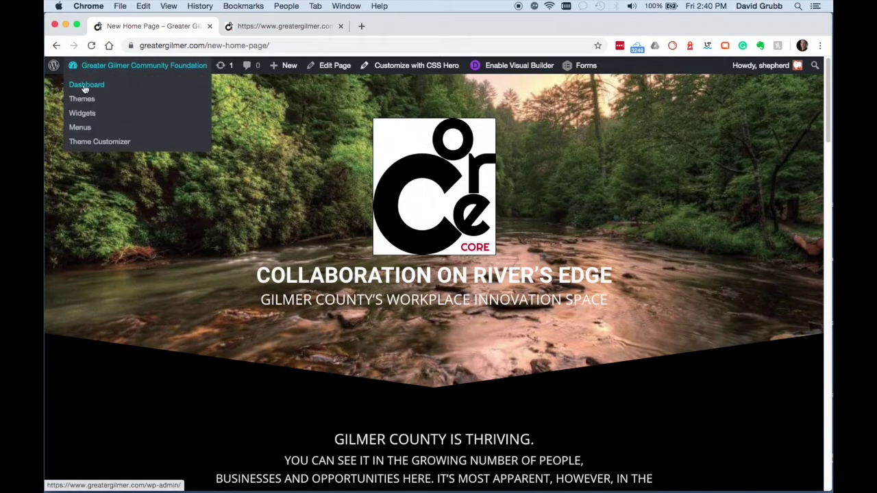
- Set the site's static homepage to New Home Page in the Reading settings and save the changes
click(84, 87)
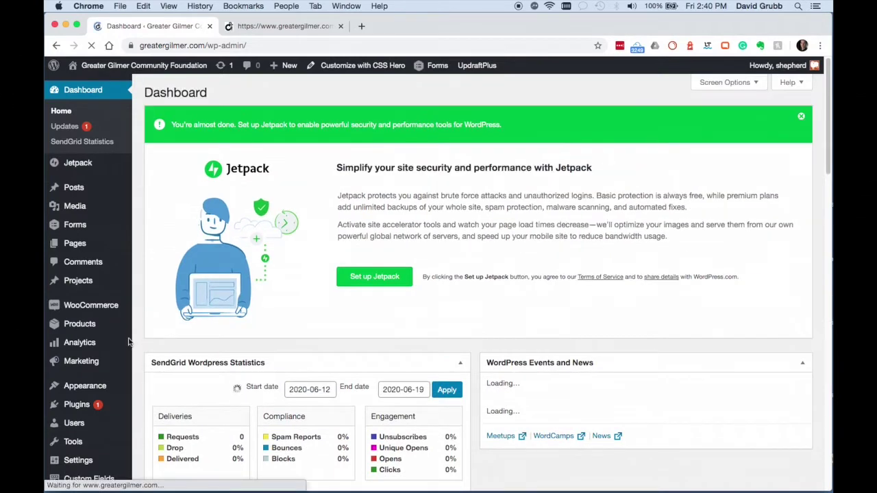
scroll(128, 342, down, 10)
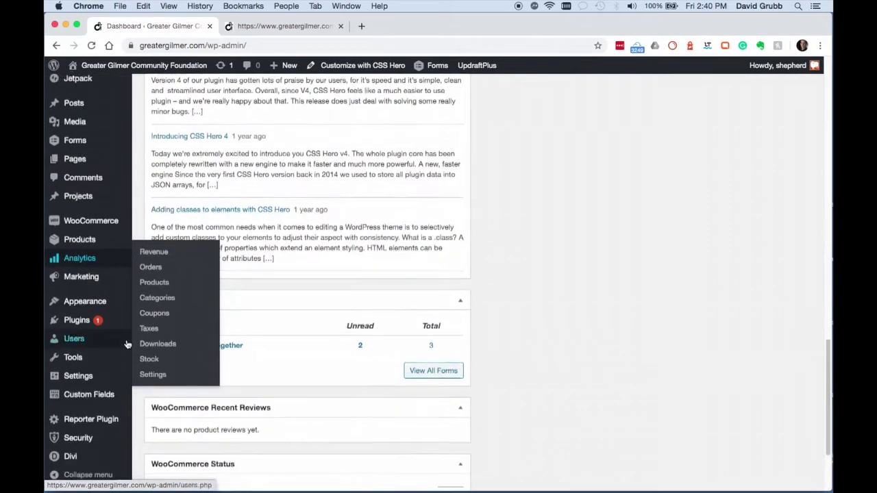
scroll(128, 344, down, 3)
click(156, 329)
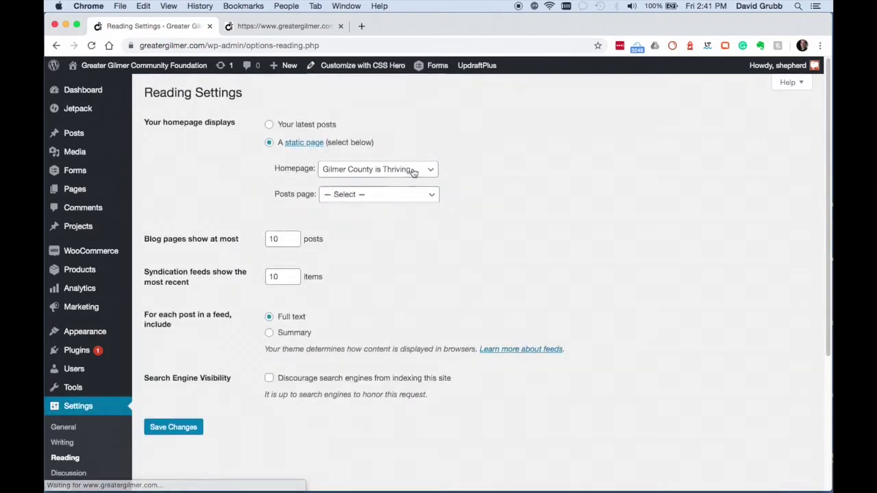
click(414, 172)
click(387, 187)
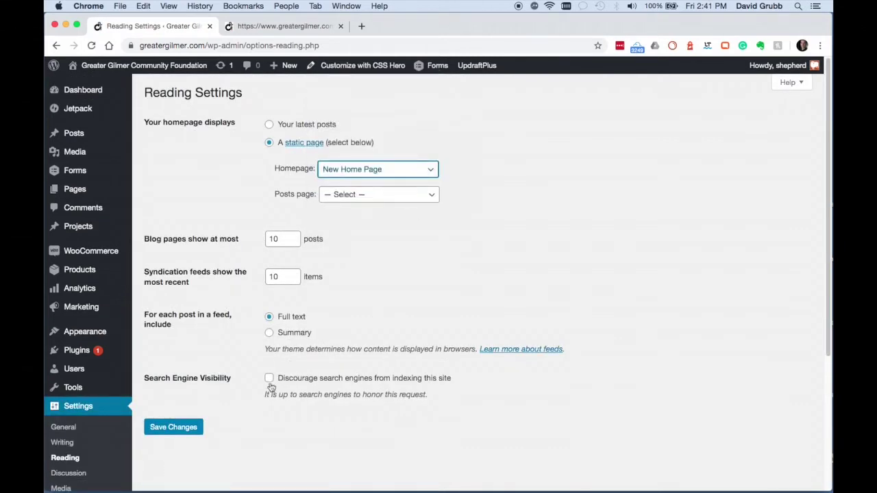
click(180, 425)
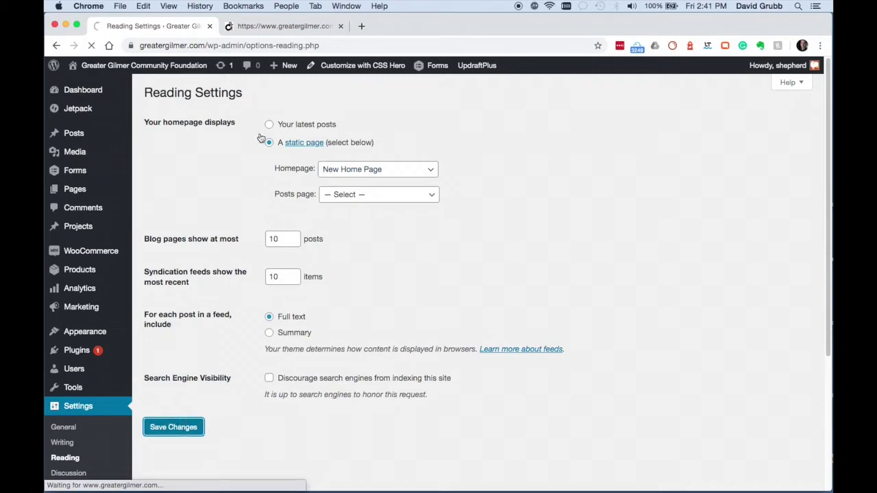
- Reload the live greatergilmer.com site and examine all sections of its home page, from the header to the Better Together section
click(294, 27)
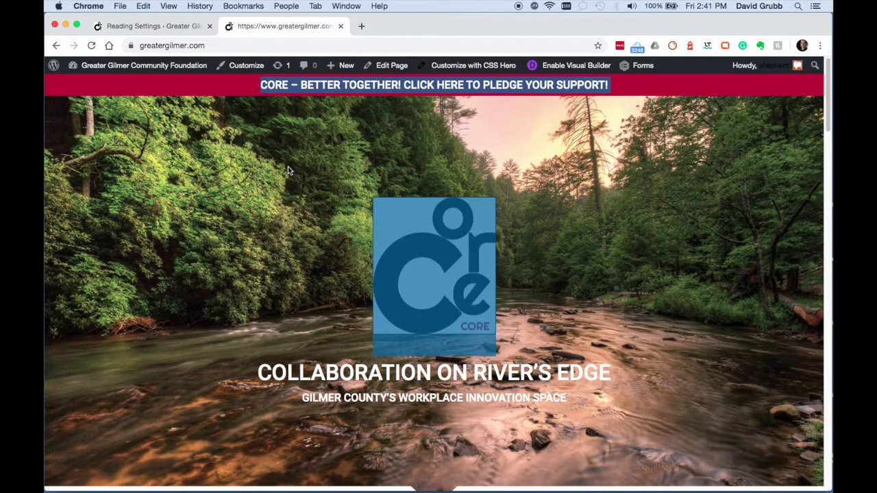
key(super+r)
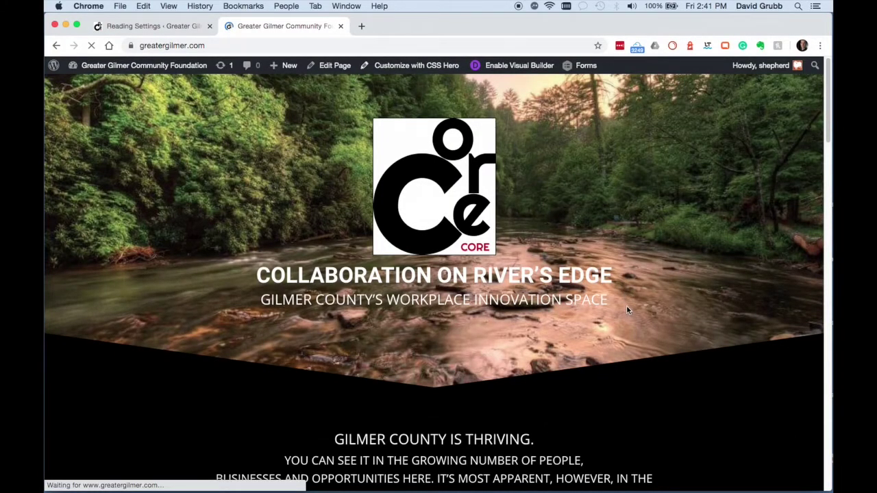
scroll(626, 310, down, 3)
scroll(626, 310, down, 7)
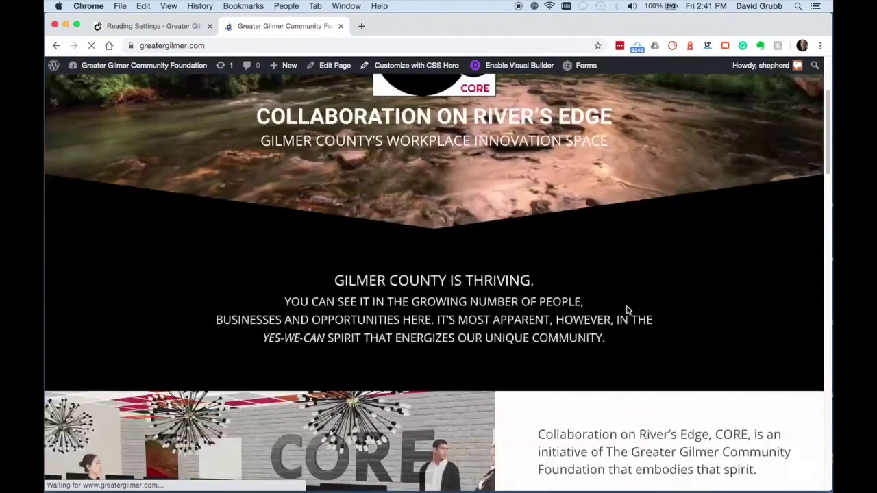
scroll(626, 310, down, 3)
scroll(626, 310, down, 6)
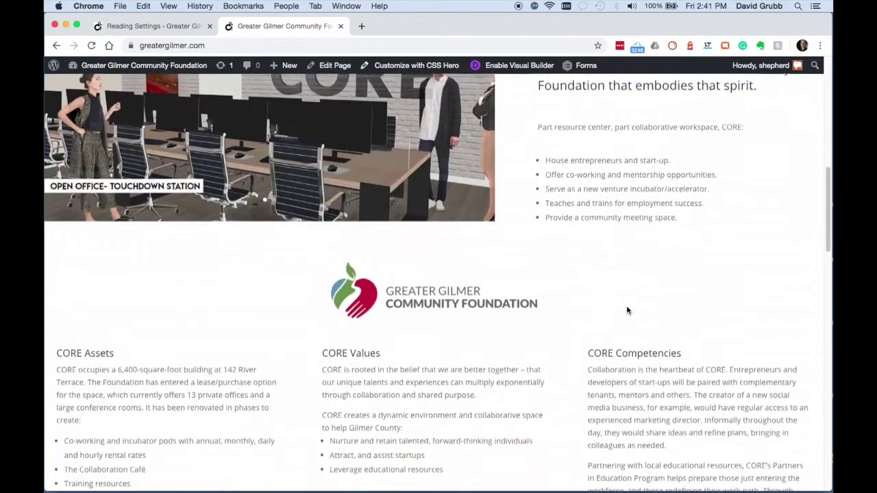
scroll(626, 310, down, 3)
scroll(626, 310, down, 15)
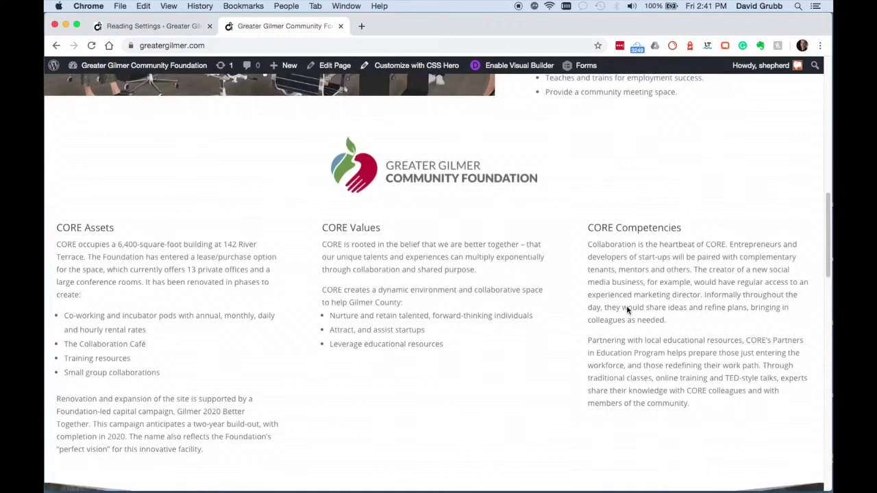
scroll(626, 307, down, 15)
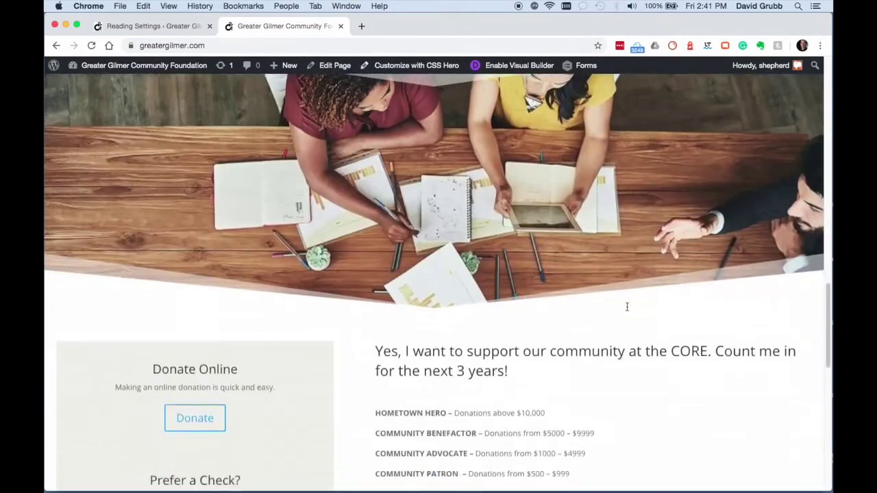
scroll(626, 307, up, 9)
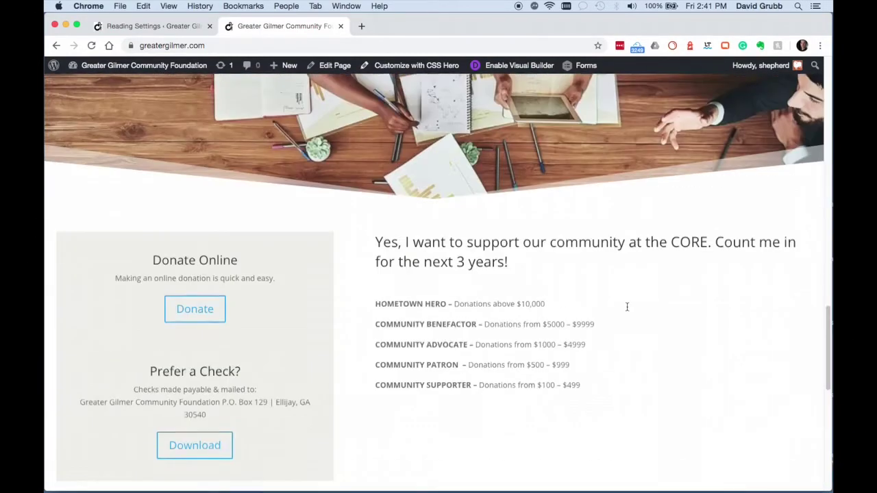
scroll(626, 310, down, 3)
scroll(626, 310, down, 13)
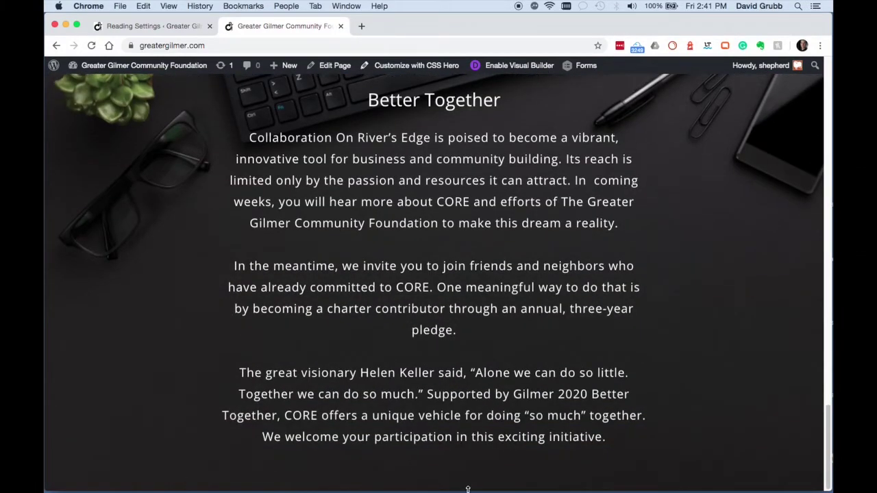
scroll(437, 346, up, 14)
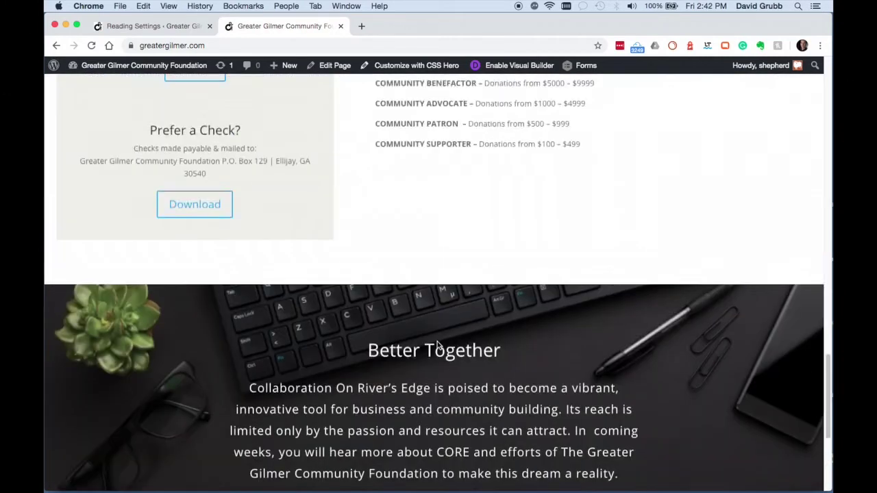
scroll(437, 346, up, 1)
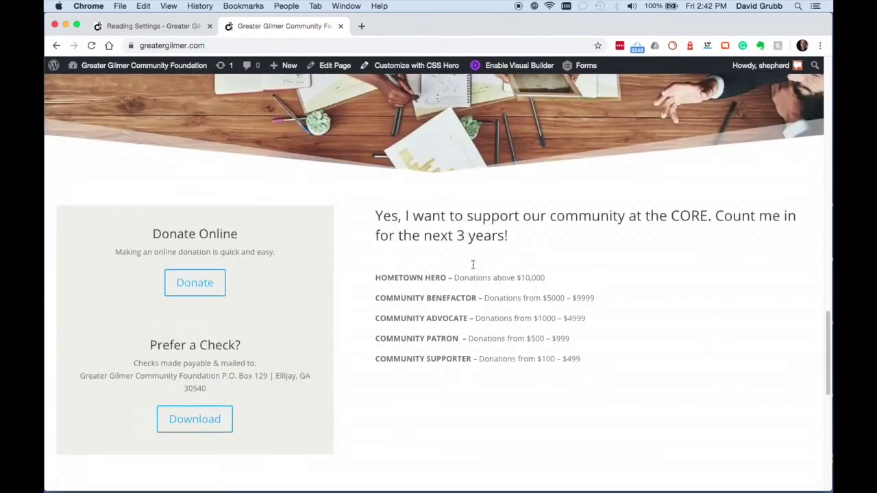
scroll(456, 298, up, 15)
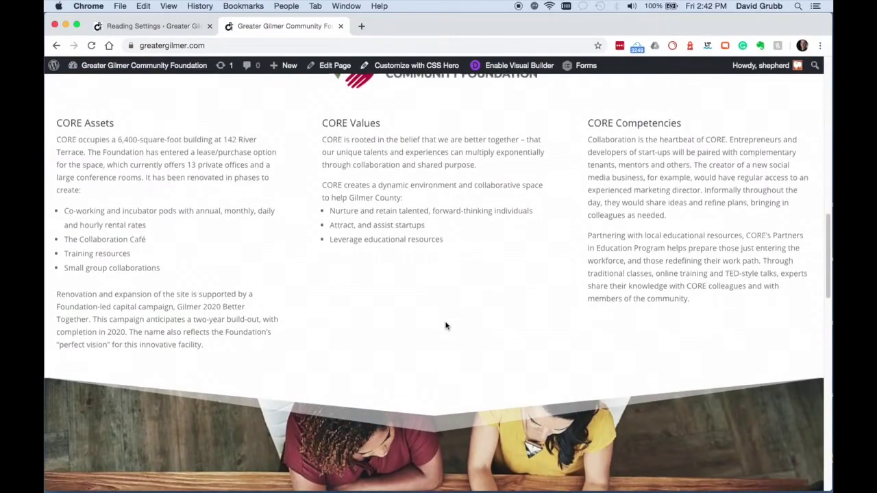
scroll(445, 326, up, 8)
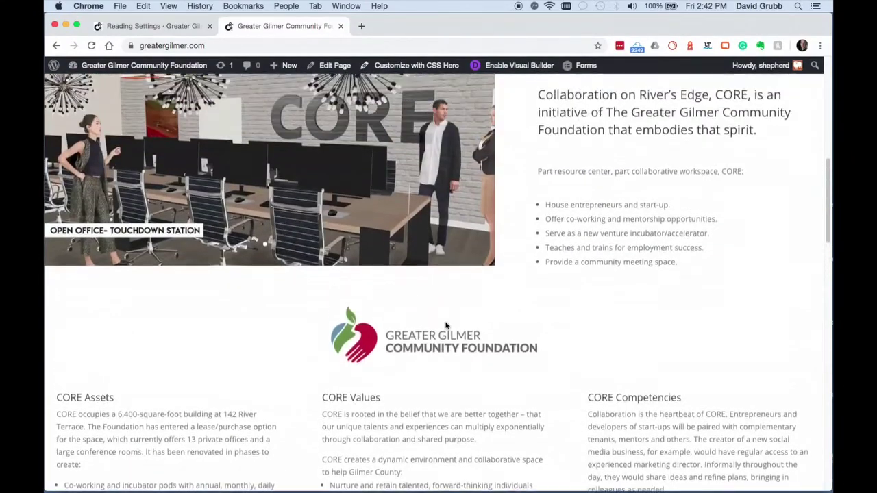
scroll(445, 326, up, 11)
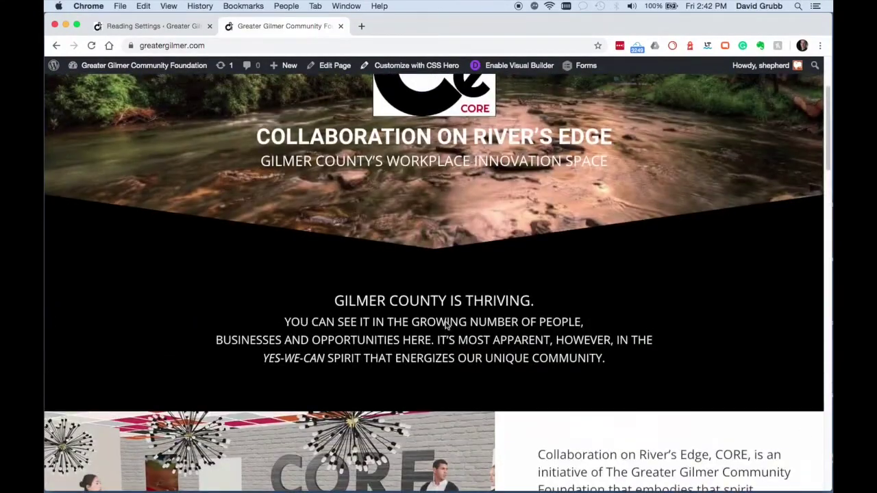
- Open the Theme Customizer for the Greater Gilmer Community Foundation site from the live home page
scroll(445, 322, up, 1)
scroll(459, 261, up, 3)
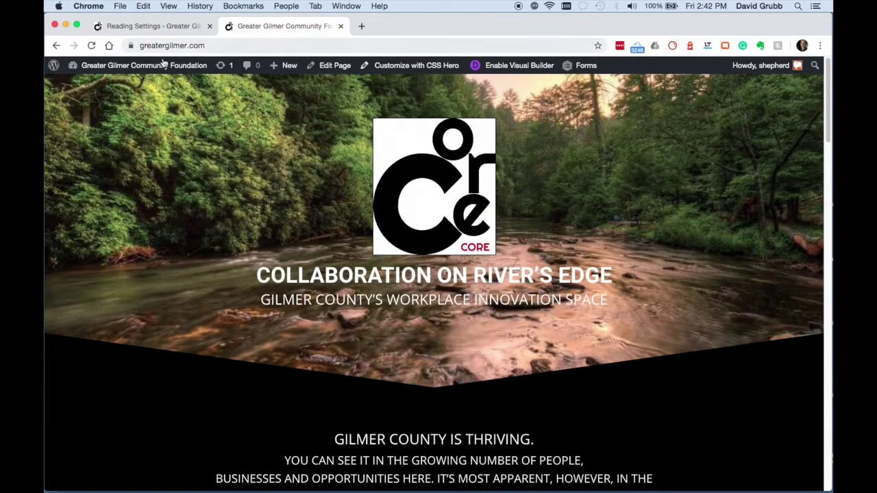
mouse_move(117, 68)
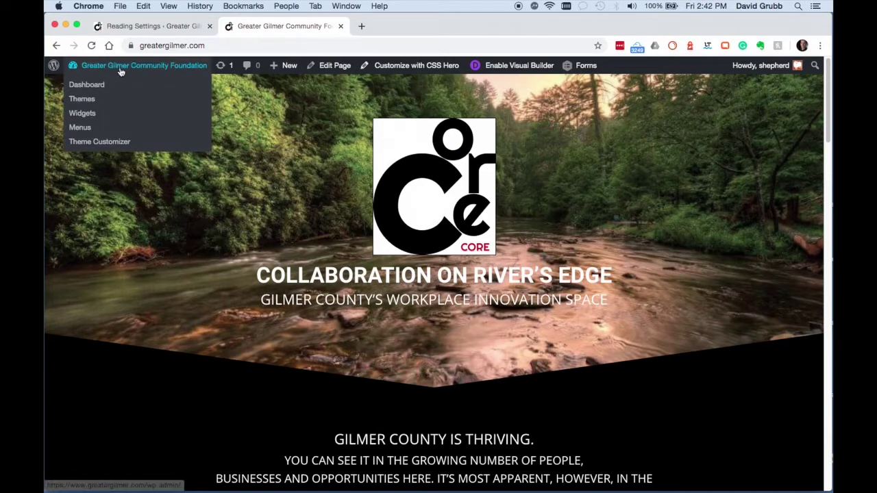
click(98, 143)
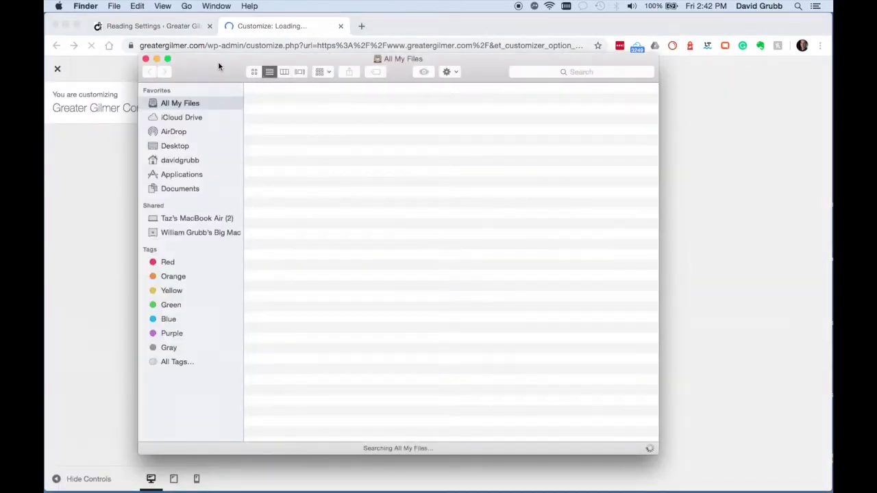
- Open CORE-logo.png from the CORE folder on the Desktop in Adobe Fireworks CS3 and close the watermark.png document
drag(218, 63, 245, 64)
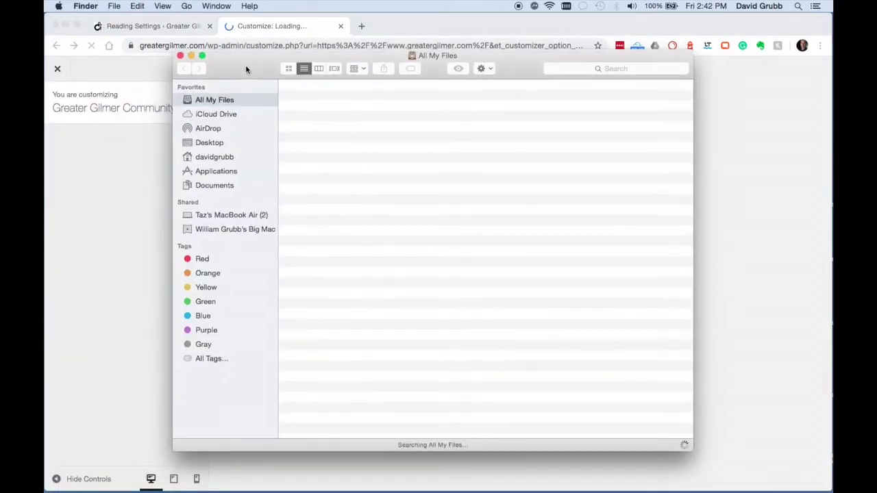
click(219, 144)
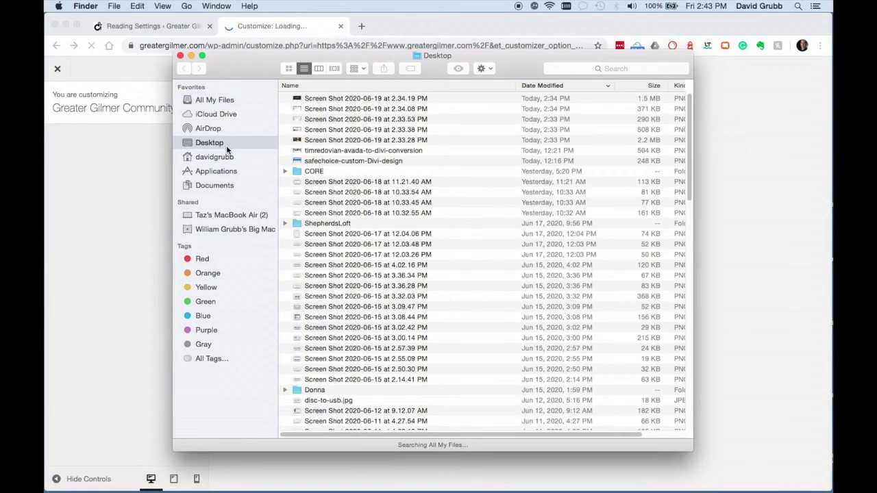
click(313, 172)
double_click(314, 172)
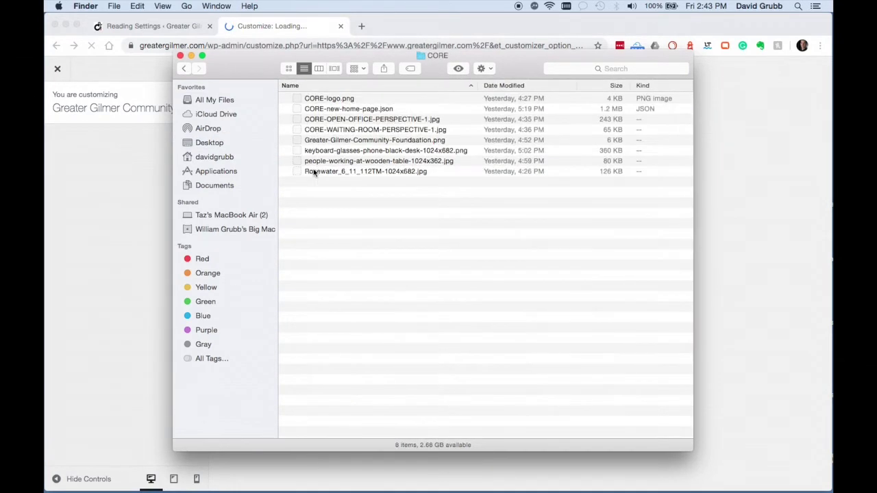
click(322, 100)
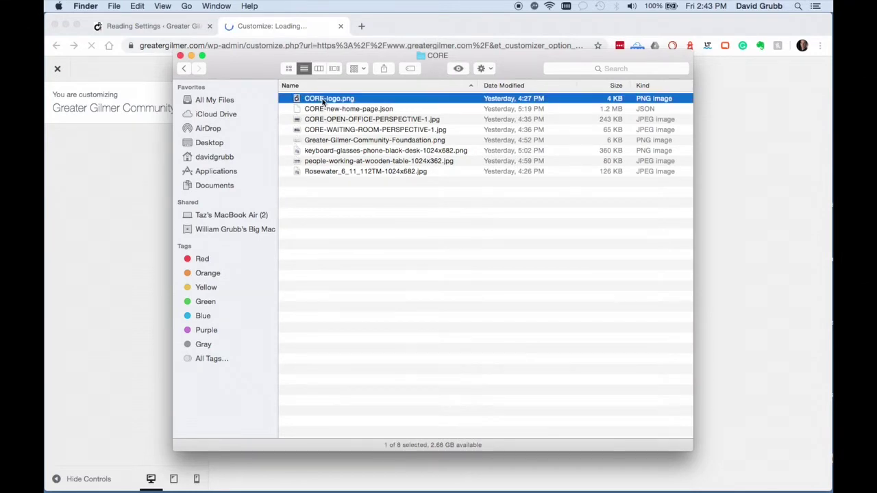
right_click(323, 100)
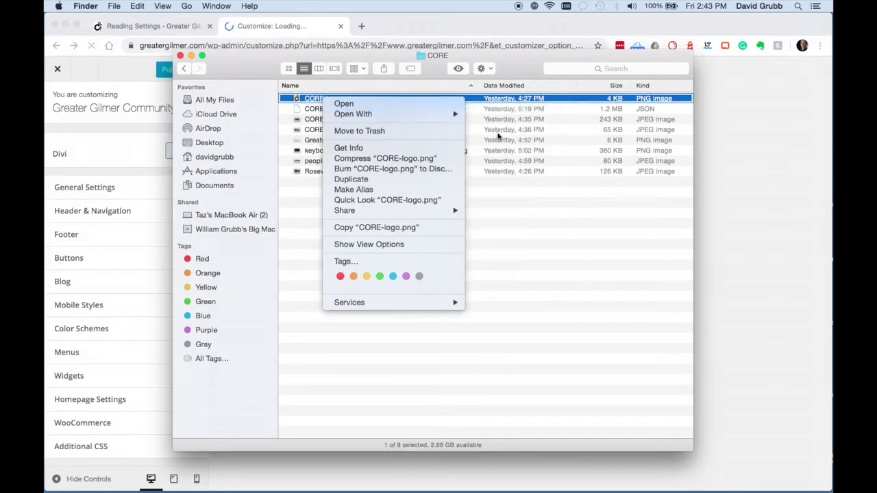
mouse_move(445, 115)
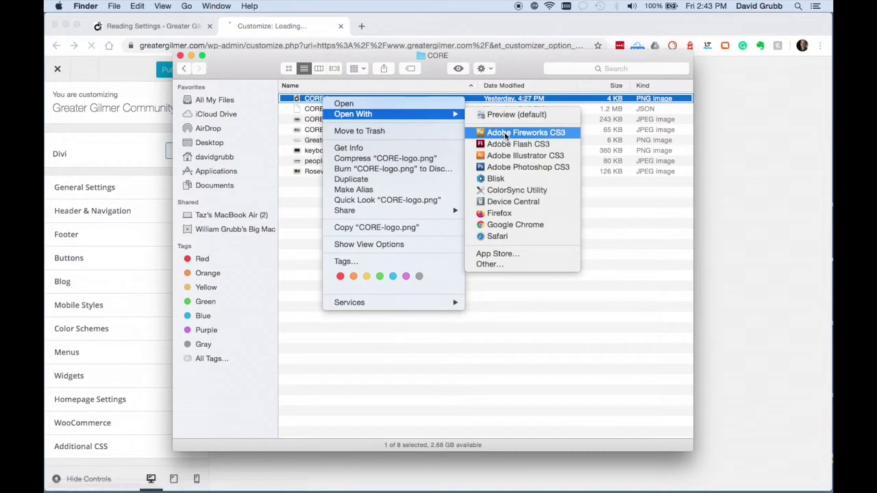
click(504, 134)
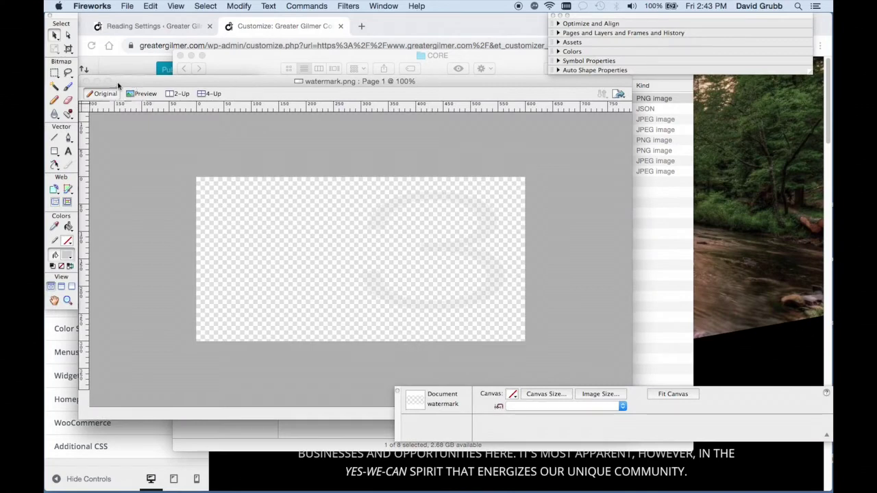
click(83, 81)
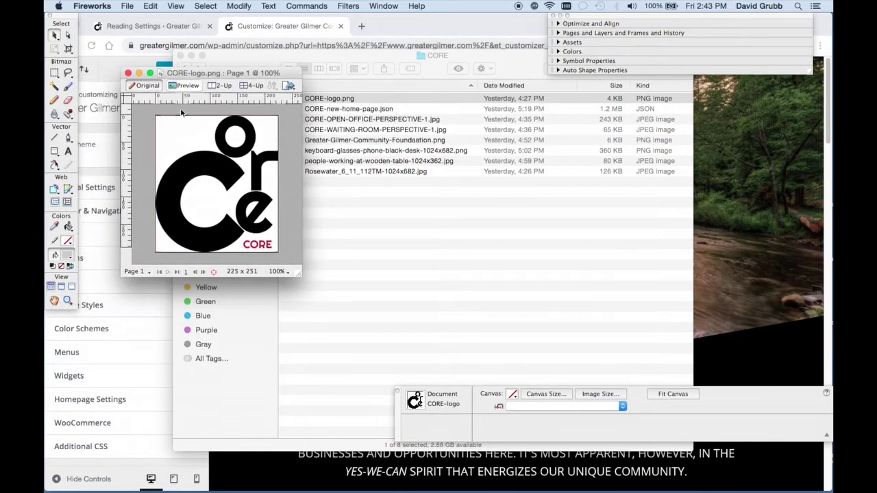
- Sample the red of the CORE lettering in the logo with the Eyedropper and copy its hex code, #BB2031
key(super+equal)
drag(299, 272, 467, 359)
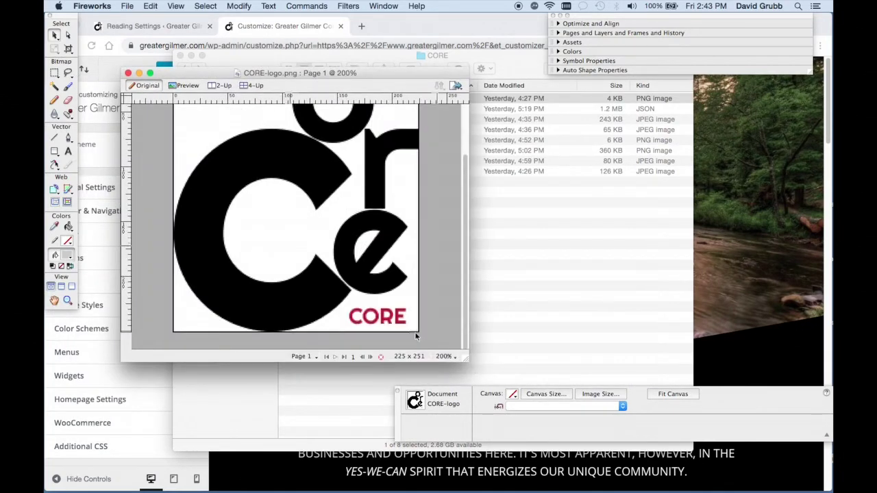
key(i)
click(383, 312)
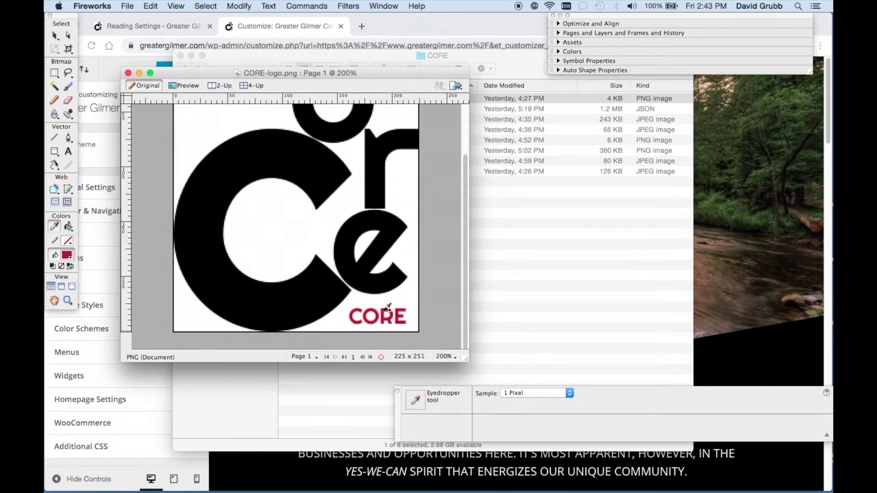
click(68, 256)
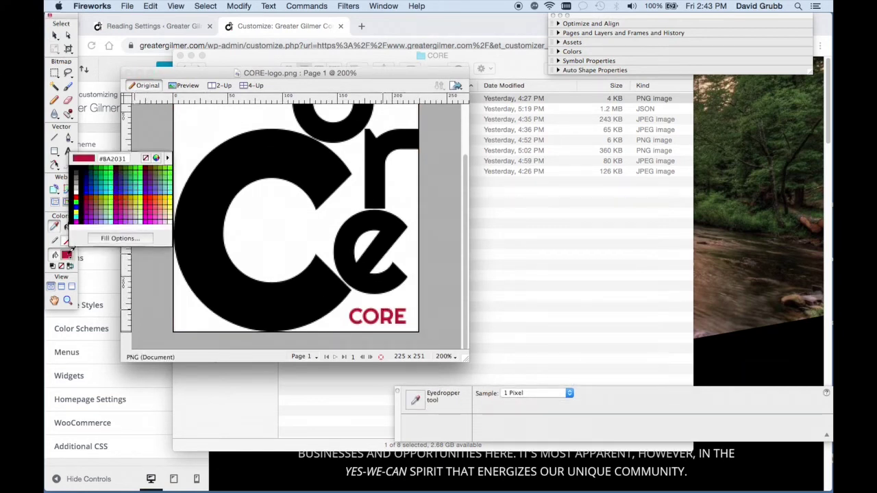
click(126, 160)
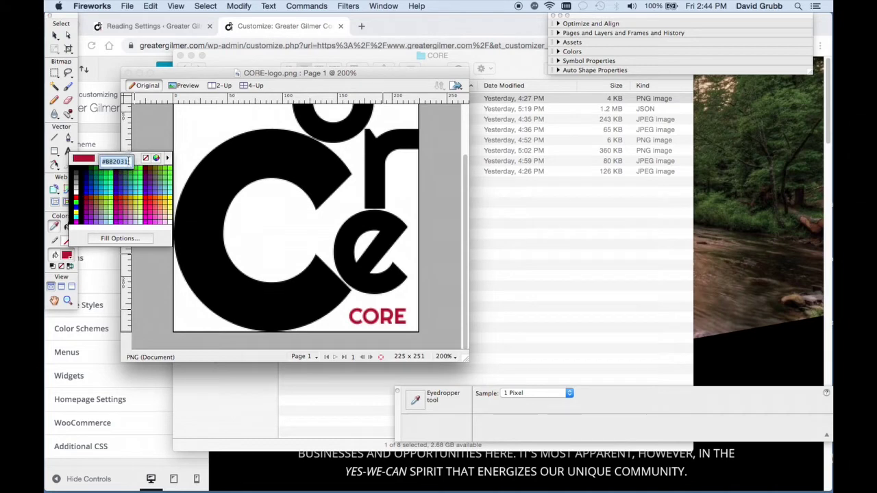
- Close the logo image and leave Fireworks to return to the Theme Customizer in Chrome
click(131, 74)
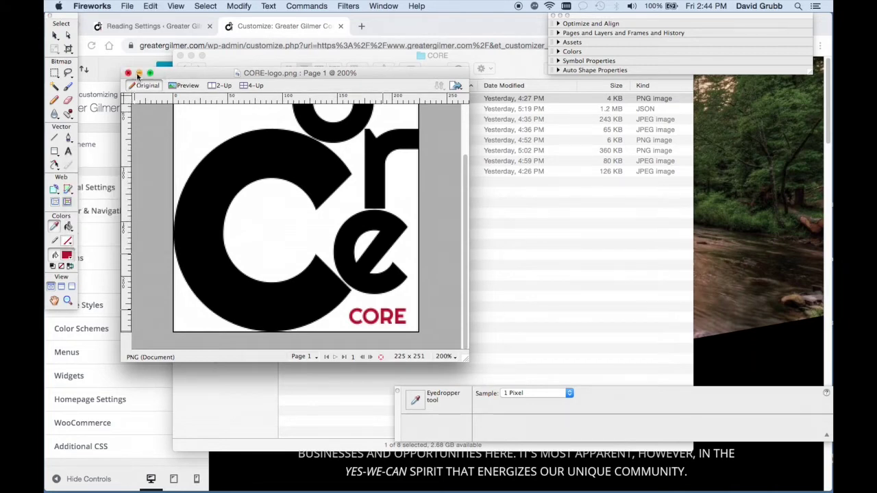
click(130, 73)
click(126, 82)
click(92, 6)
click(123, 128)
click(122, 231)
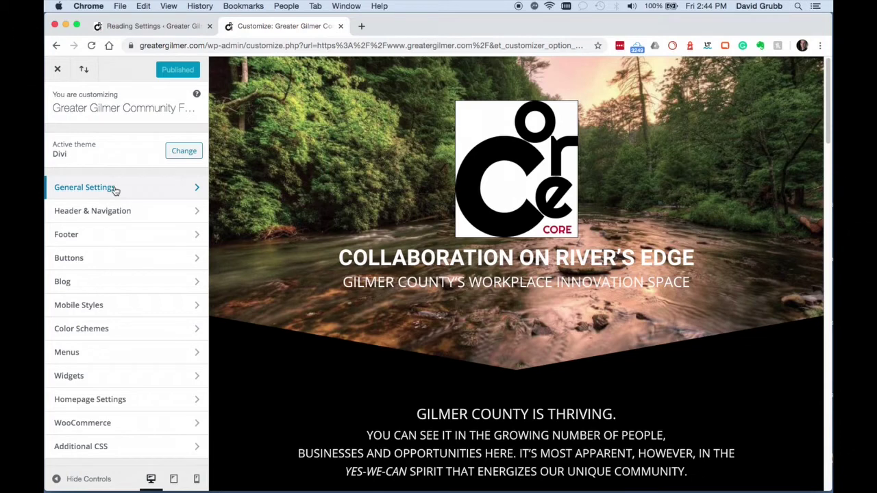
- In the general Typography settings, set the header text color to #bb2031 and the body link color to black (#000000)
click(115, 190)
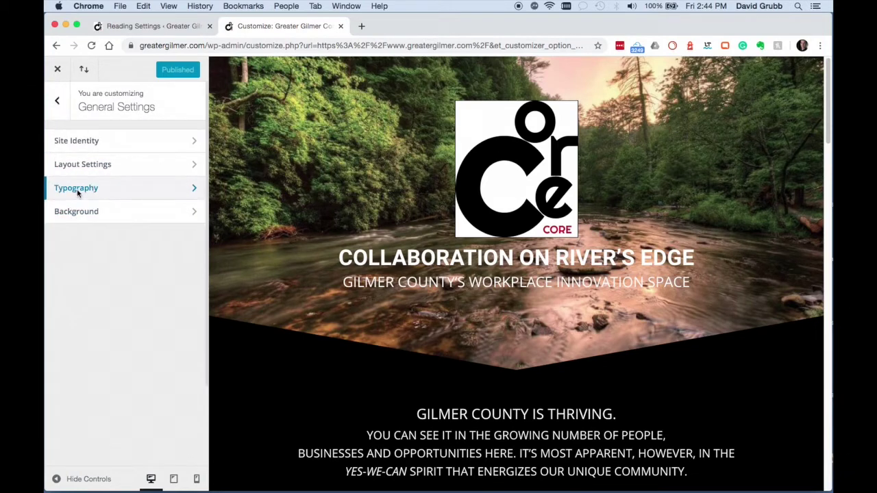
click(77, 193)
scroll(120, 293, down, 4)
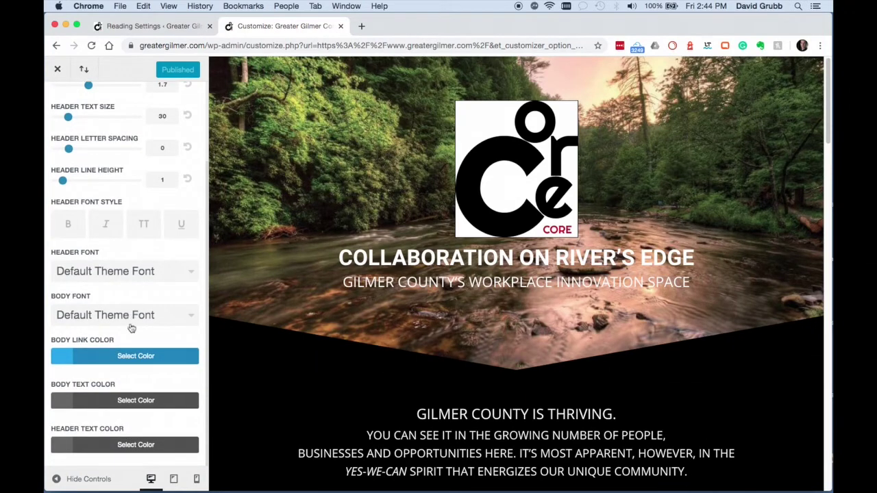
click(66, 447)
scroll(68, 383, down, 3)
triple_click(72, 314)
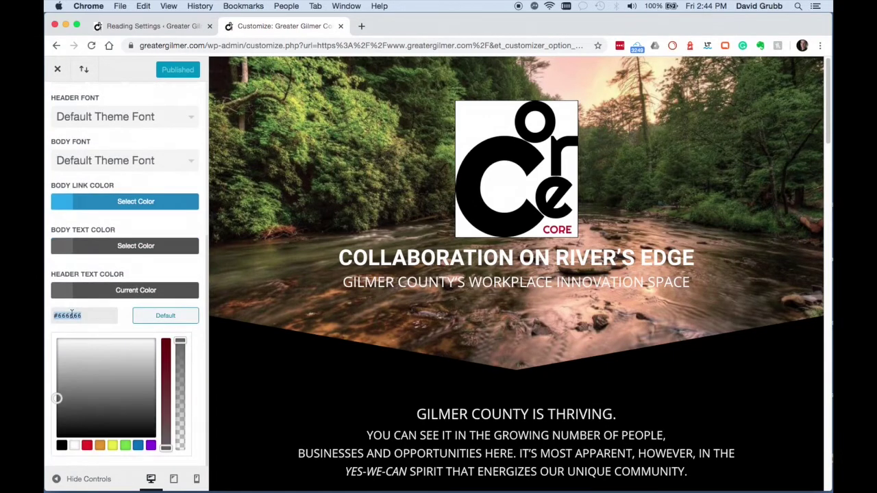
key(cmd+v)
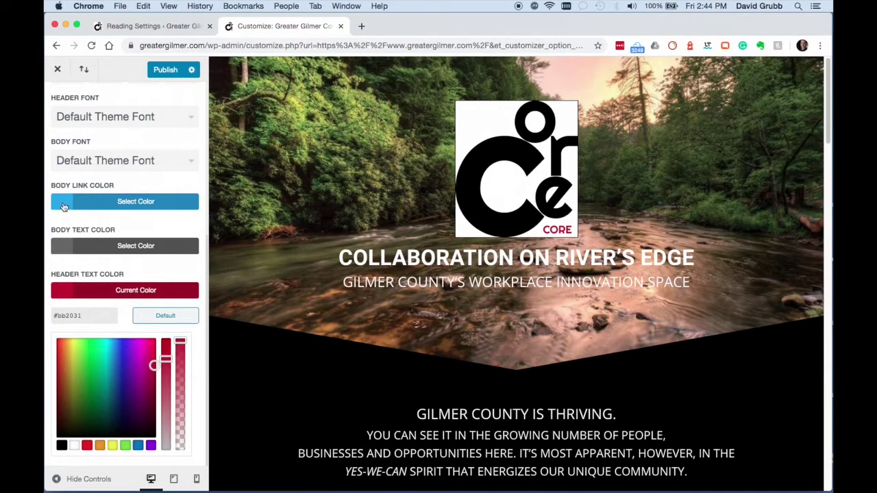
click(63, 205)
click(61, 356)
- Set the header font to Roboto
scroll(116, 208, up, 4)
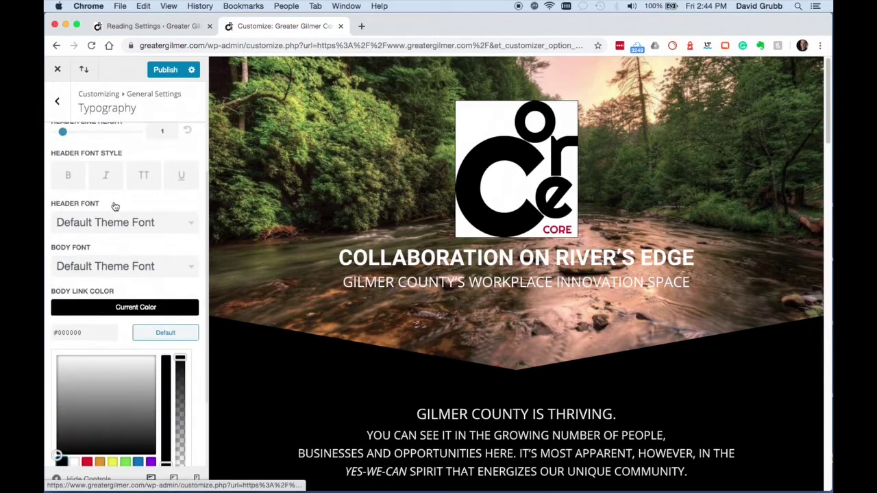
click(109, 243)
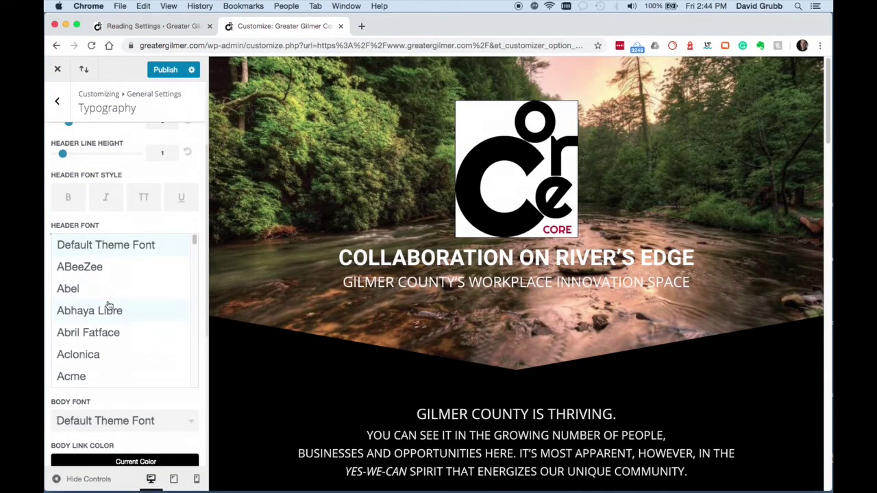
scroll(108, 305, down, 10)
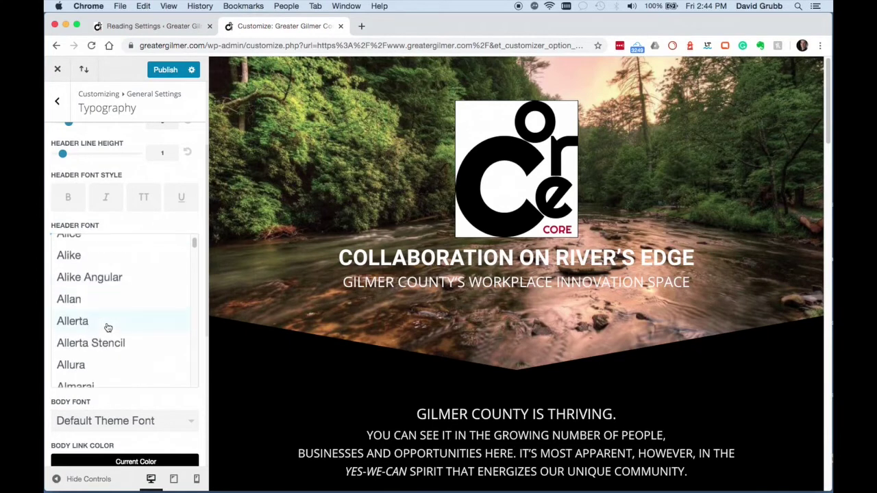
scroll(108, 327, down, 4)
scroll(108, 327, down, 20)
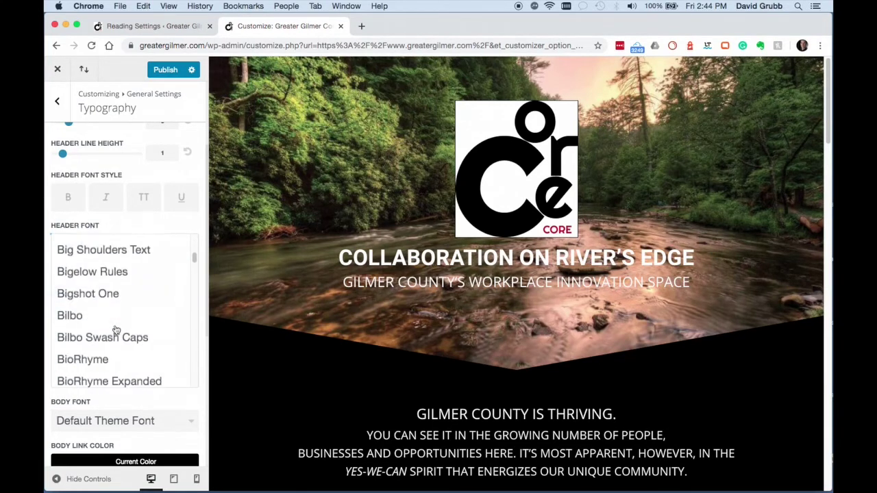
scroll(181, 325, down, 15)
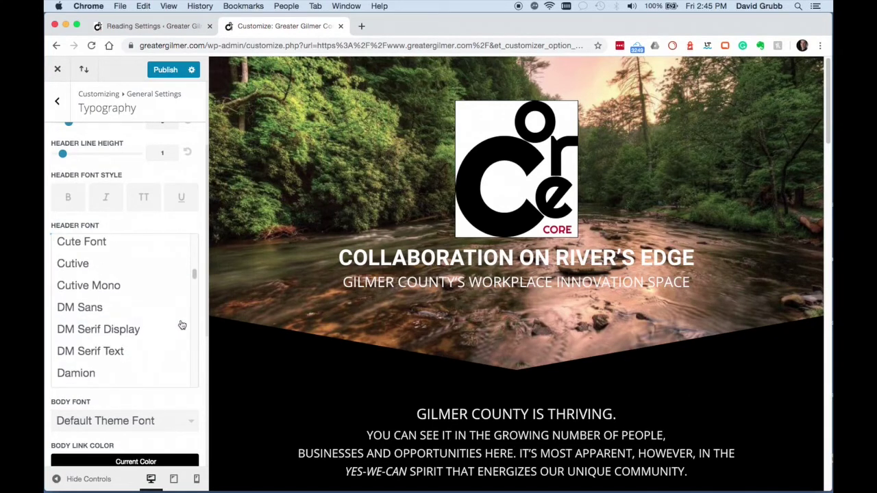
scroll(182, 325, down, 3)
scroll(194, 341, down, 4)
drag(195, 278, 199, 350)
scroll(137, 336, down, 10)
scroll(133, 343, down, 4)
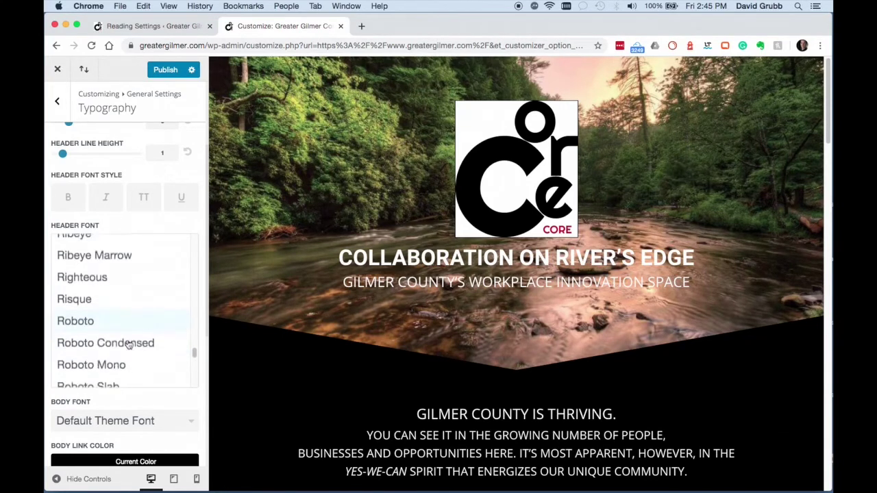
click(160, 316)
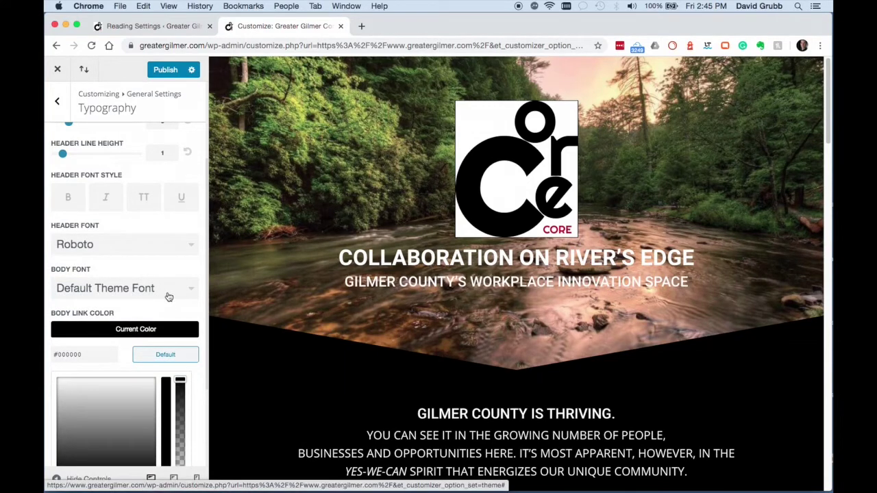
- Set the body text size to 18
scroll(168, 294, up, 5)
click(70, 156)
drag(70, 155, 85, 154)
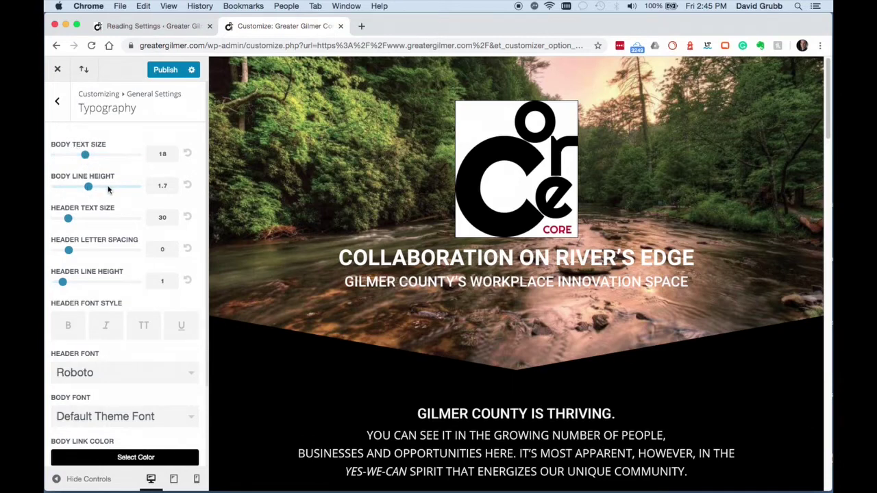
- Set the header text size to 33 and the header line height to 1.4, and publish the typography changes
drag(69, 219, 72, 219)
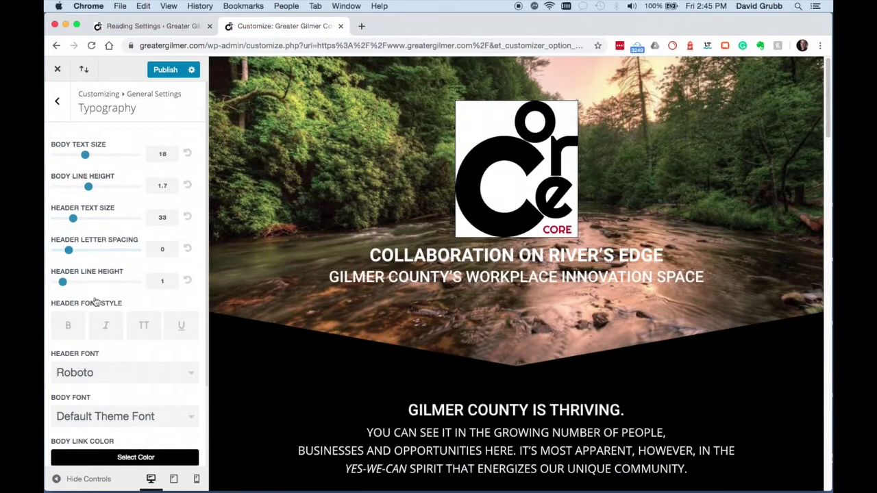
drag(68, 282, 78, 284)
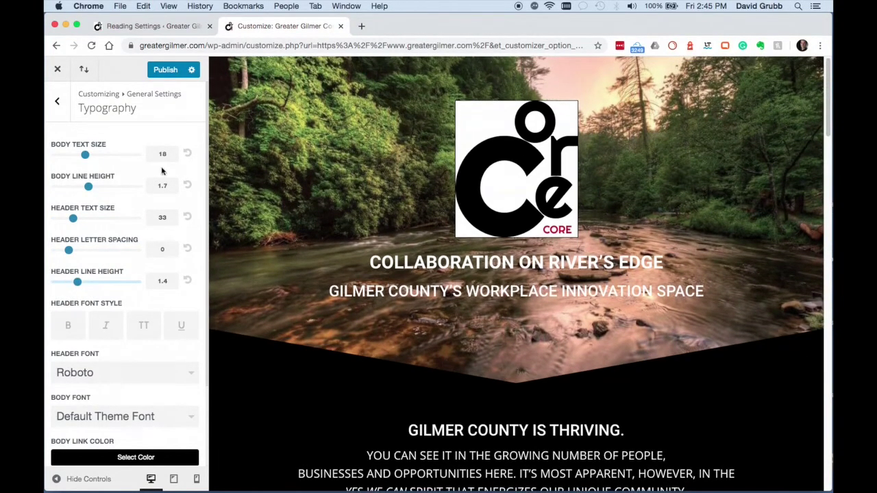
click(162, 77)
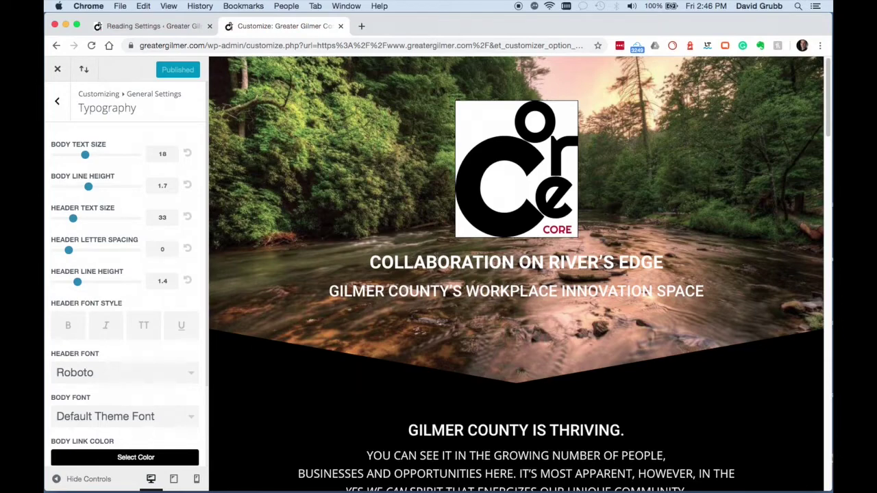
- Examine the headings and text in the page preview, from the CORE introduction to the Assets, Values and Competencies columns
scroll(484, 420, down, 5)
scroll(424, 315, down, 6)
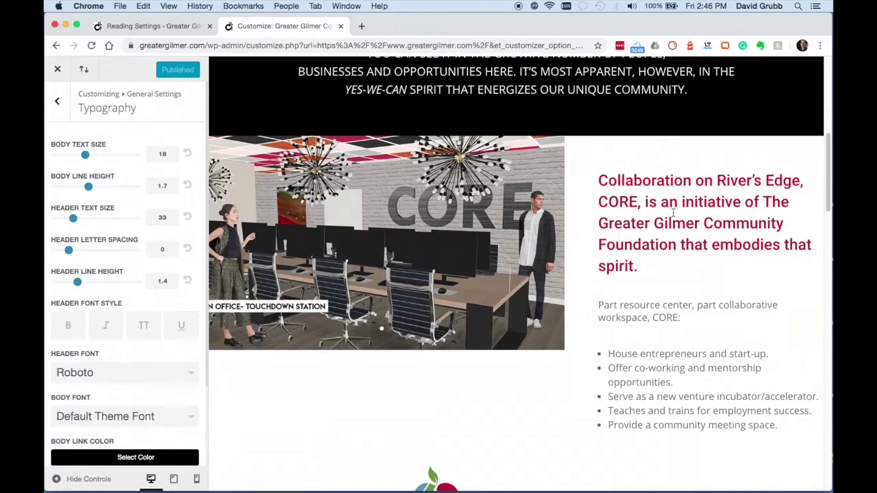
scroll(673, 213, down, 5)
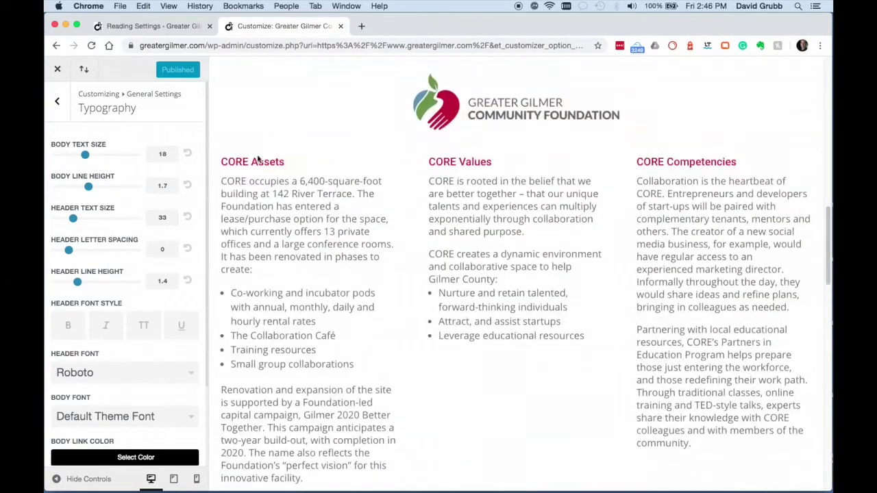
scroll(463, 319, down, 1)
scroll(479, 233, up, 3)
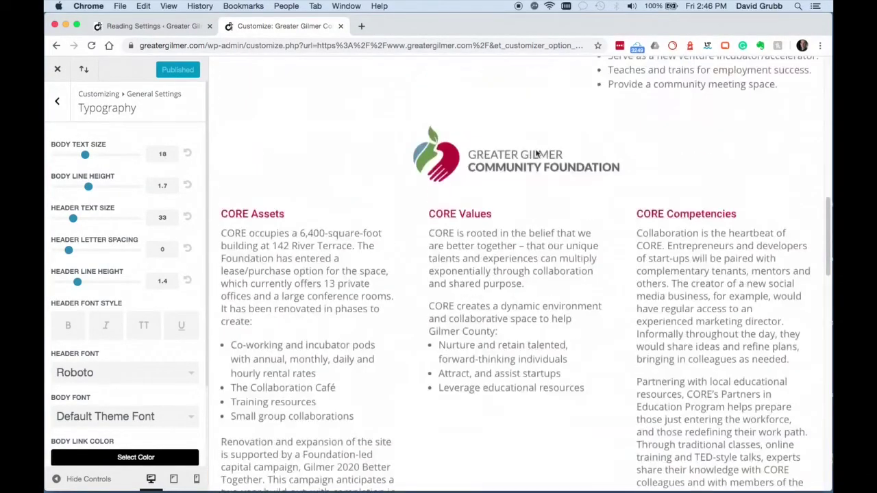
- Review the rest of the page preview, from the Assets, Values and Competencies columns to the Better Together section, and close the Customizer
scroll(503, 211, down, 4)
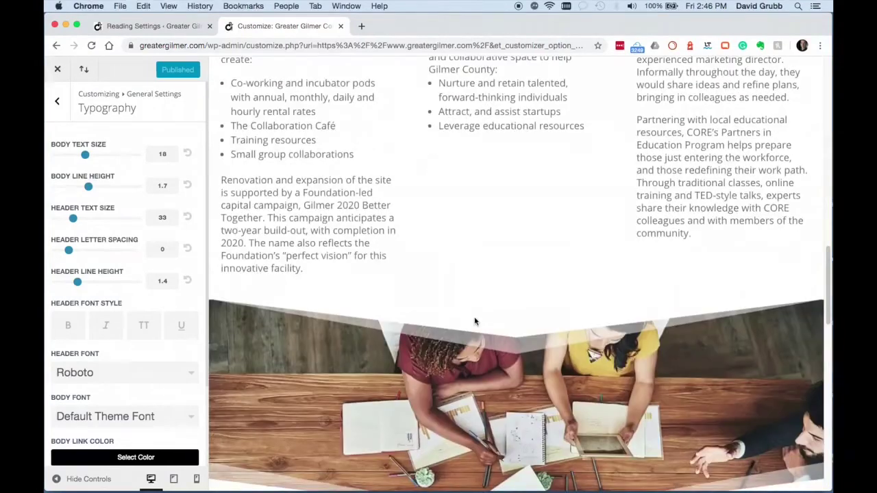
scroll(609, 273, down, 5)
scroll(616, 267, down, 5)
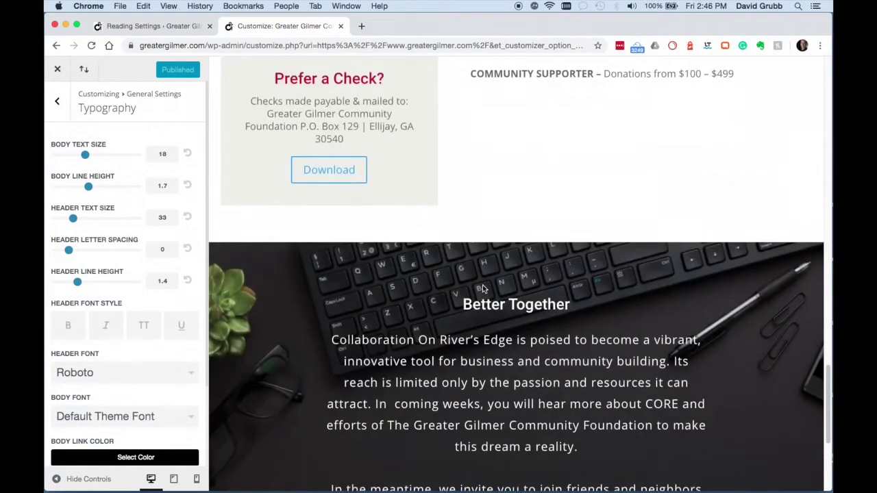
scroll(508, 315, up, 8)
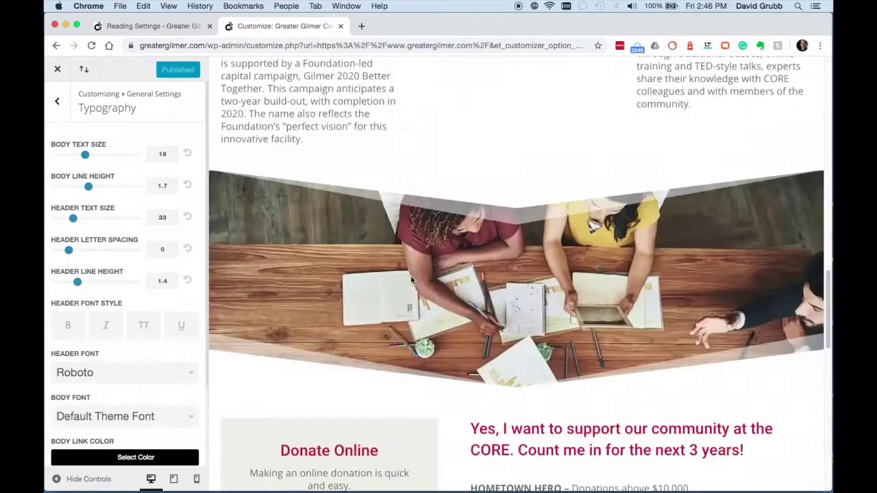
scroll(411, 279, up, 15)
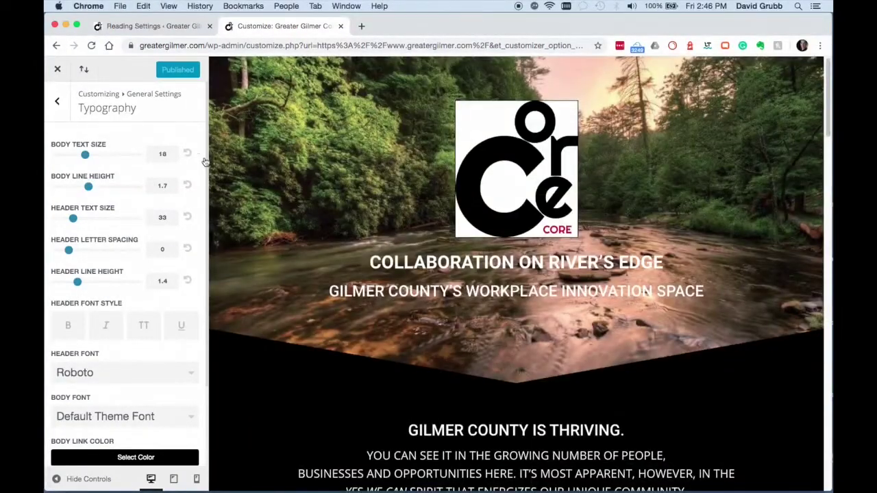
click(59, 70)
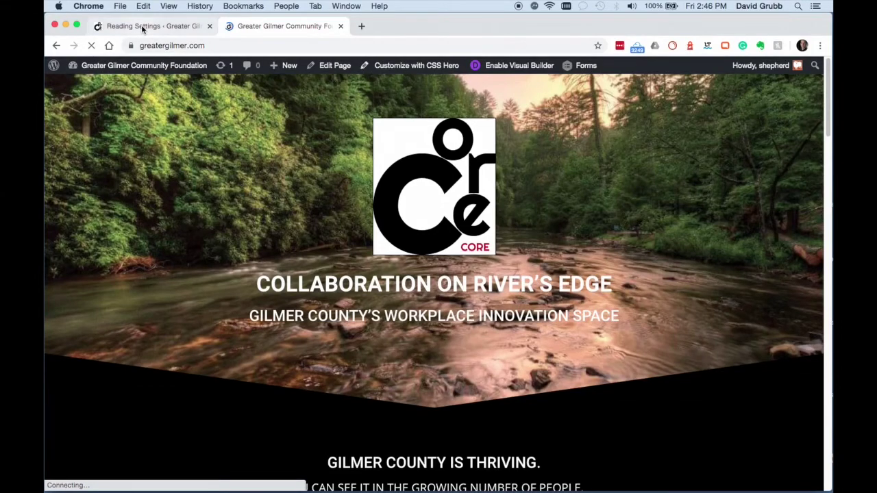
- Open the Divi Theme Options, change the red swatch in the color pickers' default palette to #bb2031, and save
click(142, 27)
scroll(172, 281, down, 5)
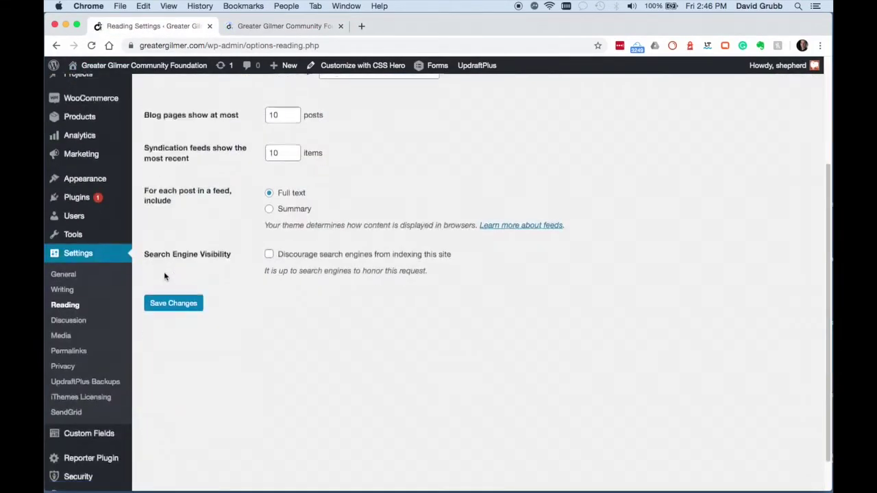
scroll(82, 384, down, 1)
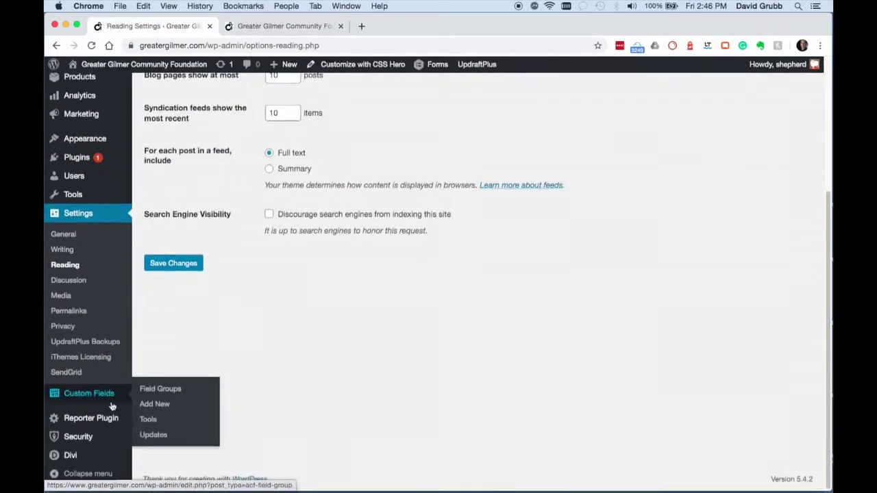
mouse_move(84, 426)
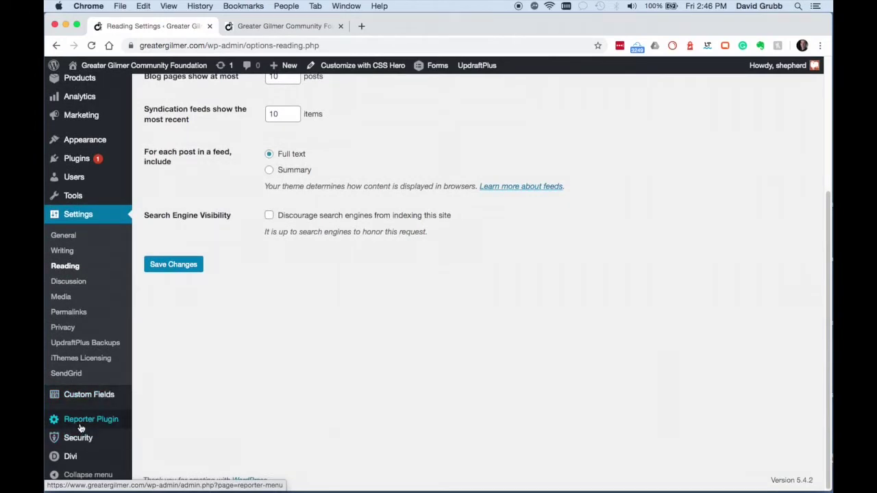
mouse_move(72, 453)
click(178, 361)
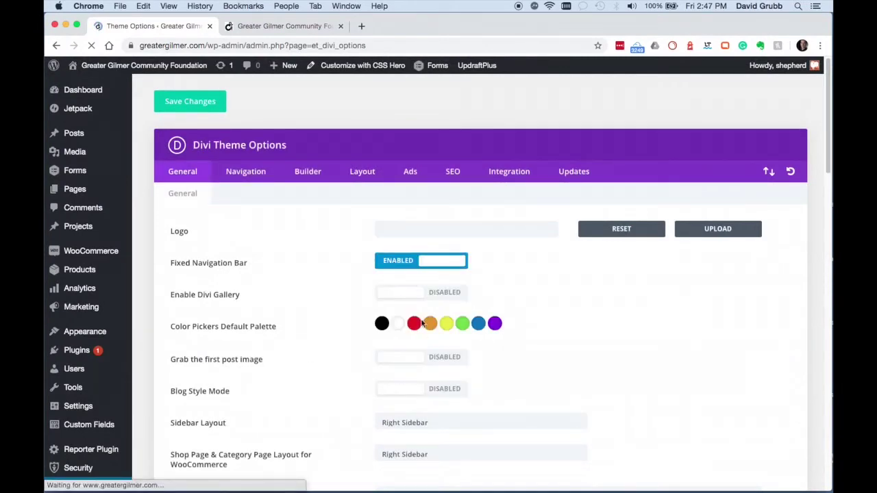
click(414, 326)
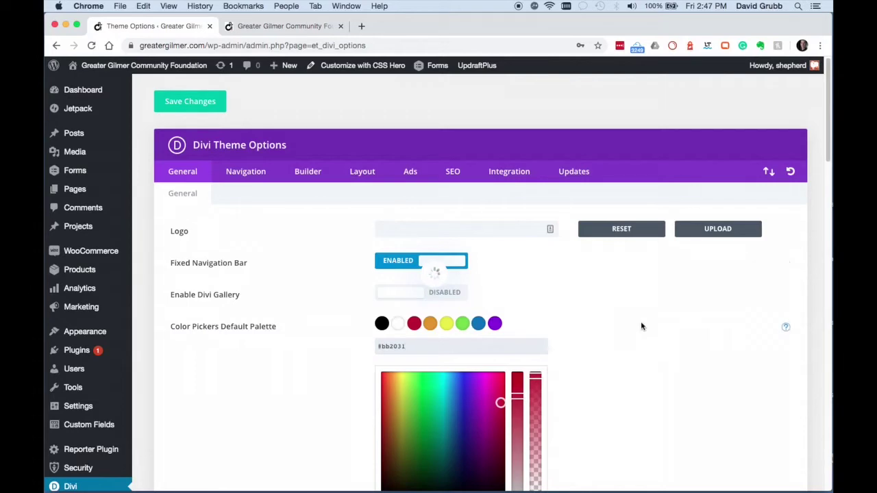
- Edit the home page in the Visual Builder and insert a fullwidth section with a Fullwidth Header module below the river hero section
key(ctrl+Tab)
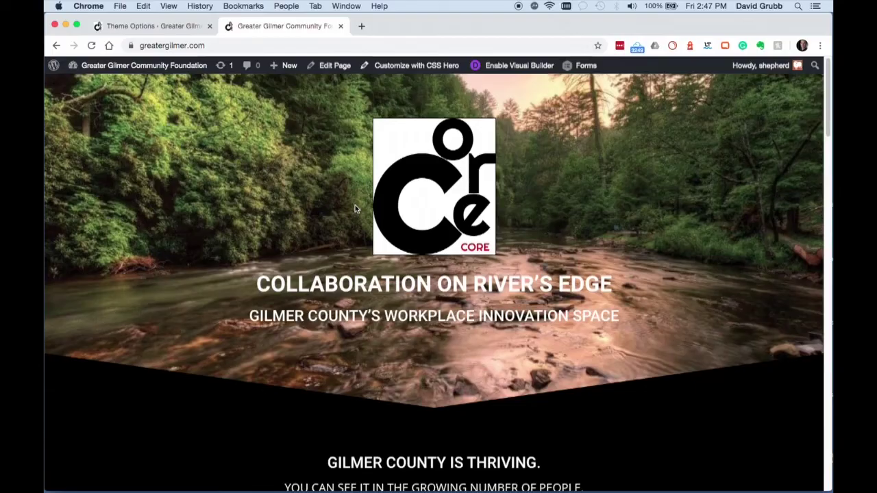
click(517, 68)
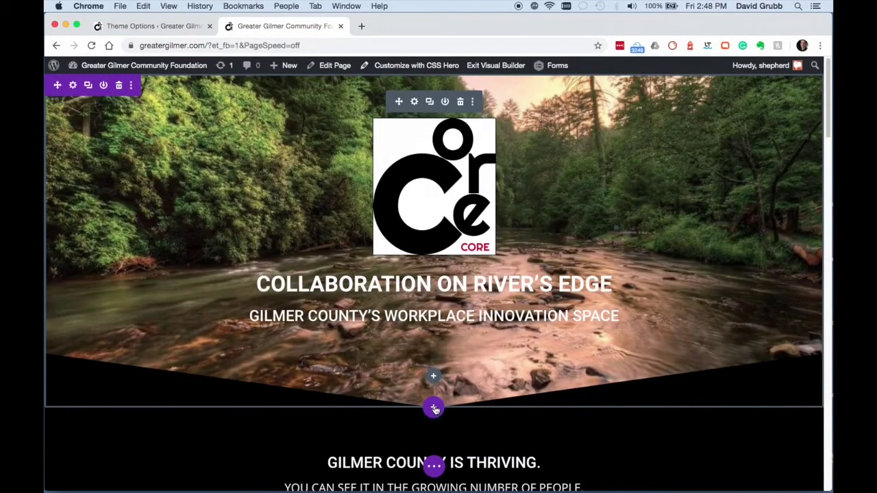
click(434, 409)
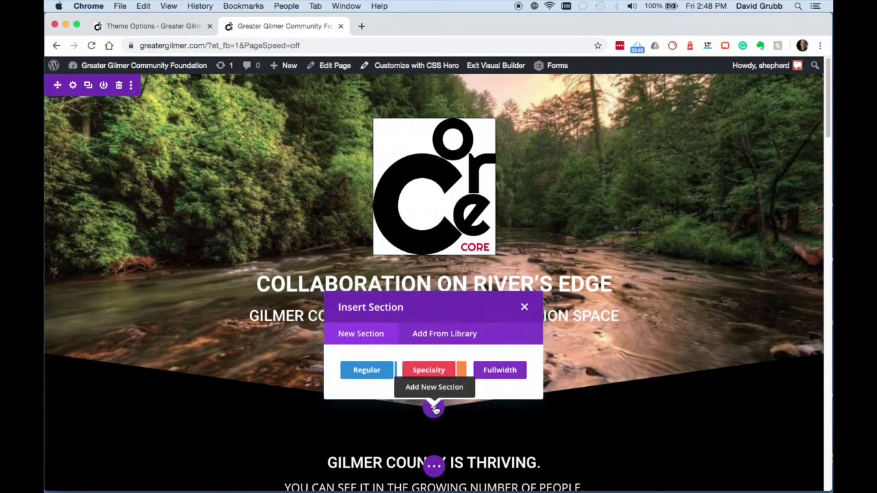
click(500, 369)
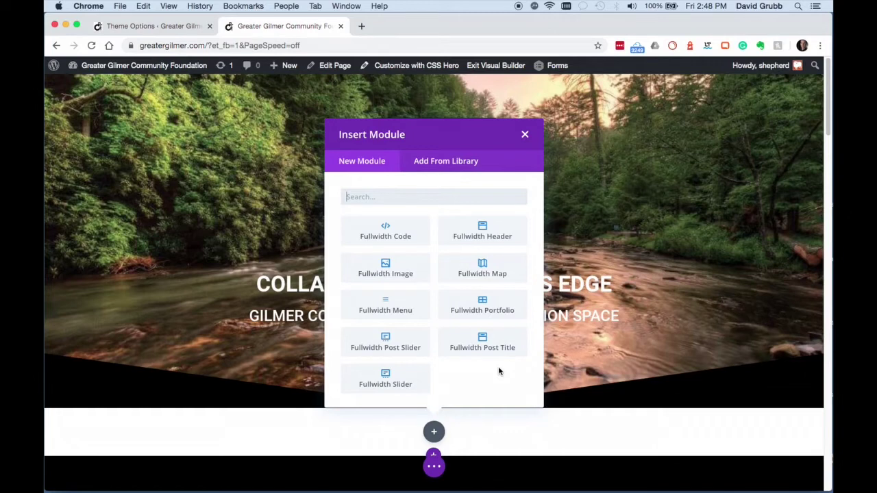
click(498, 266)
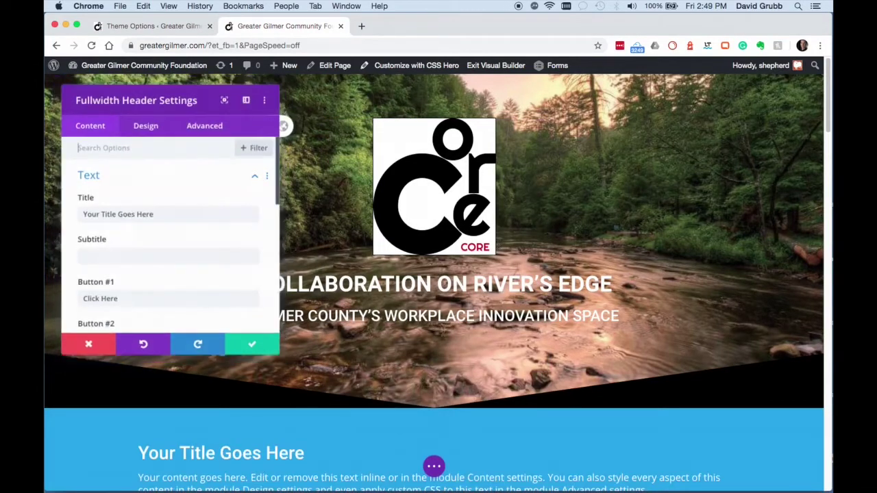
- Set the Fullwidth Header's background color to the saved red #bb2031
scroll(163, 278, down, 5)
scroll(163, 278, down, 4)
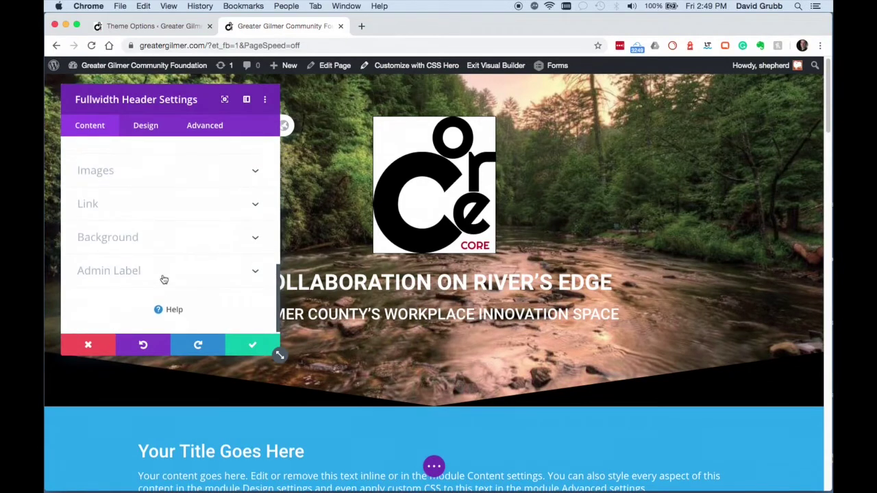
click(147, 245)
scroll(154, 274, down, 2)
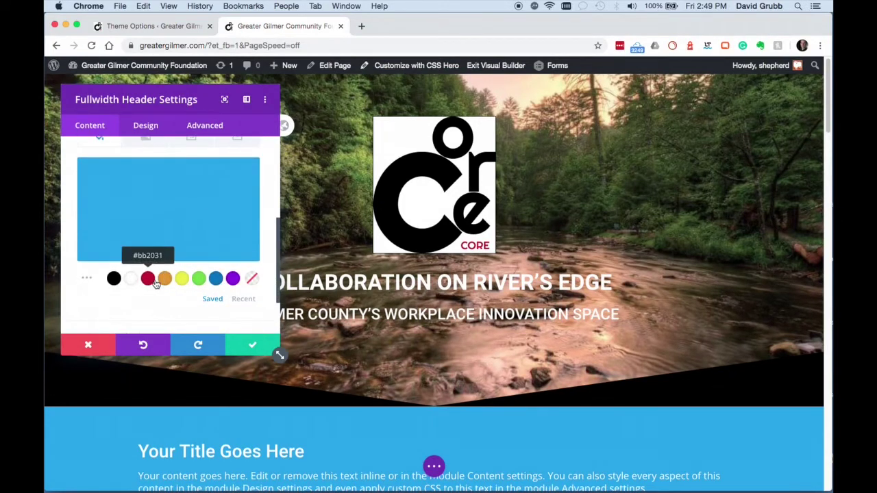
click(147, 278)
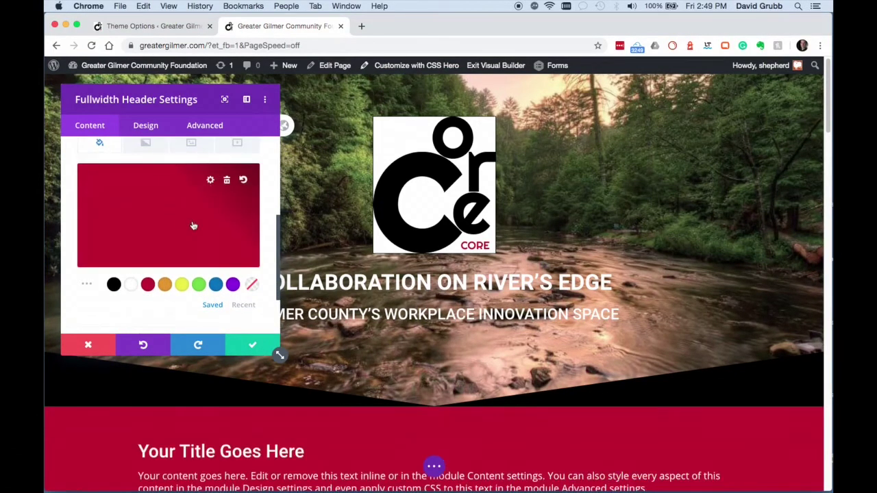
- Copy the pledge line from the TextEdit notes into the header's title: "CORE – BETTER TOGETHER! CLICK HERE TO PLEDGE YOUR SUPPORT!"
scroll(185, 233, up, 3)
click(100, 179)
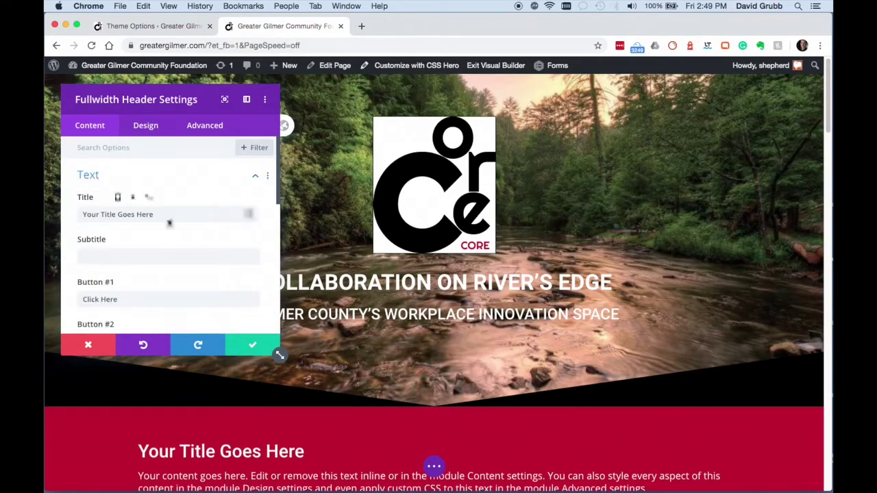
key(super+Tab)
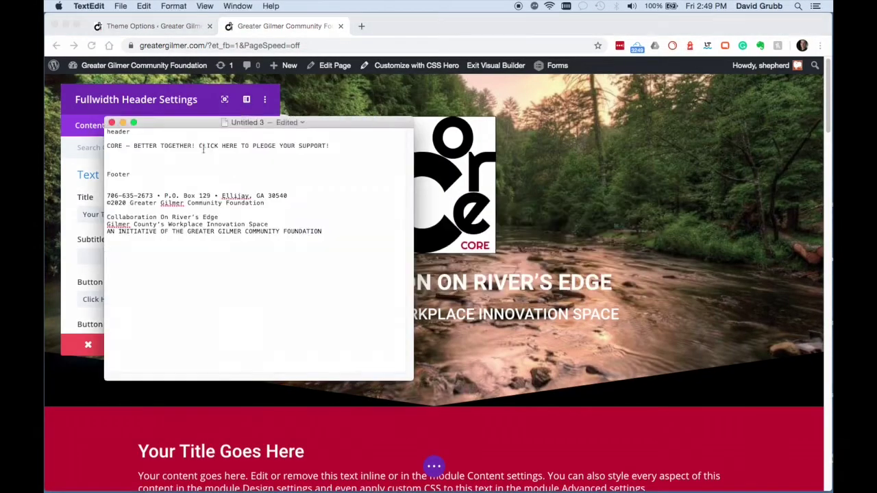
triple_click(156, 145)
key(super+c)
key(super+Tab)
triple_click(137, 214)
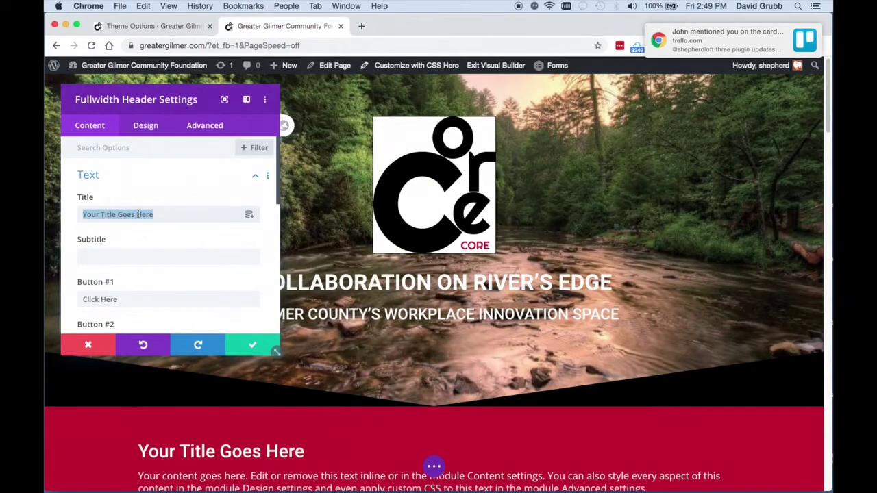
key(super+v)
- Clear the Fullwidth Header's Button #1 text and its placeholder body text
scroll(172, 257, down, 1)
triple_click(172, 263)
key(BackSpace)
scroll(146, 260, down, 5)
triple_click(146, 259)
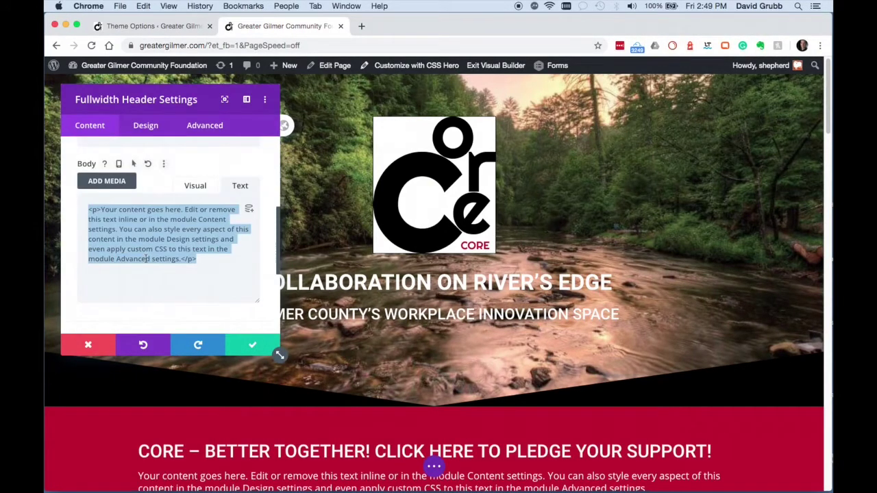
key(BackSpace)
- Show the Fullwidth Header's link options and save the module's settings
scroll(162, 258, down, 5)
scroll(334, 295, down, 4)
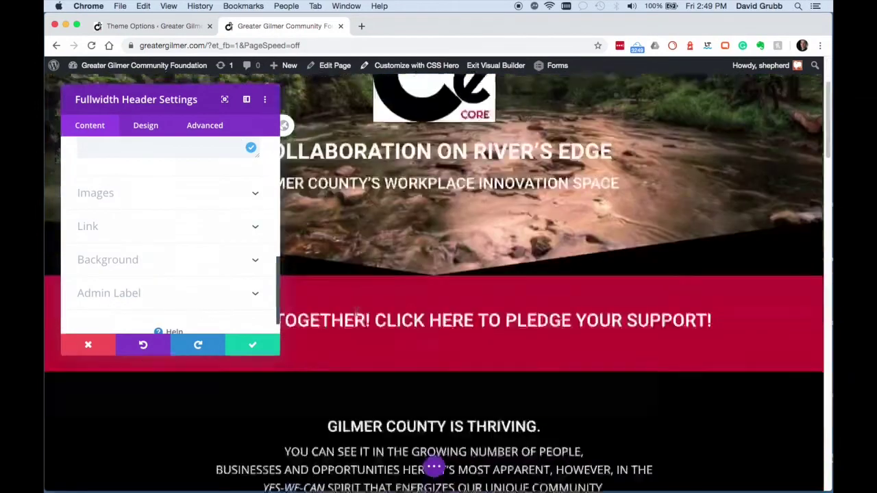
click(103, 227)
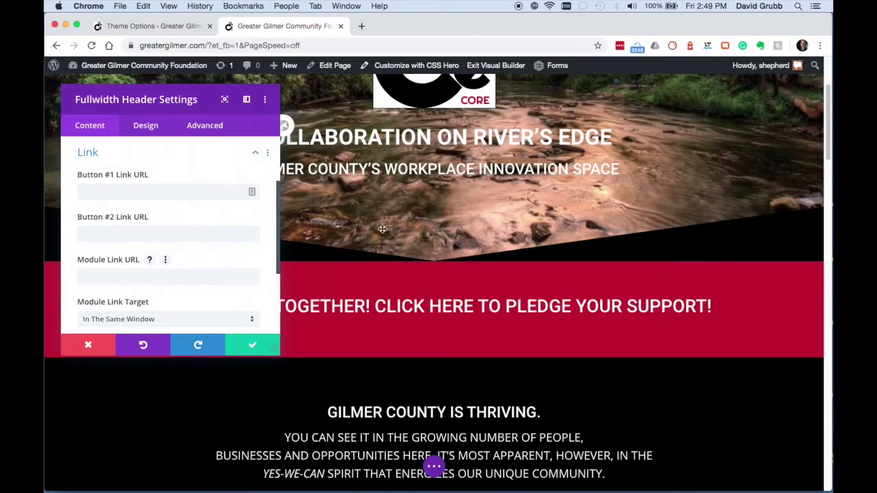
scroll(438, 275, down, 1)
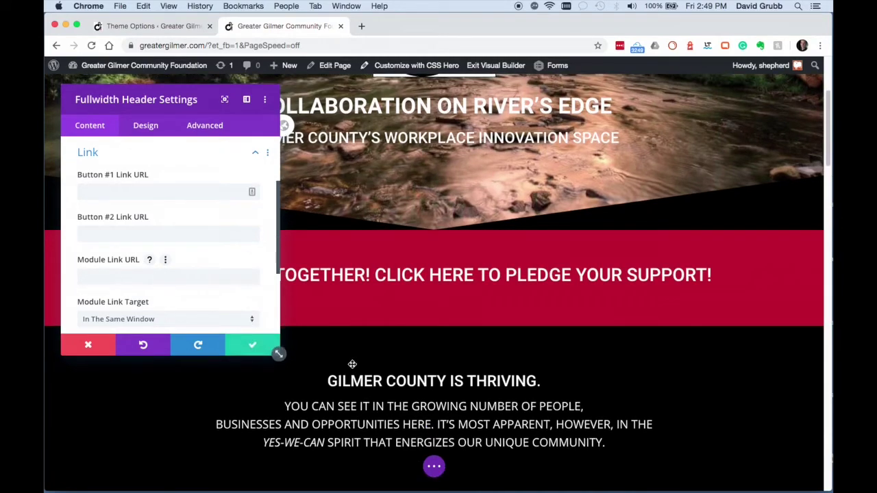
click(274, 349)
- Copy the button link URL from the Donate Online call to action and close its settings without changing them
scroll(353, 372, down, 10)
scroll(353, 371, down, 15)
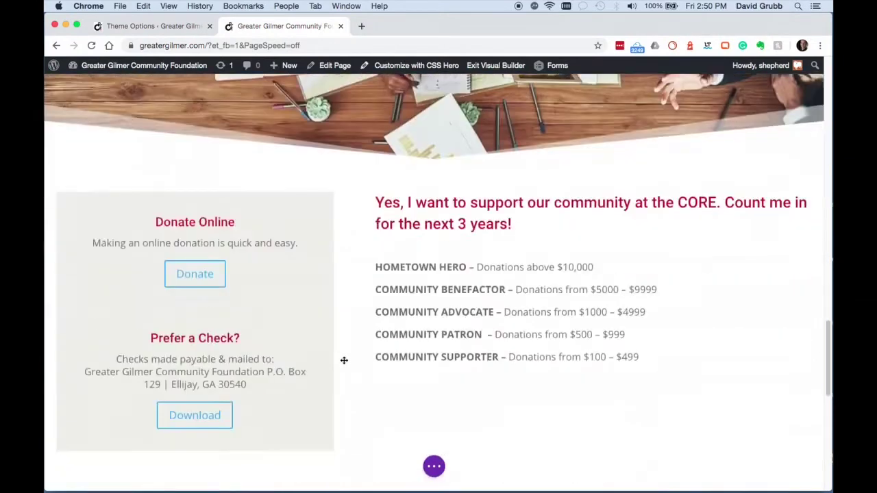
scroll(344, 360, down, 1)
mouse_move(186, 233)
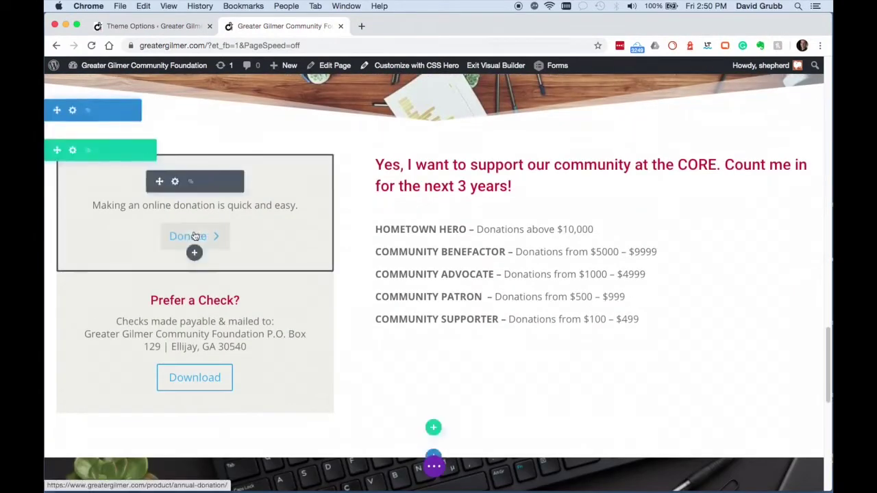
click(177, 183)
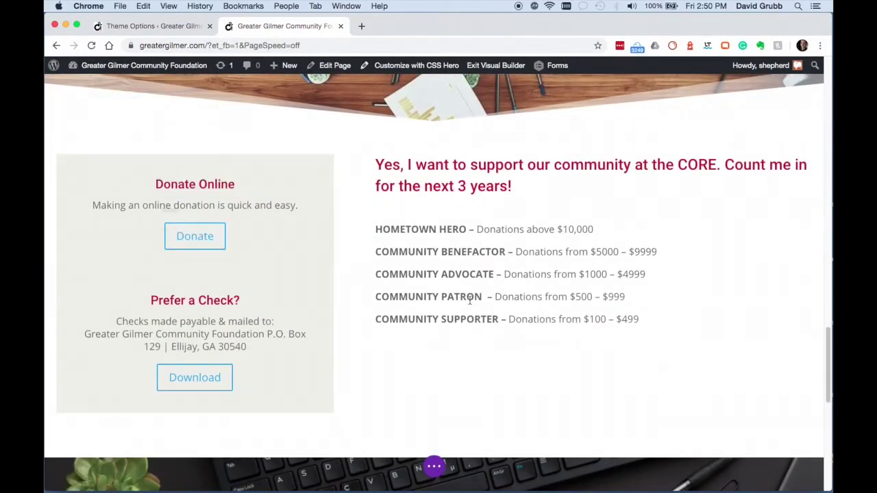
scroll(174, 286, down, 10)
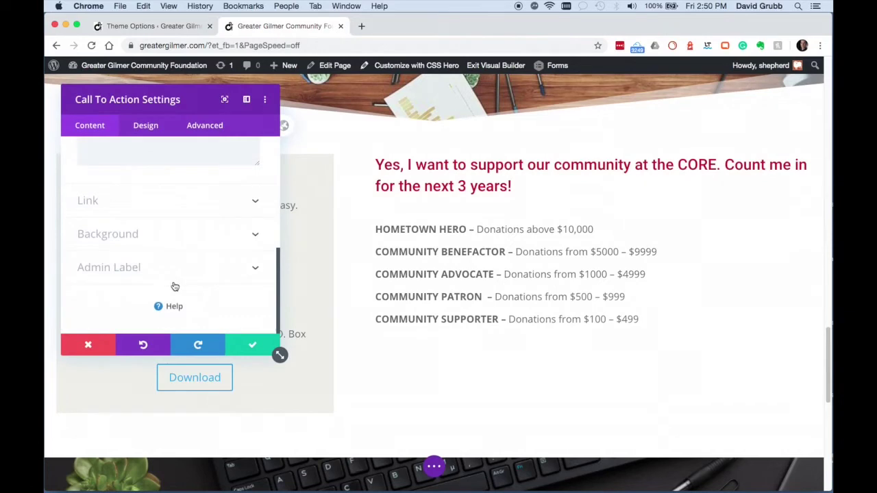
click(99, 199)
triple_click(102, 192)
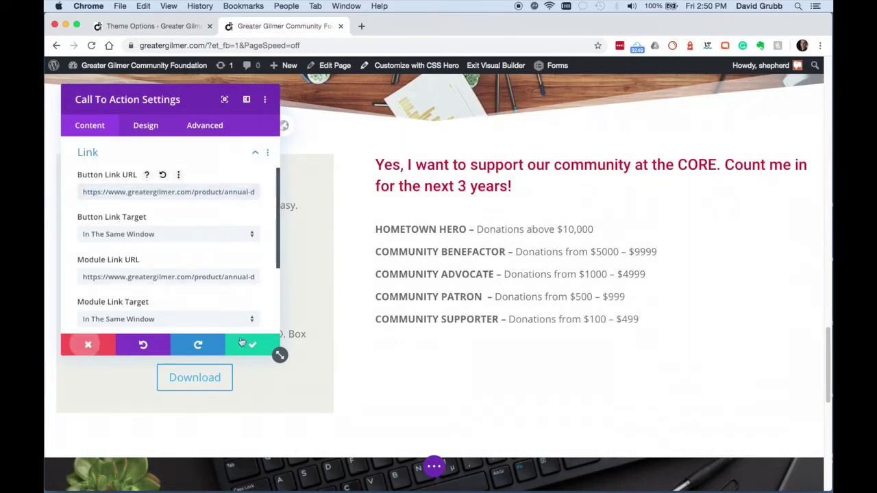
click(90, 345)
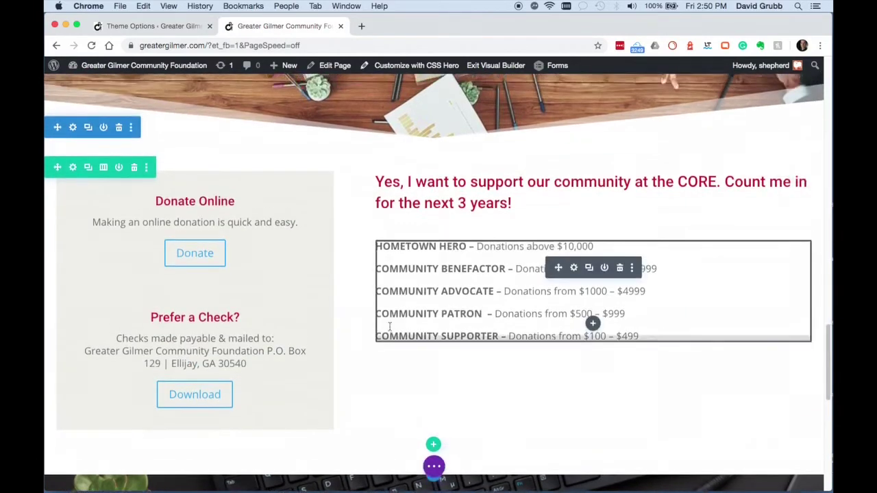
- Move the red pledge section above the river hero section, to the start of the page
scroll(389, 327, up, 15)
scroll(387, 379, down, 3)
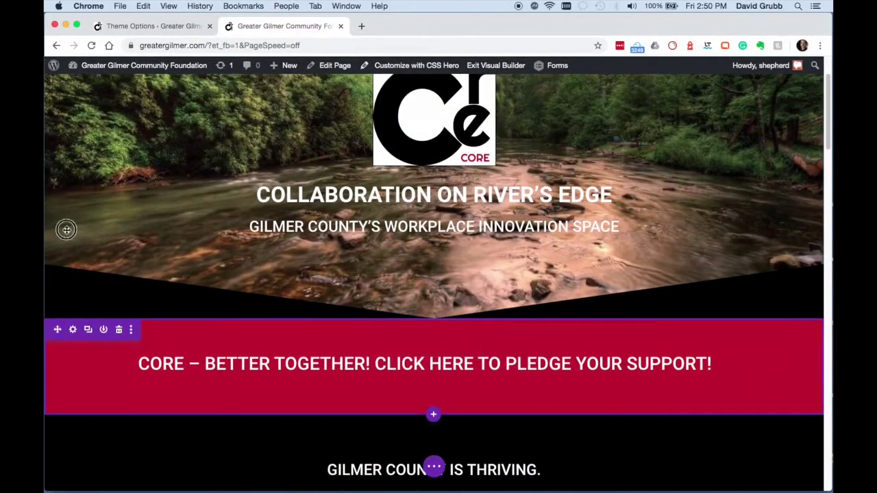
drag(66, 229, 86, 115)
drag(250, 158, 249, 158)
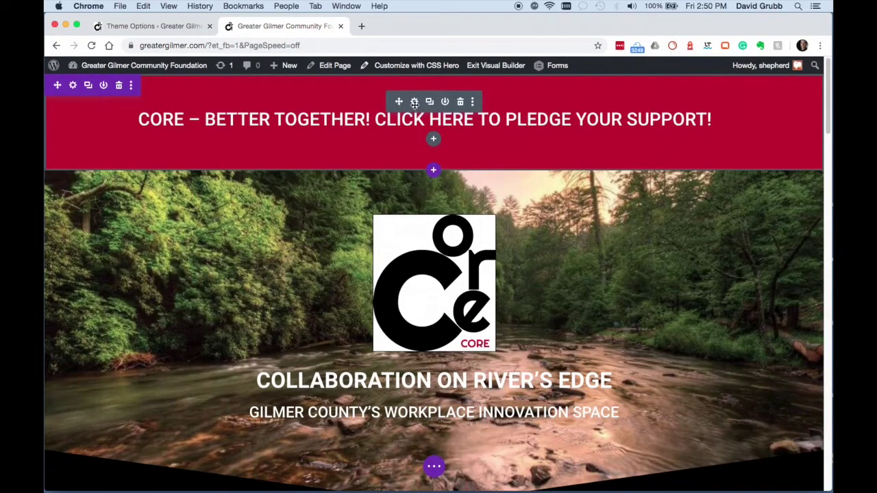
click(415, 102)
scroll(160, 247, down, 5)
click(95, 197)
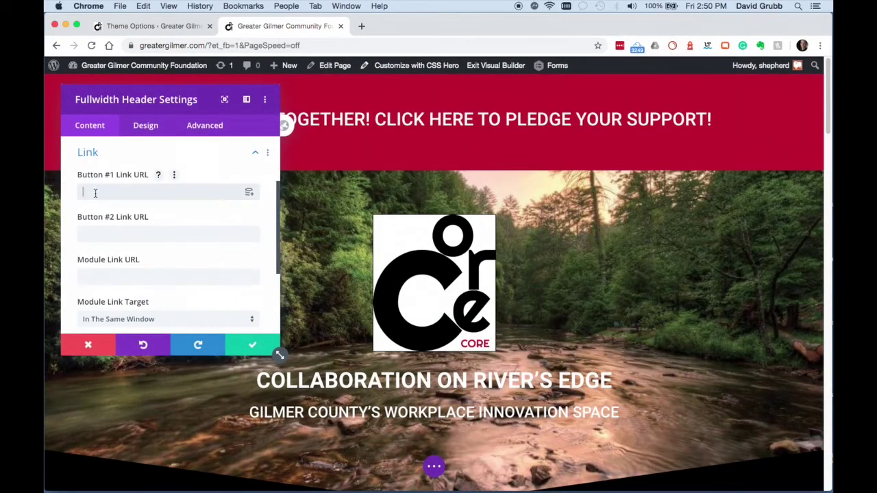
click(102, 274)
key(super+v)
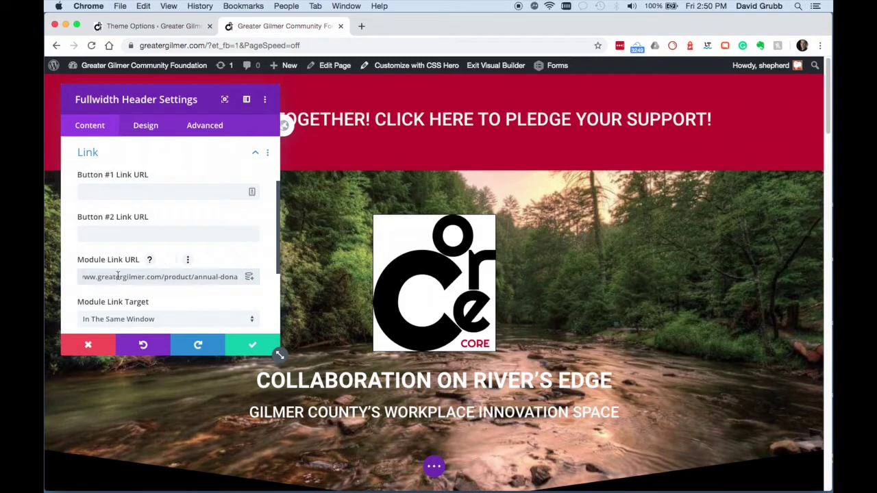
- Try the Make Fullscreen option in the pledge header's layout settings and switch it back off
click(145, 127)
click(112, 176)
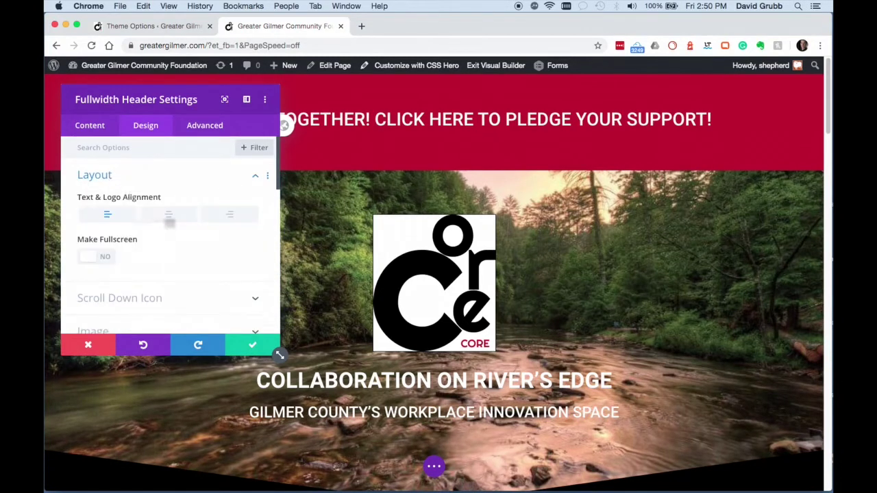
scroll(167, 223, down, 2)
scroll(167, 224, up, 1)
click(96, 192)
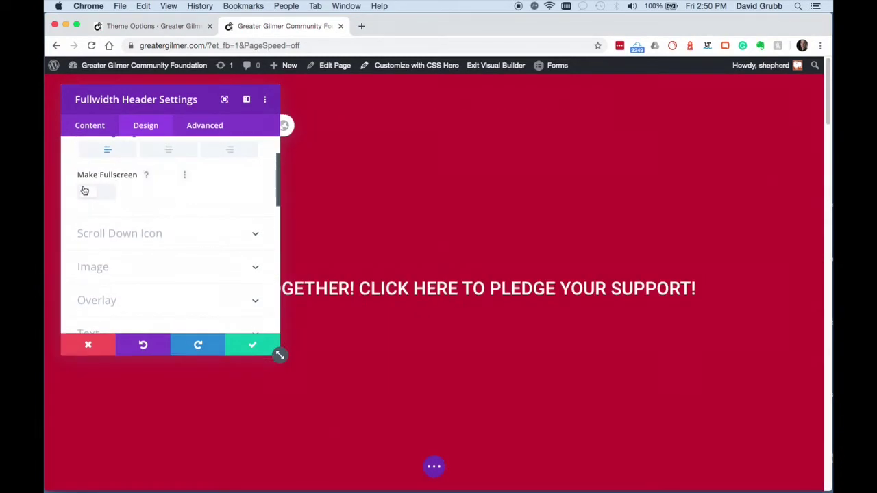
scroll(123, 239, down, 4)
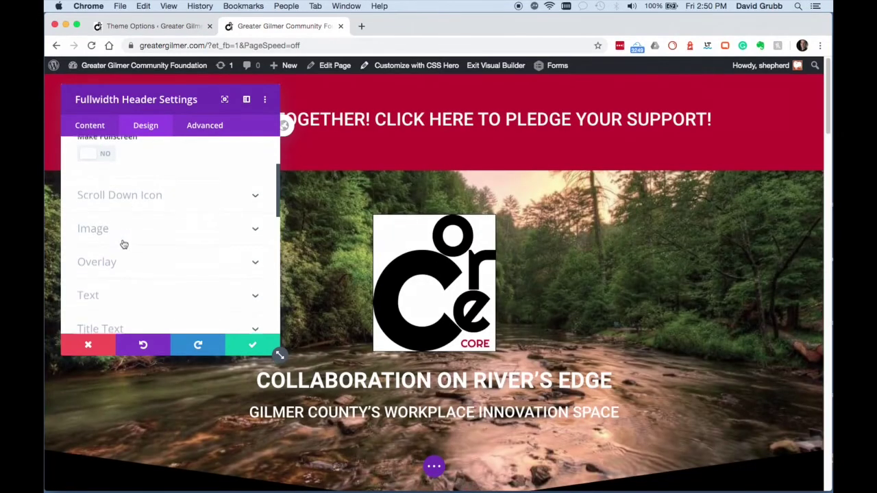
- Try a minimum height of 50px in the pledge header's sizing settings and clear it again
scroll(133, 253, down, 12)
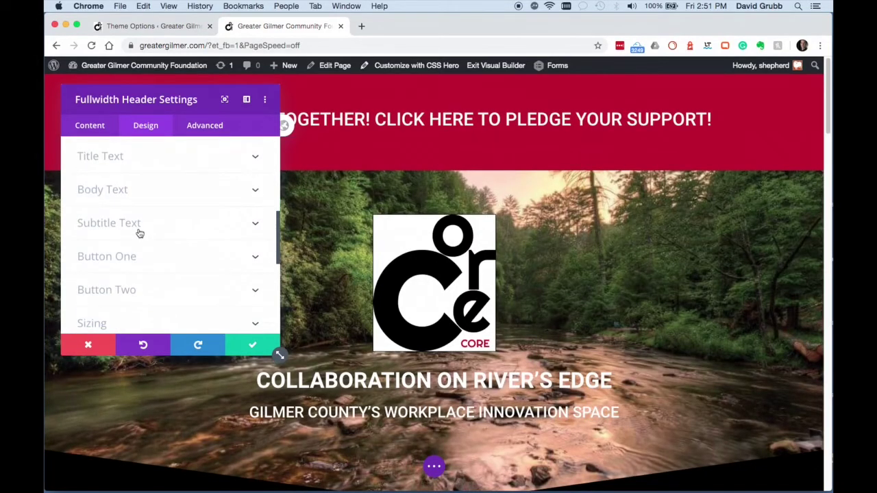
click(108, 213)
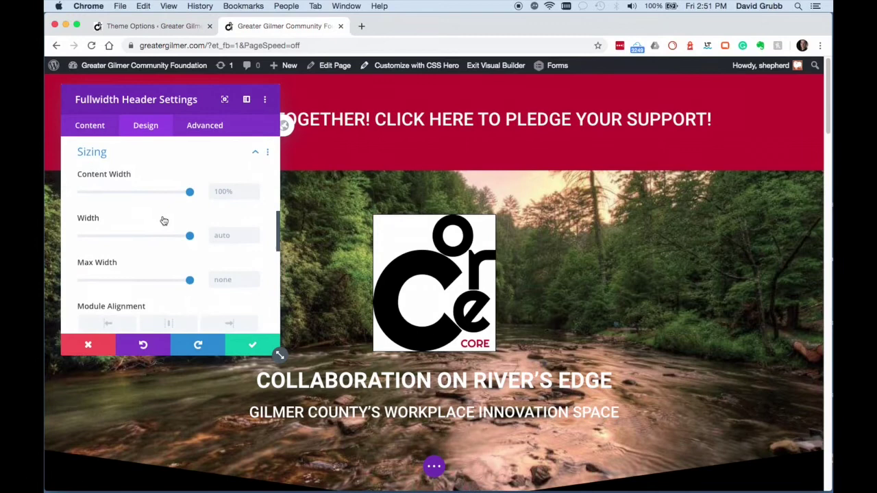
scroll(163, 221, down, 2)
scroll(163, 222, down, 5)
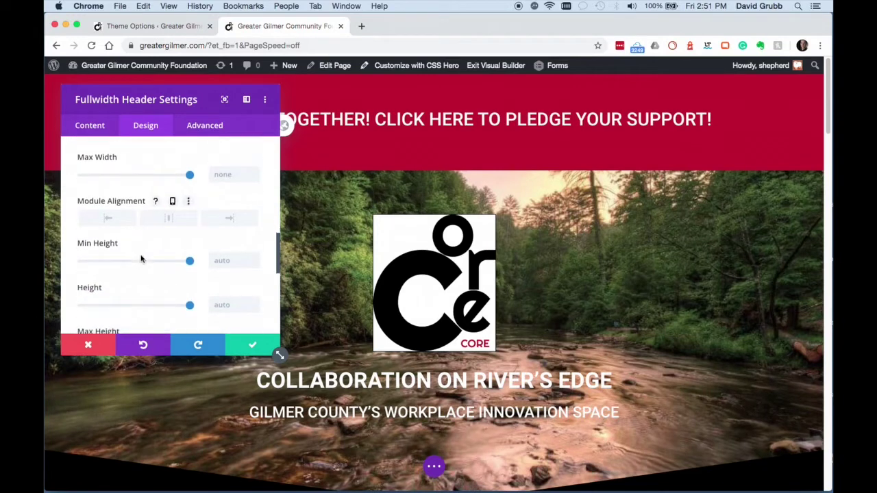
drag(190, 223, 80, 229)
double_click(218, 224)
text(50)
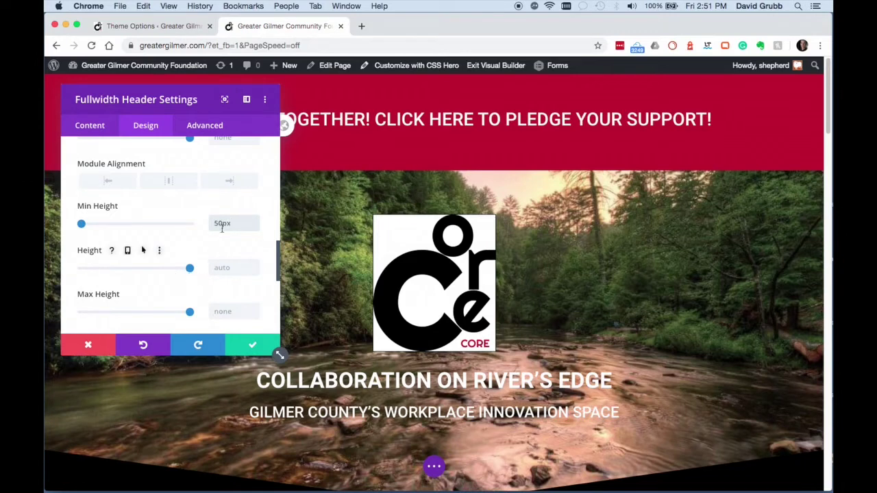
double_click(221, 223)
key(BackSpace)
- Set the pledge header's maximum height to 50px and save the module
click(235, 311)
text(50px)
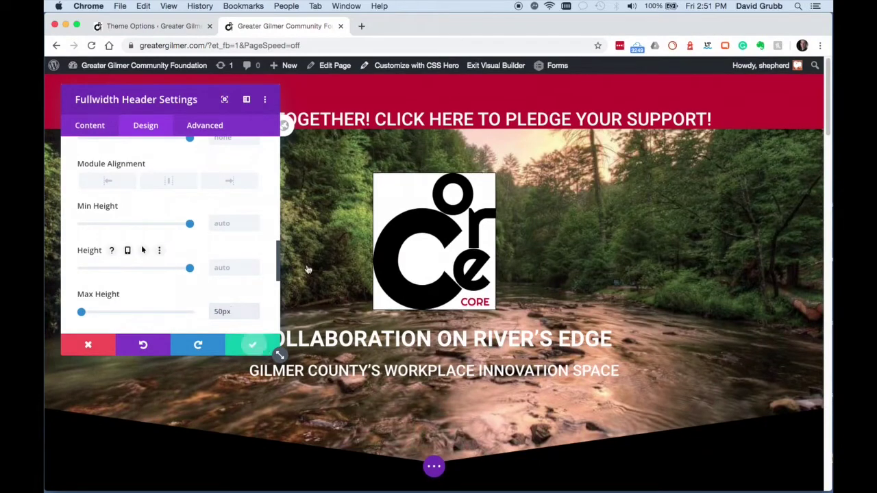
click(253, 347)
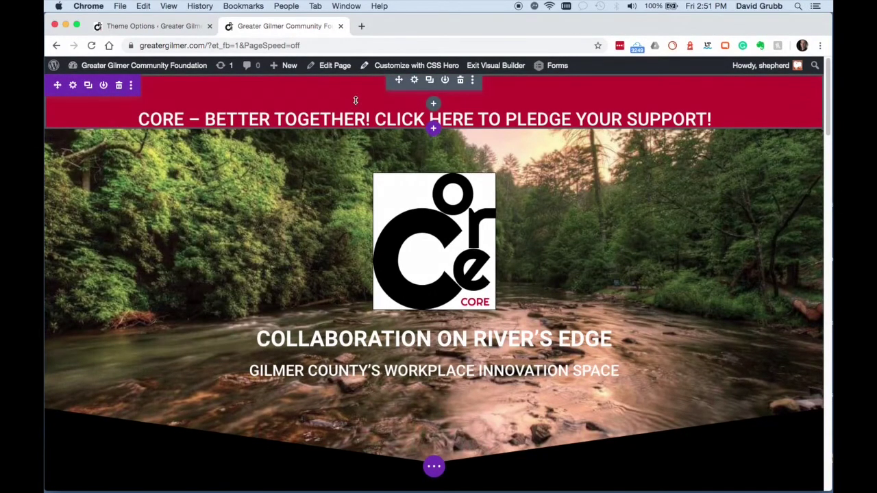
- Reduce the space above the pledge heading and adjust the banner's height and lower spacing directly on the page
scroll(357, 65, down, 1)
scroll(358, 58, down, 1)
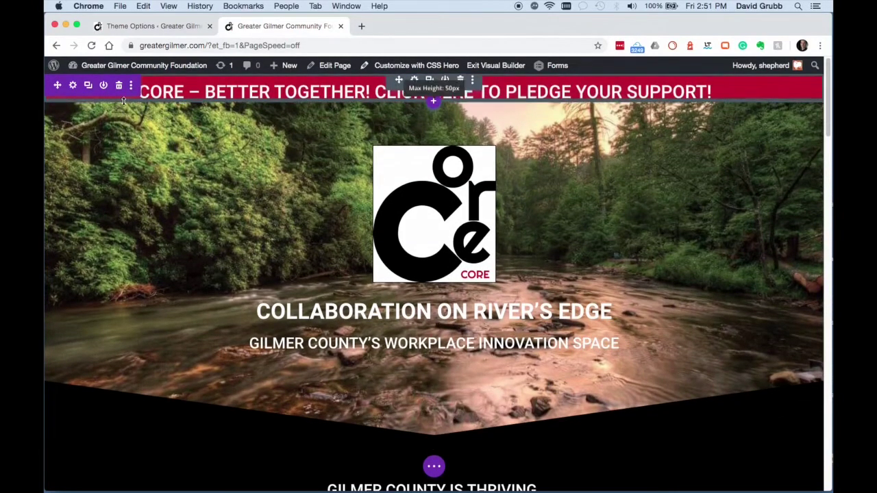
click(147, 97)
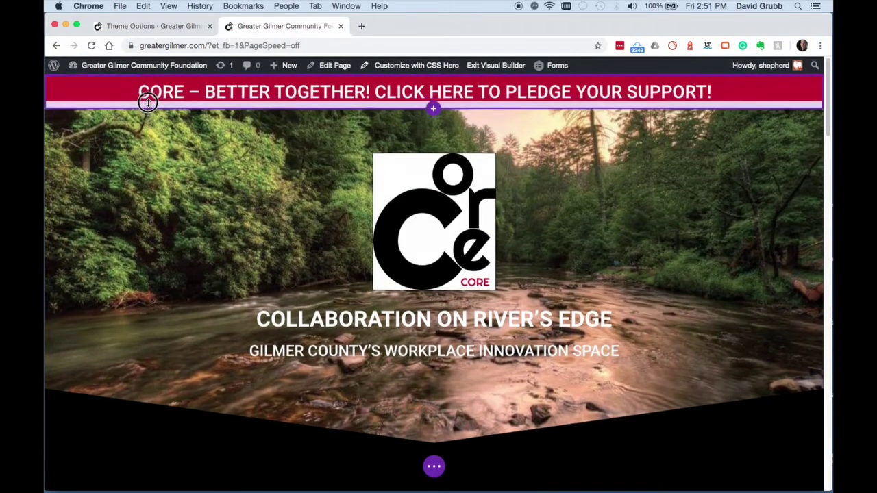
drag(454, 100, 468, 113)
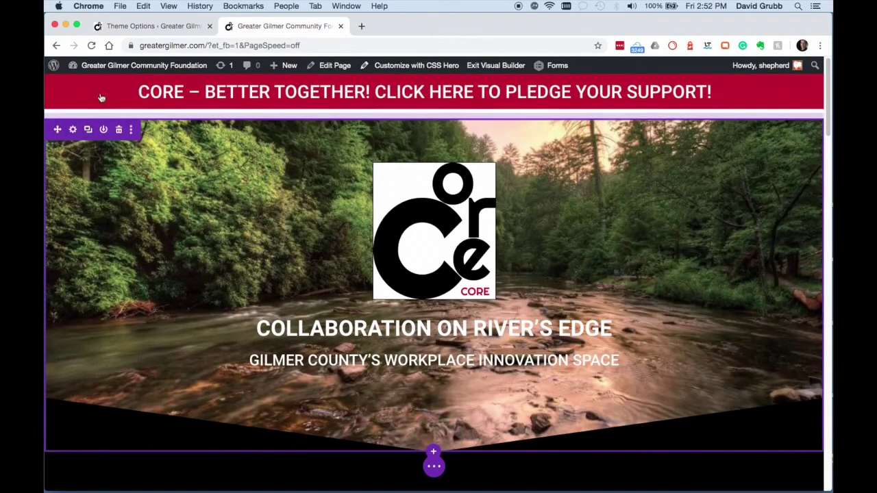
- Clear the bottom padding in the pledge section's spacing settings and save the section
click(72, 85)
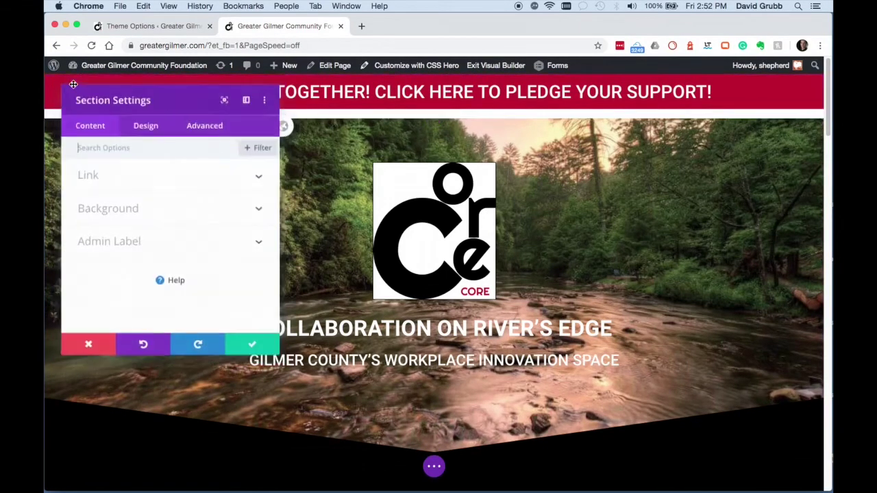
click(169, 166)
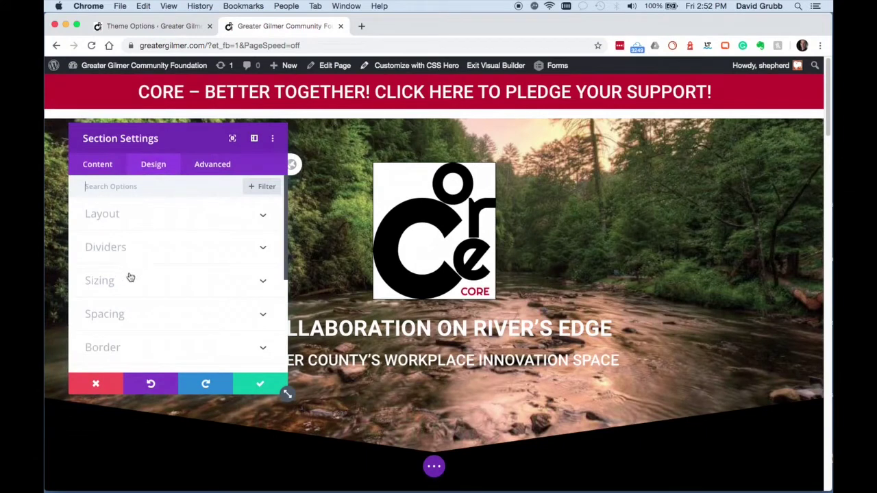
scroll(127, 273, down, 5)
scroll(117, 239, up, 5)
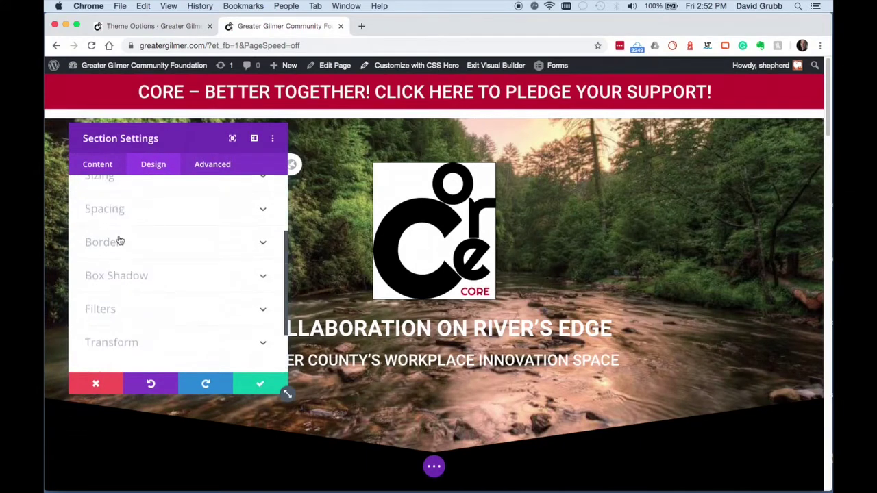
click(104, 190)
scroll(178, 260, down, 5)
click(109, 309)
double_click(148, 285)
key(BackSpace)
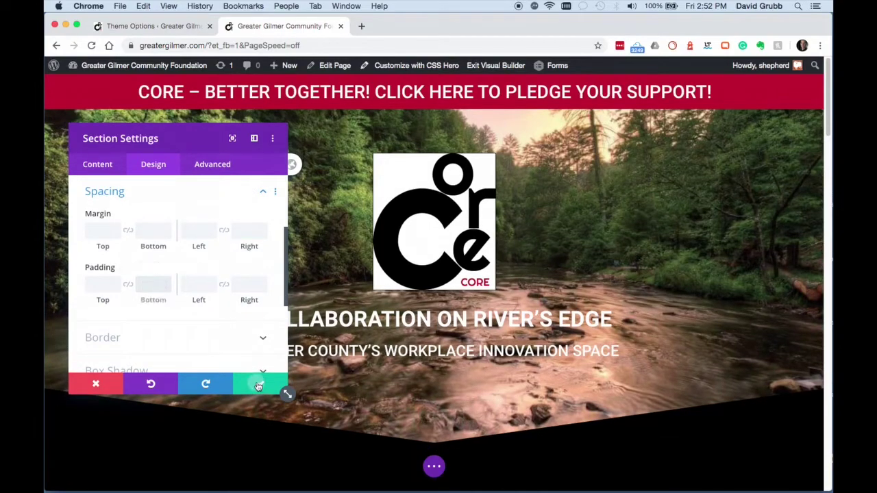
click(256, 385)
- Break the support heading beside Donate Online after "CORE." so "Count me in for the next 3 years!" starts a new line
scroll(452, 319, down, 20)
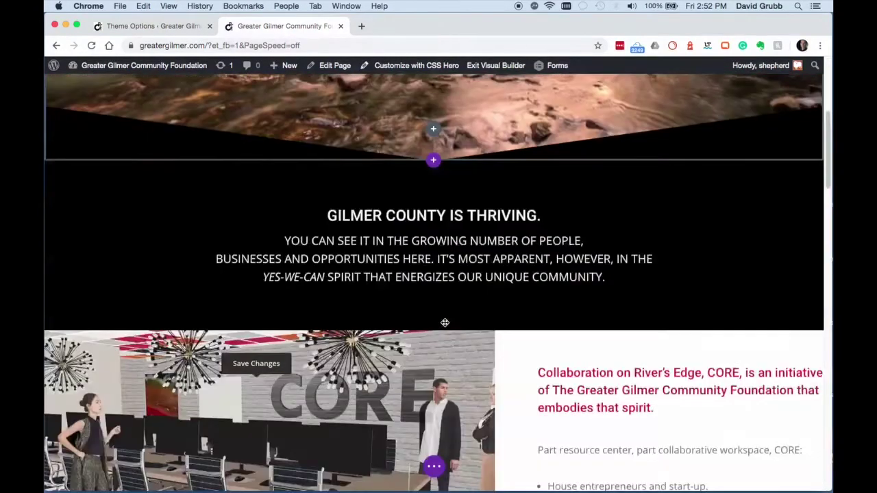
scroll(458, 322, down, 15)
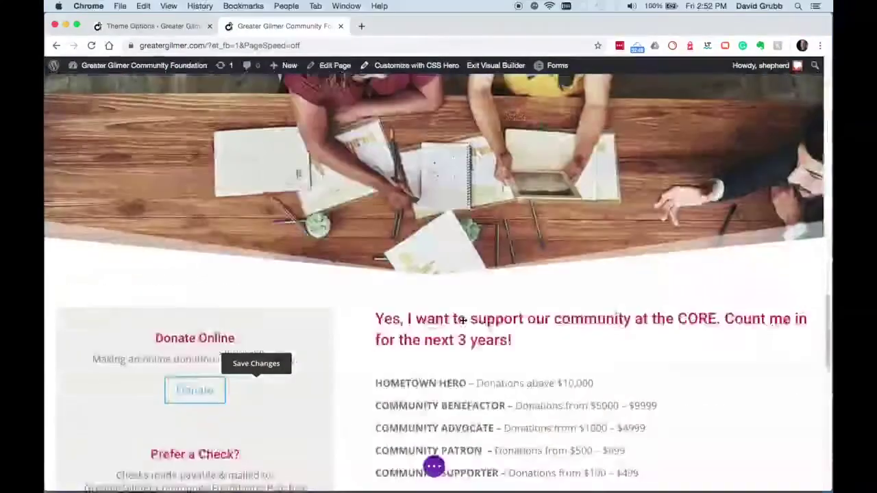
scroll(464, 323, up, 2)
scroll(464, 323, up, 3)
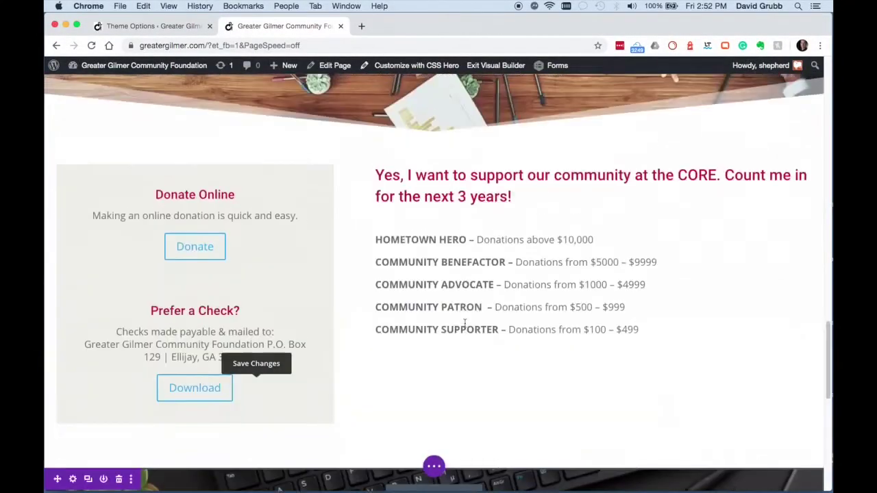
click(720, 178)
key(Return)
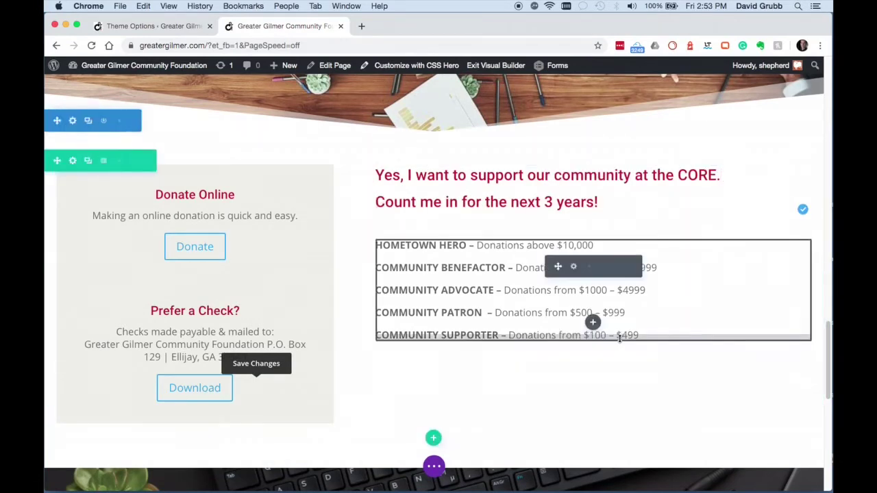
- Add a regular section with a row of two equal columns at the end of the page
scroll(620, 335, down, 9)
scroll(620, 337, down, 2)
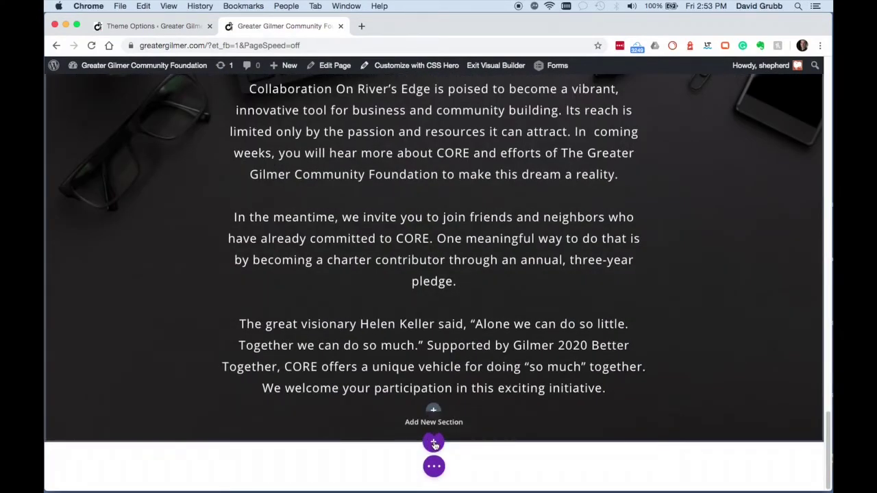
click(434, 444)
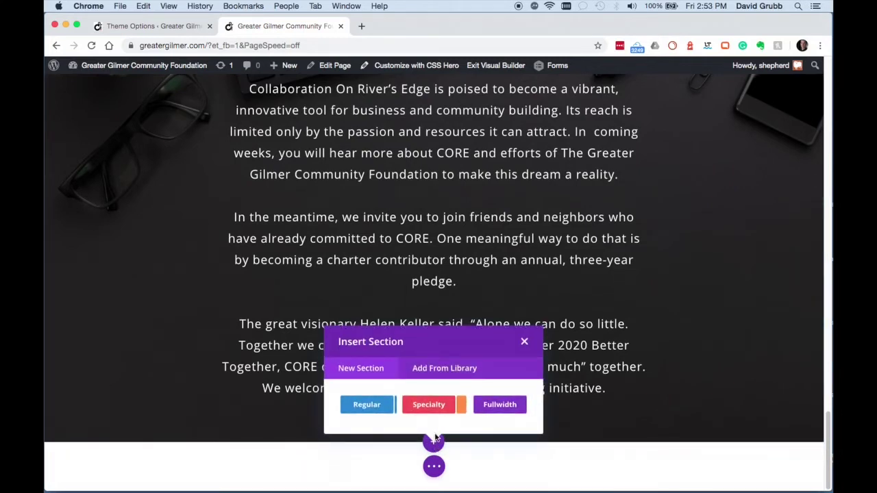
click(371, 404)
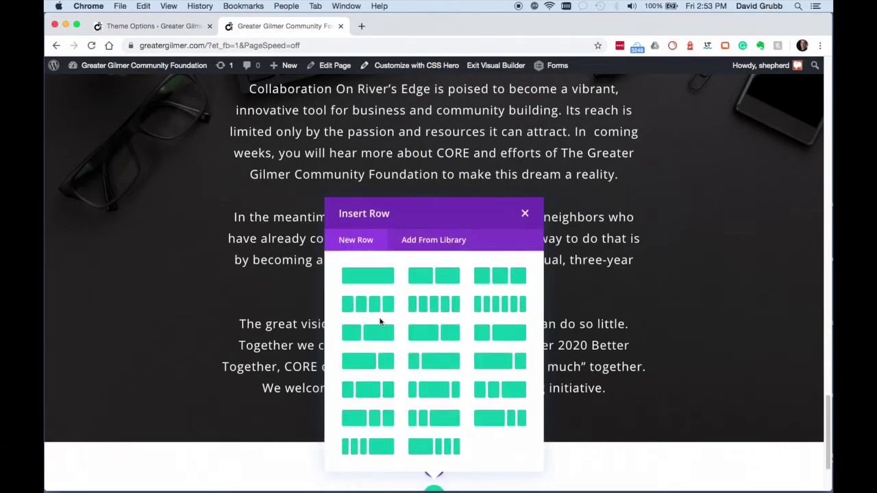
click(434, 275)
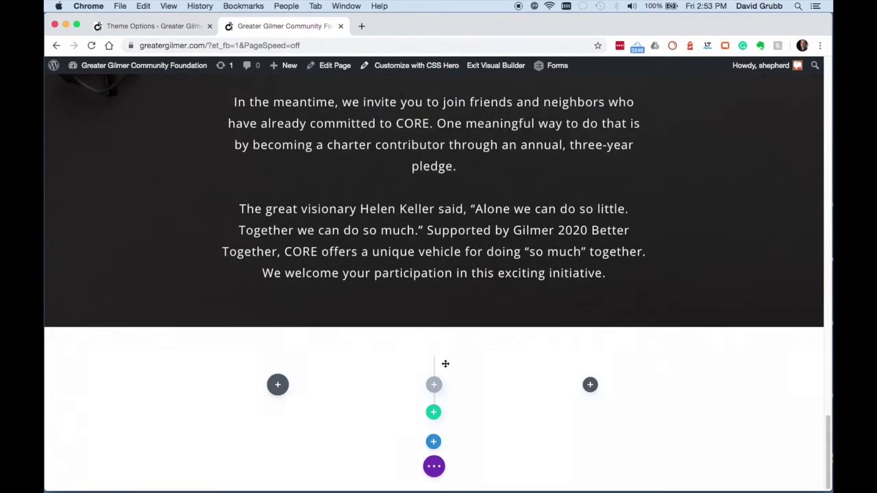
- Add a Text module to the first footer column, filled with the contact details and copyright line copied from the TextEdit notes
text(text)
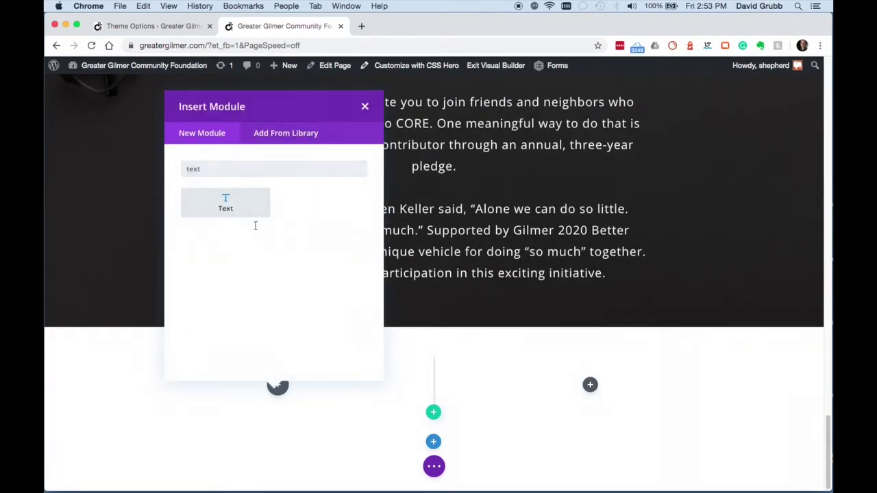
key(Escape)
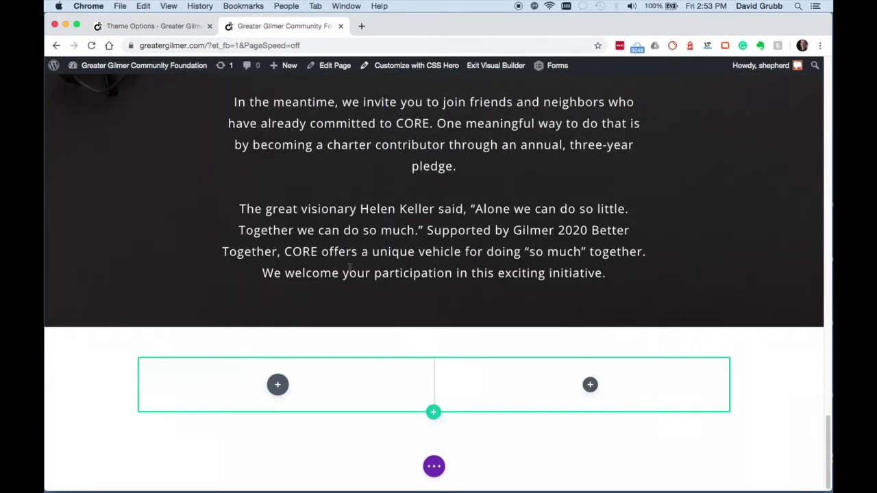
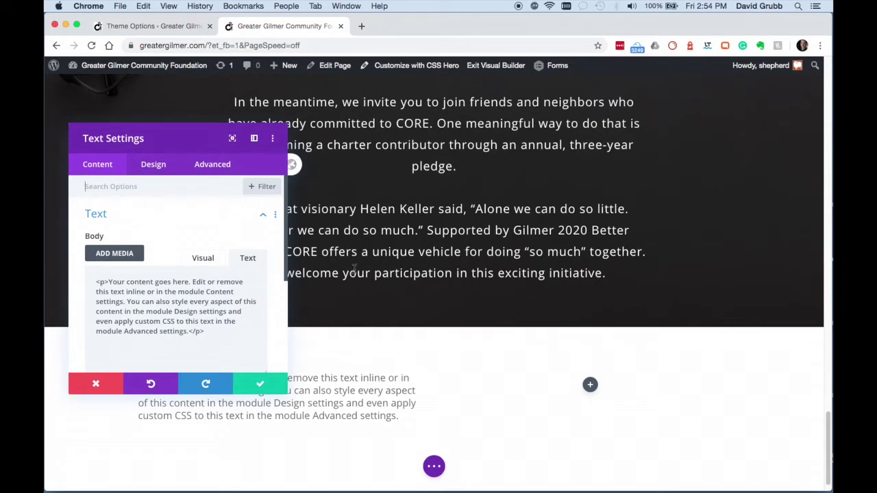
key(super+Tab)
click(177, 223)
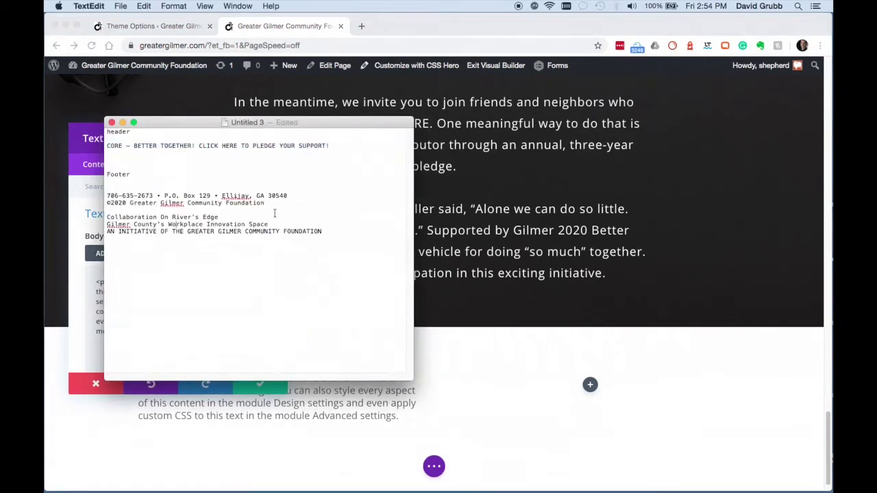
drag(268, 203, 96, 195)
key(super+c)
key(super+Tab)
key(super+a)
key(super+v)
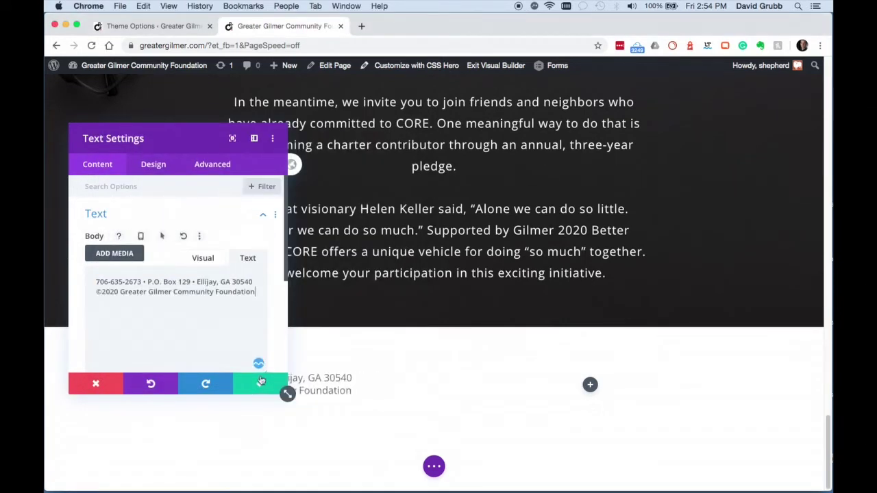
key(Escape)
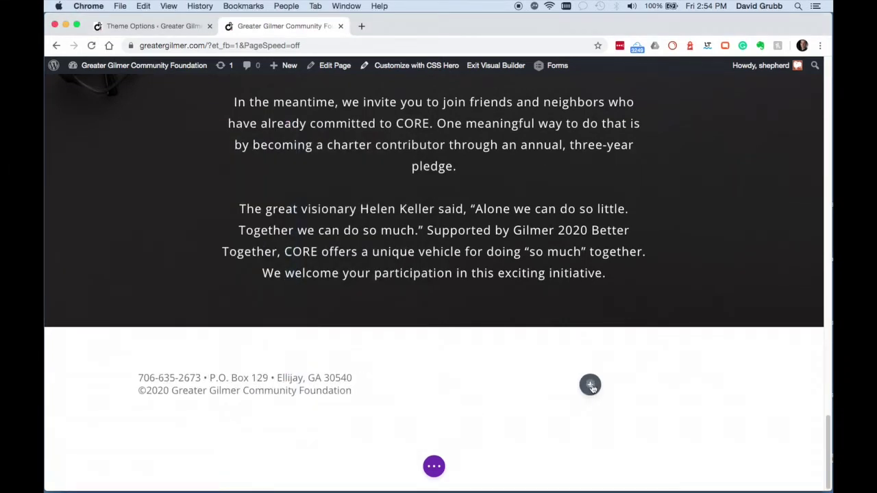
- Add a Text module to the second footer column with the three lines from "Collaboration On River's Edge" onward, copied from the TextEdit notes
click(590, 385)
text(text)
click(544, 210)
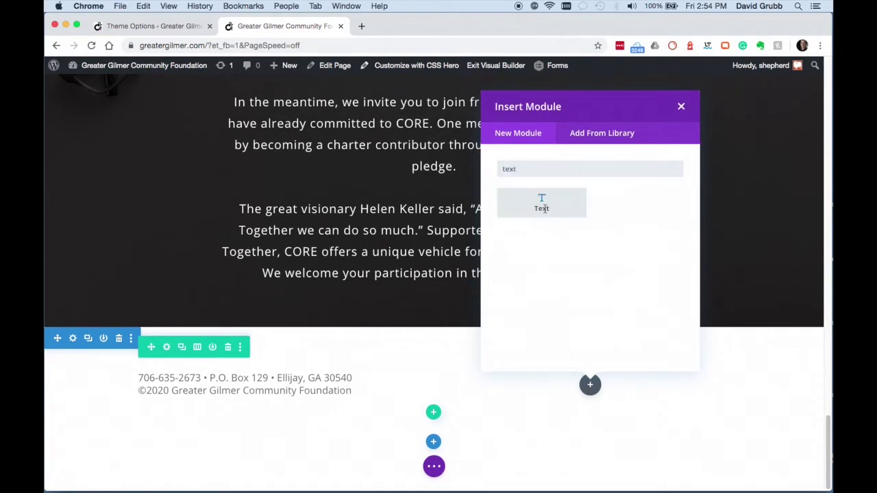
key(super+Tab)
drag(329, 235, 104, 216)
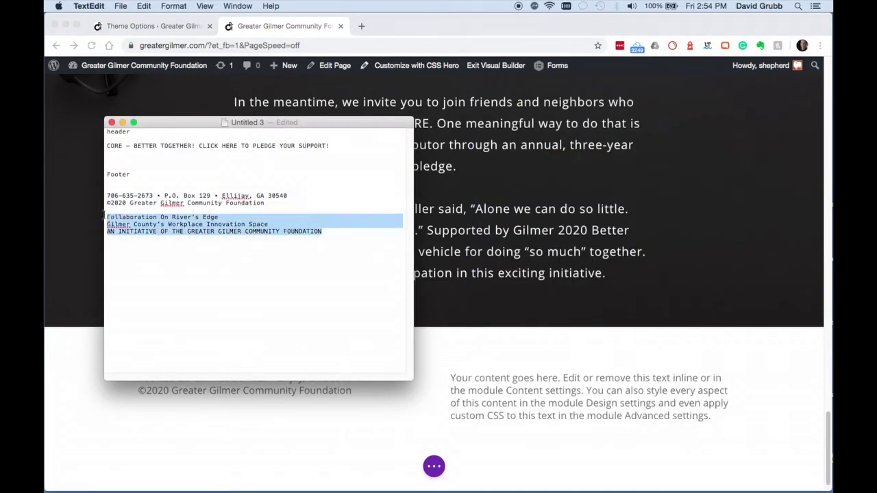
key(super+c)
key(super+Tab)
triple_click(187, 322)
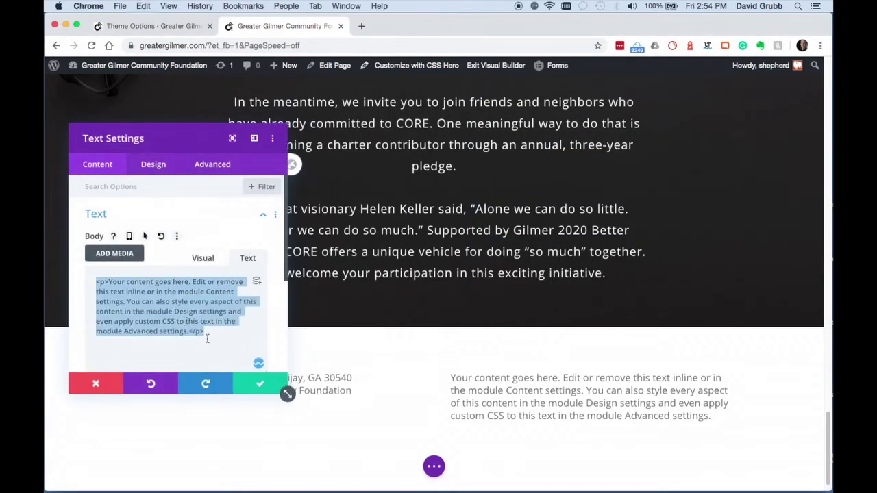
key(super+v)
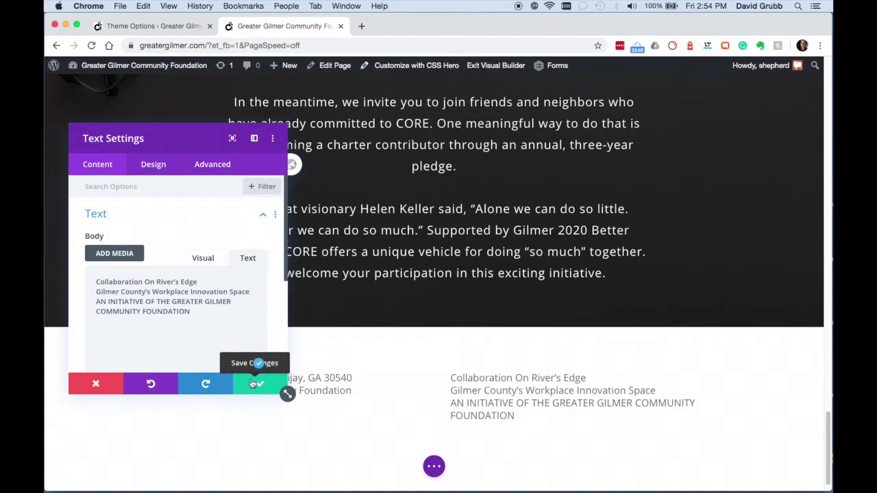
- Center-align the Collaboration On River's Edge text in the second footer column and bring up the page's save controls
click(153, 165)
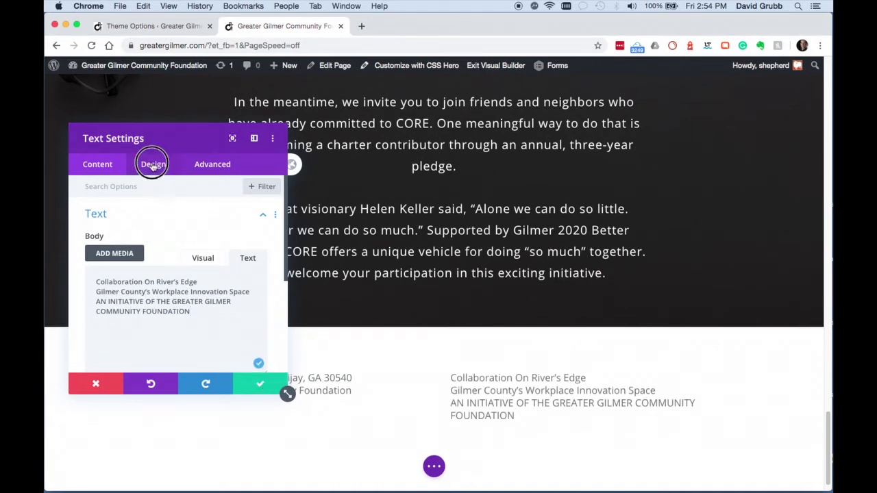
click(118, 221)
scroll(148, 277, down, 10)
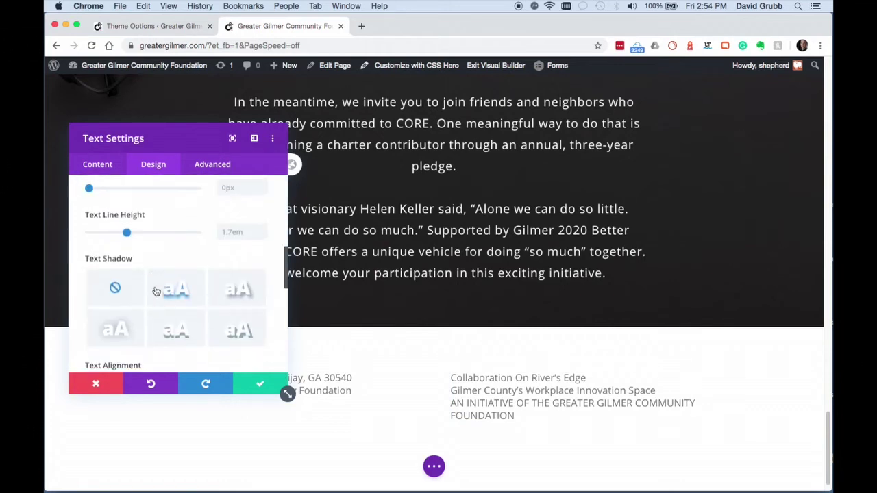
scroll(159, 284, up, 4)
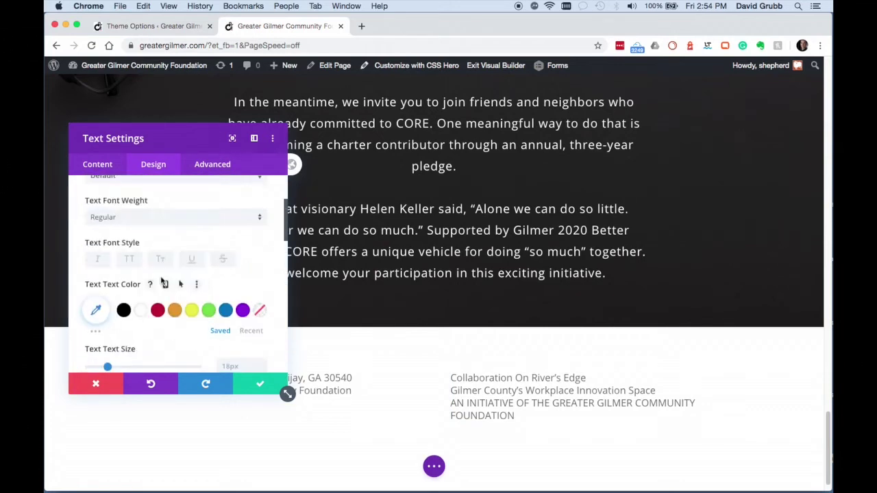
scroll(165, 284, down, 5)
scroll(178, 286, down, 5)
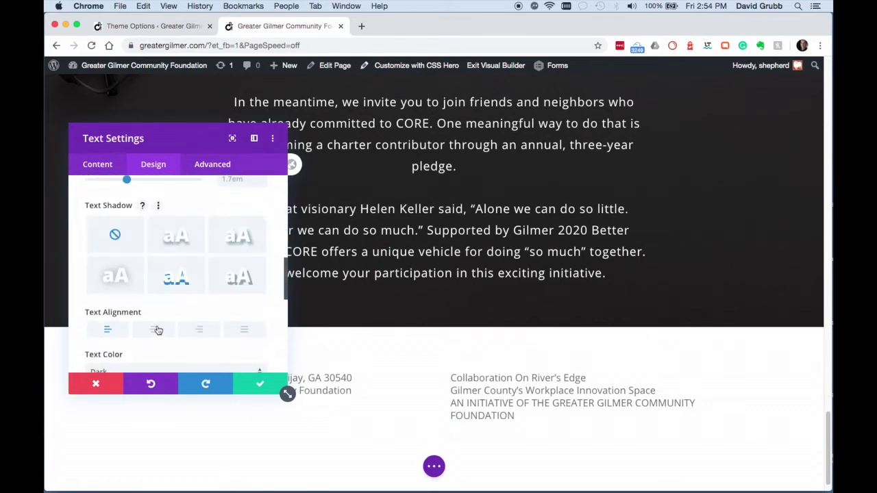
click(153, 330)
click(265, 381)
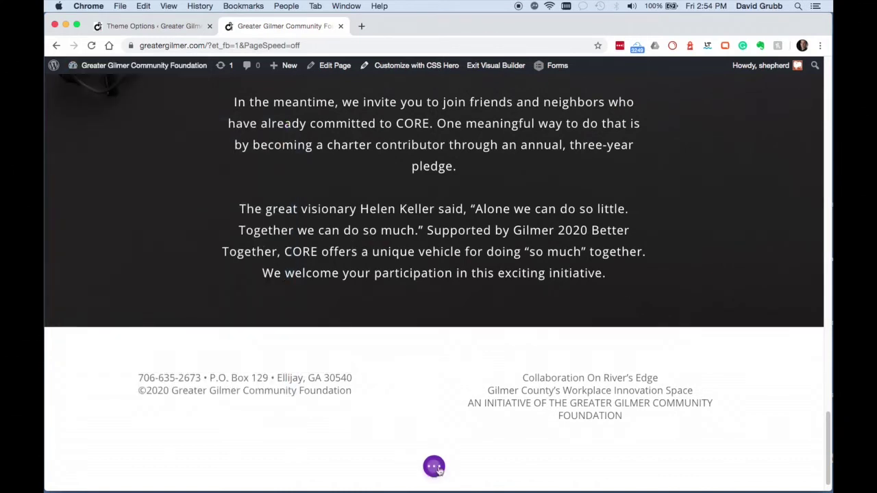
click(434, 467)
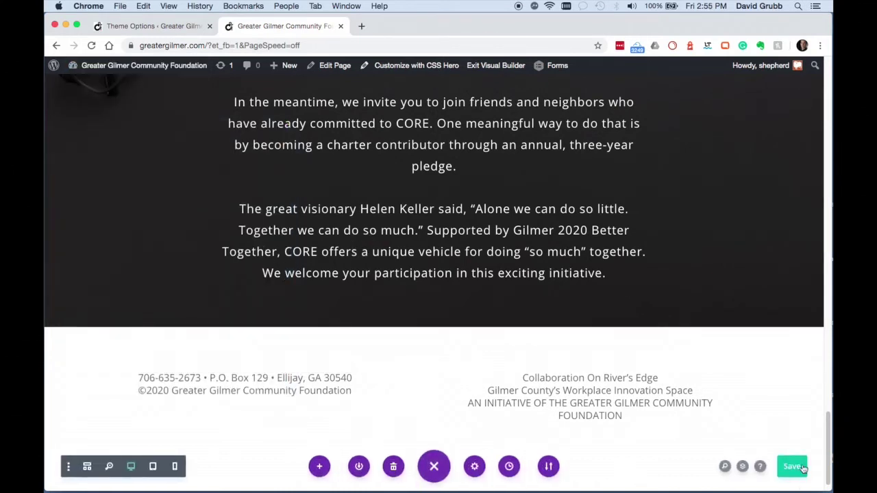
- Minimize the browser and the TextEdit notes, and move the CORE folder window aside to uncover the desktop screenshots
click(66, 26)
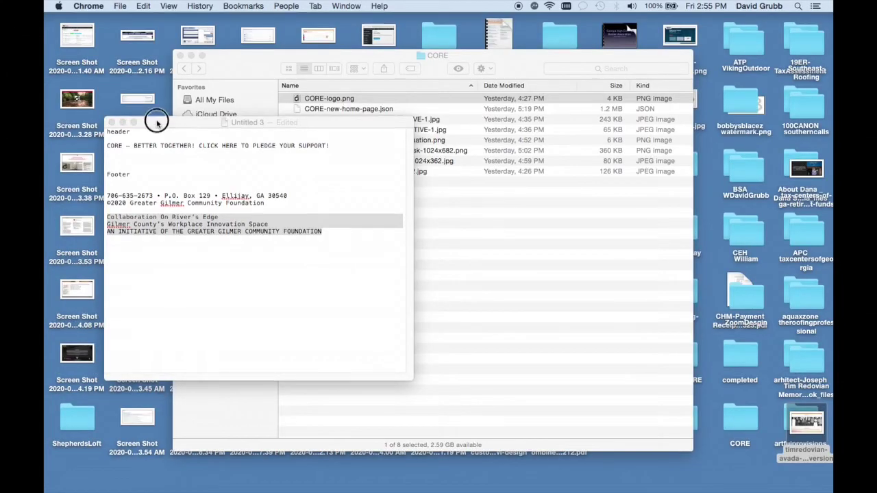
click(156, 140)
click(136, 135)
drag(225, 65, 315, 61)
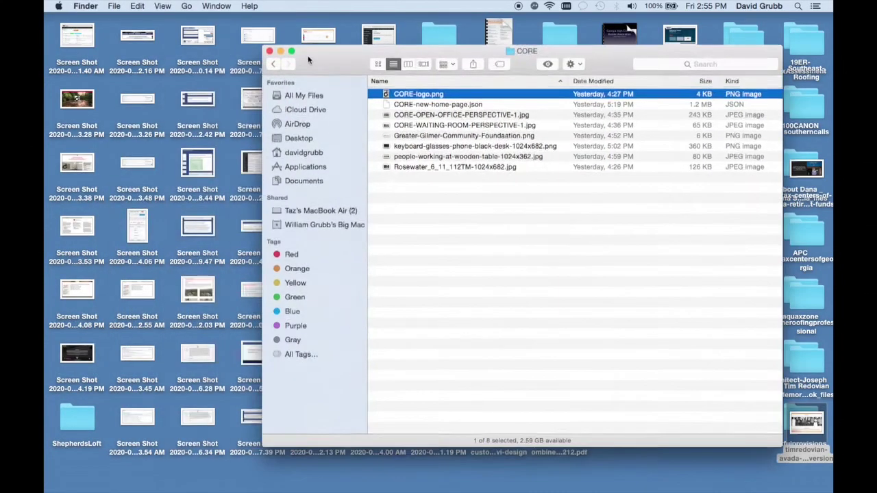
- Preview the desktop screenshots of the original CORE page to identify the ones belonging to this project
click(79, 291)
key(space)
key(Down)
key(Up)
key(Up)
key(Up)
key(Up)
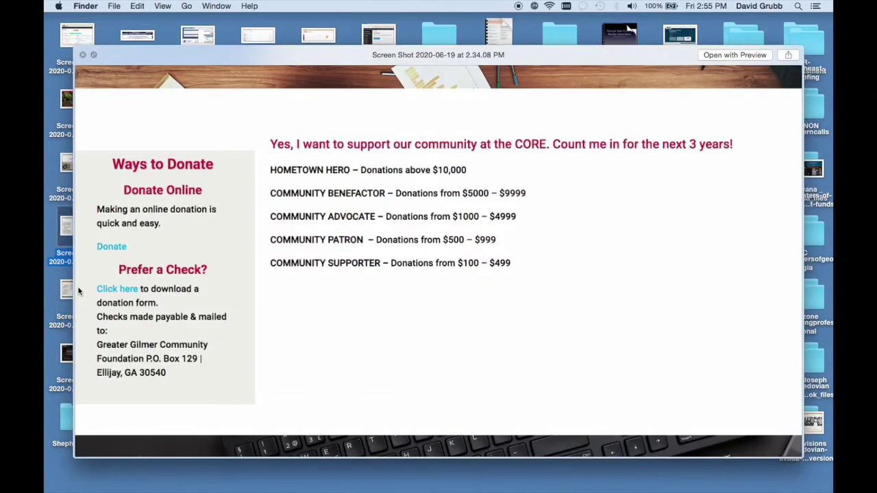
key(Down)
key(space)
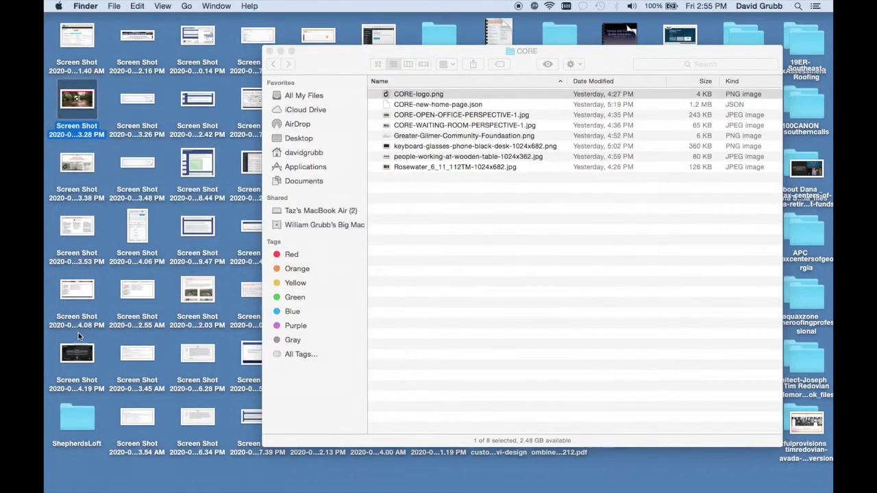
- Move the five page screenshots, 2.33.28 PM through 2.34.19 PM, from the desktop into the CORE folder
super+click(78, 354)
super+click(77, 291)
super+click(72, 229)
super+click(77, 165)
drag(77, 164, 448, 257)
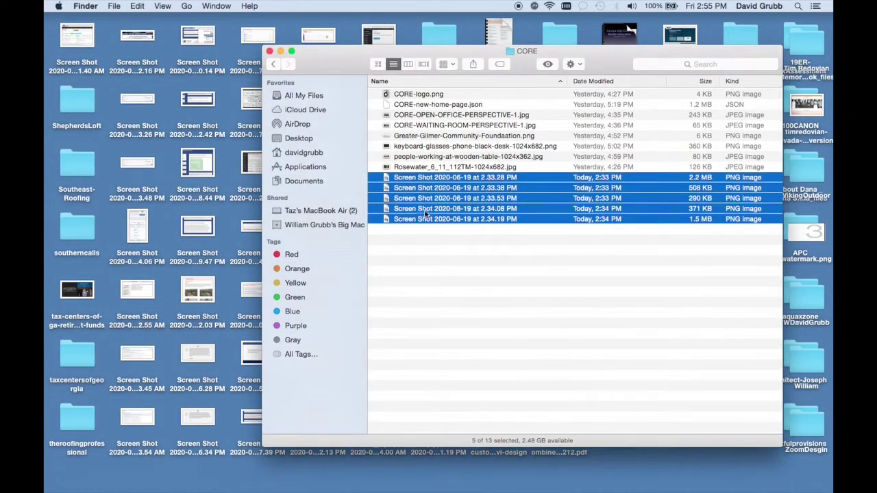
- Preview Screen Shot 2020-06-19 at 2.34.19 PM in the CORE folder to examine the original footer design
click(412, 178)
click(414, 219)
key(space)
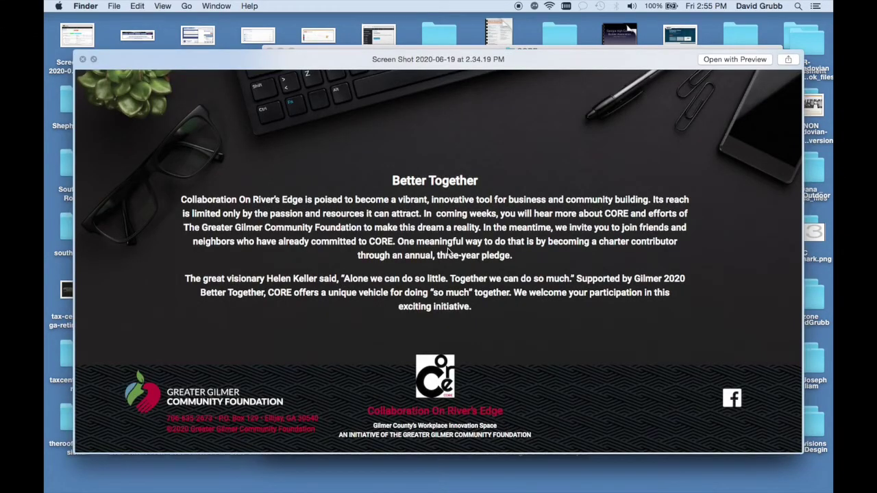
- Switch back to Chrome and add an Image module below the contact text in the first footer column
mouse_move(445, 480)
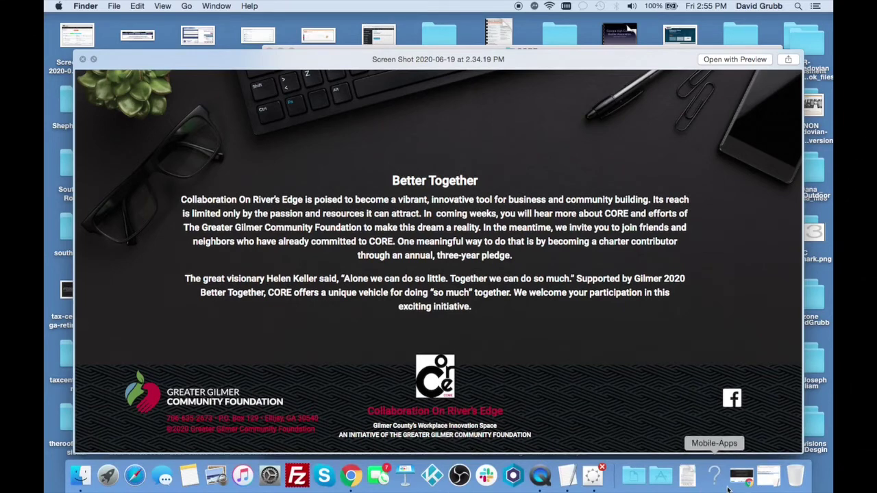
click(361, 474)
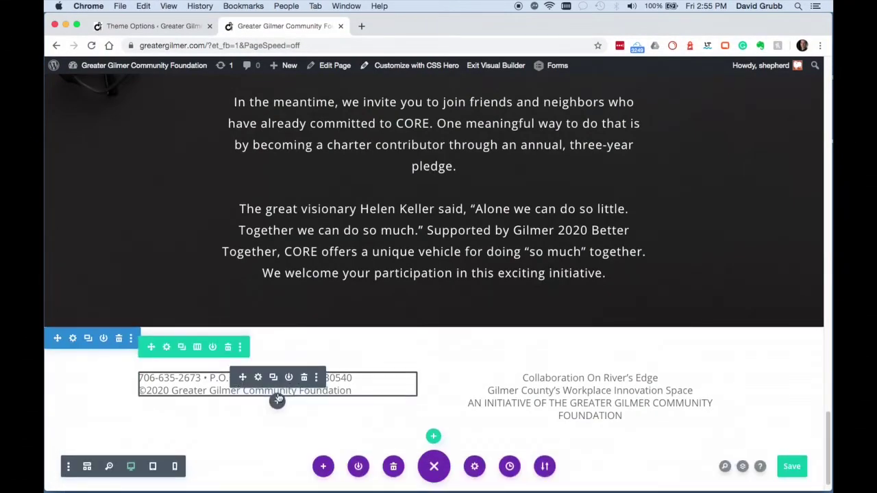
click(277, 401)
text(image)
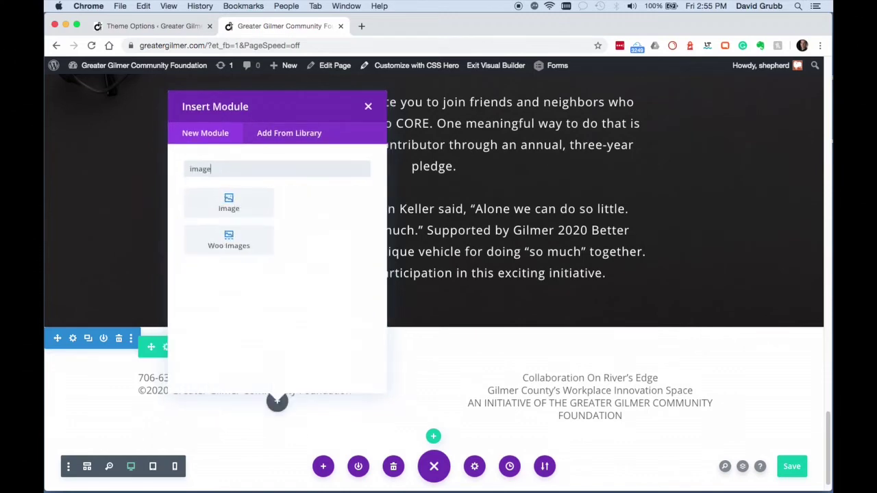
click(229, 199)
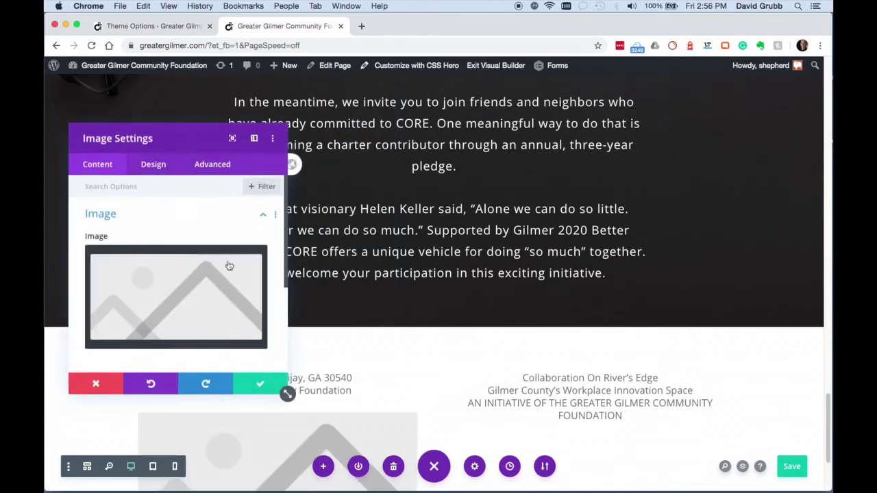
- Use the Greater Gilmer Community Foundation logo as the footer image and move the module above the contact text
click(217, 261)
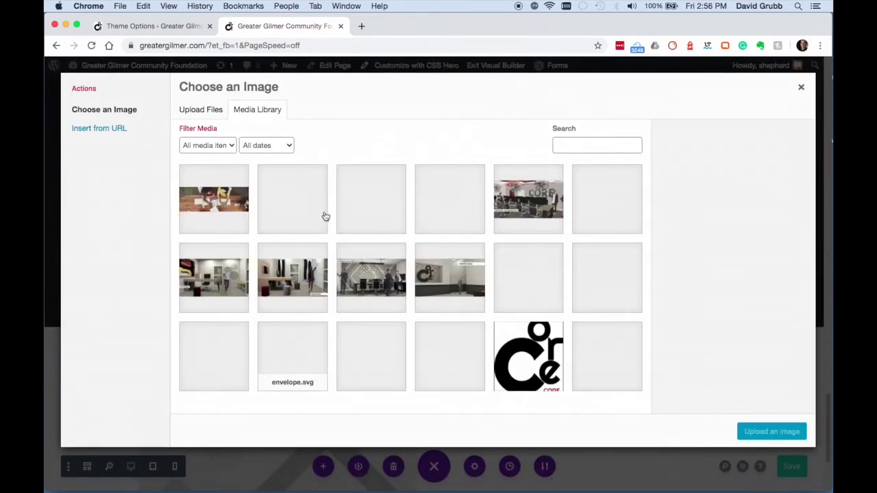
key(super+Tab)
key(space)
drag(326, 217, 324, 215)
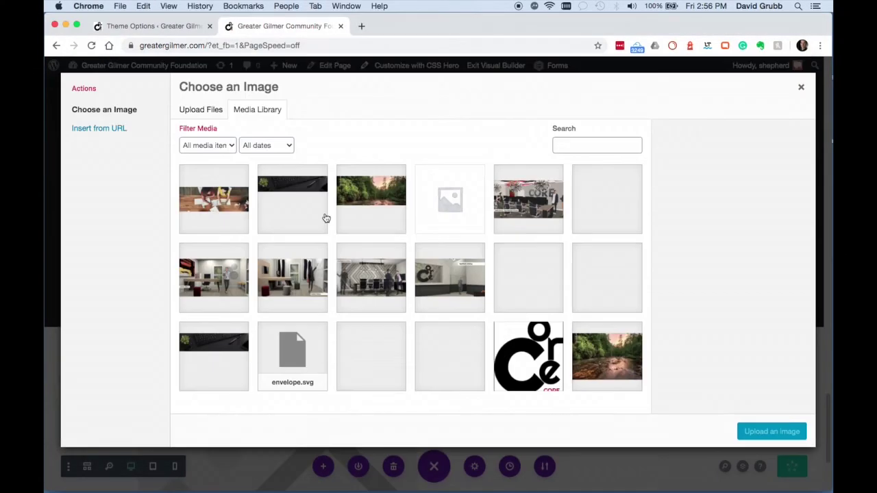
click(781, 432)
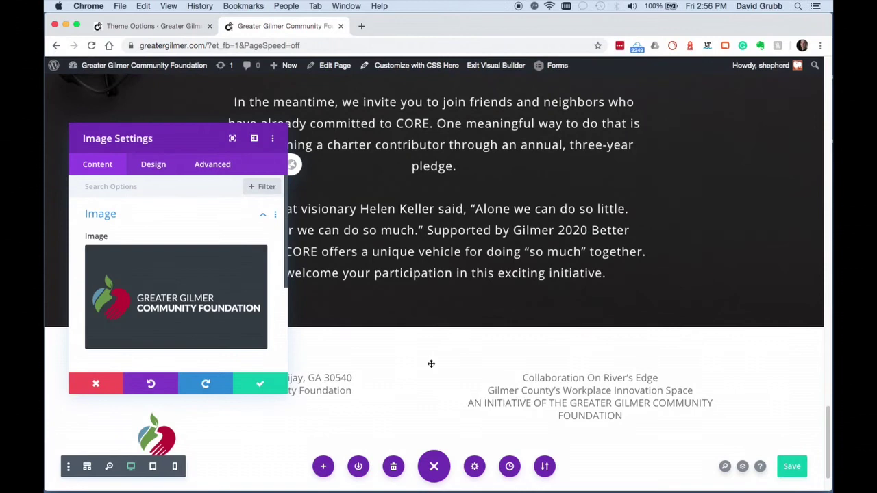
click(277, 387)
drag(243, 396, 240, 370)
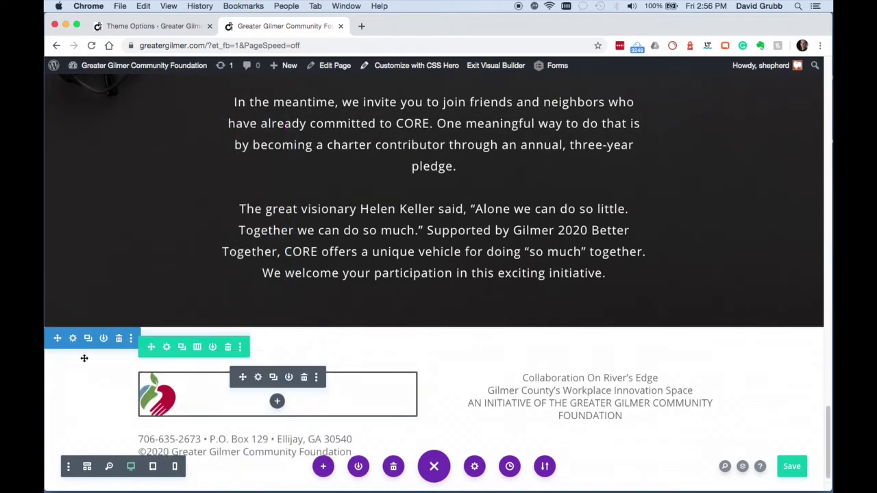
- Set the footer section's background color to black
click(73, 338)
click(148, 168)
click(98, 165)
click(113, 249)
click(176, 297)
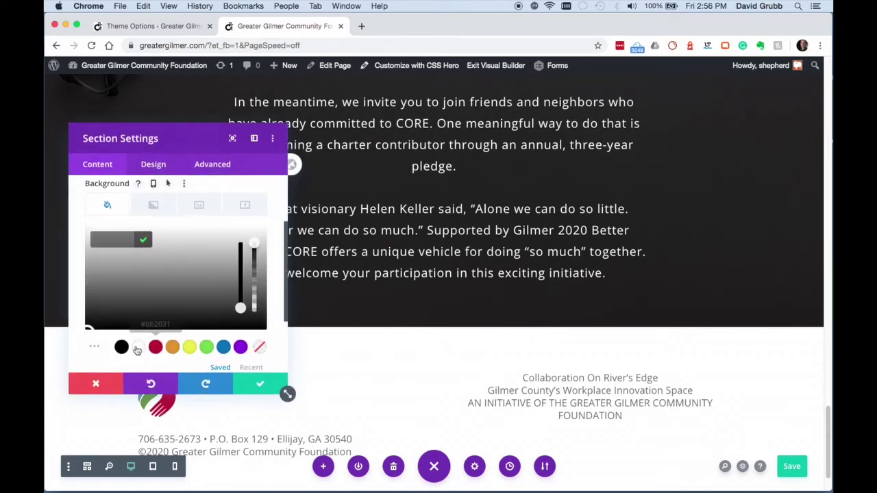
click(121, 347)
click(259, 385)
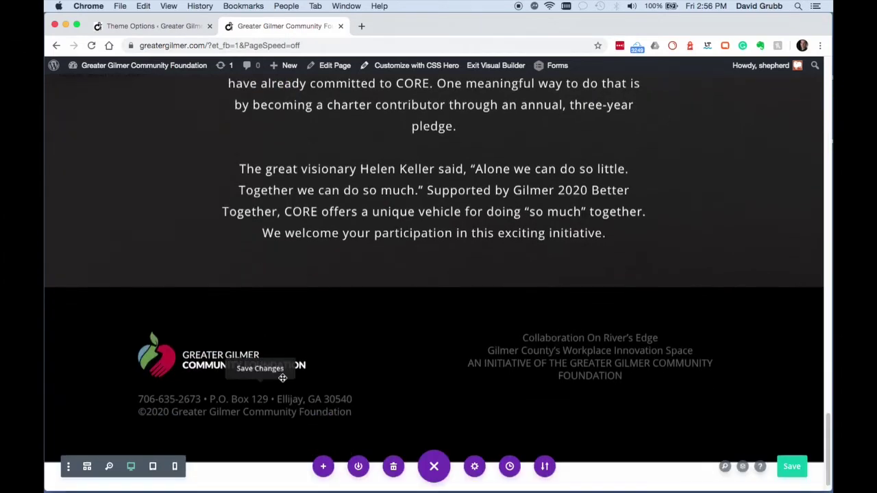
- Center-align the Greater Gilmer Community Foundation logo in the first footer column
click(262, 337)
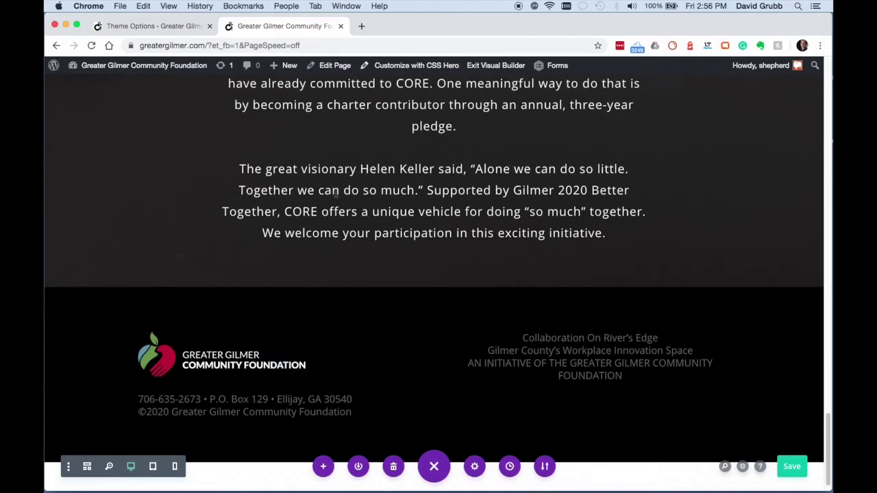
click(153, 165)
click(111, 213)
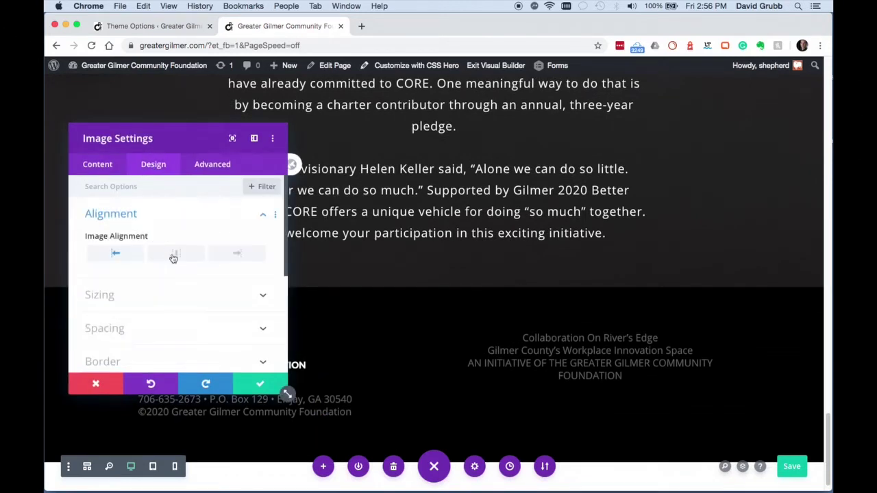
click(274, 388)
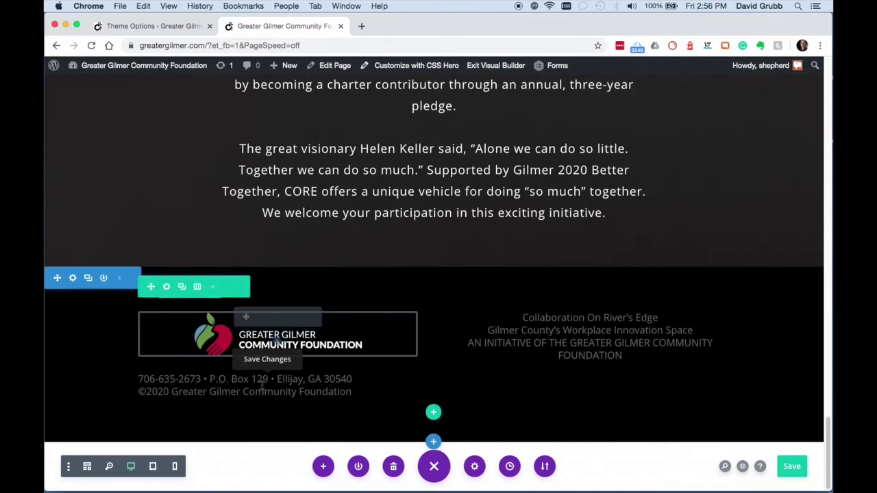
- Center-align the contact details and copyright text in the first footer column
click(259, 382)
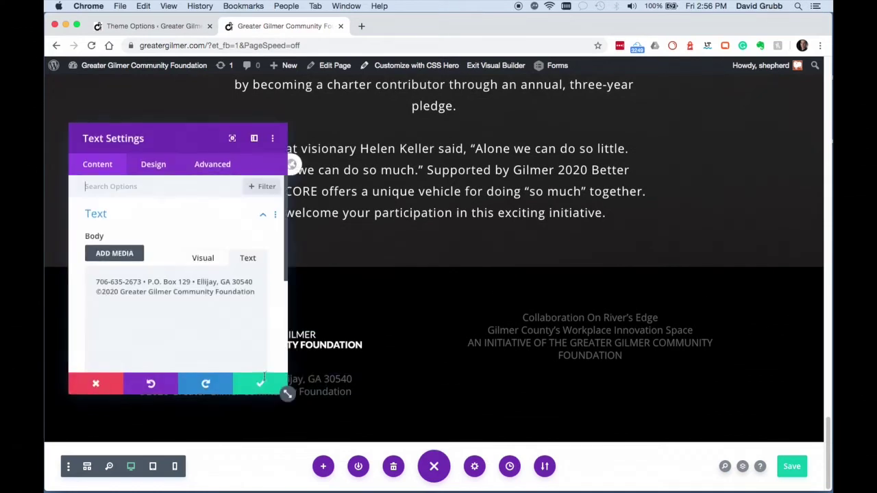
click(154, 164)
scroll(139, 291, down, 4)
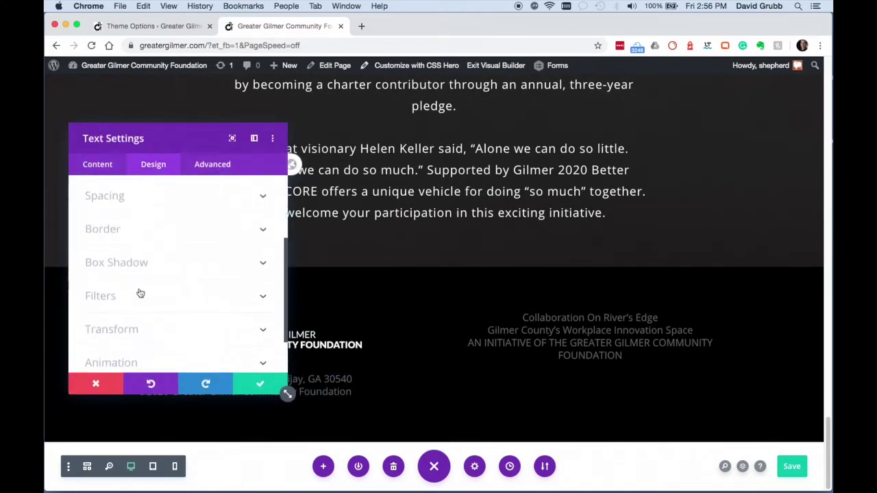
scroll(139, 292, up, 4)
click(107, 219)
scroll(154, 295, down, 6)
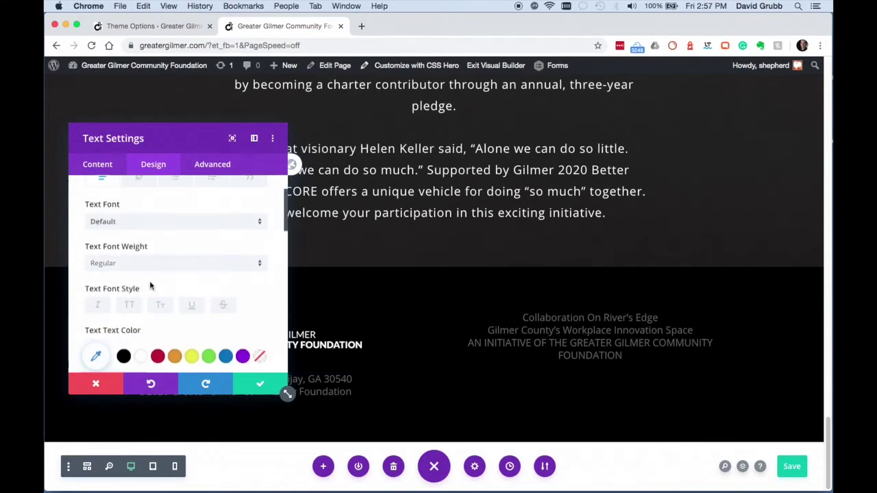
scroll(163, 311, down, 5)
click(155, 304)
- Find the light text option for the first footer column's text, set Text Color to Light, and save the module
scroll(154, 274, up, 10)
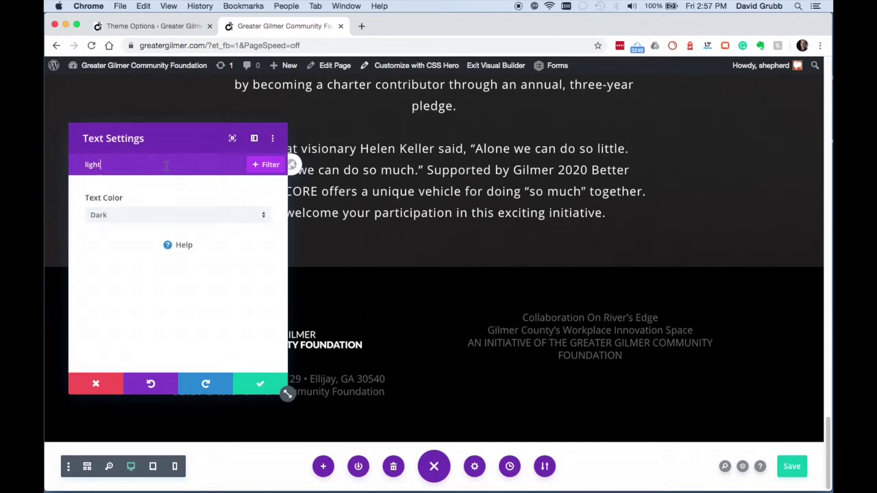
click(104, 218)
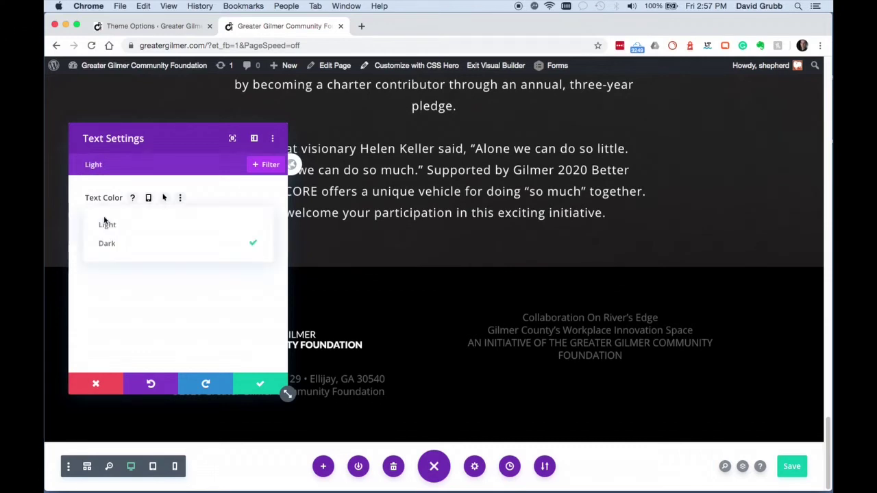
click(113, 226)
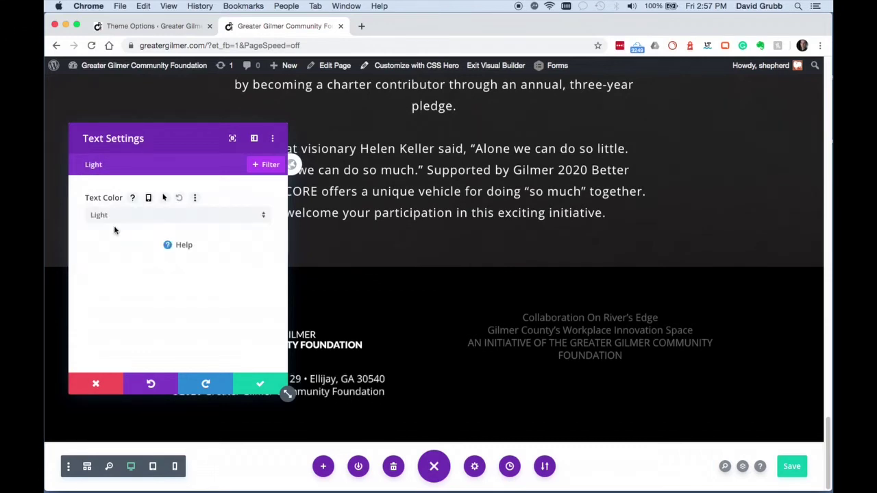
drag(137, 139, 500, 113)
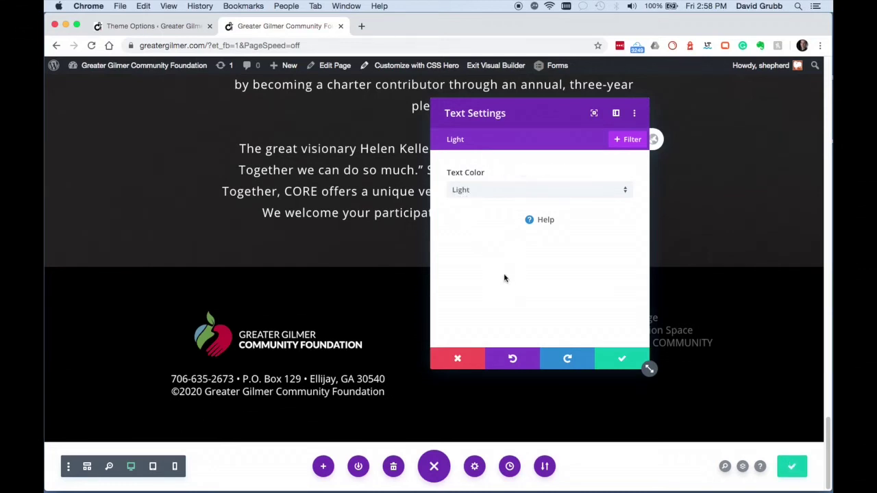
click(624, 366)
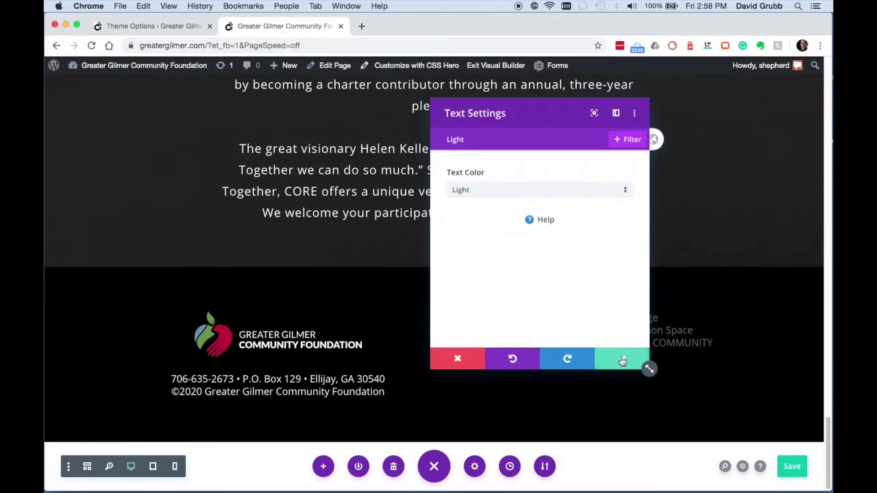
- Set the second footer column's text color to Light and save the module
click(570, 317)
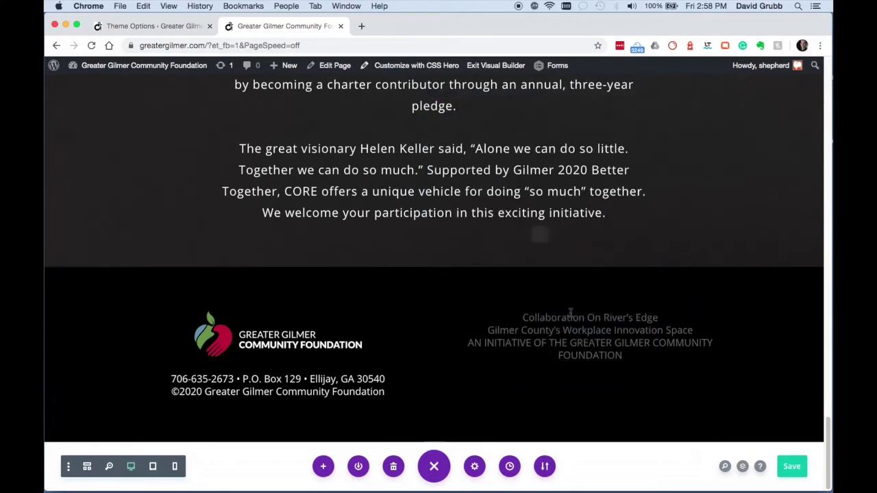
click(514, 139)
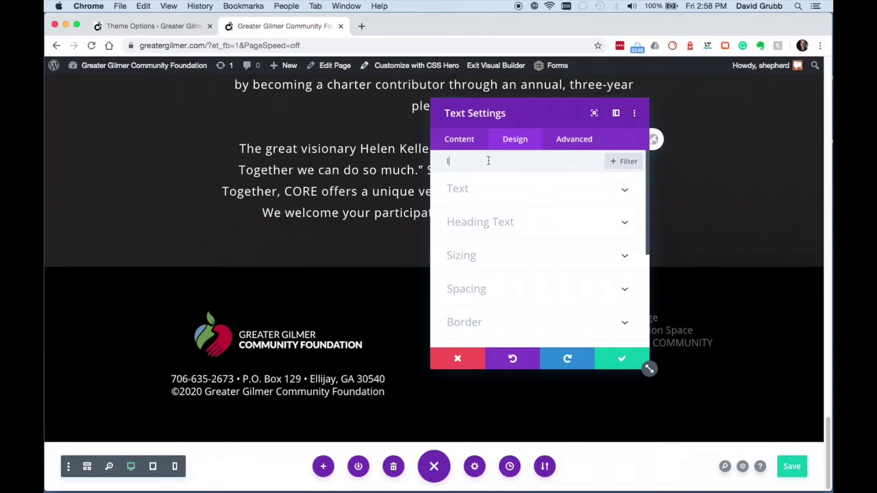
drag(526, 109, 309, 127)
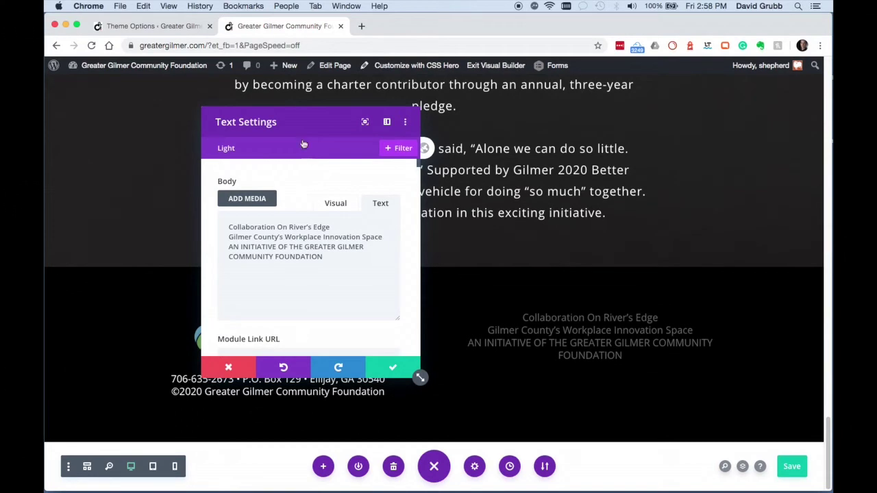
click(300, 200)
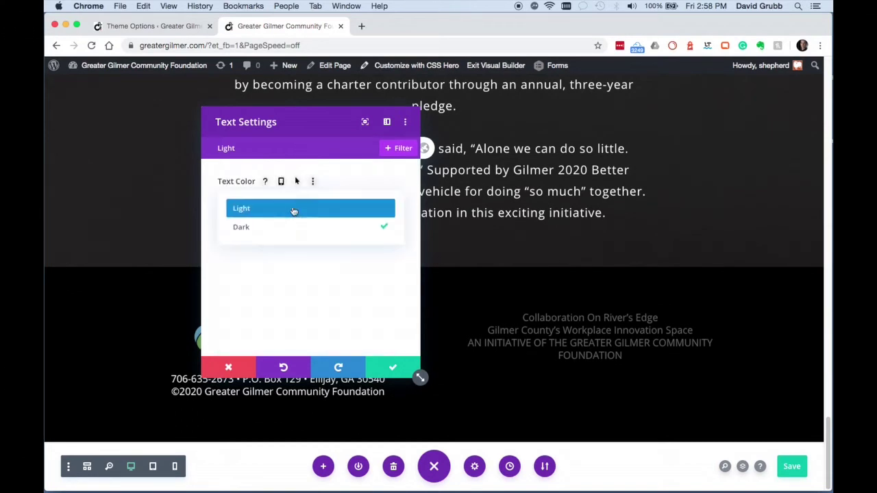
click(293, 208)
click(391, 368)
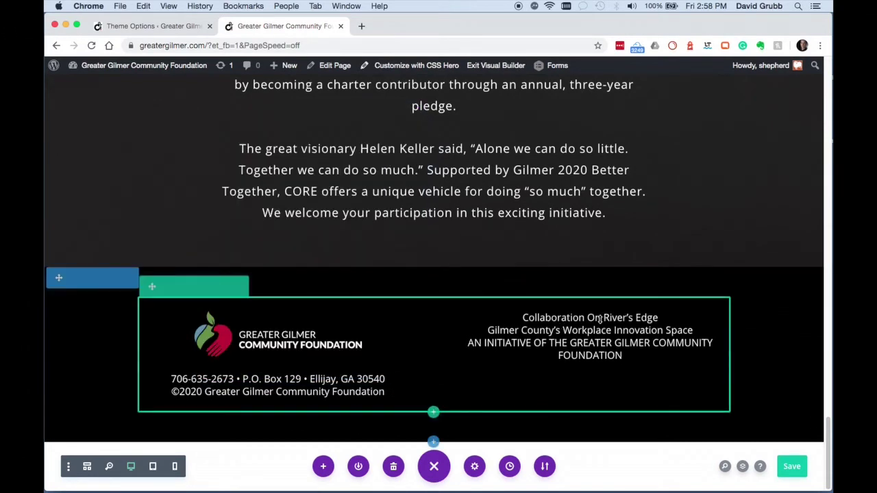
- Insert an image module showing core-favicon.png in the second footer column and place it above the text
click(589, 341)
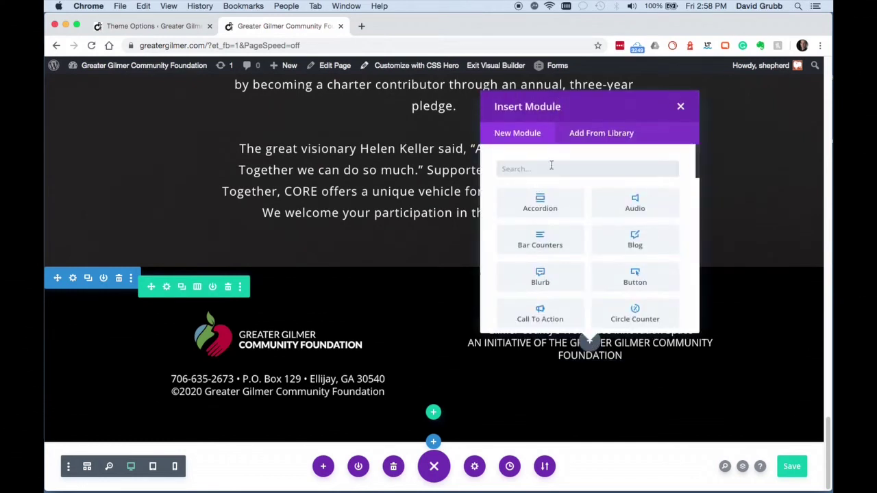
text(image)
click(545, 205)
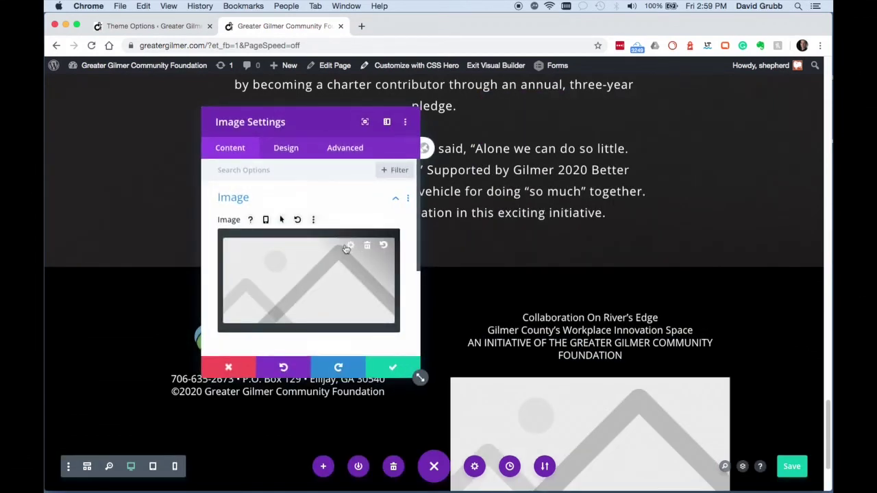
click(348, 250)
click(543, 289)
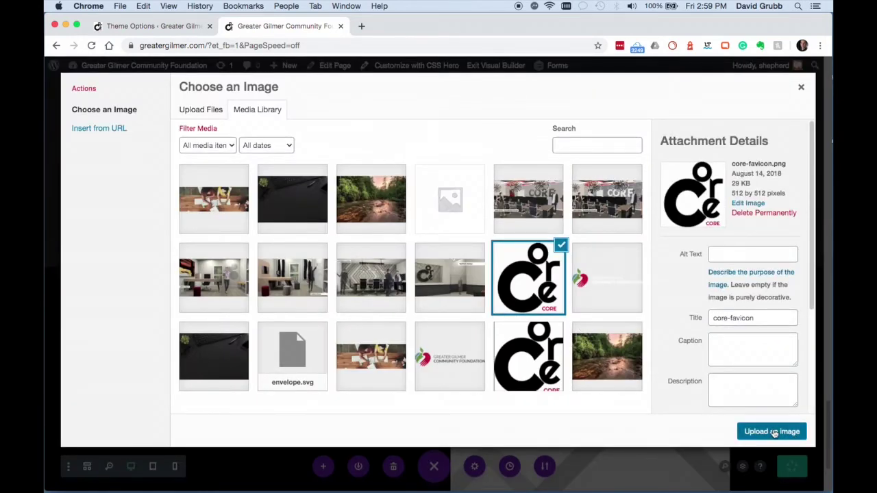
click(772, 430)
click(415, 374)
scroll(579, 383, down, 5)
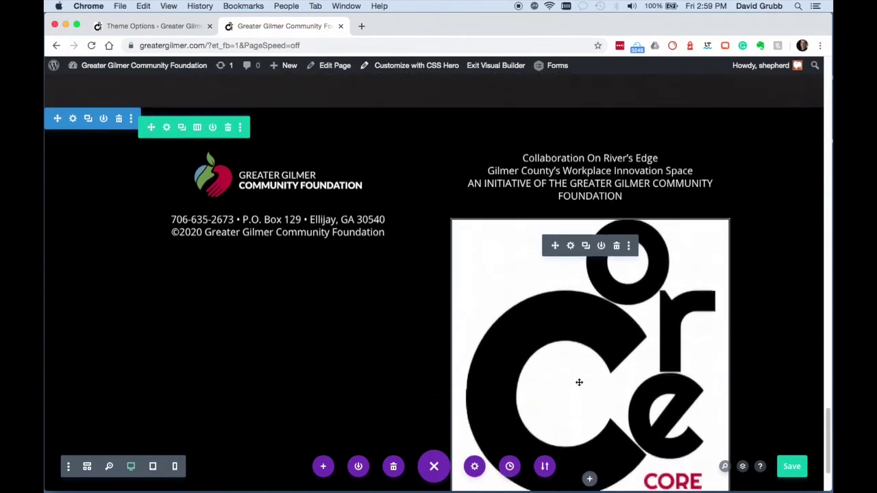
drag(577, 381, 565, 308)
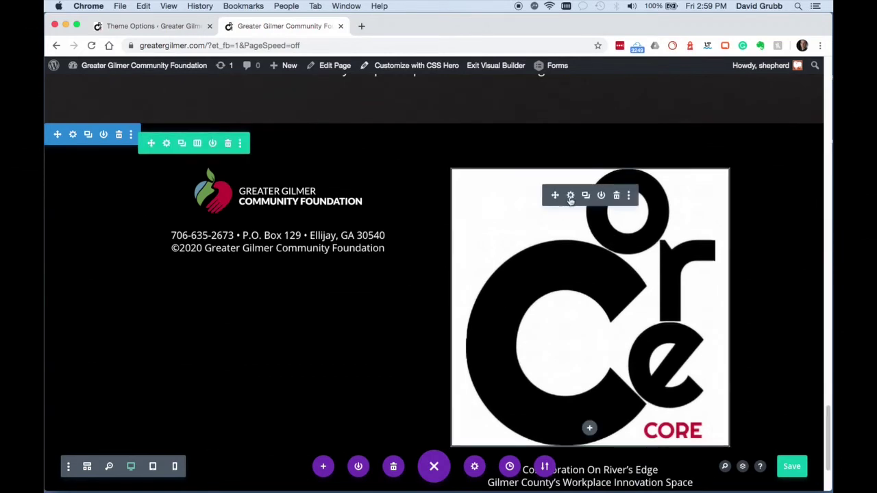
- Center-align the CORE logo in the second footer column and shrink its width to 21%
click(569, 197)
click(285, 144)
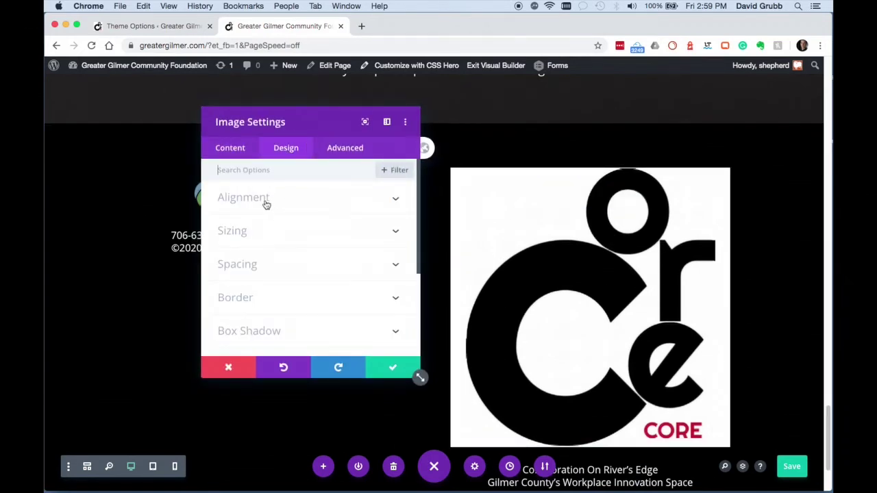
click(266, 201)
click(241, 281)
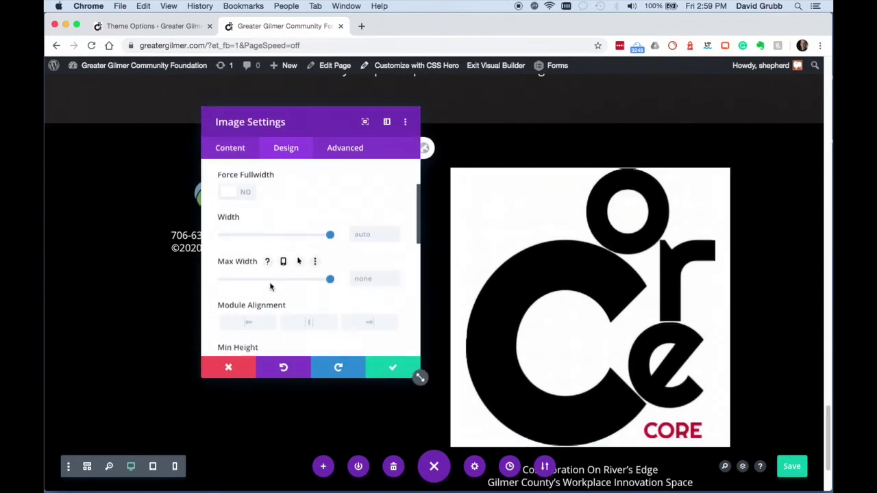
scroll(270, 287, down, 1)
mouse_move(259, 207)
mouse_down()
mouse_move(235, 210)
mouse_move(245, 209)
mouse_up()
- Reduce the footer CORE logo's width to 10%
drag(316, 127, 185, 135)
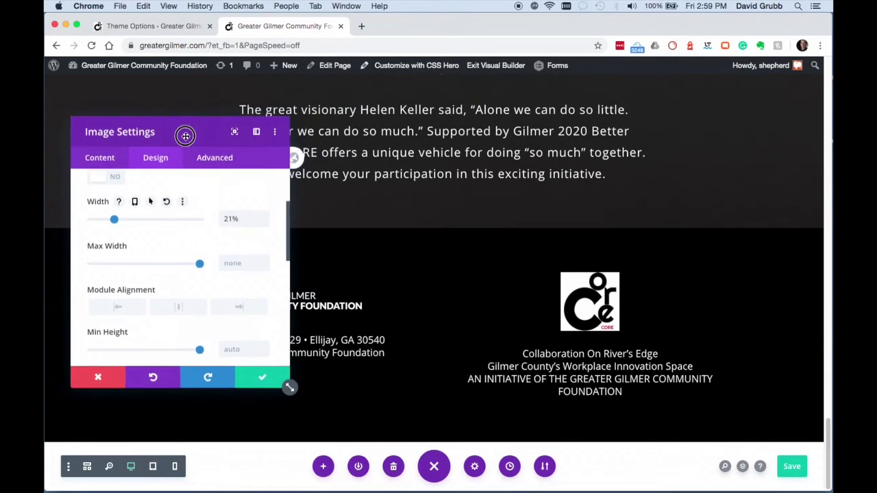
click(264, 224)
click(264, 223)
click(265, 224)
click(264, 223)
click(264, 224)
click(264, 224)
click(264, 223)
click(264, 223)
click(264, 223)
click(265, 224)
click(265, 224)
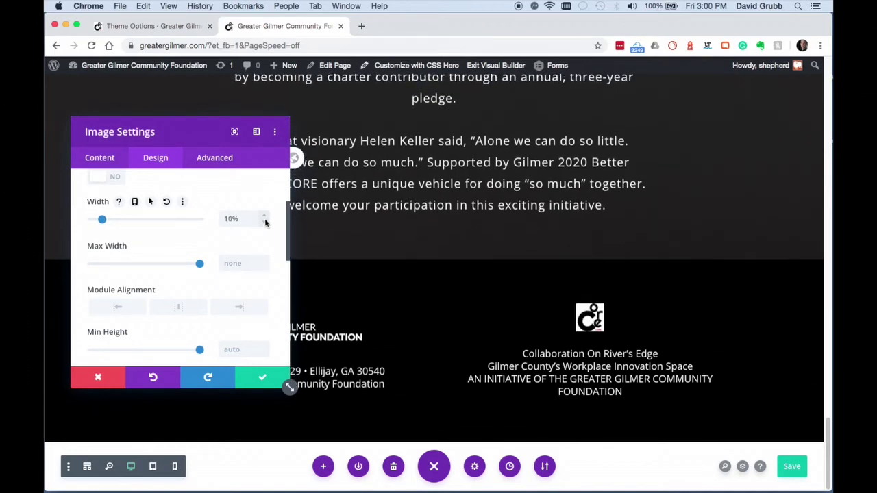
- Set the footer CORE logo's width to 16%, then save the image module and the page
drag(204, 132, 170, 154)
scroll(246, 232, up, 2)
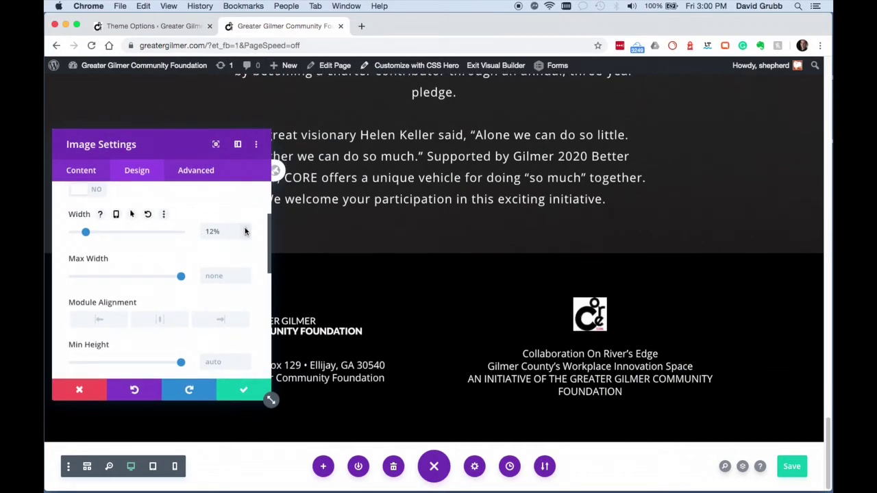
scroll(245, 231, up, 3)
scroll(245, 231, up, 1)
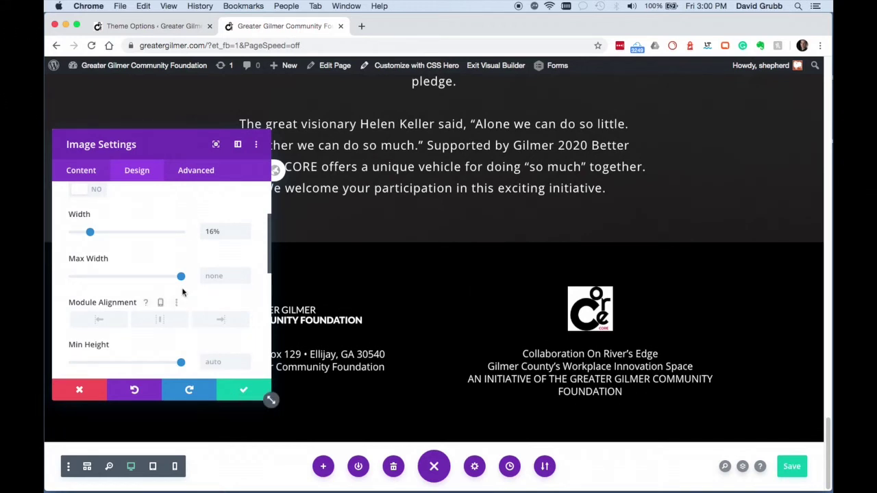
scroll(173, 301, up, 1)
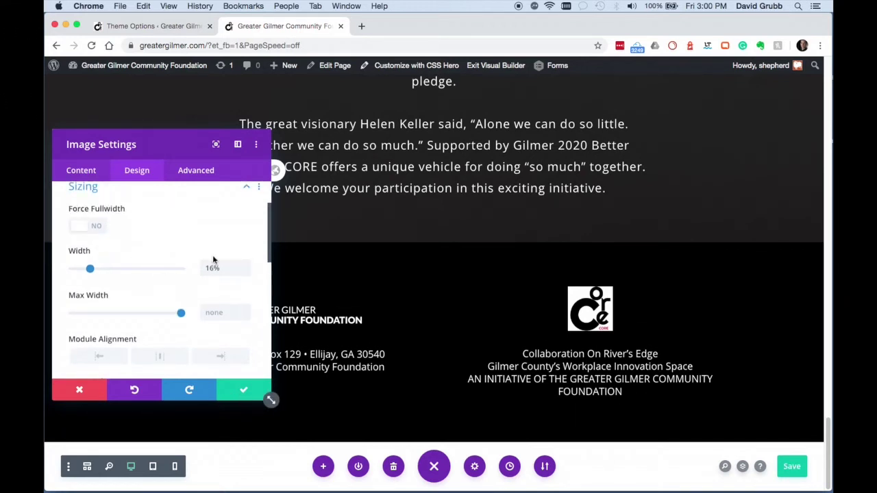
click(244, 391)
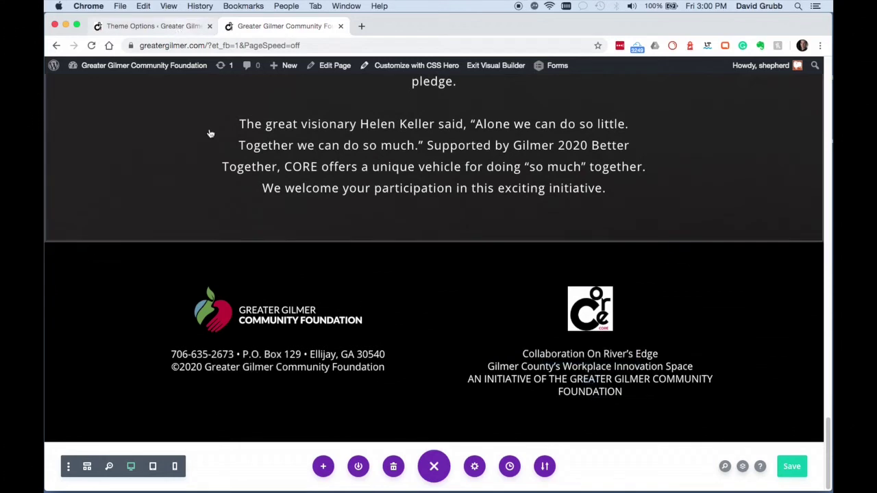
click(791, 466)
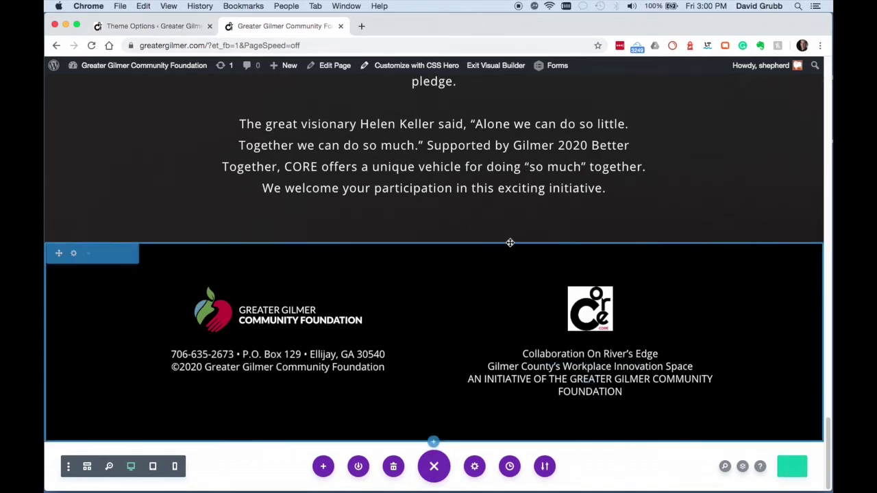
- Review the finished home page from the hero section down to the footer and save it again
scroll(509, 243, up, 5)
scroll(504, 244, up, 10)
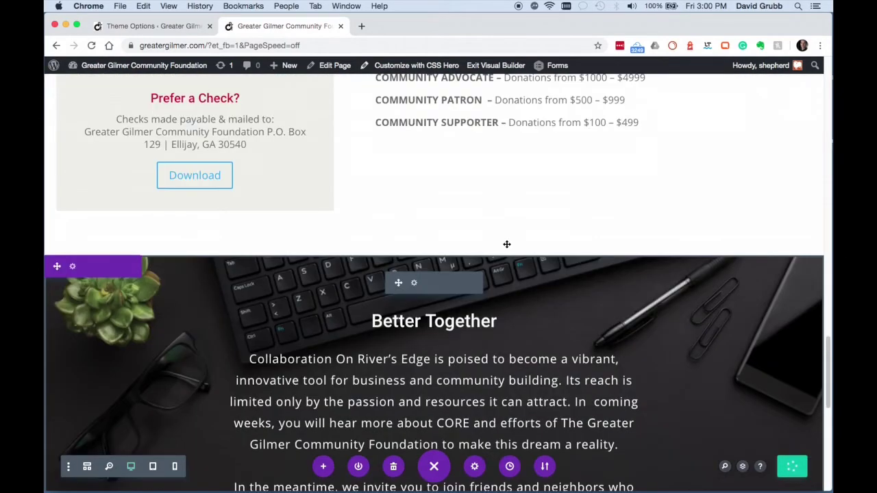
scroll(506, 244, up, 20)
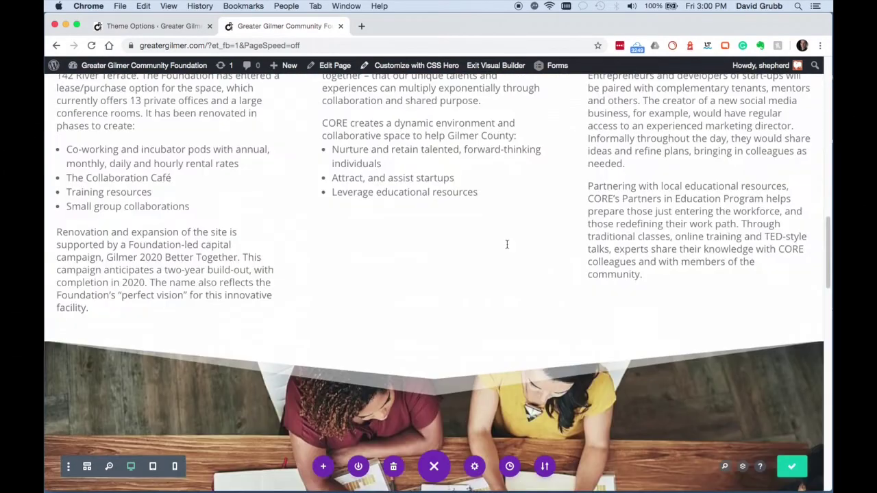
scroll(519, 283, down, 20)
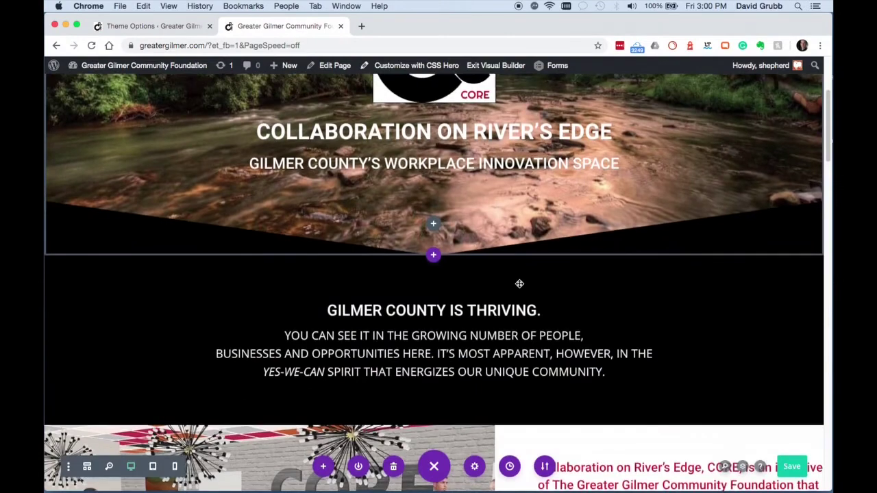
scroll(519, 283, down, 5)
scroll(519, 284, up, 6)
scroll(520, 284, down, 3)
scroll(520, 284, down, 1)
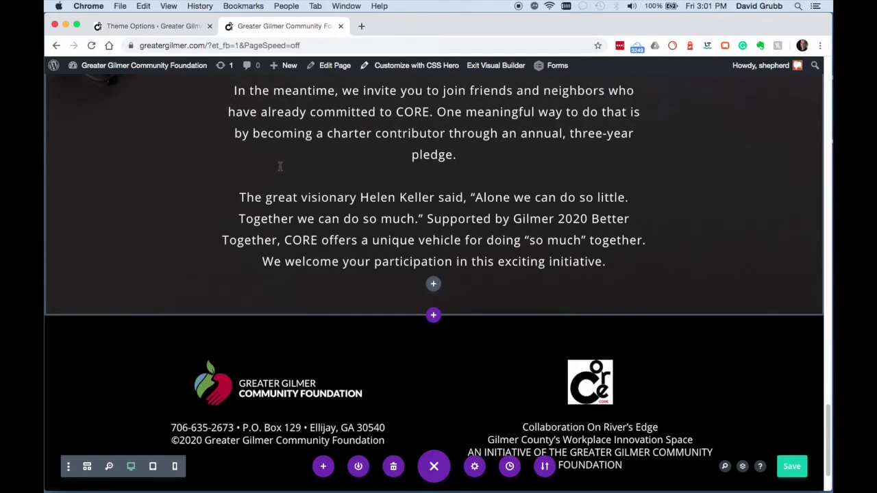
click(791, 466)
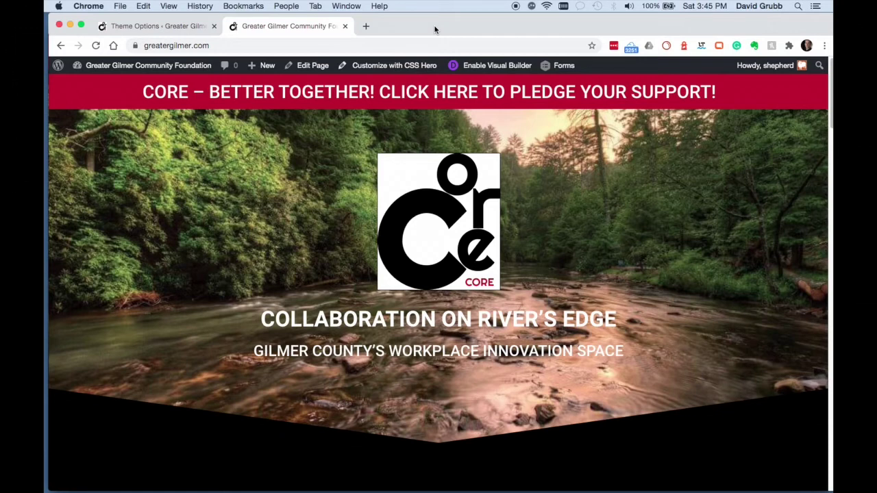
- Follow the home page's pledge banner link and examine the Annual Donation page's header, content and footer
click(435, 98)
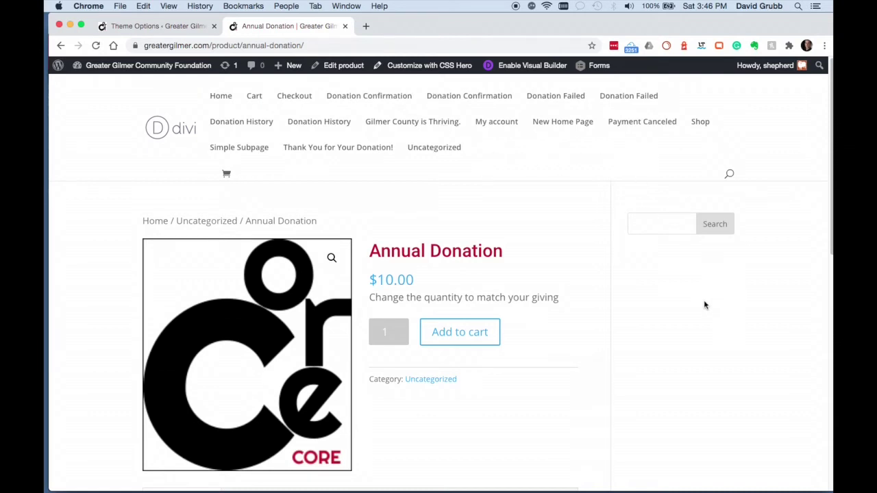
scroll(681, 337, down, 10)
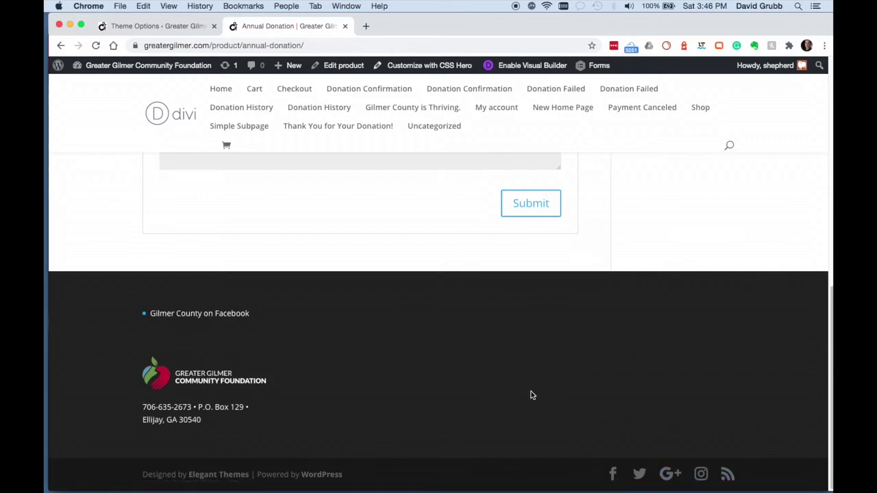
scroll(533, 394, up, 10)
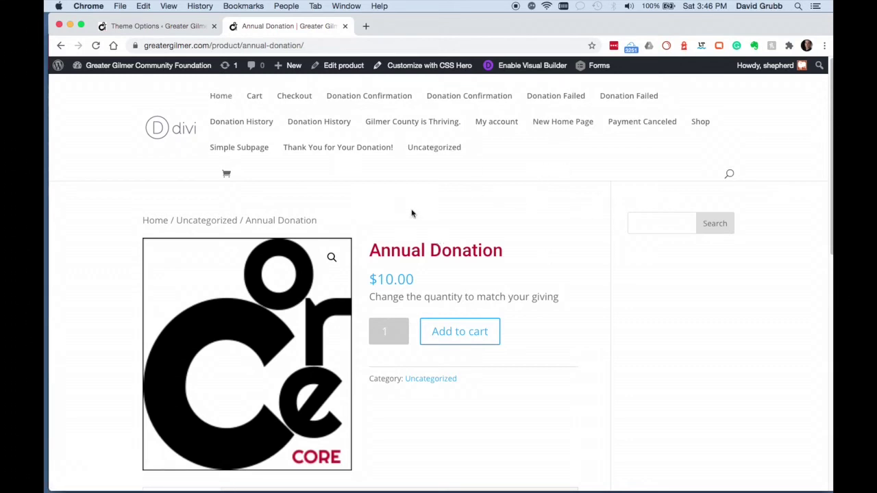
- Return to the WordPress admin and open the site's navigation menu editor
click(146, 28)
scroll(102, 363, down, 3)
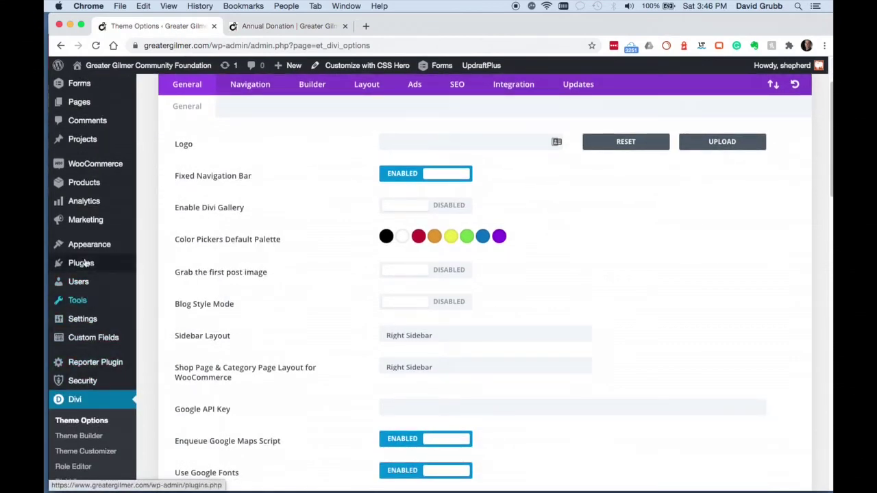
mouse_move(89, 244)
click(155, 245)
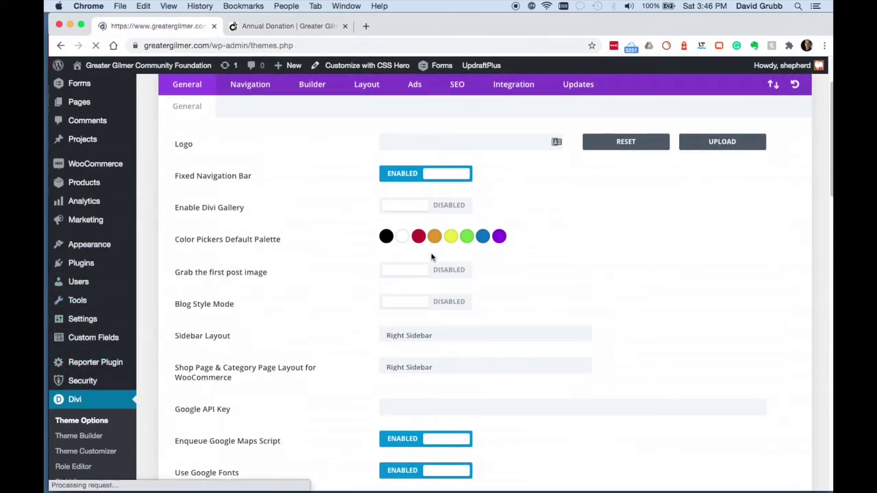
scroll(346, 327, down, 2)
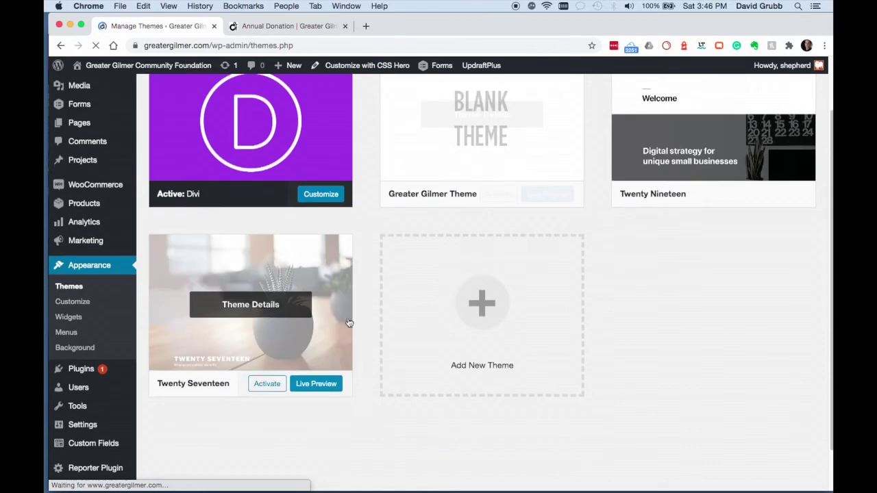
click(66, 332)
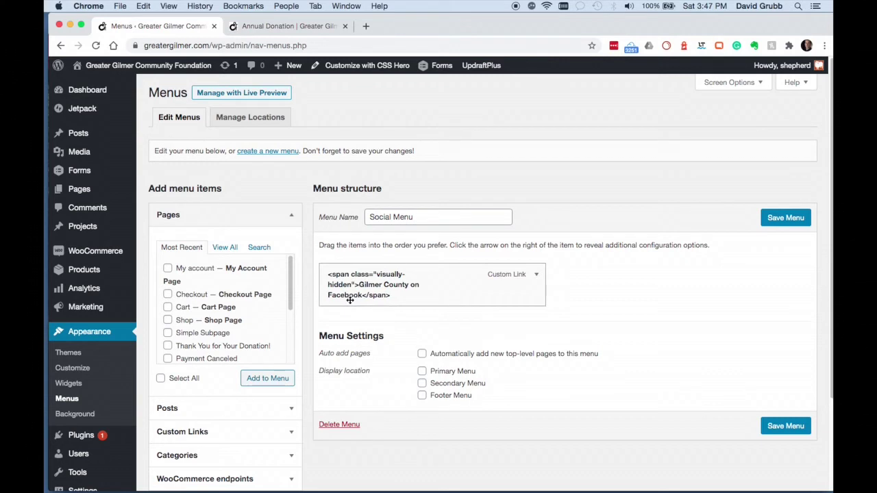
- Create a new navigation menu named Main
click(267, 154)
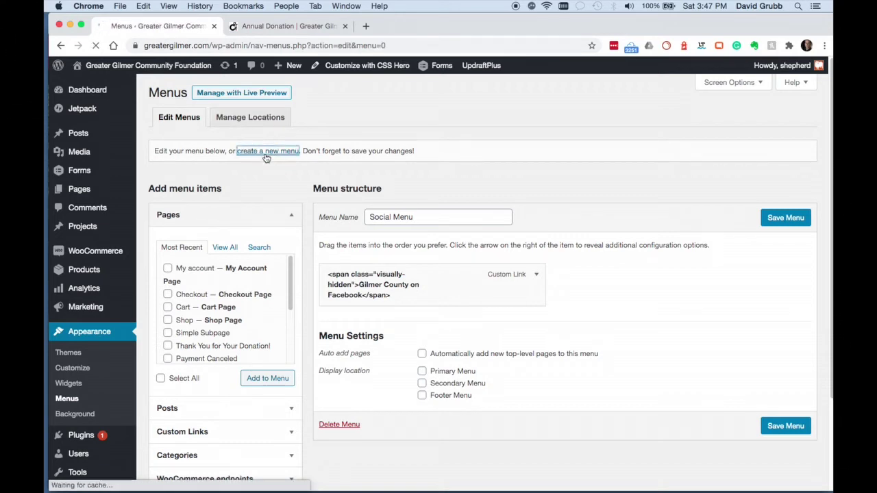
click(416, 213)
text(Main)
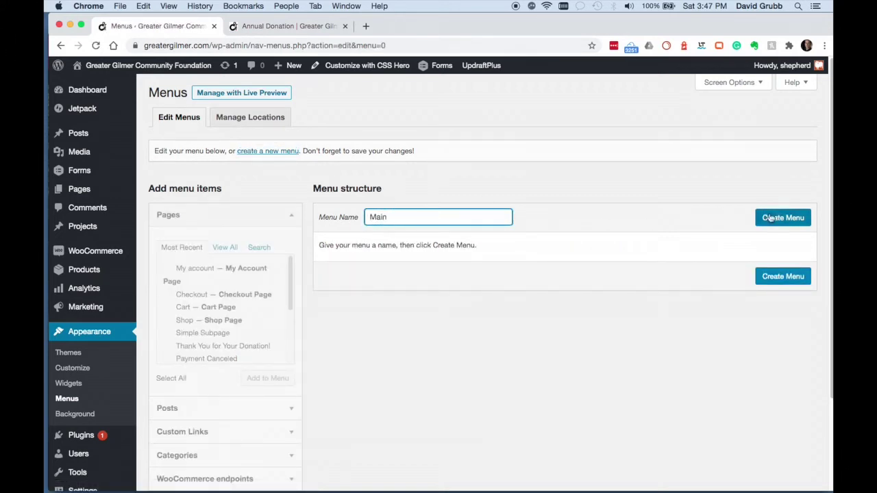
click(783, 218)
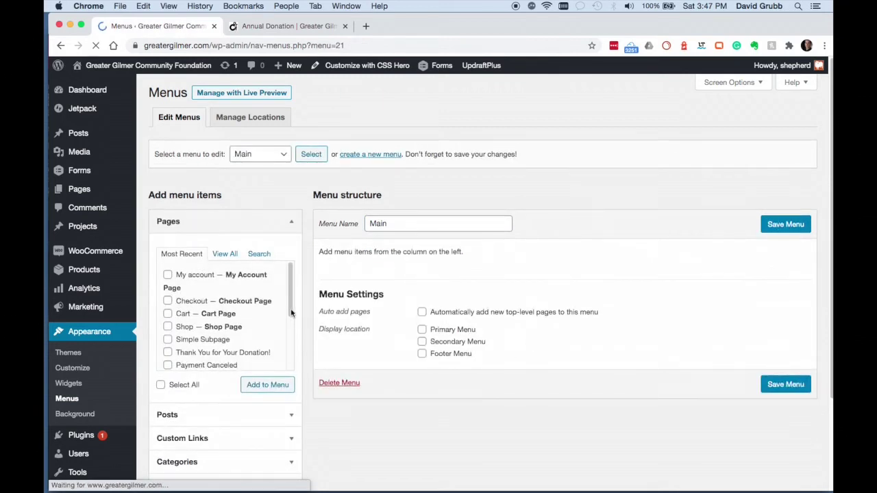
- Add the My account page to the Main menu
click(168, 275)
scroll(226, 336, down, 2)
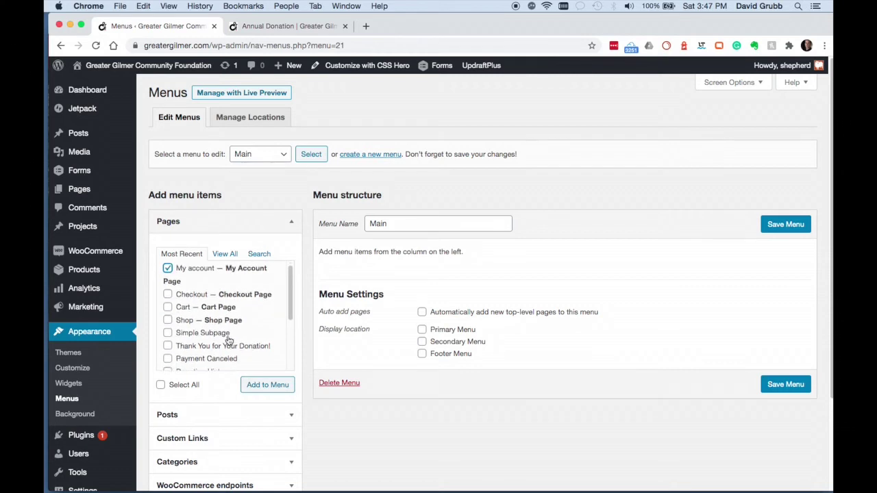
scroll(229, 338, down, 1)
drag(291, 305, 196, 259)
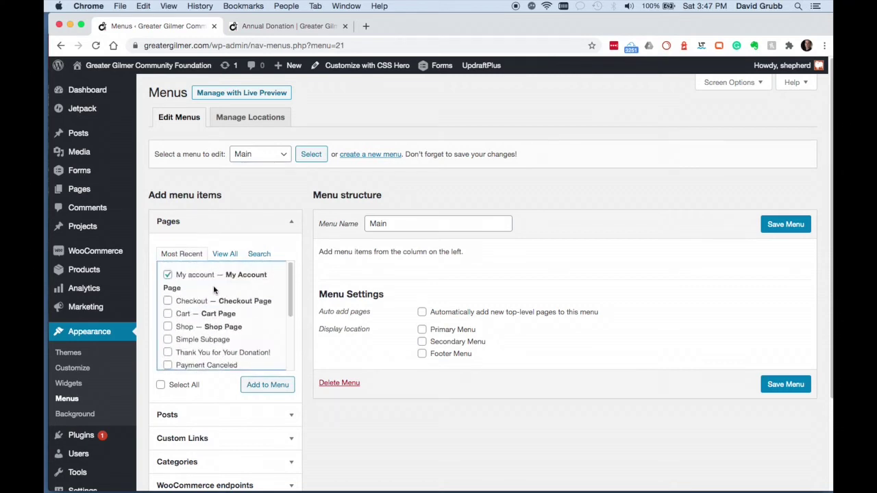
click(267, 384)
- Add the New Home Page front page to the Main menu and place it above My account
click(225, 253)
click(168, 274)
click(268, 384)
drag(446, 301, 414, 274)
drag(472, 312, 436, 275)
- Shorten the front page item's navigation label to Home and collapse its settings
click(535, 281)
click(335, 318)
key(Delete)
key(Delete)
key(Delete)
key(Delete)
key(End)
key(BackSpace)
key(BackSpace)
key(BackSpace)
key(BackSpace)
key(BackSpace)
click(536, 281)
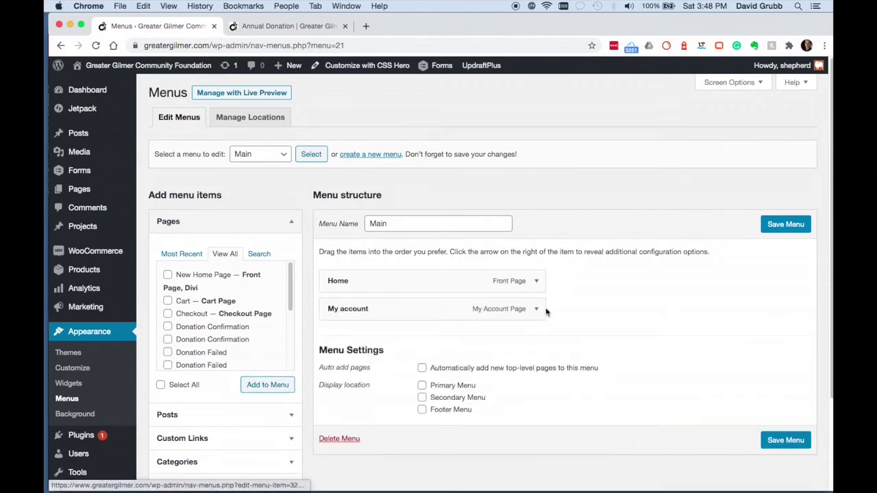
- Look through the remaining pages for further menu items and save the Main menu
scroll(211, 330, down, 2)
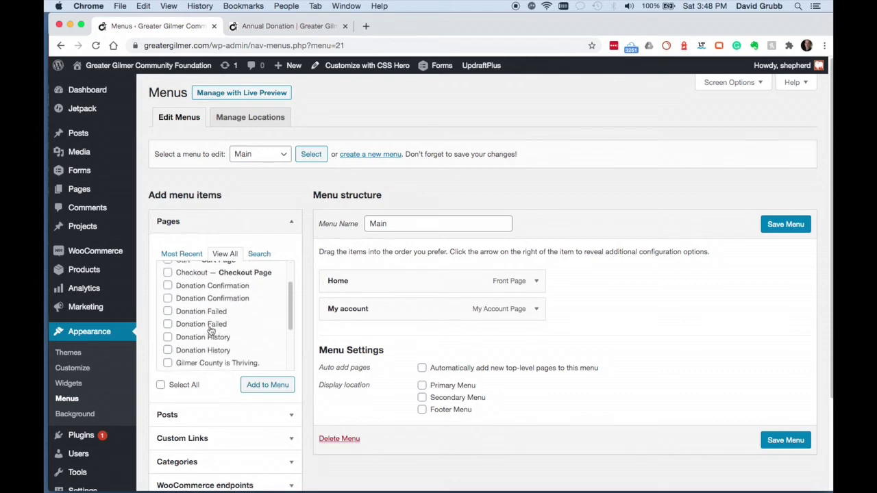
scroll(257, 342, down, 1)
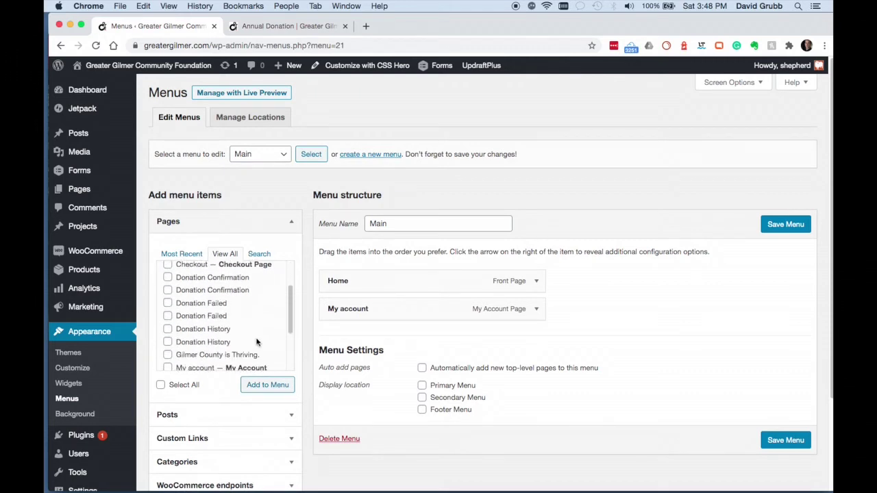
click(785, 224)
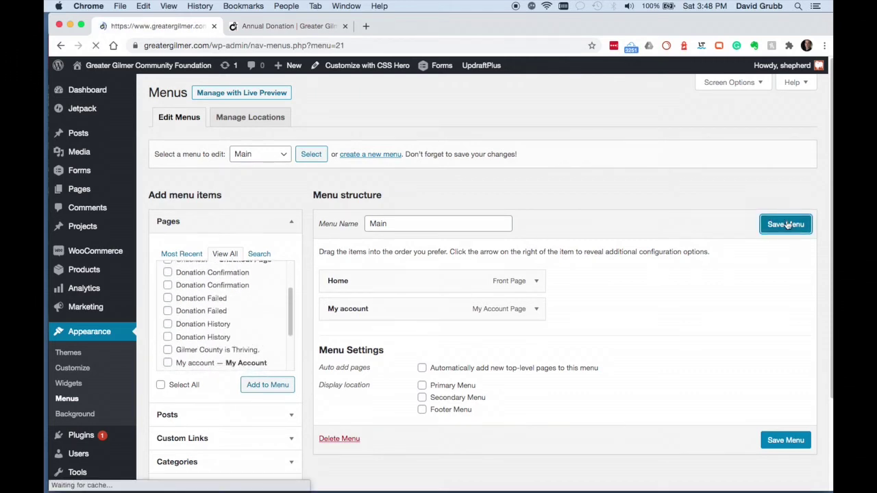
click(288, 26)
click(137, 26)
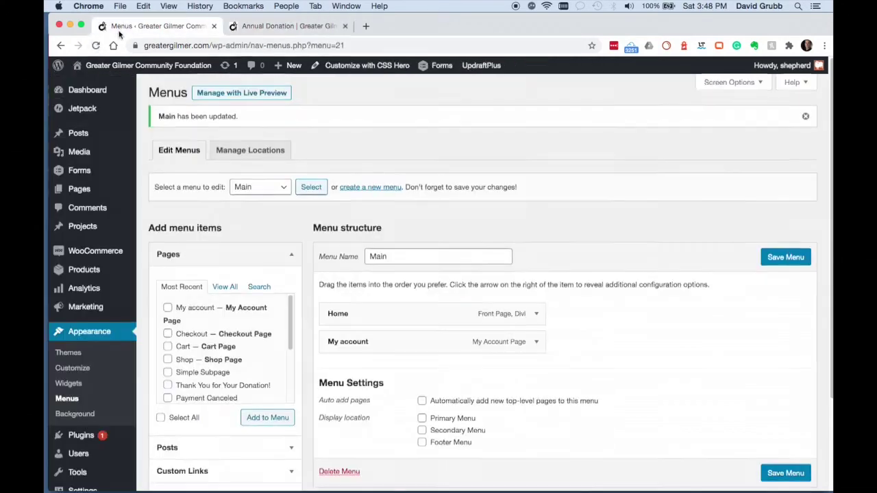
- Assign the Main menu to the Primary Menu location, save it, and reload the Annual Donation page
click(254, 155)
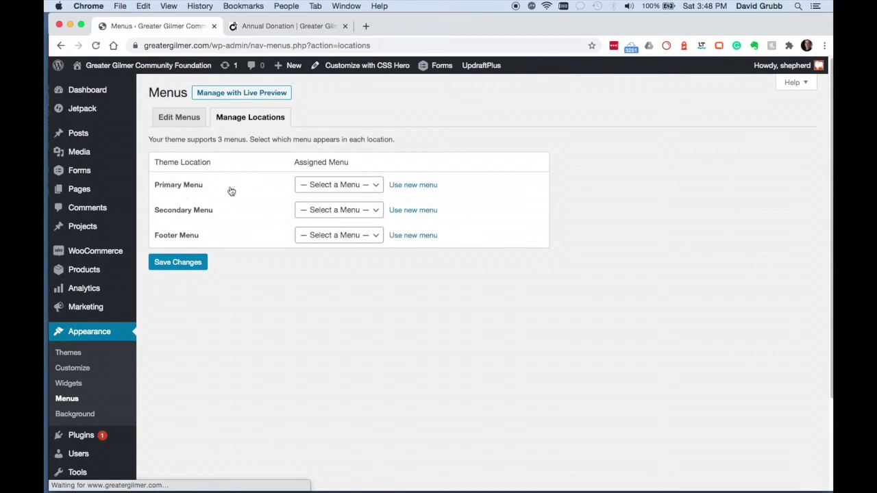
click(336, 185)
click(308, 193)
click(178, 263)
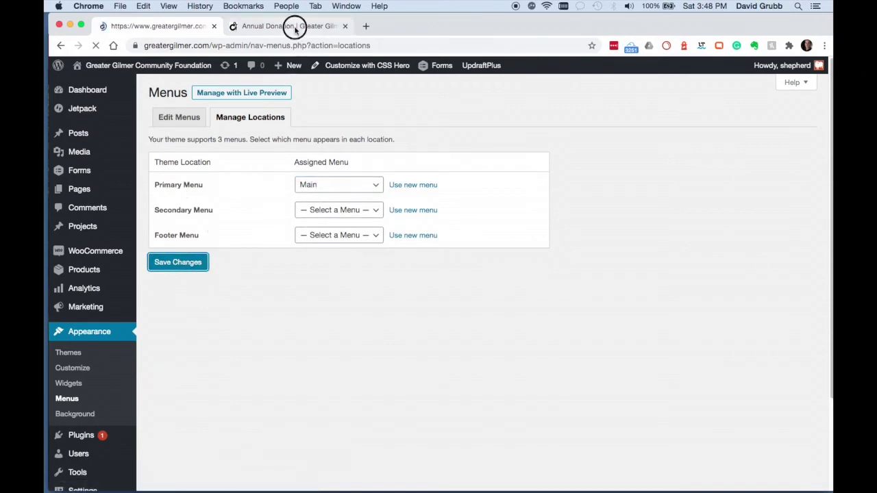
click(274, 26)
click(96, 46)
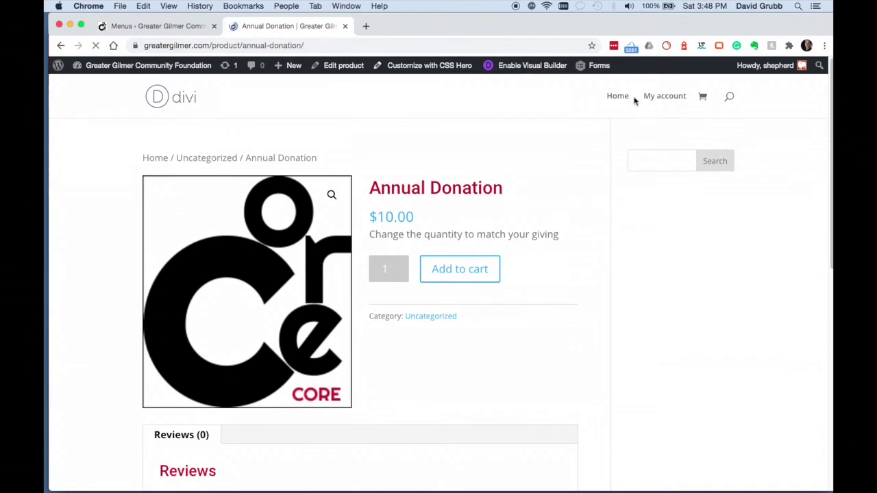
- In the Divi Theme Options, set the CORE logo from the media library as the site logo
click(158, 26)
scroll(110, 343, down, 3)
mouse_move(82, 454)
click(174, 360)
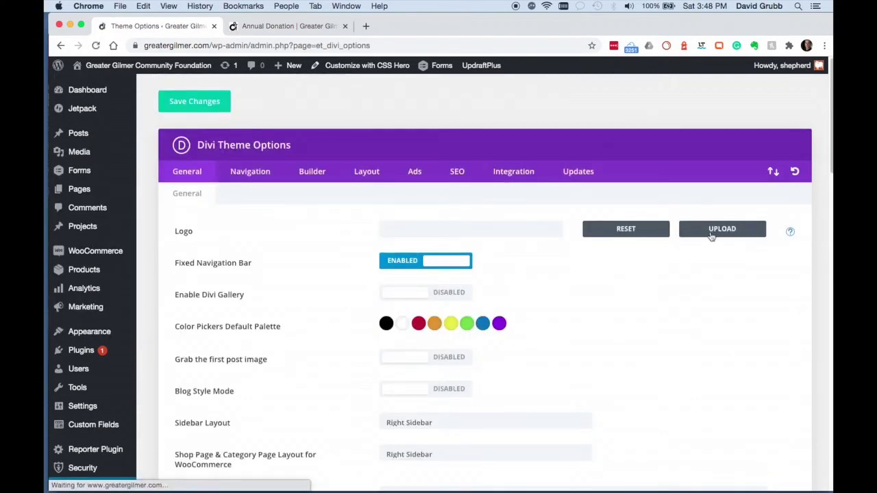
click(712, 232)
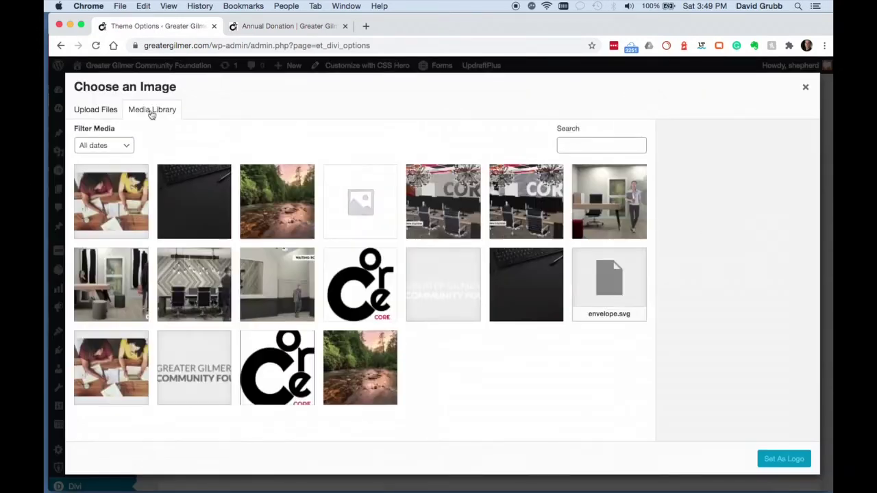
click(370, 288)
click(296, 369)
click(790, 459)
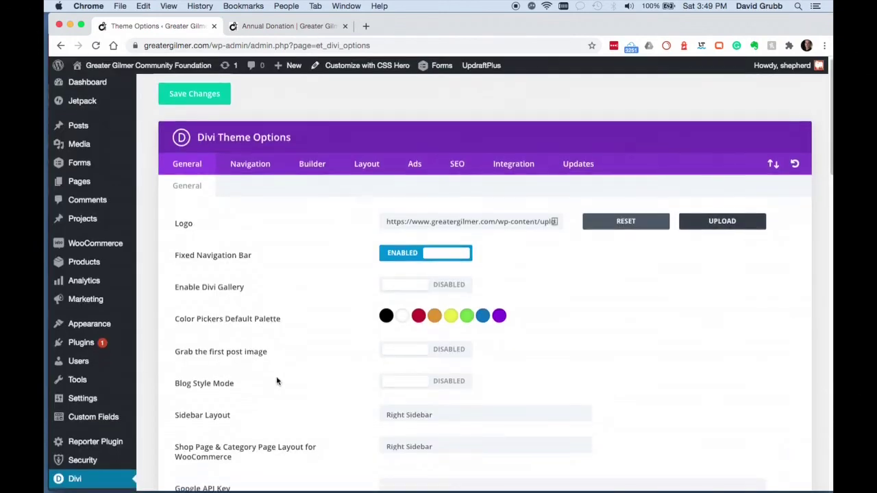
- Reload the Annual Donation page and inspect the header logo's element code
click(288, 26)
click(95, 46)
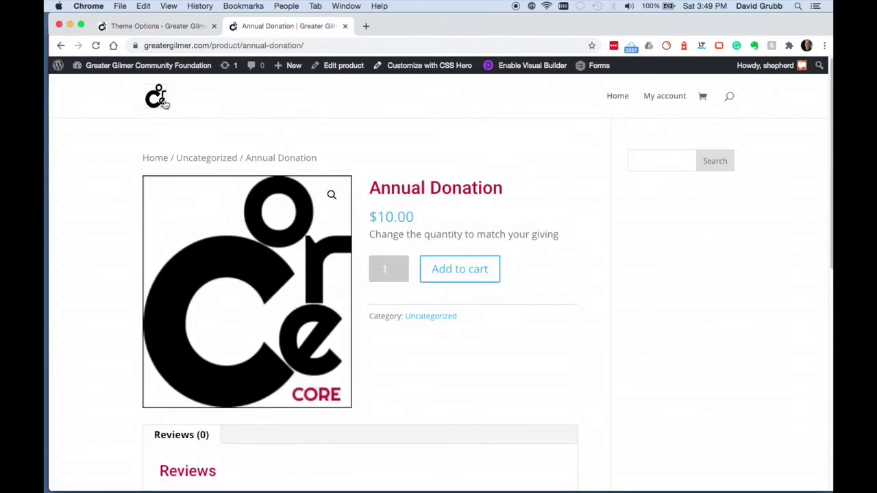
right_click(157, 99)
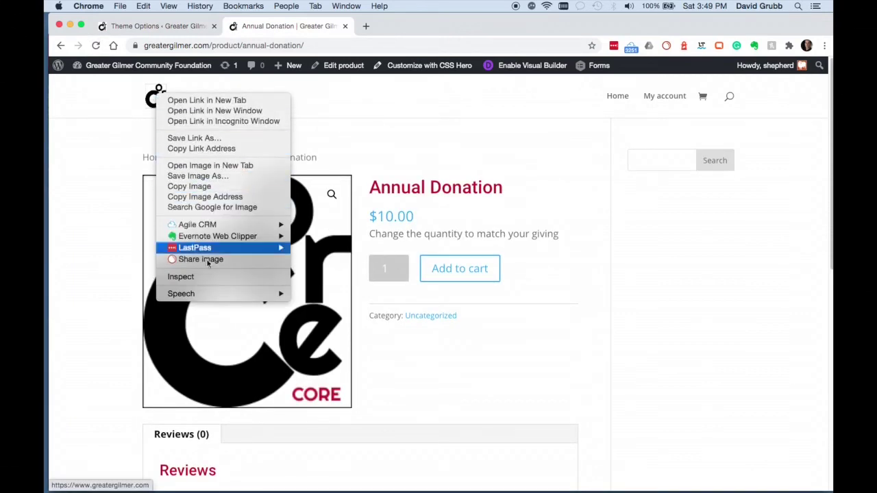
click(191, 276)
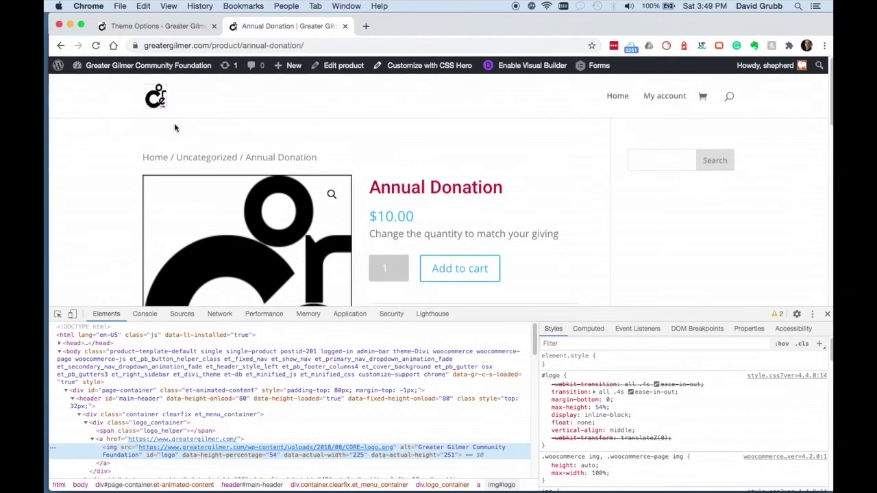
- Open the Primary Menu Bar settings in the Divi Theme Customizer and preview the Annual Donation page through the pledge banner
click(139, 28)
scroll(110, 199, down, 15)
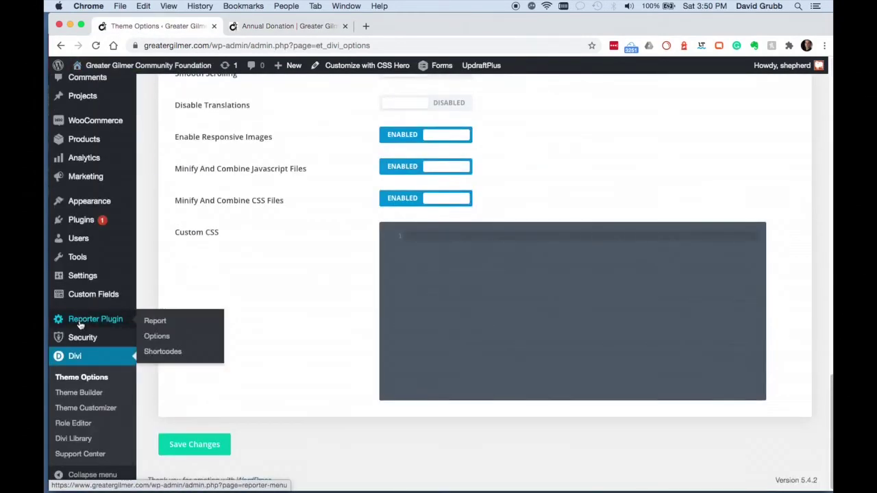
click(81, 409)
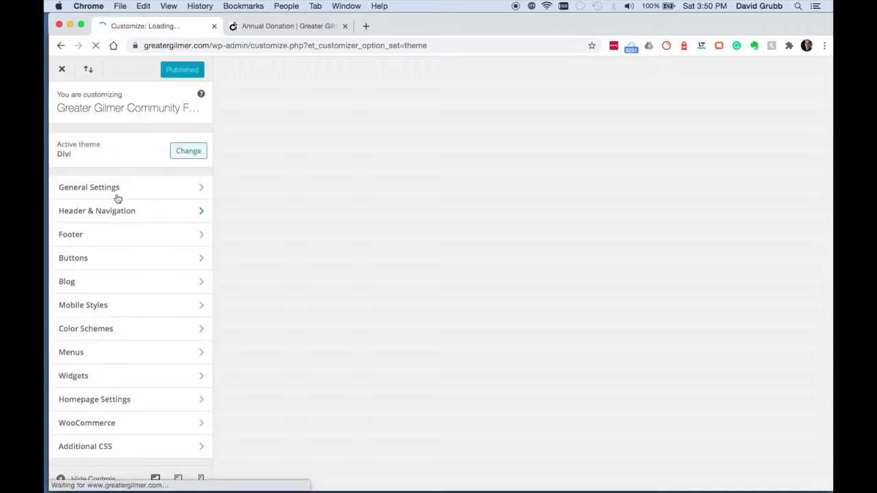
click(112, 213)
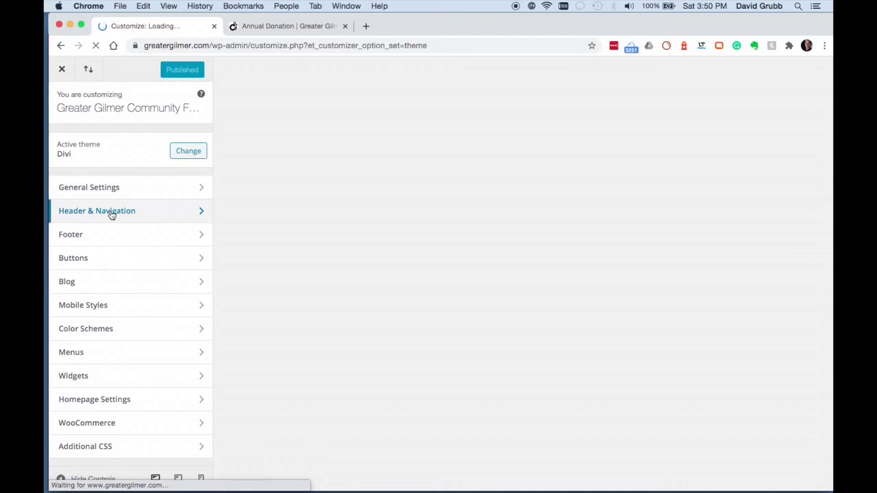
click(111, 164)
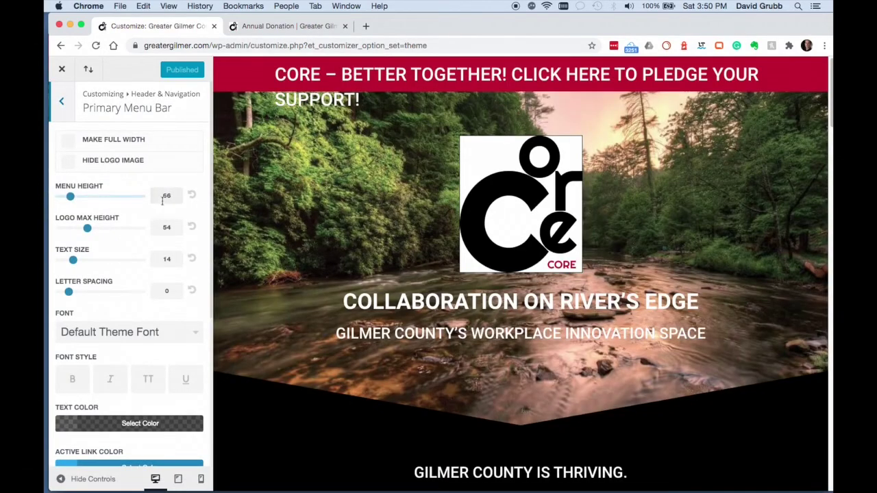
click(447, 75)
- Set the primary menu bar's menu height to 100, logo max height to 100 and text size to 18
double_click(167, 196)
text(100)
click(162, 227)
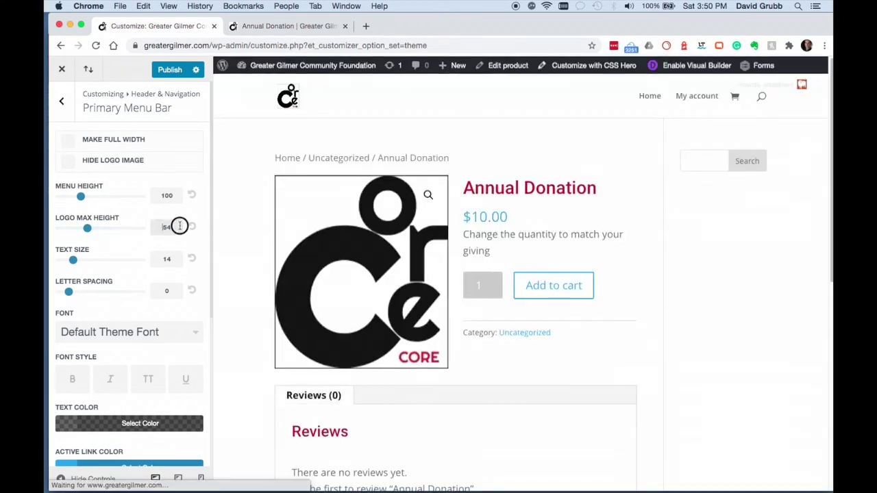
key(BackSpace)
key(BackSpace)
text(100)
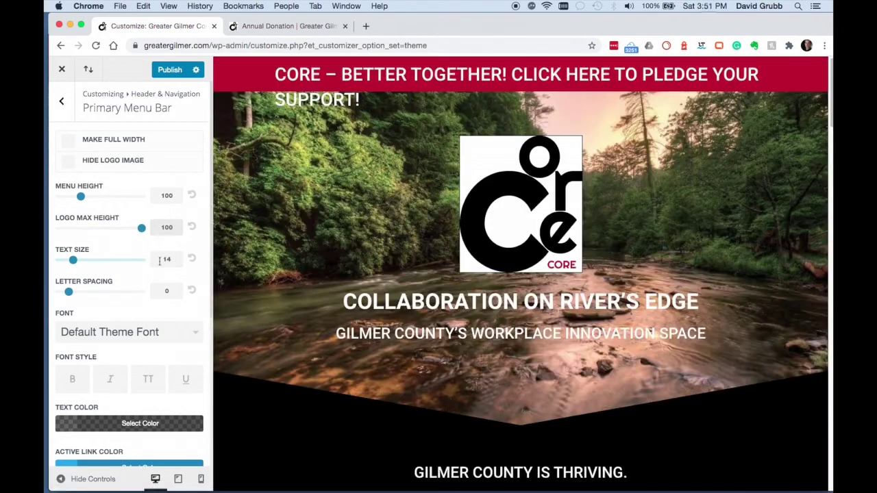
double_click(159, 258)
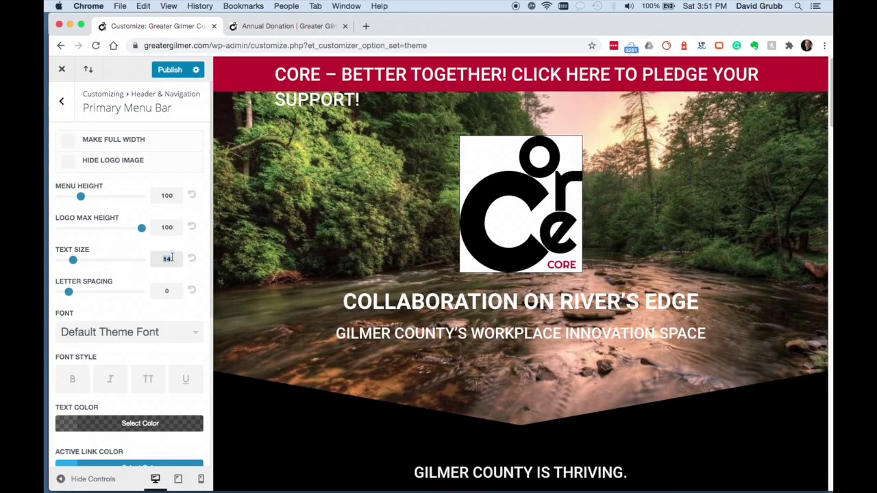
text(18)
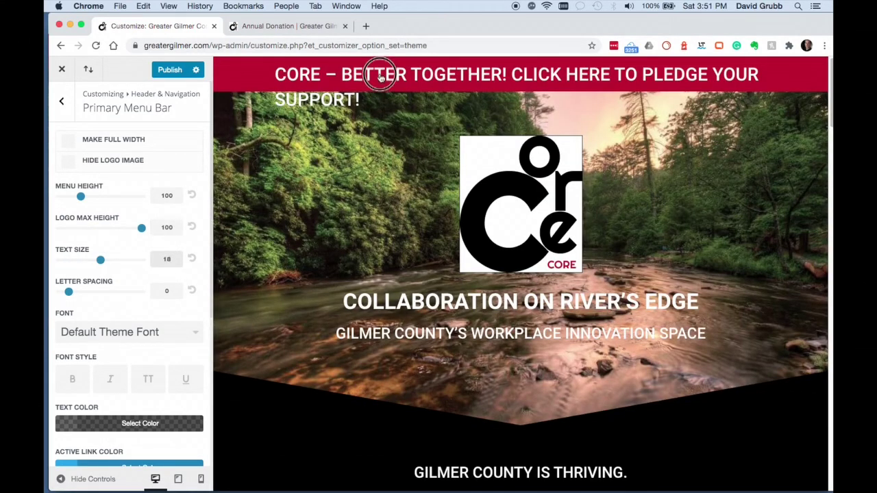
- Review the remaining menu bar settings, publish the changes and reload the Annual Donation page
scroll(184, 398, down, 3)
scroll(183, 398, down, 3)
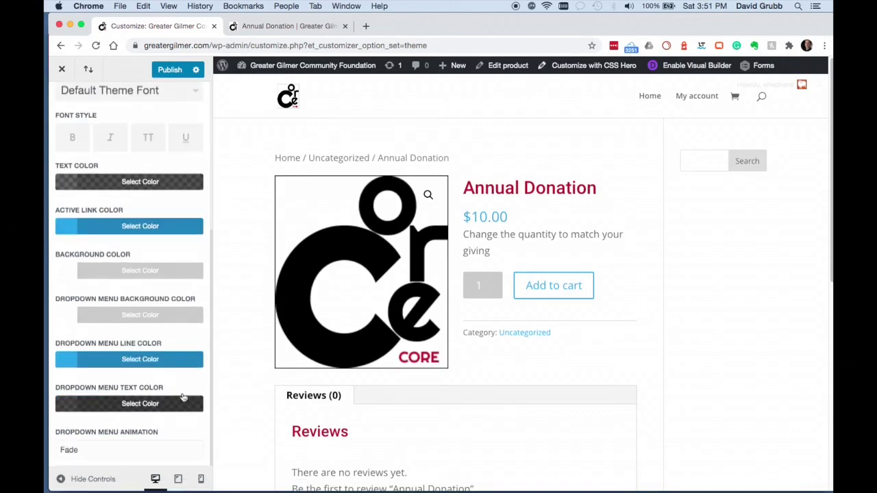
scroll(182, 396, up, 6)
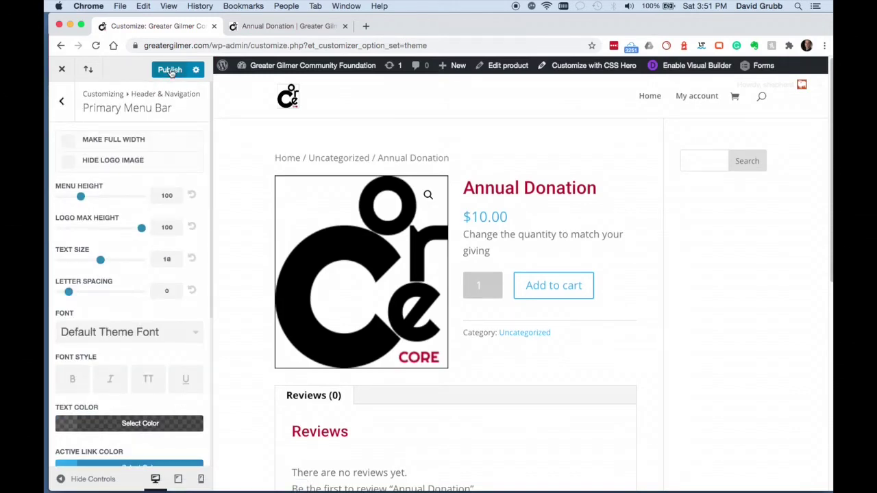
click(249, 32)
click(96, 47)
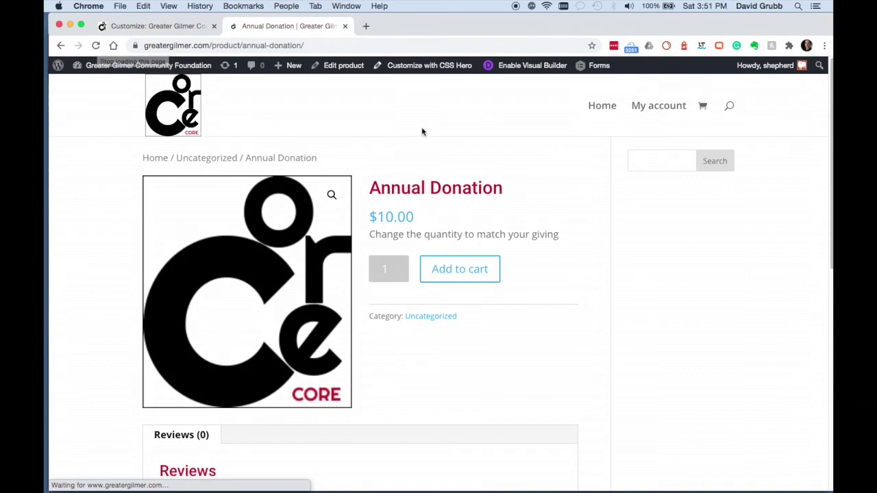
- Change the Annual Donation product's page layout to No Sidebar, update it, and view the page down to its footer
click(343, 69)
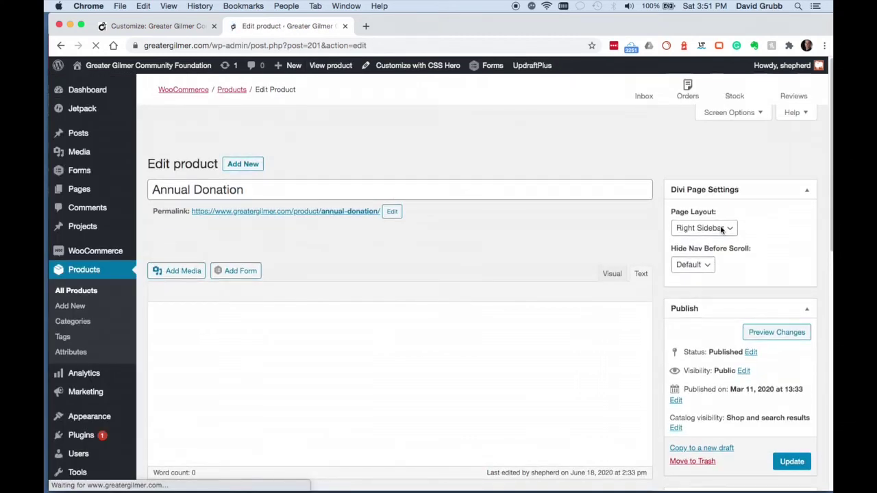
click(712, 204)
click(706, 248)
click(792, 437)
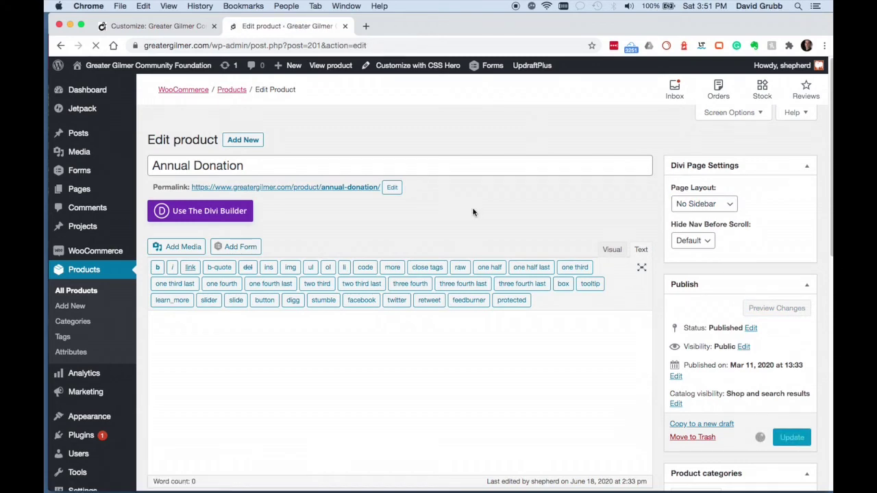
click(329, 65)
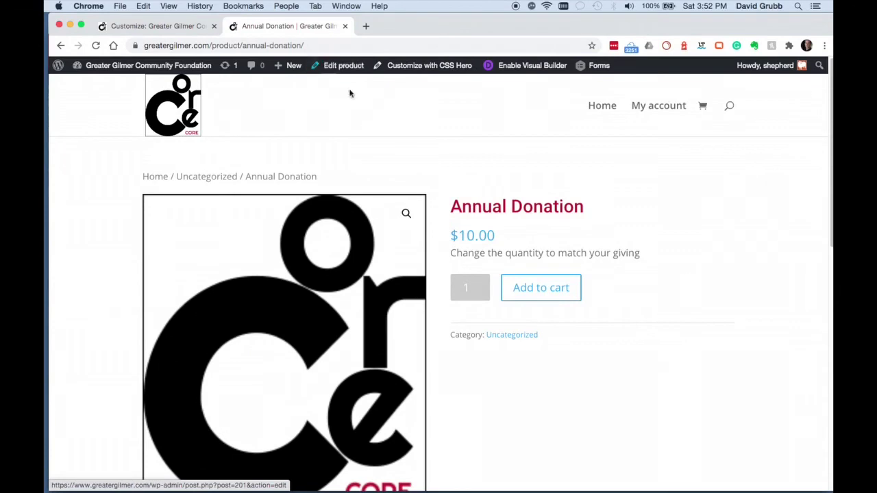
scroll(702, 343, down, 15)
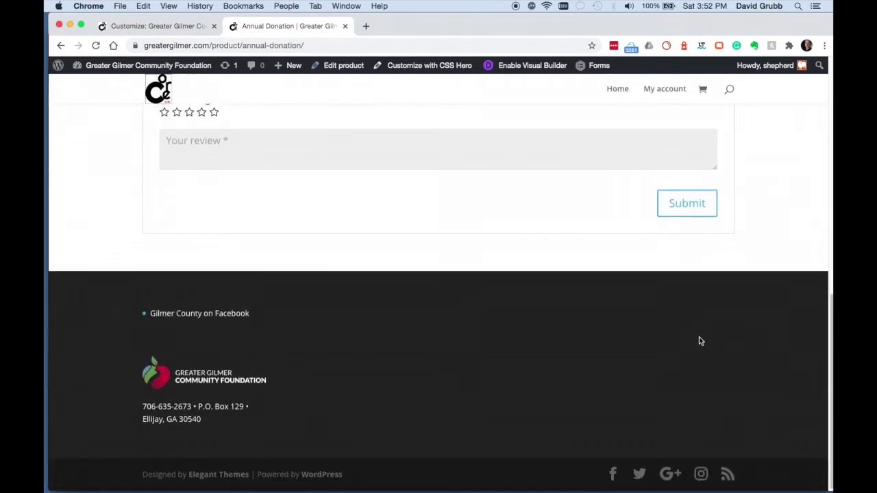
- Leave the Theme Customizer and disable the Facebook, Twitter, Google+, Instagram and RSS icons in Divi Theme Options
click(148, 27)
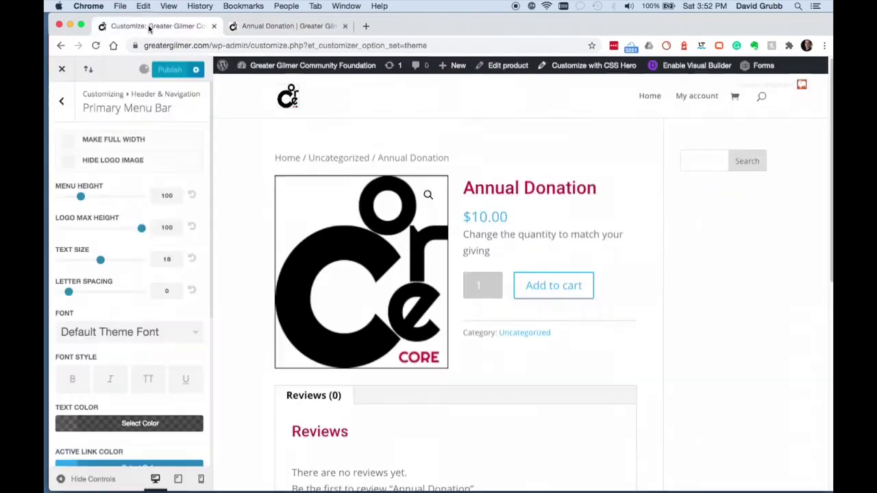
click(62, 71)
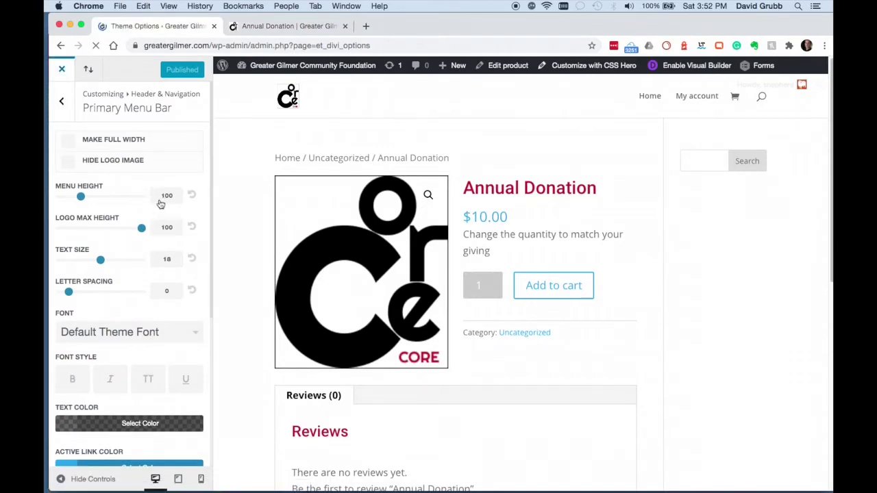
scroll(190, 297, down, 6)
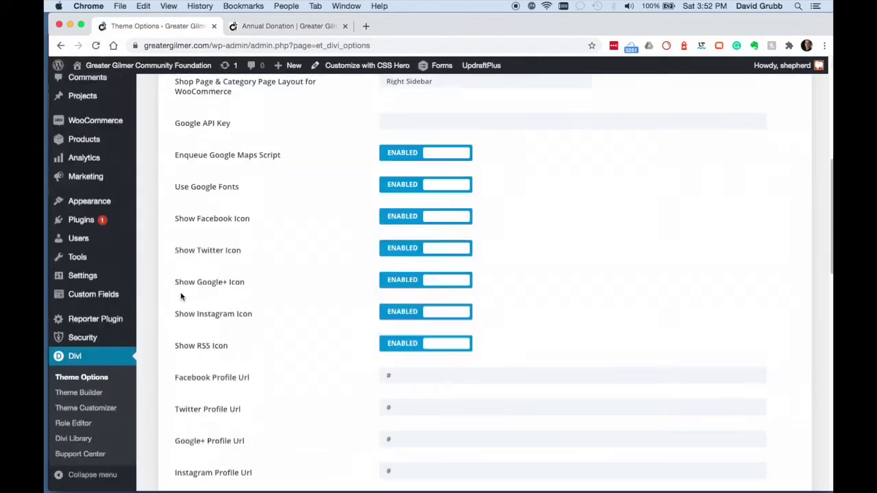
scroll(191, 297, down, 3)
scroll(176, 142, up, 1)
click(396, 142)
click(396, 173)
click(405, 204)
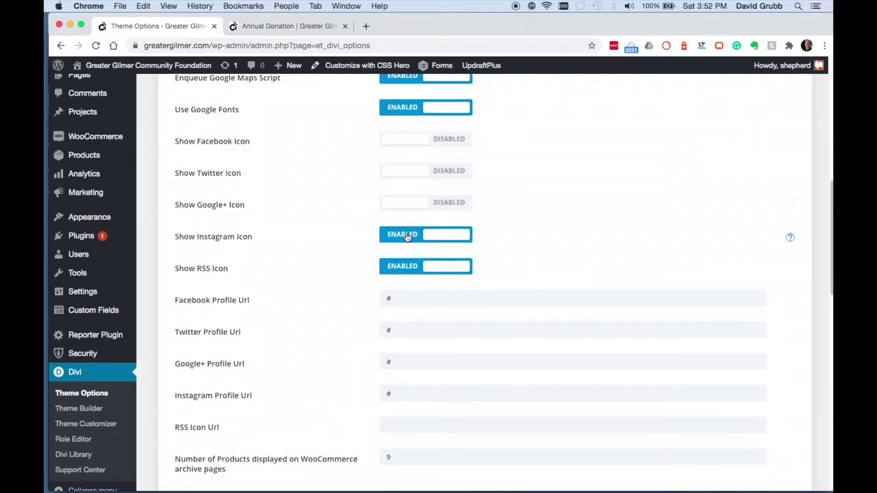
click(409, 237)
click(402, 271)
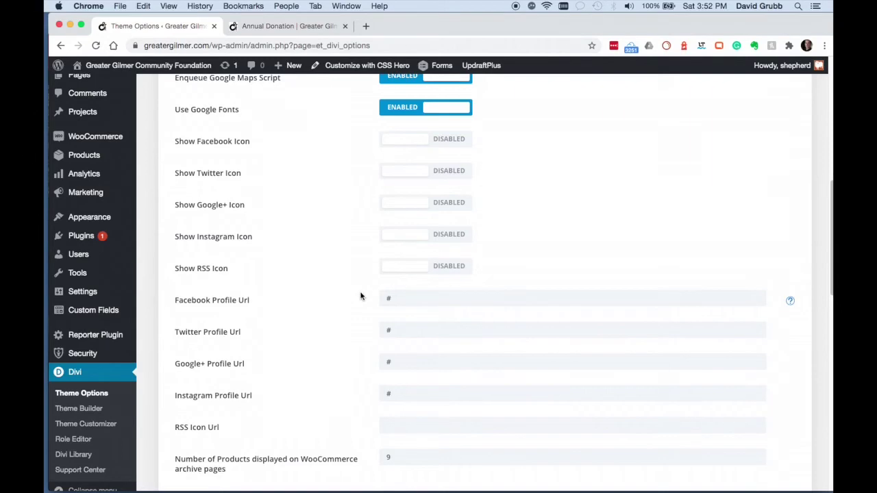
- Save the Divi theme options and reload the Annual Donation page to check its footer
scroll(360, 295, up, 1)
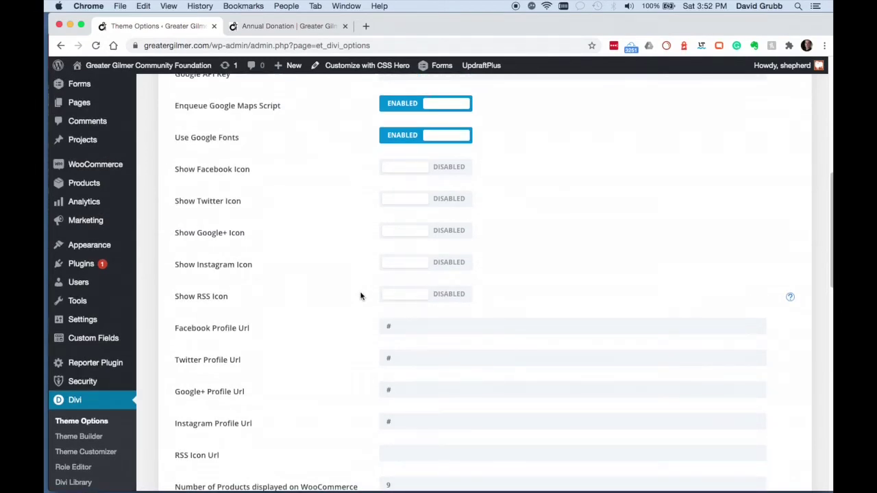
scroll(356, 297, down, 4)
scroll(356, 297, up, 15)
click(181, 106)
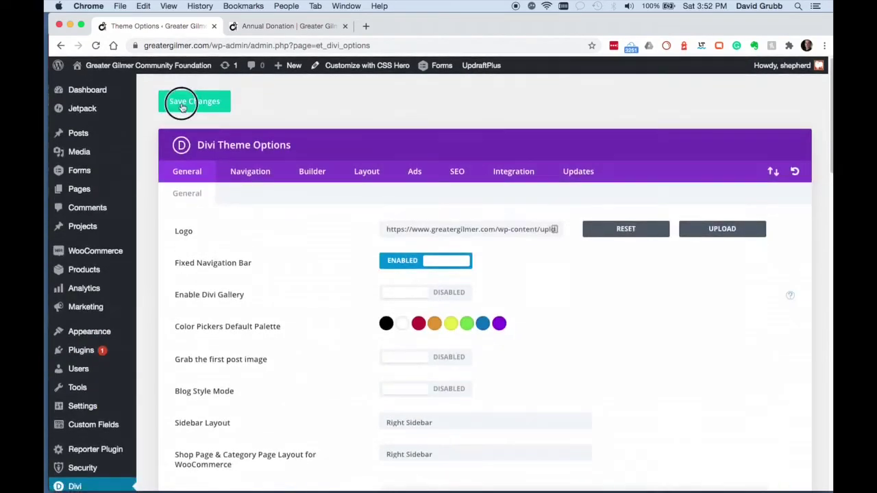
click(300, 26)
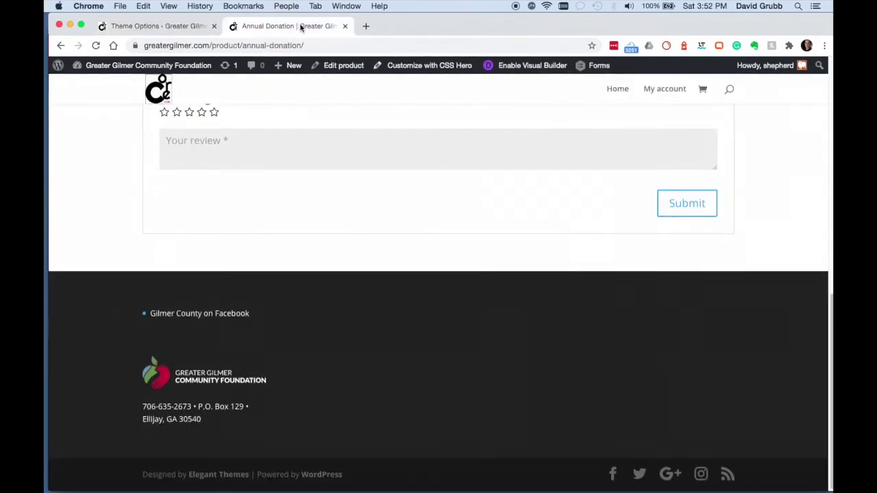
key(super+r)
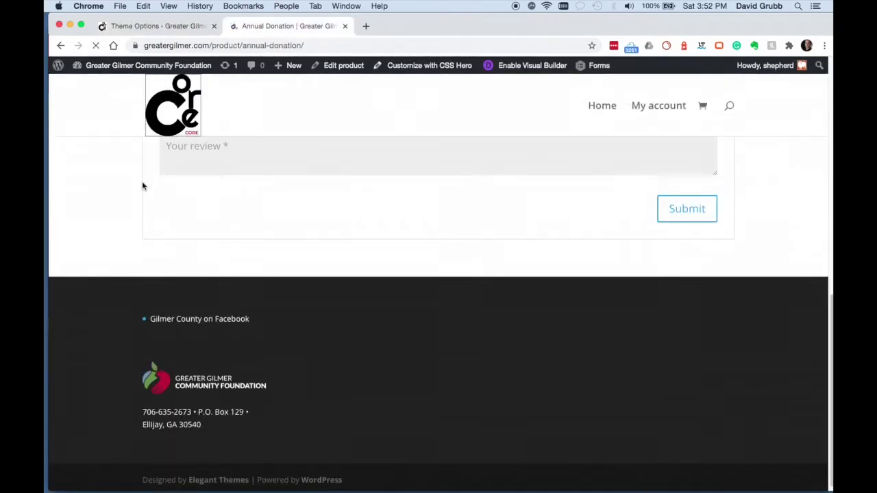
- Open the site's home page and select the CORE description in its footer, starting at "Collaboration On River's Edge"
click(166, 25)
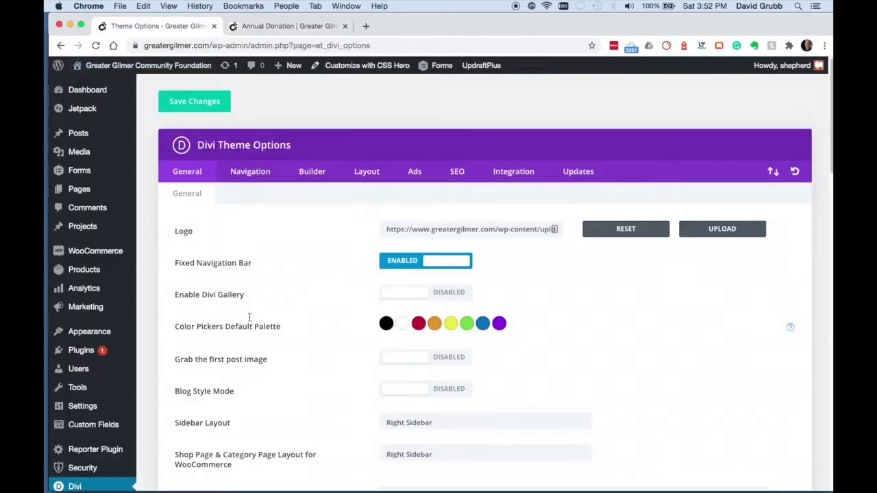
scroll(249, 316, down, 2)
mouse_move(107, 69)
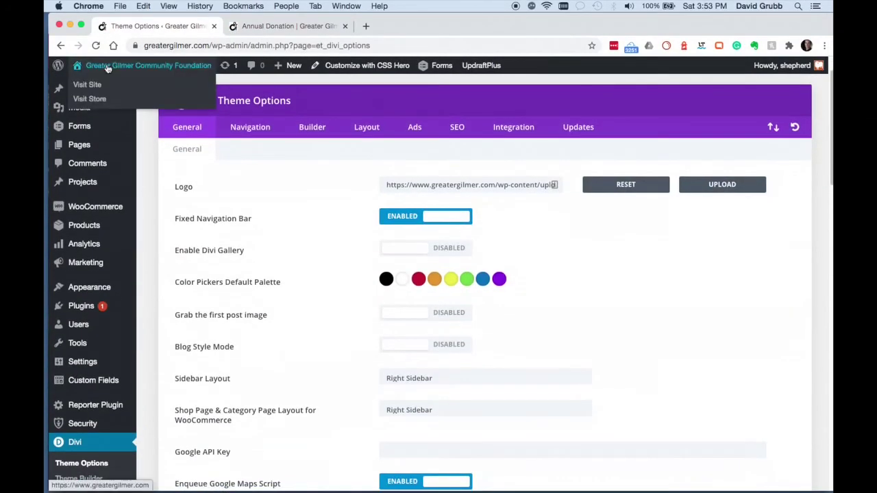
click(256, 27)
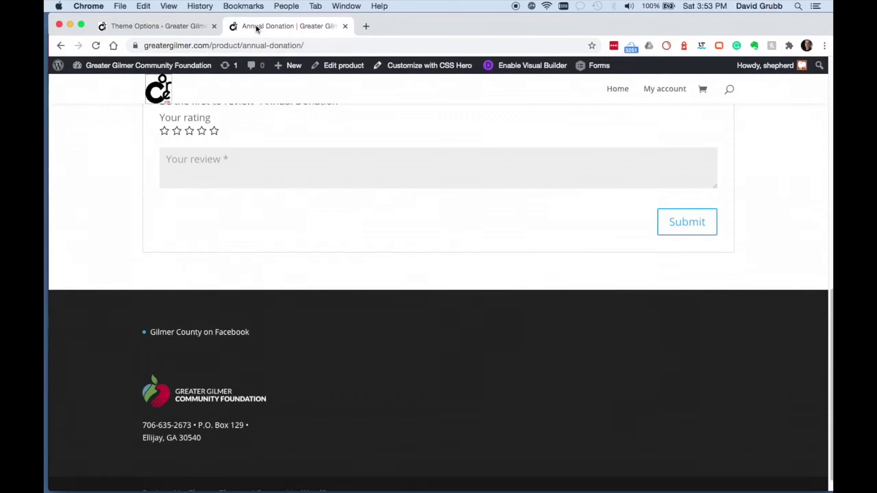
key(super+r)
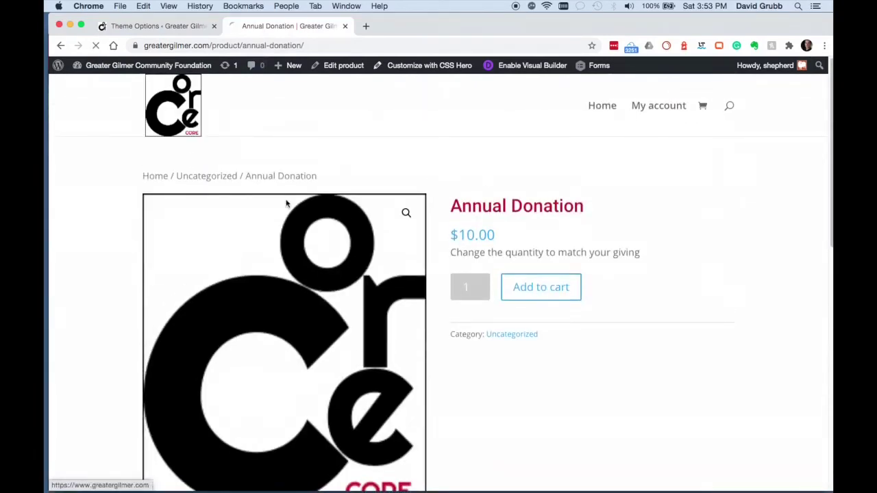
scroll(434, 326, down, 10)
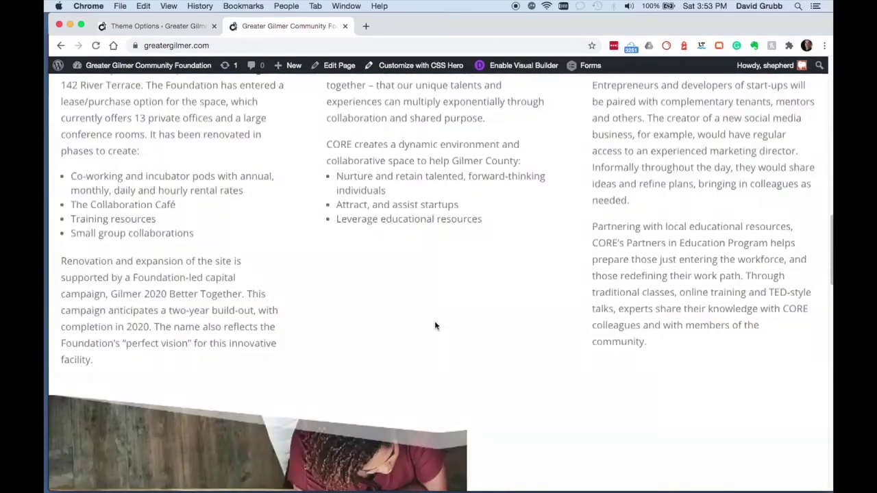
scroll(434, 326, down, 10)
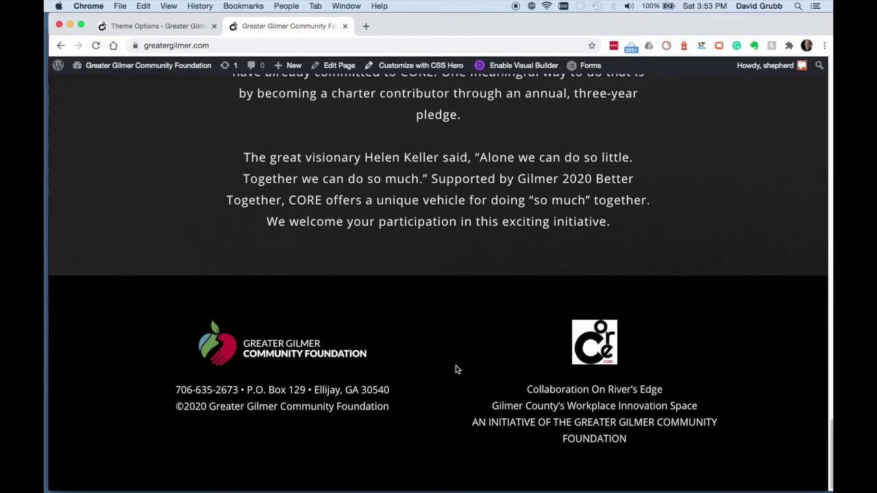
drag(526, 389, 635, 445)
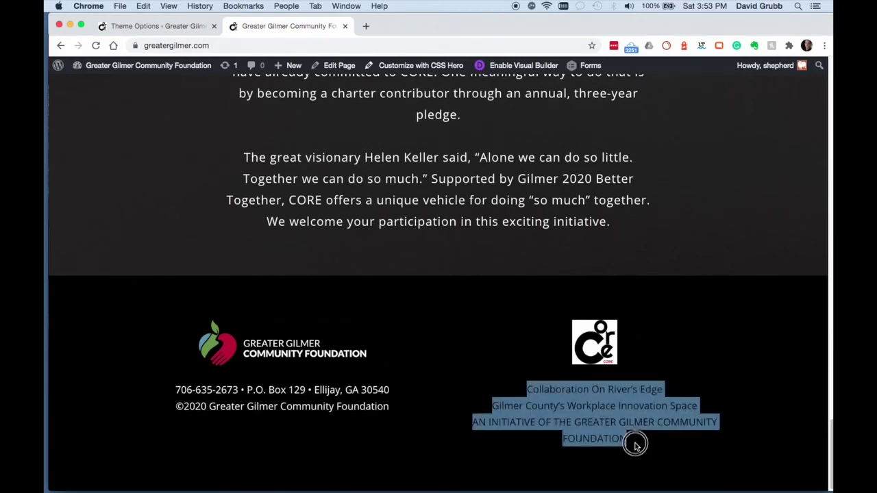
- Open the WordPress Widgets page, expand Footer Areas #1 and #2, and delete the Navigation Menu widget from Footer Area #1
click(147, 26)
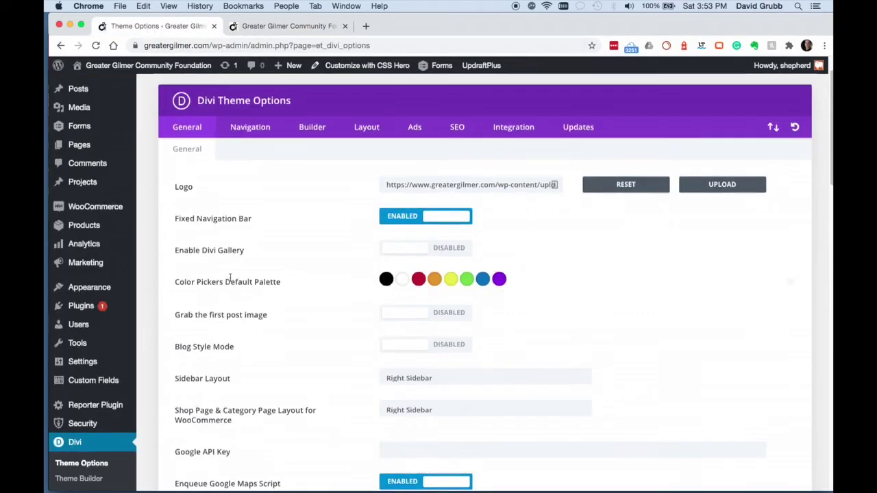
scroll(230, 277, down, 1)
mouse_move(83, 280)
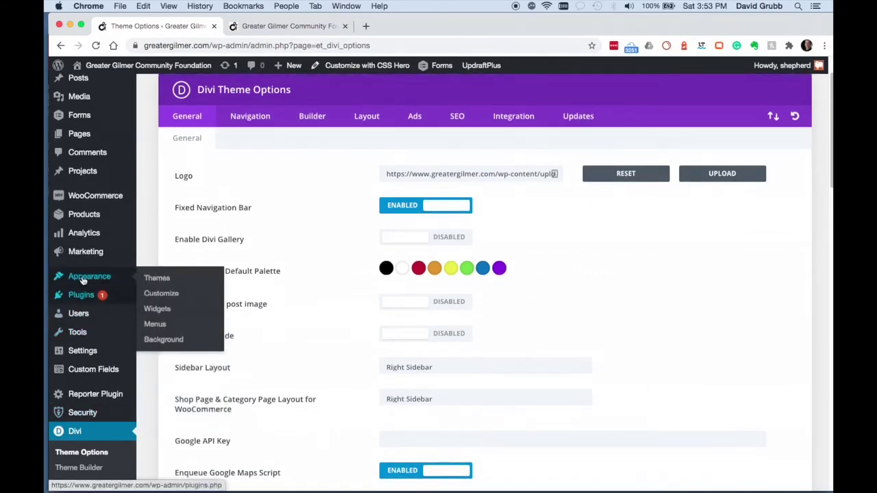
click(155, 309)
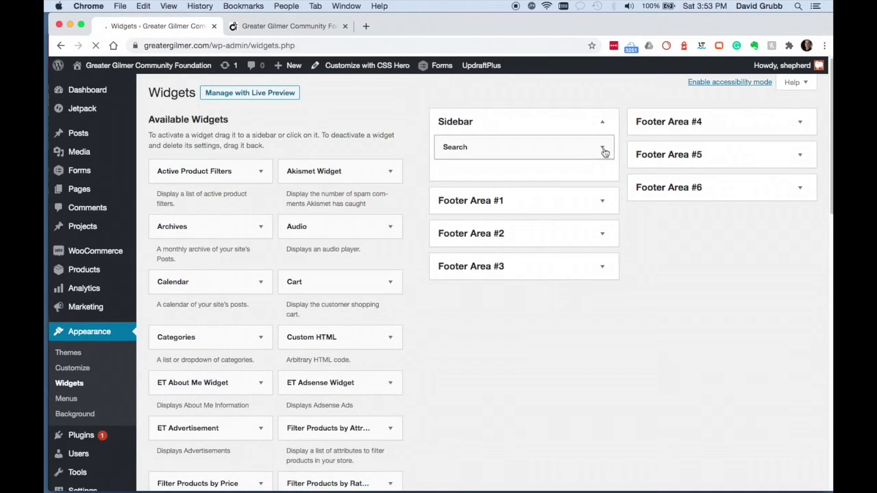
click(602, 202)
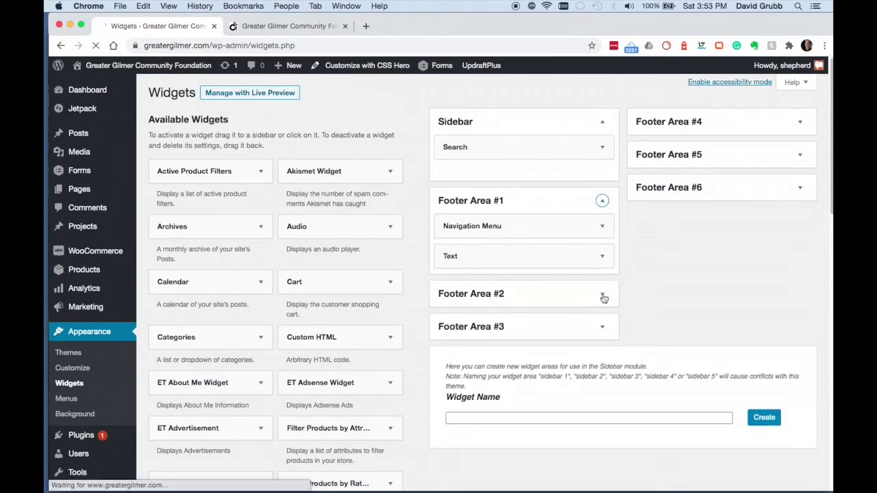
click(602, 295)
click(603, 228)
click(453, 309)
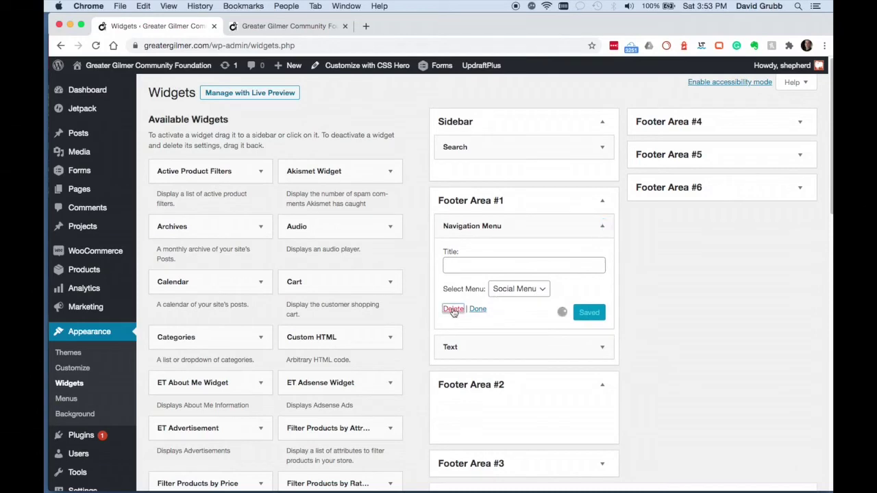
- Center-align the foundation logo in the Text widget of Footer Area #1
click(602, 226)
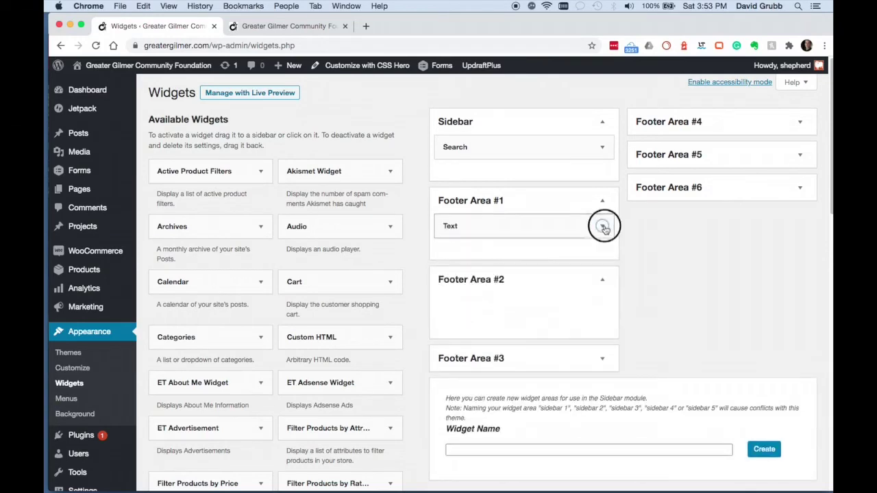
scroll(557, 327, down, 1)
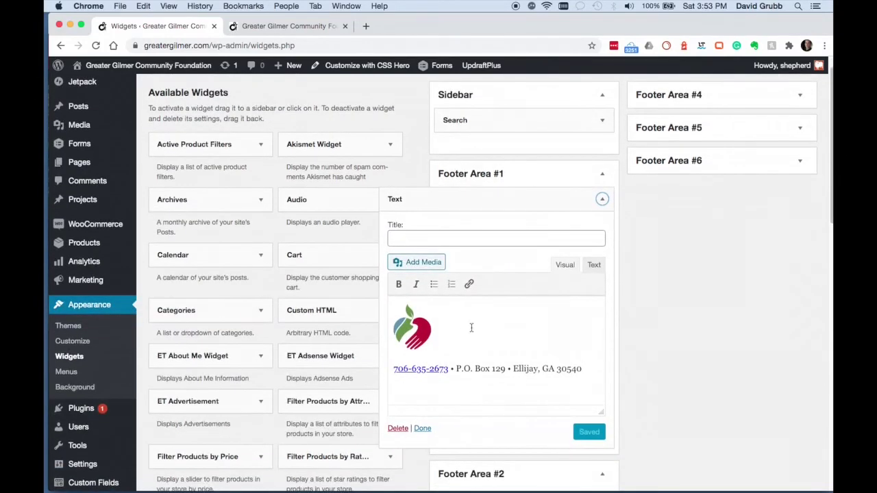
click(540, 331)
click(451, 363)
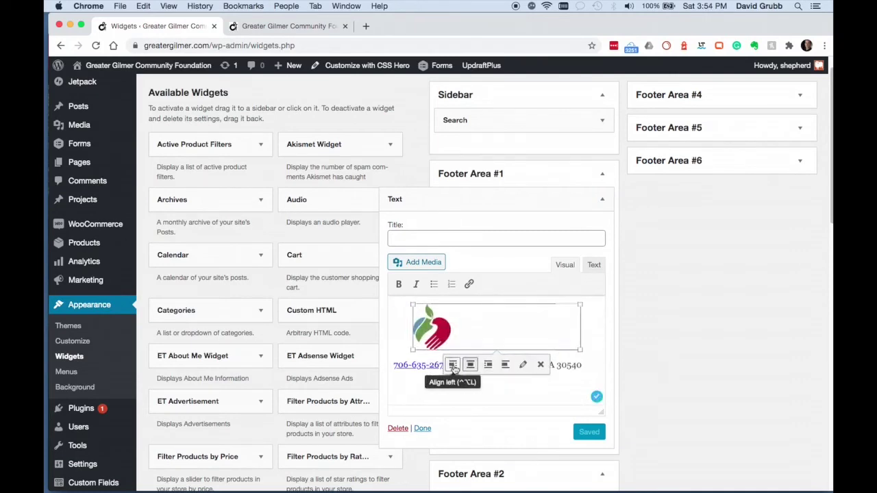
click(587, 365)
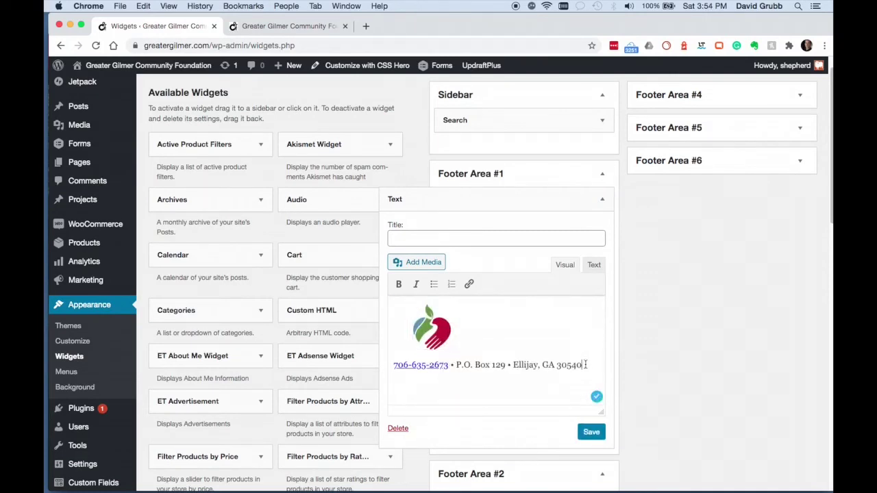
- Examine the Text widget's HTML source and visual content for a way to center the contact line
click(597, 267)
click(579, 370)
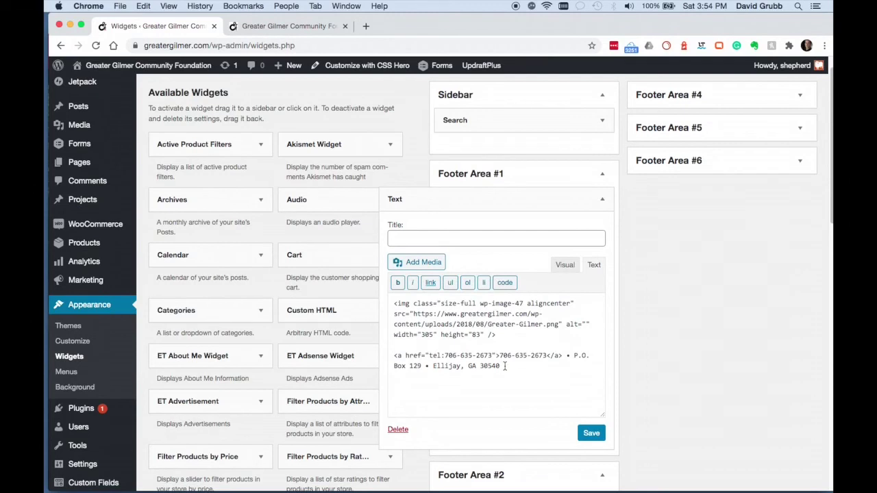
click(395, 303)
click(565, 265)
triple_click(487, 364)
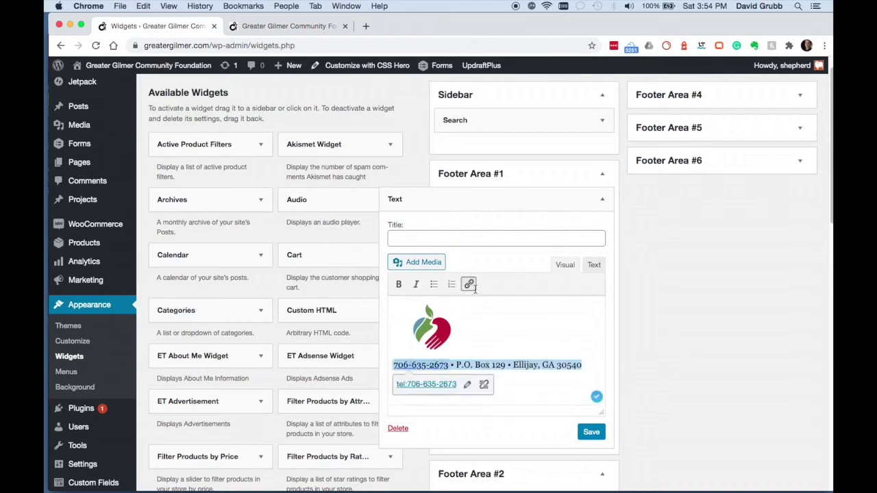
click(526, 388)
click(455, 332)
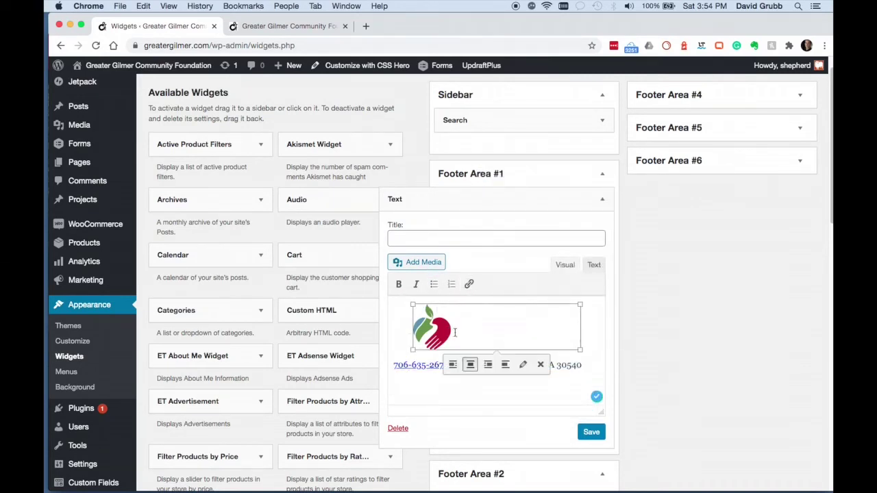
click(576, 368)
- Wrap the Text widget's contact line in a <p align="center"> paragraph in its HTML, save the widget and collapse it
click(594, 264)
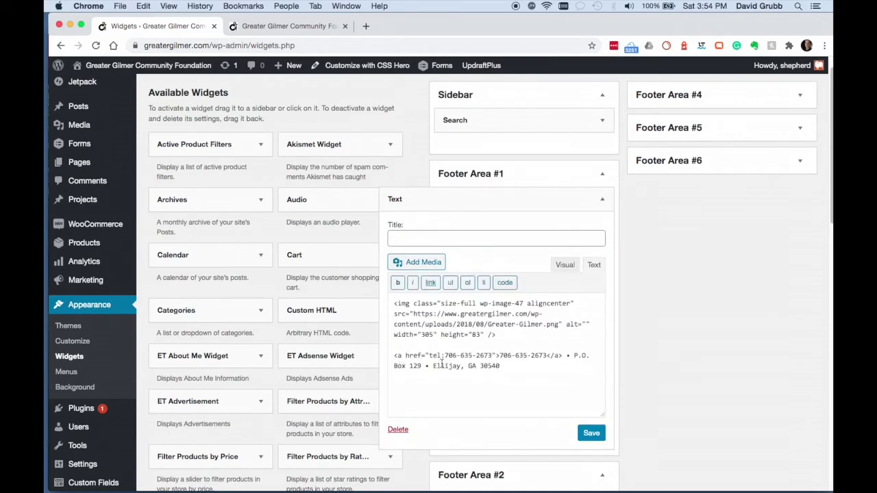
text(<div)
key(BackSpace)
key(BackSpace)
key(BackSpace)
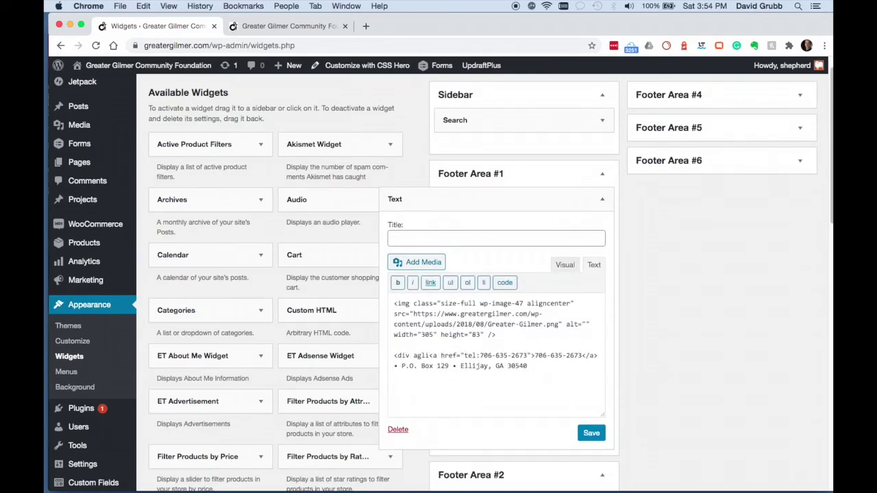
text(p align="cente)
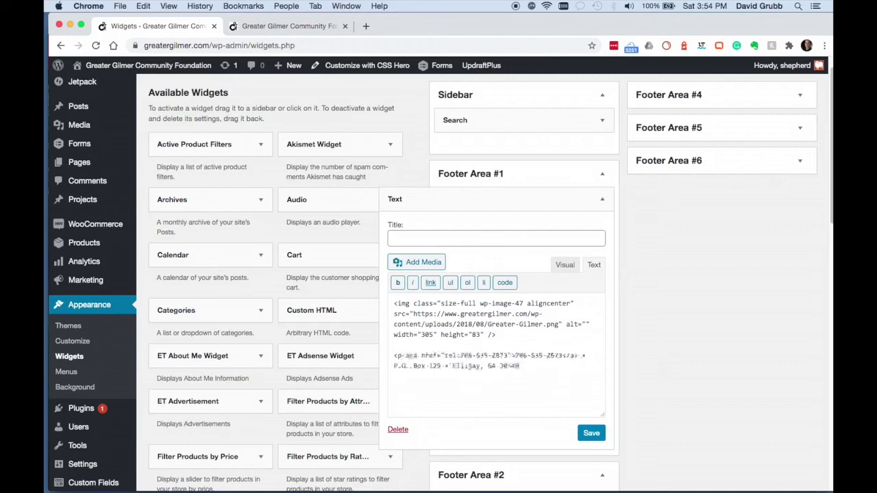
text(r">)
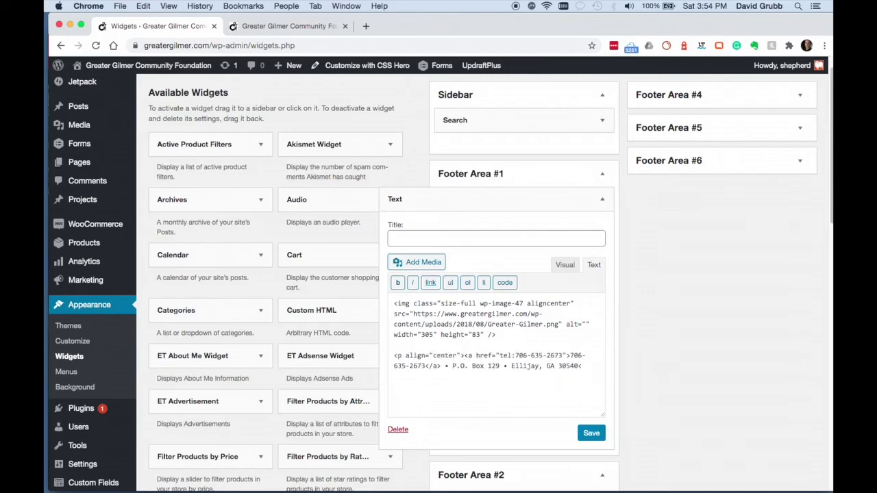
click(591, 433)
click(602, 200)
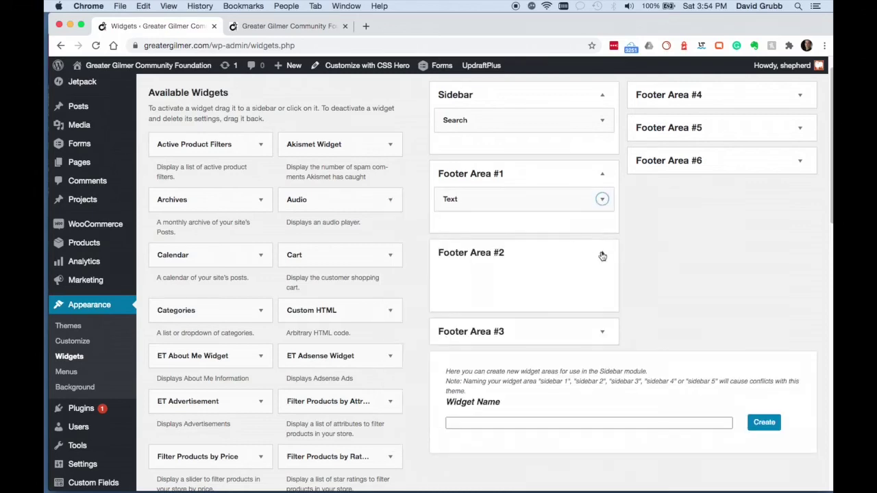
- Add a Text widget to Footer Area #2 and paste the CORE text, from "Collaboration On River's Edge" through the foundation initiative line, into its HTML source
scroll(257, 406, down, 3)
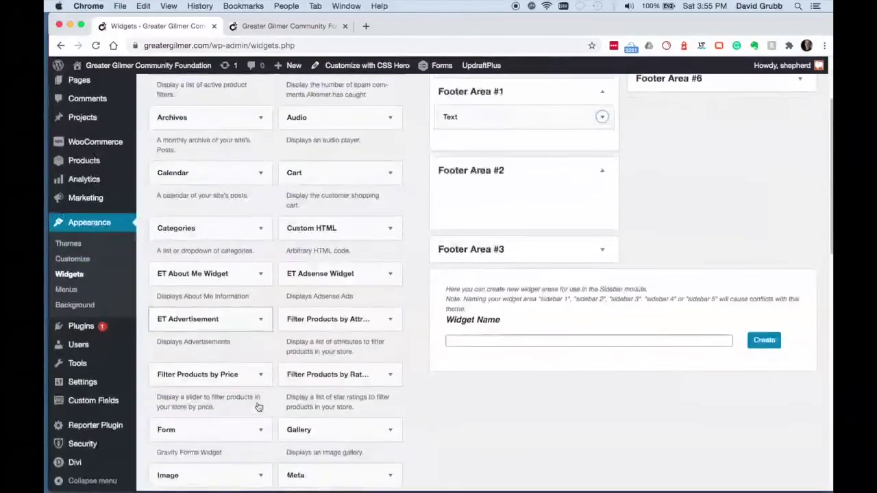
scroll(258, 407, down, 10)
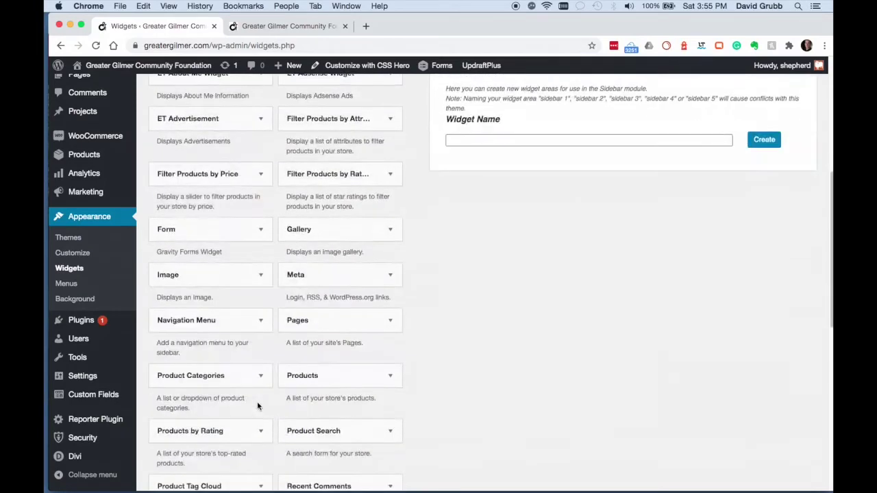
scroll(258, 407, down, 6)
drag(230, 319, 518, 308)
scroll(589, 336, down, 4)
click(593, 238)
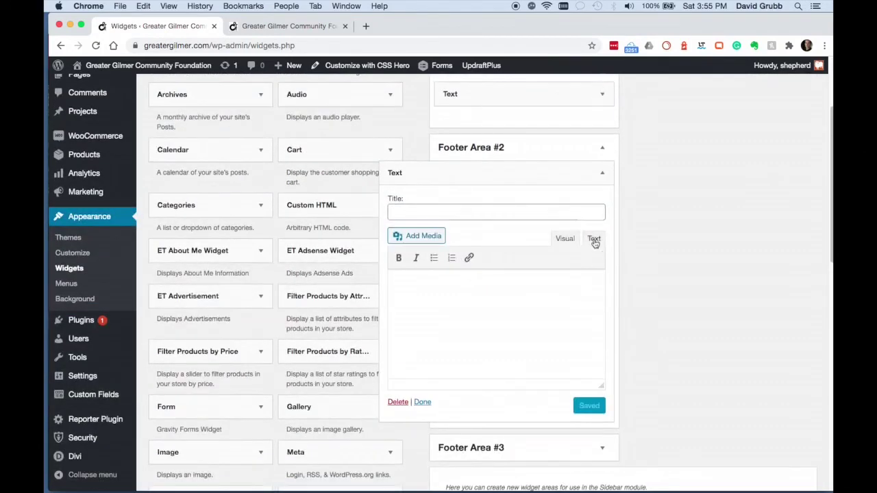
click(499, 307)
text(Collaboration On River’s Edge Gilmer County’s Workplace Innovation Space AN INITIATIVE OF THE GREATER GILMER COMMUNITY FOUNDATION)
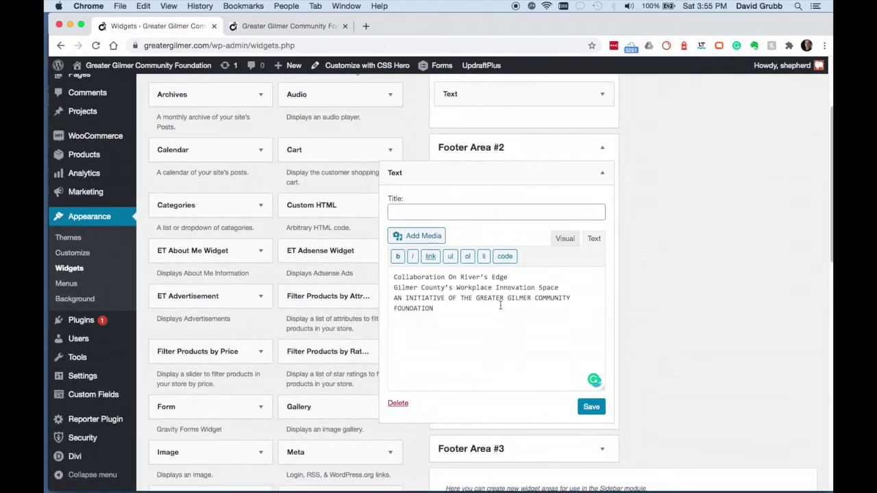
- Wrap the CORE text in the Footer Area #2 widget in a <p align="center"> paragraph and save the widget
text(</)
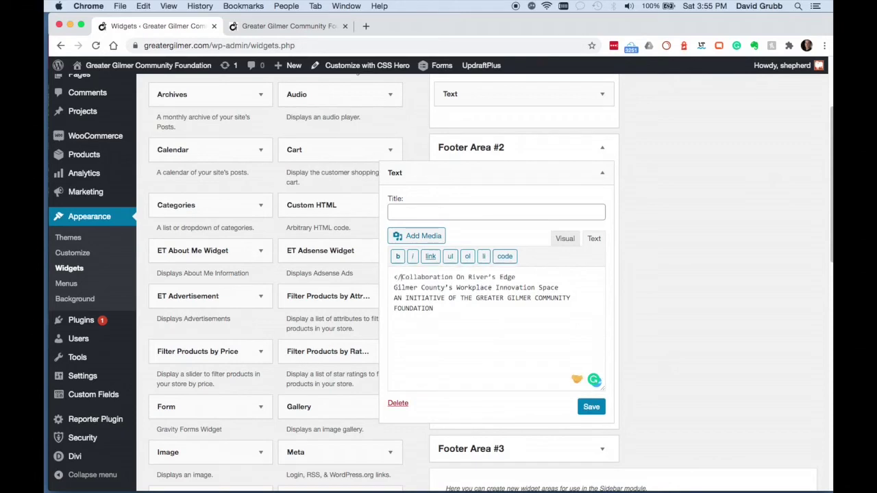
key(BackSpace)
text(p align)
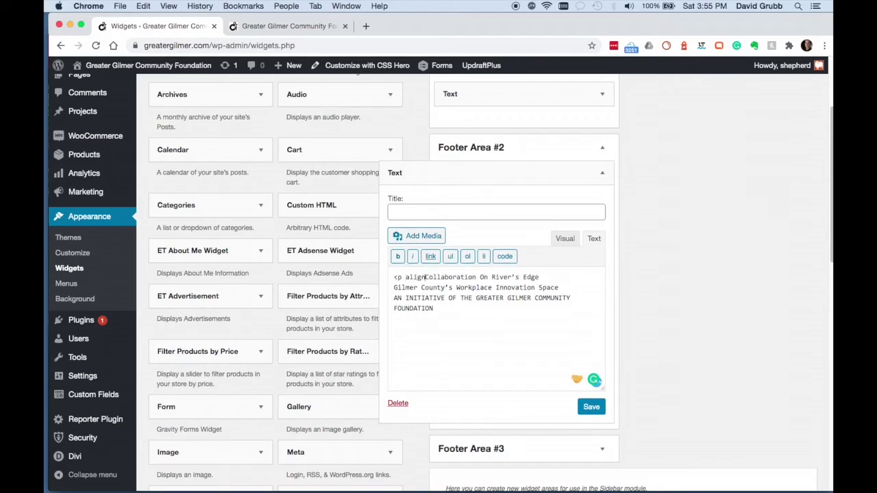
text(="">)
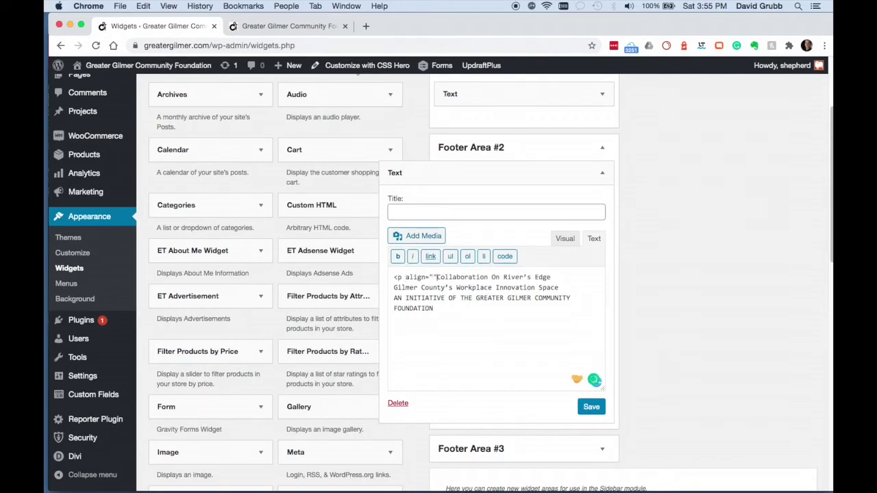
text(center)
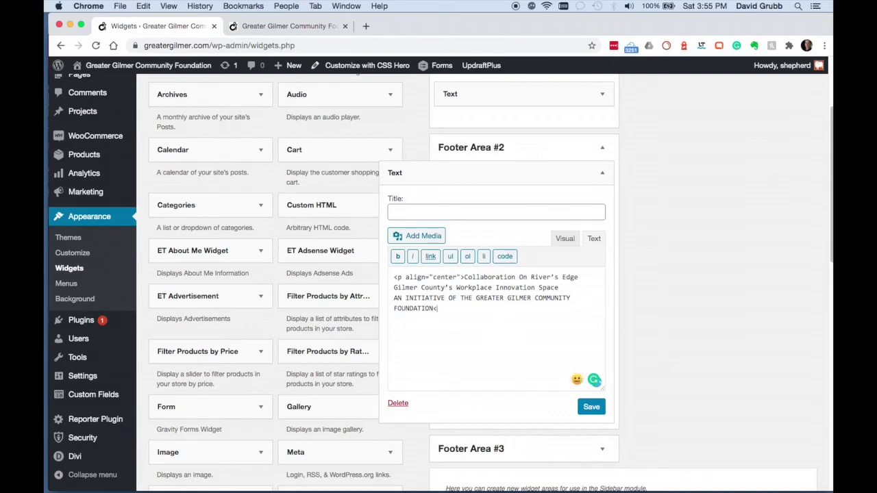
click(591, 407)
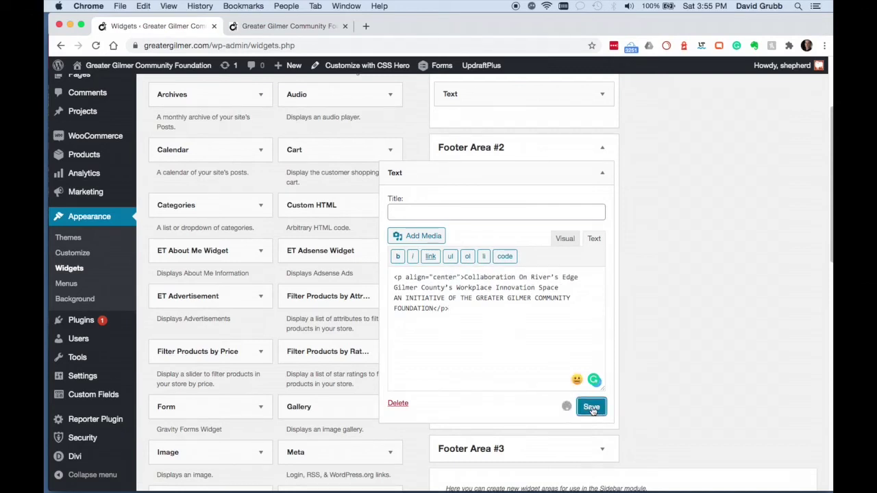
- Inspect the CORE logo in the home page footer and copy its src attribute pointing to core-favicon.png
click(289, 26)
right_click(595, 343)
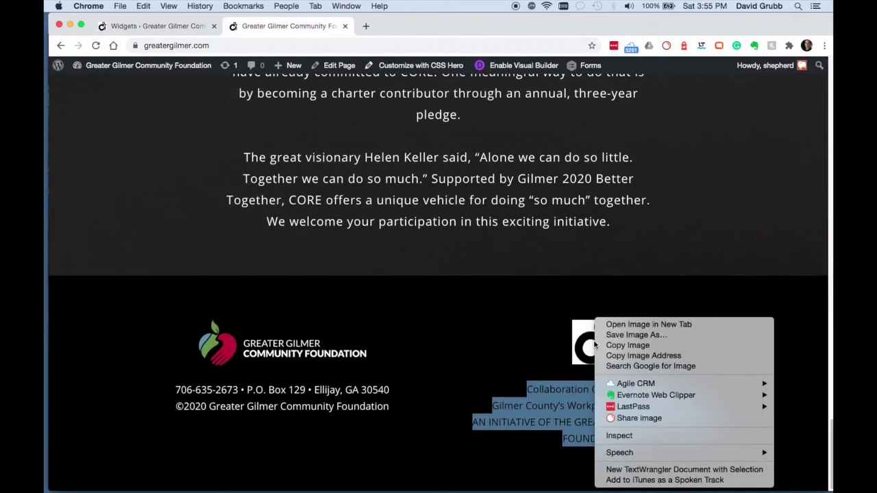
click(628, 434)
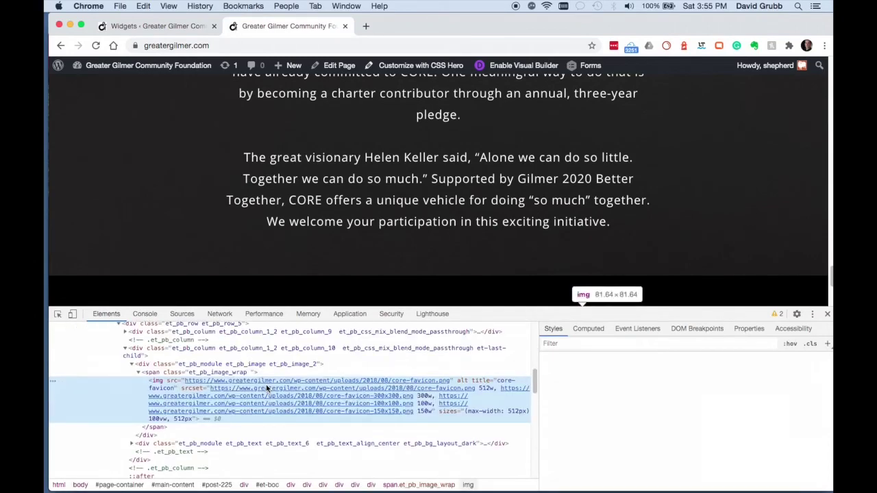
drag(194, 404, 147, 399)
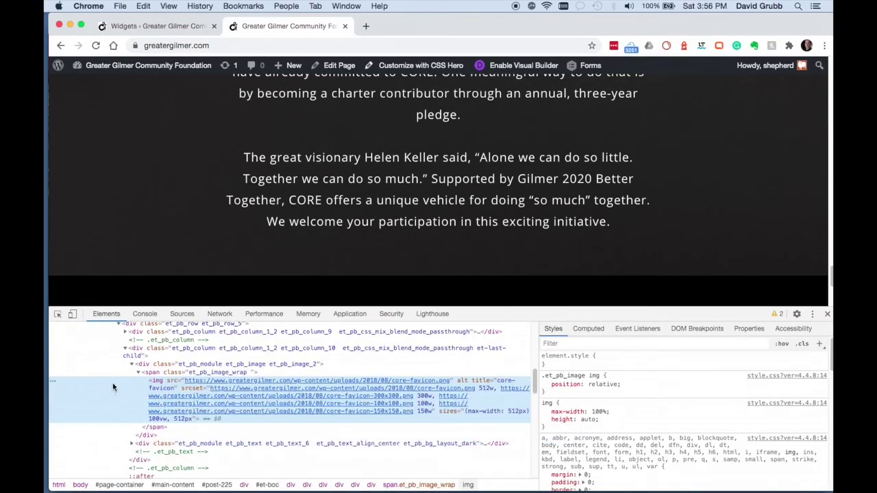
click(158, 364)
scroll(827, 283, down, 5)
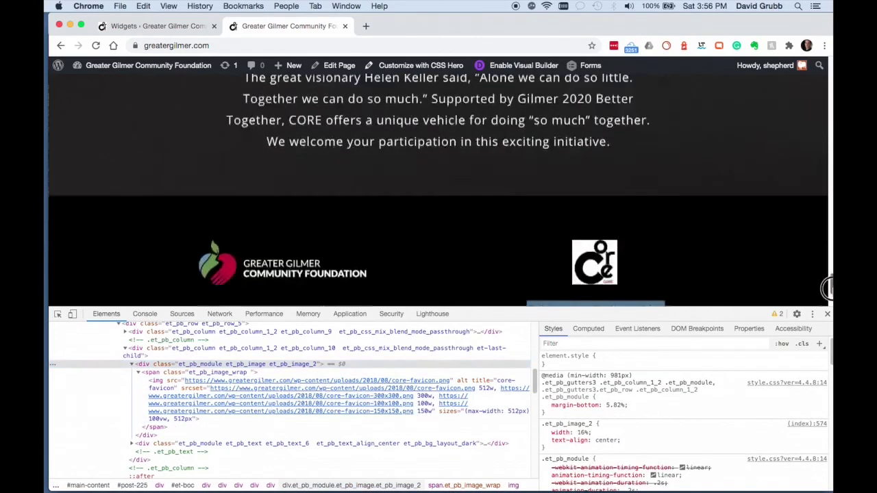
click(145, 373)
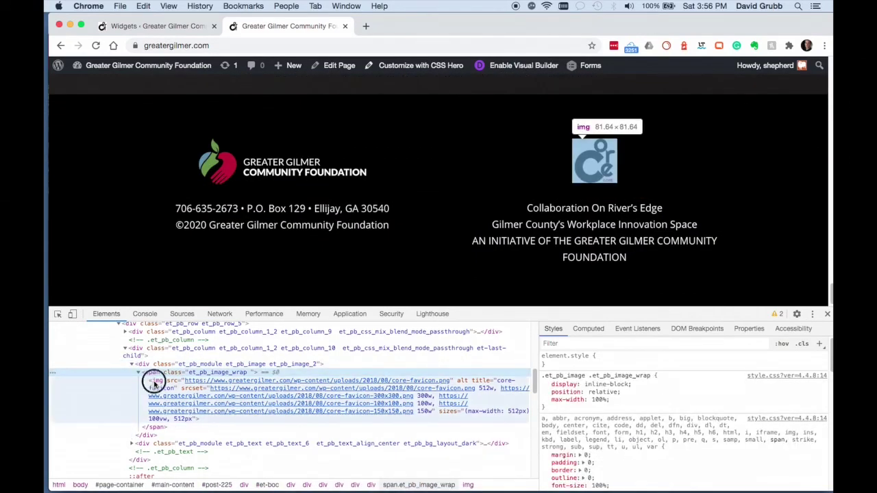
click(149, 382)
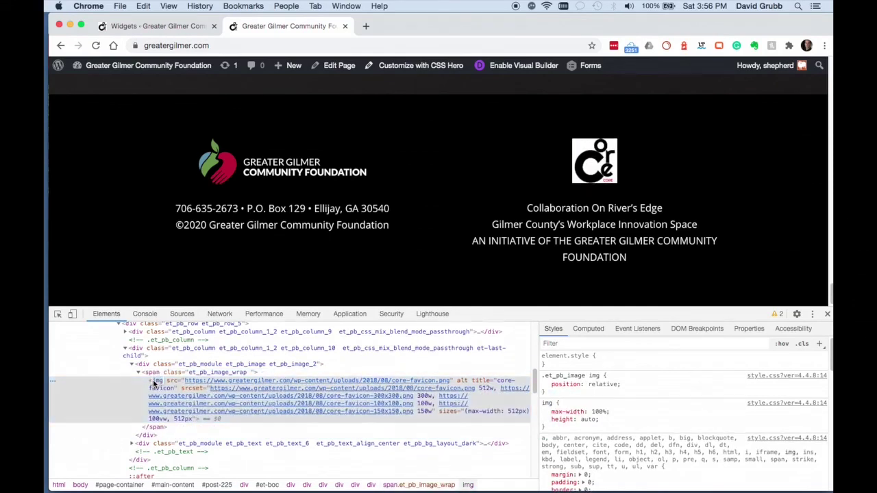
double_click(167, 380)
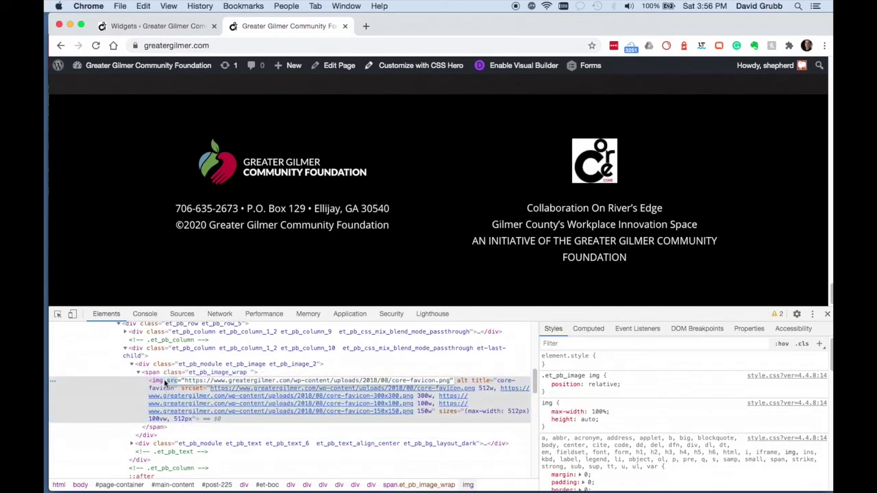
click(196, 378)
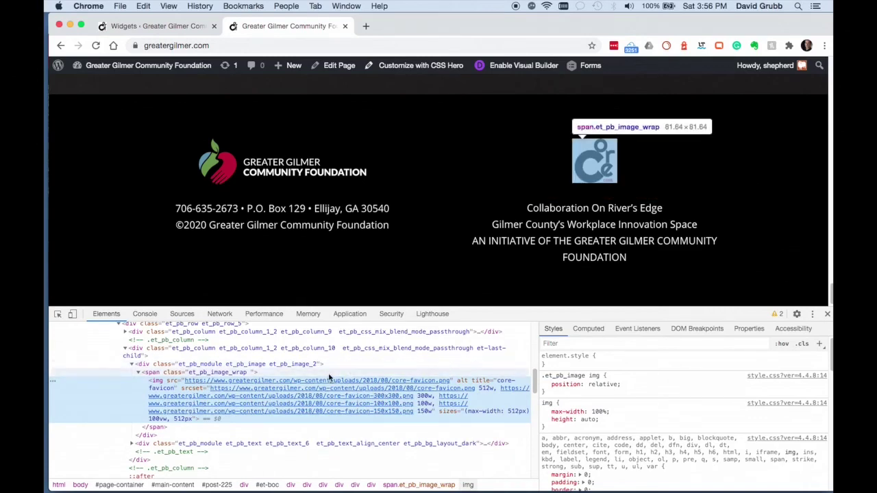
drag(167, 380, 450, 382)
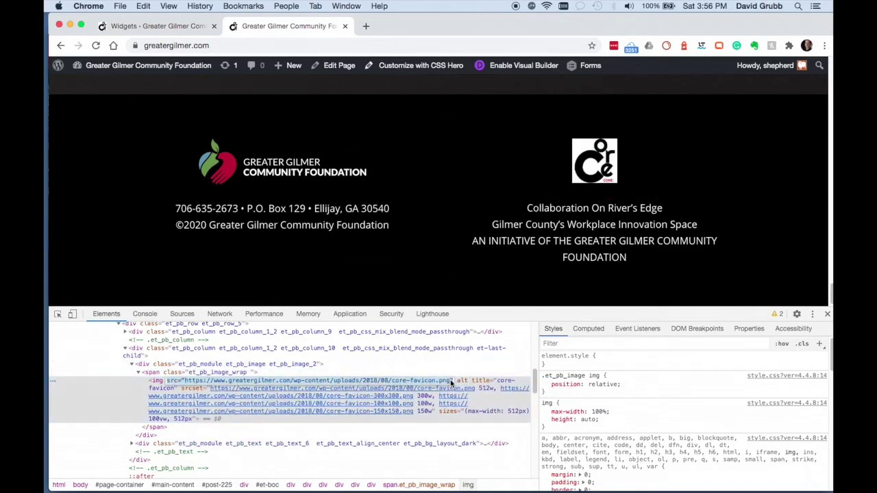
key(super+c)
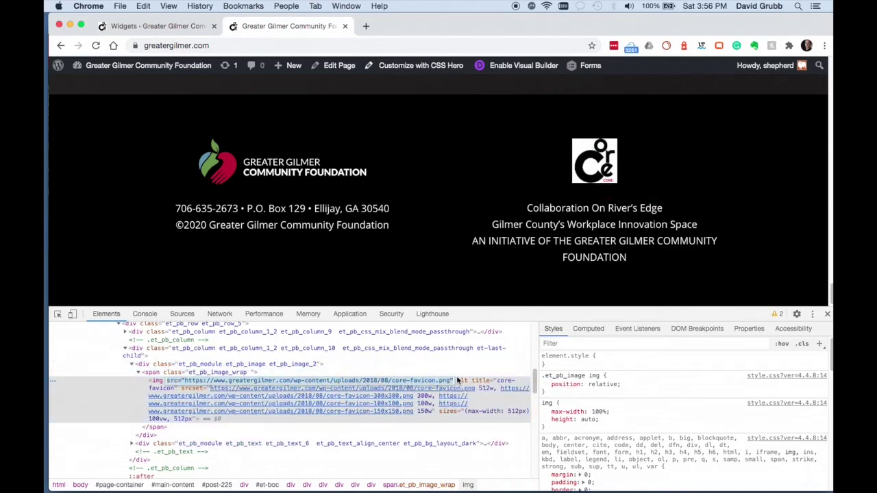
- Insert an <img> tag with the copied core-favicon.png source above the centered paragraph in the Footer Area #2 widget and check its visual rendering
click(133, 25)
click(396, 276)
key(Return)
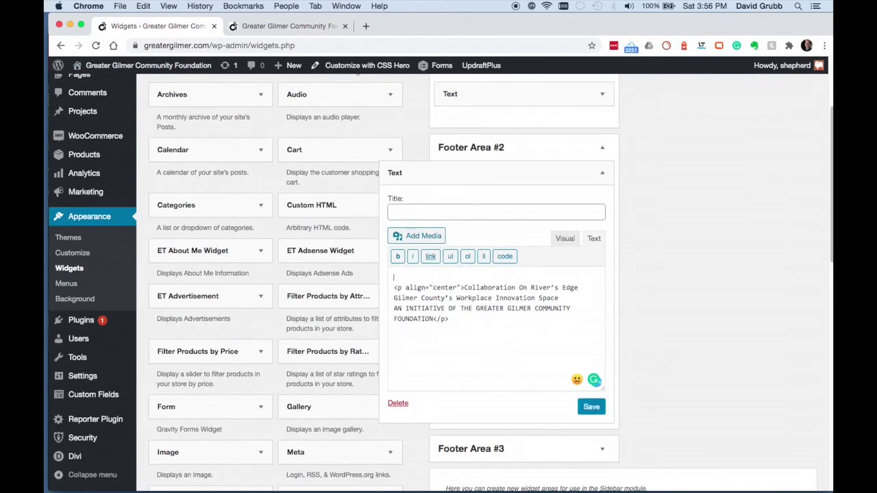
key(super+v)
key(Return)
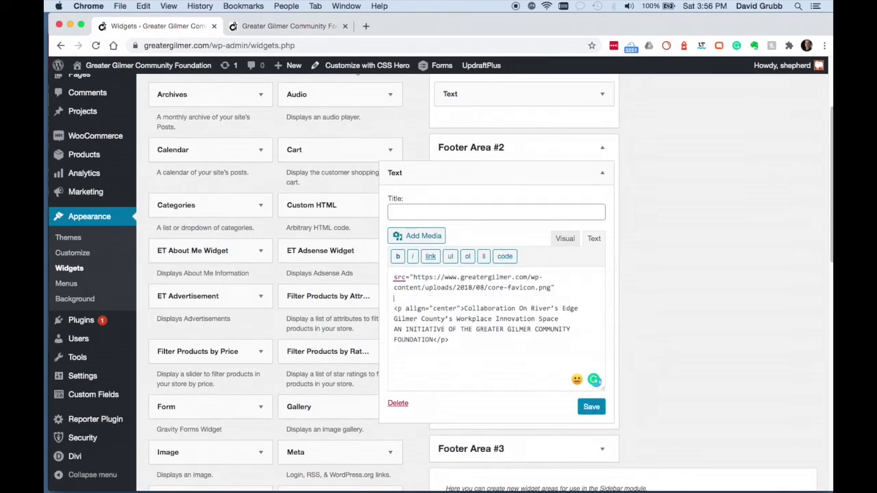
text(<img)
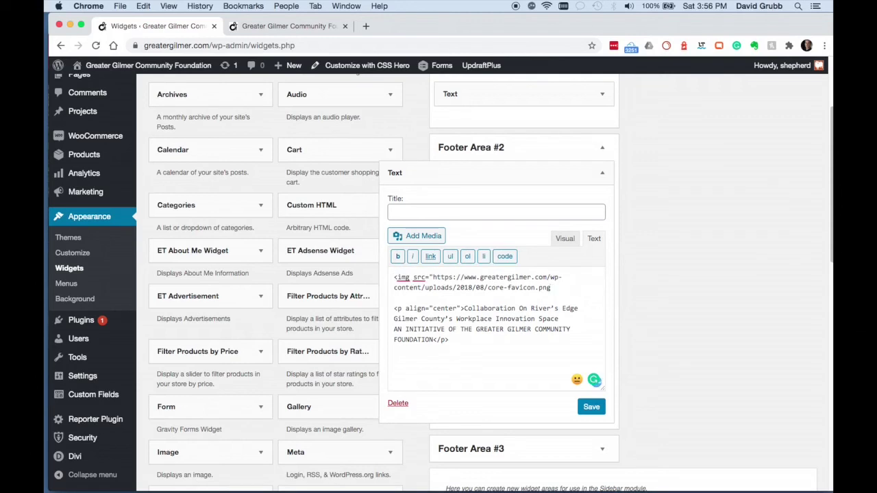
click(566, 240)
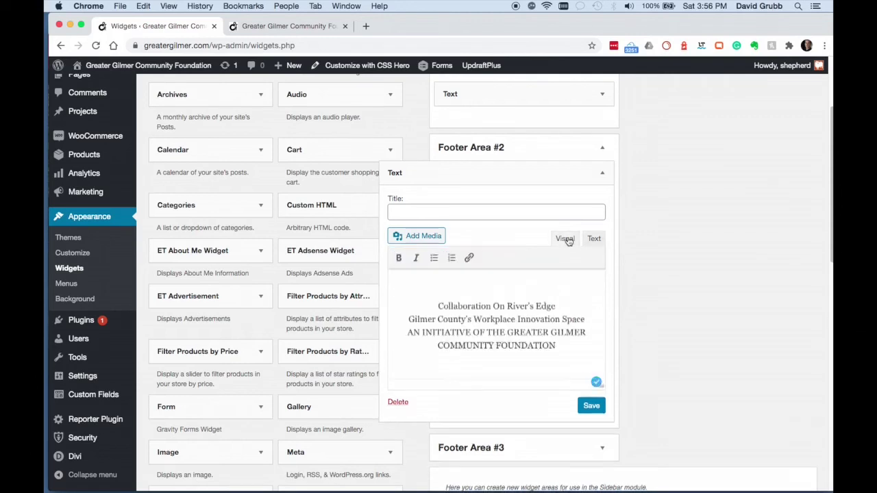
click(592, 239)
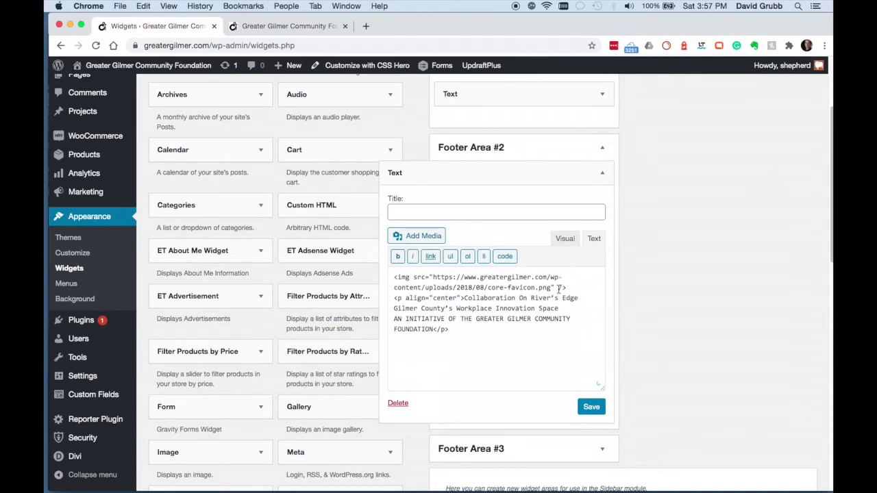
- Check the CORE logo's displayed size on the home page, set the widget image to height="82" width="82" and save
click(287, 25)
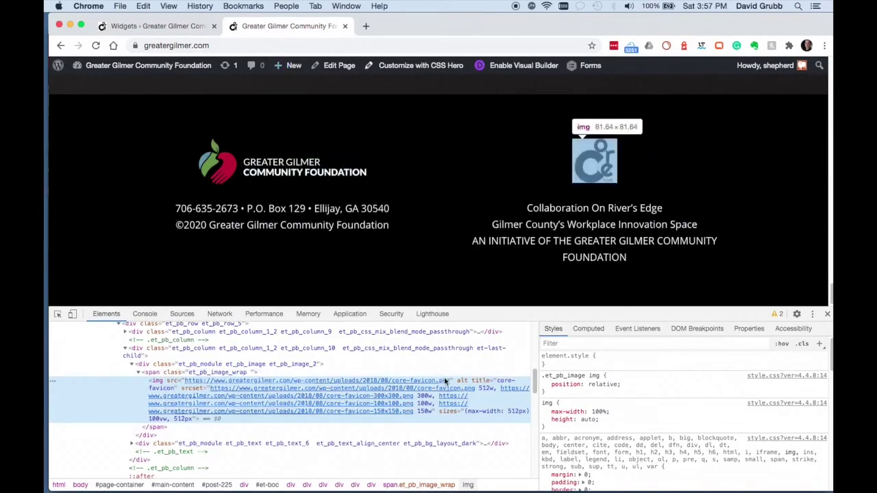
mouse_move(448, 382)
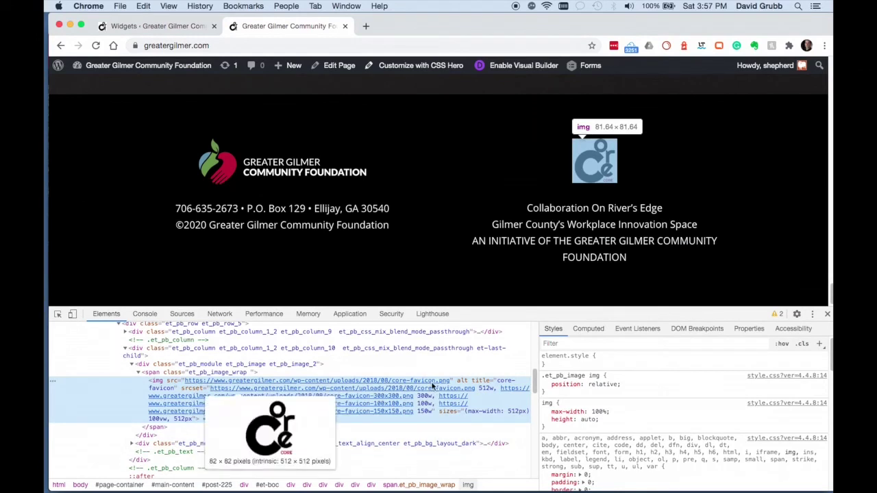
click(173, 26)
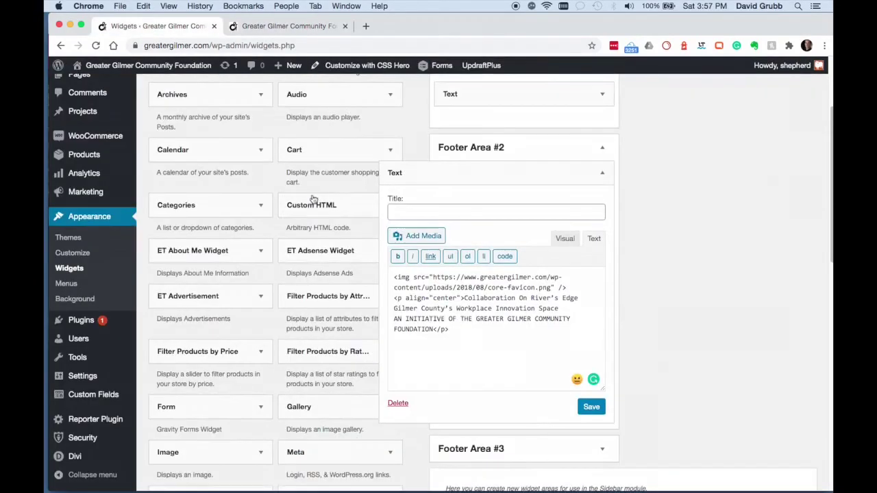
text(height="82" widht="82)
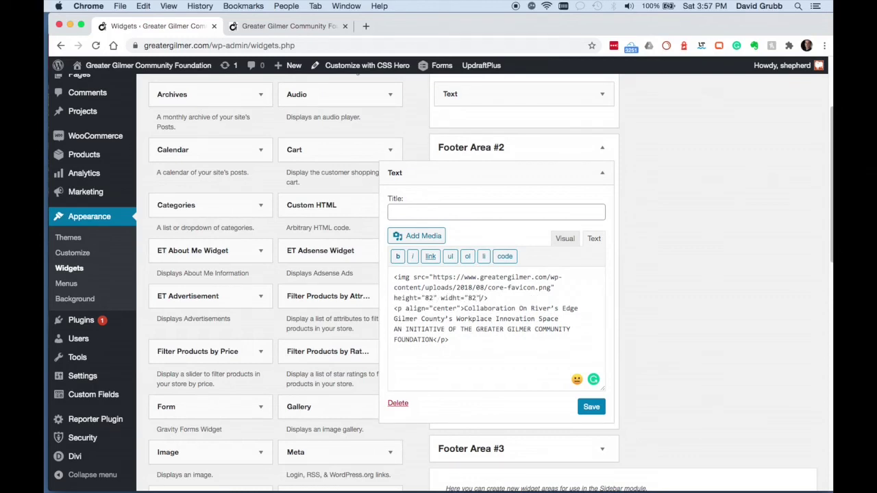
double_click(446, 299)
text(width)
click(591, 406)
- Close the home page's element inspector, center-align the CORE logo in the Footer Area #2 Text widget and save the widget
click(288, 26)
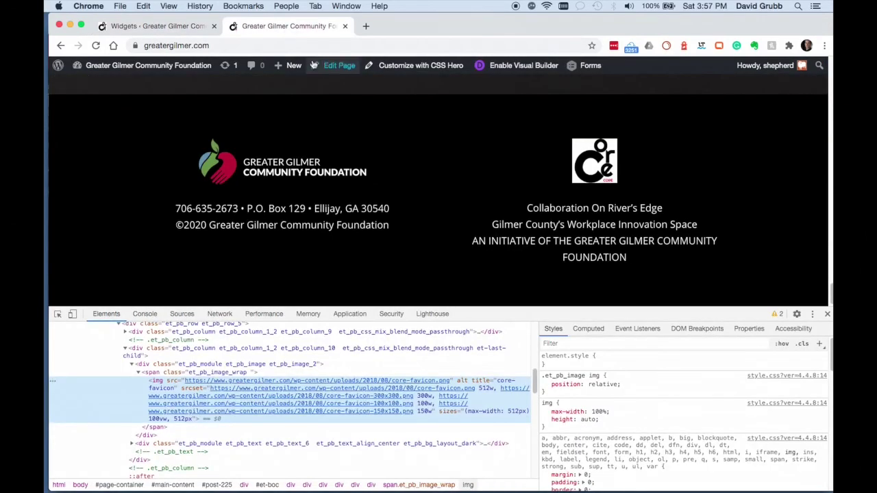
click(827, 314)
click(158, 26)
click(564, 243)
click(423, 304)
click(424, 337)
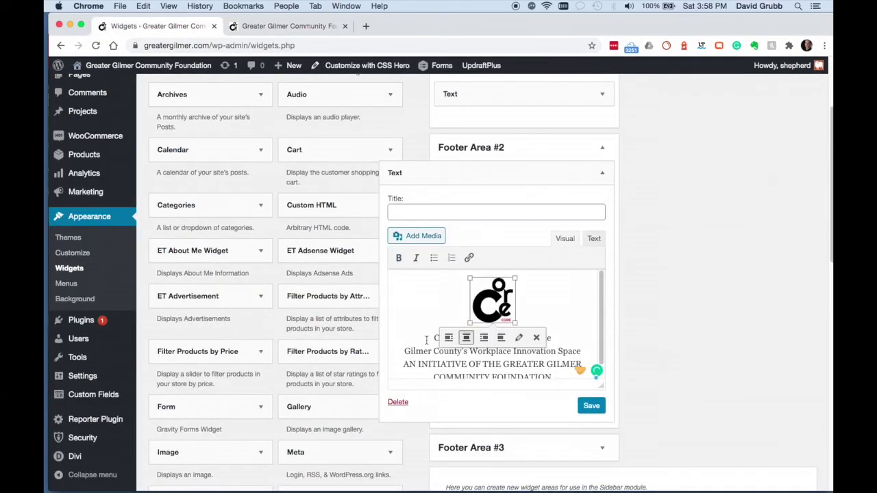
click(590, 406)
- Open the Annual Donation page through the home page's pledge banner and examine its footer
click(273, 26)
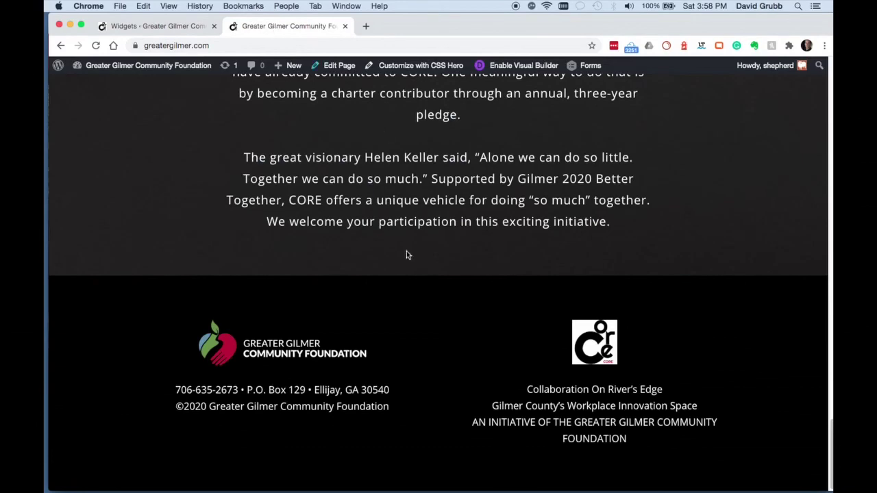
scroll(406, 250, up, 15)
click(409, 97)
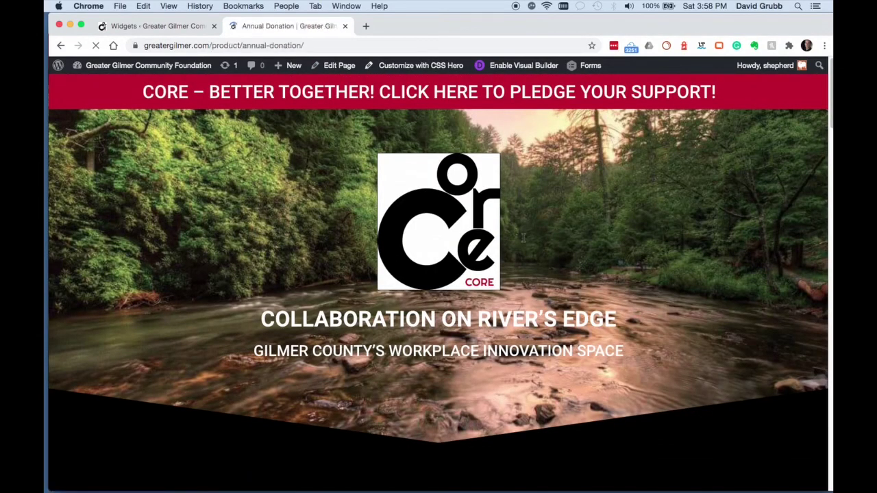
scroll(525, 270, down, 10)
scroll(526, 272, down, 3)
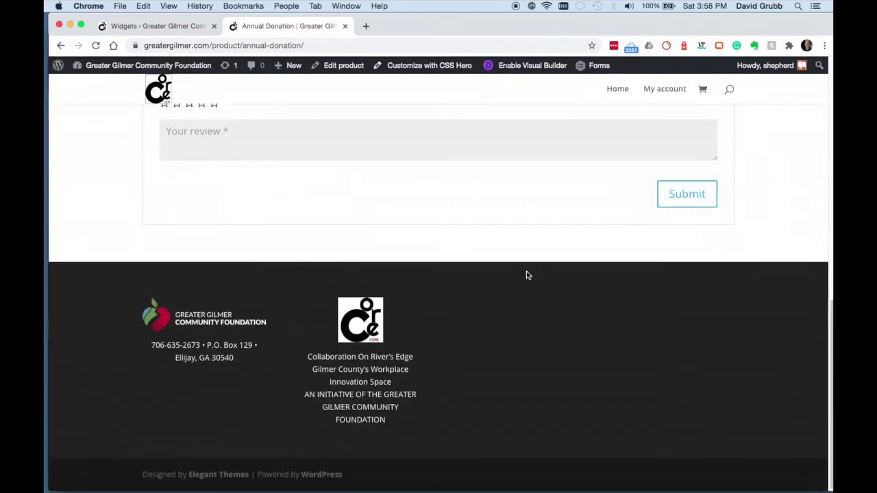
- Open the Footer settings in the Divi Theme Customizer and compare against the Annual Donation page's footer layout
click(161, 27)
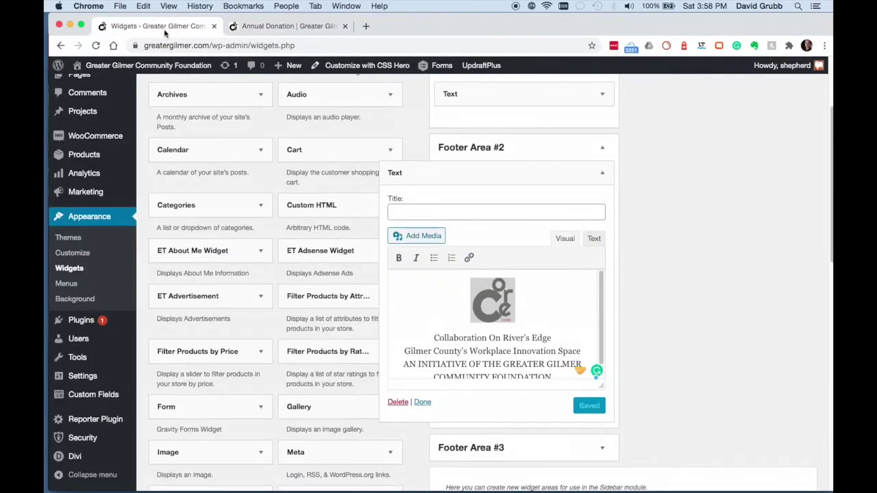
scroll(274, 274, down, 10)
mouse_move(77, 457)
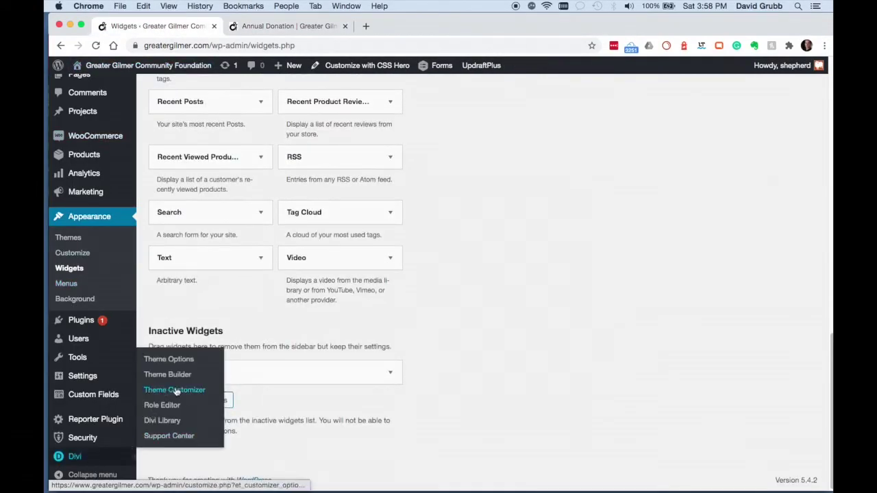
click(185, 390)
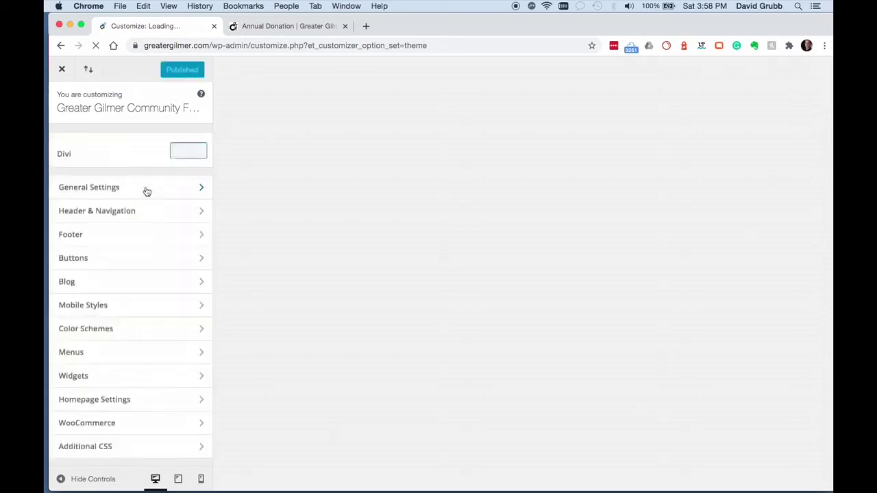
click(124, 237)
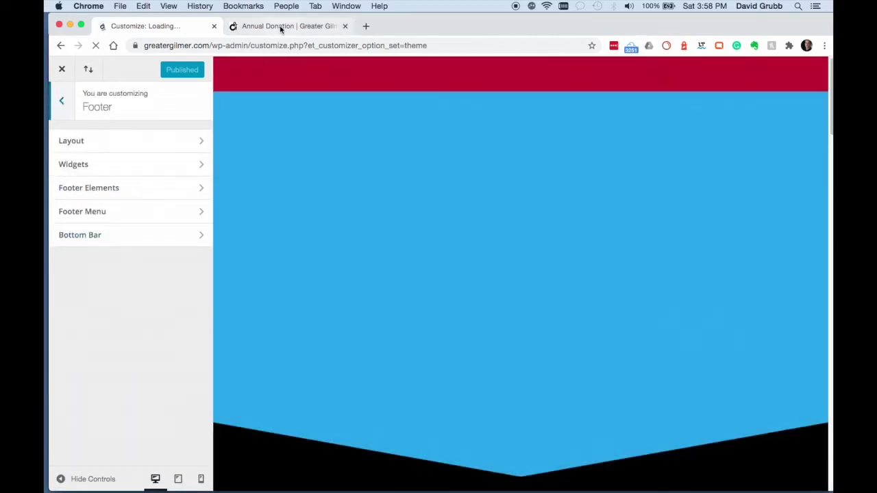
click(281, 29)
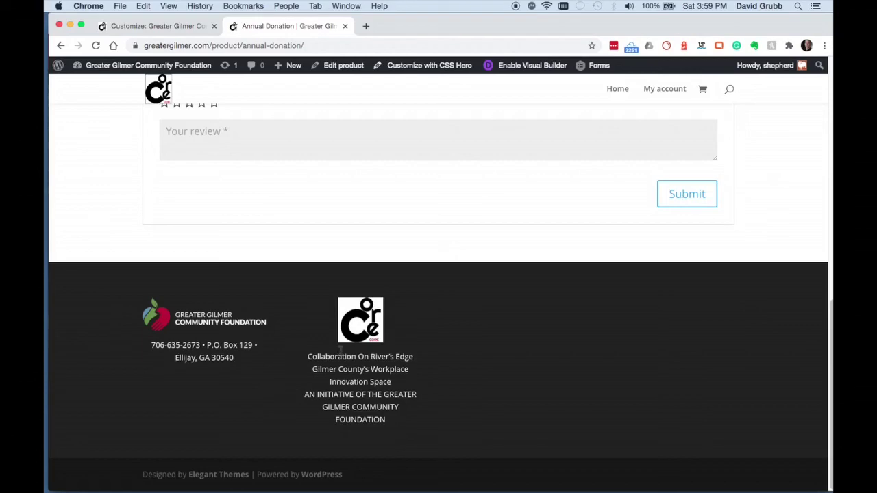
click(141, 27)
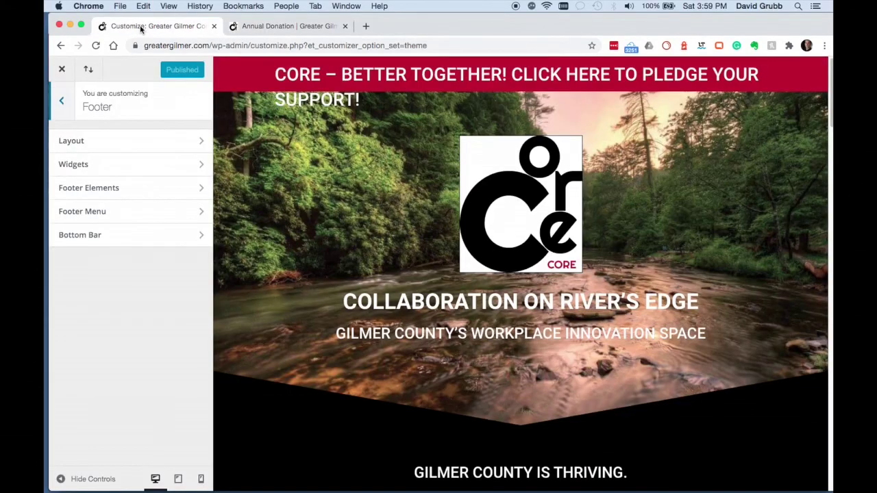